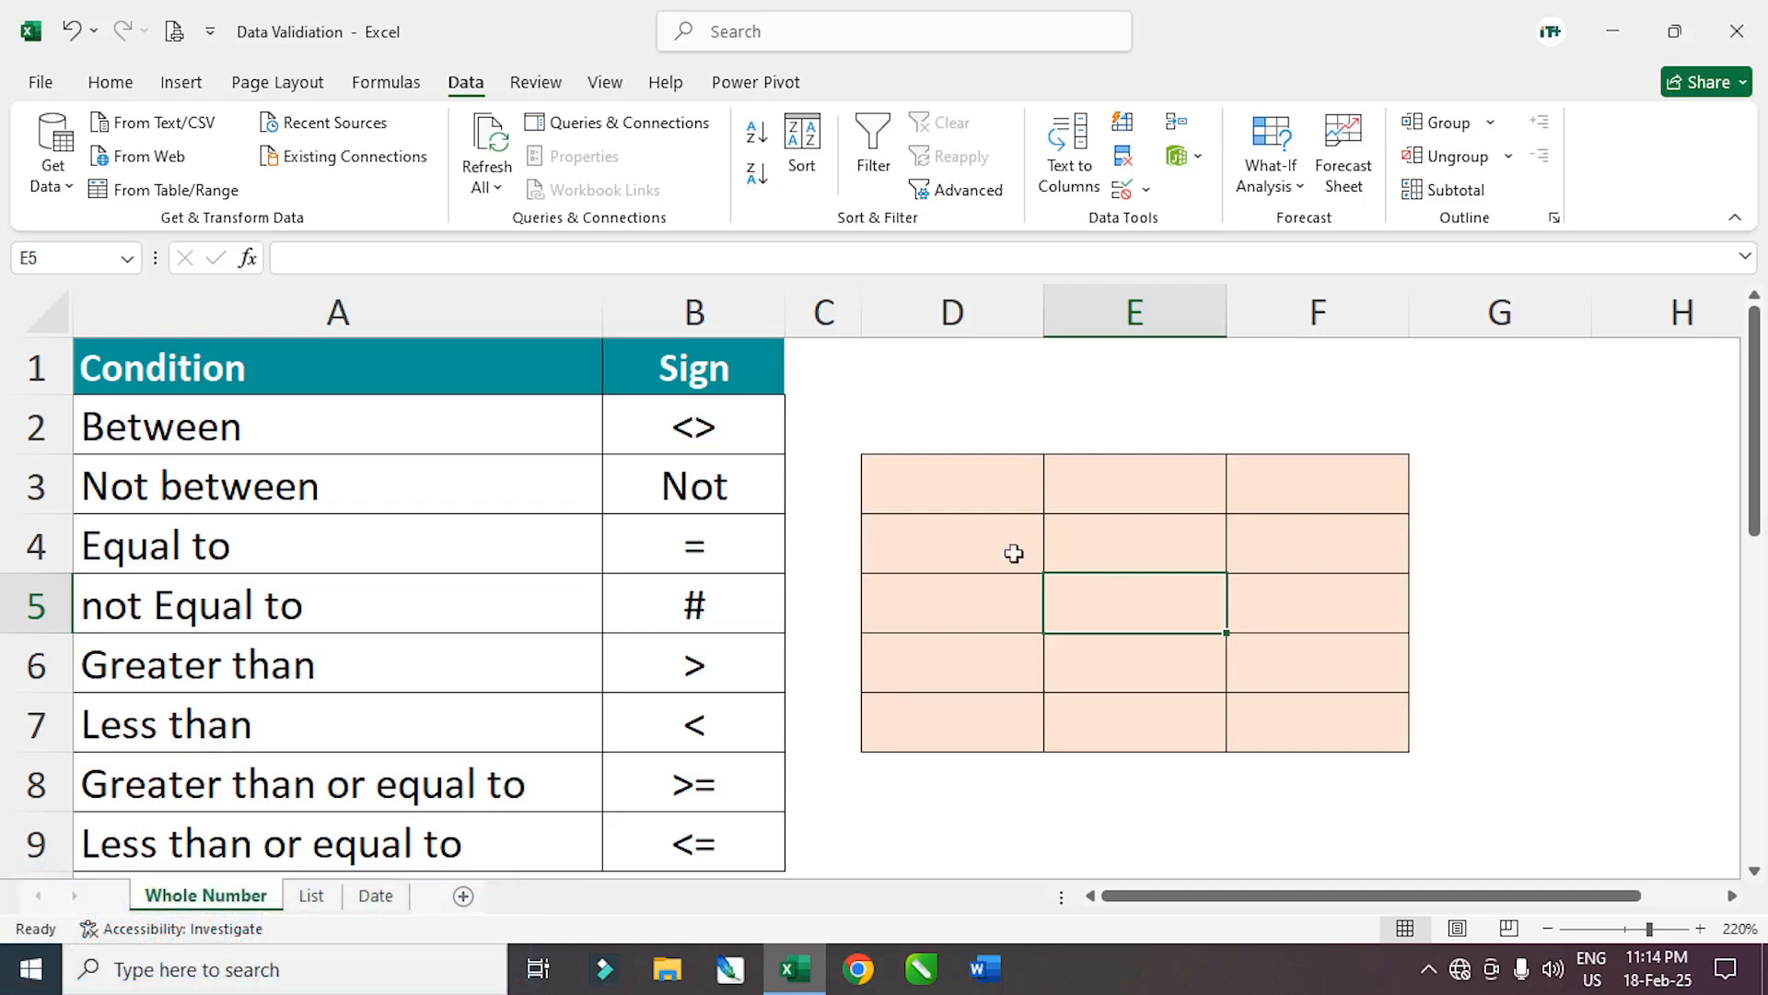
Select D3:F7 and browse the Data Validation Allow options, closing without changes
{"action": "left_click_drag", "start_coordinate": [928, 494], "coordinate": [1317, 713]}
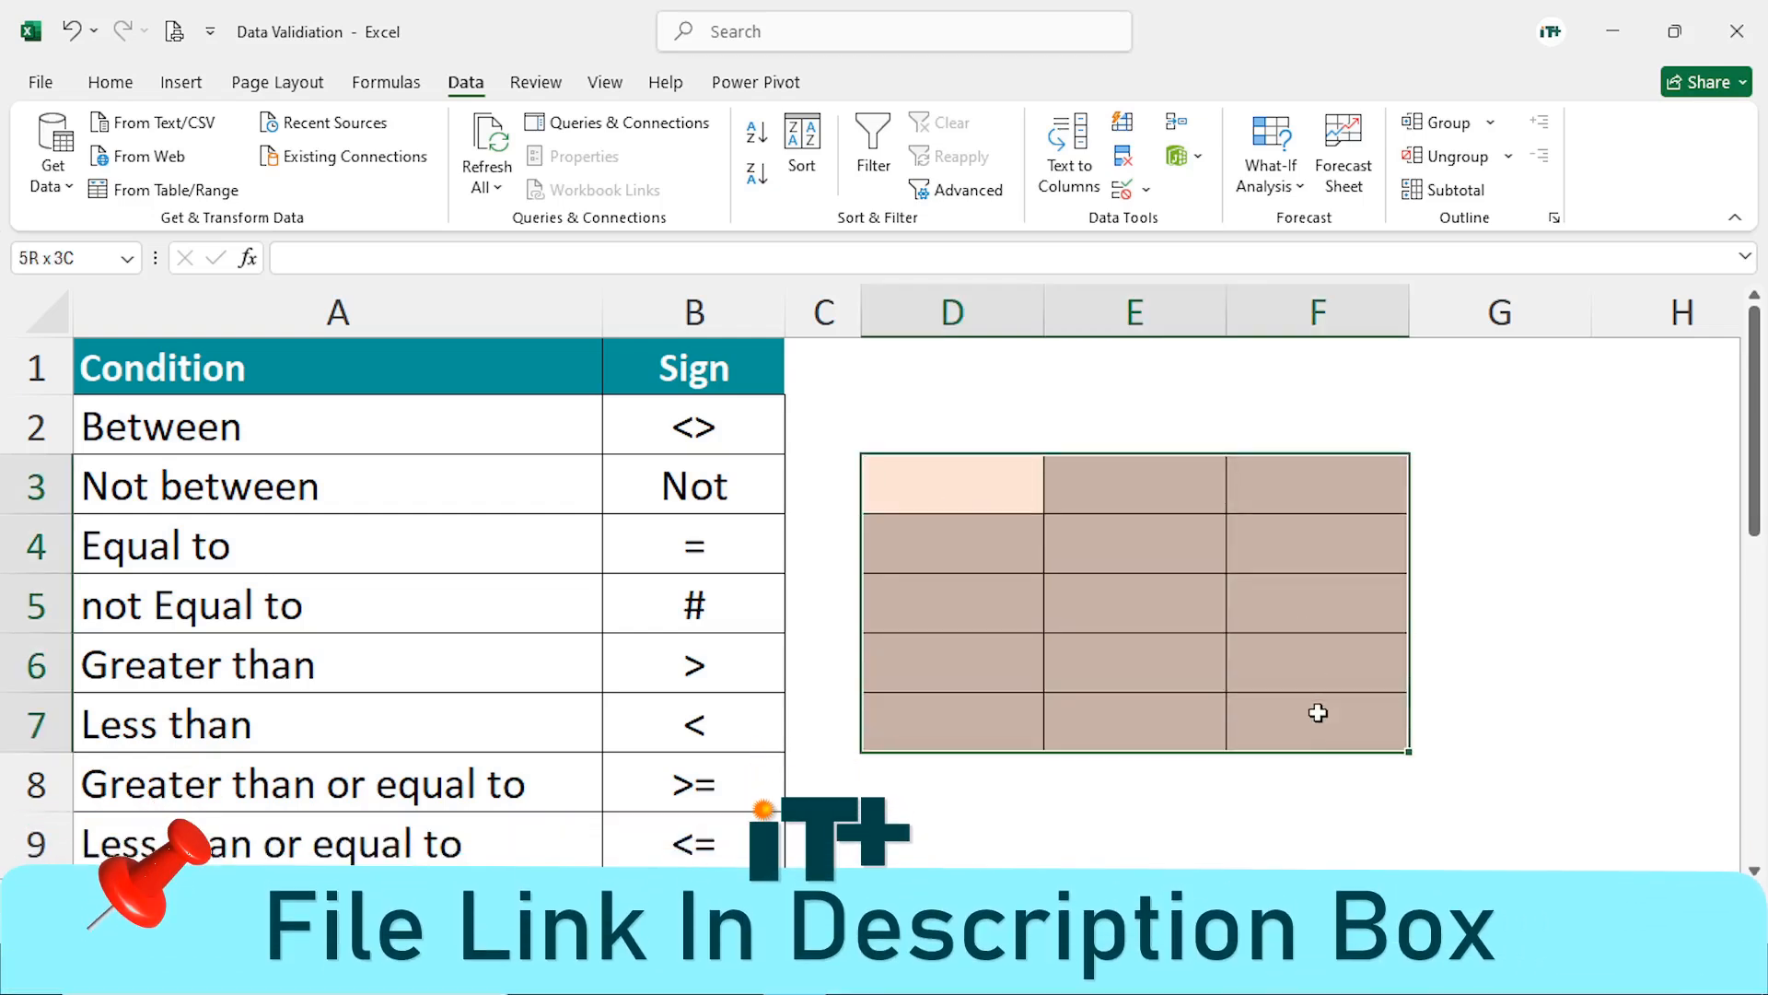
{"action": "left_click", "coordinate": [1150, 587]}
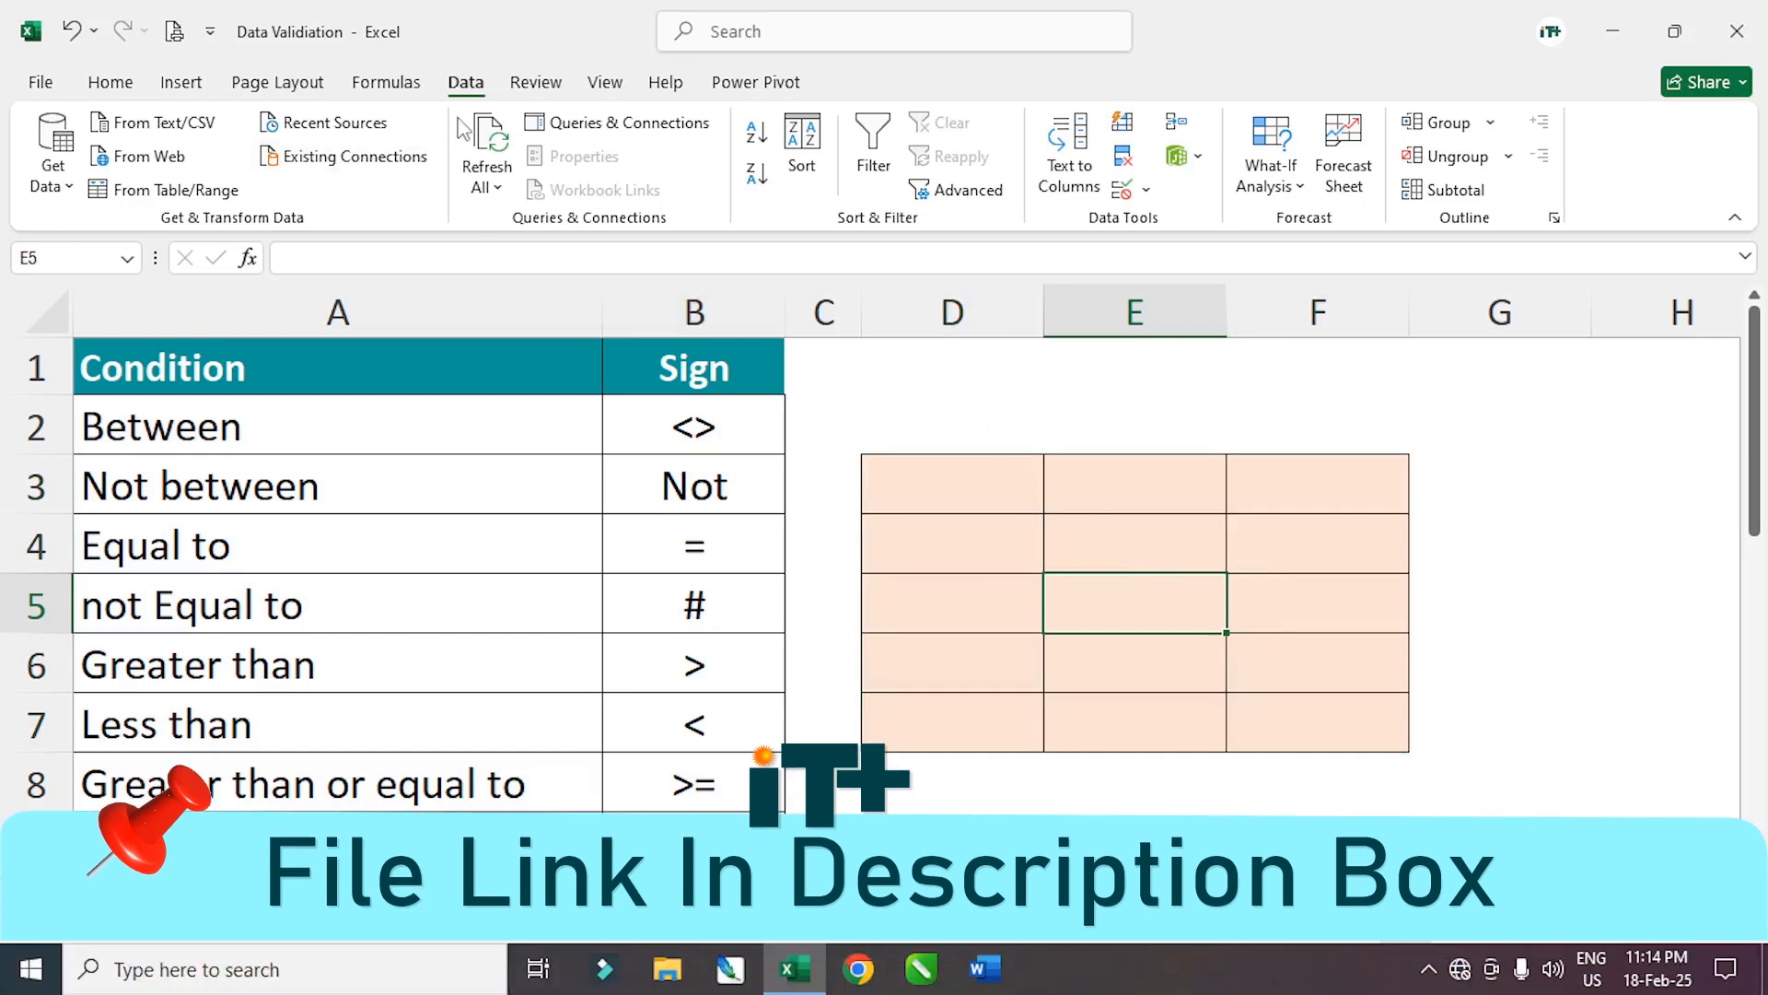
{"action": "left_click", "coordinate": [1146, 190]}
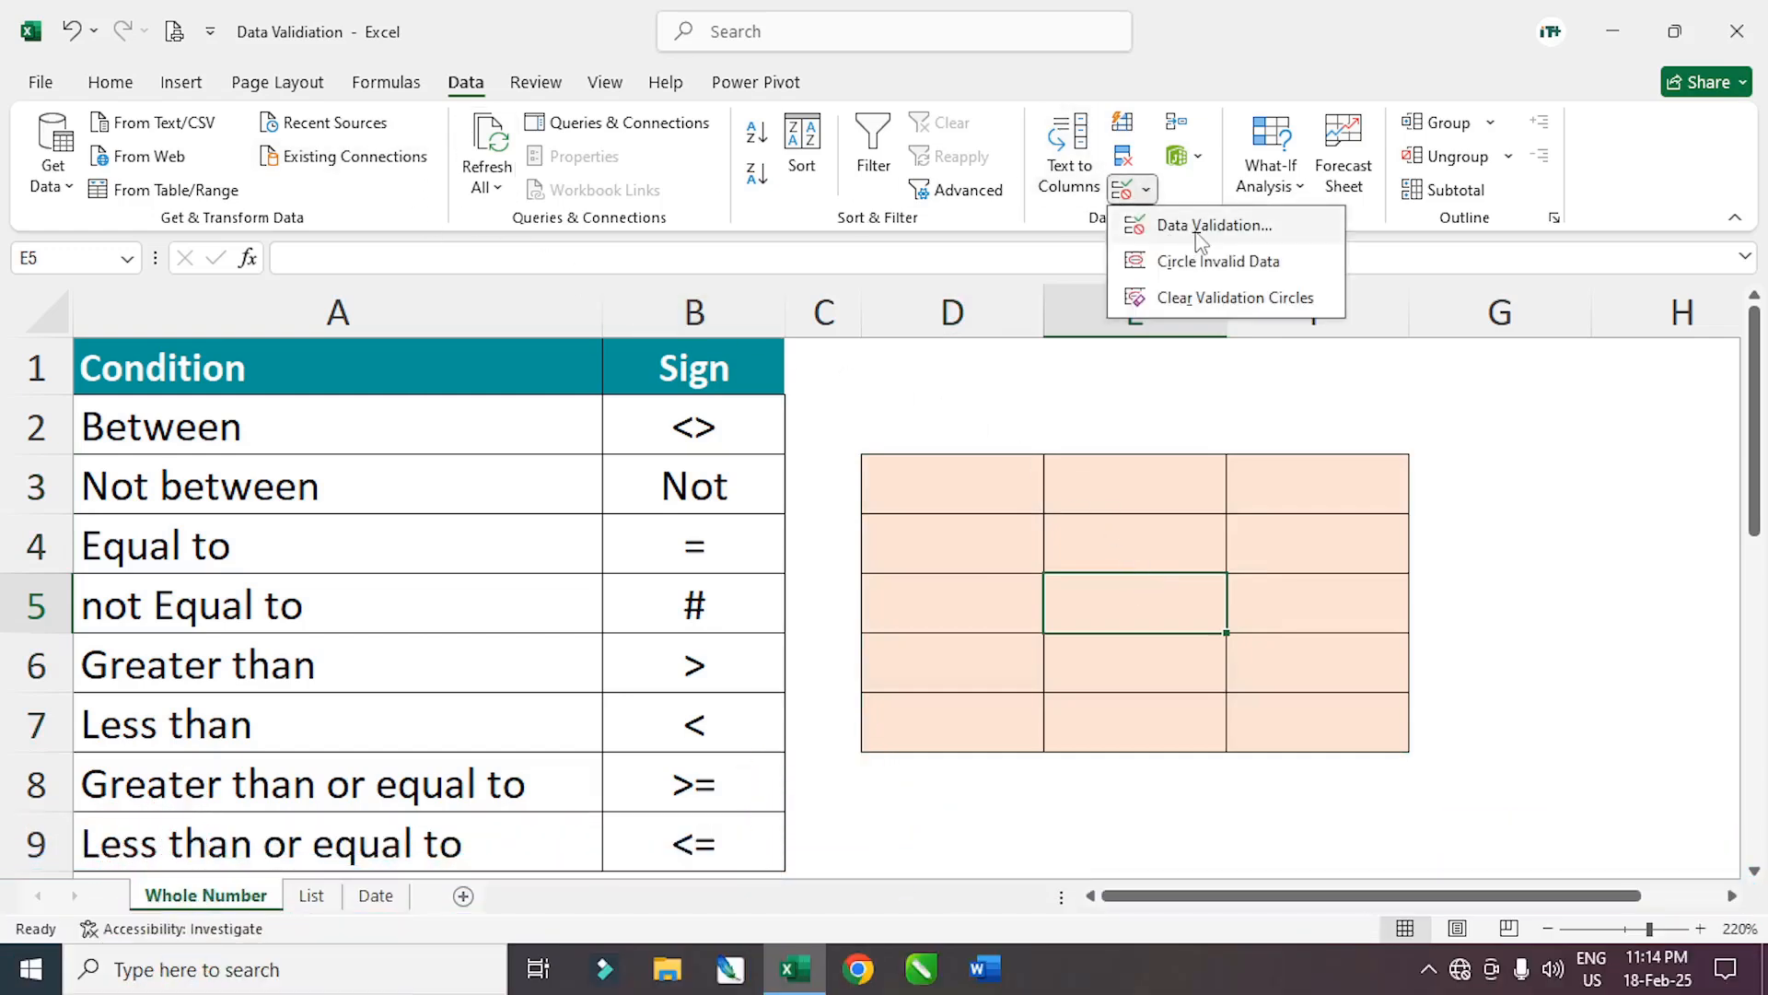
{"action": "left_click", "coordinate": [1198, 226]}
{"action": "left_click", "coordinate": [766, 532]}
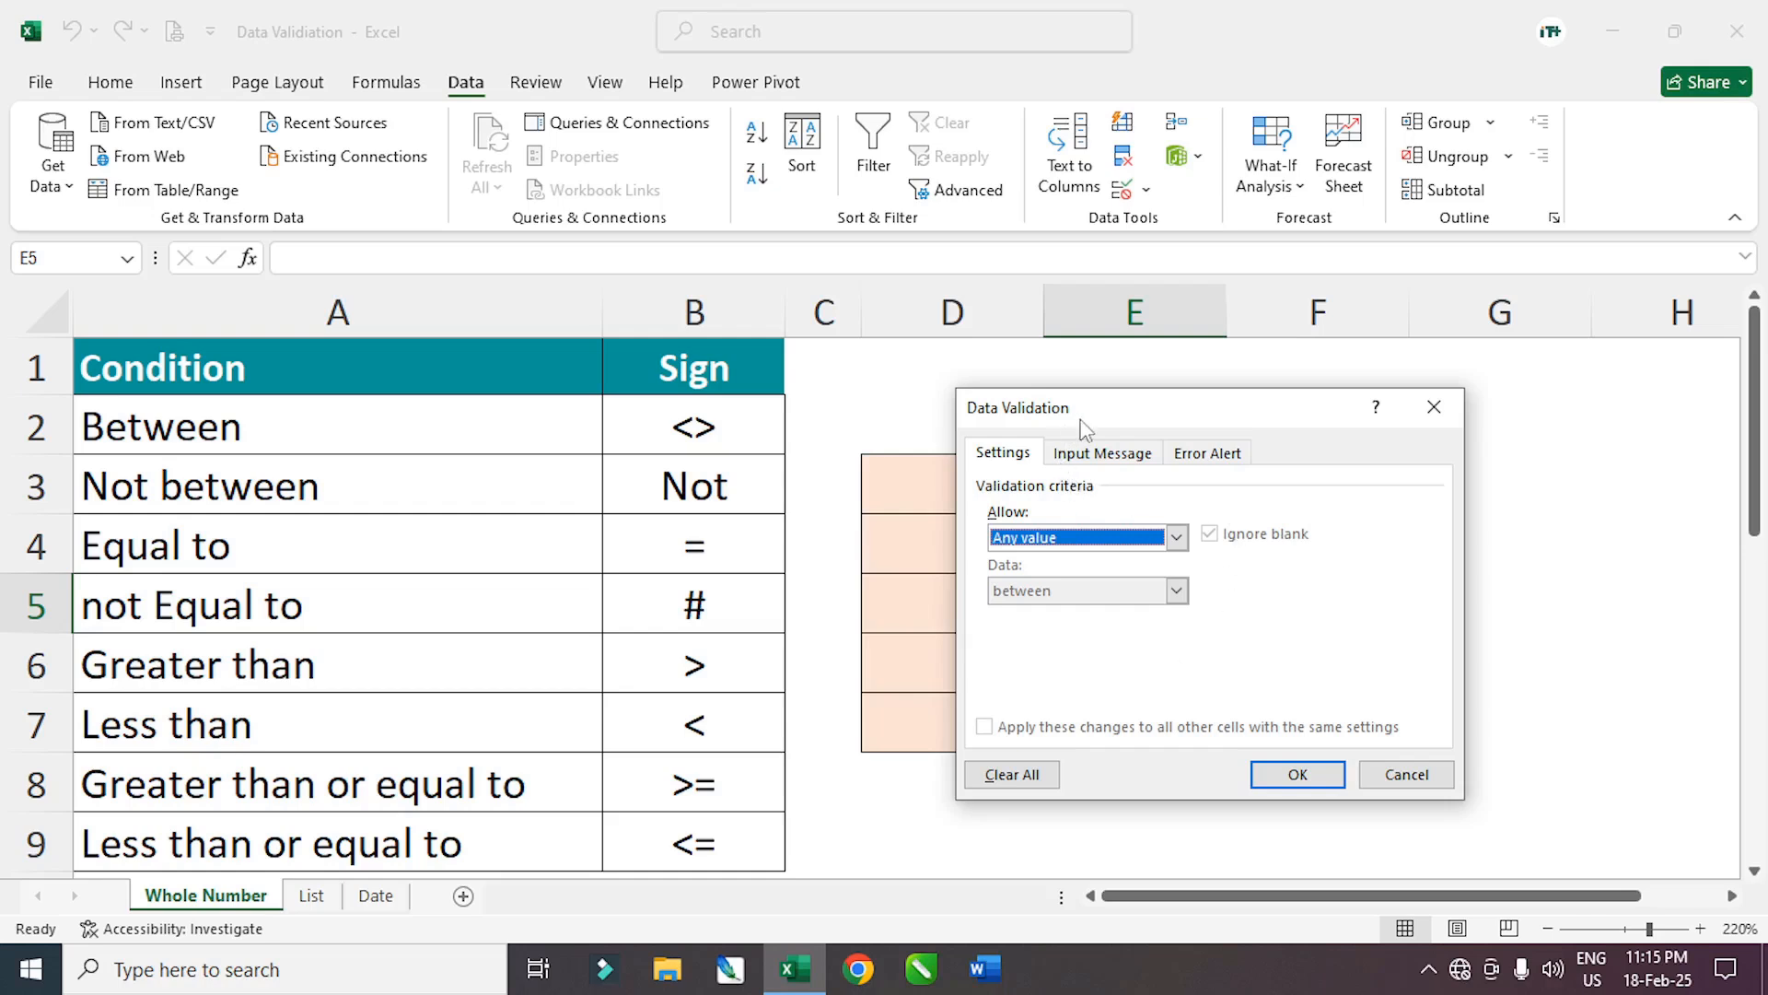
{"action": "left_click_drag", "start_coordinate": [1085, 428], "coordinate": [1015, 442]}
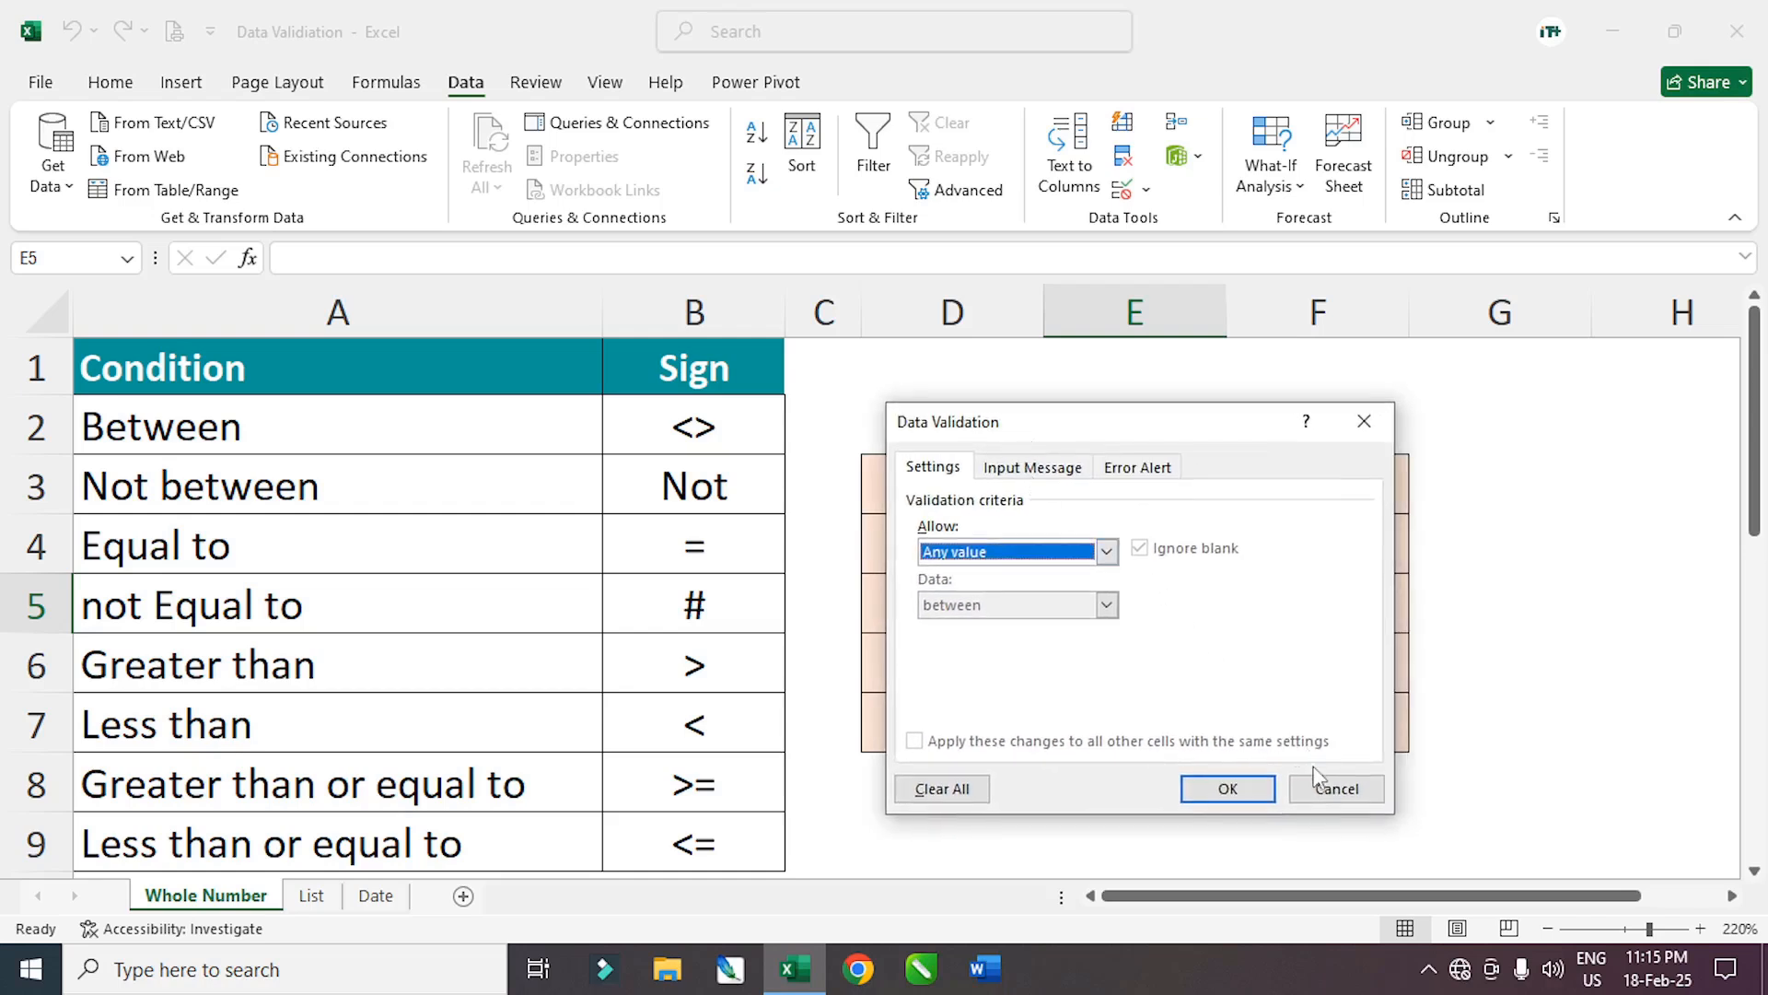
{"action": "left_click", "coordinate": [1333, 789]}
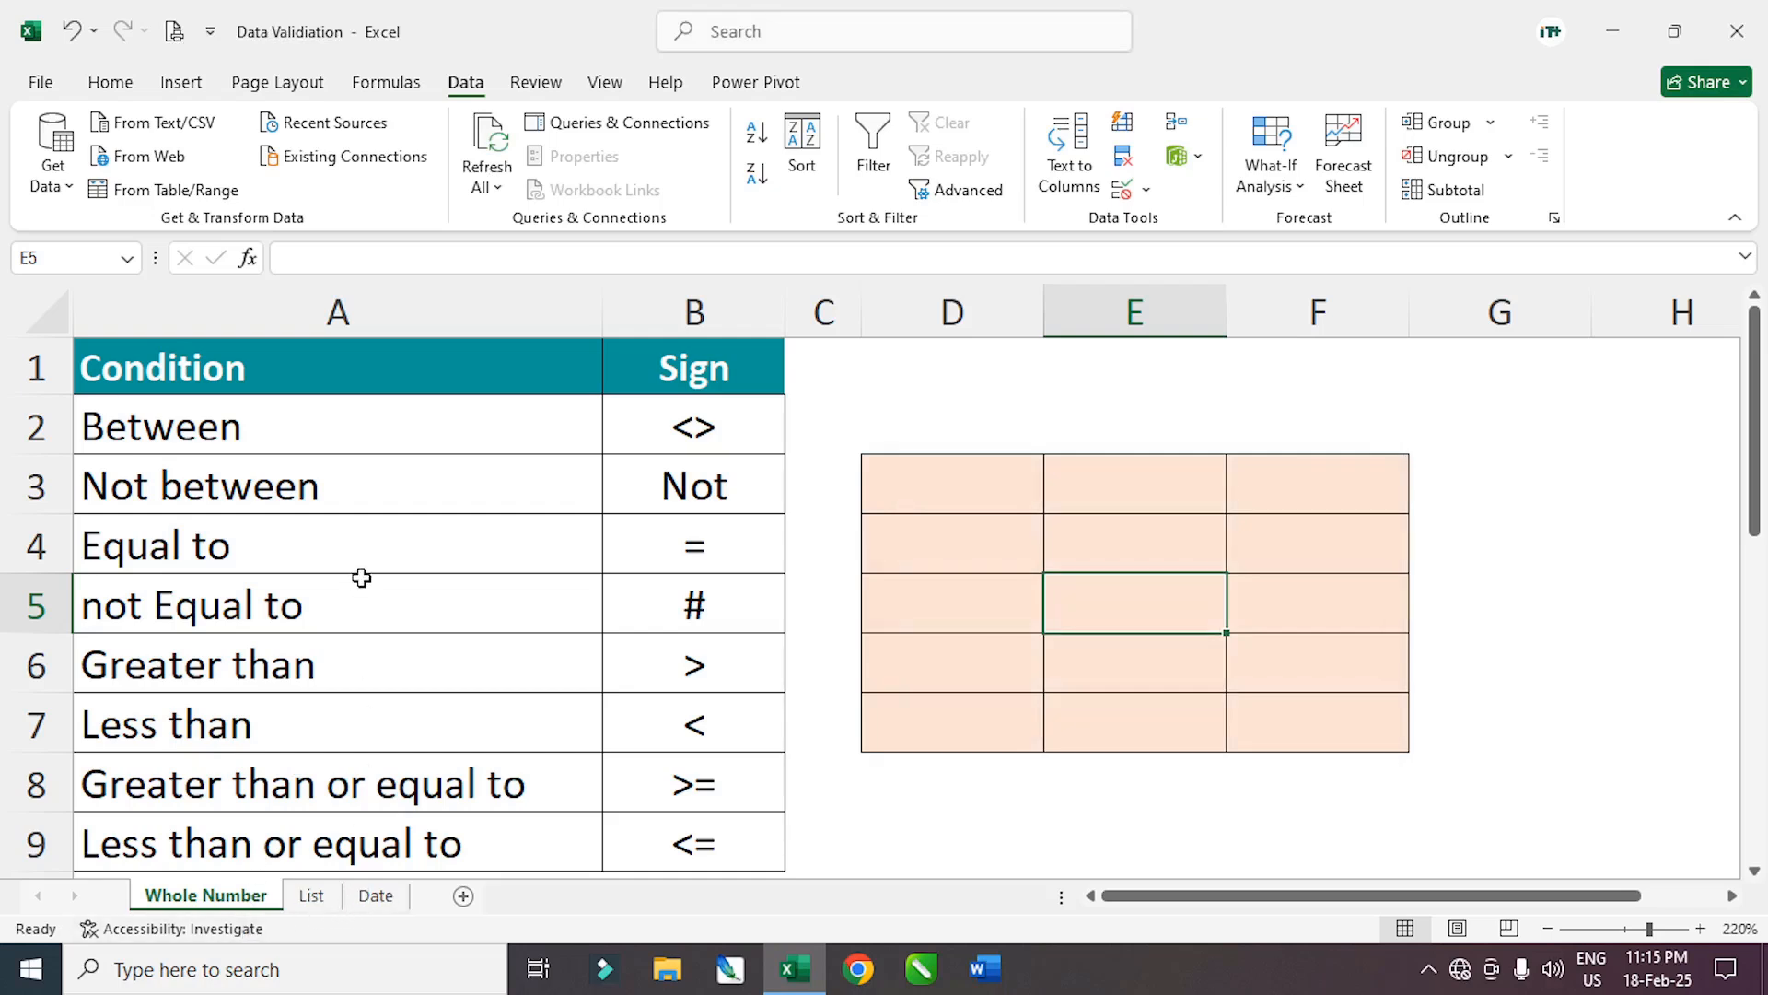
Click around the sheet, trying different selections of the shaded grid
{"action": "left_click", "coordinate": [996, 667]}
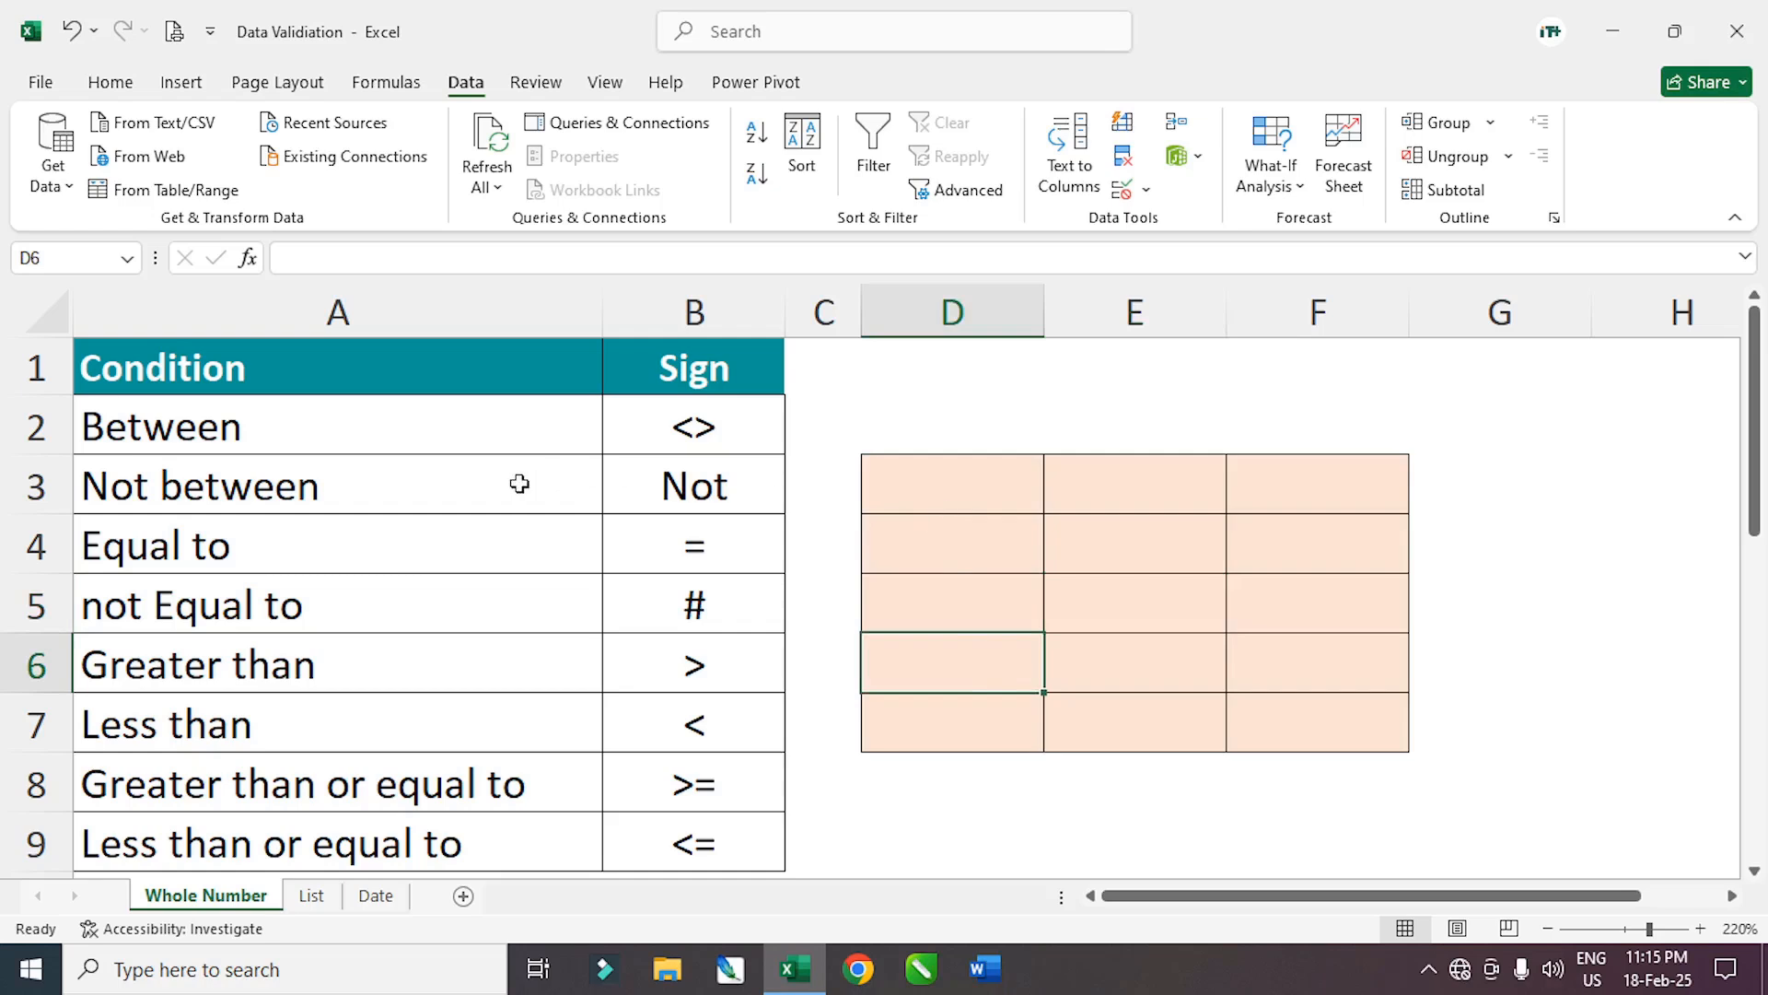
{"action": "left_click", "coordinate": [479, 461]}
{"action": "left_click", "coordinate": [961, 594]}
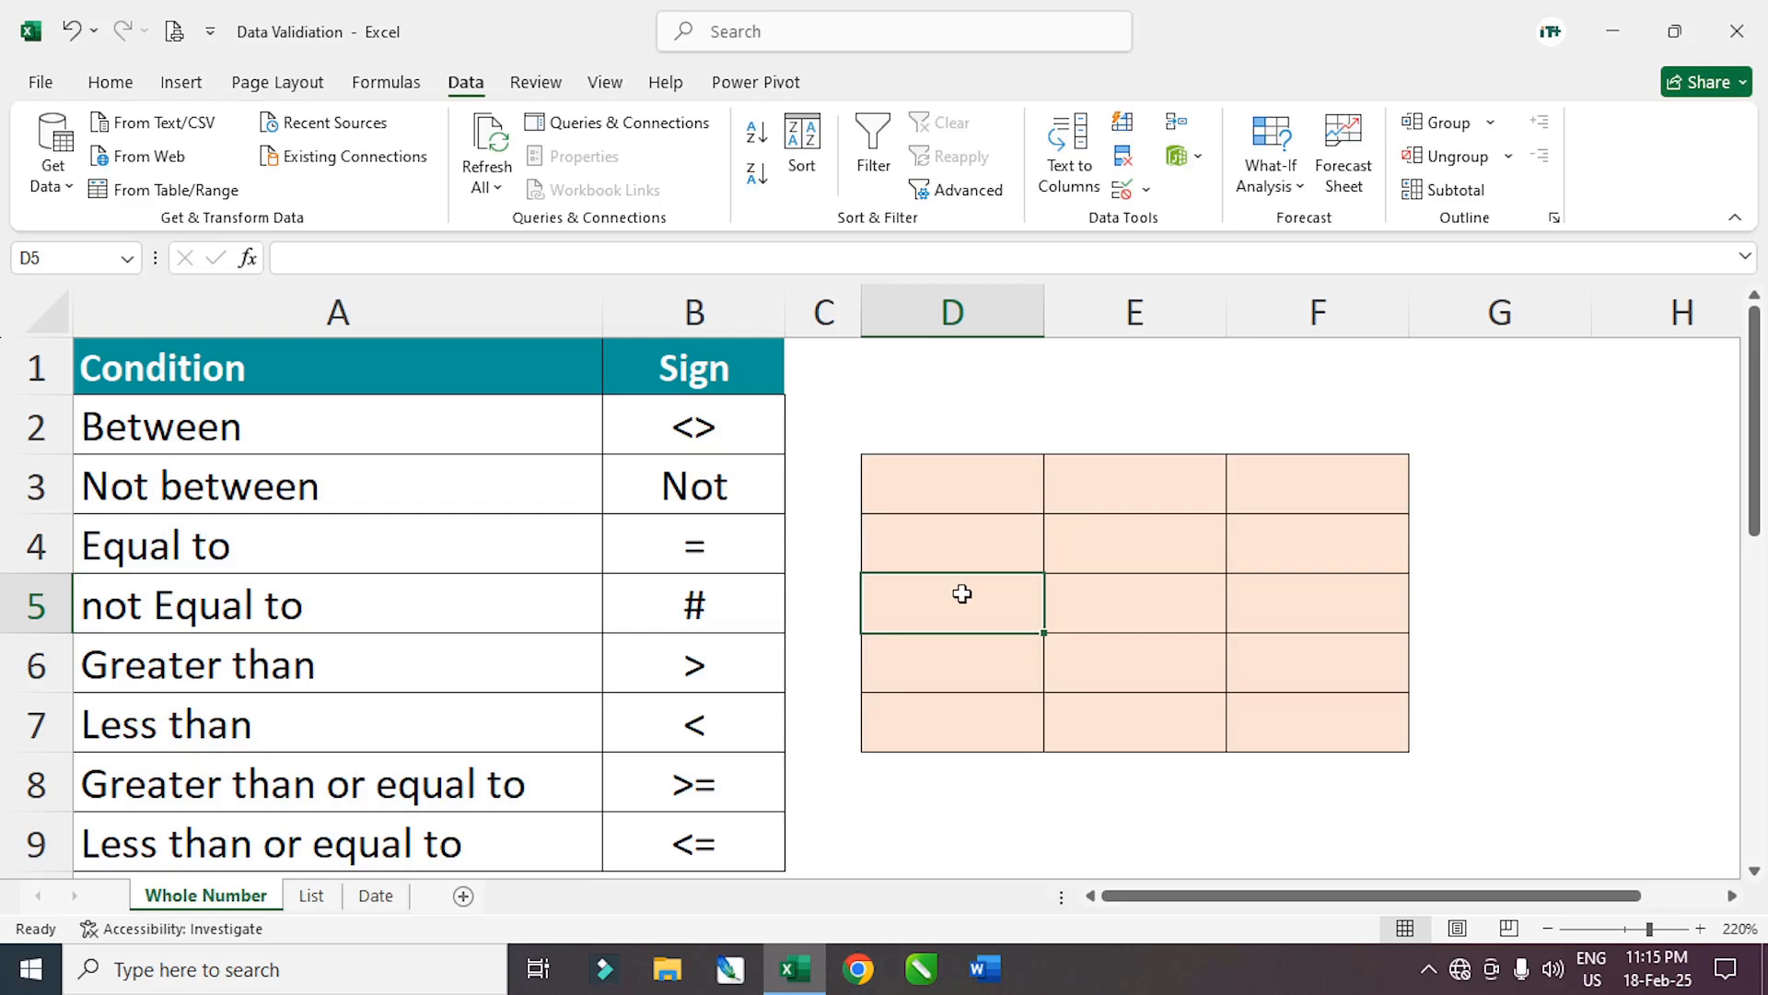
{"action": "left_click_drag", "start_coordinate": [947, 494], "coordinate": [1271, 711]}
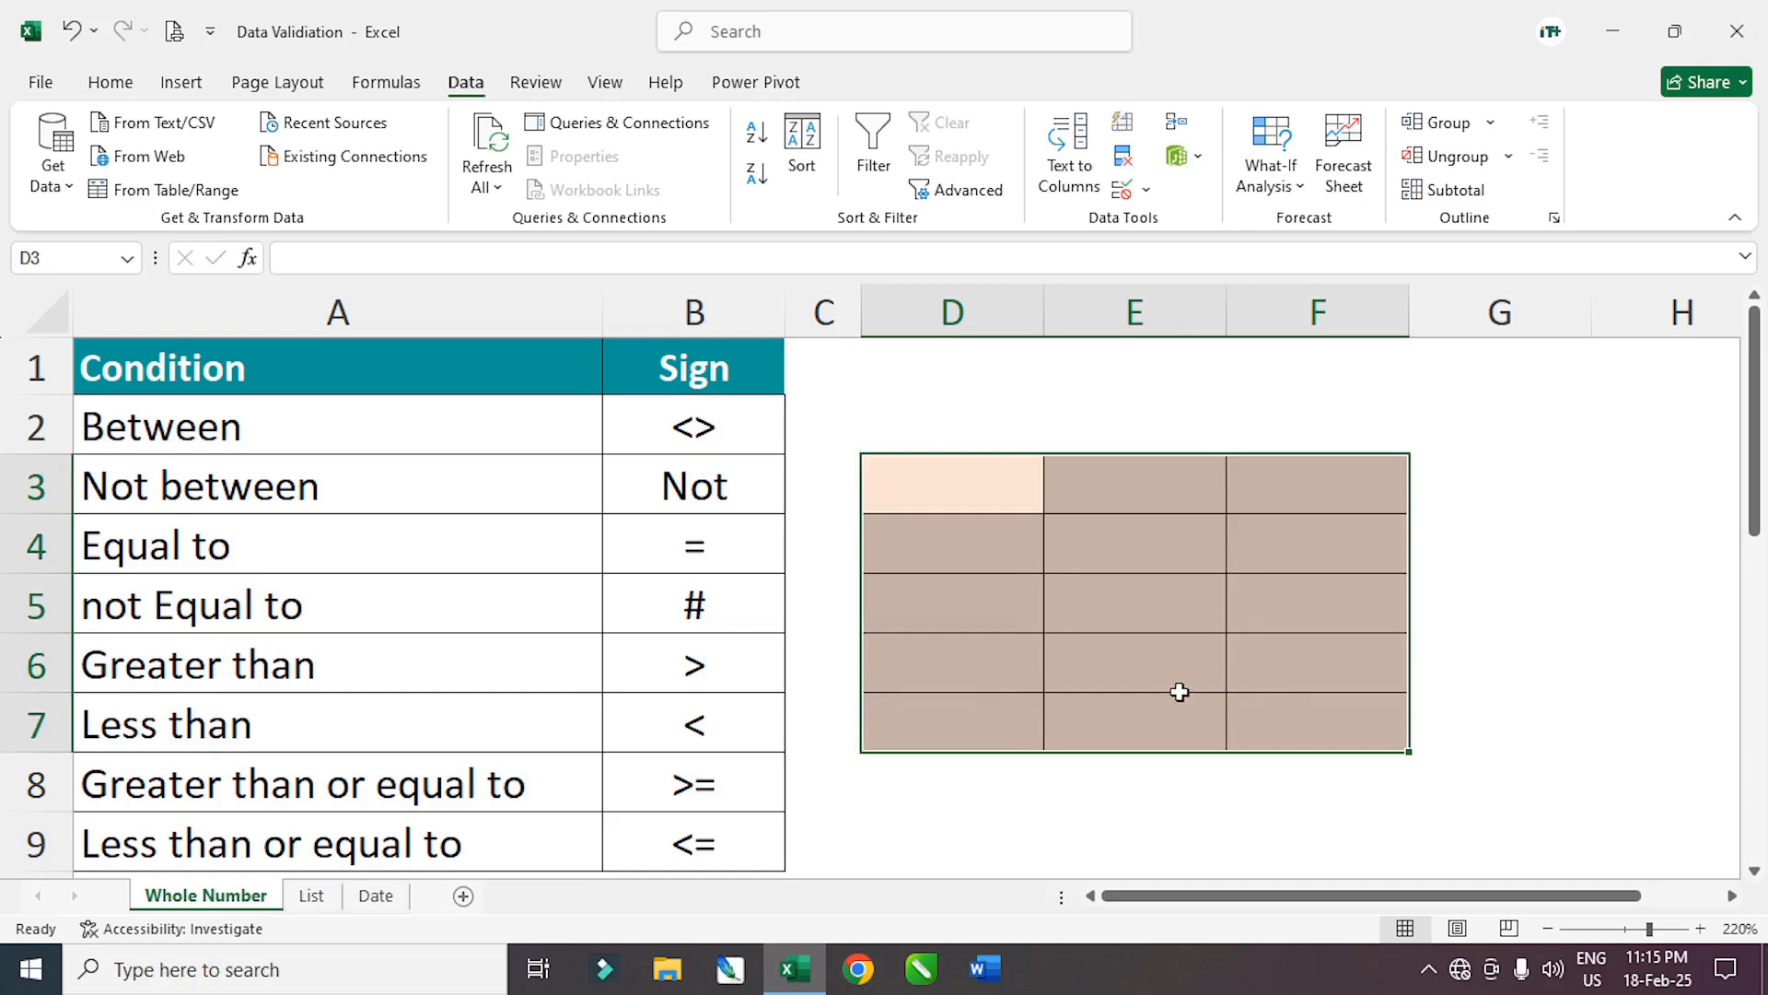
{"action": "left_click_drag", "start_coordinate": [971, 493], "coordinate": [1318, 718]}
{"action": "left_click", "coordinate": [1137, 603]}
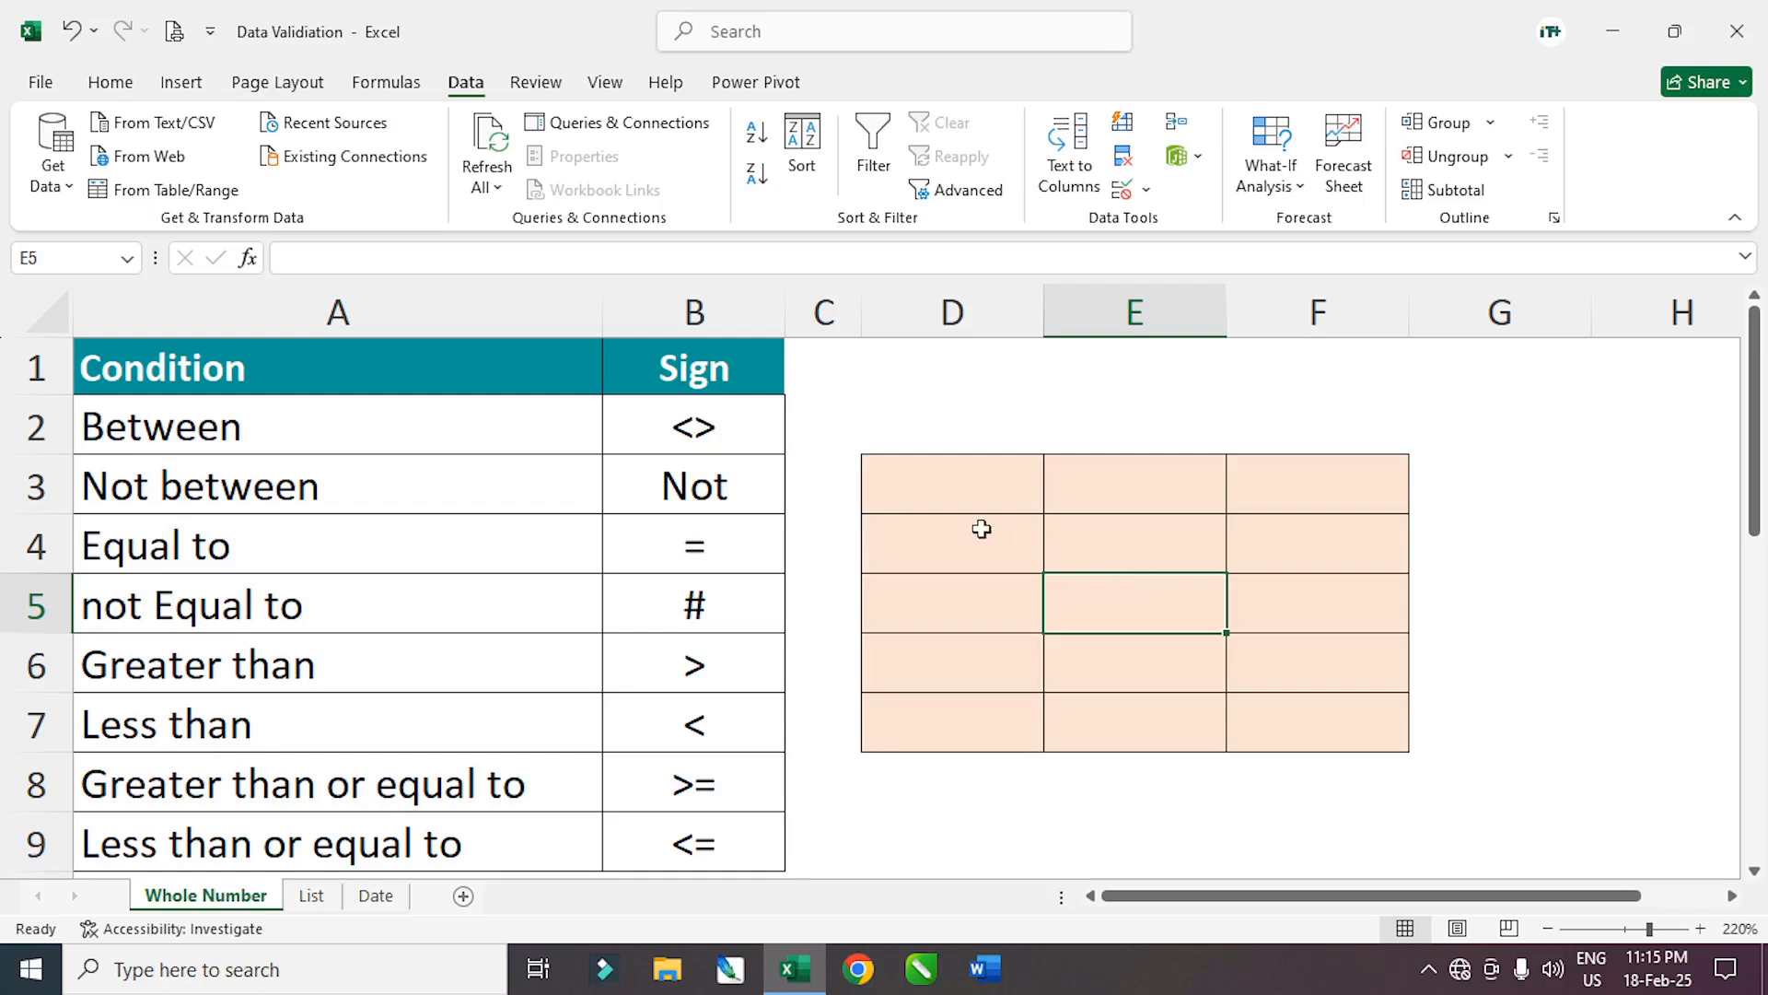
{"action": "left_click_drag", "start_coordinate": [955, 497], "coordinate": [1251, 703]}
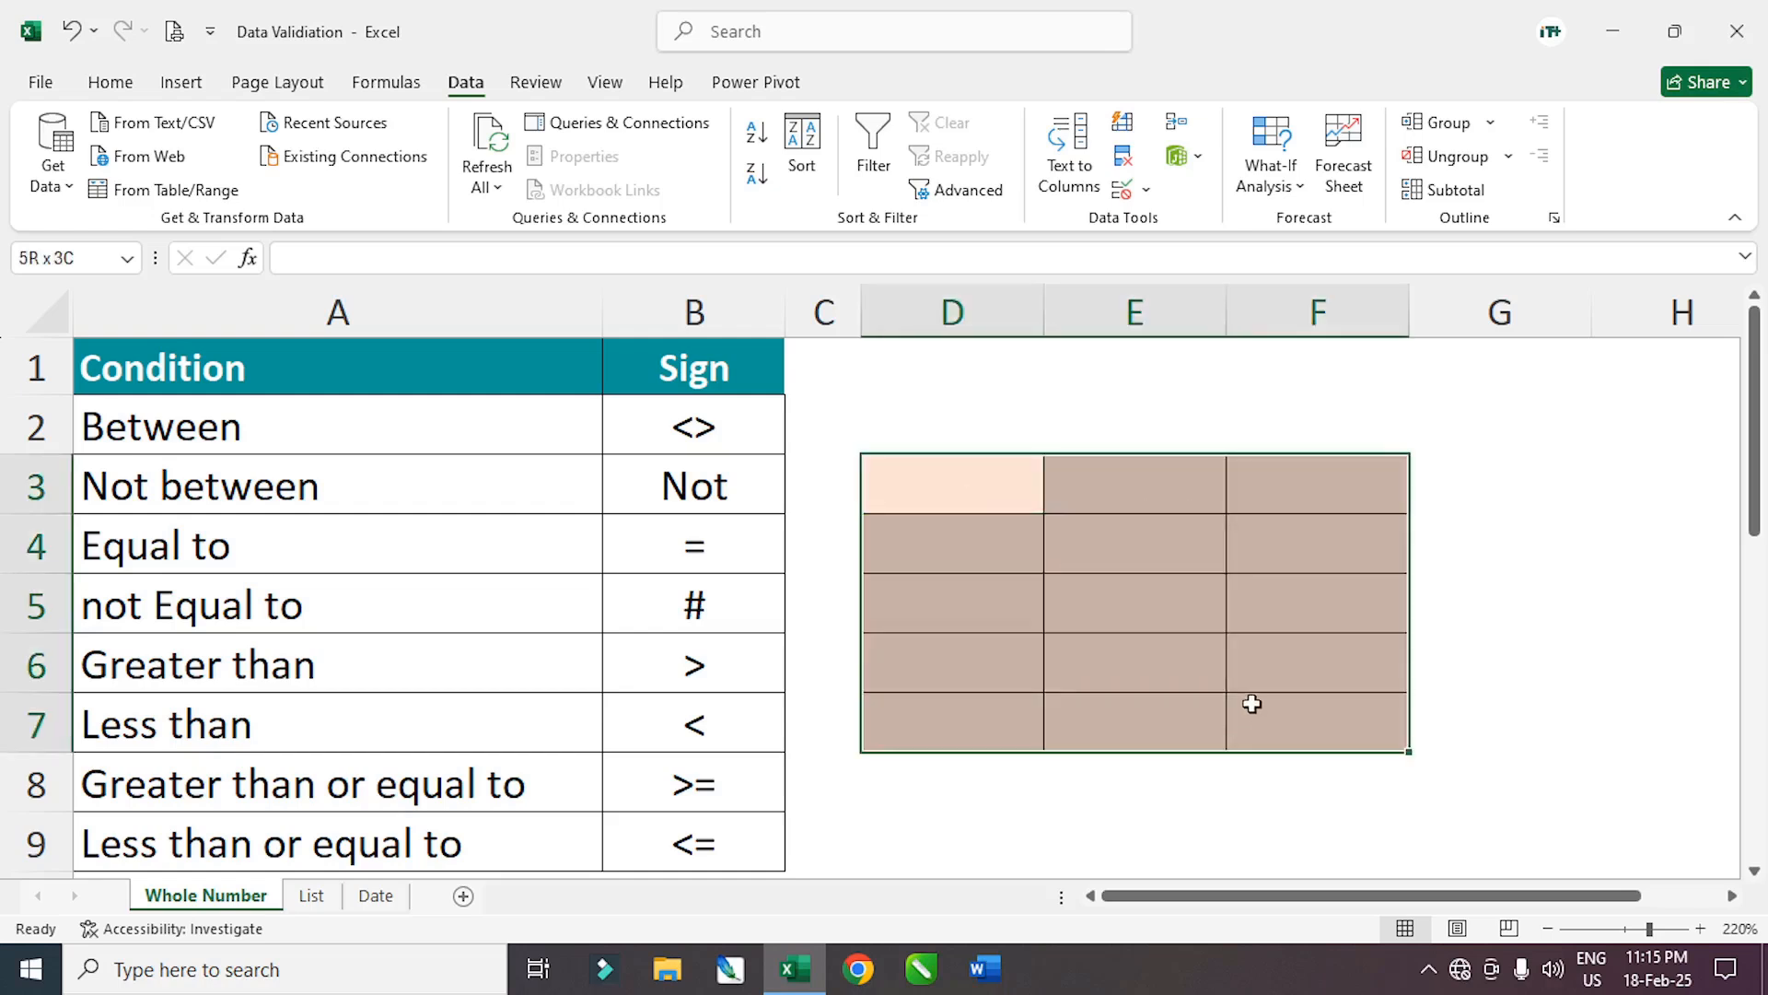
{"action": "left_click", "coordinate": [975, 505]}
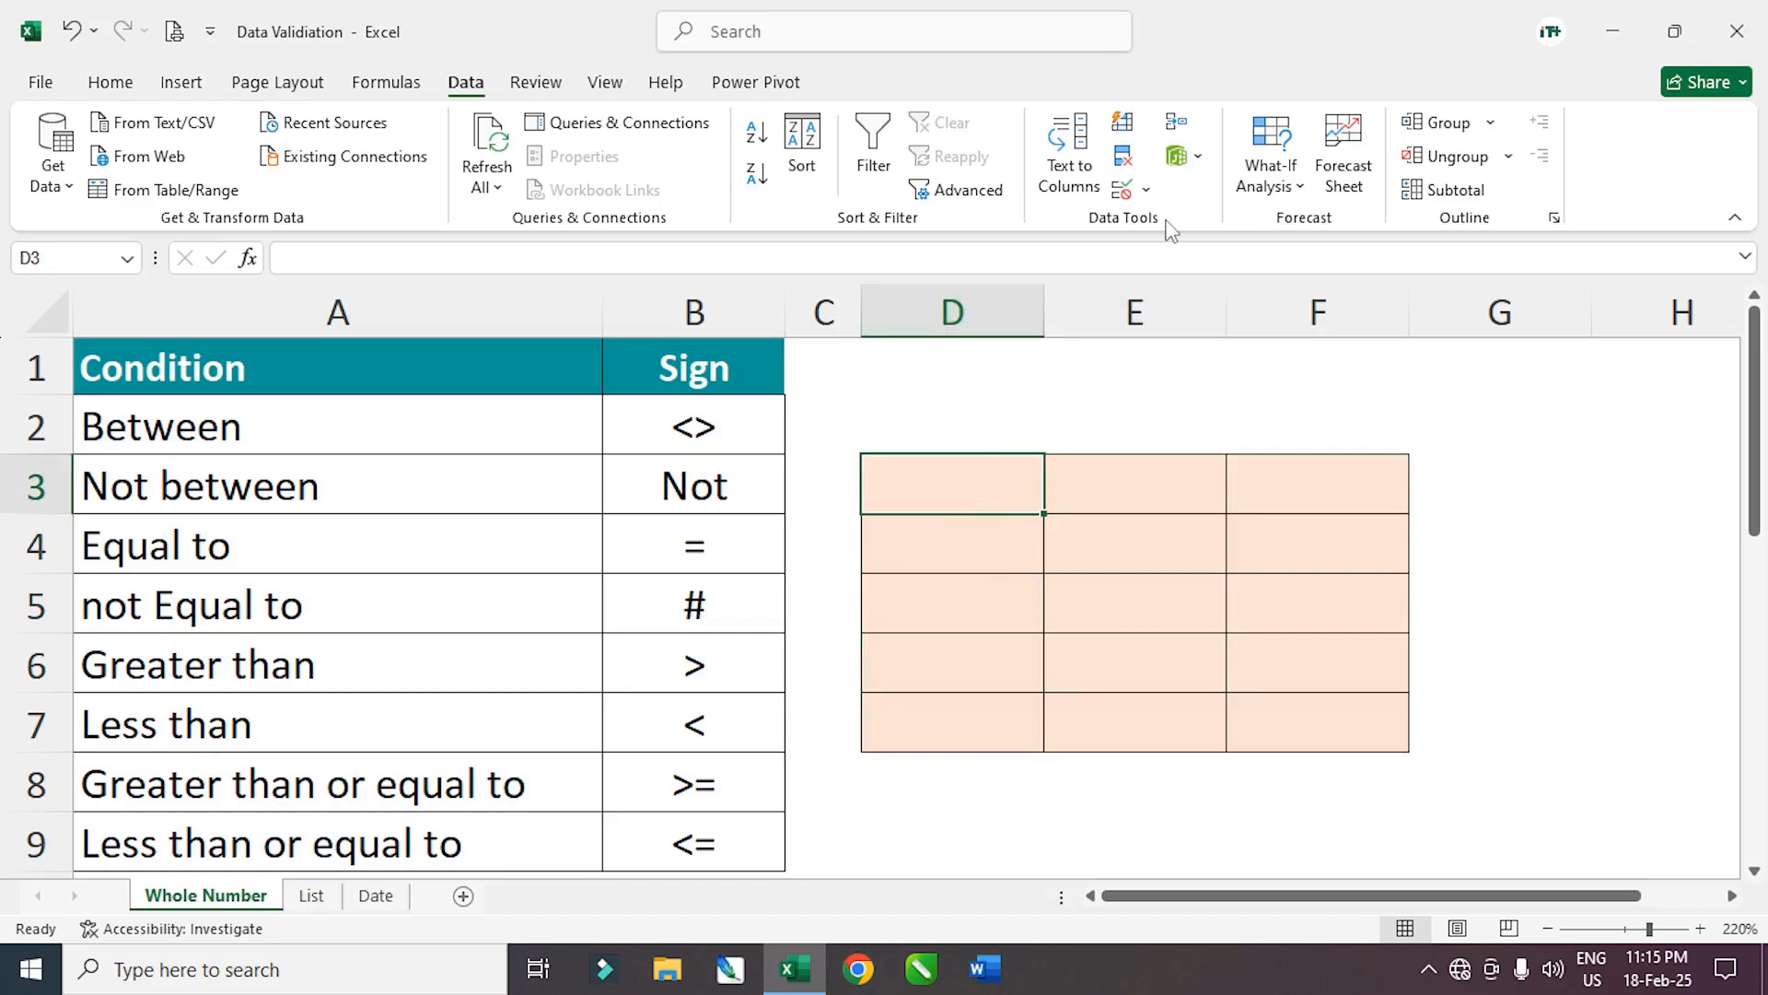
Reopen Data Validation and pick Whole number, then cancel without applying
{"action": "left_click", "coordinate": [1151, 189]}
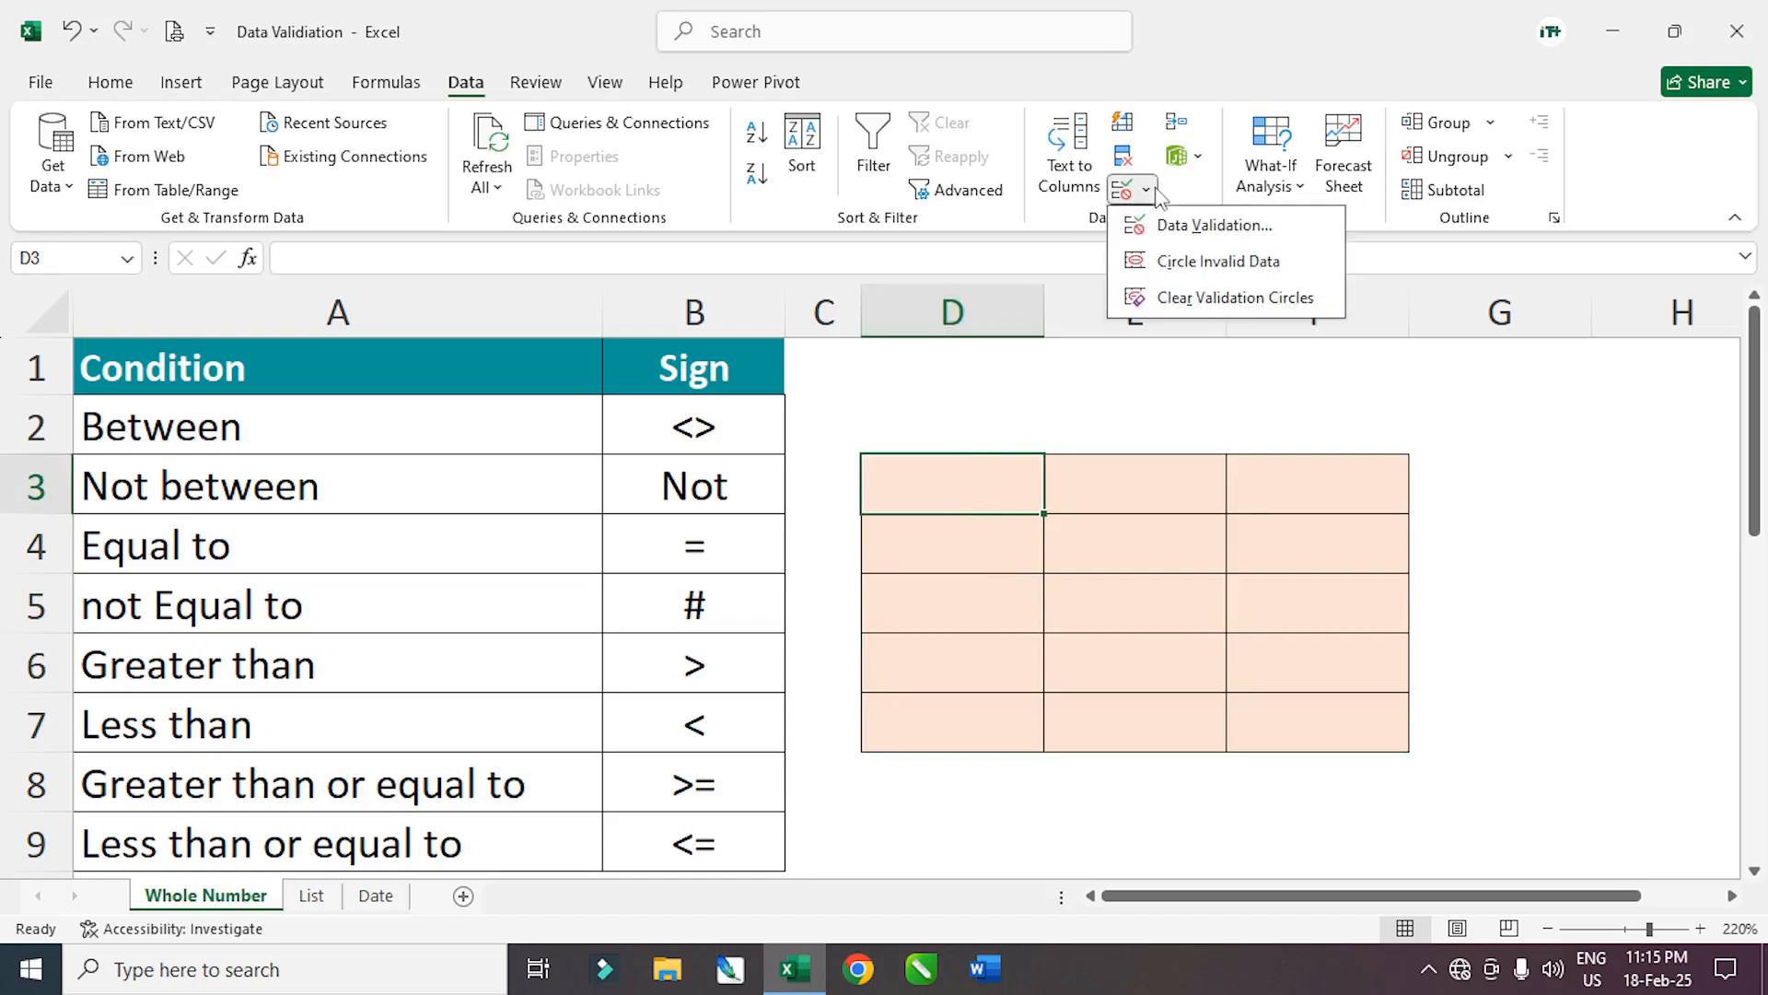
{"action": "left_click", "coordinate": [1198, 226]}
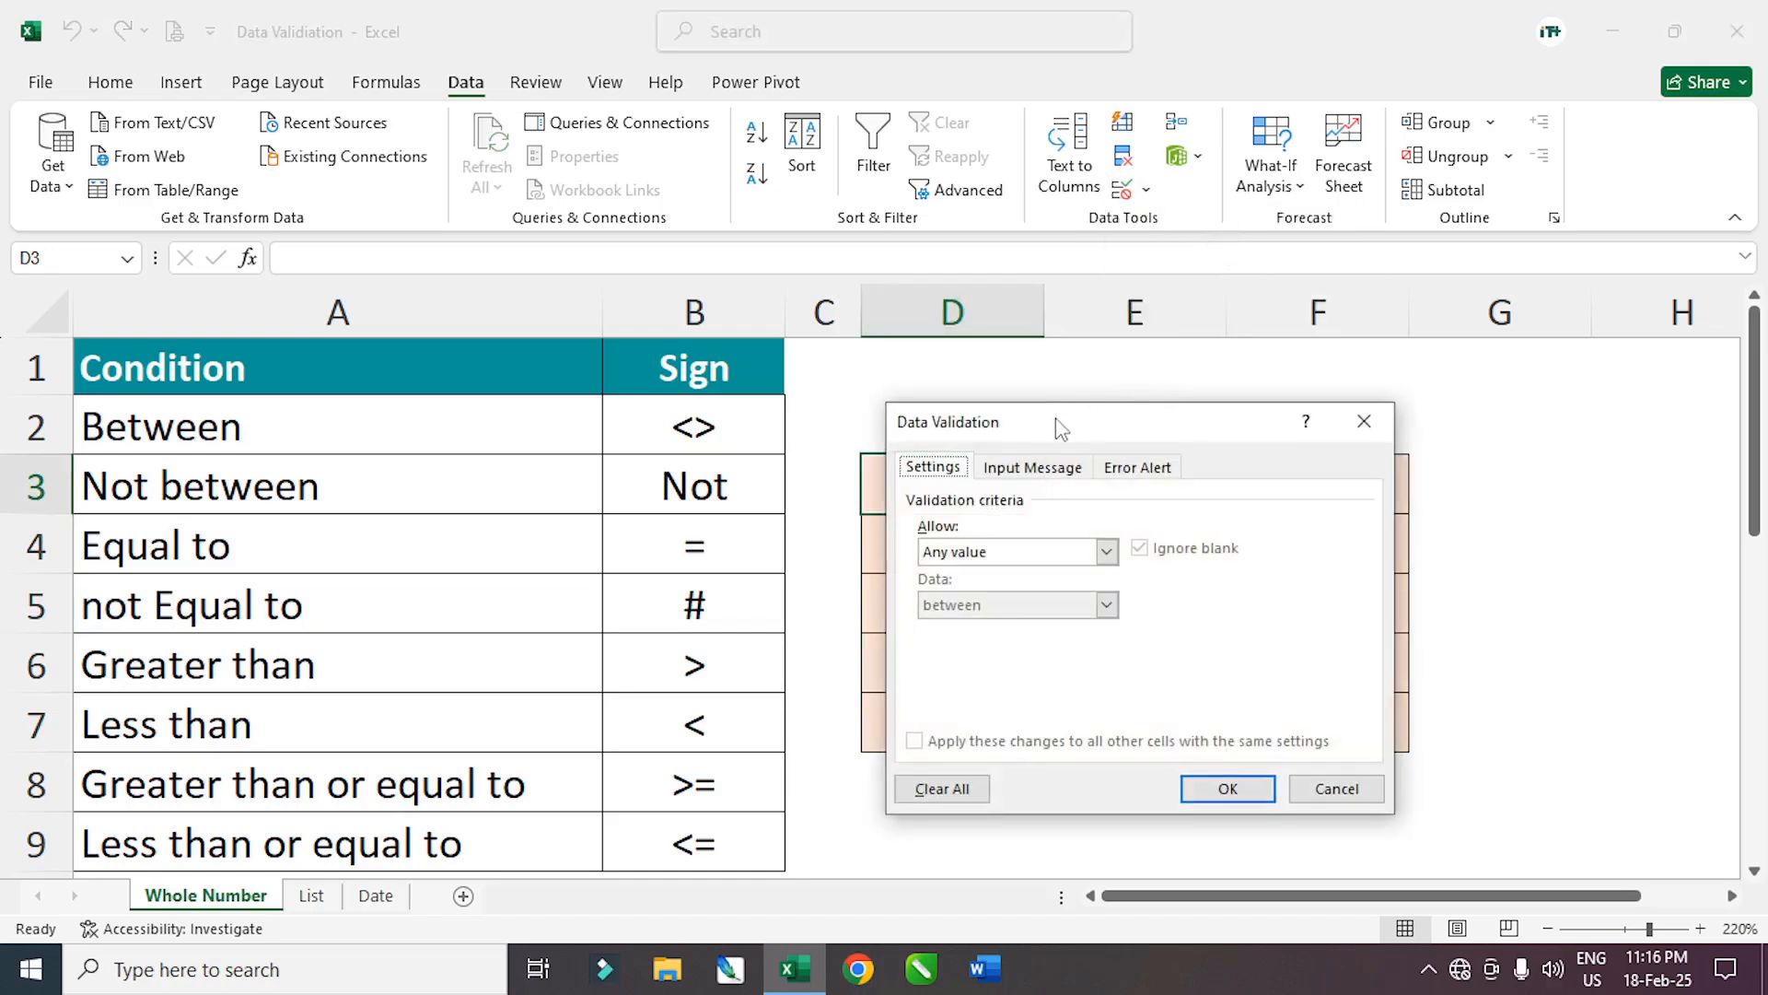
{"action": "left_click_drag", "start_coordinate": [1059, 427], "coordinate": [1172, 409]}
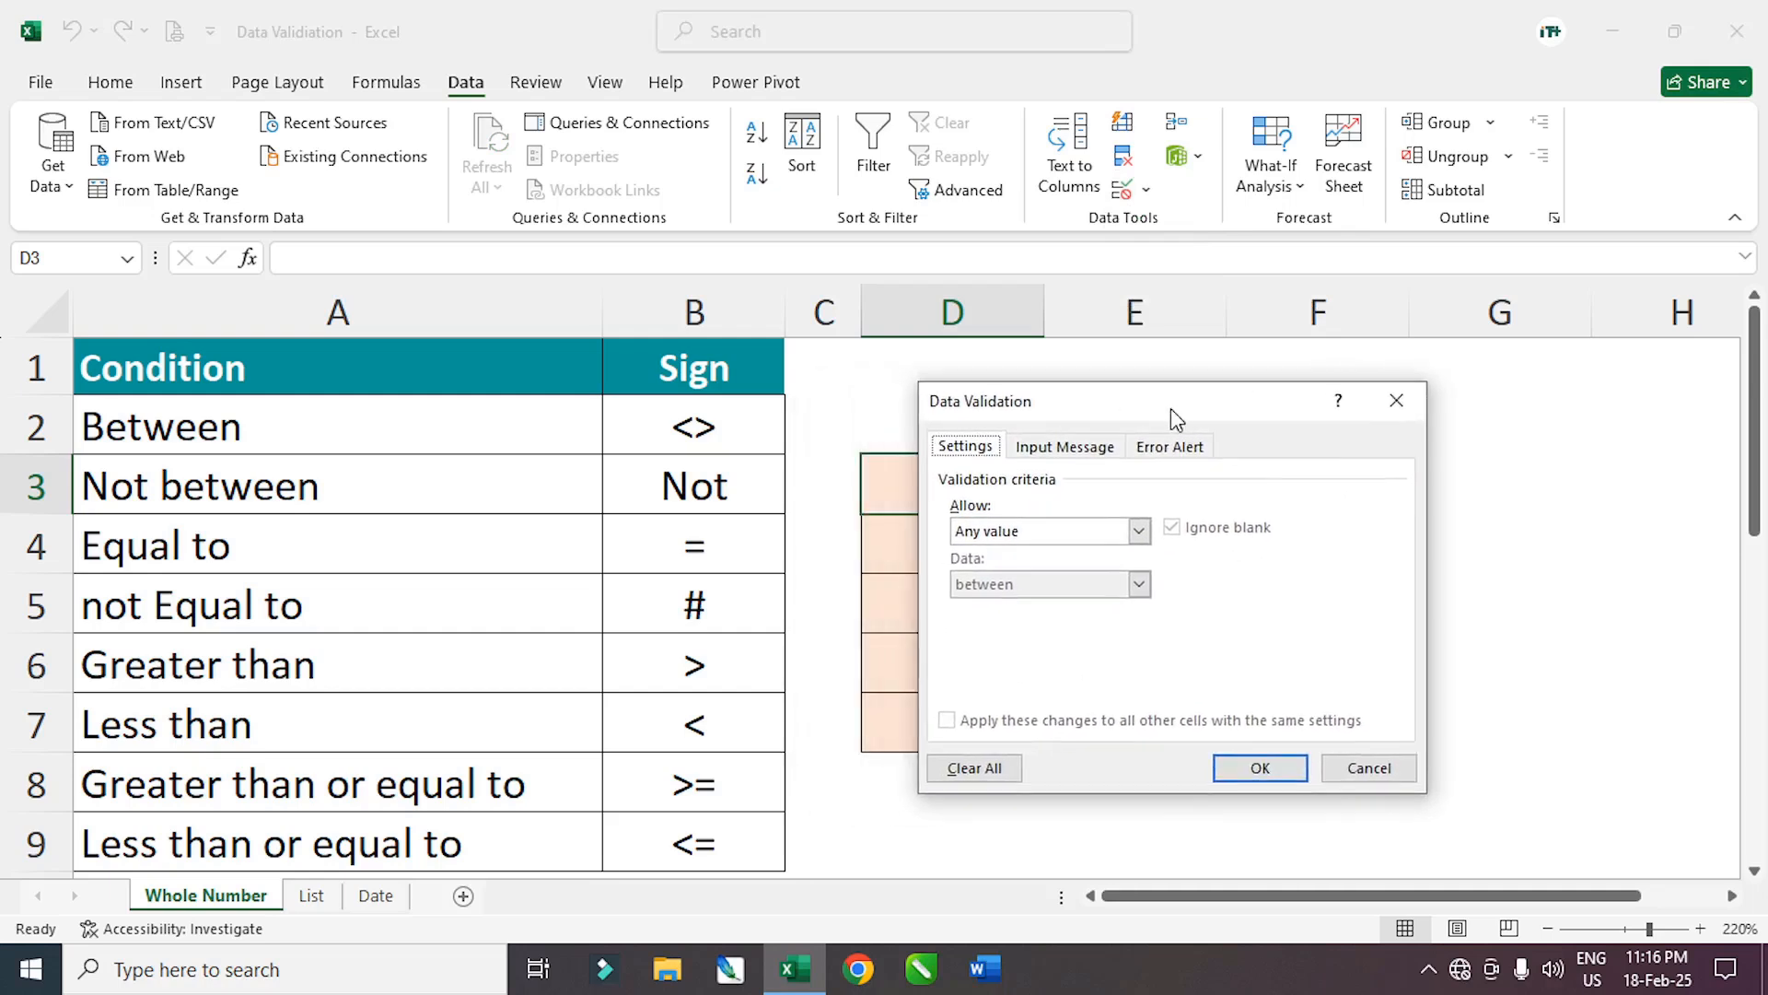
{"action": "left_click", "coordinate": [1140, 532]}
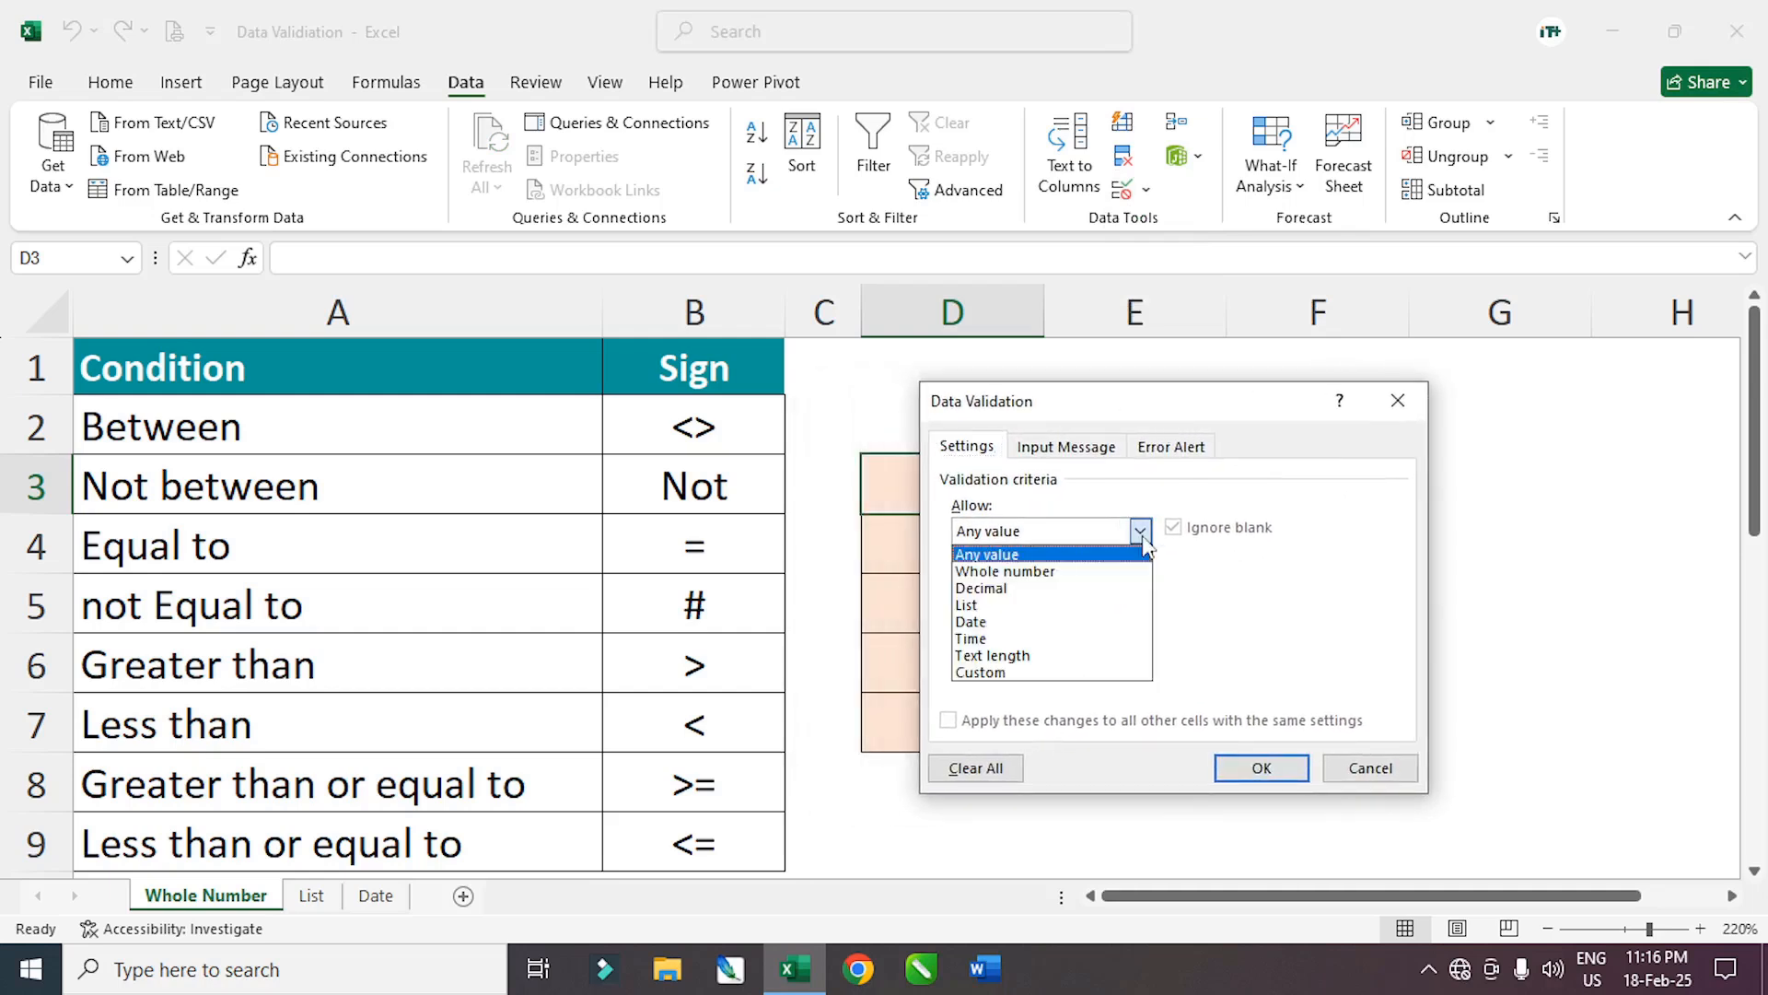
{"action": "left_click", "coordinate": [1030, 572]}
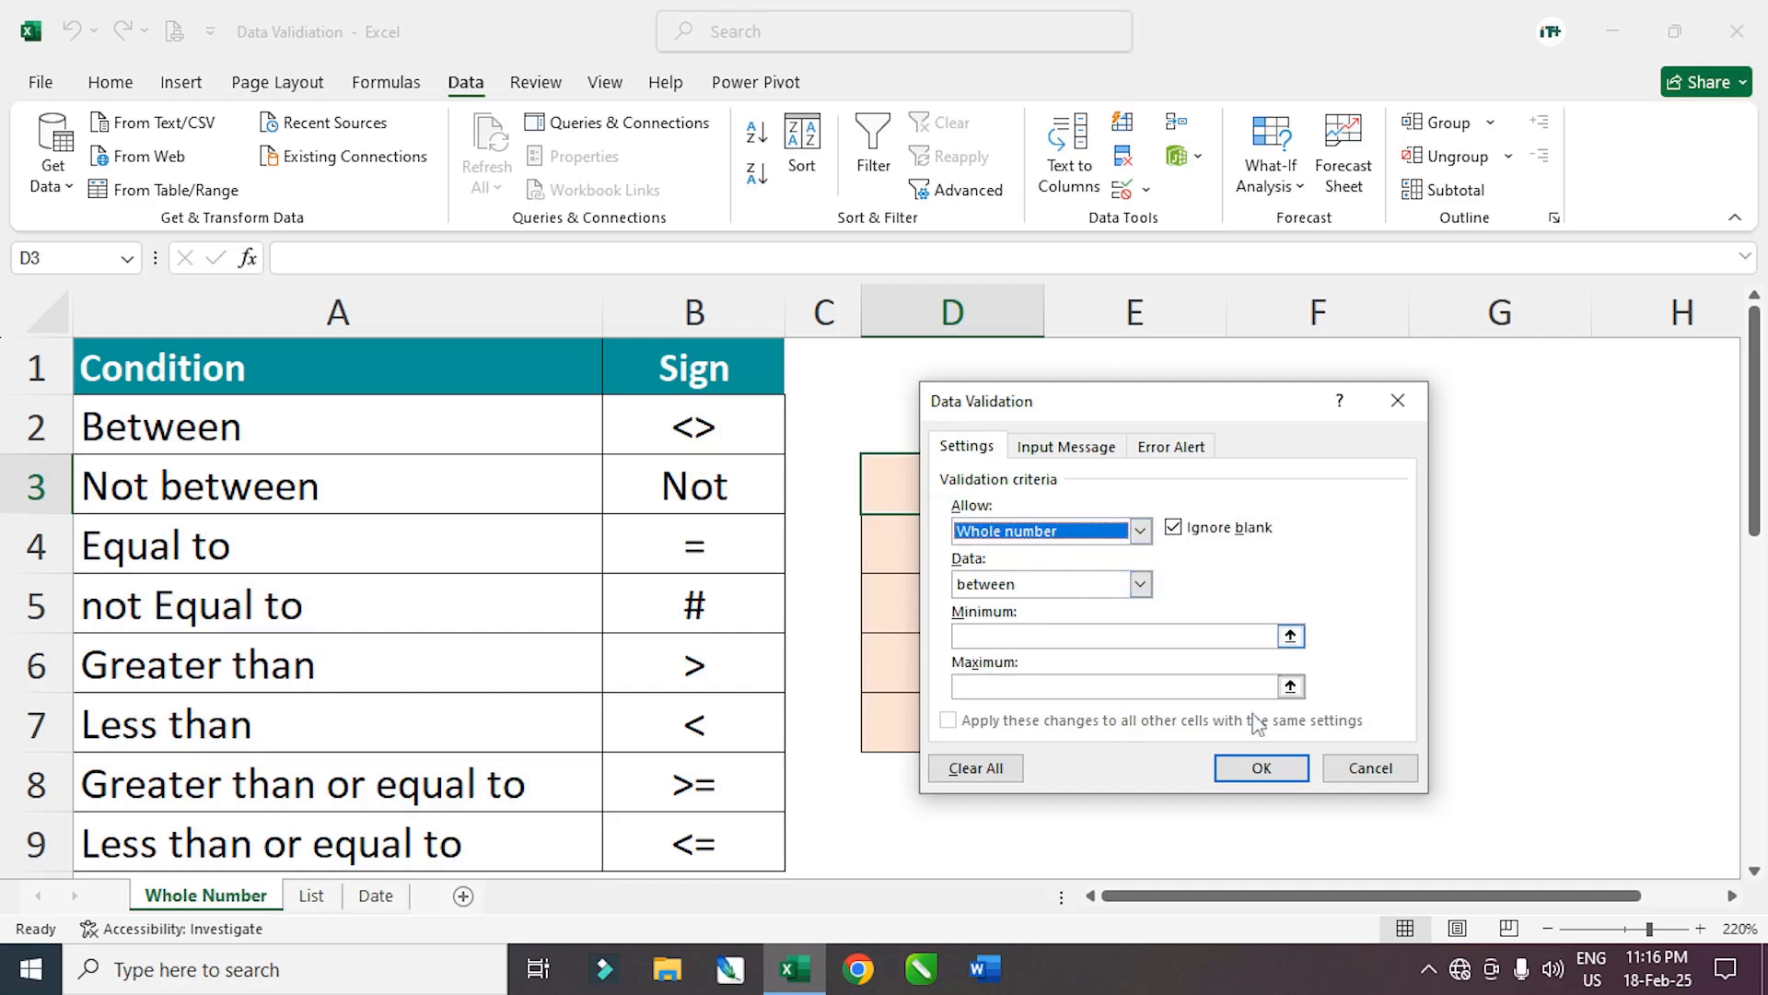
{"action": "left_click", "coordinate": [1350, 770]}
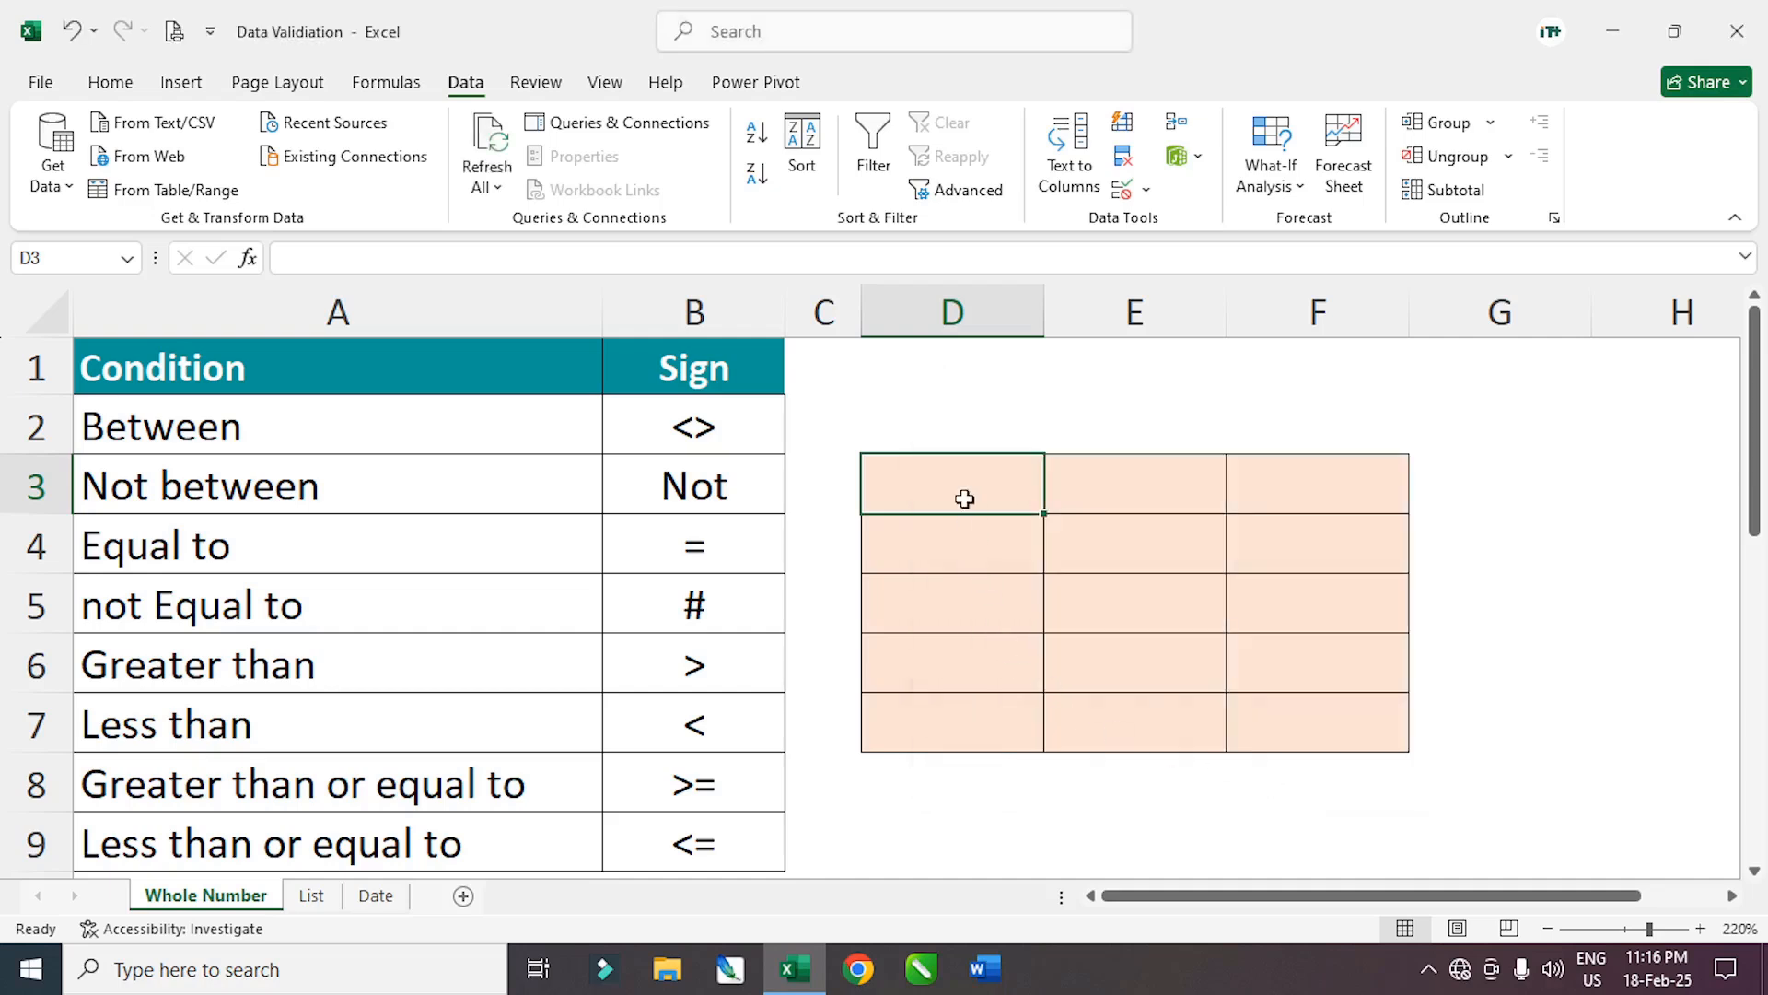
Select the shaded D3:F7 grid again
{"action": "mouse_move", "coordinate": [964, 498]}
{"action": "left_mouse_down"}
{"action": "mouse_move", "coordinate": [1259, 549]}
{"action": "mouse_move", "coordinate": [1327, 703]}
{"action": "mouse_move", "coordinate": [1318, 733]}
{"action": "left_mouse_up"}
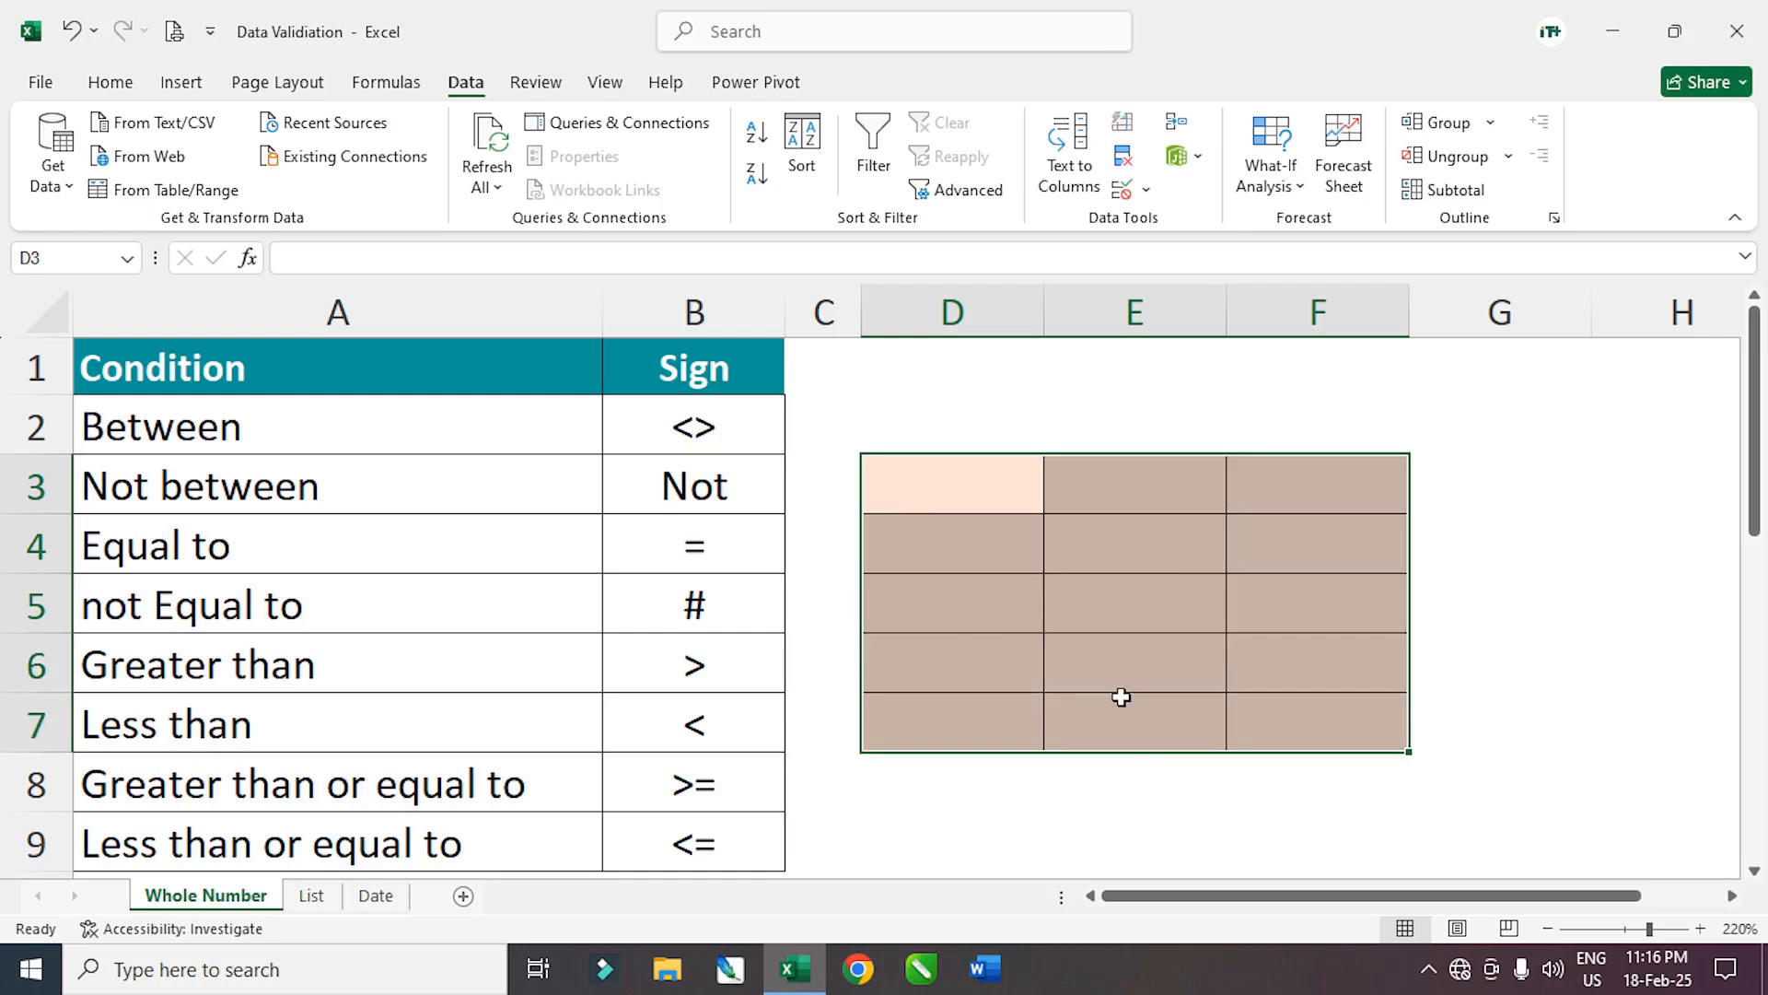
{"action": "left_click", "coordinate": [1128, 622]}
{"action": "left_click_drag", "start_coordinate": [940, 480], "coordinate": [1283, 722]}
{"action": "left_click", "coordinate": [1495, 676]}
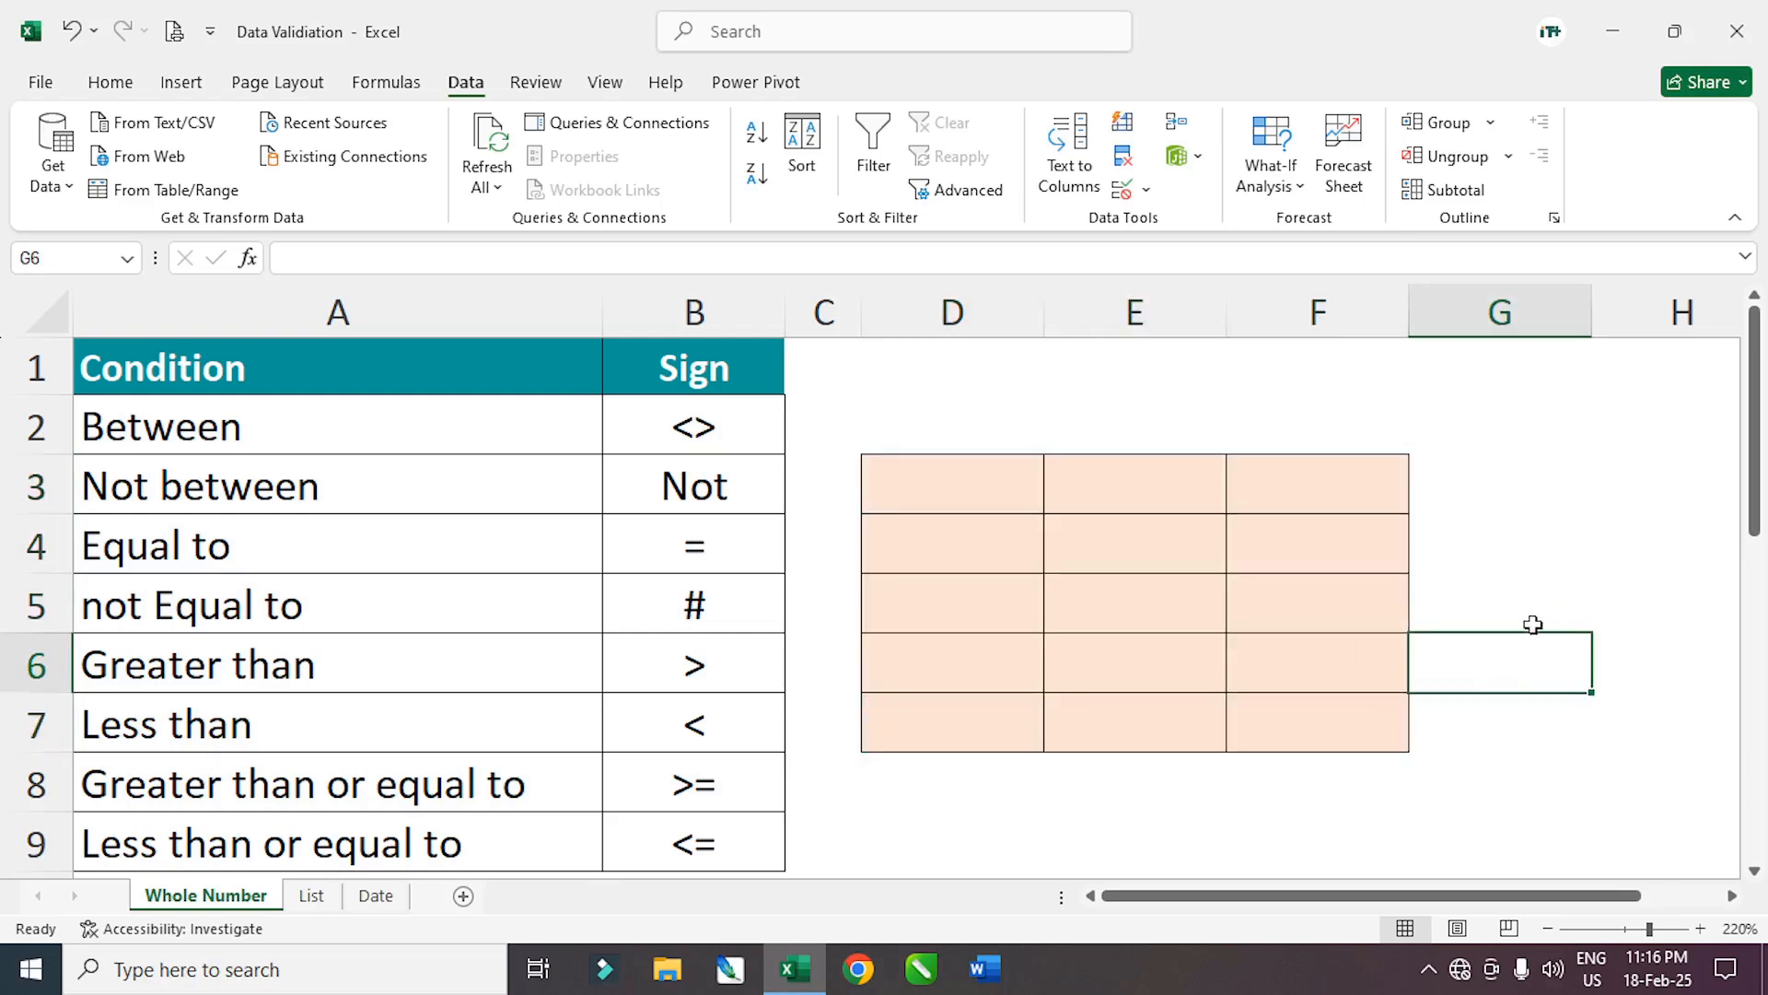
{"action": "left_click_drag", "start_coordinate": [931, 489], "coordinate": [1322, 714]}
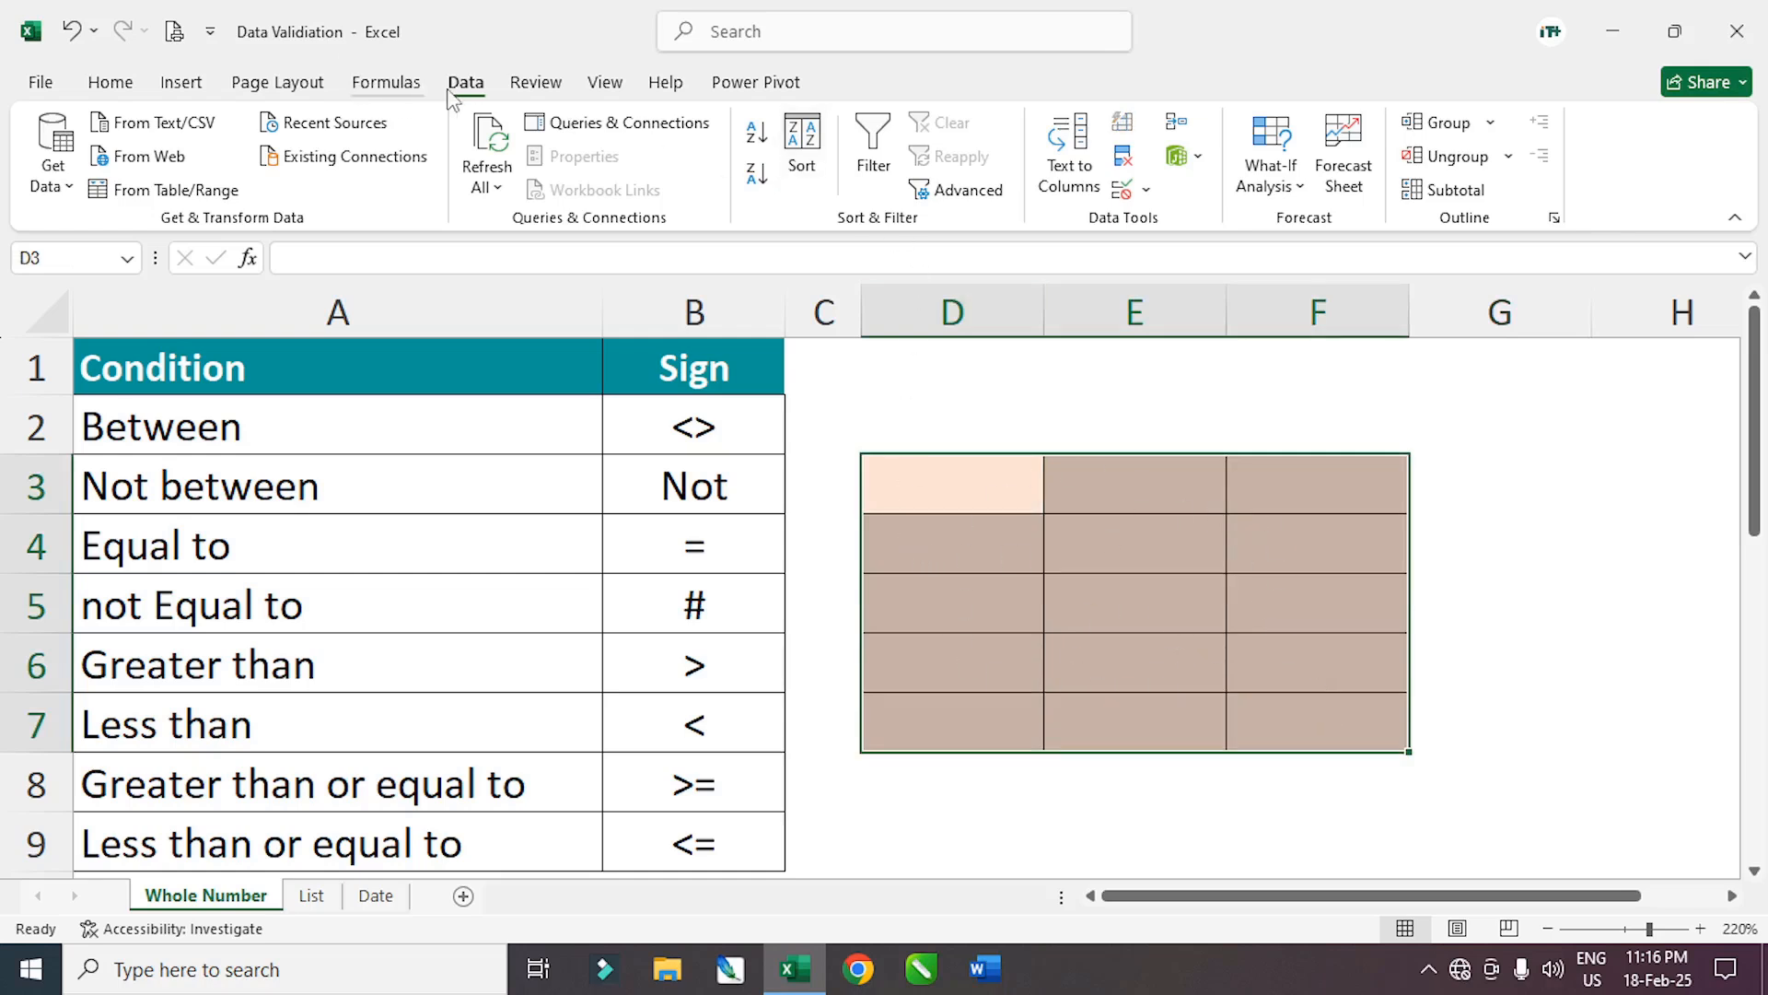
Apply a Whole number rule between 0 and 100 to D3:F7
{"action": "left_click", "coordinate": [1147, 191]}
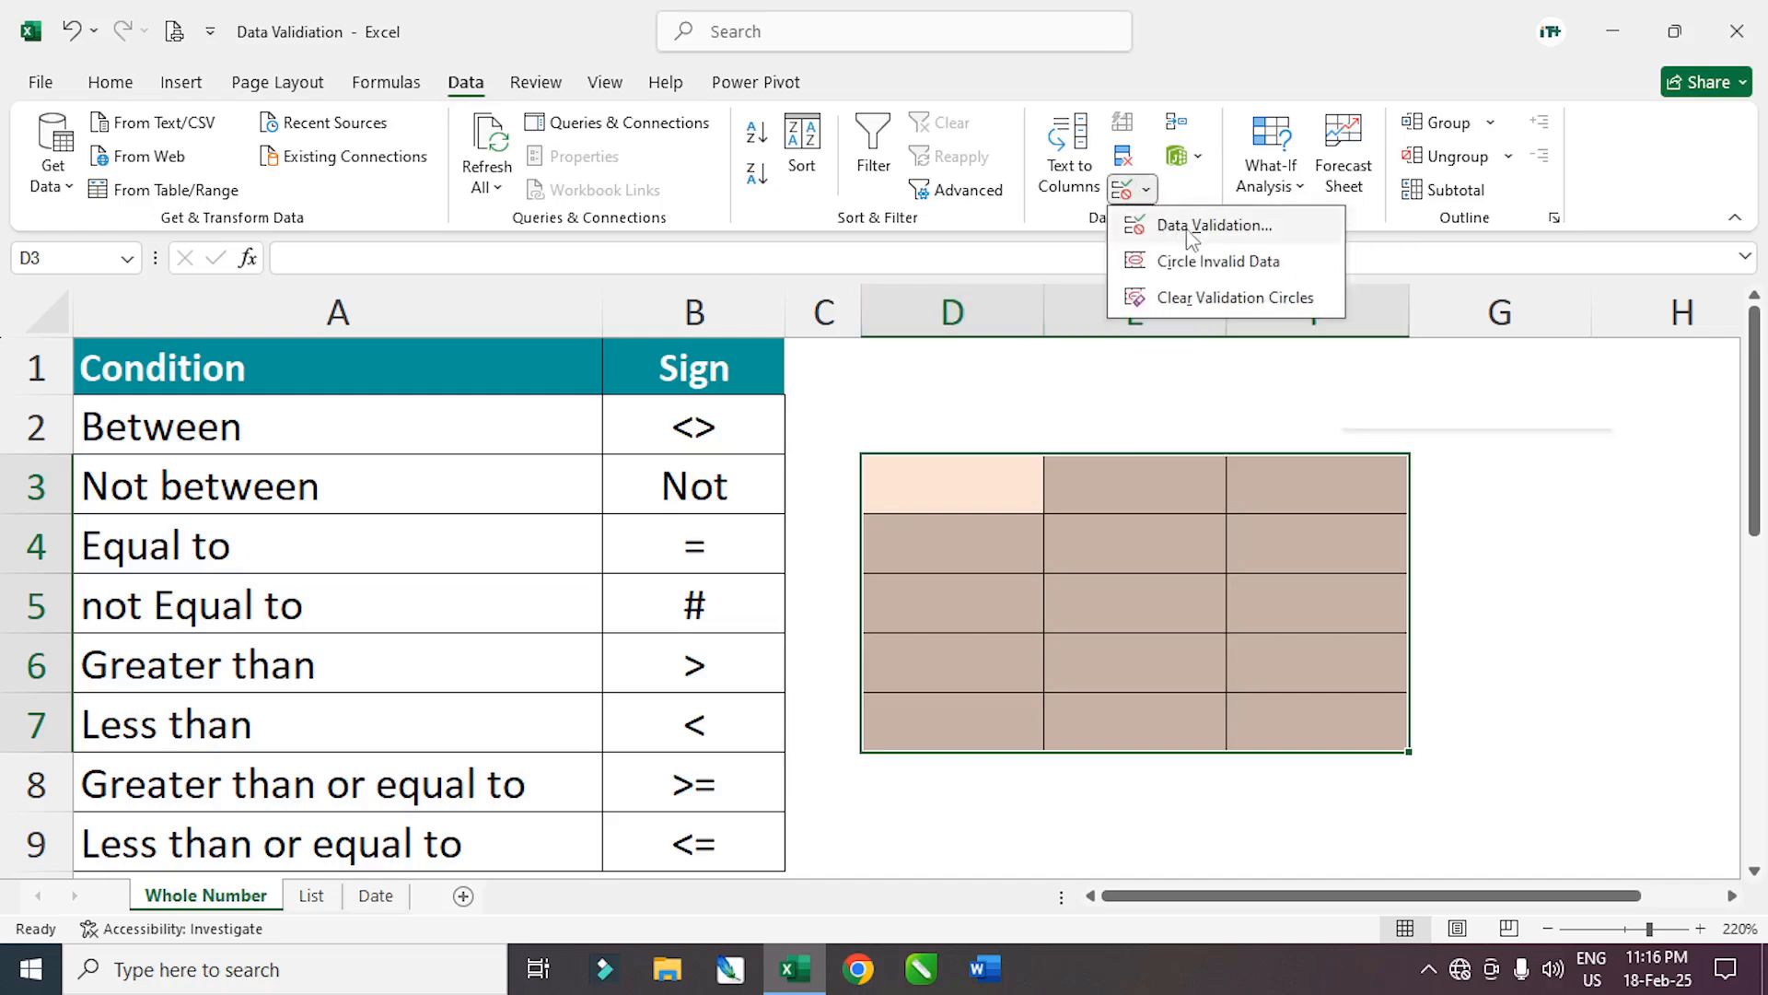
{"action": "left_click", "coordinate": [1218, 231]}
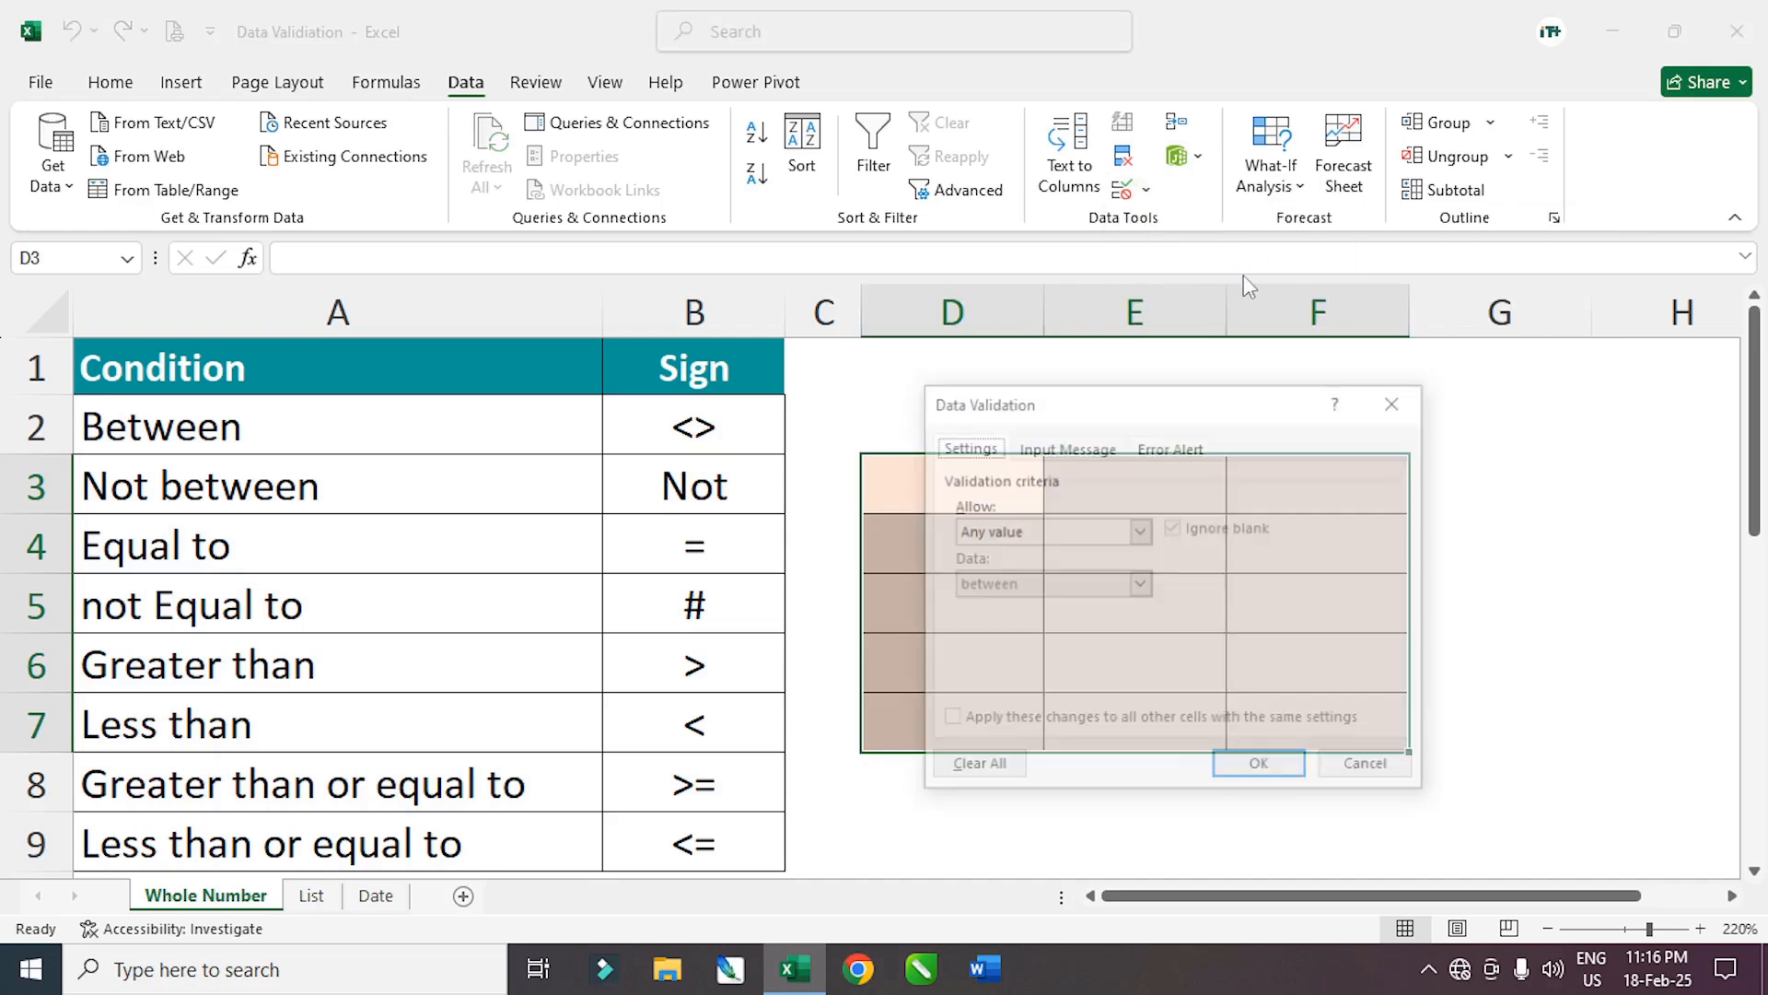
{"action": "left_click_drag", "start_coordinate": [1119, 396], "coordinate": [462, 434]}
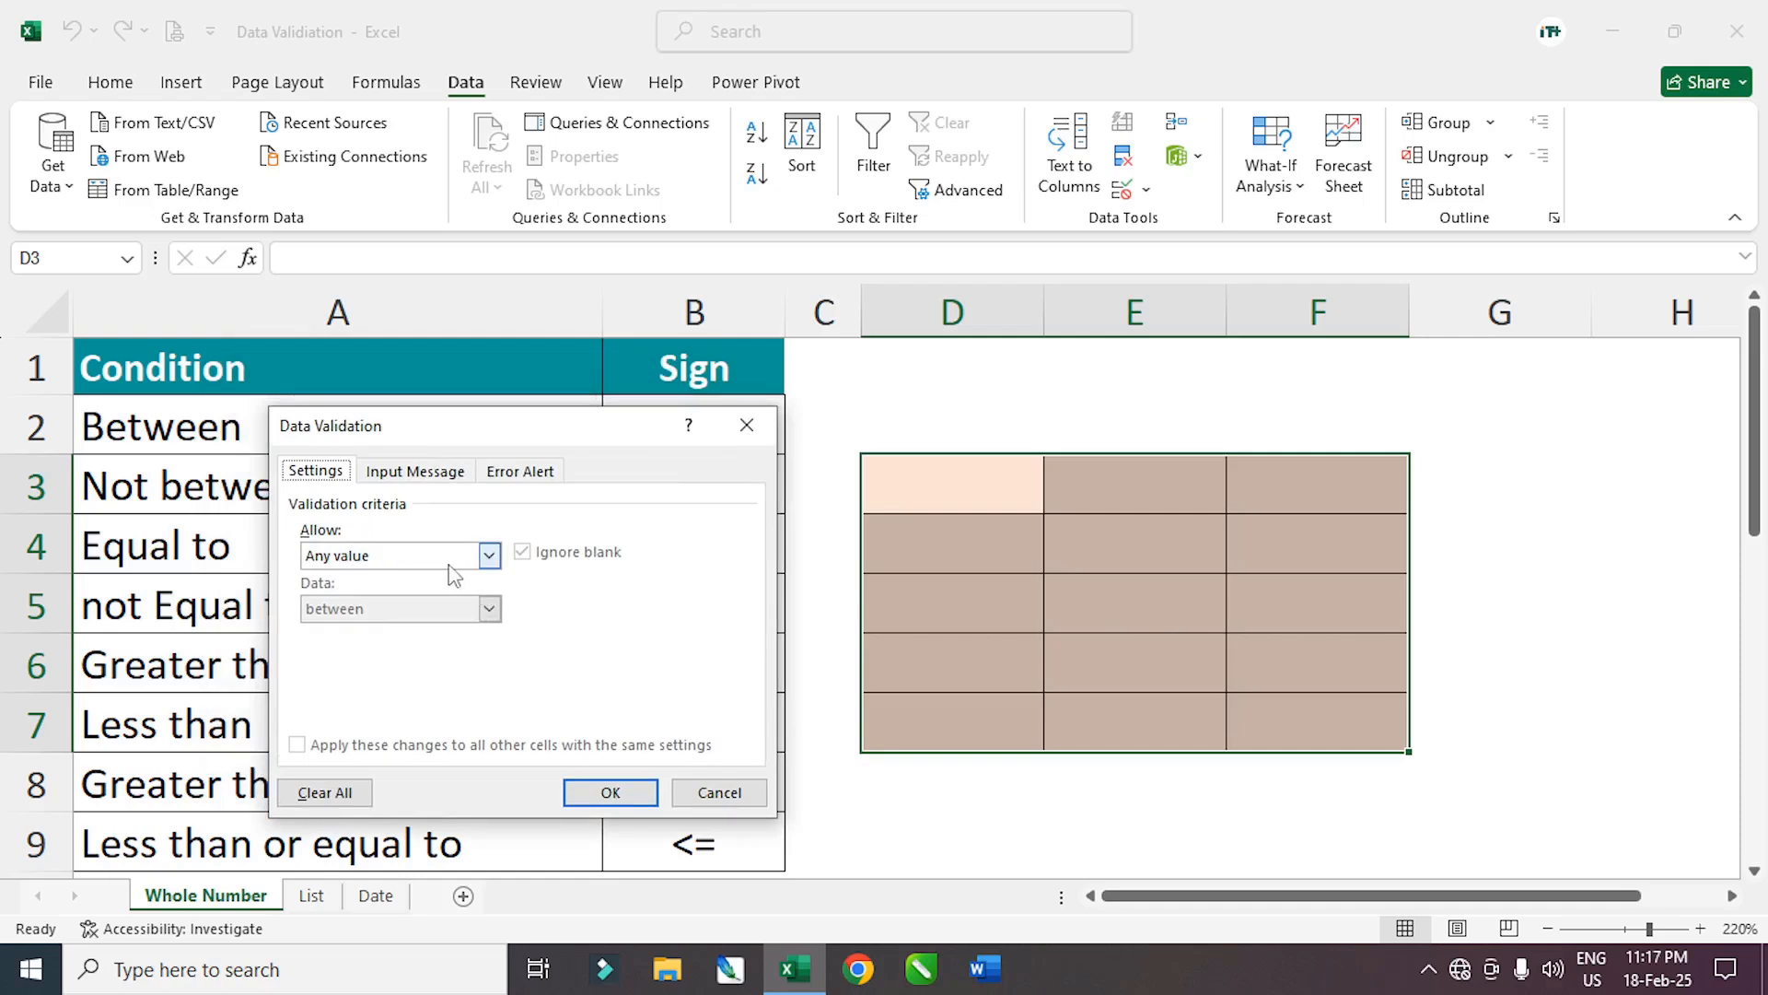
{"action": "left_click", "coordinate": [478, 555]}
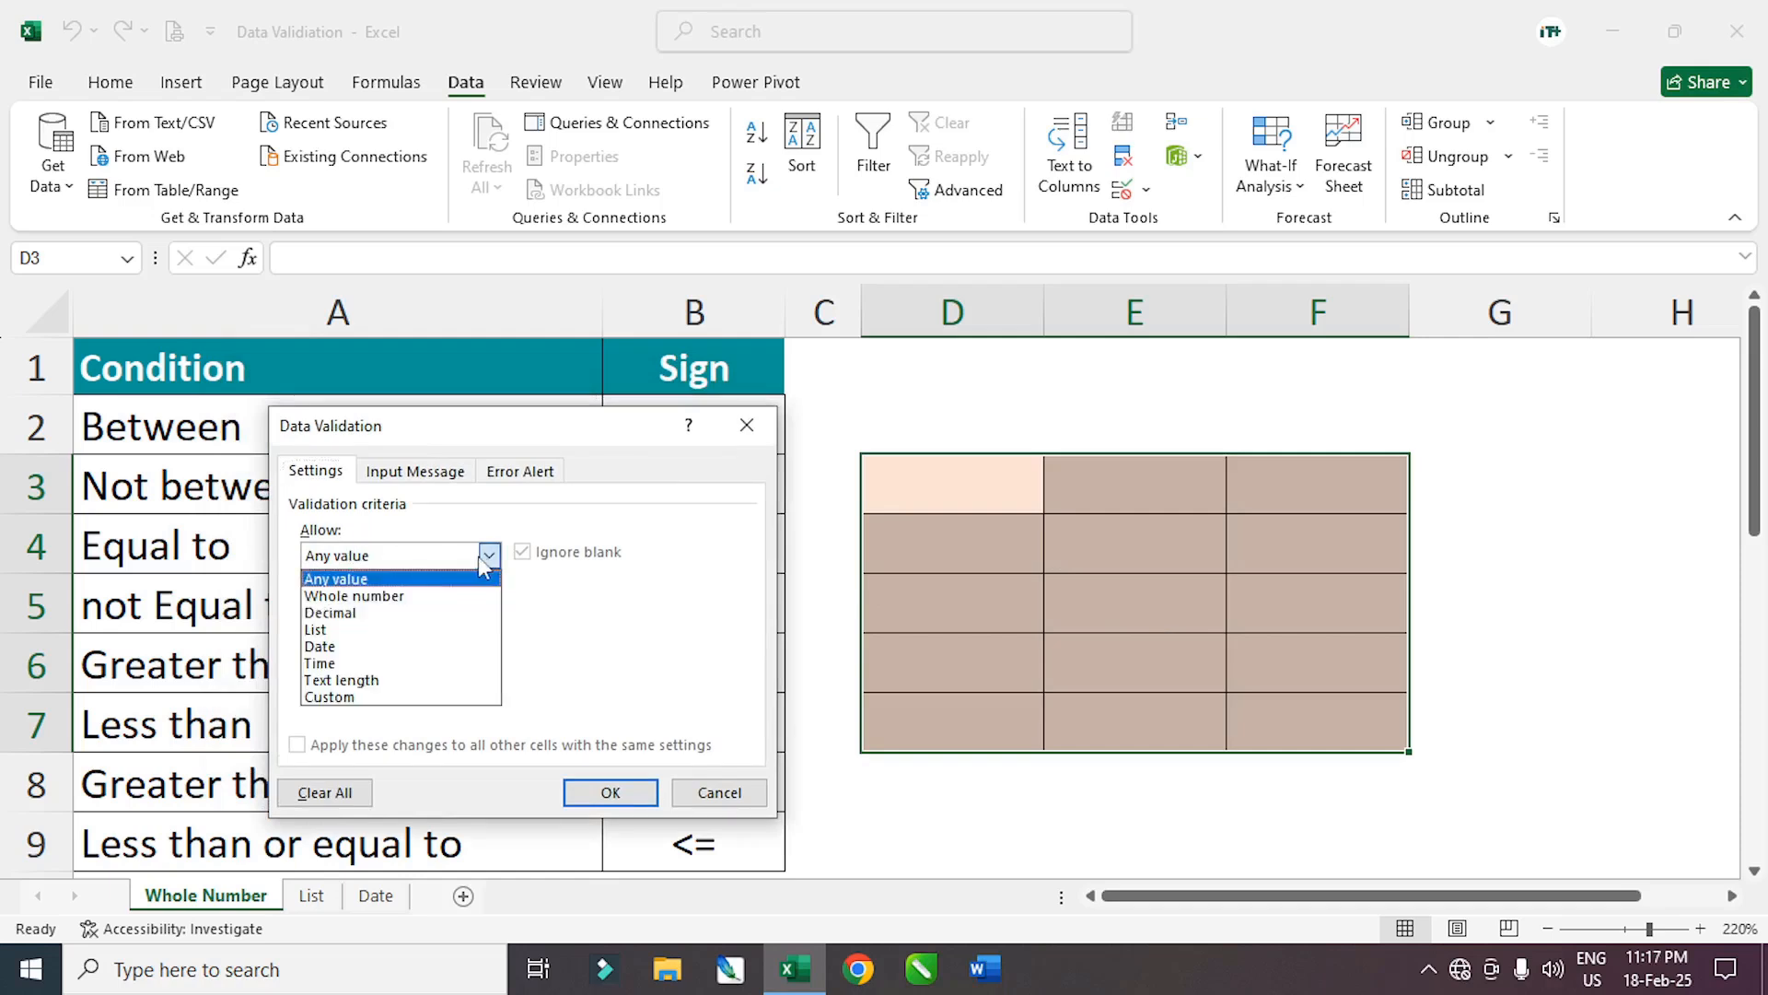
{"action": "left_click", "coordinate": [373, 596]}
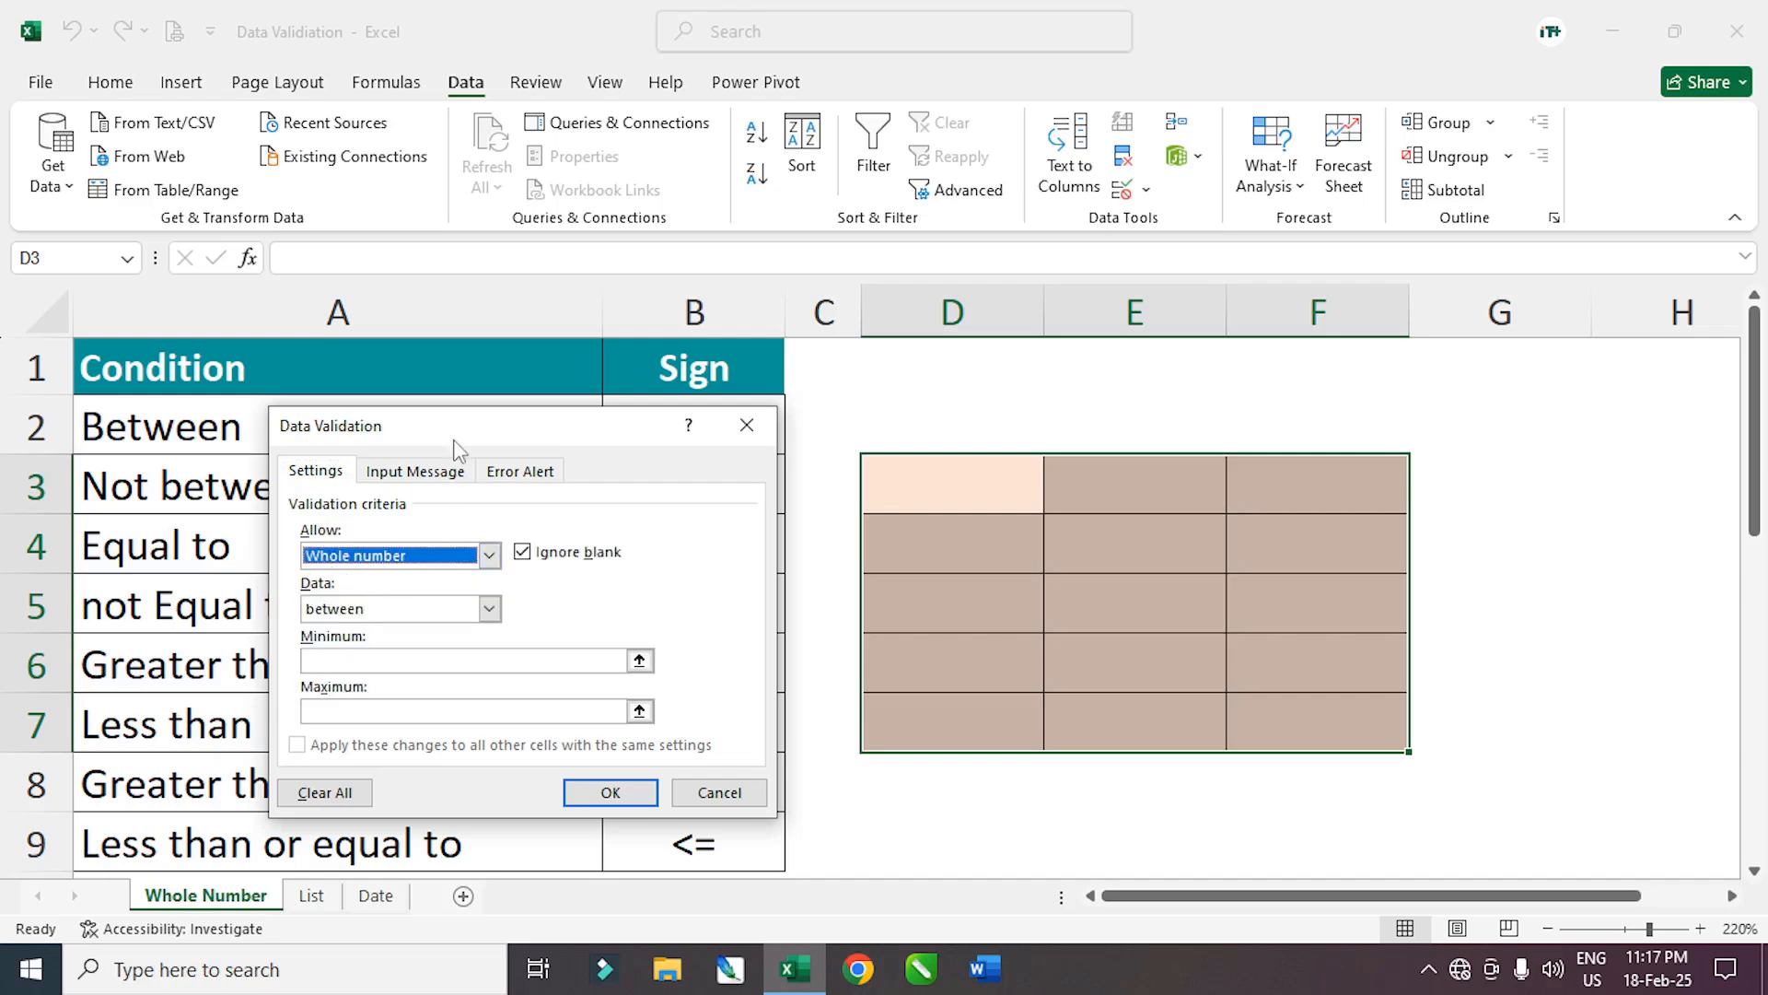
{"action": "left_click_drag", "start_coordinate": [455, 439], "coordinate": [523, 399]}
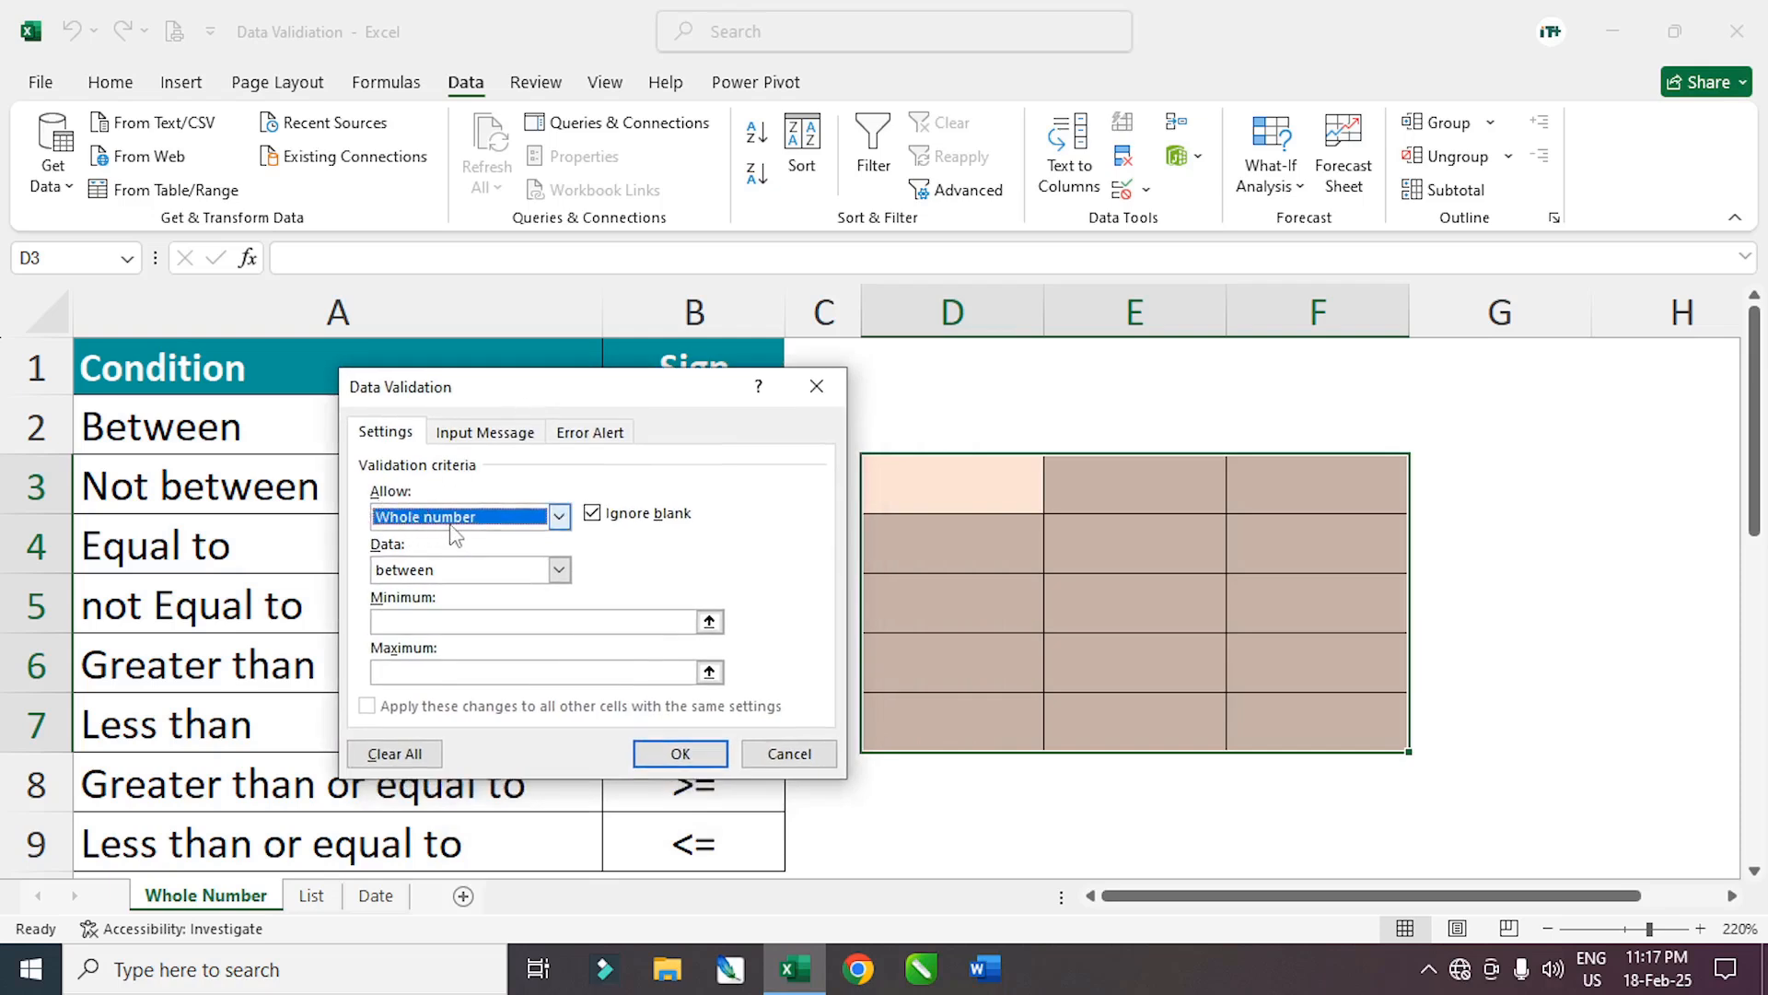
{"action": "left_click_drag", "start_coordinate": [495, 393], "coordinate": [441, 391]}
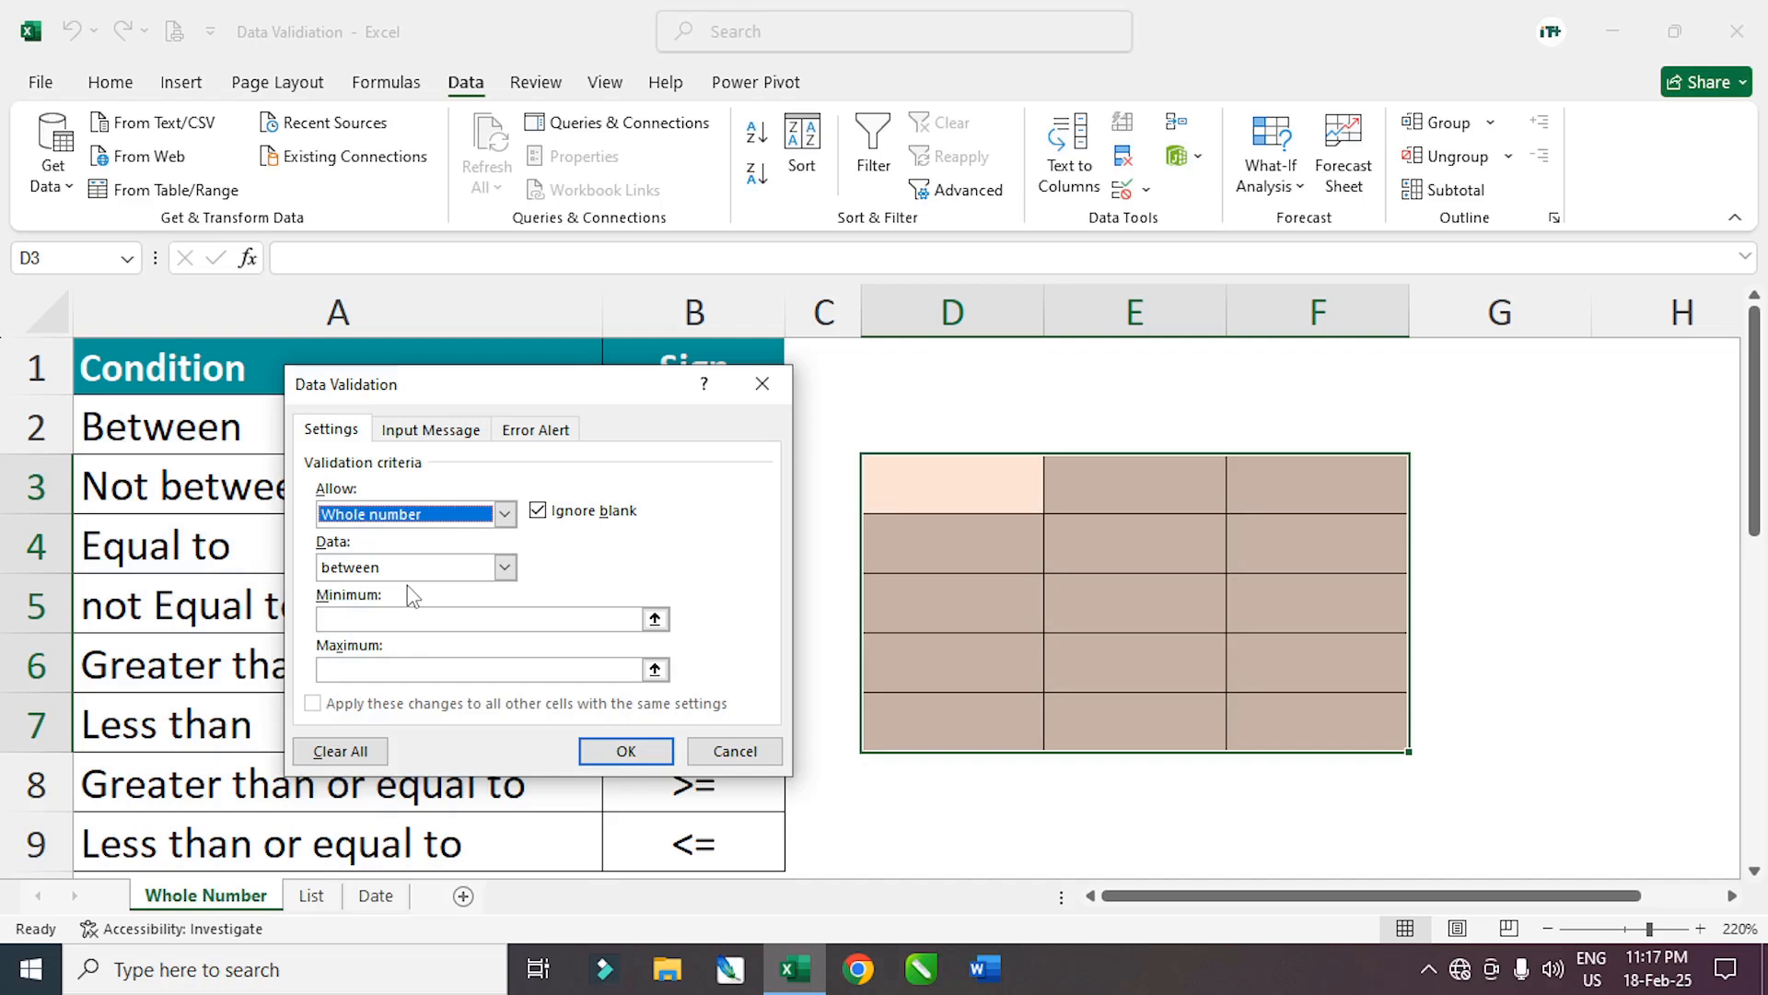
{"action": "left_click", "coordinate": [505, 567]}
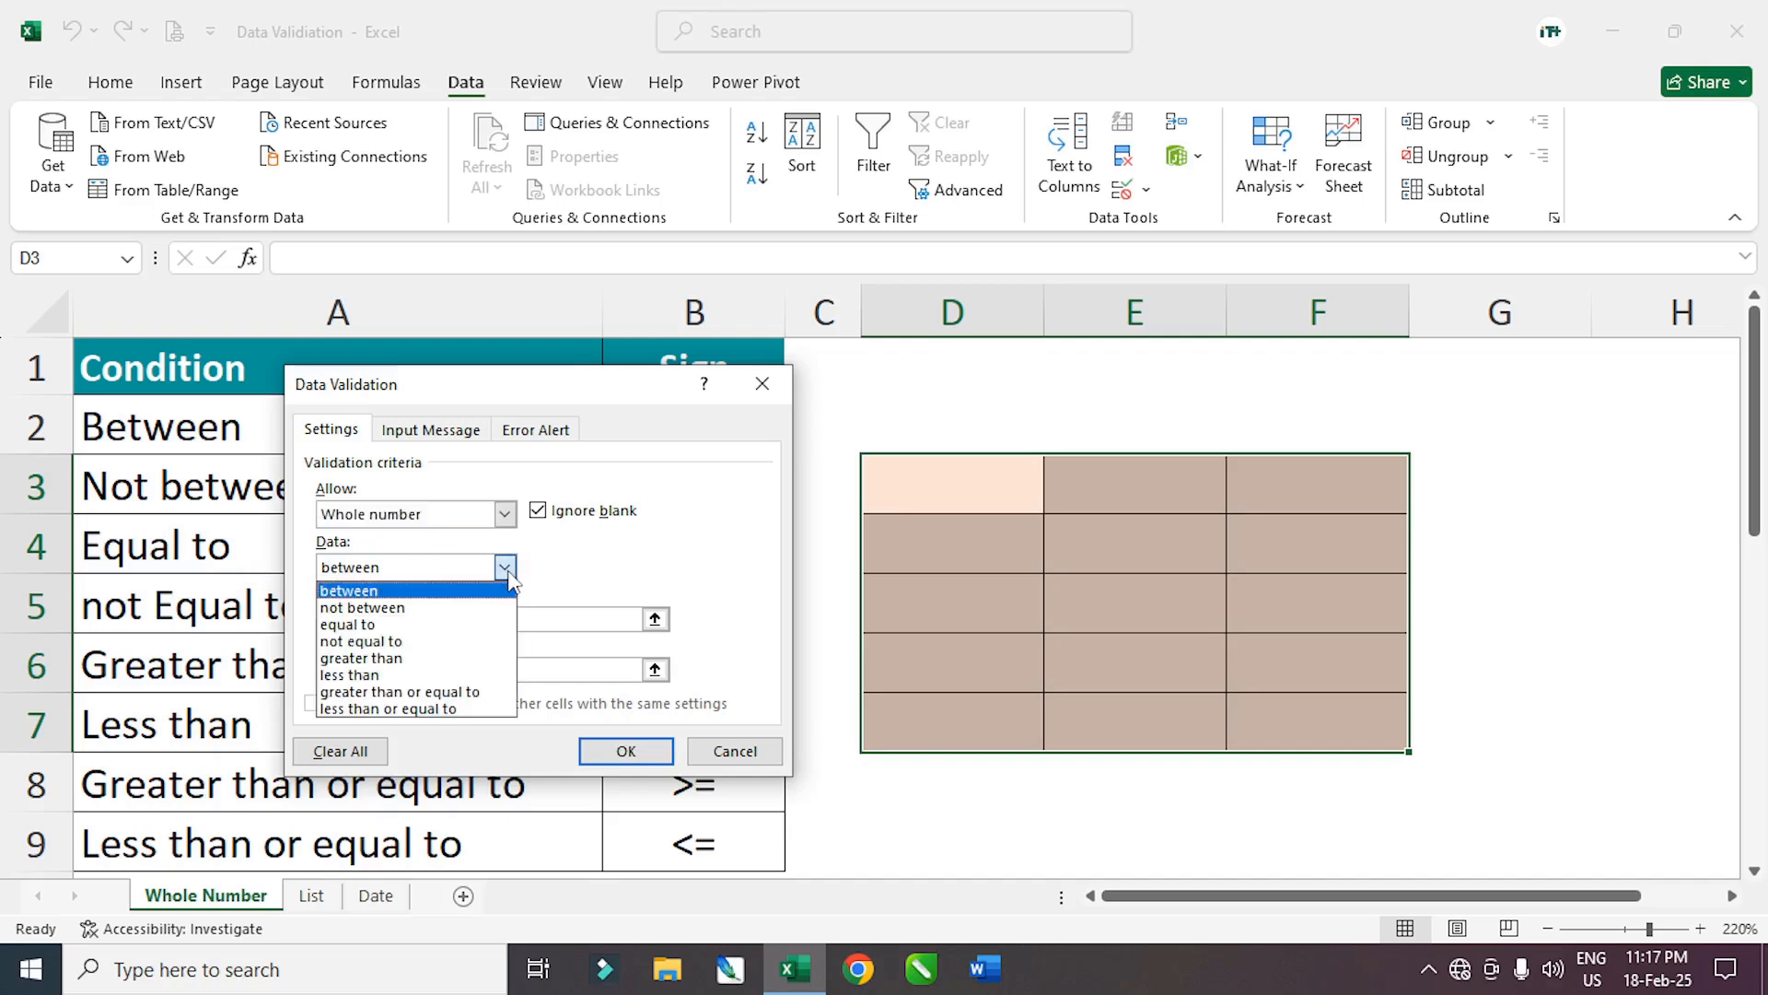
{"action": "left_click", "coordinate": [369, 591]}
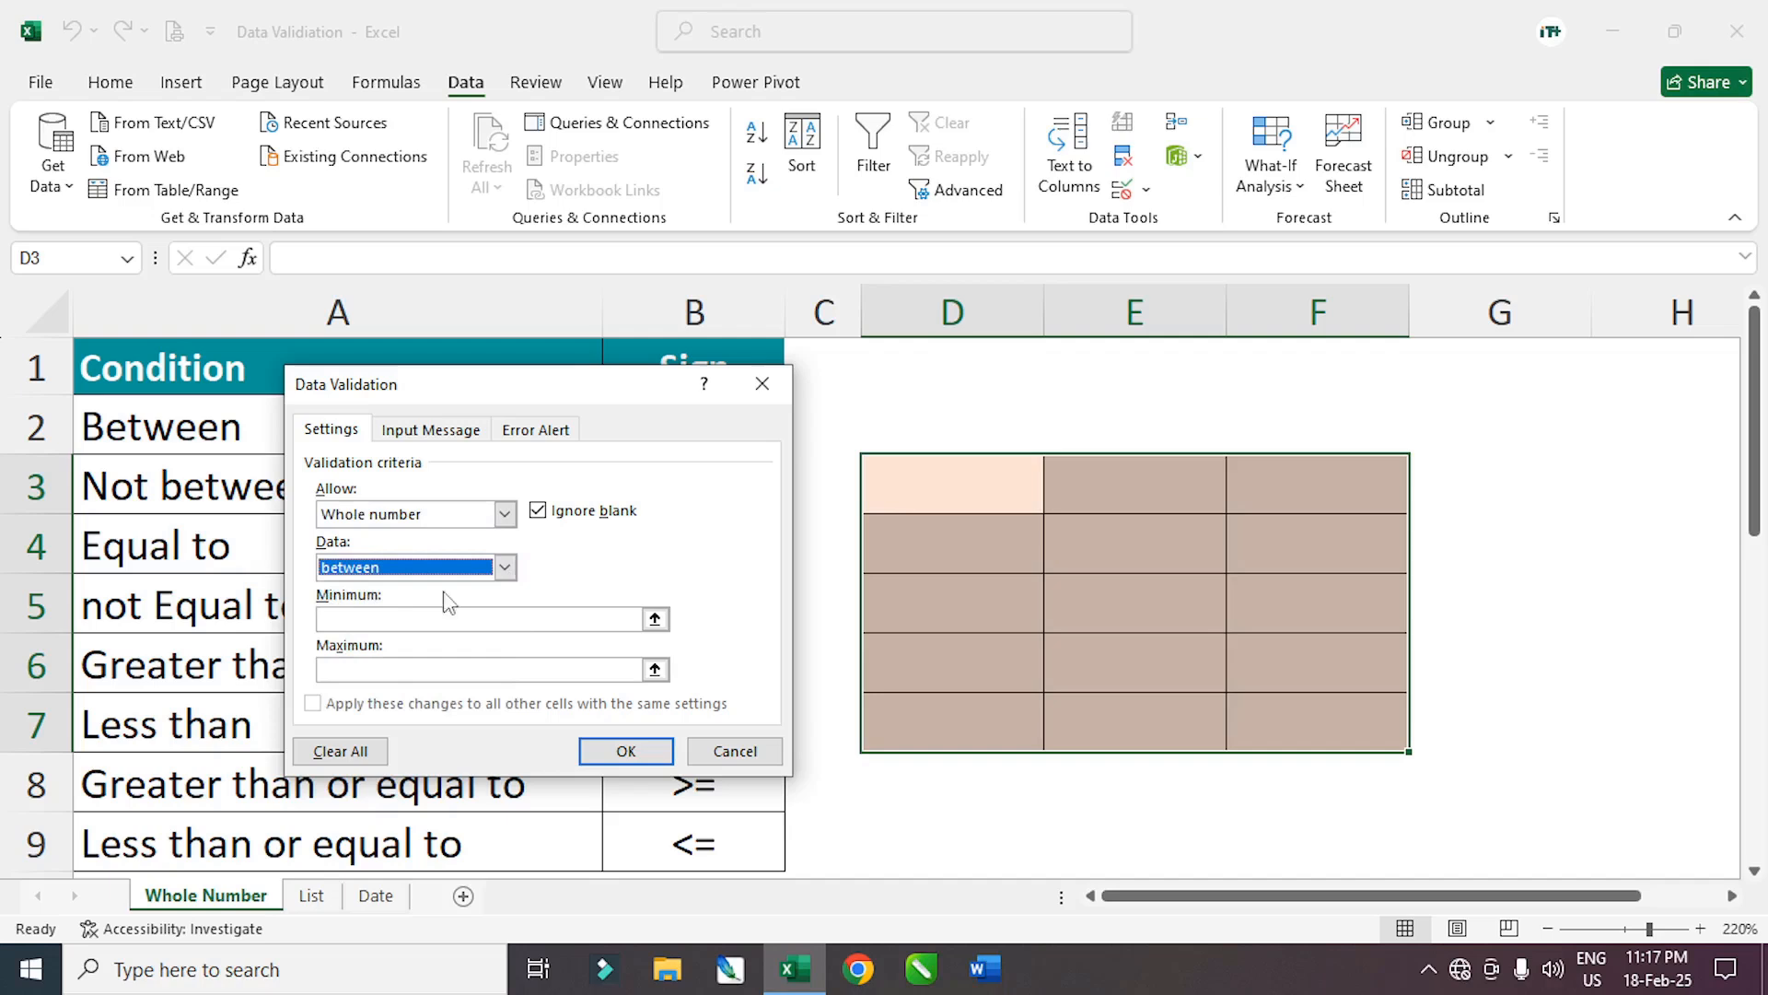
{"action": "left_click", "coordinate": [360, 620]}
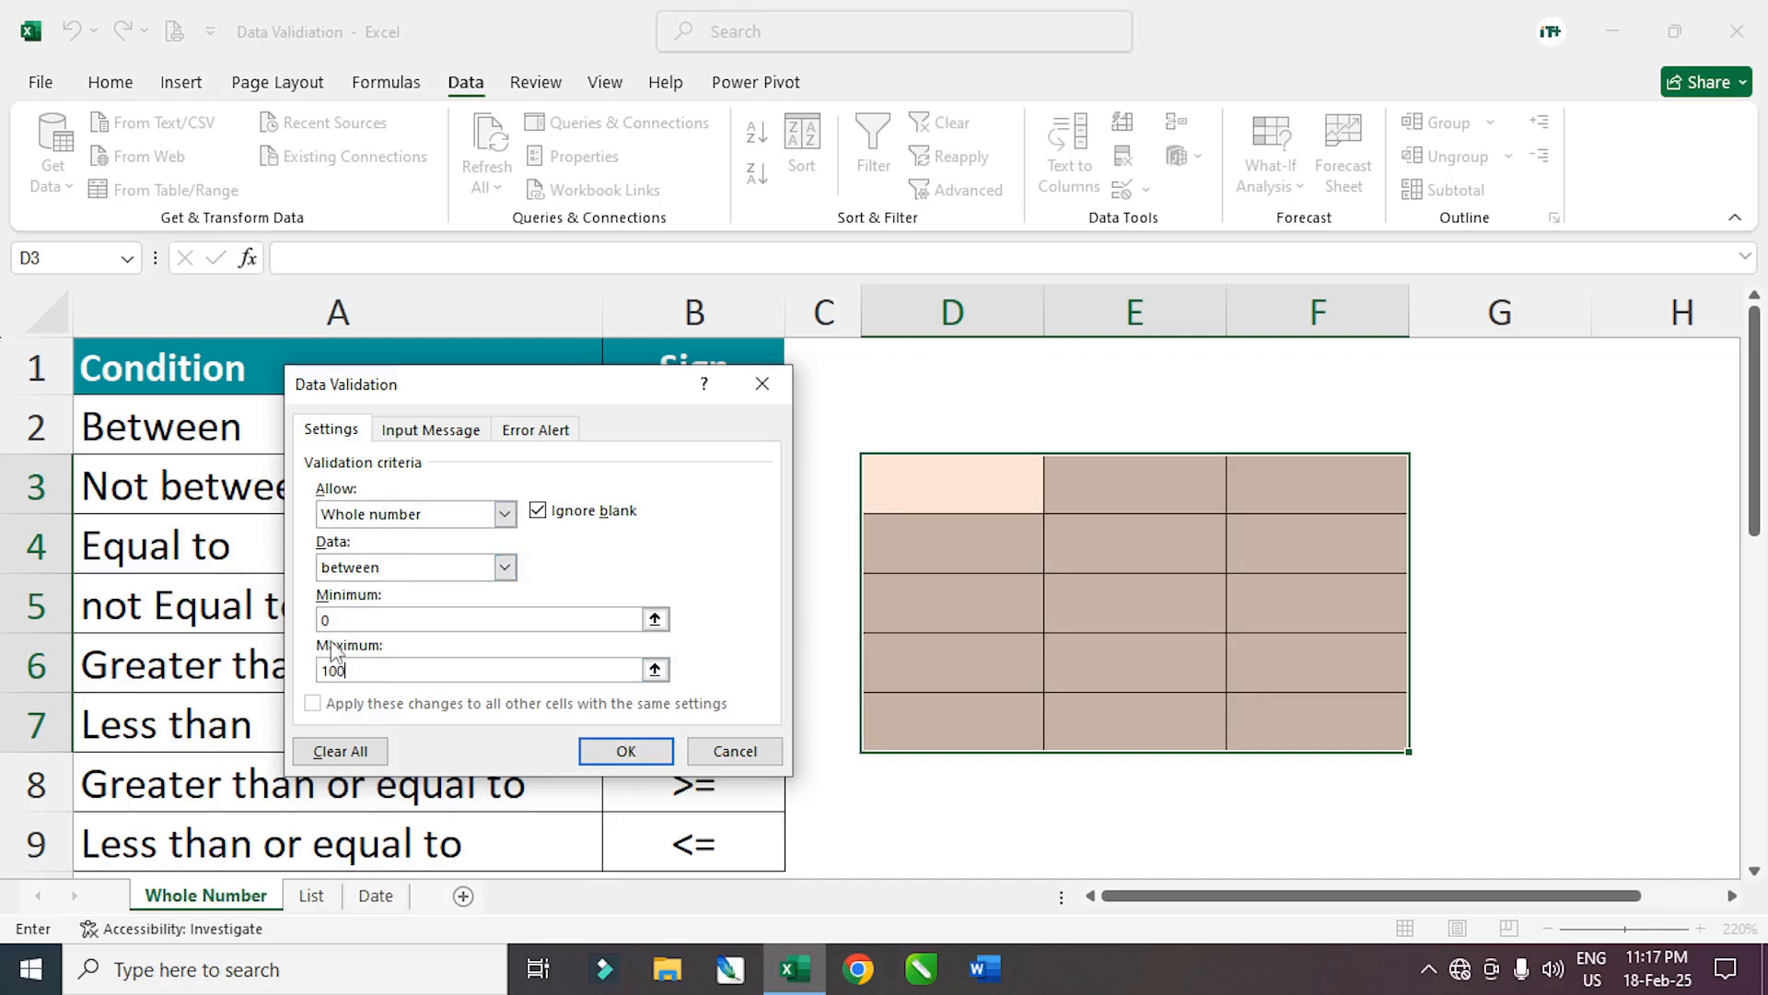
{"action": "left_click", "coordinate": [626, 754]}
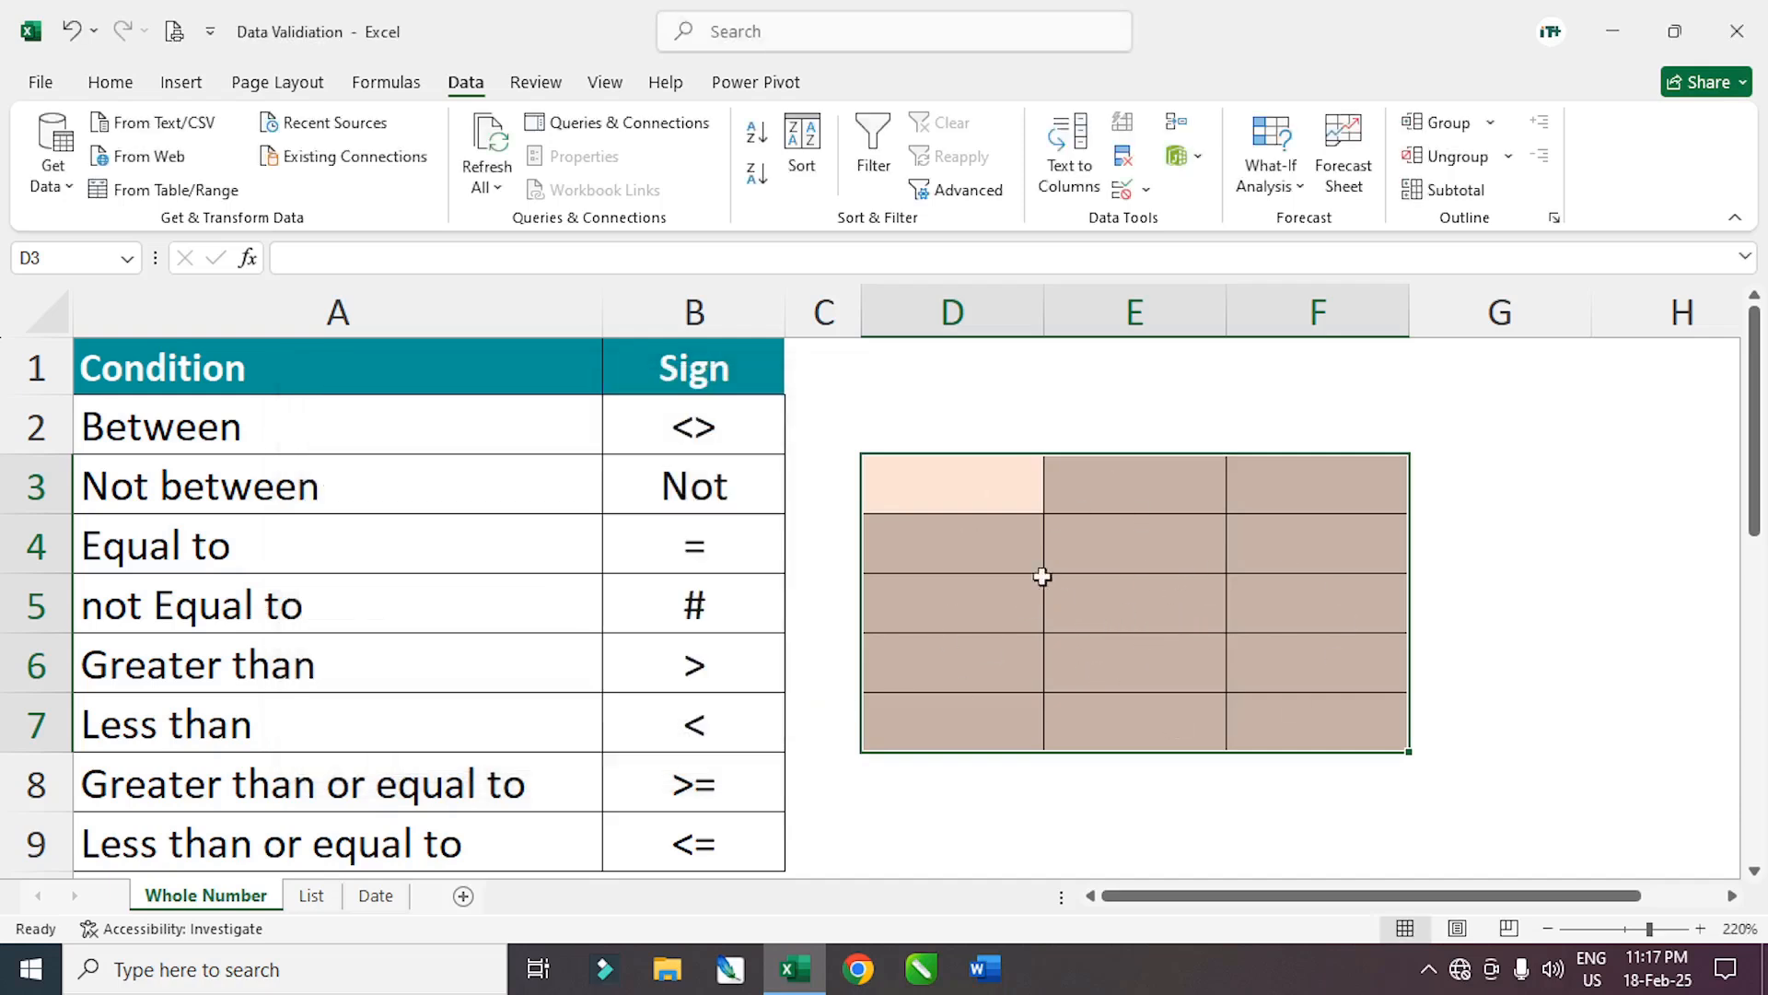
Enter 0 and 100 in D3:D4, then test 101 in D5 and retry after rejection
{"action": "left_click", "coordinate": [989, 500]}
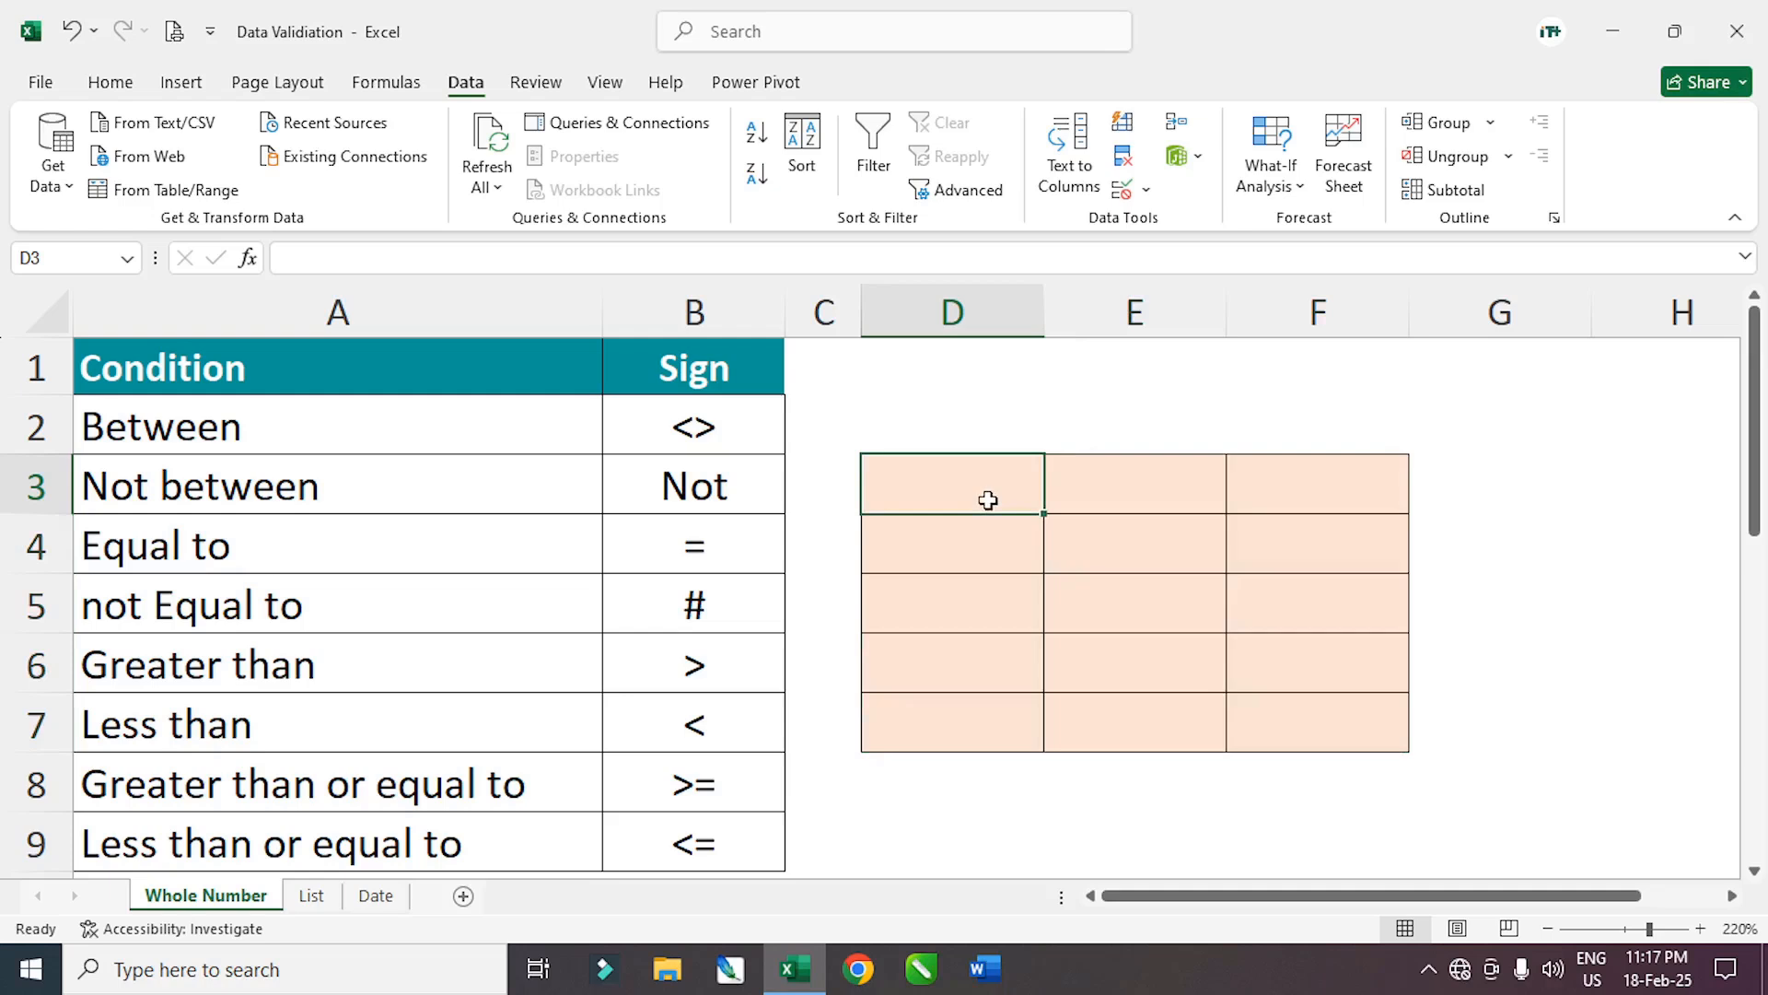
{"action": "type", "text": "0"}
{"action": "key", "text": "Return"}
{"action": "type", "text": "100"}
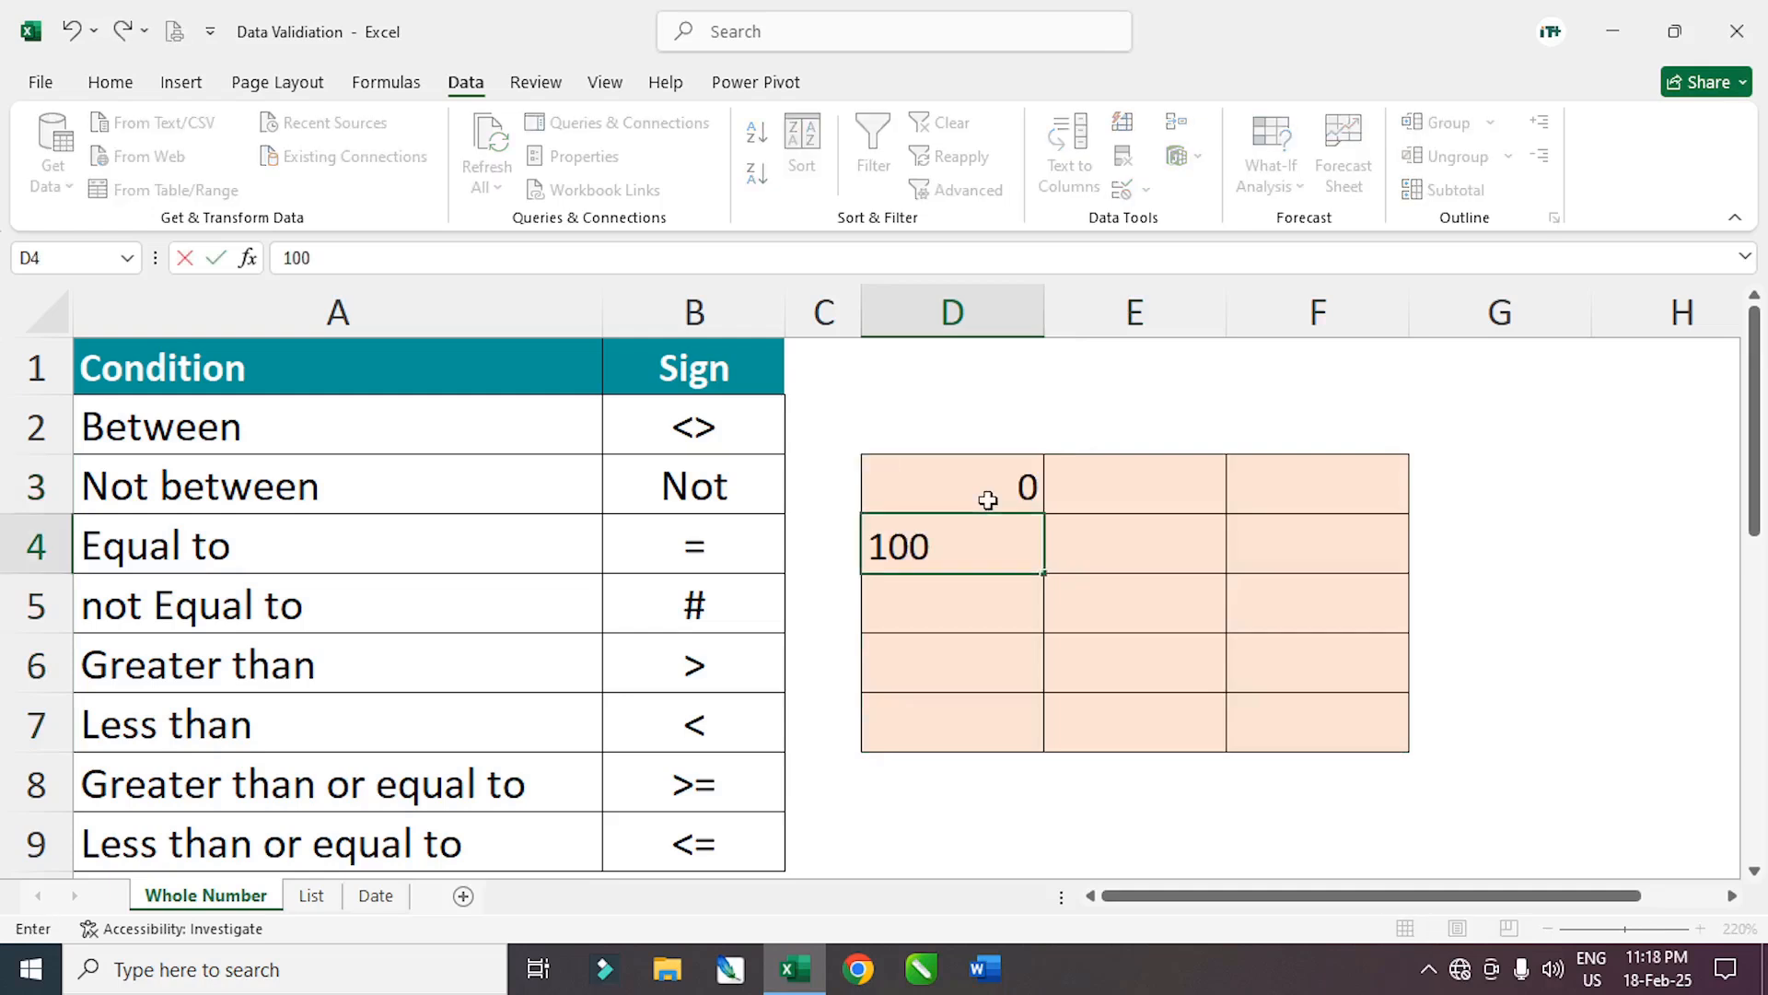
{"action": "key", "text": "Return"}
{"action": "key", "text": "F2"}
{"action": "type", "text": "101"}
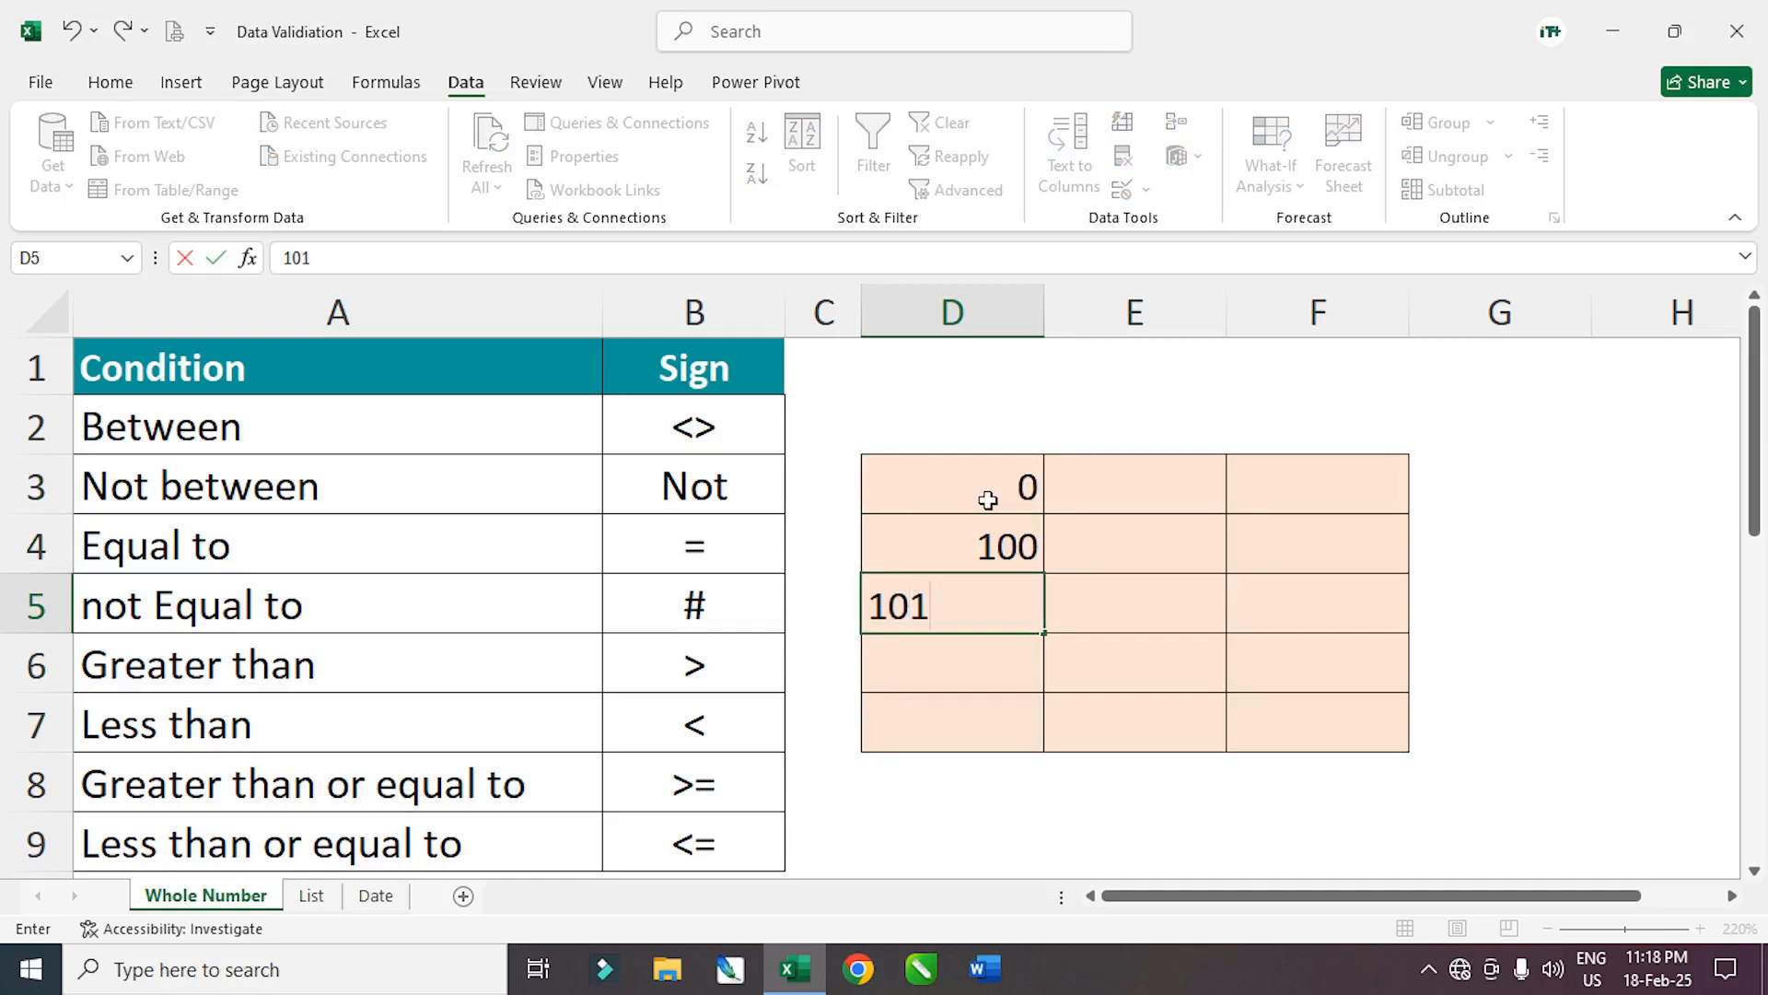
{"action": "key", "text": "Return"}
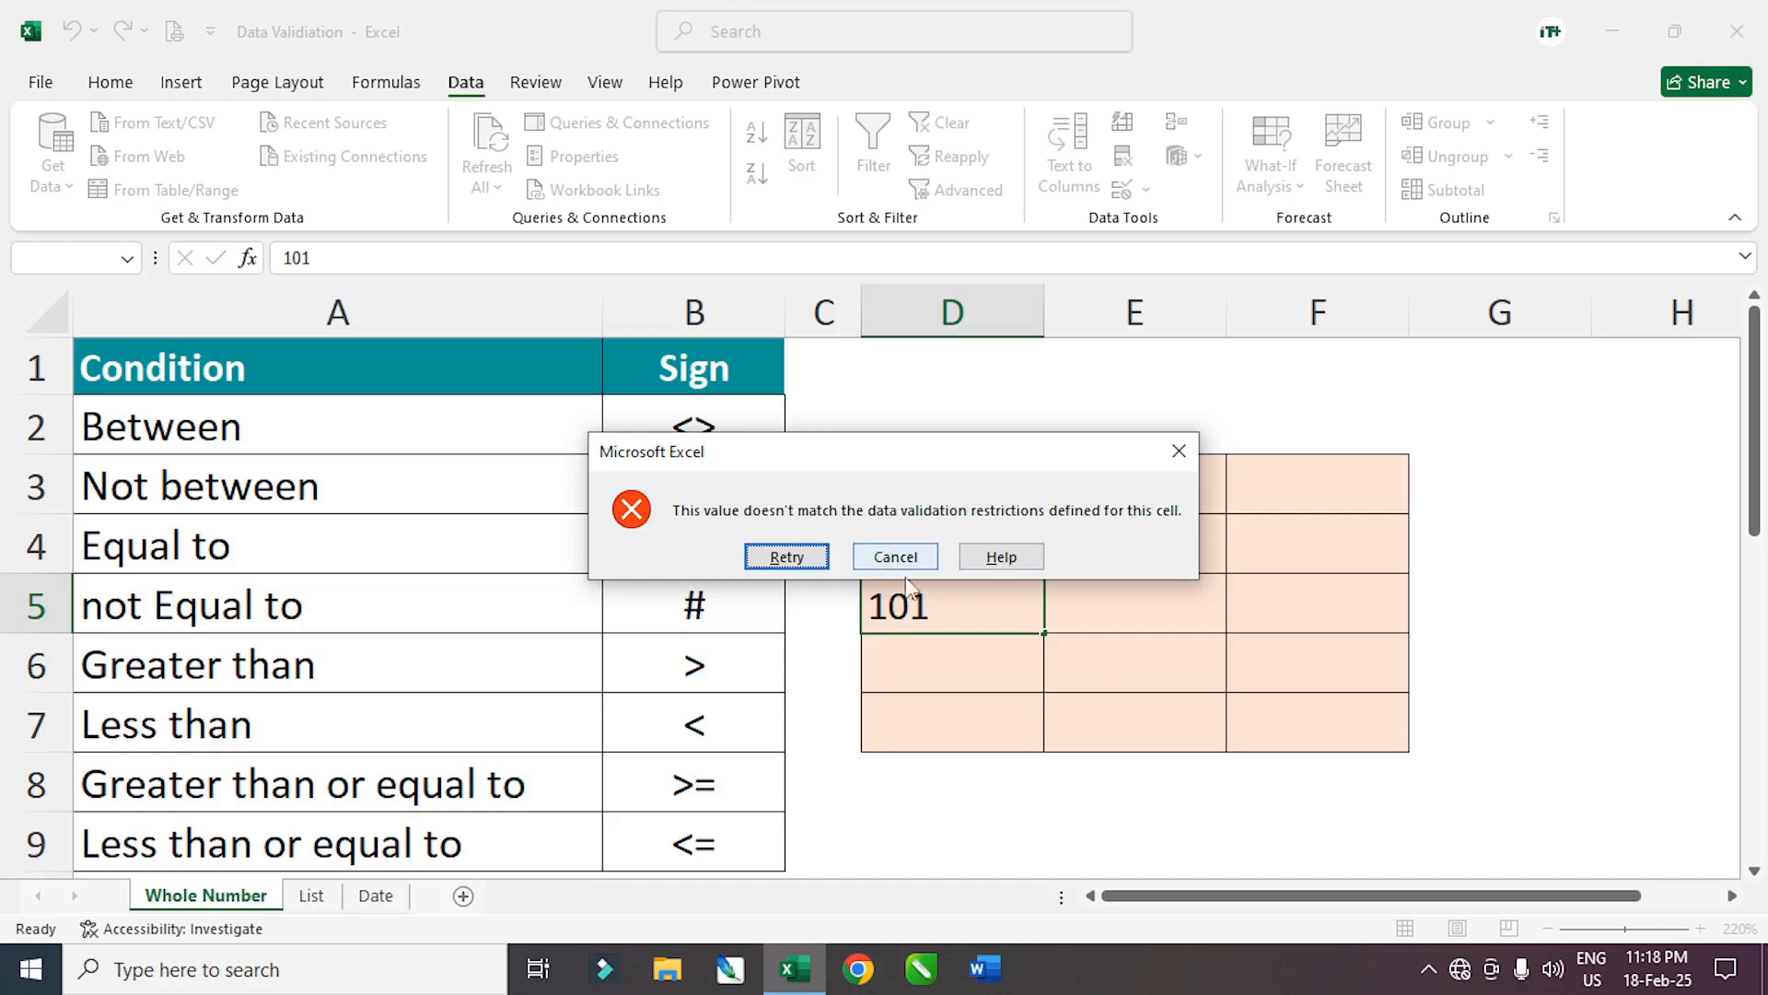
{"action": "left_click", "coordinate": [826, 556]}
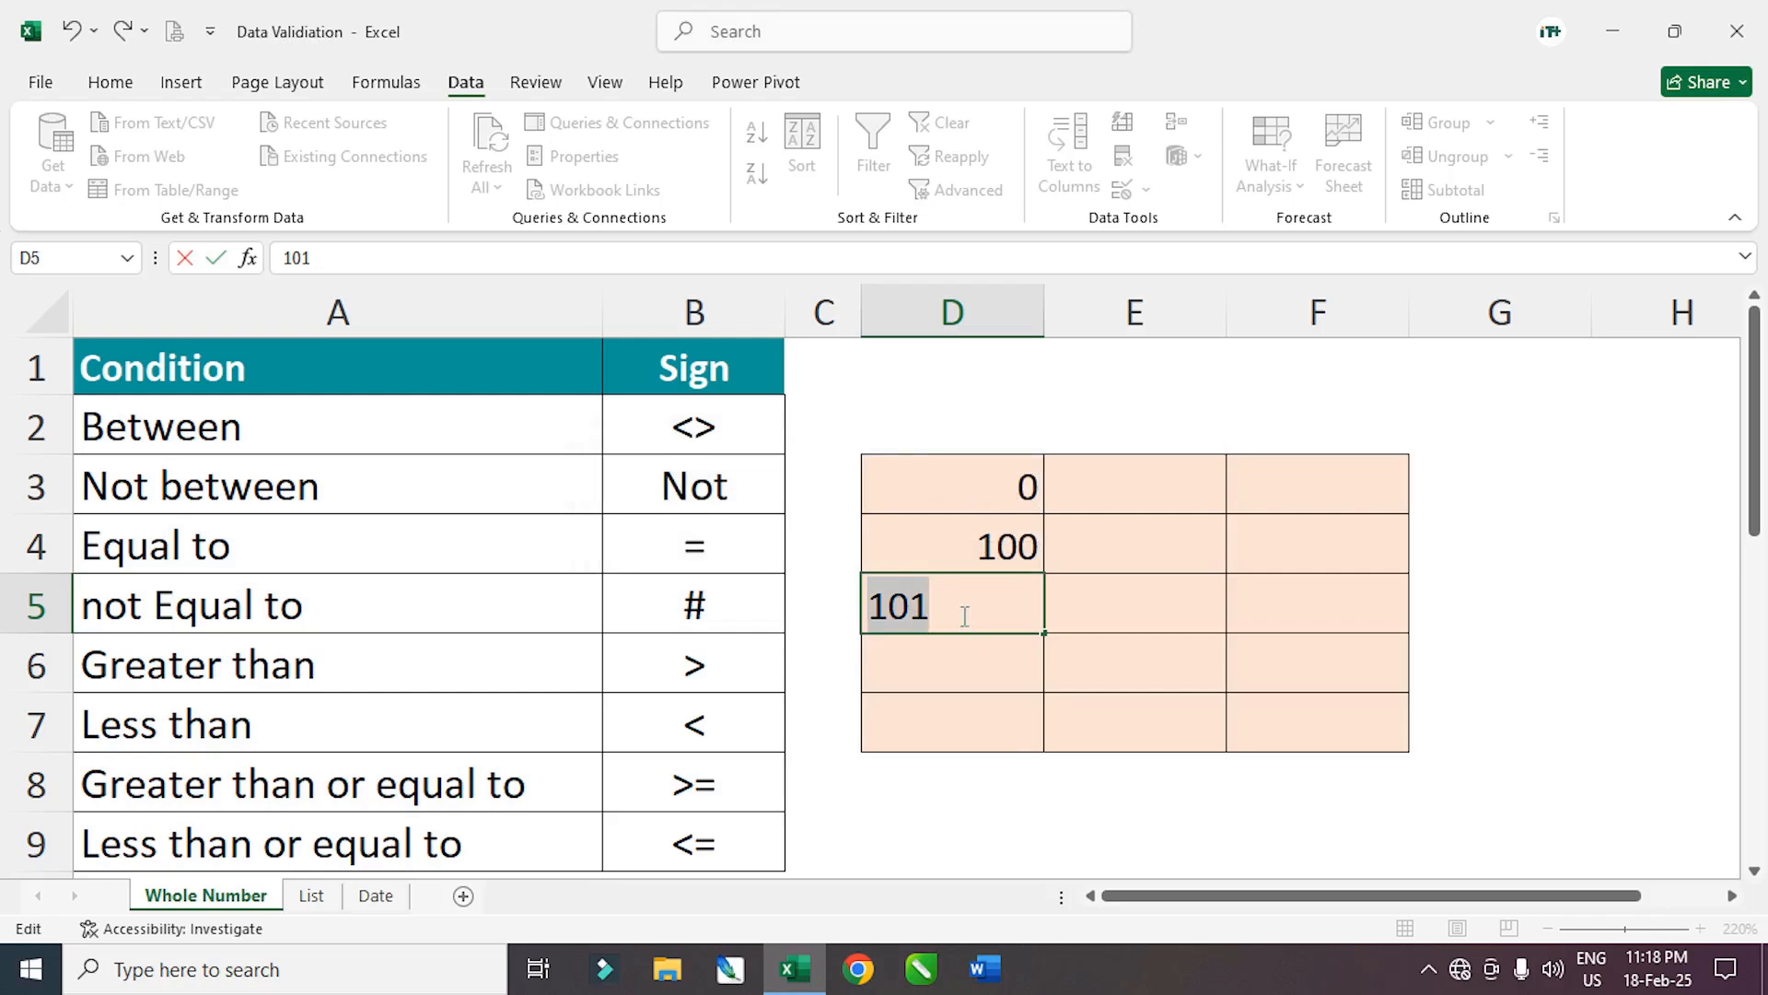
Enter 45 in both D5 and D6, then select D3:F7
{"action": "type", "text": "45"}
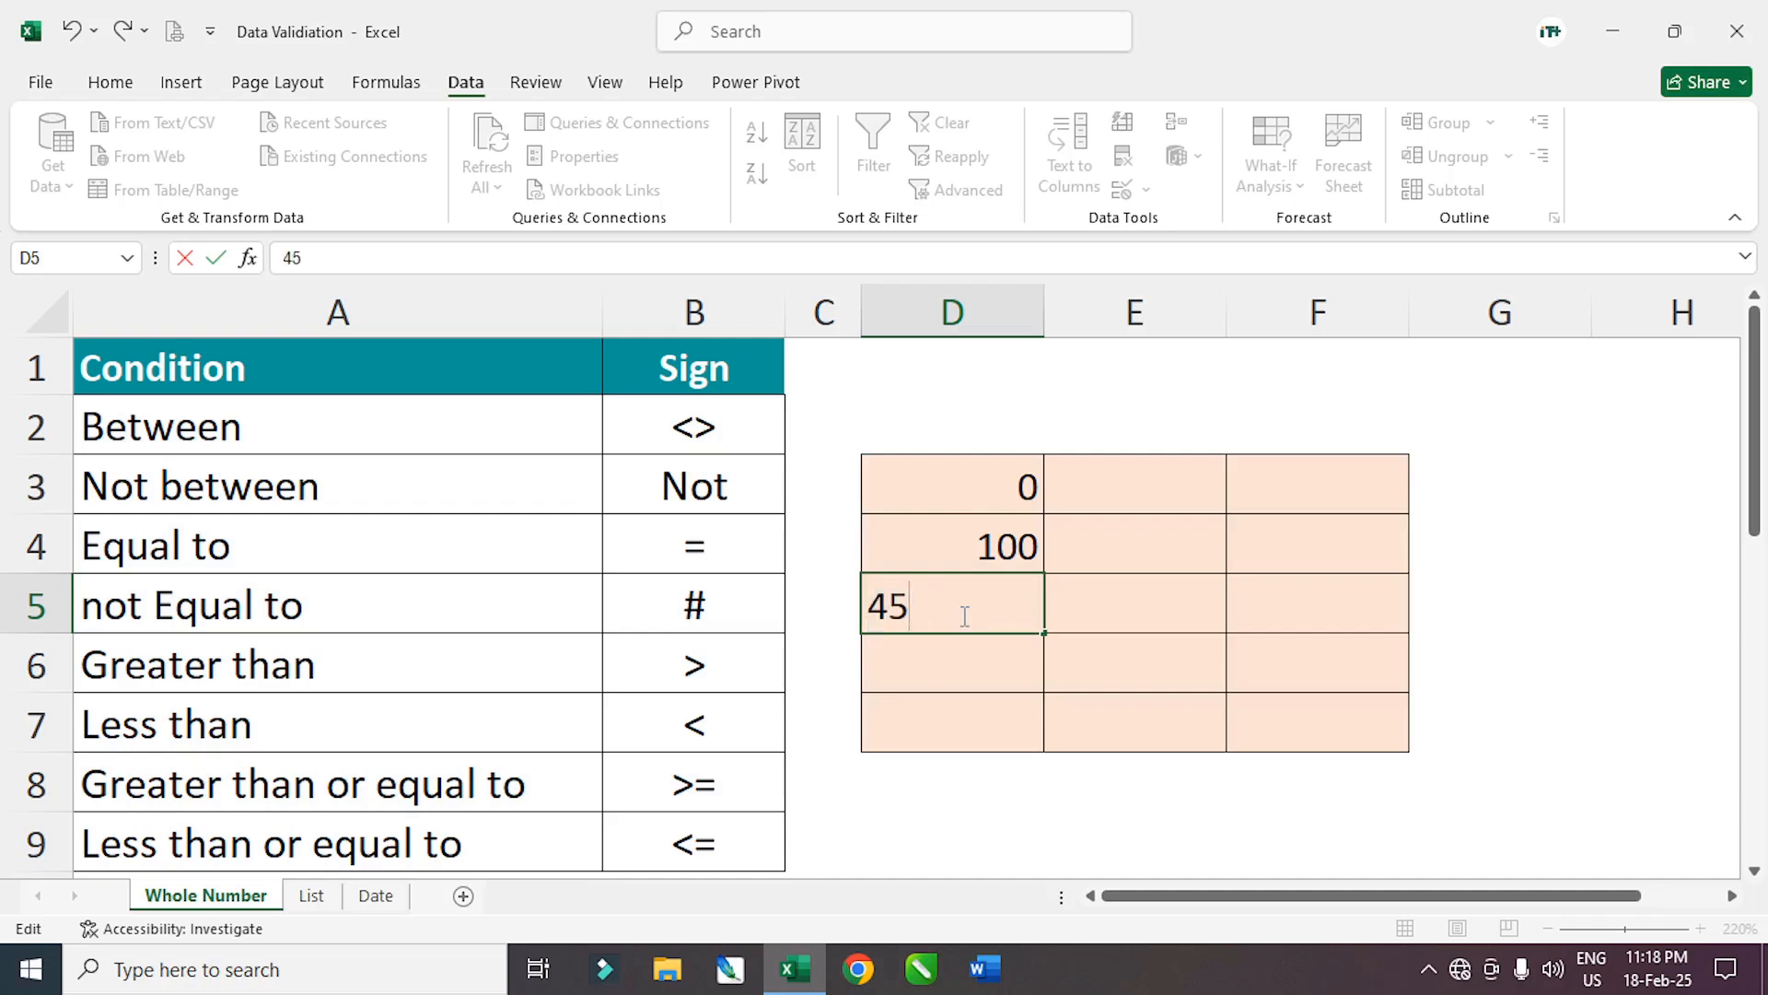
{"action": "key", "text": "Return"}
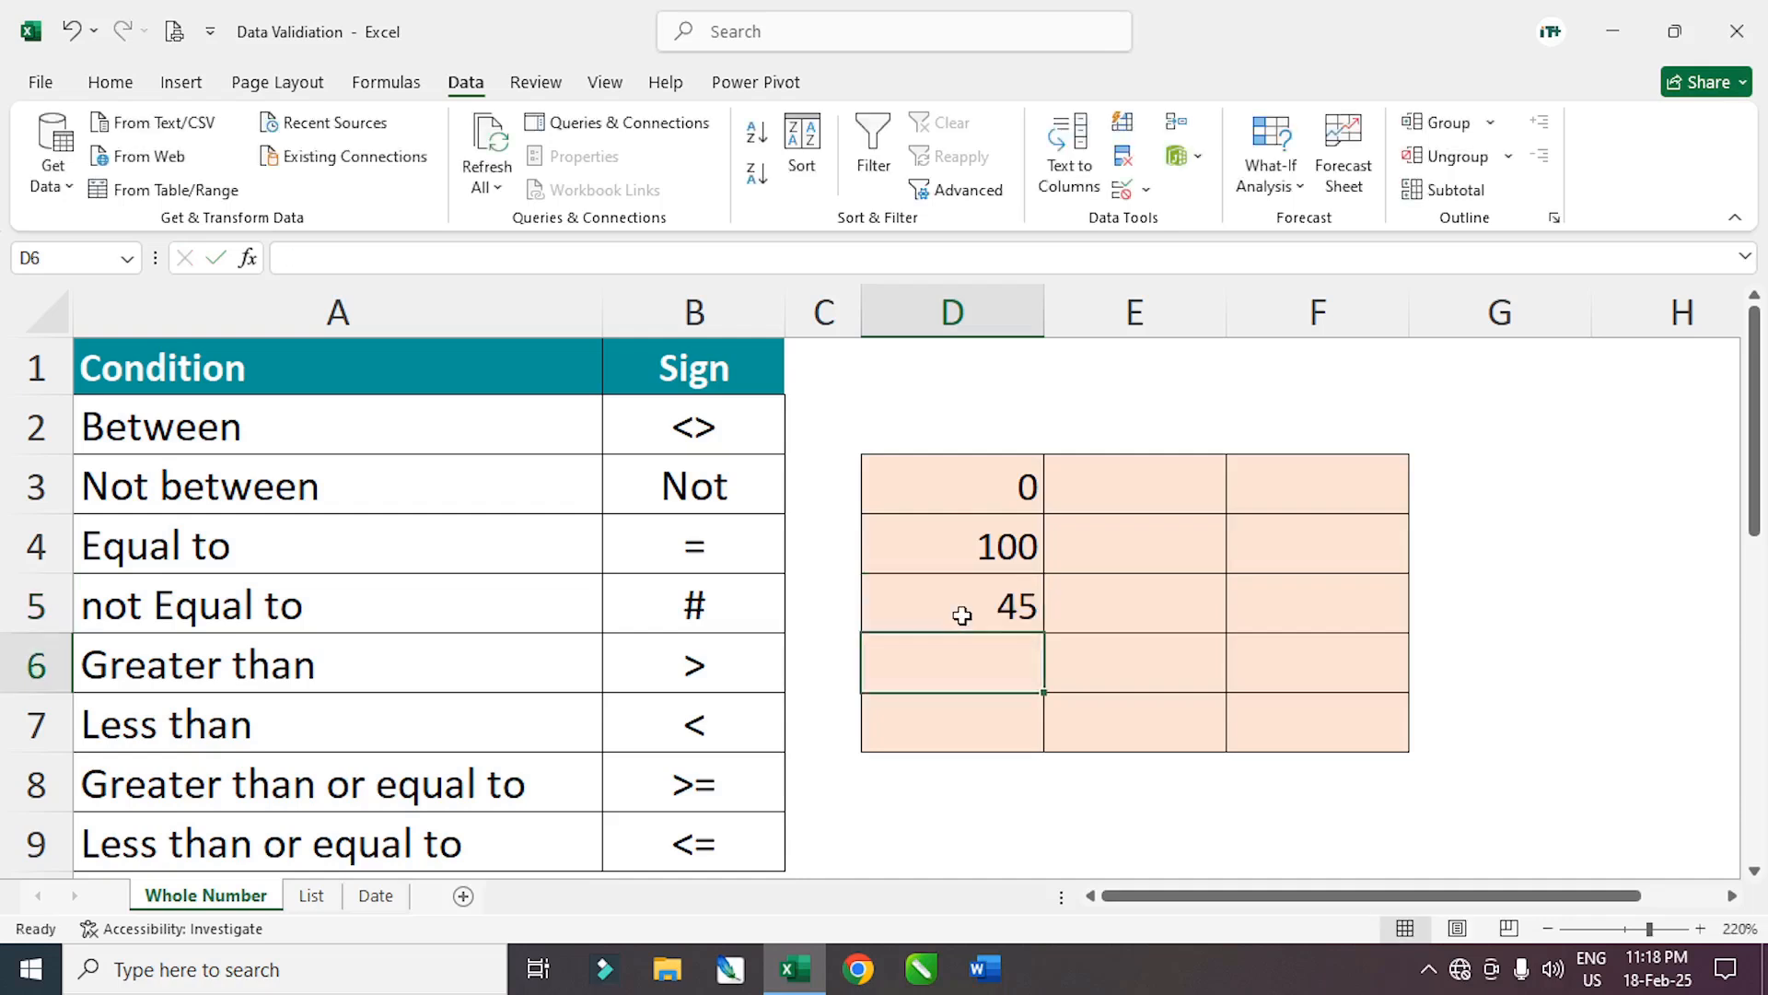
{"action": "type", "text": "45"}
{"action": "key", "text": "Return"}
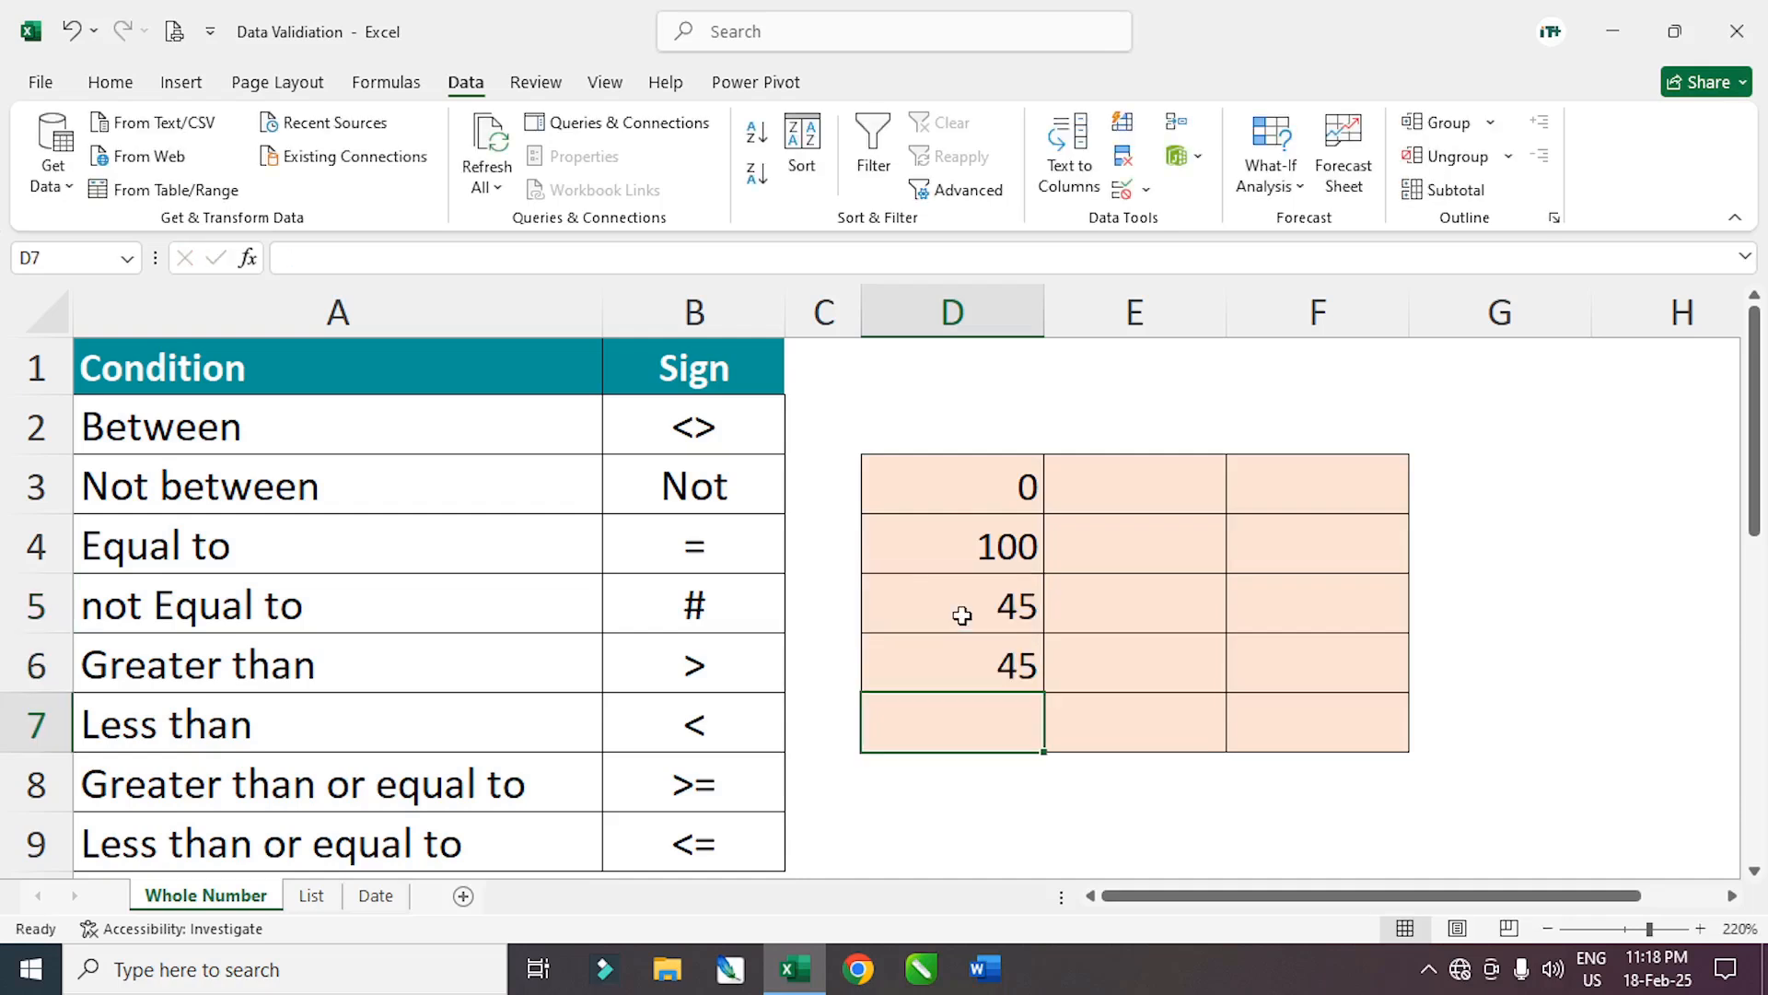
{"action": "left_click_drag", "start_coordinate": [987, 485], "coordinate": [1326, 705]}
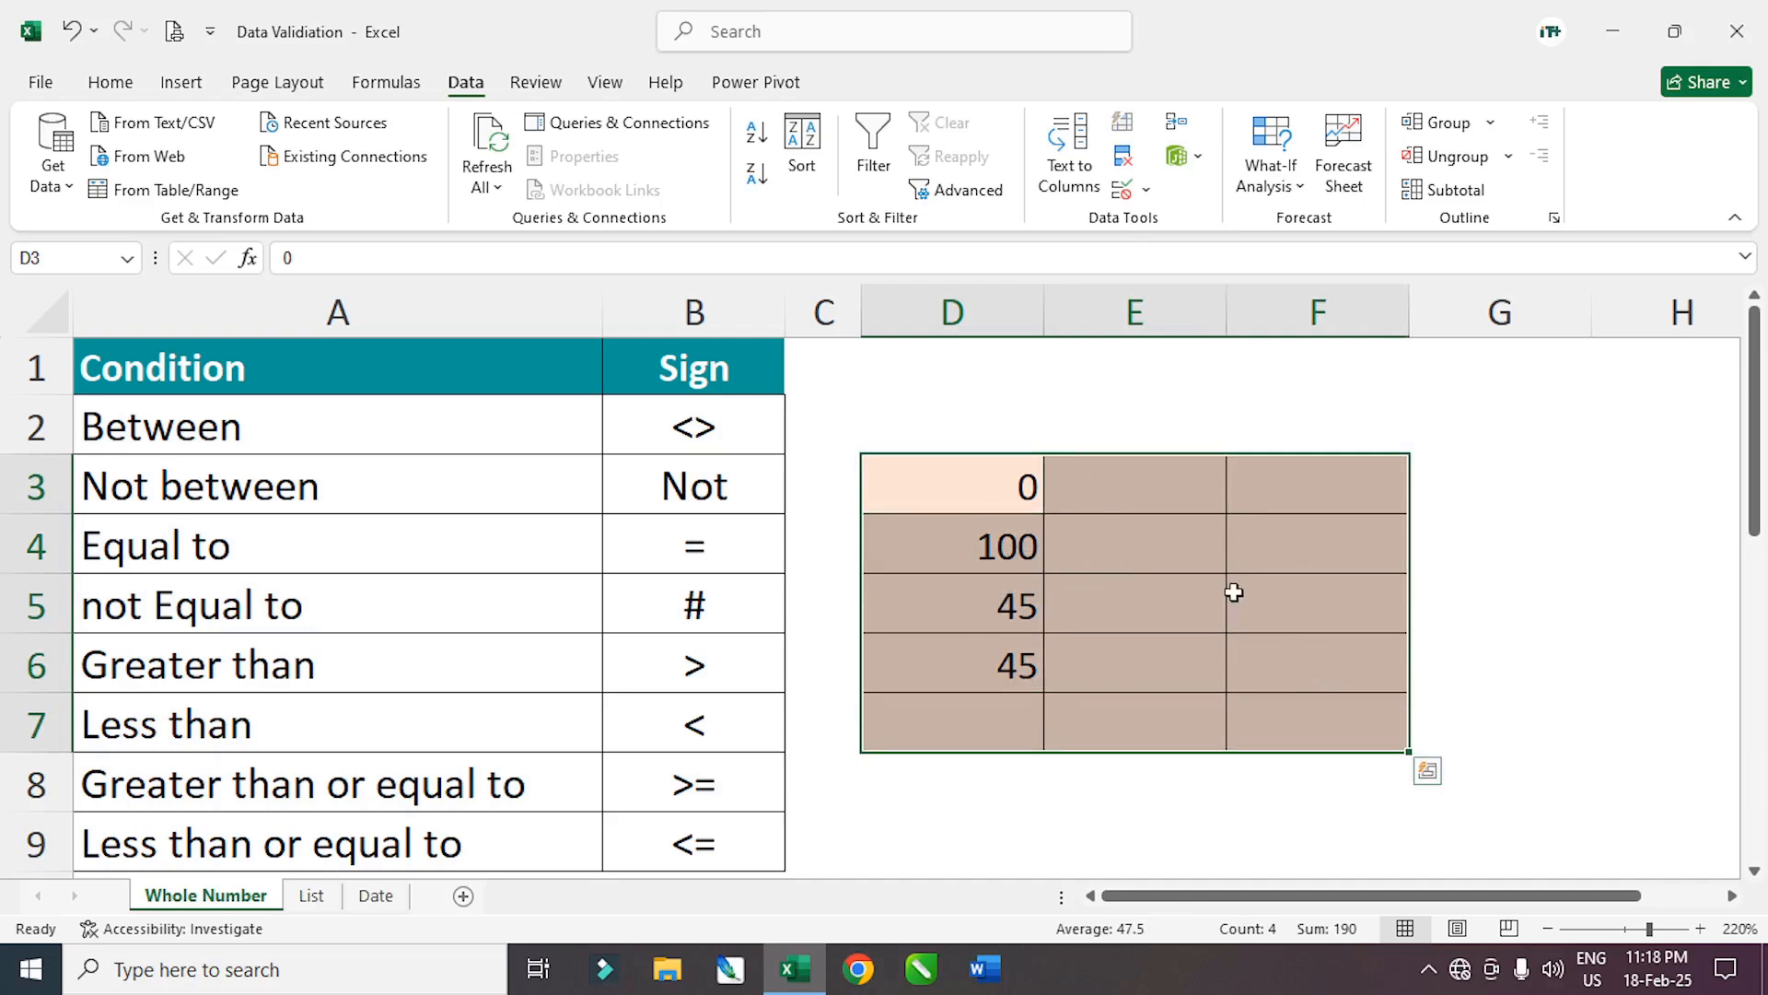
Clear the D3:F7 validation and set Whole number with minimum 0 and maximum 10
{"action": "left_click", "coordinate": [945, 483]}
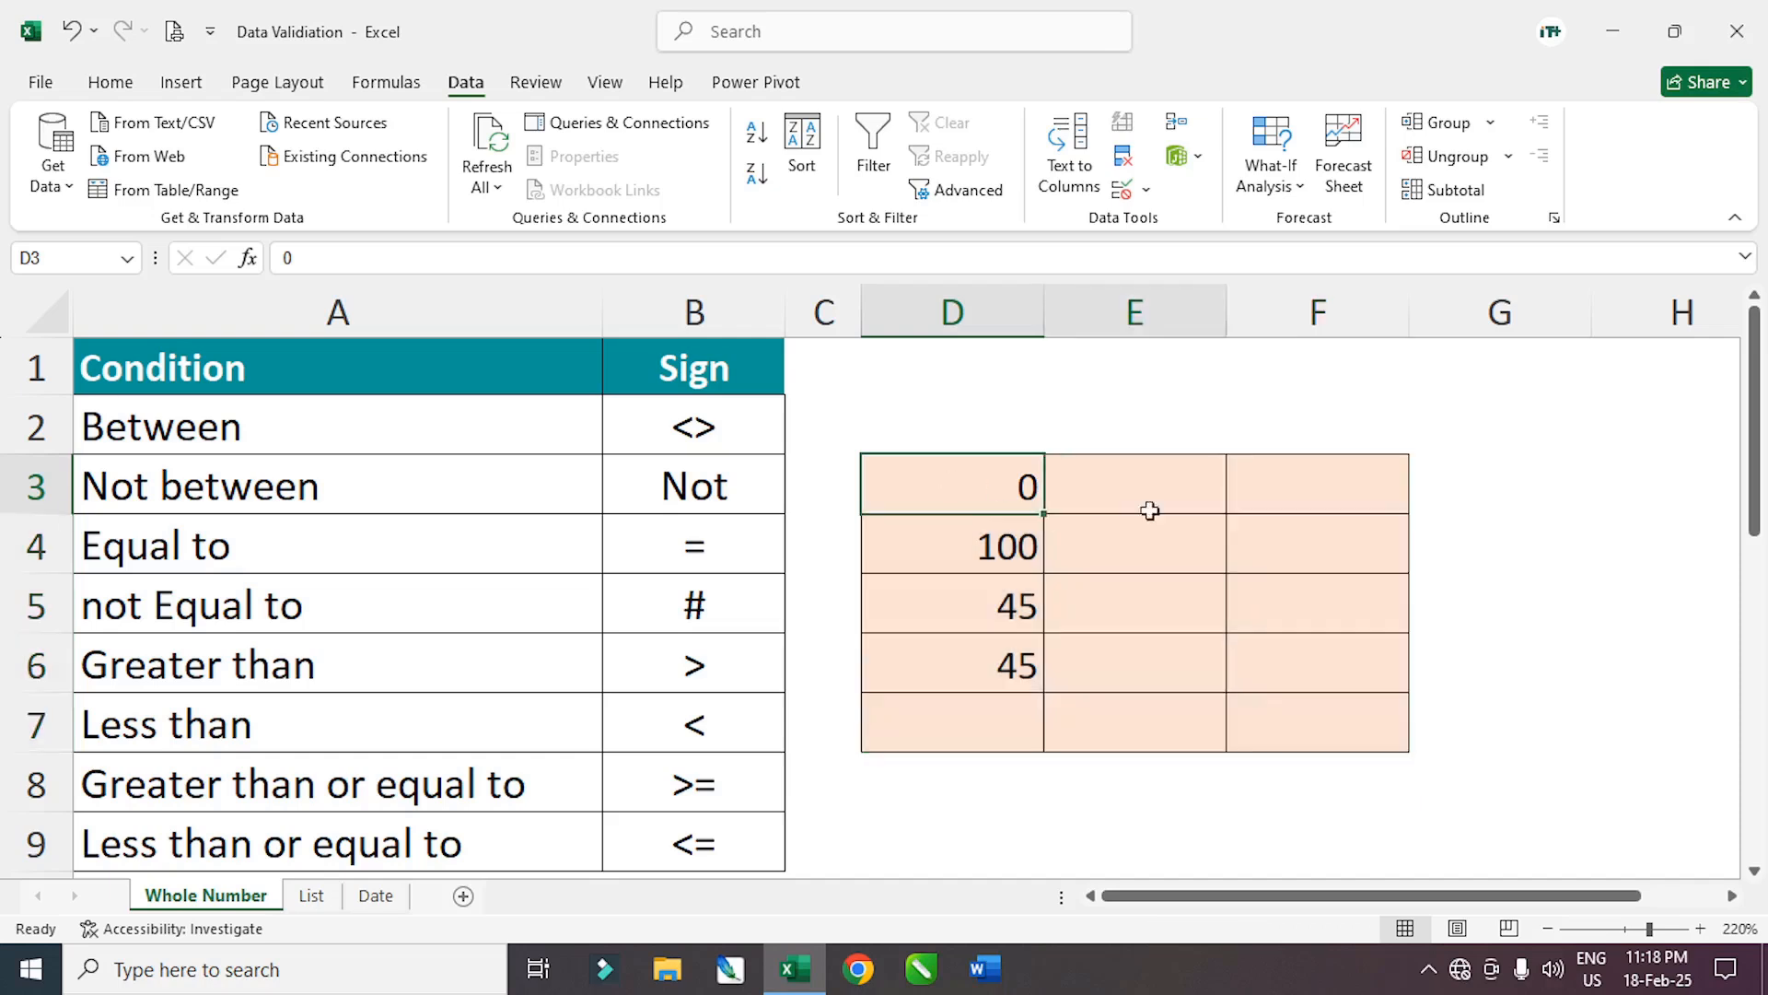
{"action": "left_click_drag", "start_coordinate": [1150, 510], "coordinate": [1326, 710]}
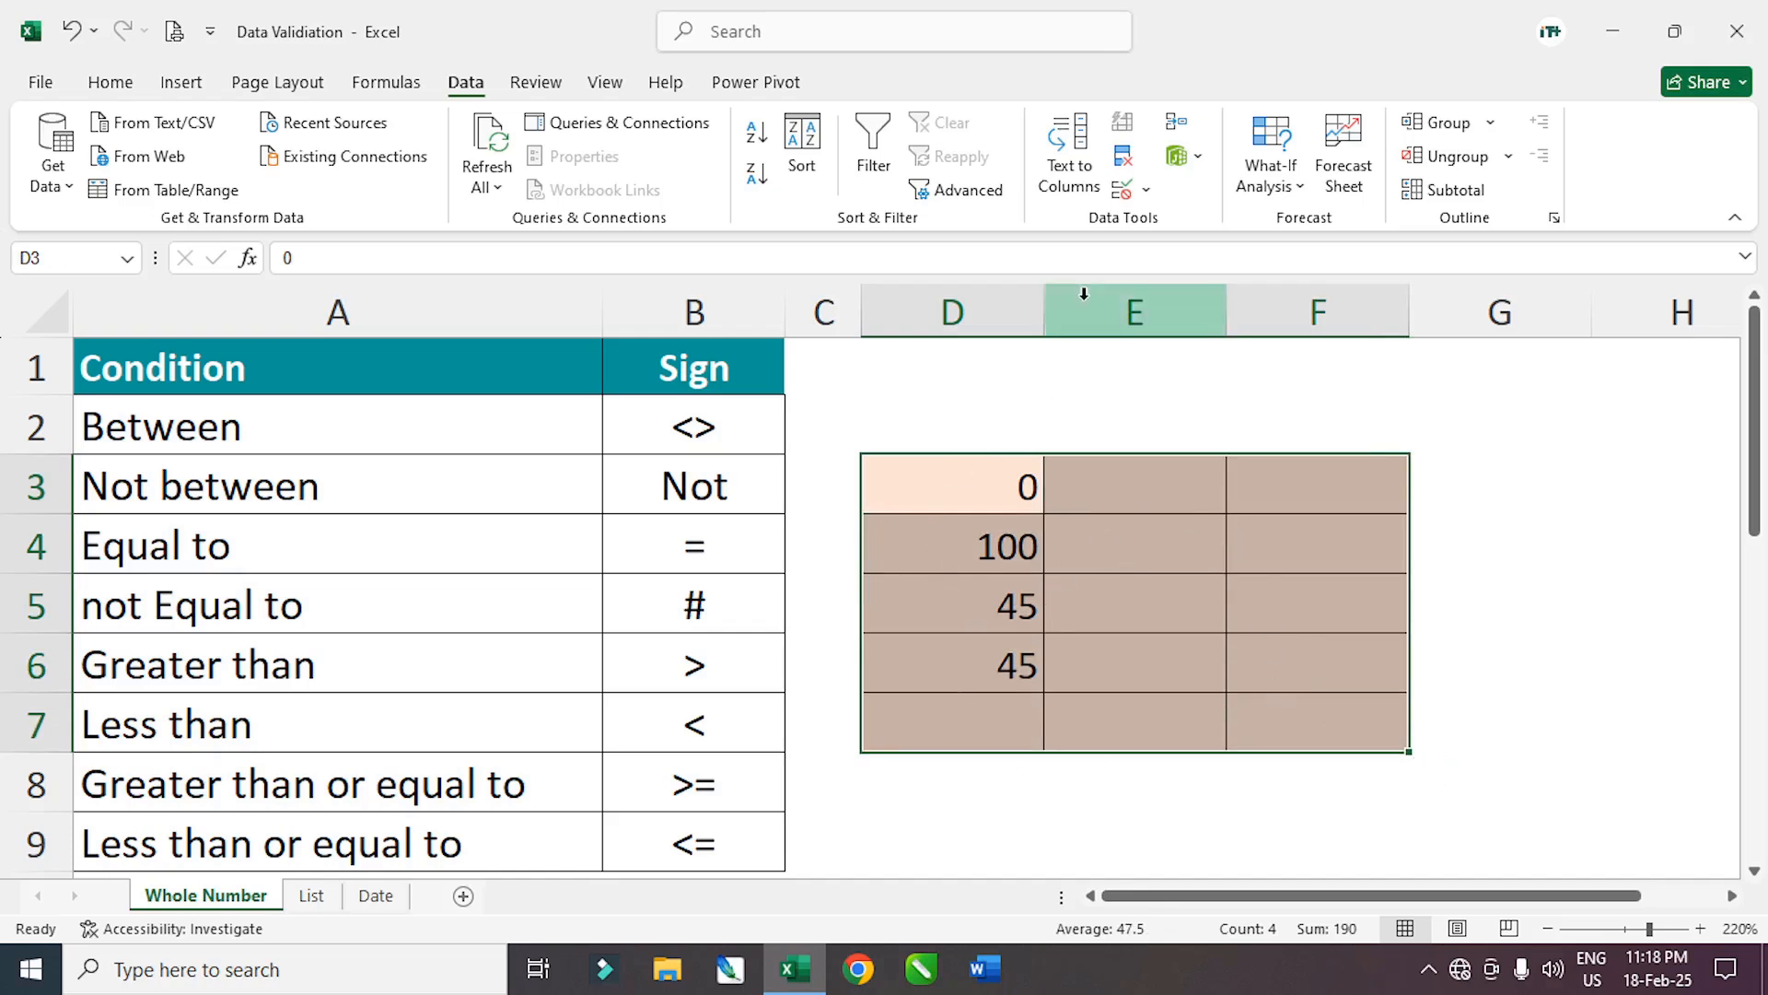
{"action": "left_click", "coordinate": [1133, 189]}
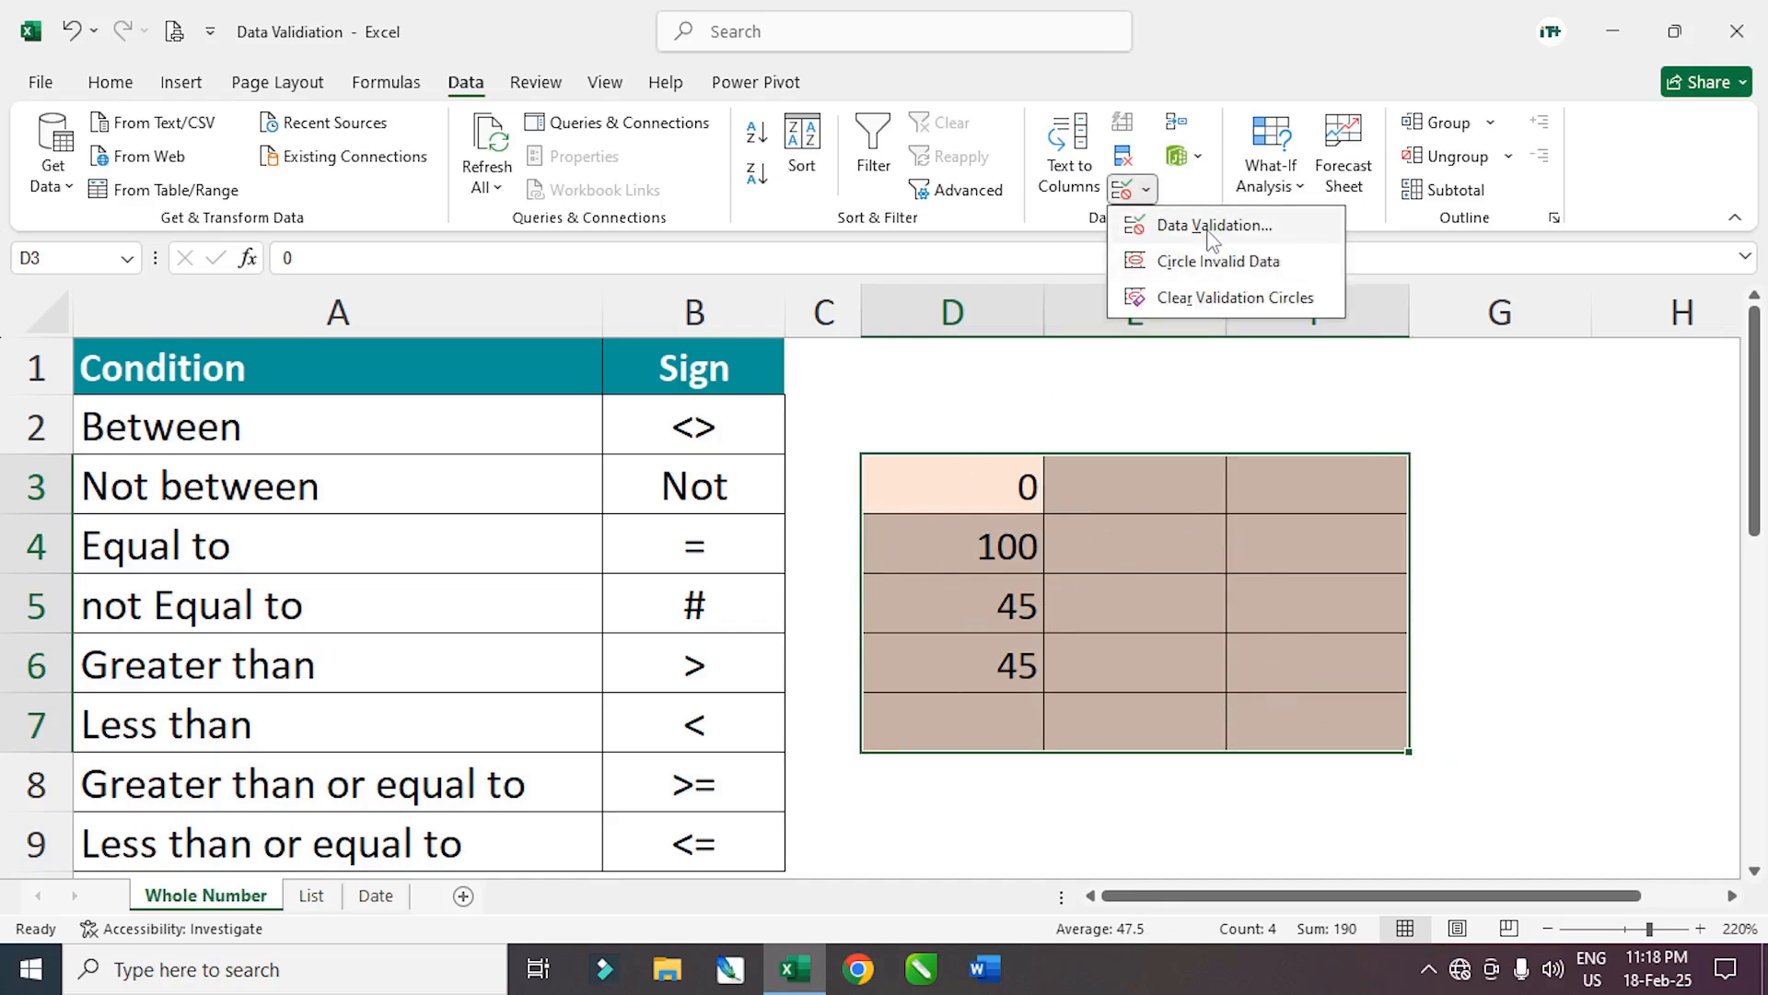
{"action": "left_click", "coordinate": [1212, 227]}
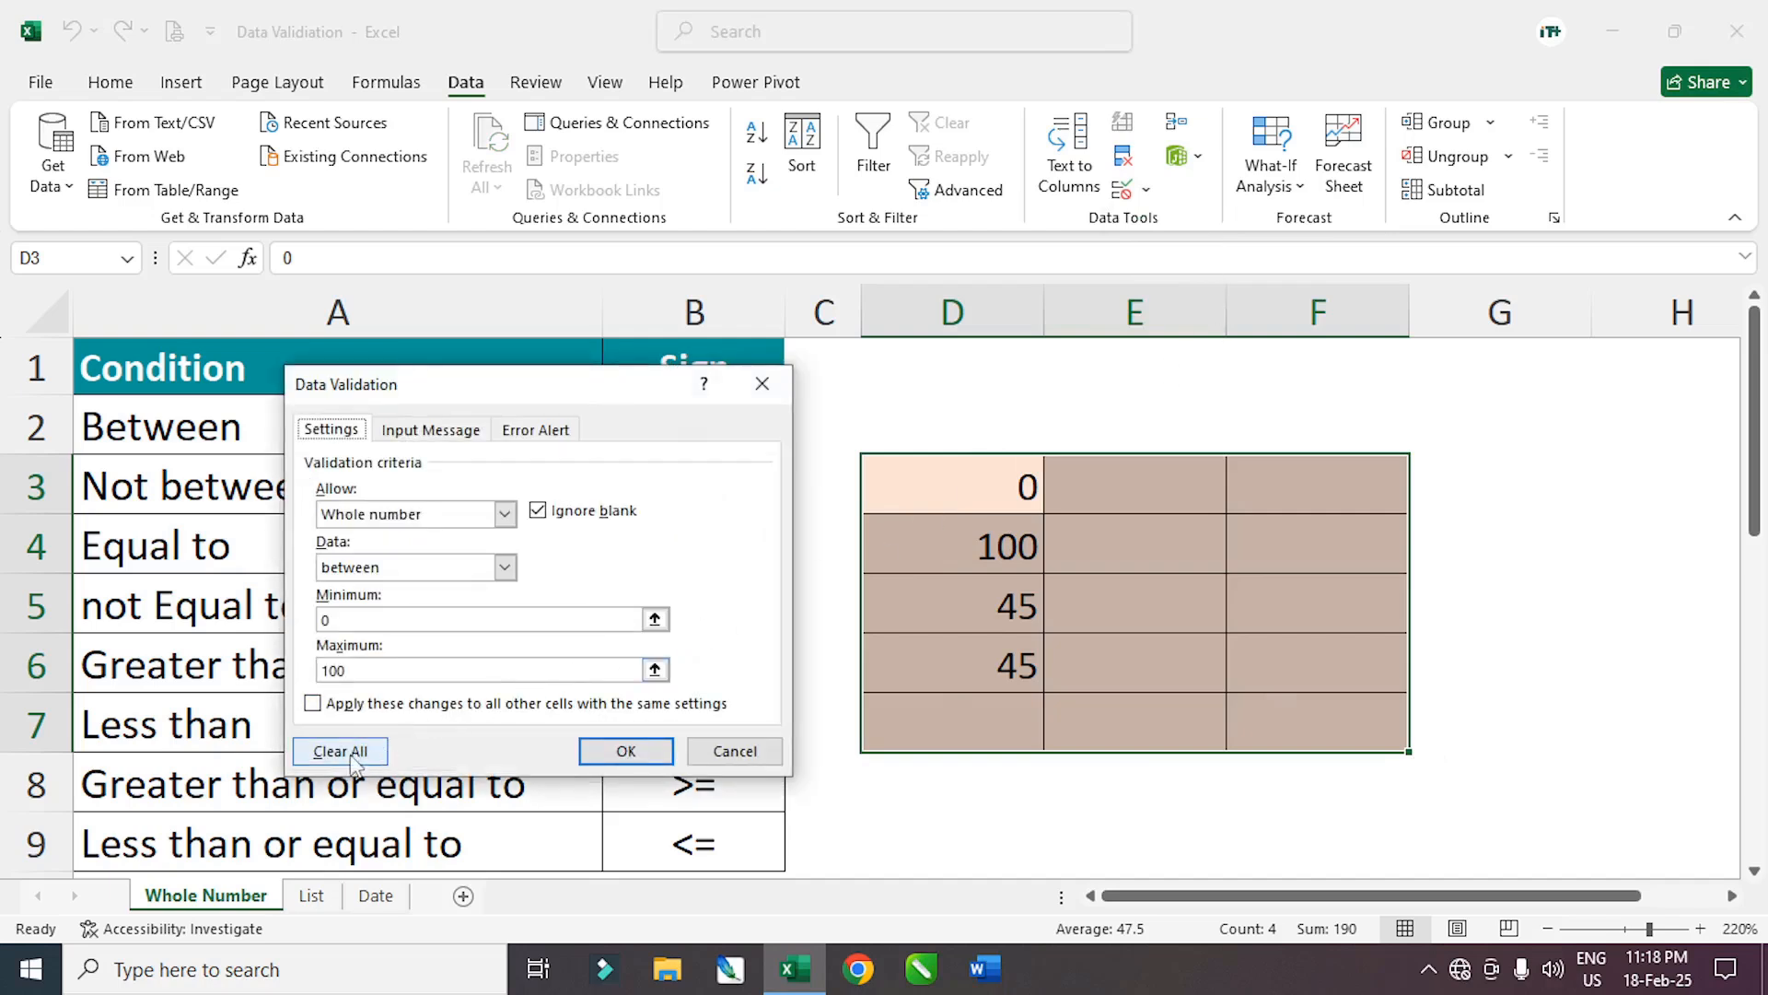
{"action": "left_click", "coordinate": [339, 751]}
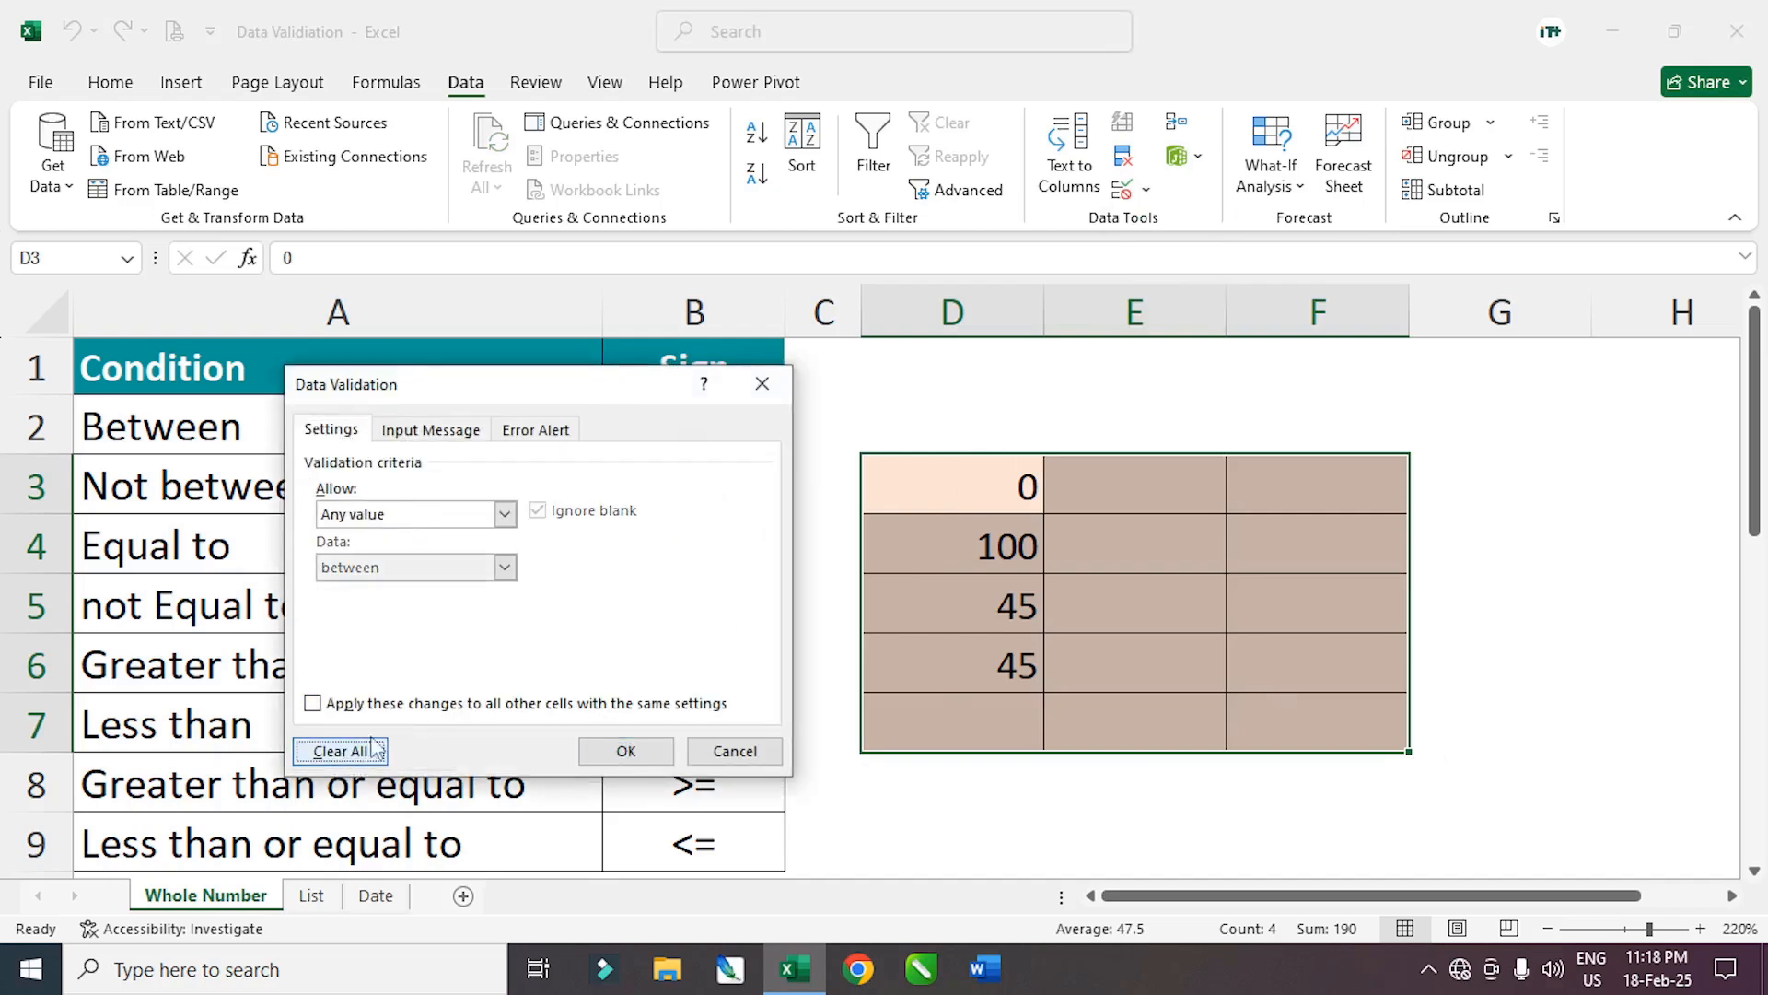
{"action": "left_click", "coordinate": [506, 516]}
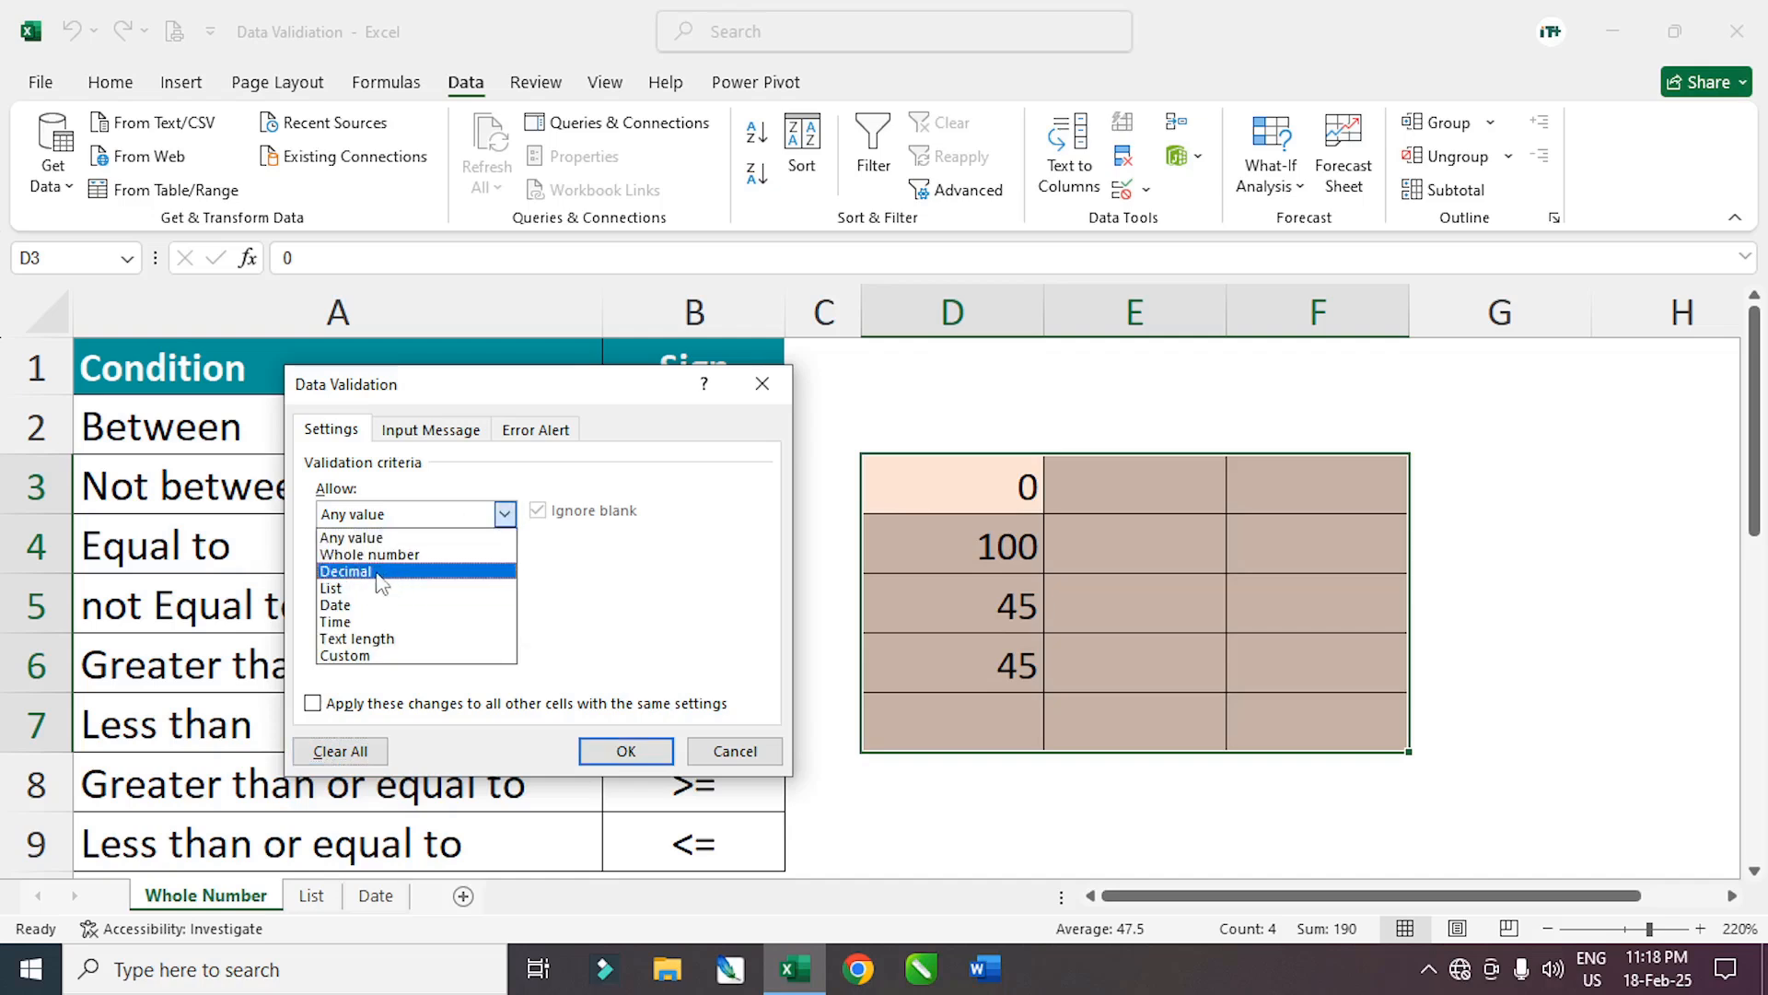
{"action": "left_click", "coordinate": [394, 554]}
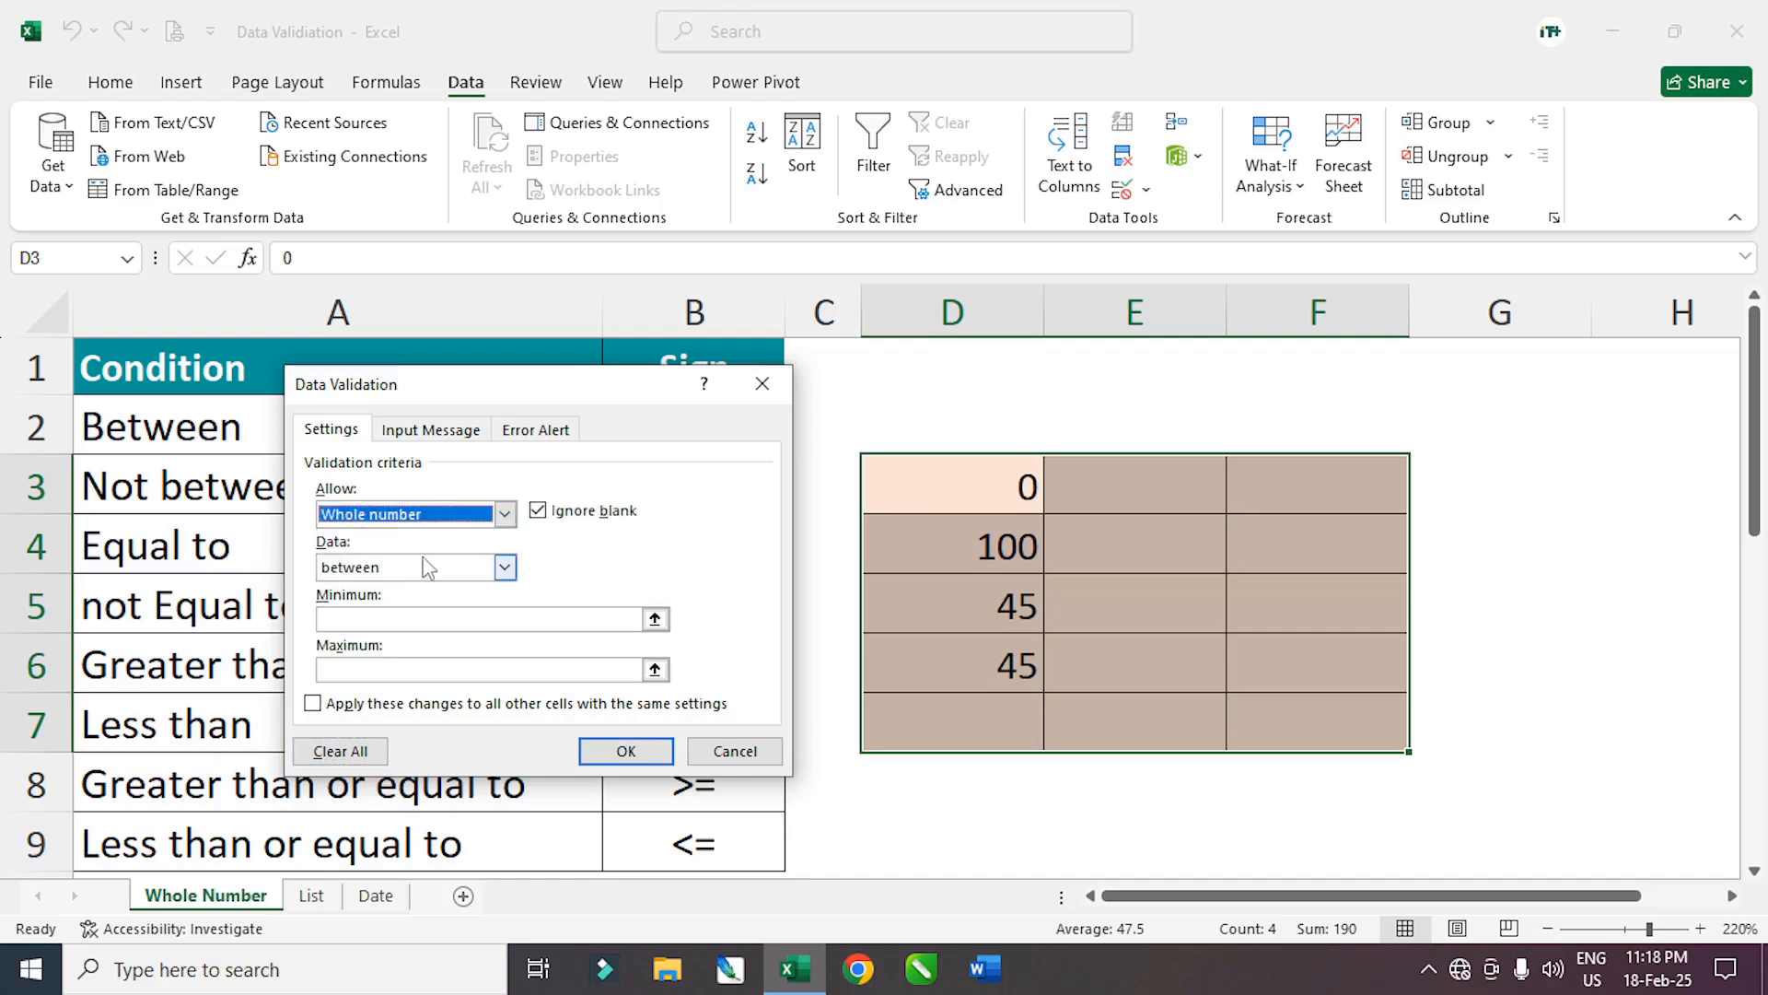
{"action": "left_click", "coordinate": [354, 618]}
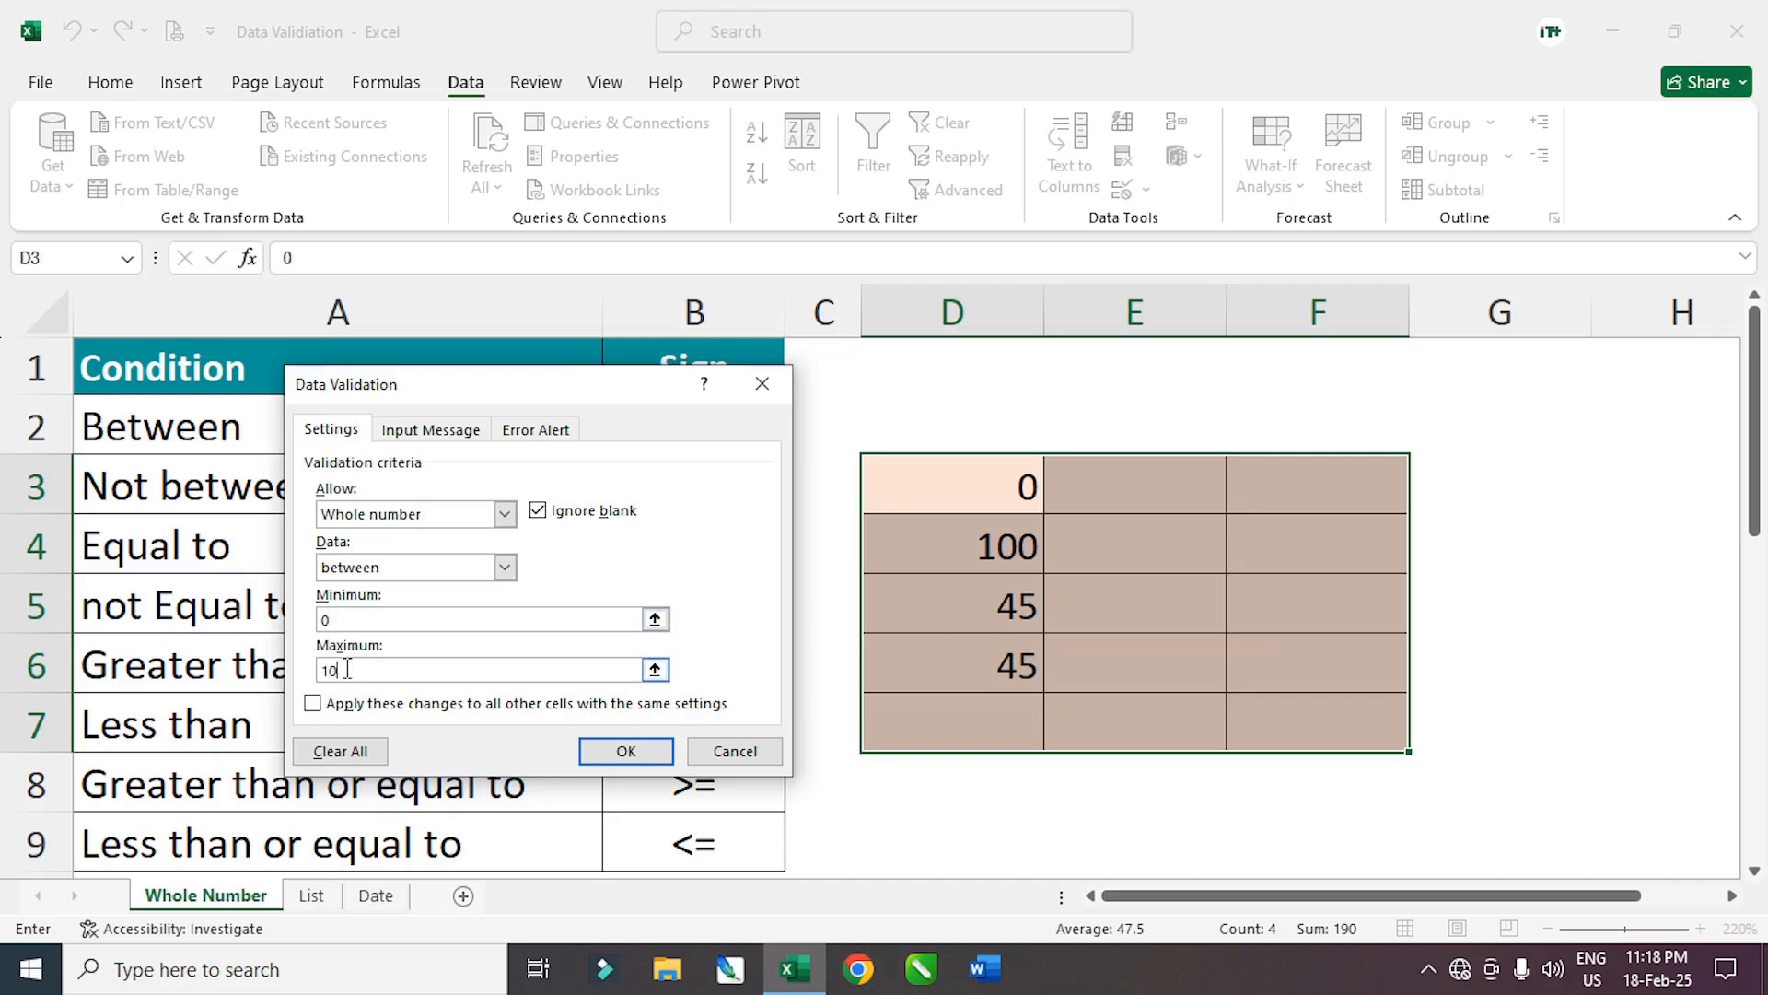
Apply the 0–10 rule, fill E4:E5, and retry after 11 in E6 is rejected
{"action": "left_click", "coordinate": [626, 750]}
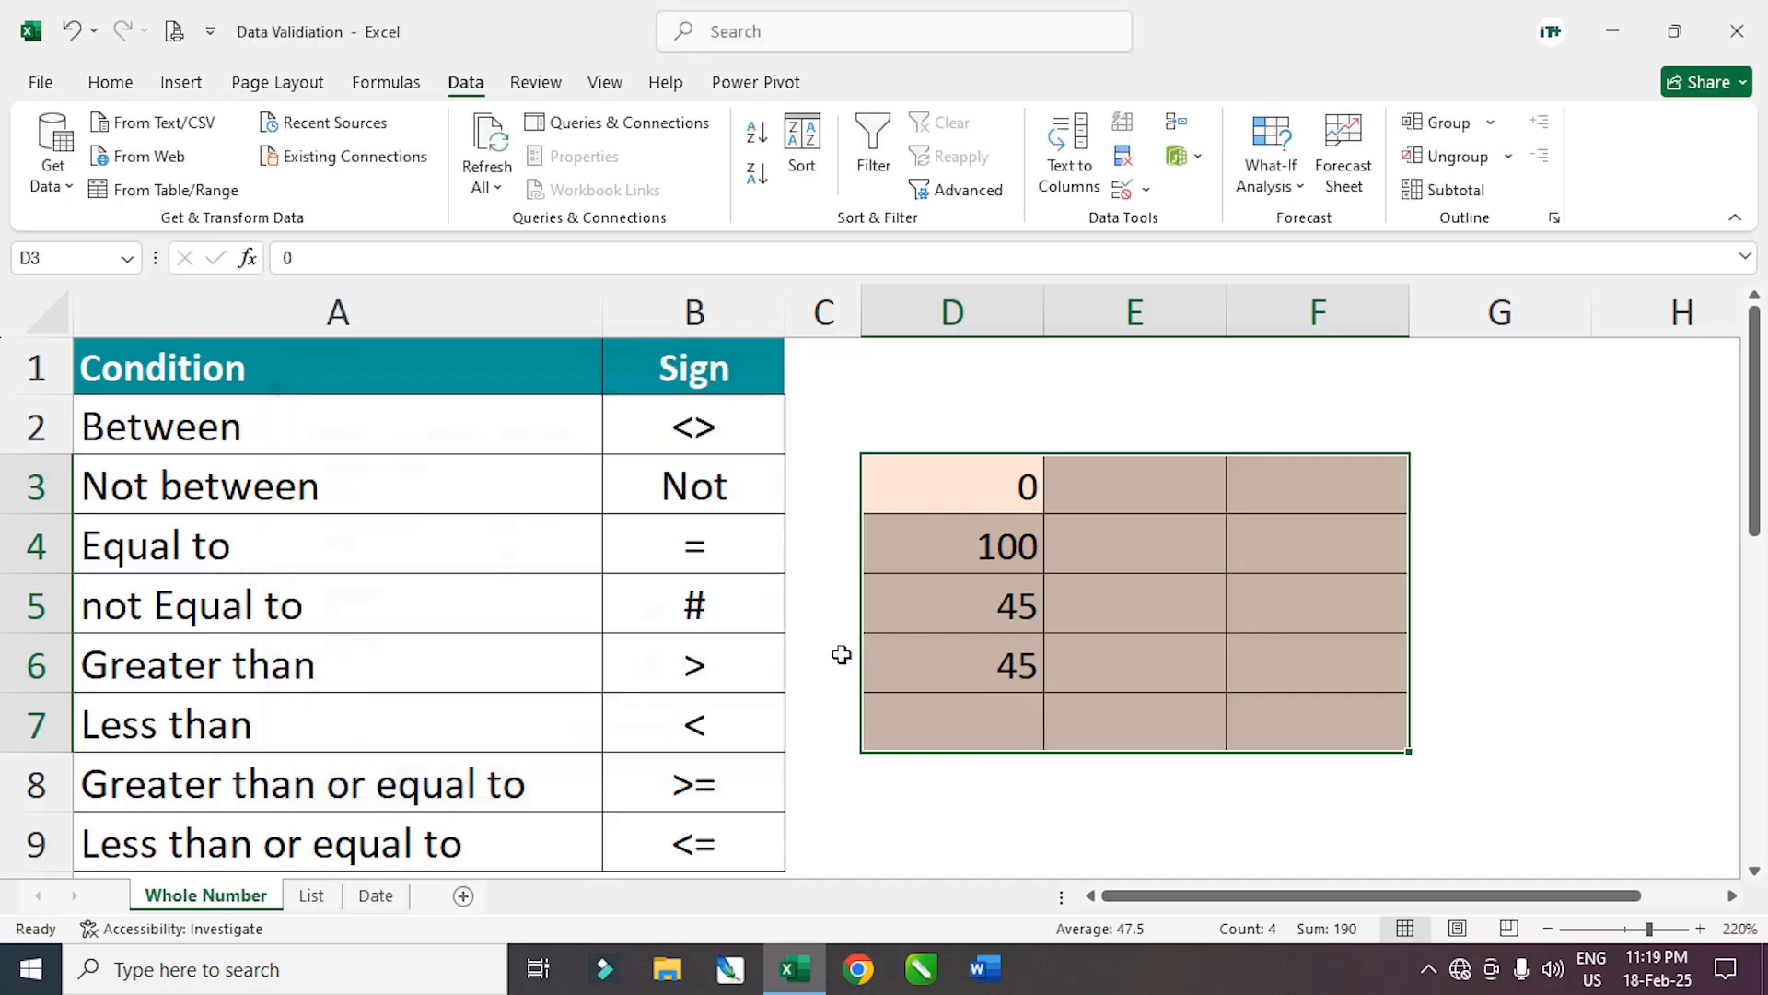
{"action": "left_click", "coordinate": [1143, 546]}
{"action": "type", "text": "45"}
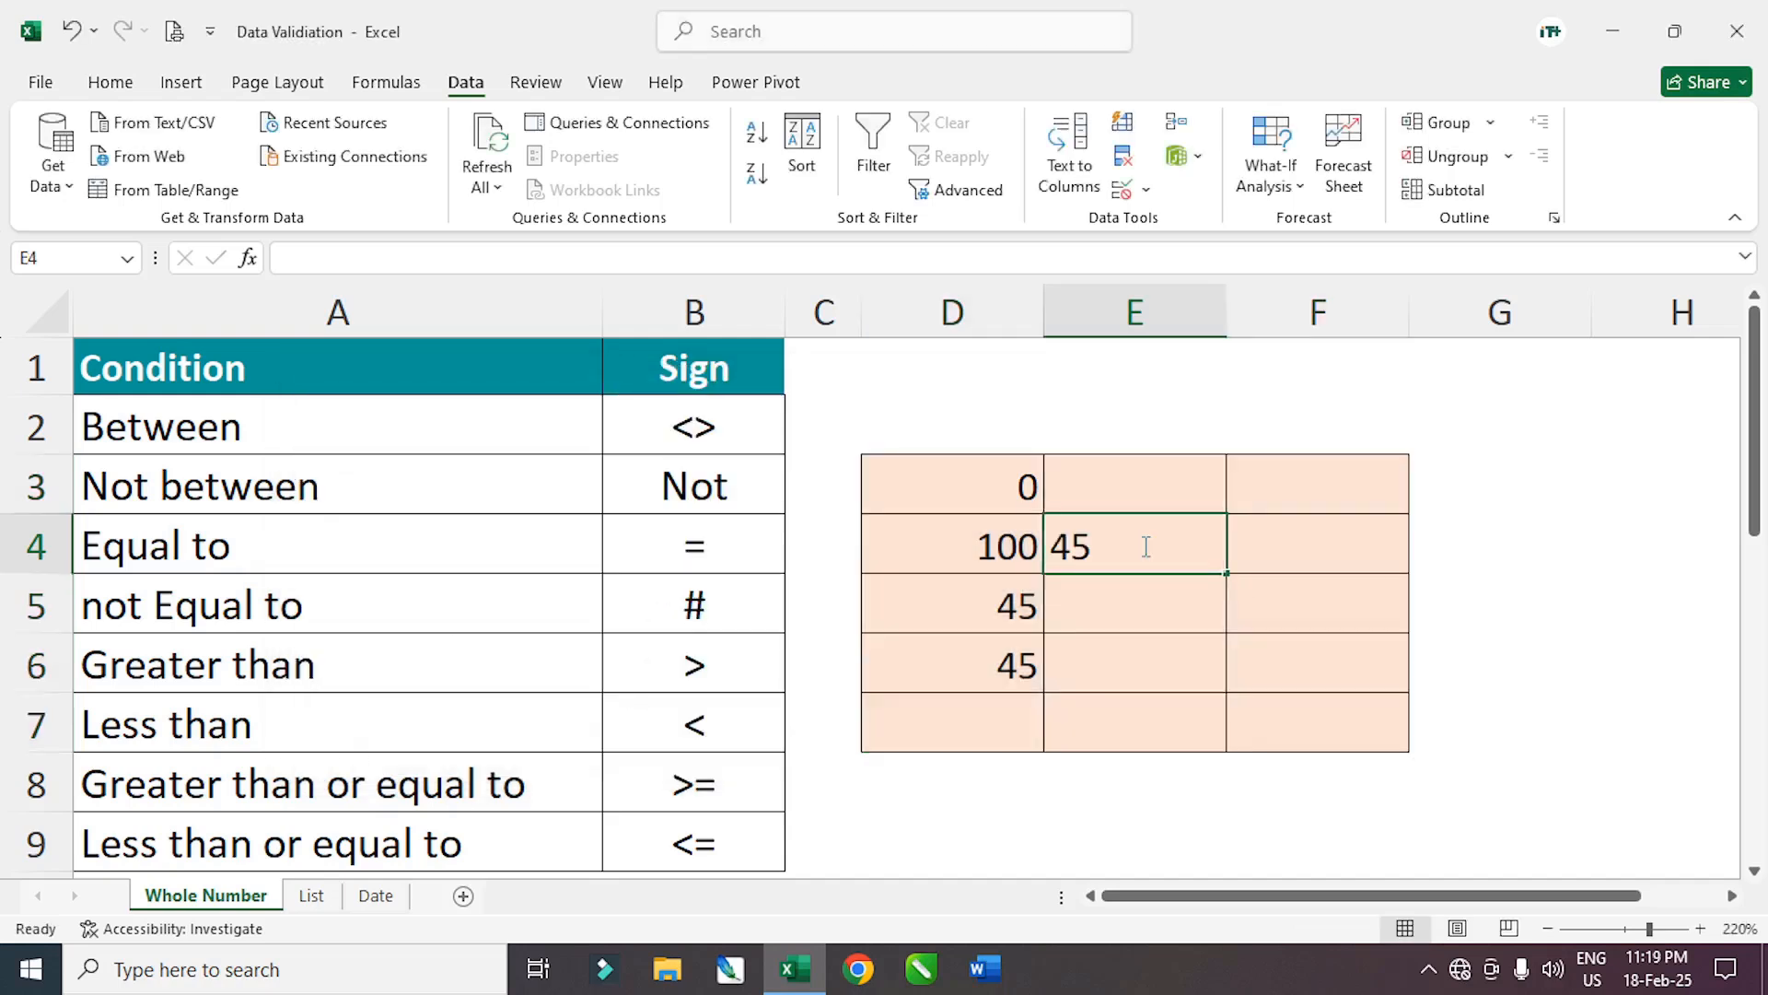
{"action": "key", "text": "Return"}
{"action": "type", "text": "10"}
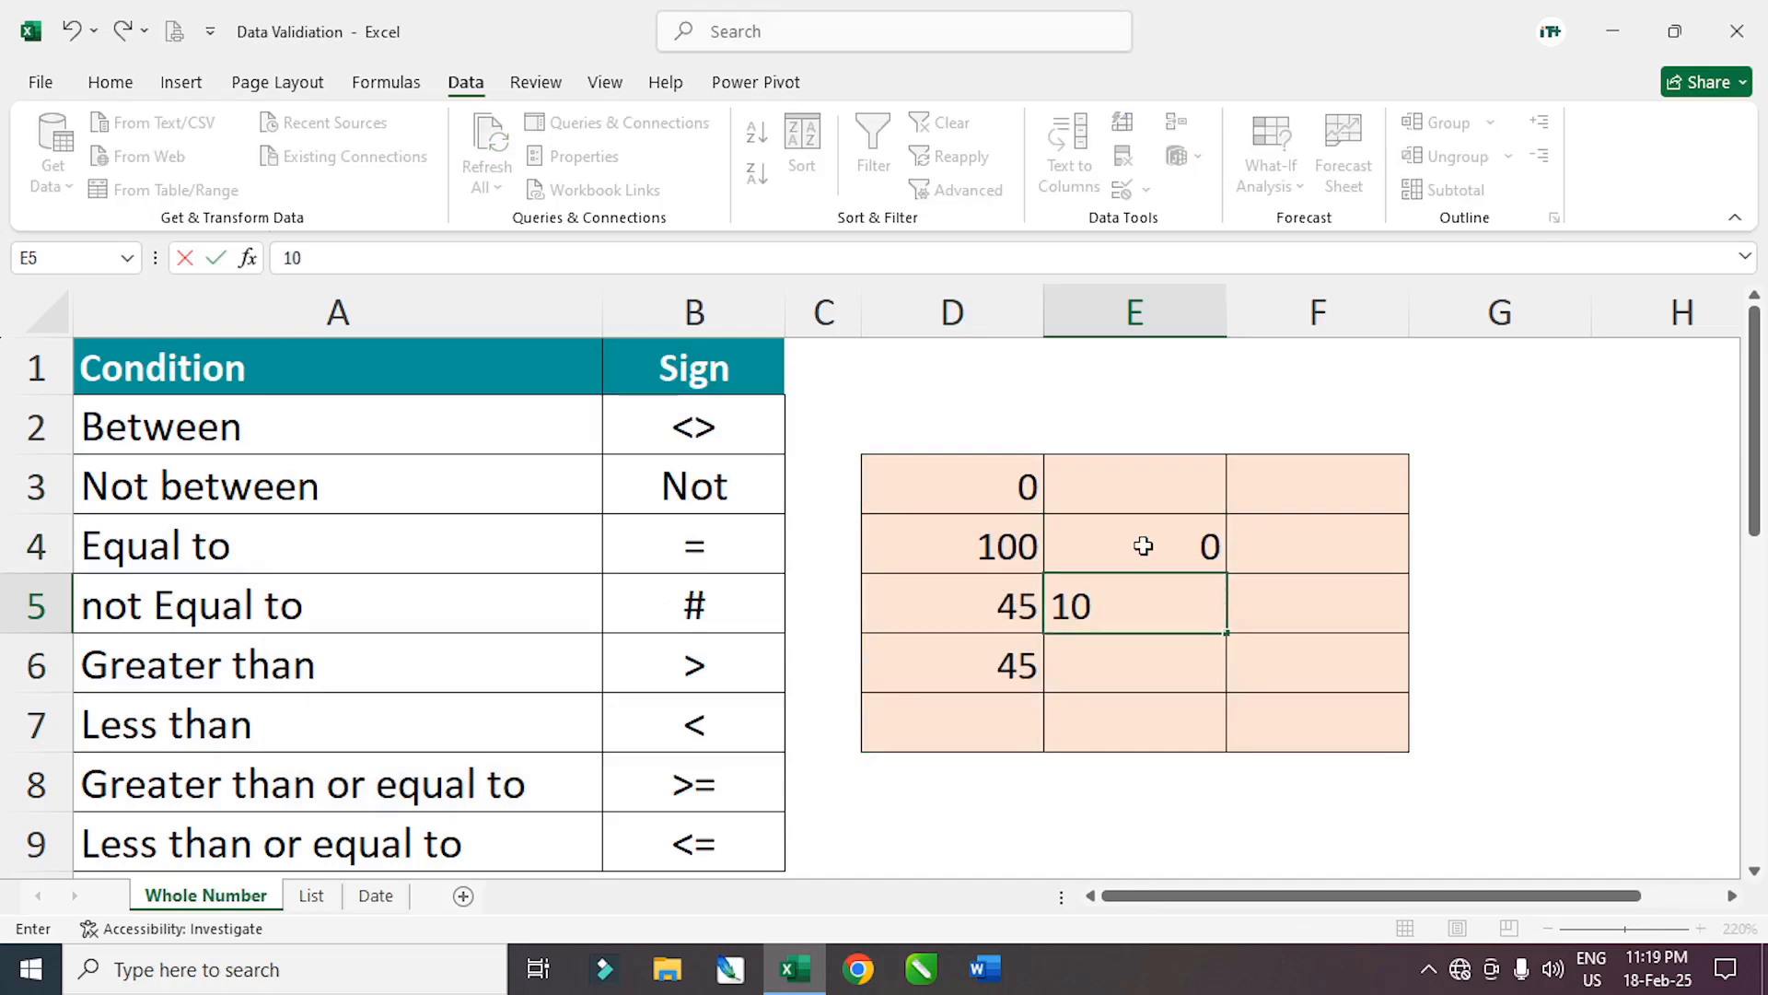
{"action": "key", "text": "Return"}
{"action": "type", "text": "11"}
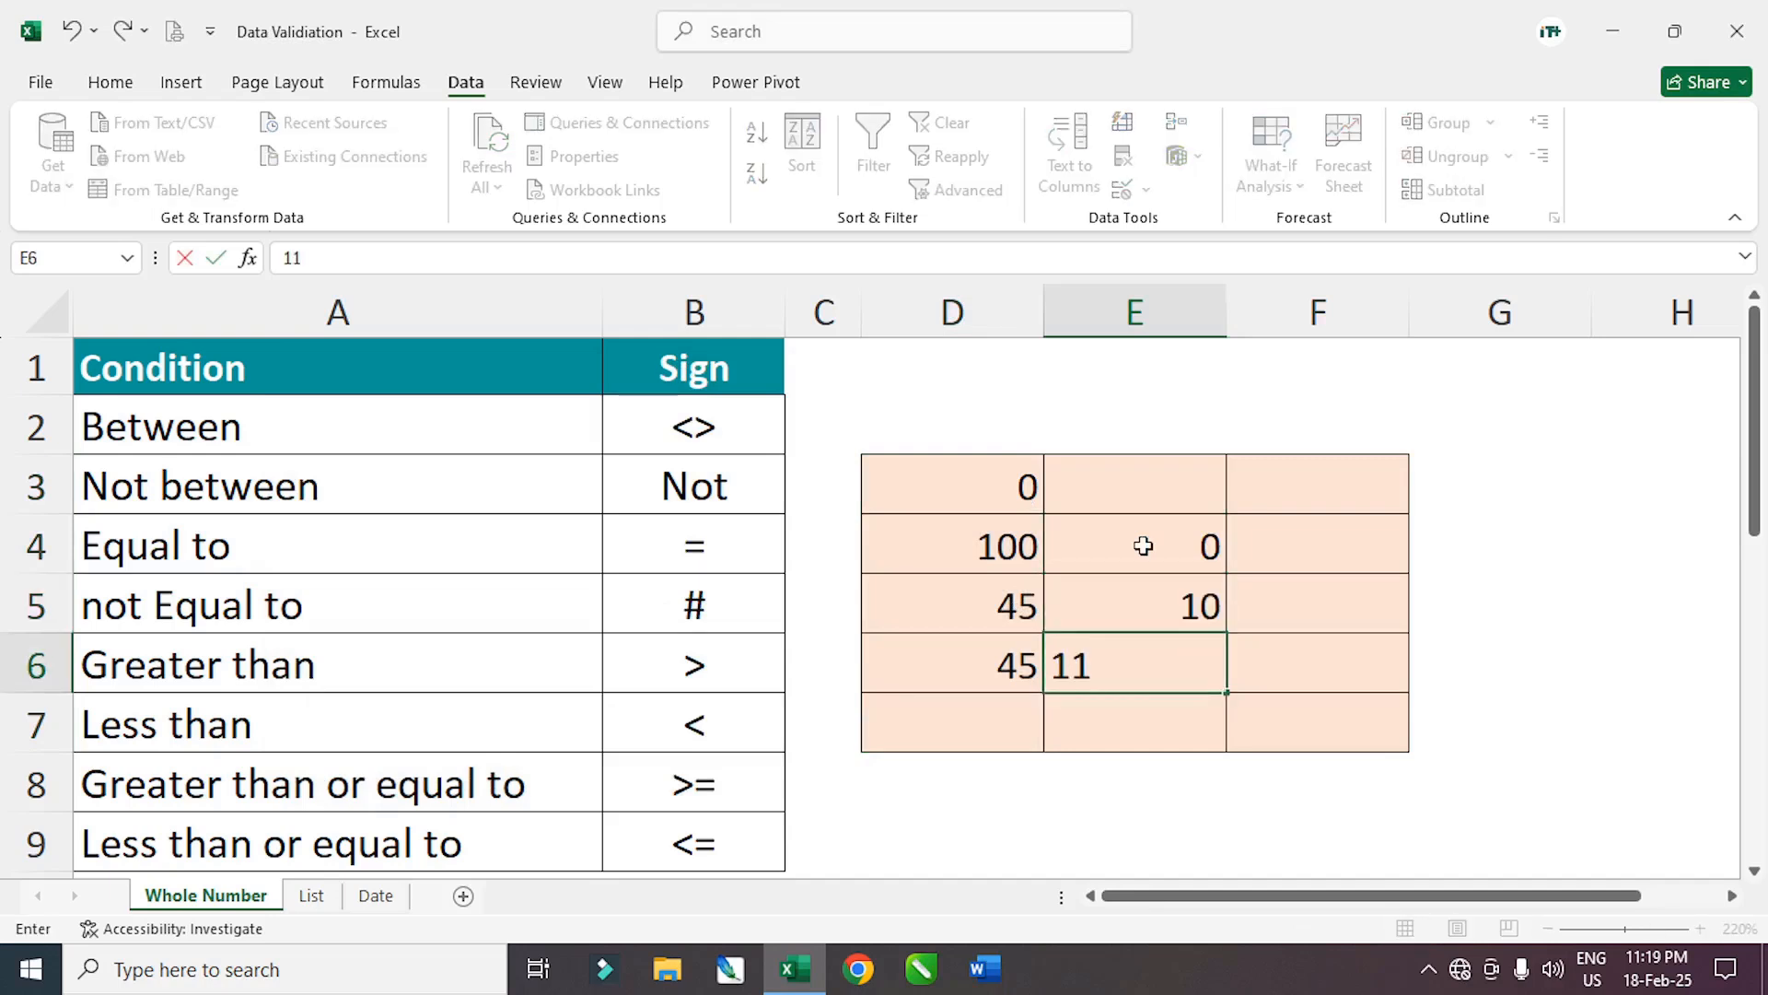
{"action": "key", "text": "Return"}
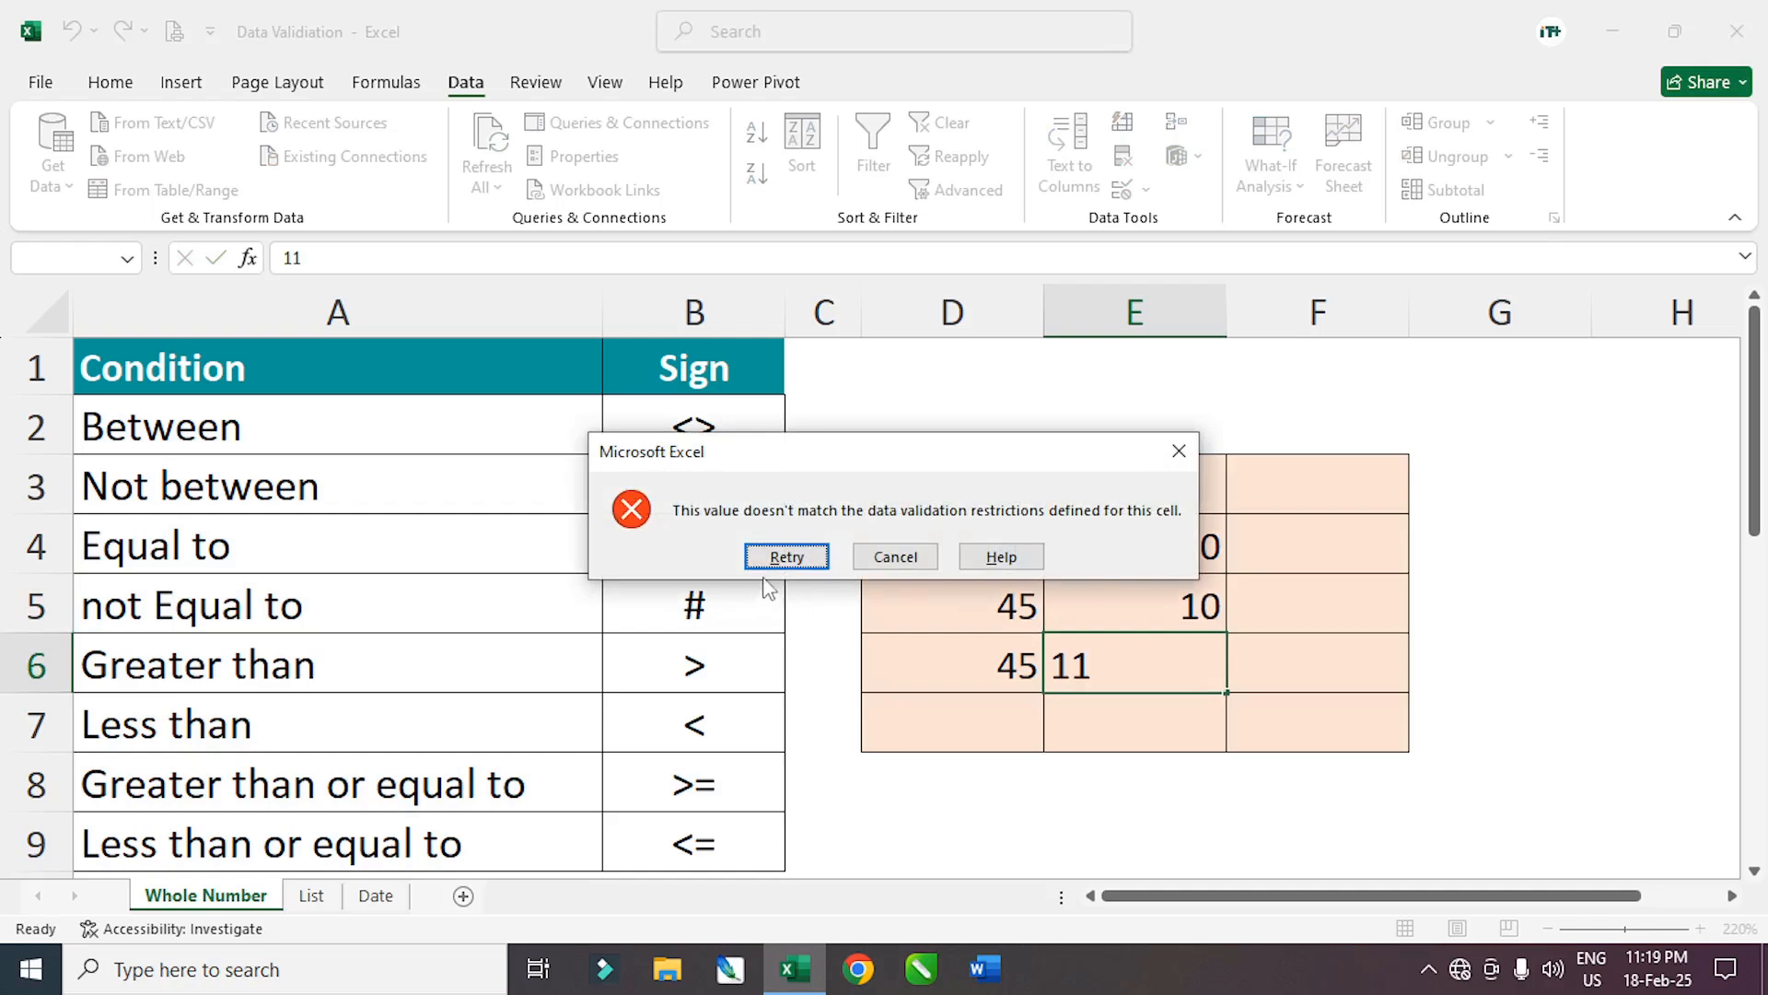
{"action": "left_click", "coordinate": [784, 557]}
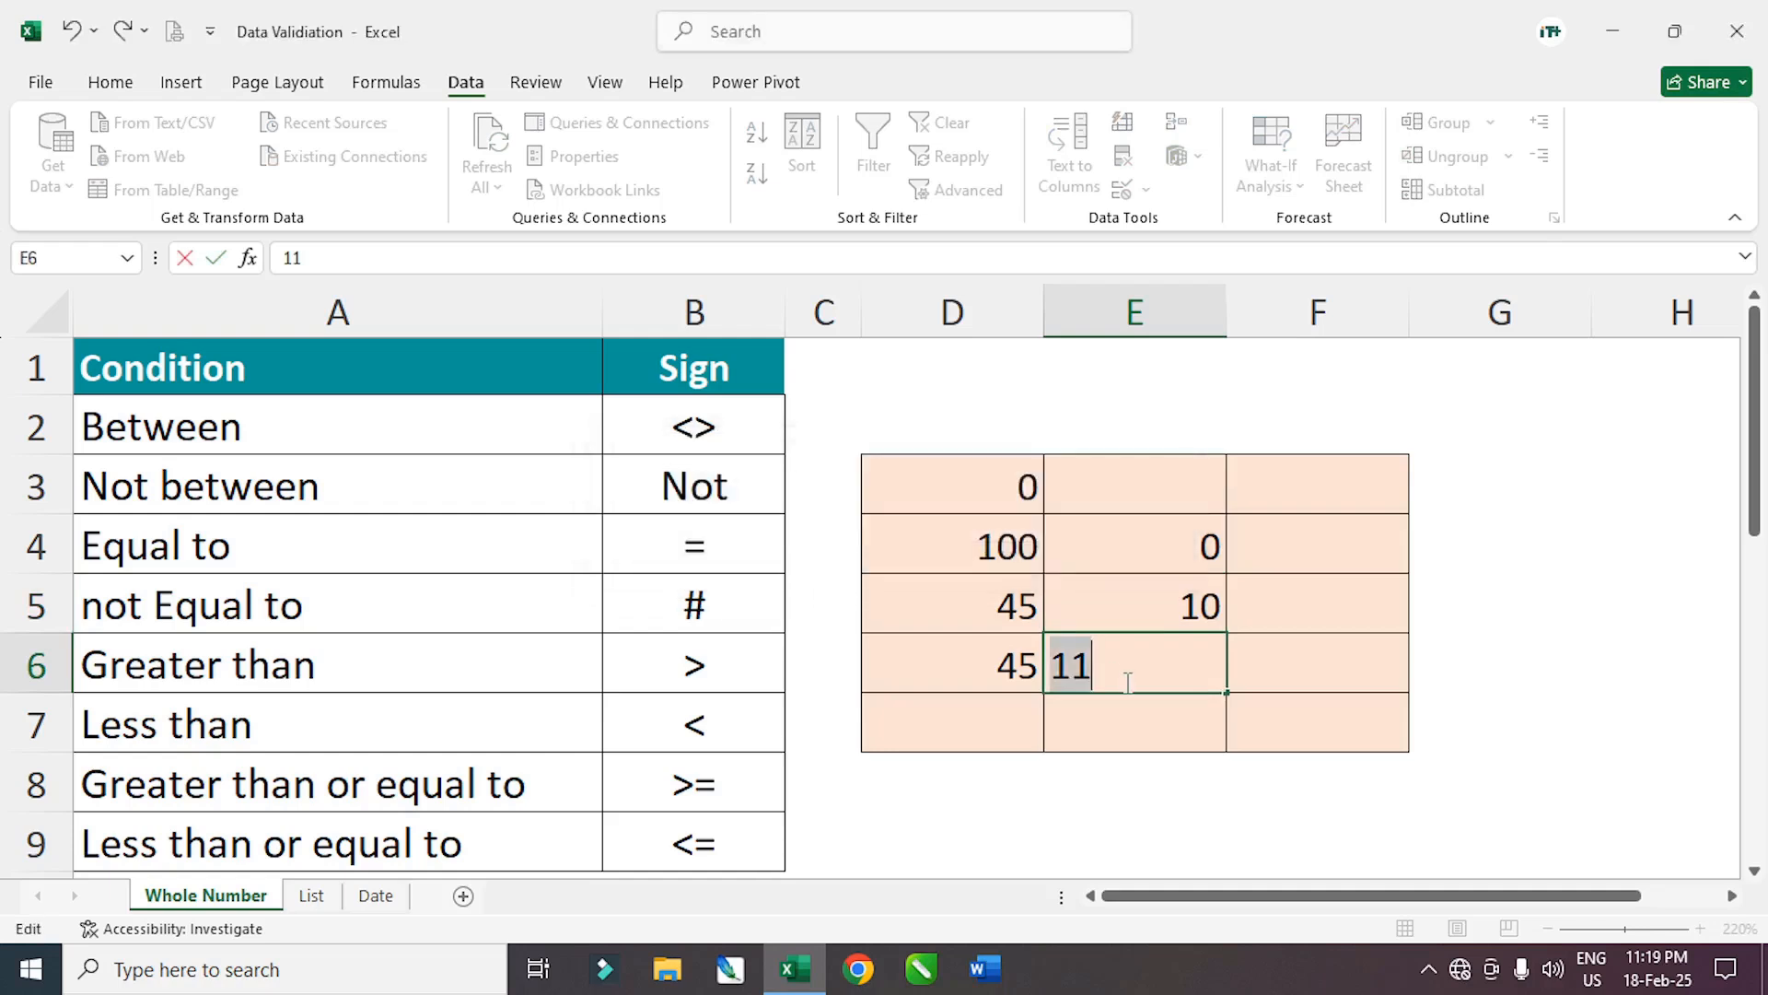
Replace E6 with 5, then select the column D and E values to compare
{"action": "type", "text": "5"}
{"action": "key", "text": "Return"}
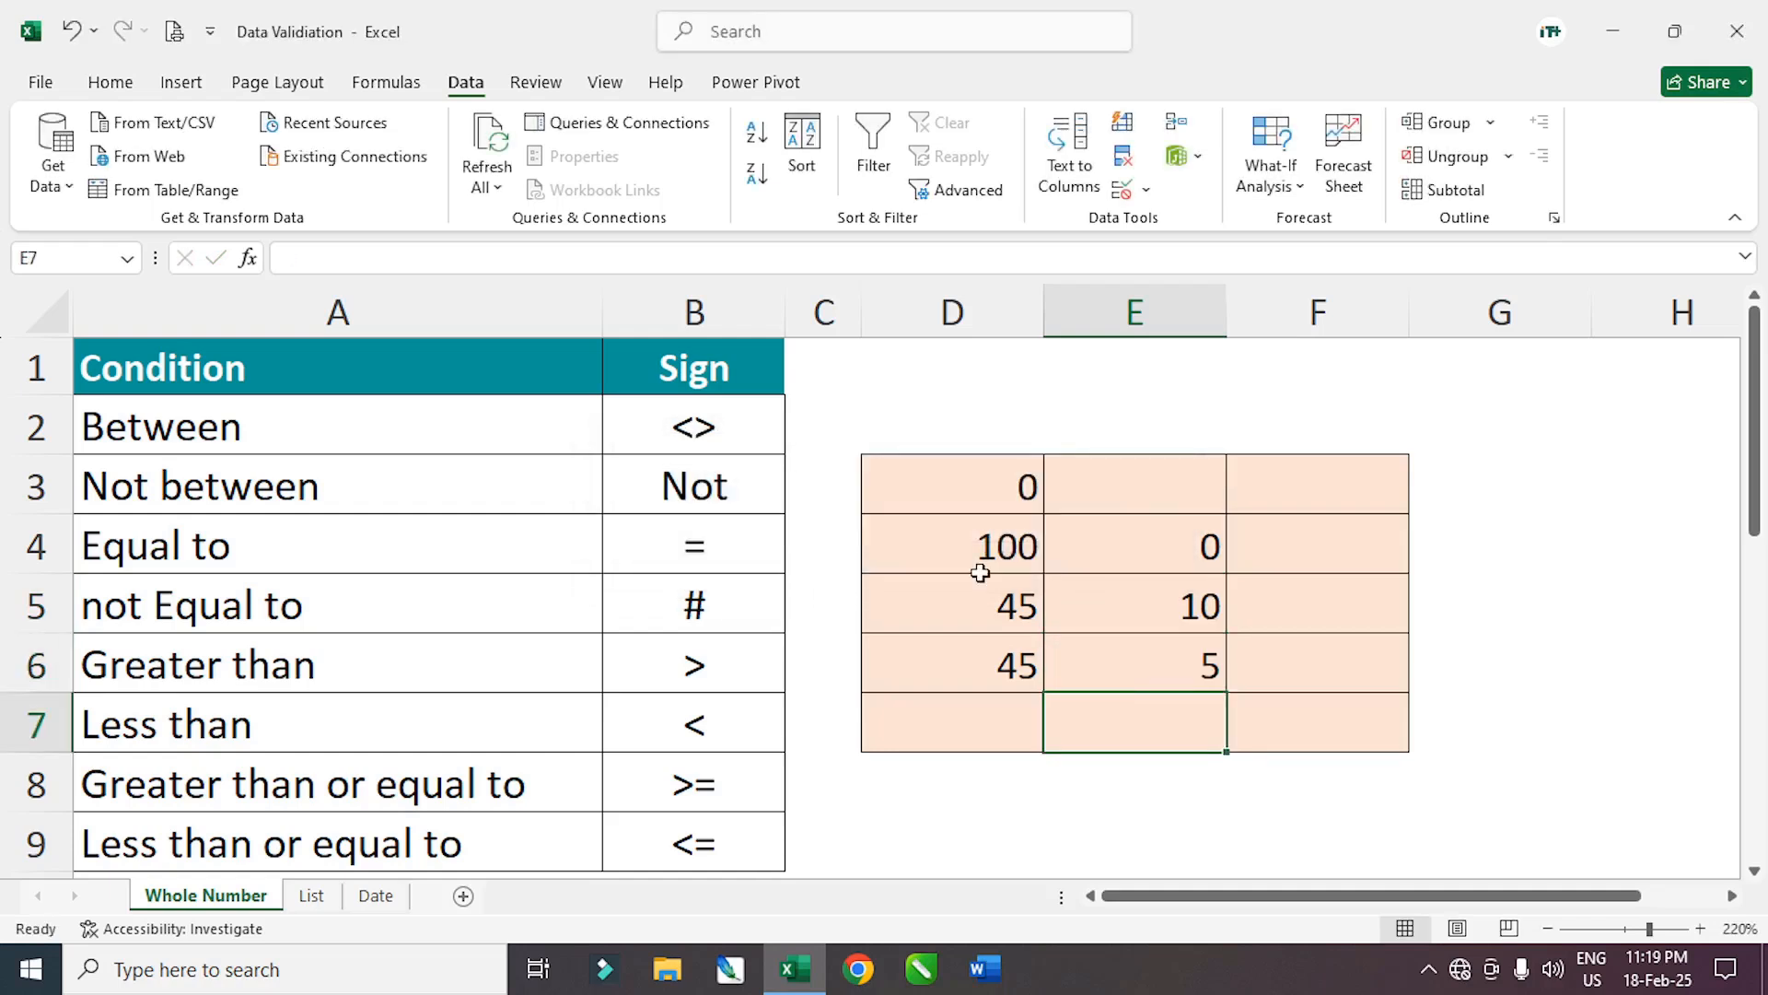
{"action": "left_click_drag", "start_coordinate": [967, 497], "coordinate": [969, 669]}
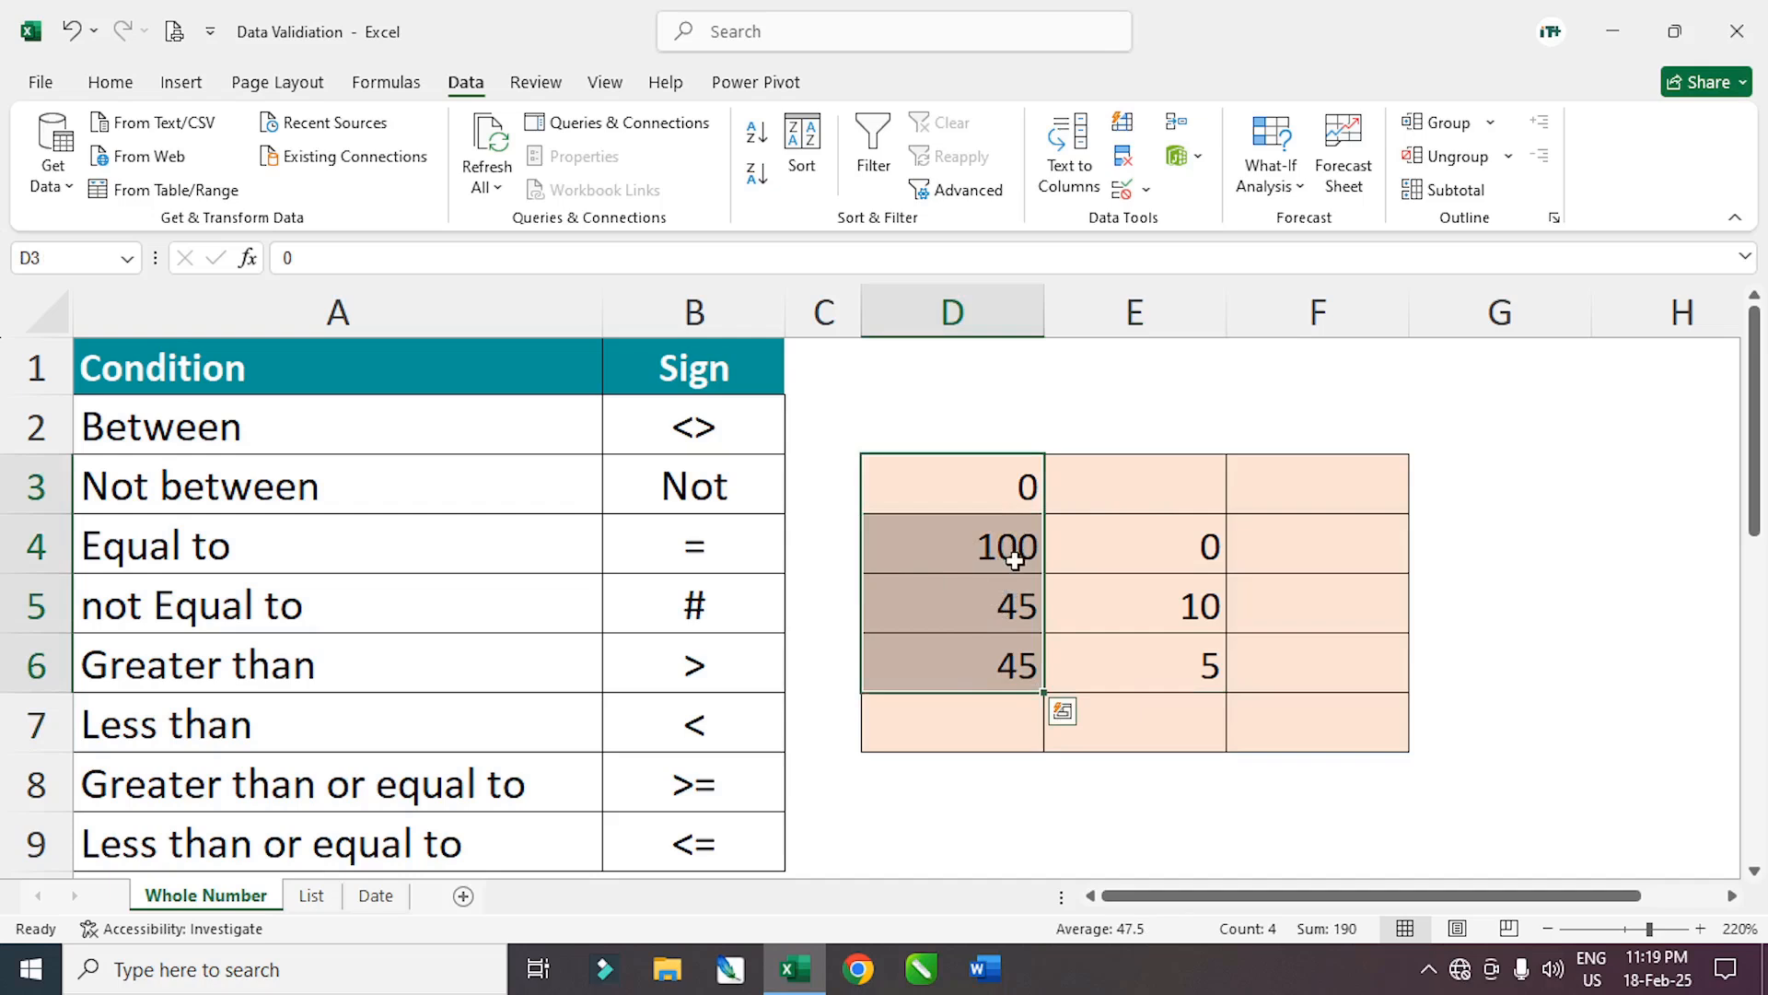
{"action": "left_click", "coordinate": [1152, 602]}
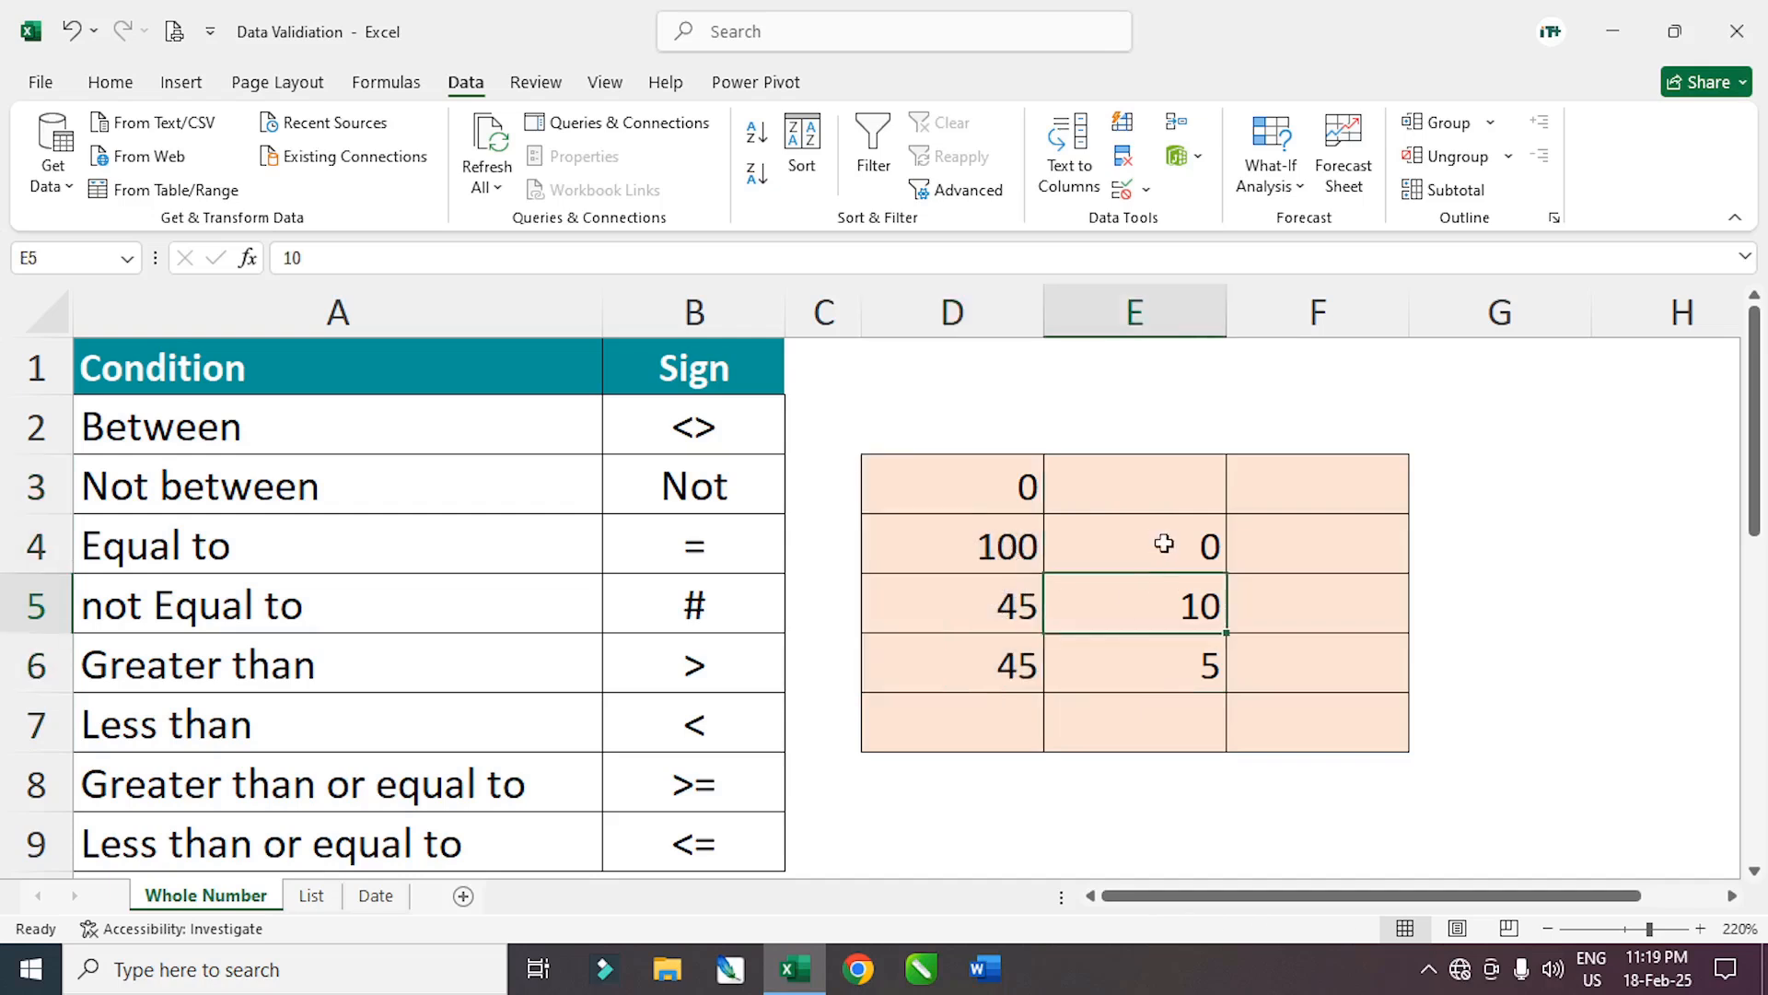
{"action": "left_click_drag", "start_coordinate": [1164, 544], "coordinate": [1168, 672]}
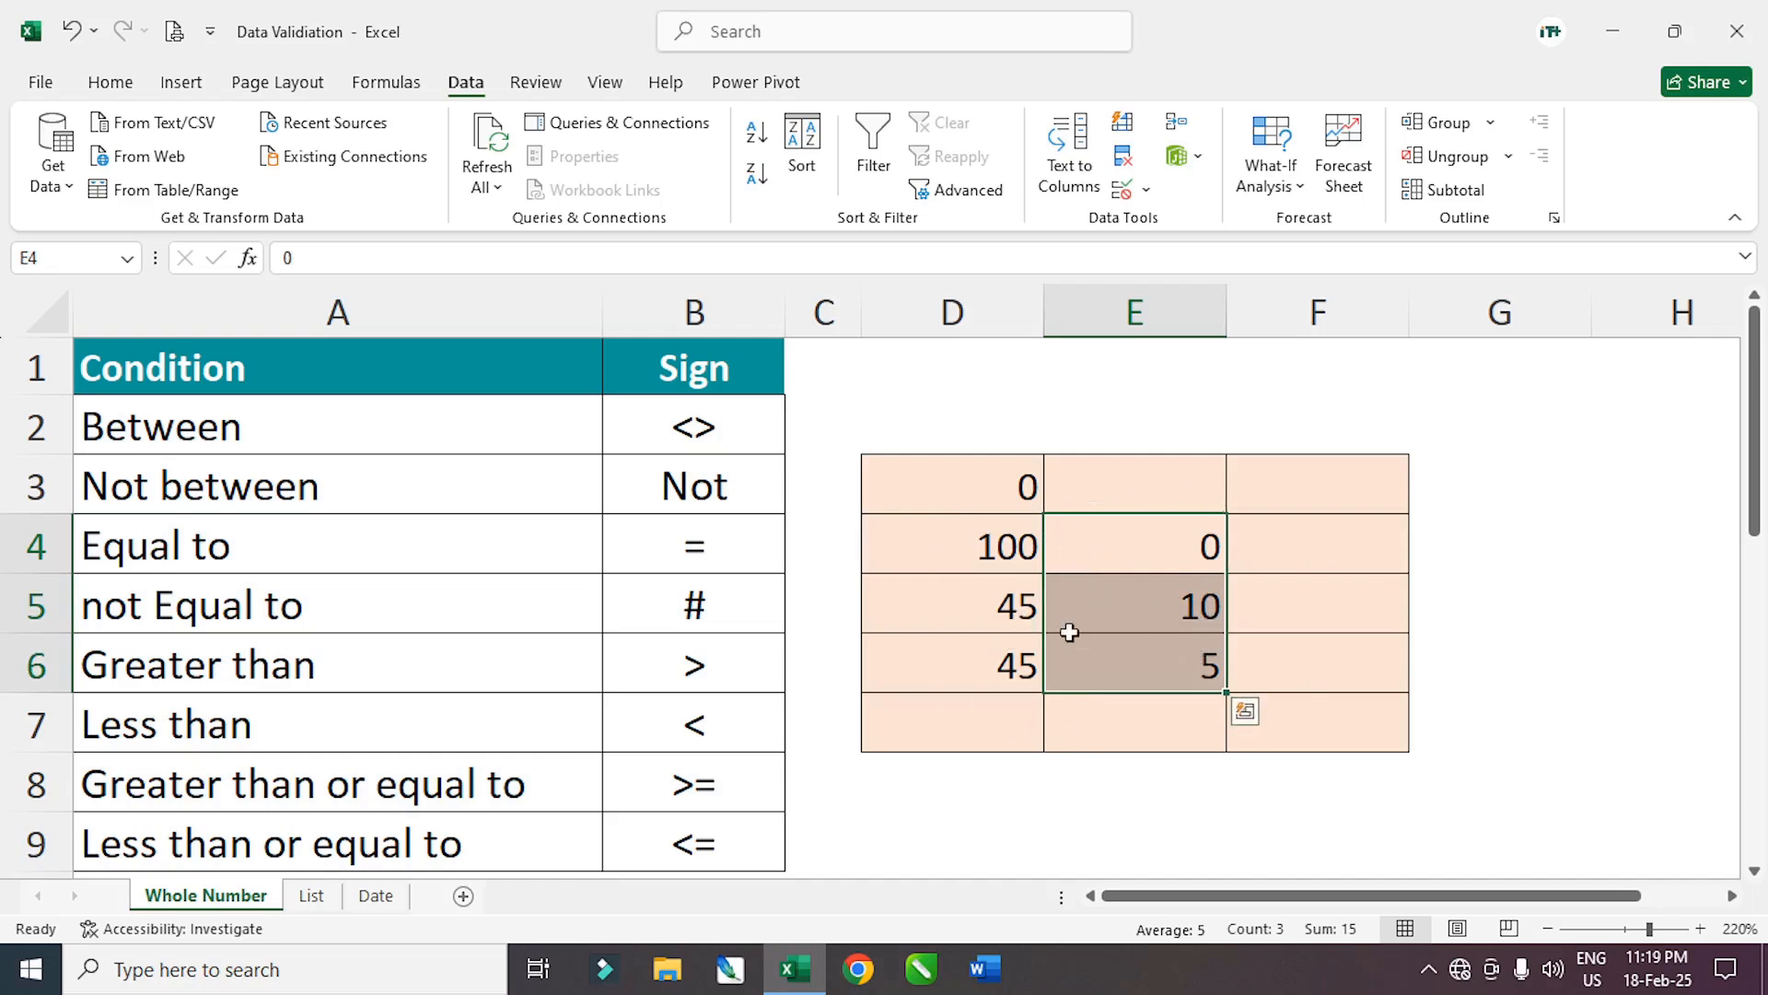
{"action": "left_click", "coordinate": [1337, 643]}
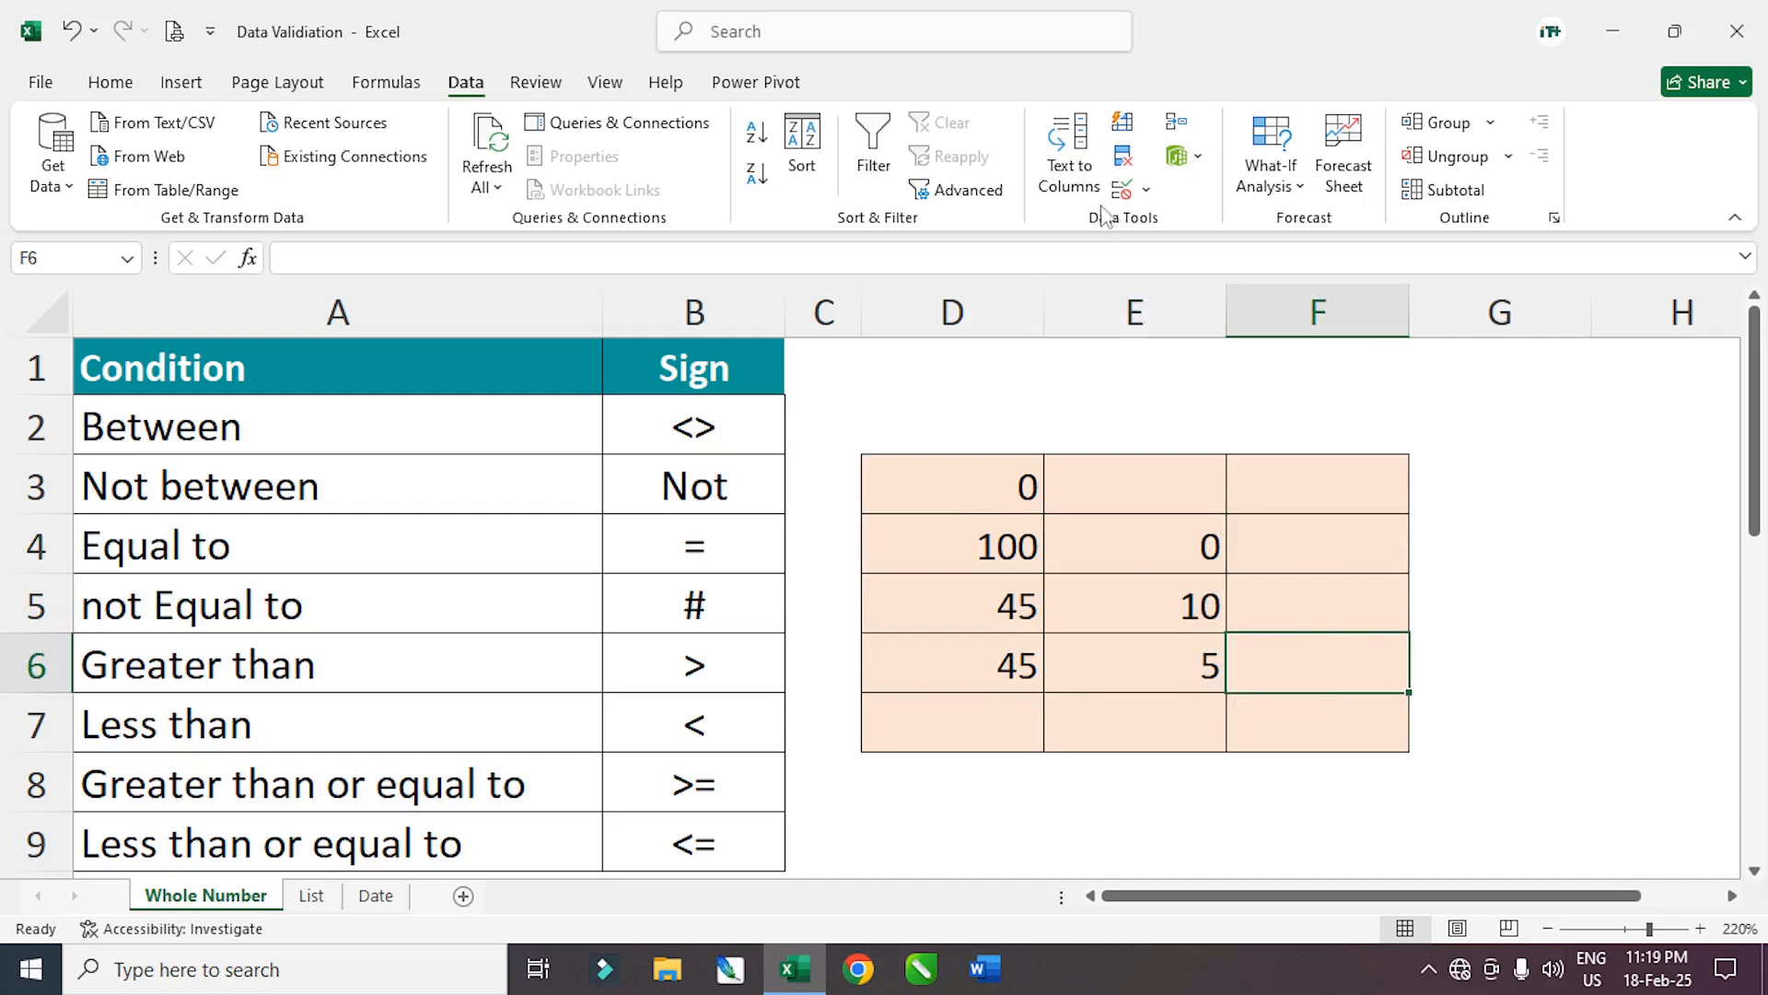
Circle invalid data in D3:F7, marking 100, 45 and 45 in D4:D6
{"action": "left_click", "coordinate": [960, 481]}
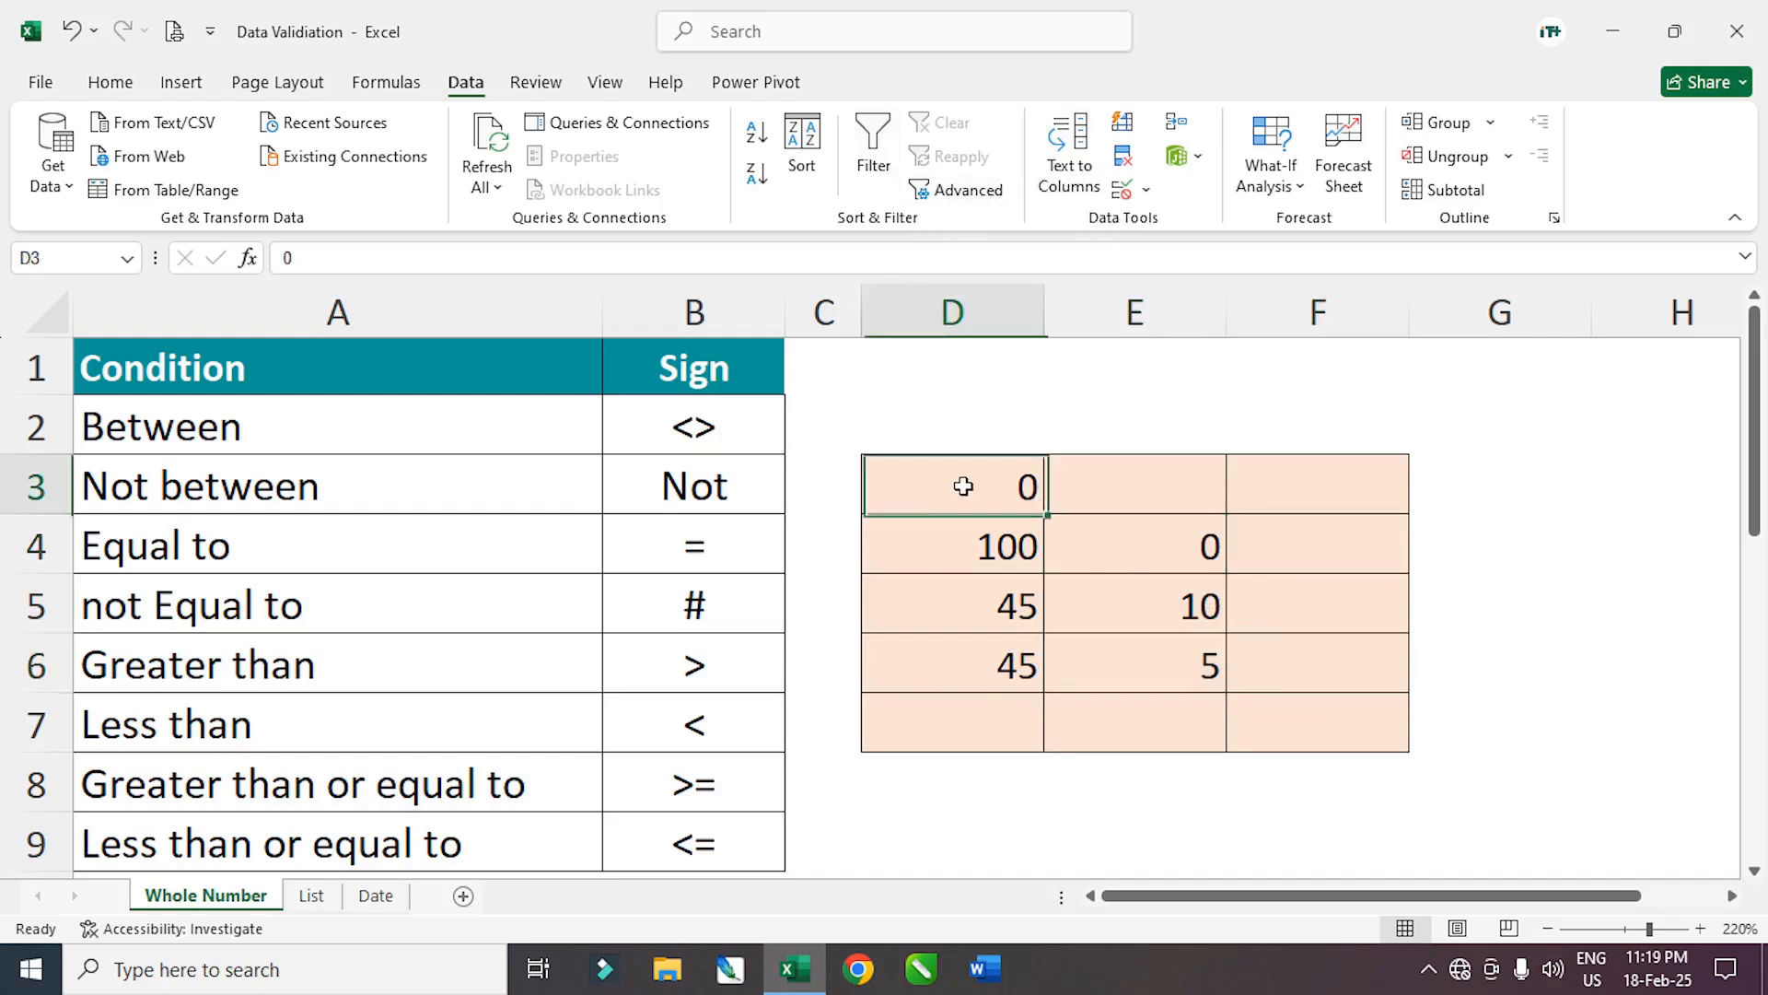
{"action": "left_click_drag", "start_coordinate": [959, 481], "coordinate": [1302, 715]}
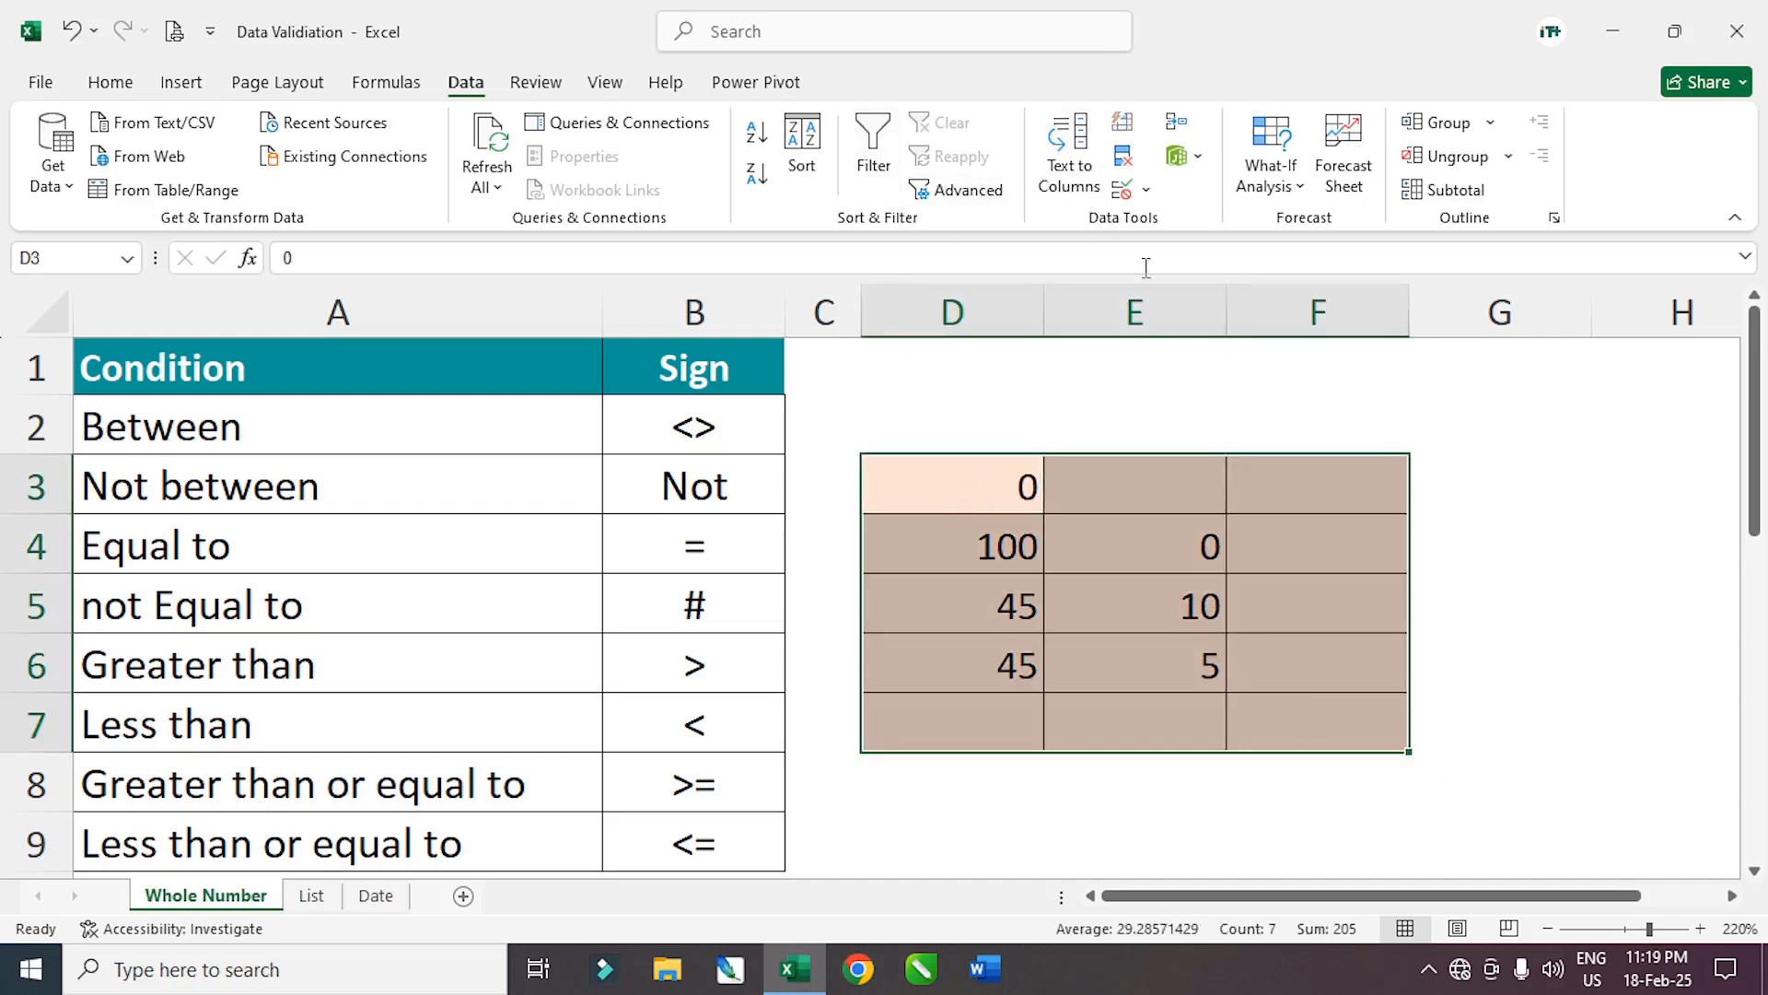
{"action": "left_click", "coordinate": [1147, 192]}
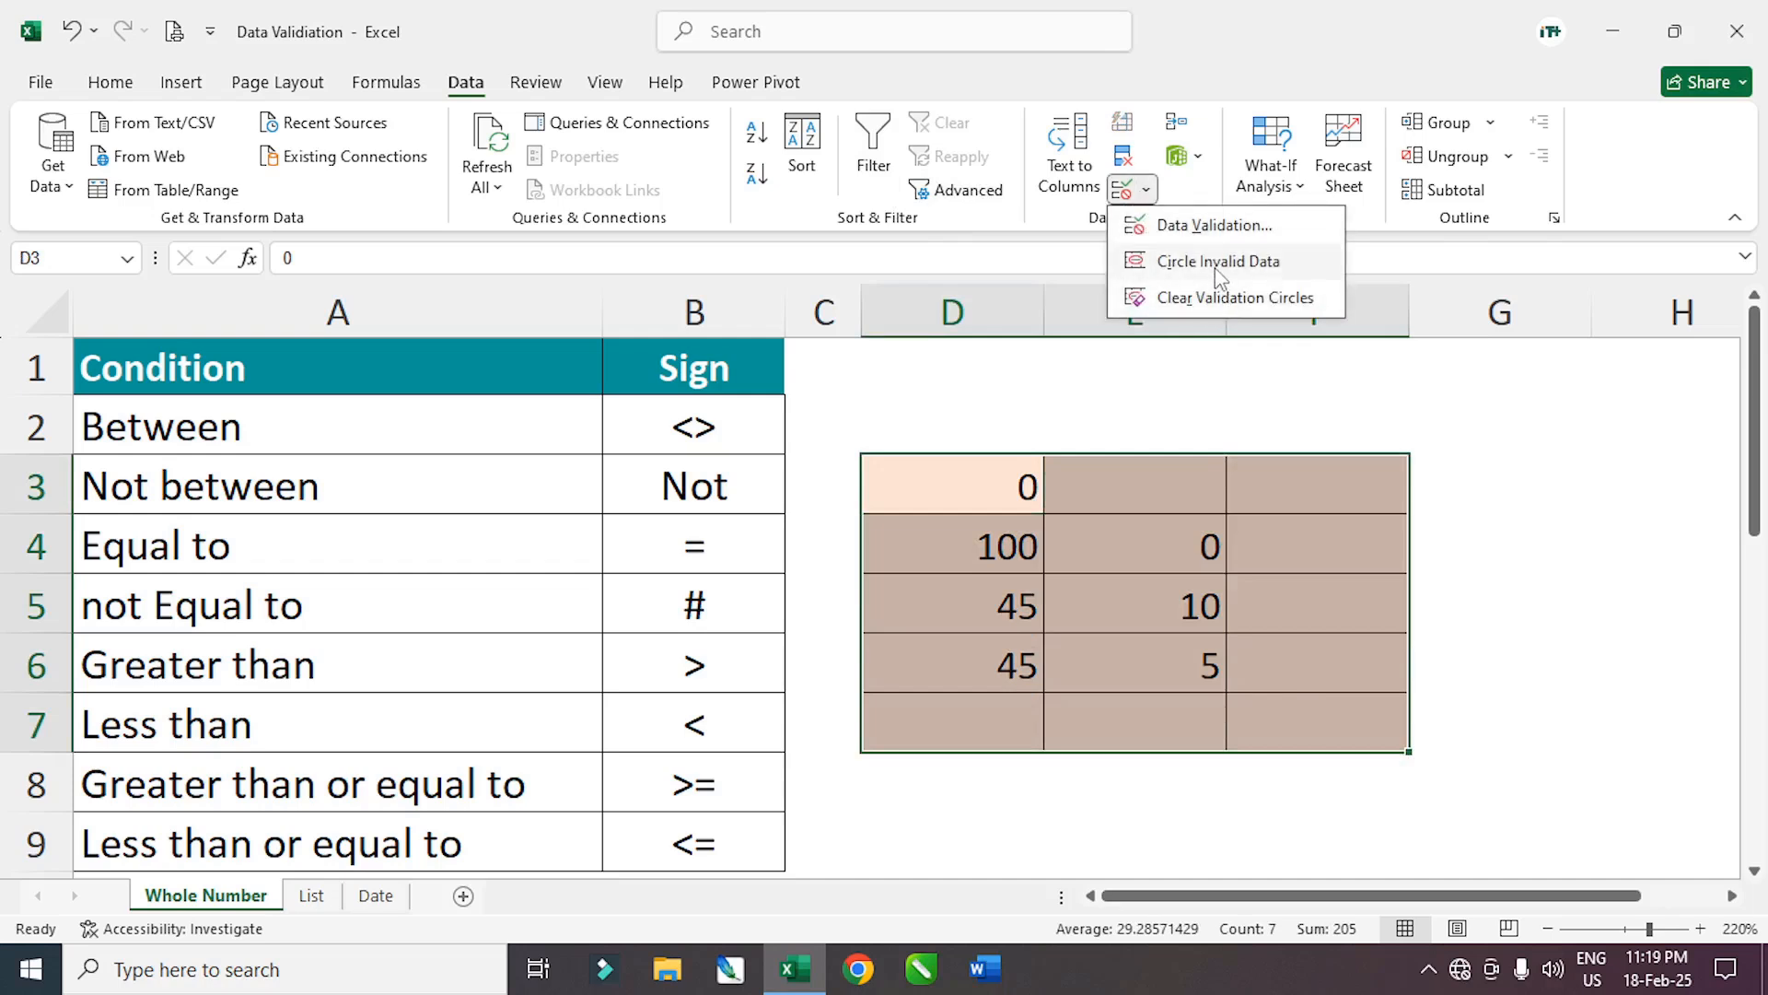
{"action": "left_click", "coordinate": [1219, 262]}
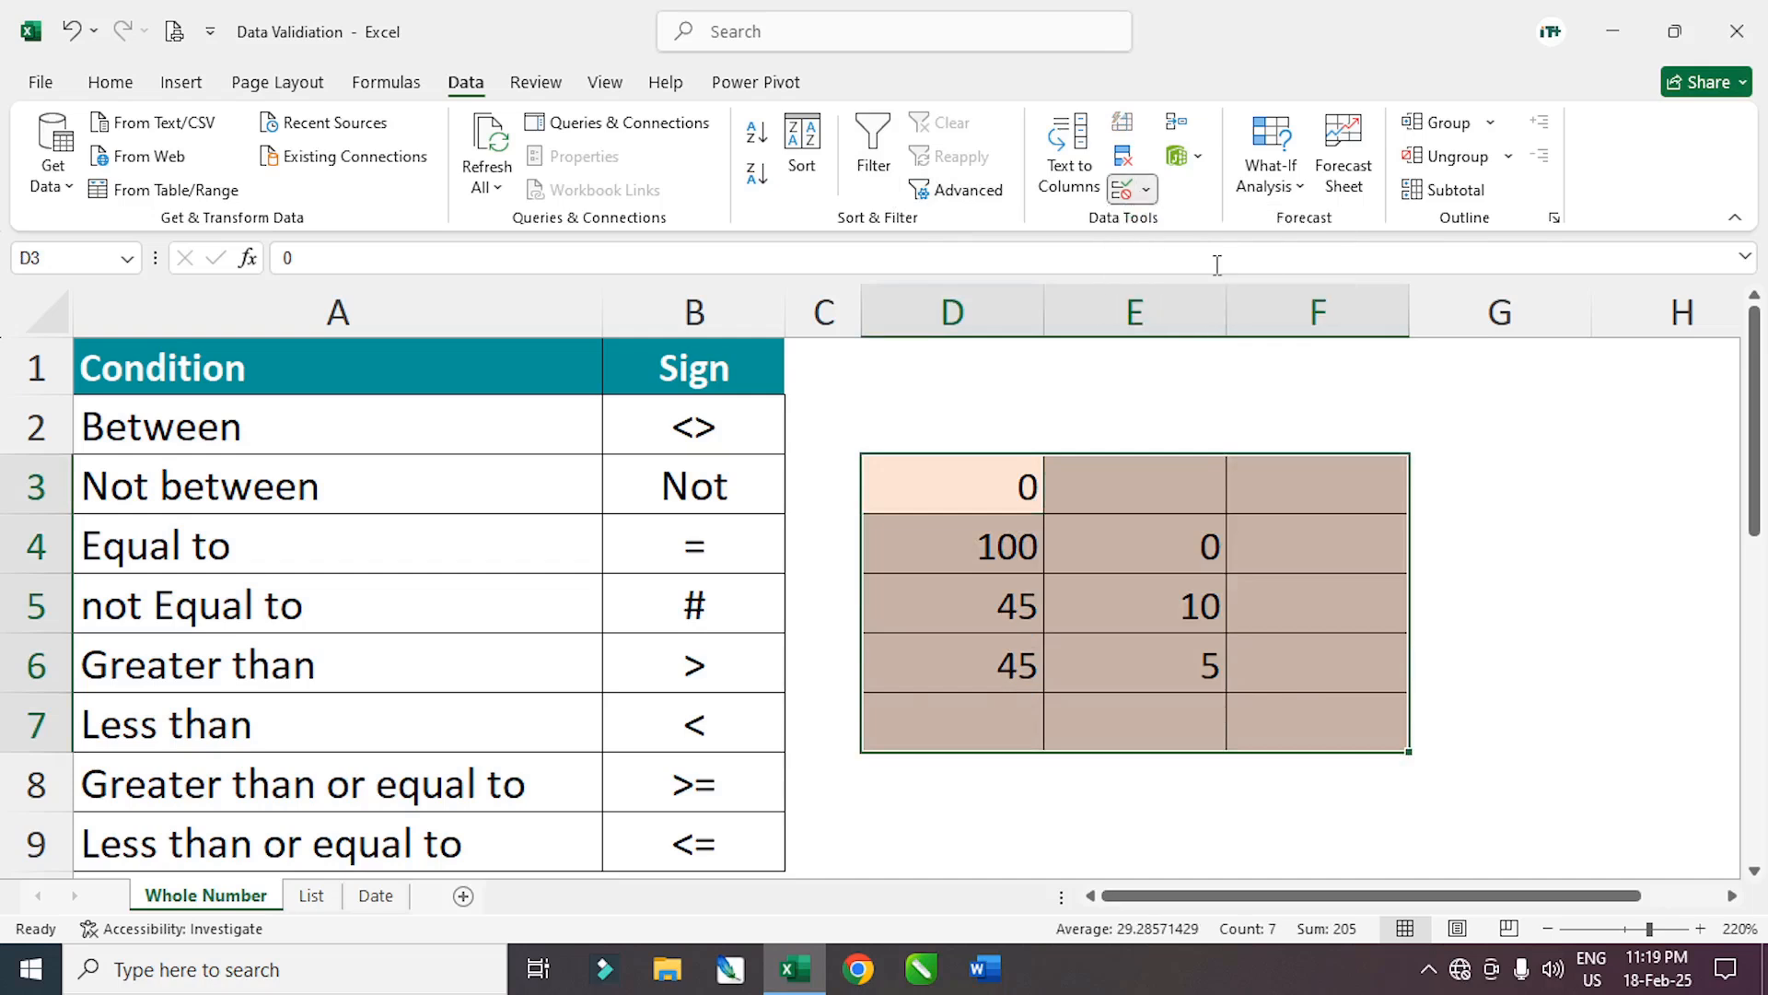
{"action": "left_click", "coordinate": [1273, 663]}
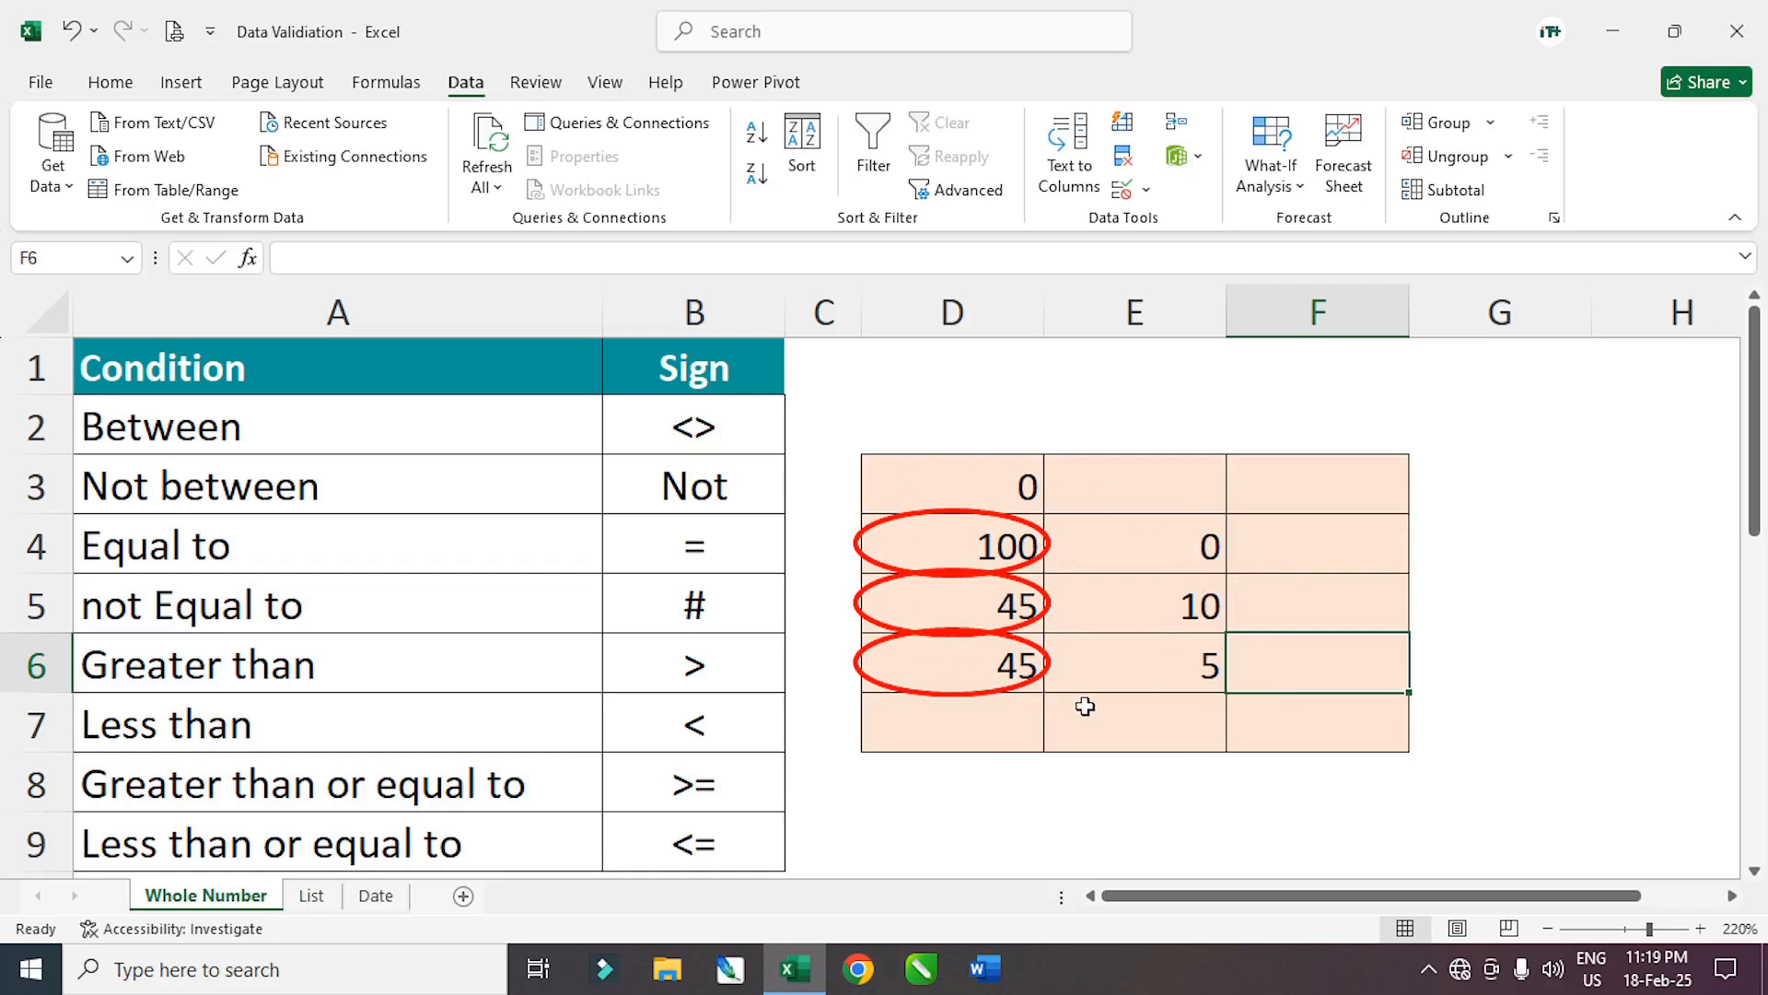
{"action": "left_click", "coordinate": [1161, 716]}
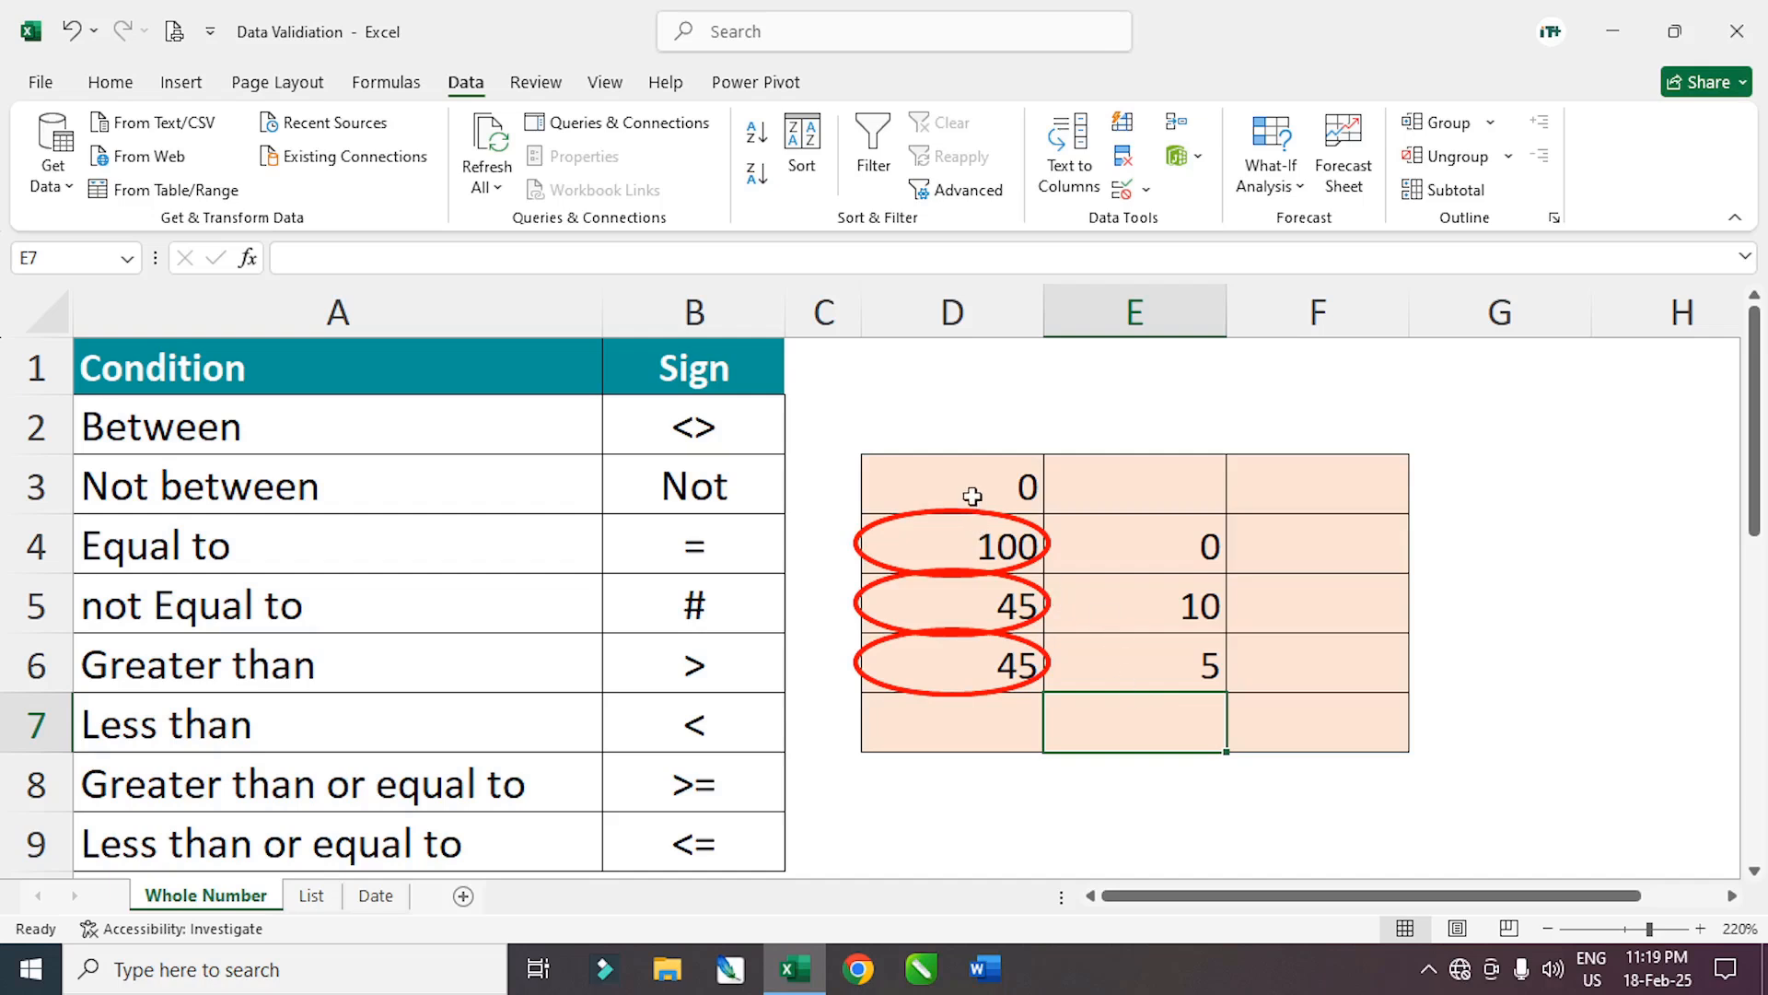
Reselect D3:F7 and open the Data Validation menu, dismissing it with Esc
{"action": "left_click_drag", "start_coordinate": [967, 488], "coordinate": [1344, 727]}
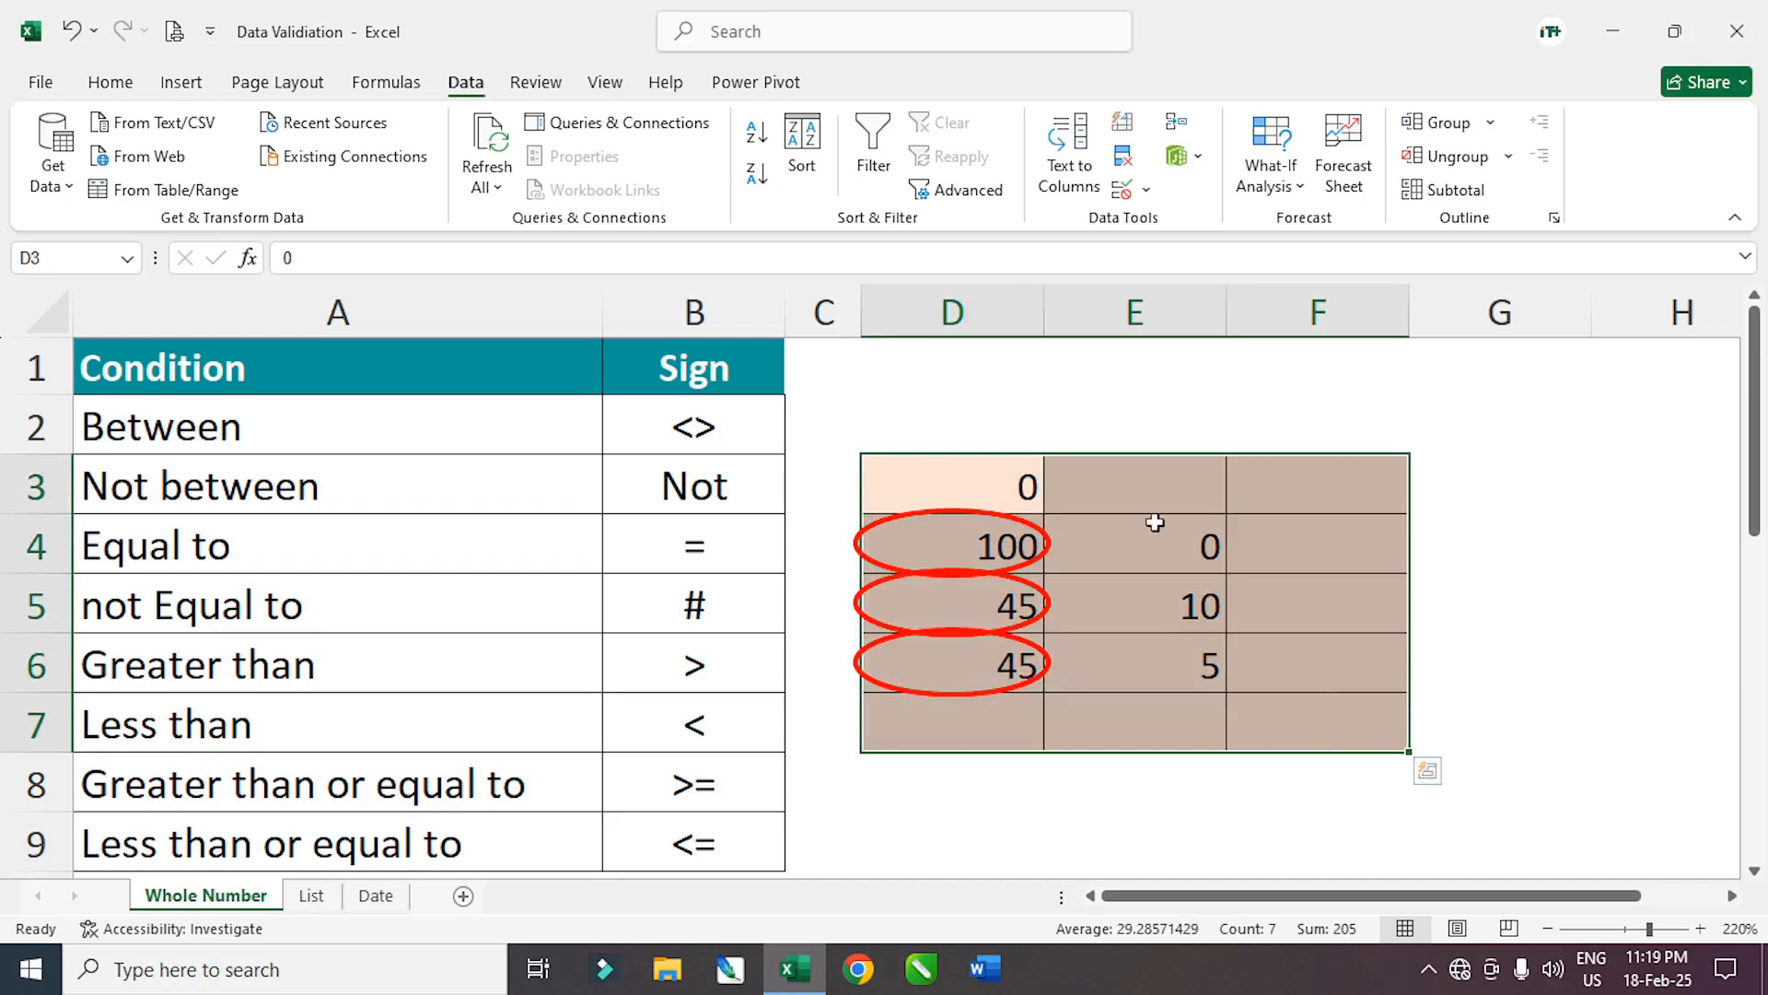
{"action": "left_click", "coordinate": [1144, 190]}
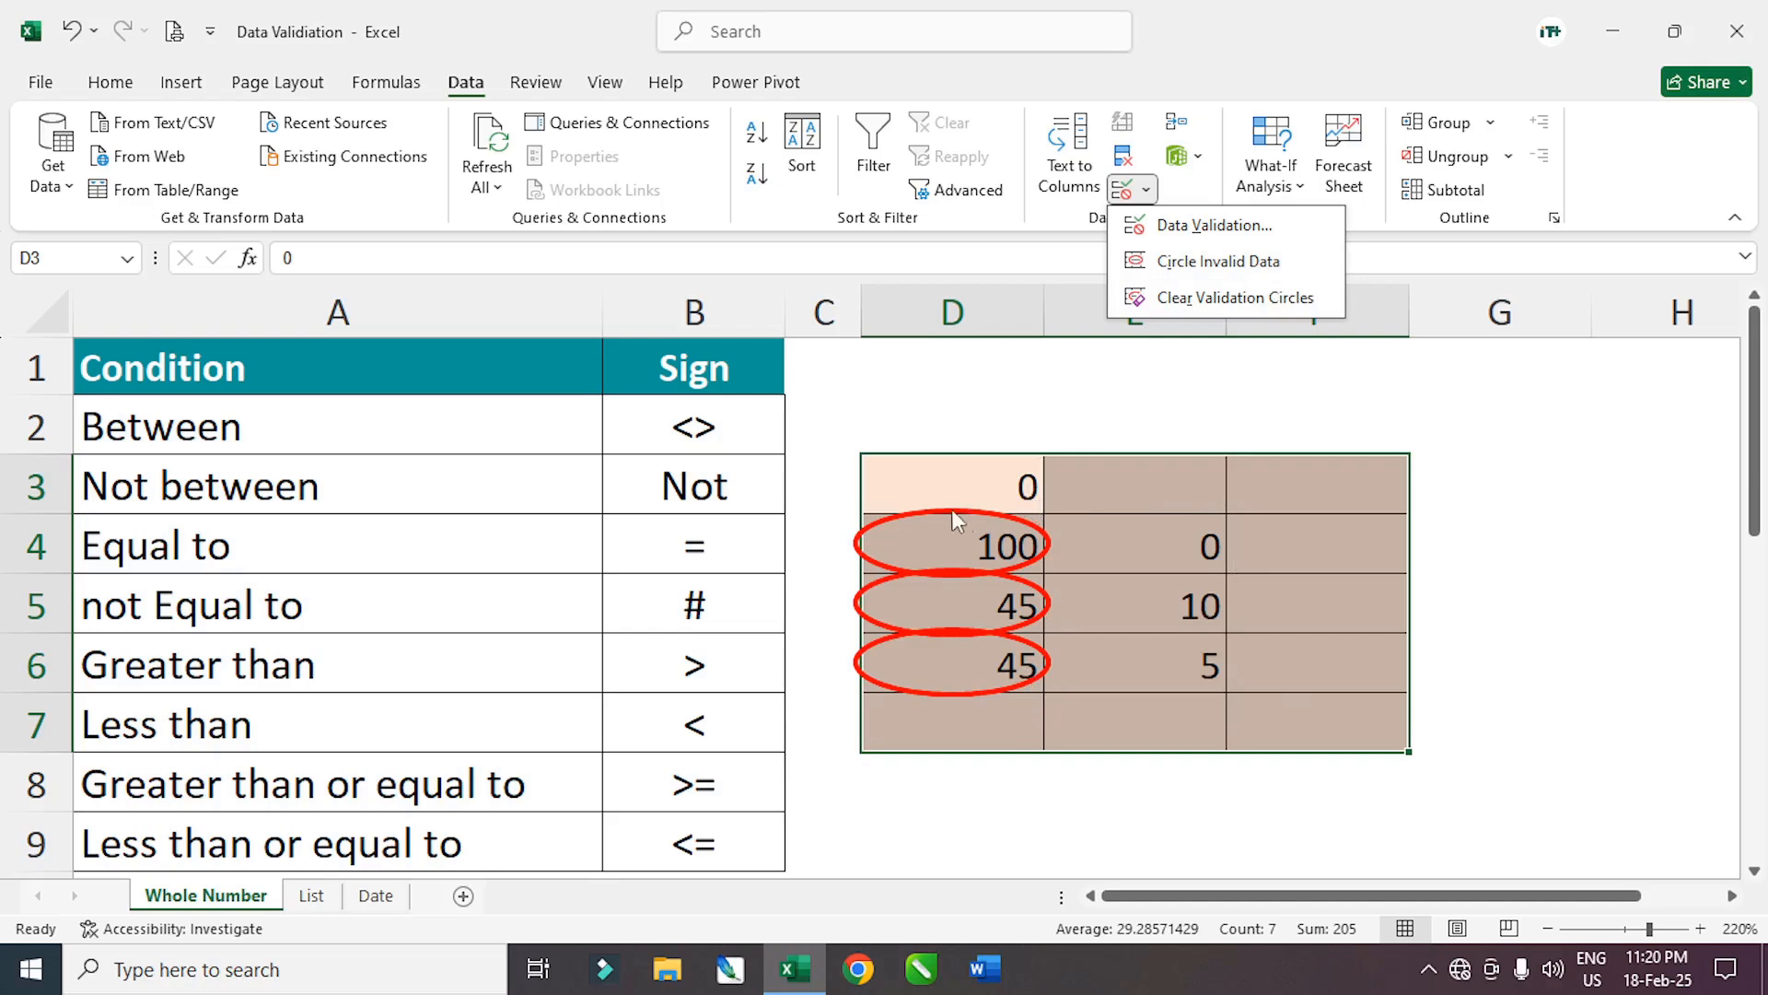
{"action": "key", "text": "Escape"}
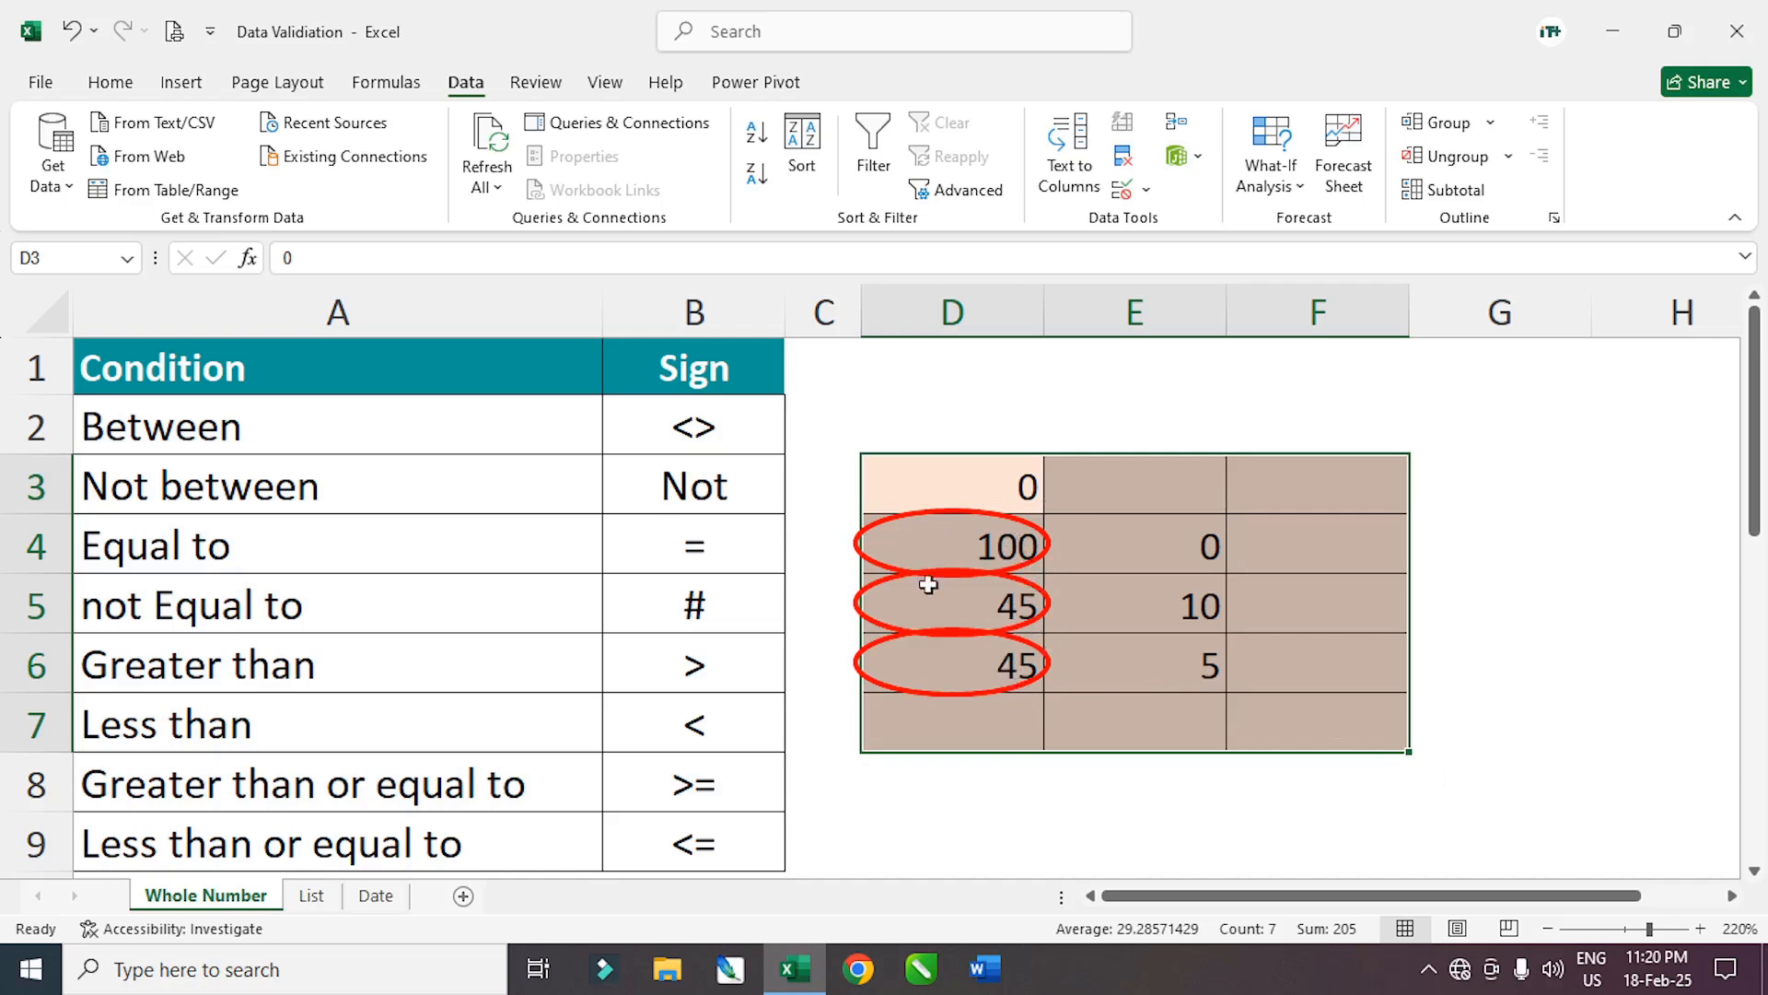
Replace D4:D6 with 9, 8 and 2, then select D3:F7
{"action": "left_click", "coordinate": [990, 548]}
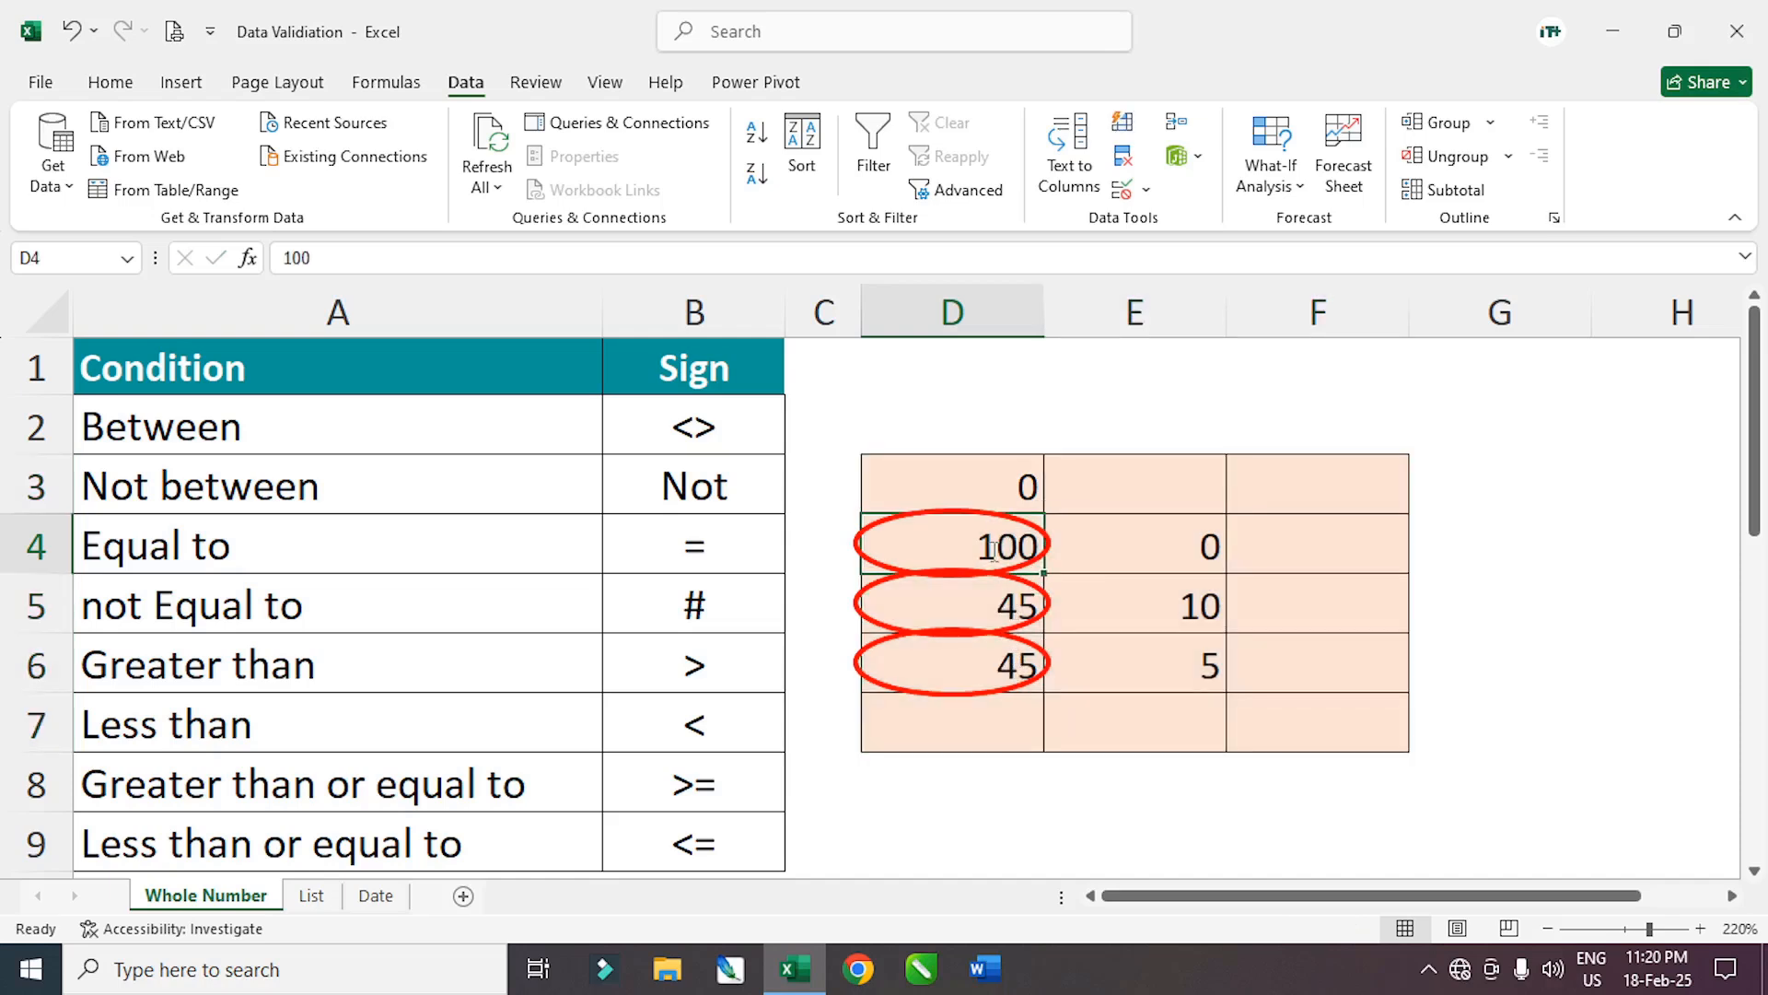
{"action": "type", "text": "9"}
{"action": "key", "text": "Return"}
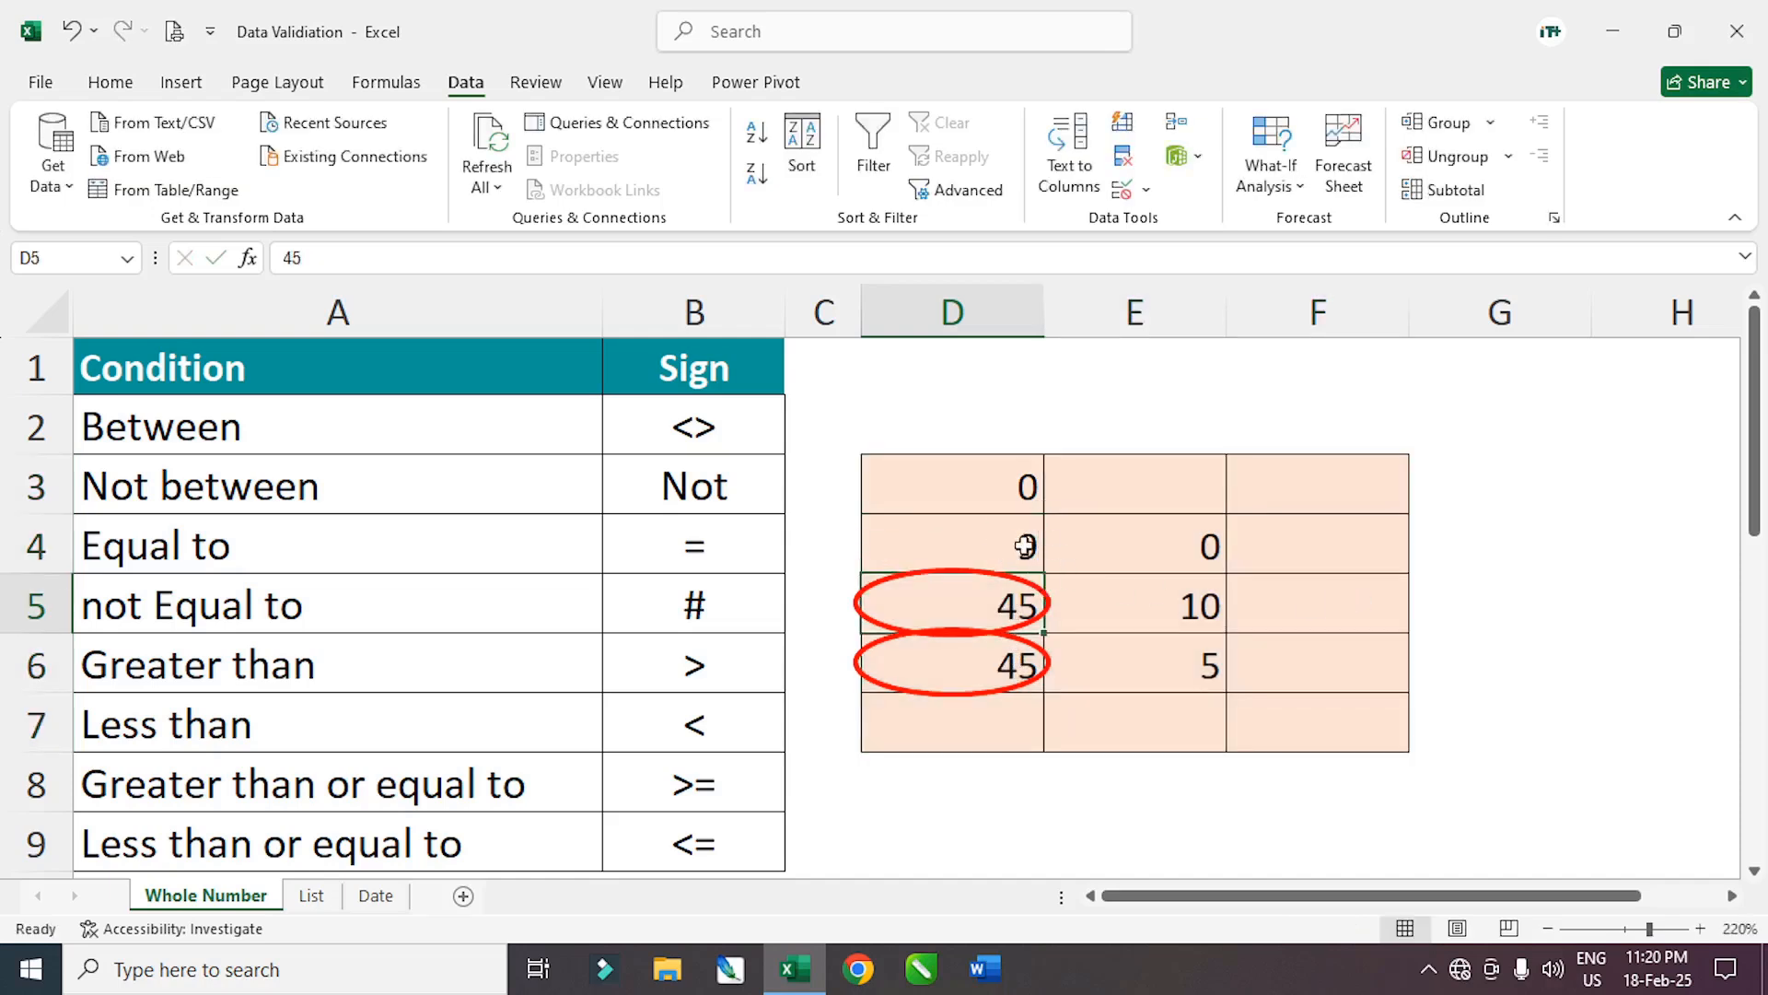
{"action": "type", "text": "8"}
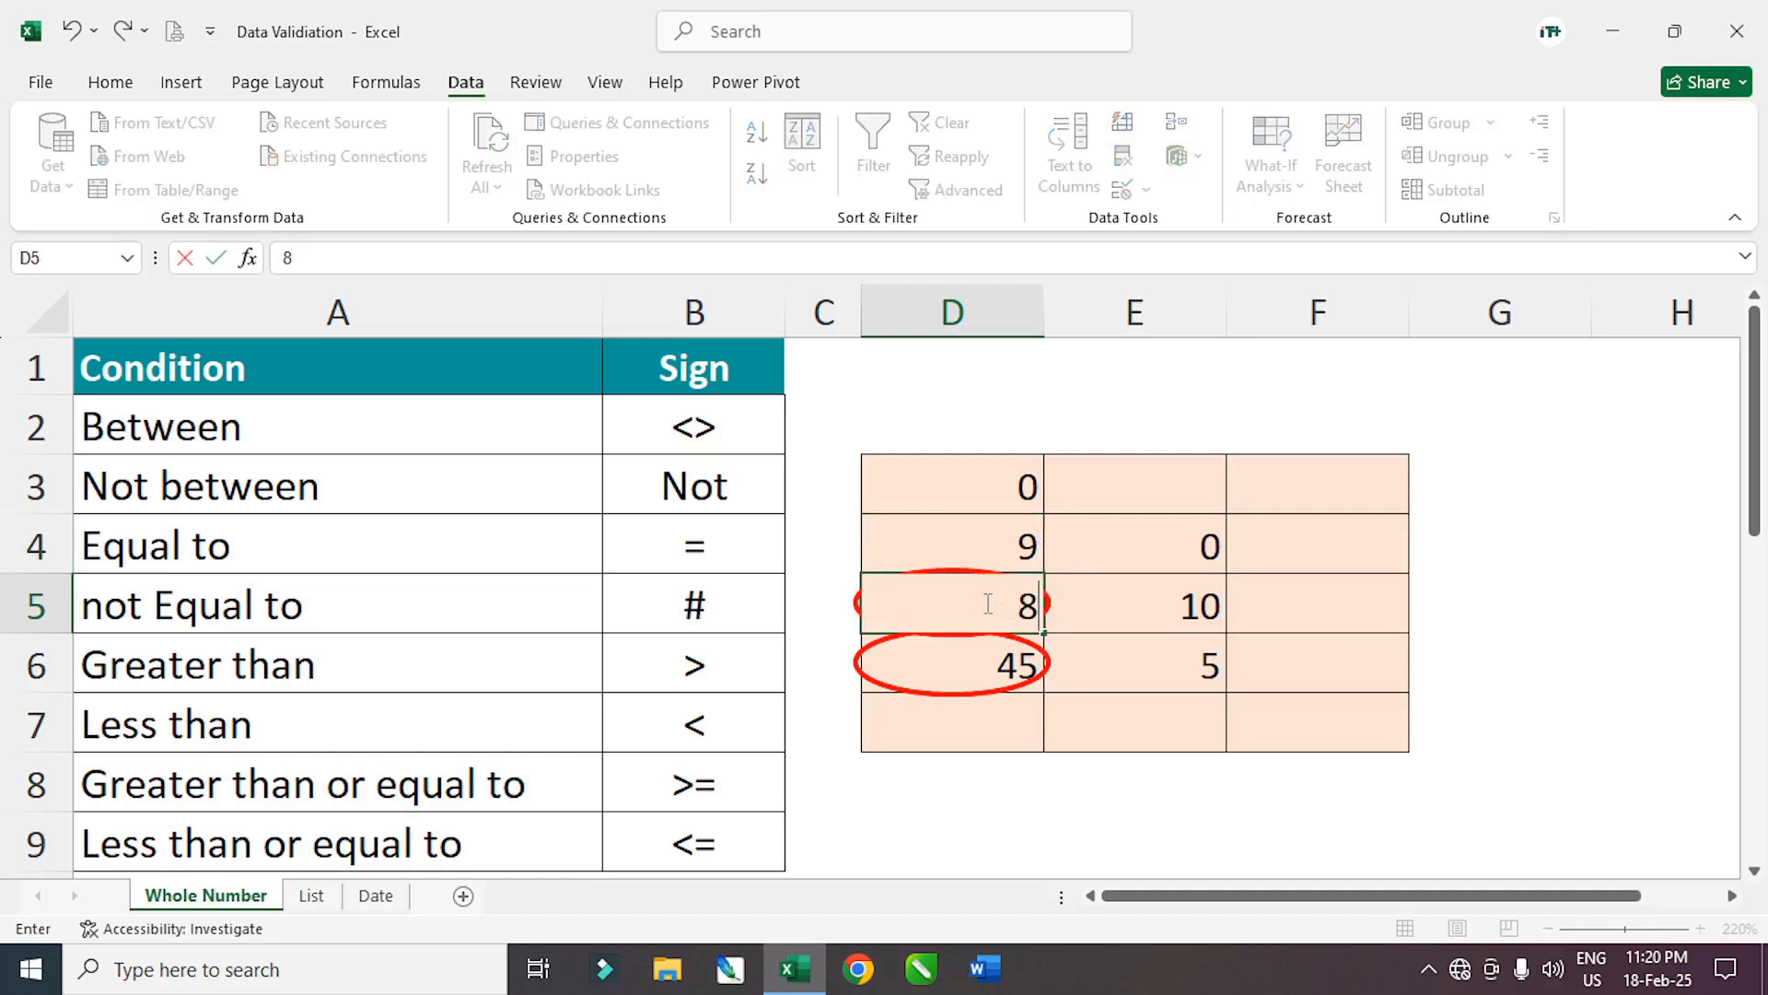
{"action": "key", "text": "Return"}
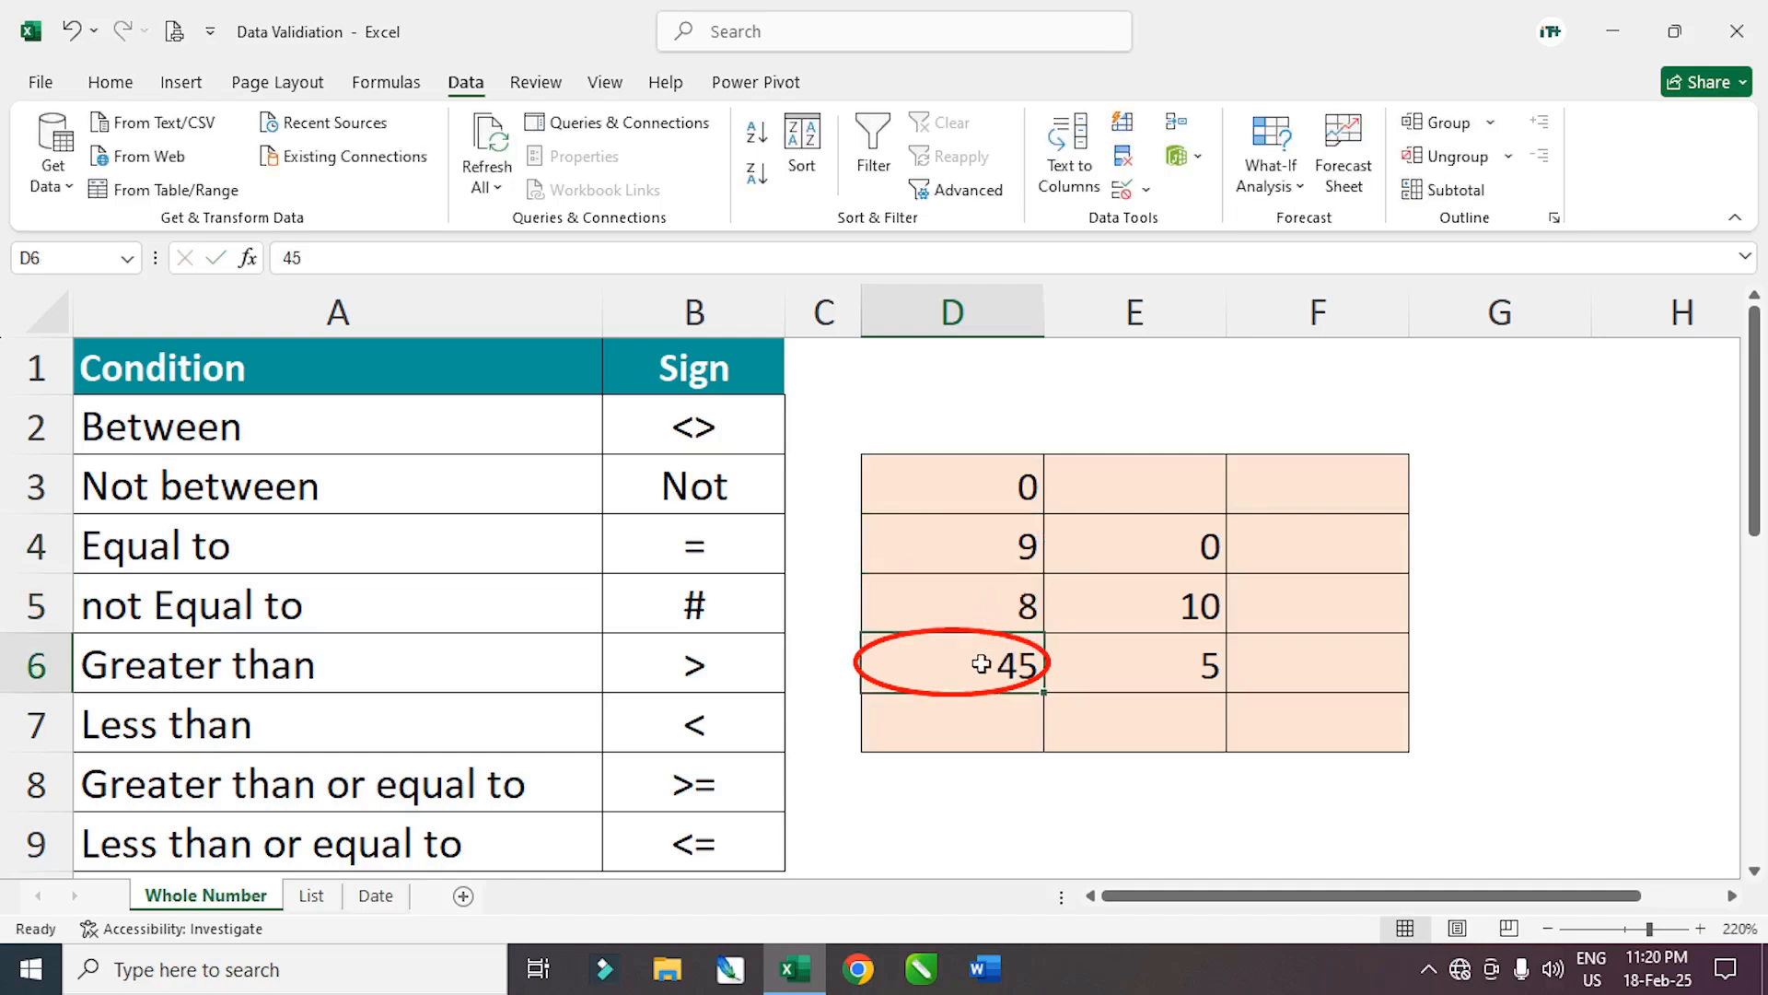
{"action": "type", "text": "2"}
{"action": "key", "text": "Return"}
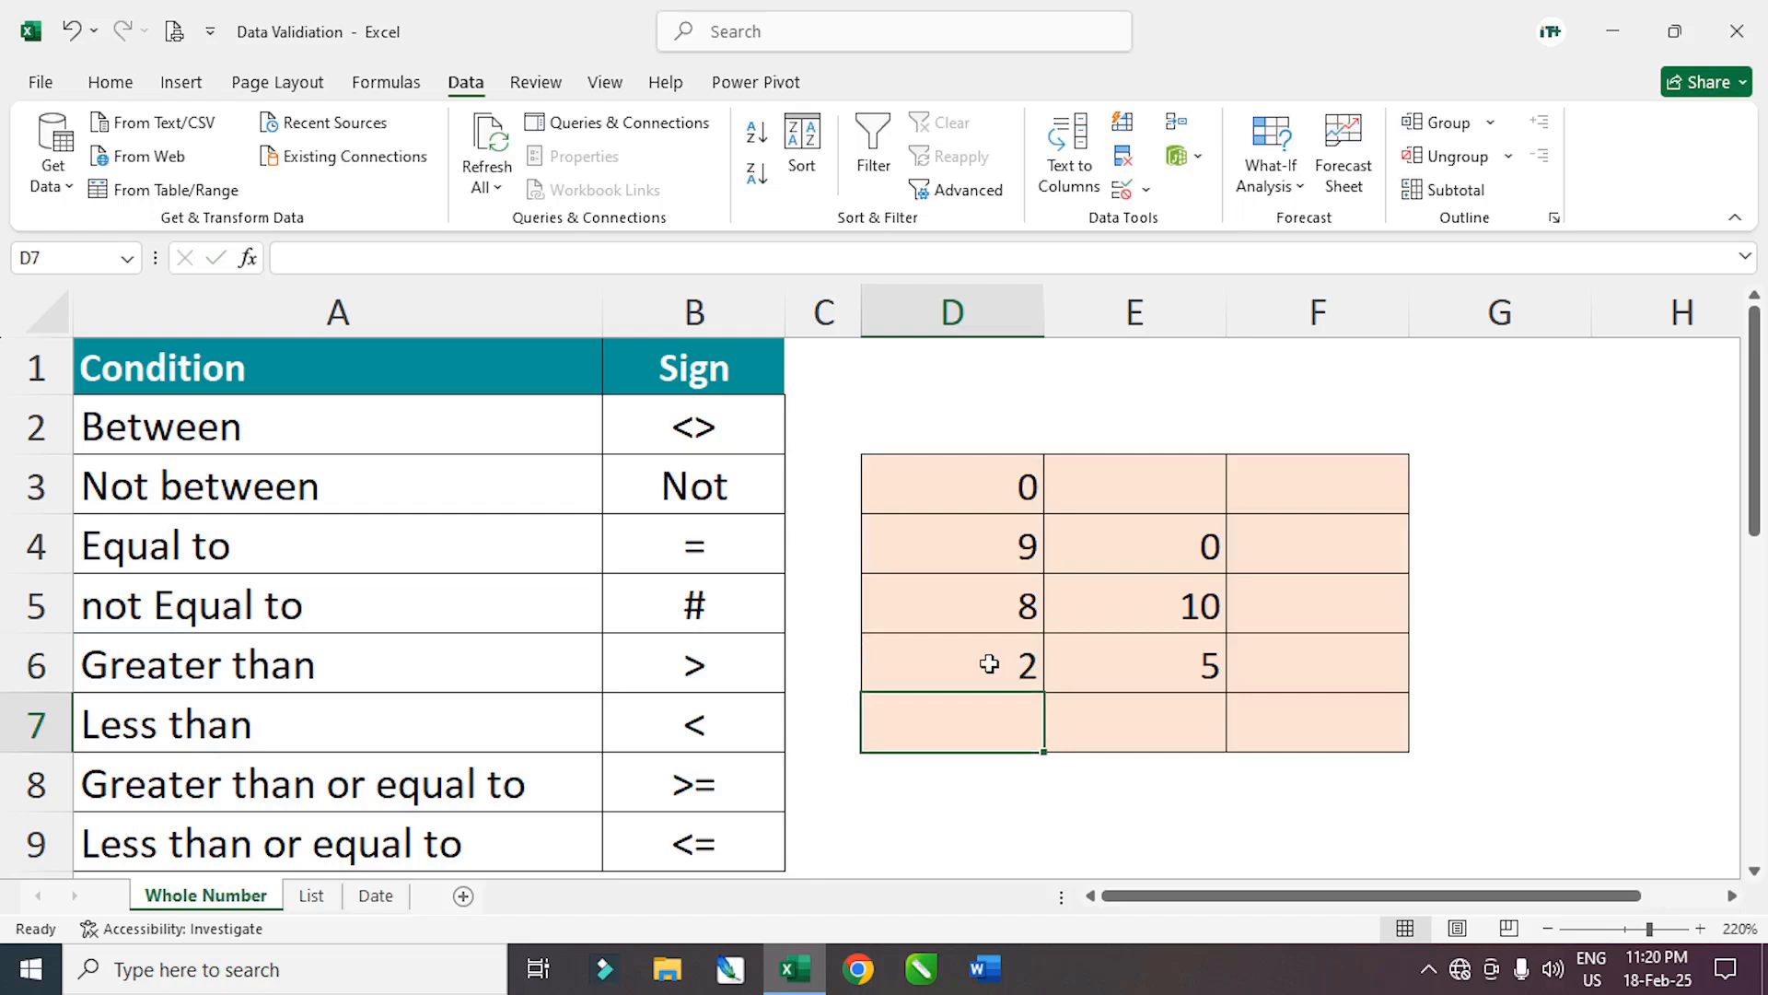
{"action": "left_click_drag", "start_coordinate": [931, 469], "coordinate": [1346, 734]}
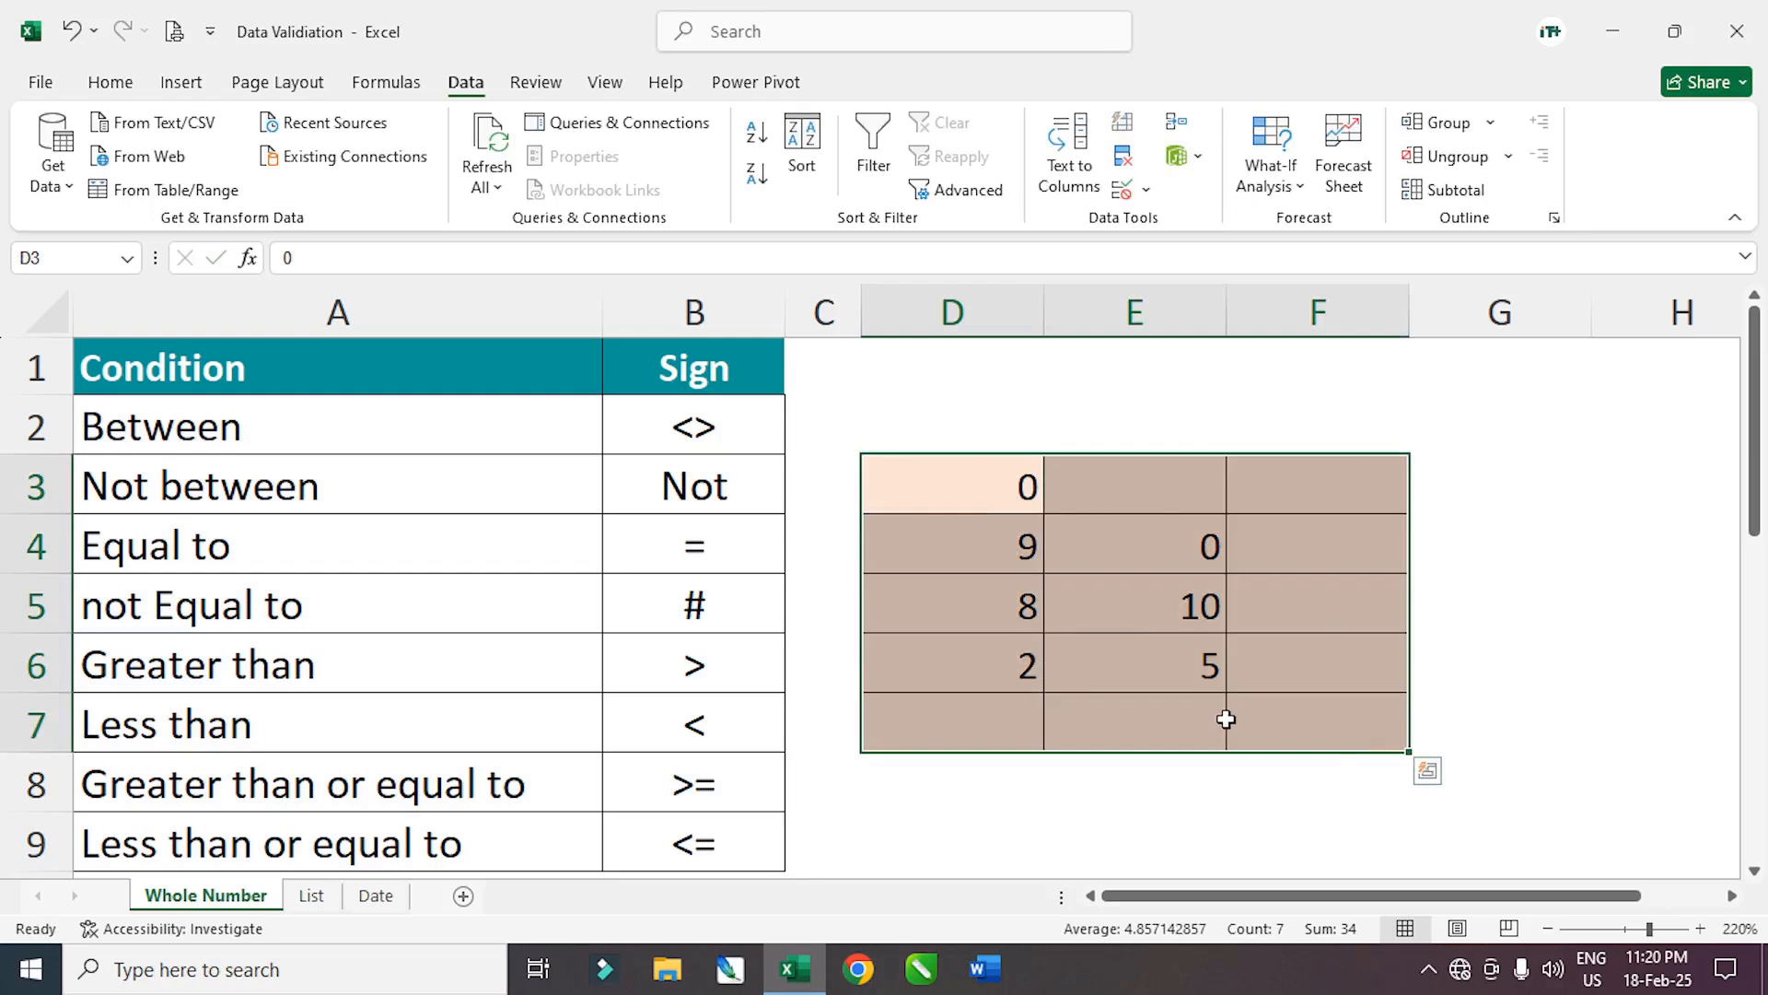
Open and cancel the D3:F7 validation settings, then delete all grid values
{"action": "left_click_drag", "start_coordinate": [947, 494], "coordinate": [1334, 731]}
{"action": "left_click", "coordinate": [1145, 190]}
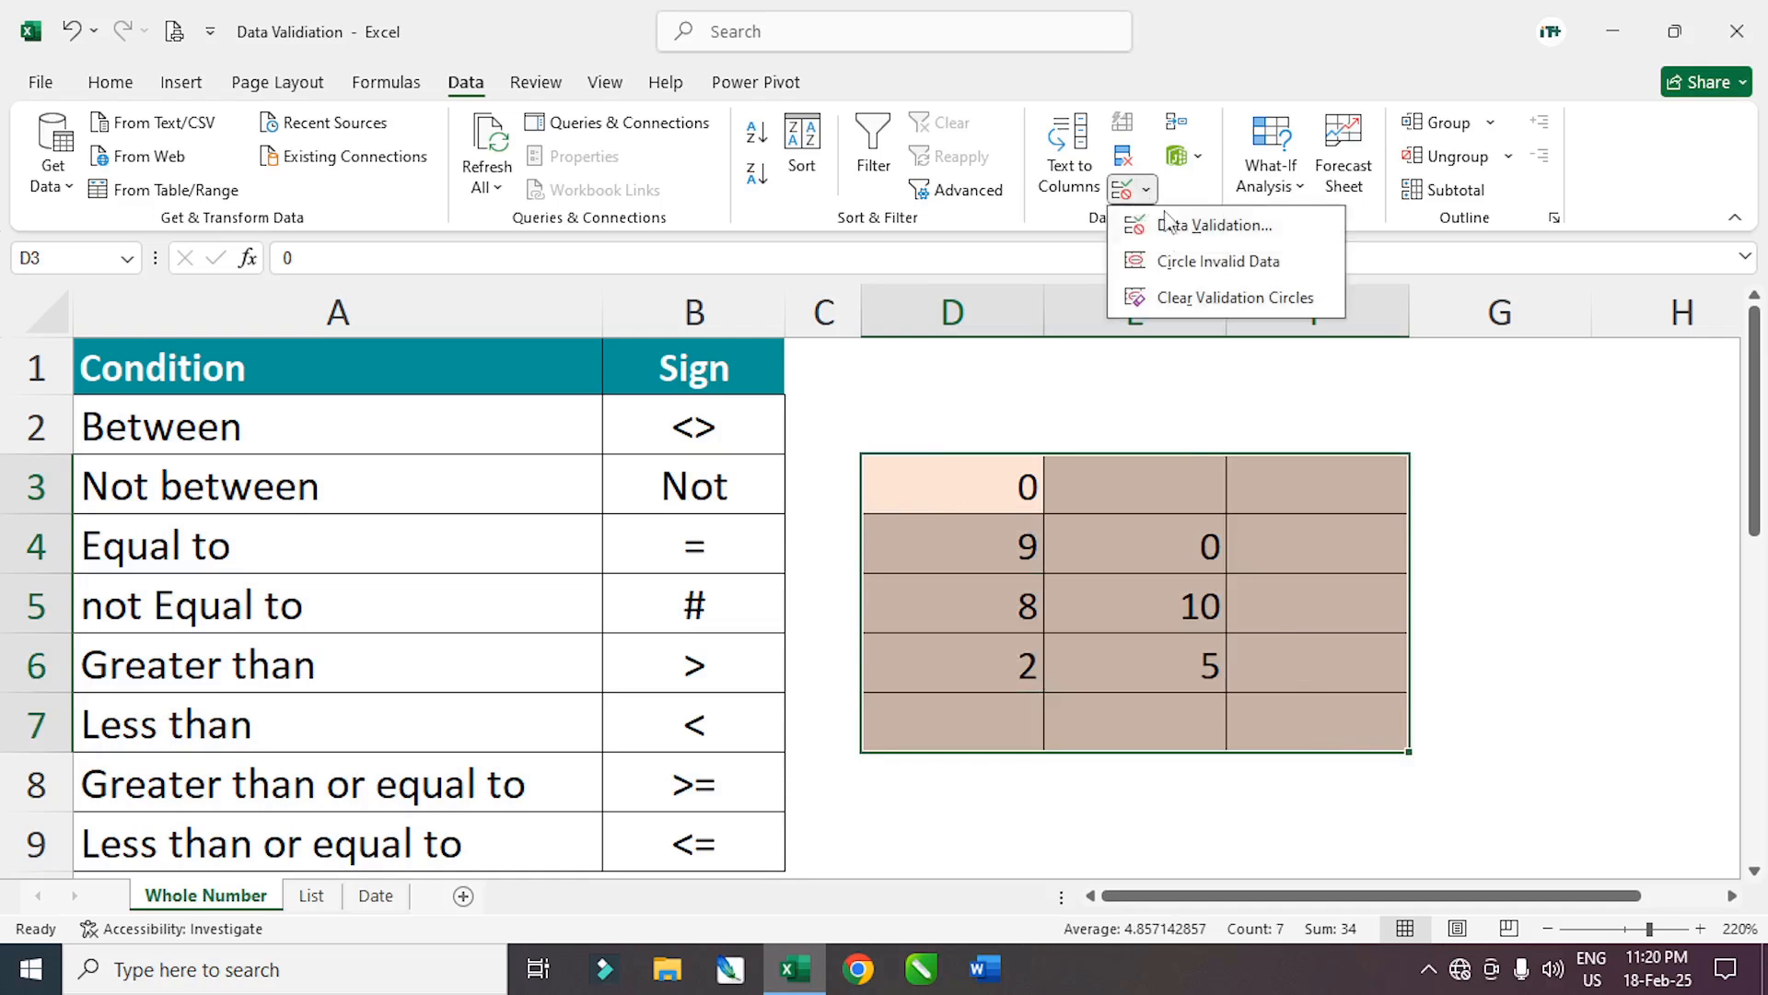
{"action": "left_click", "coordinate": [1207, 232]}
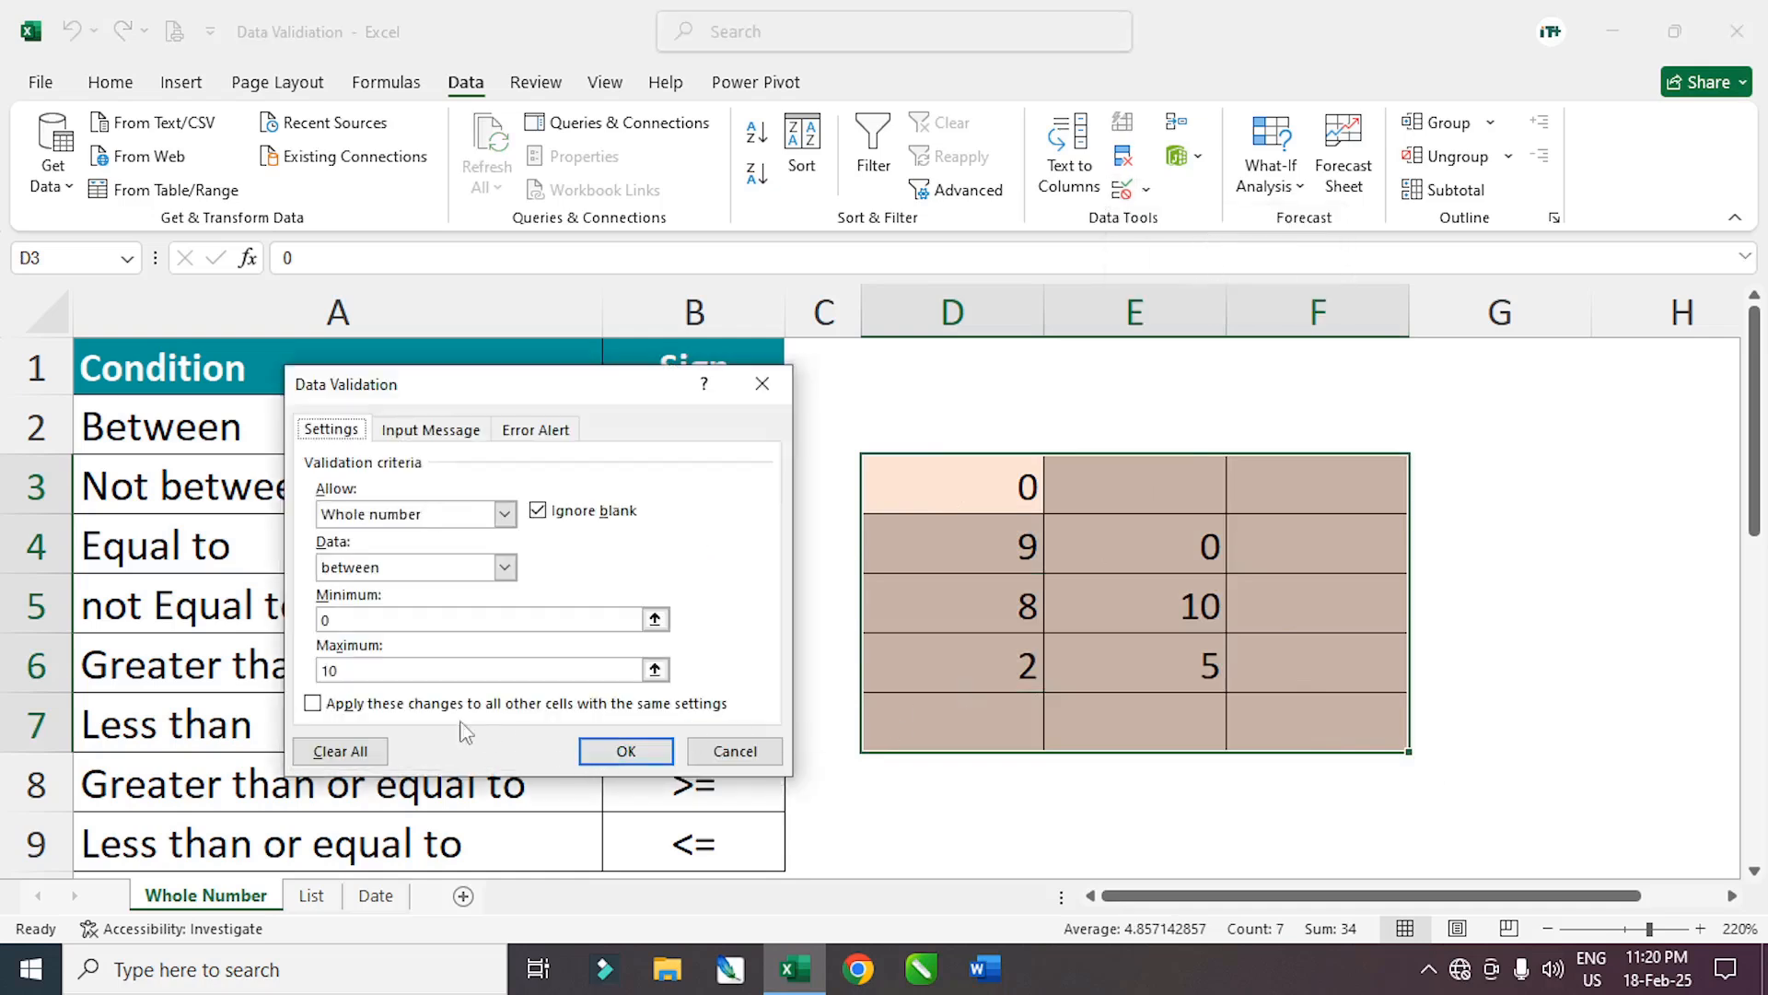
{"action": "left_click", "coordinate": [334, 753]}
{"action": "left_click_drag", "start_coordinate": [466, 394], "coordinate": [939, 362]}
{"action": "left_click", "coordinate": [1198, 740]}
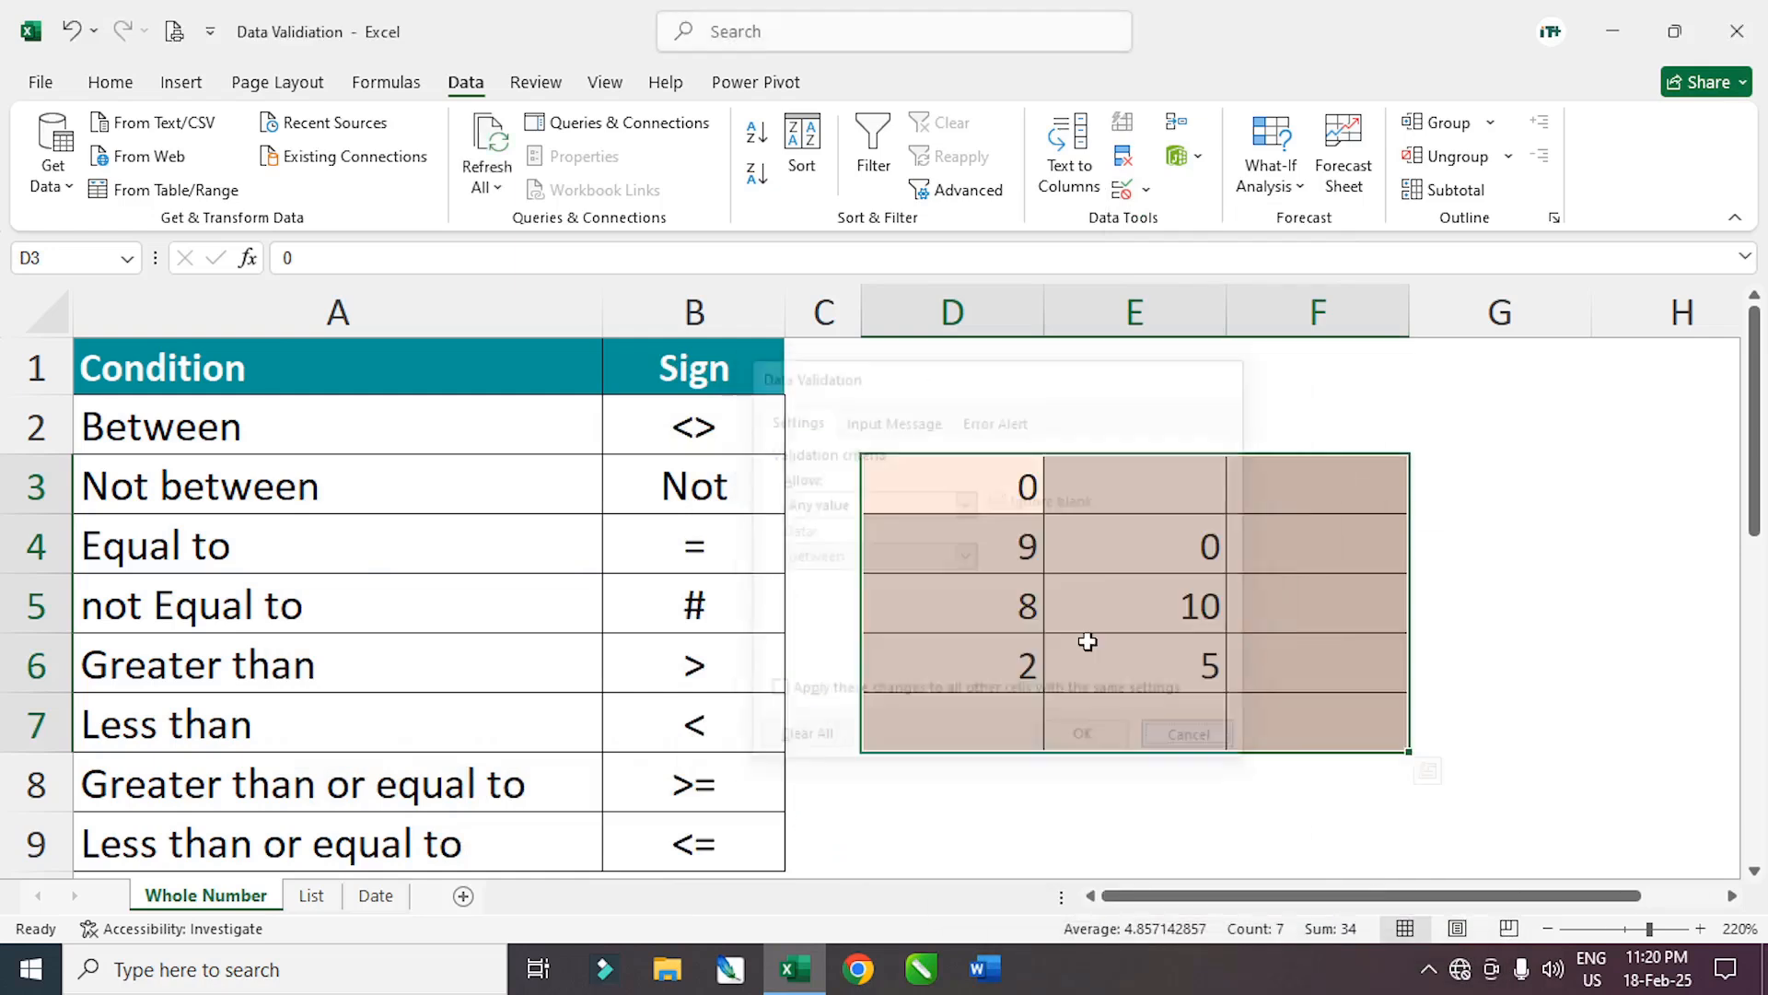
{"action": "key", "text": "Delete"}
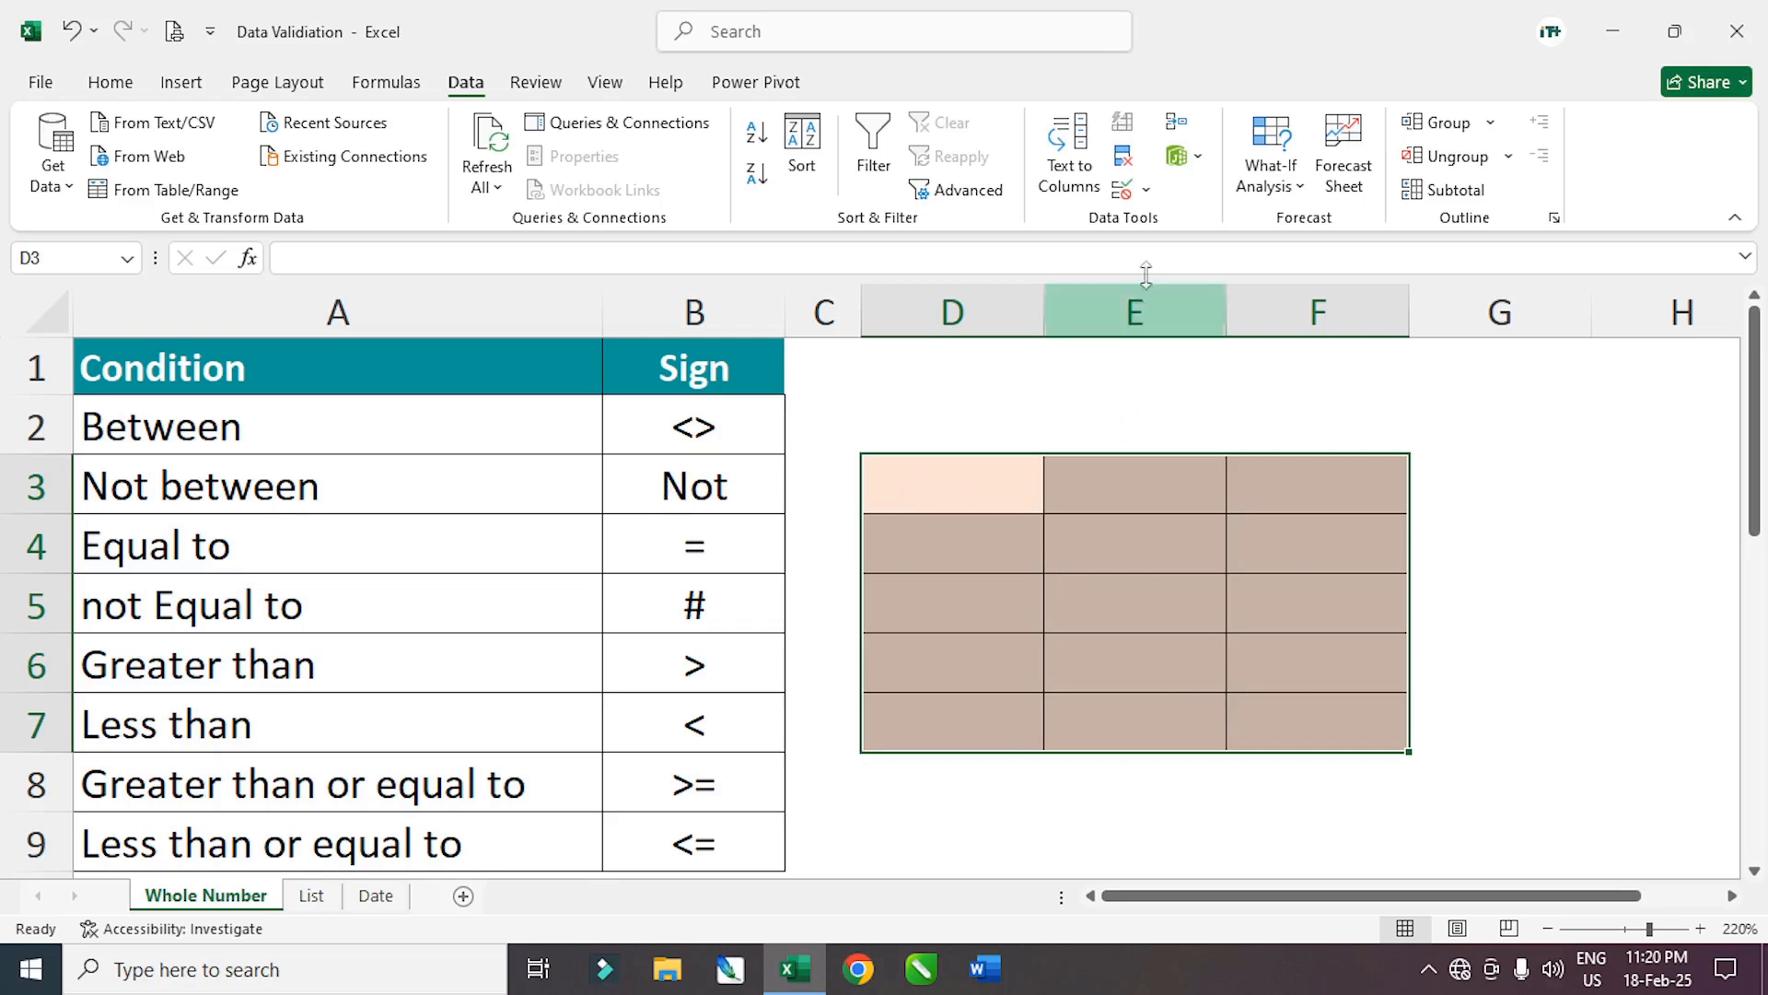
Set the D3:F7 rule to whole numbers not between 50 and 100
{"action": "left_click", "coordinate": [1146, 190]}
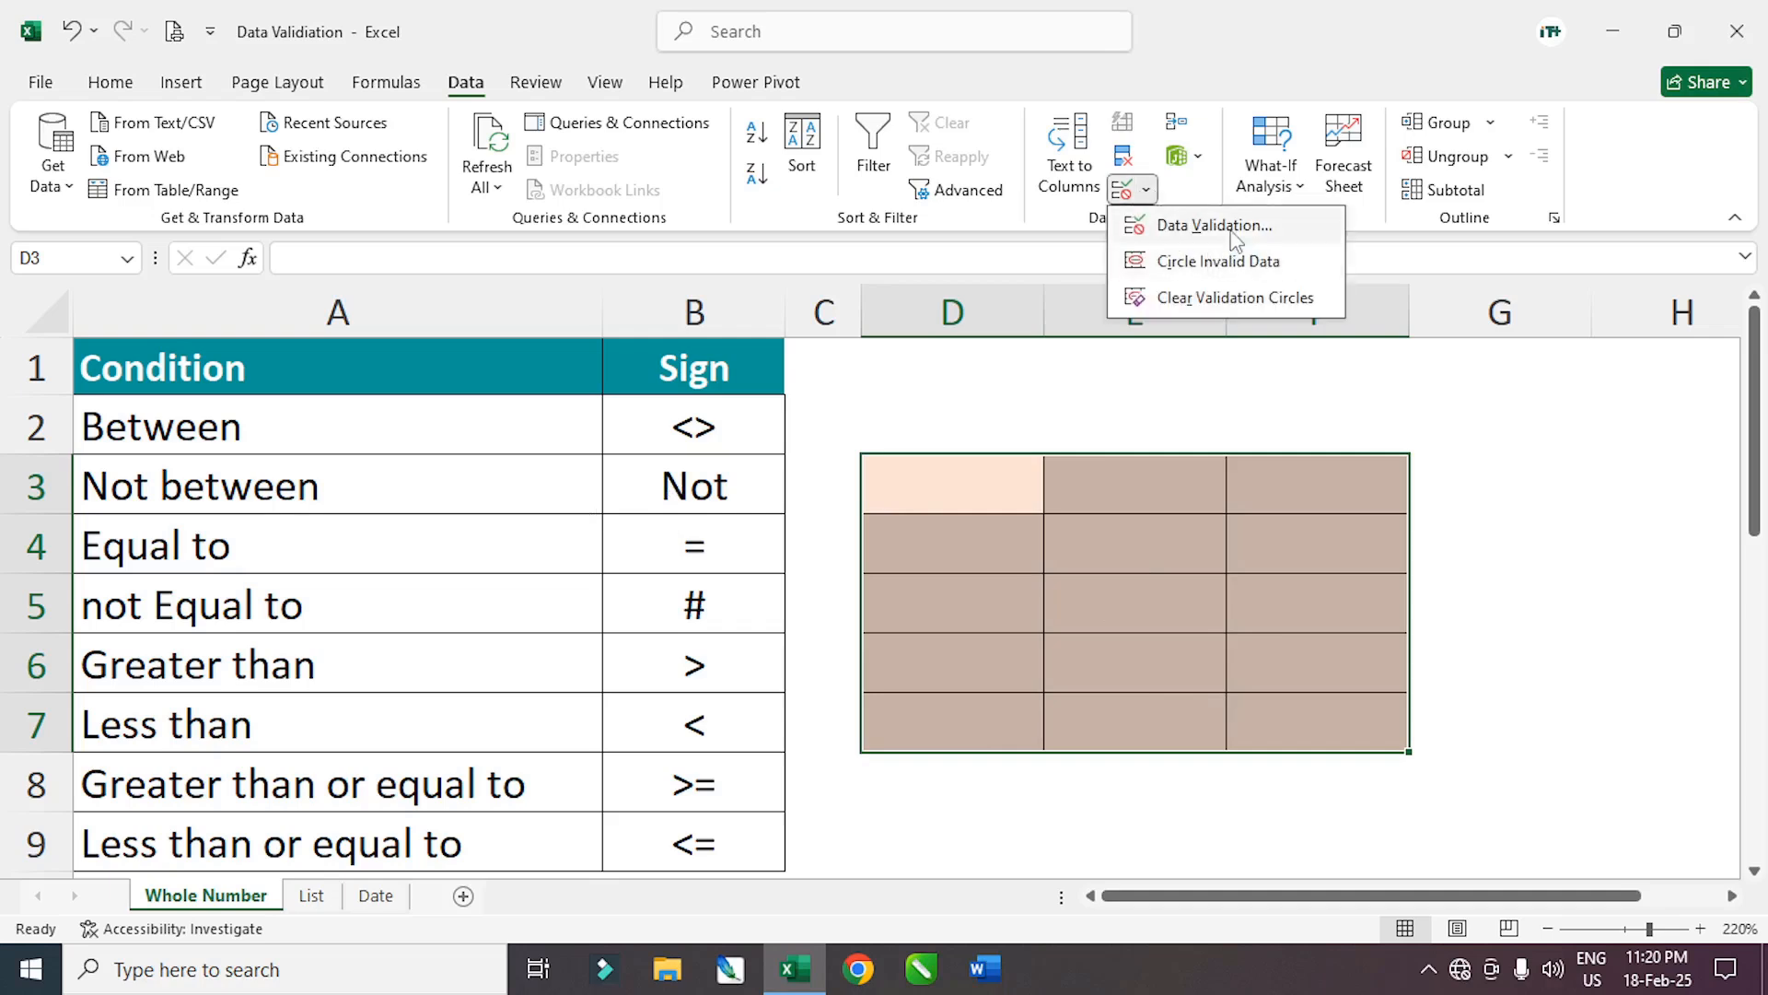
{"action": "left_click", "coordinate": [1233, 235]}
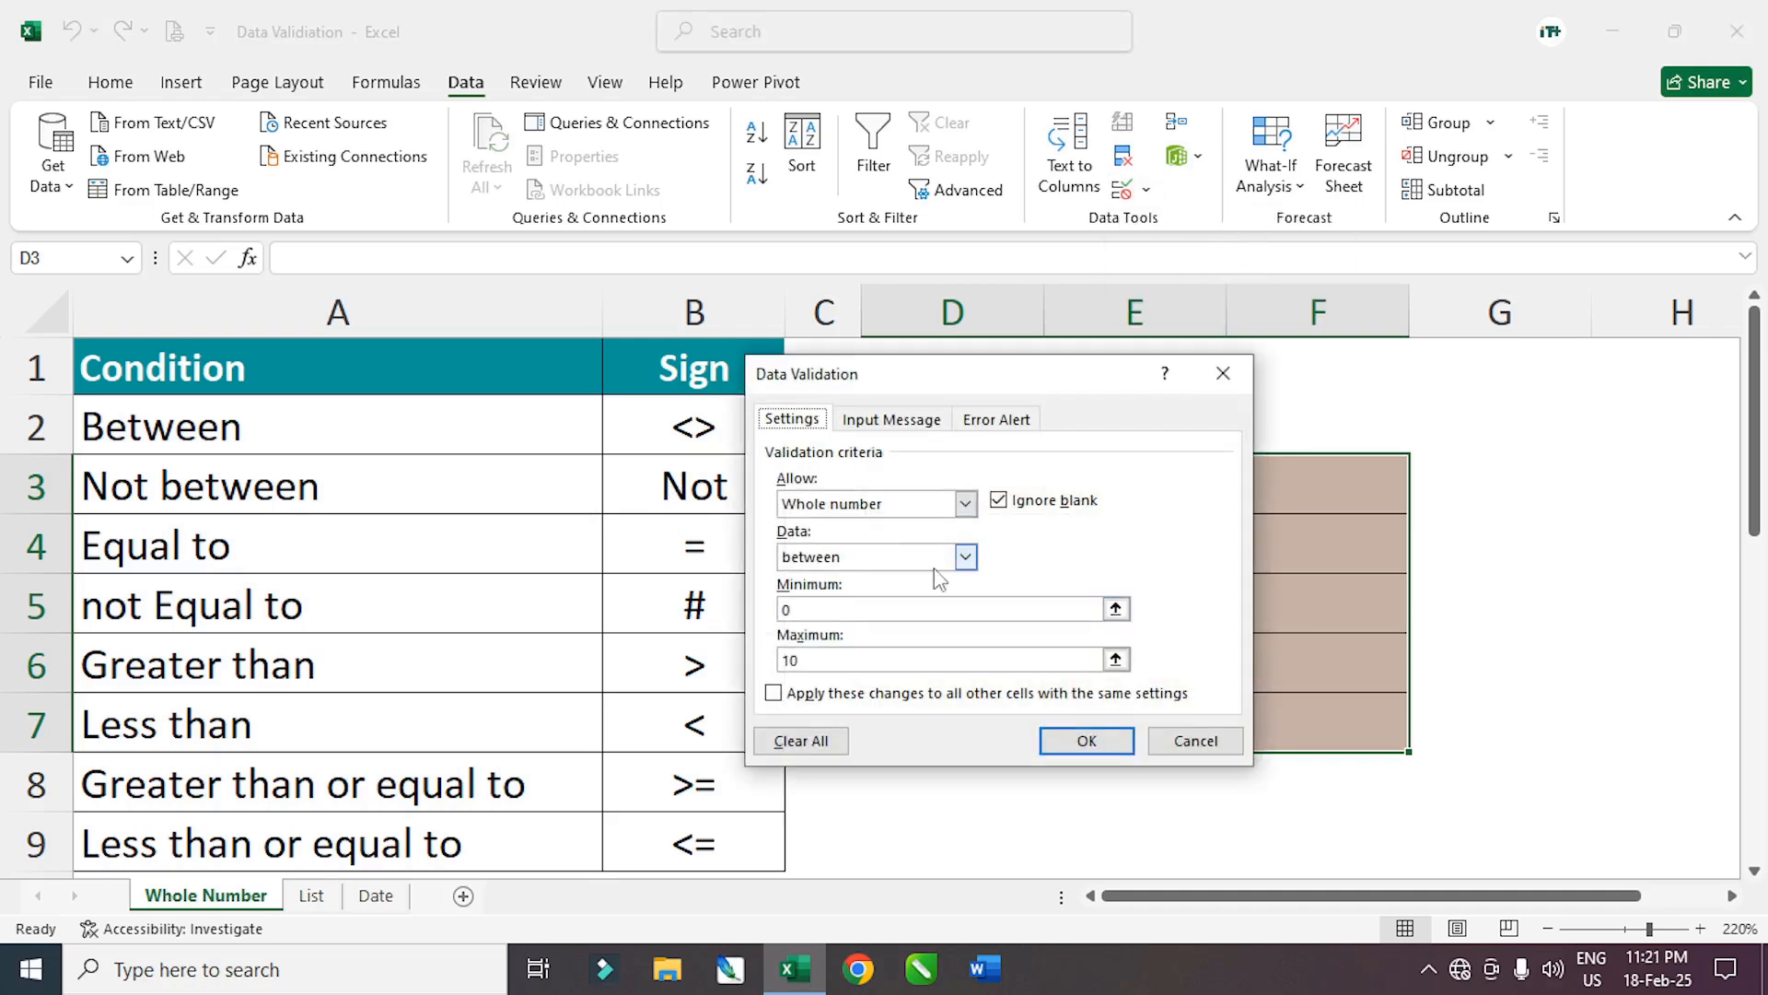
{"action": "left_click", "coordinate": [963, 558]}
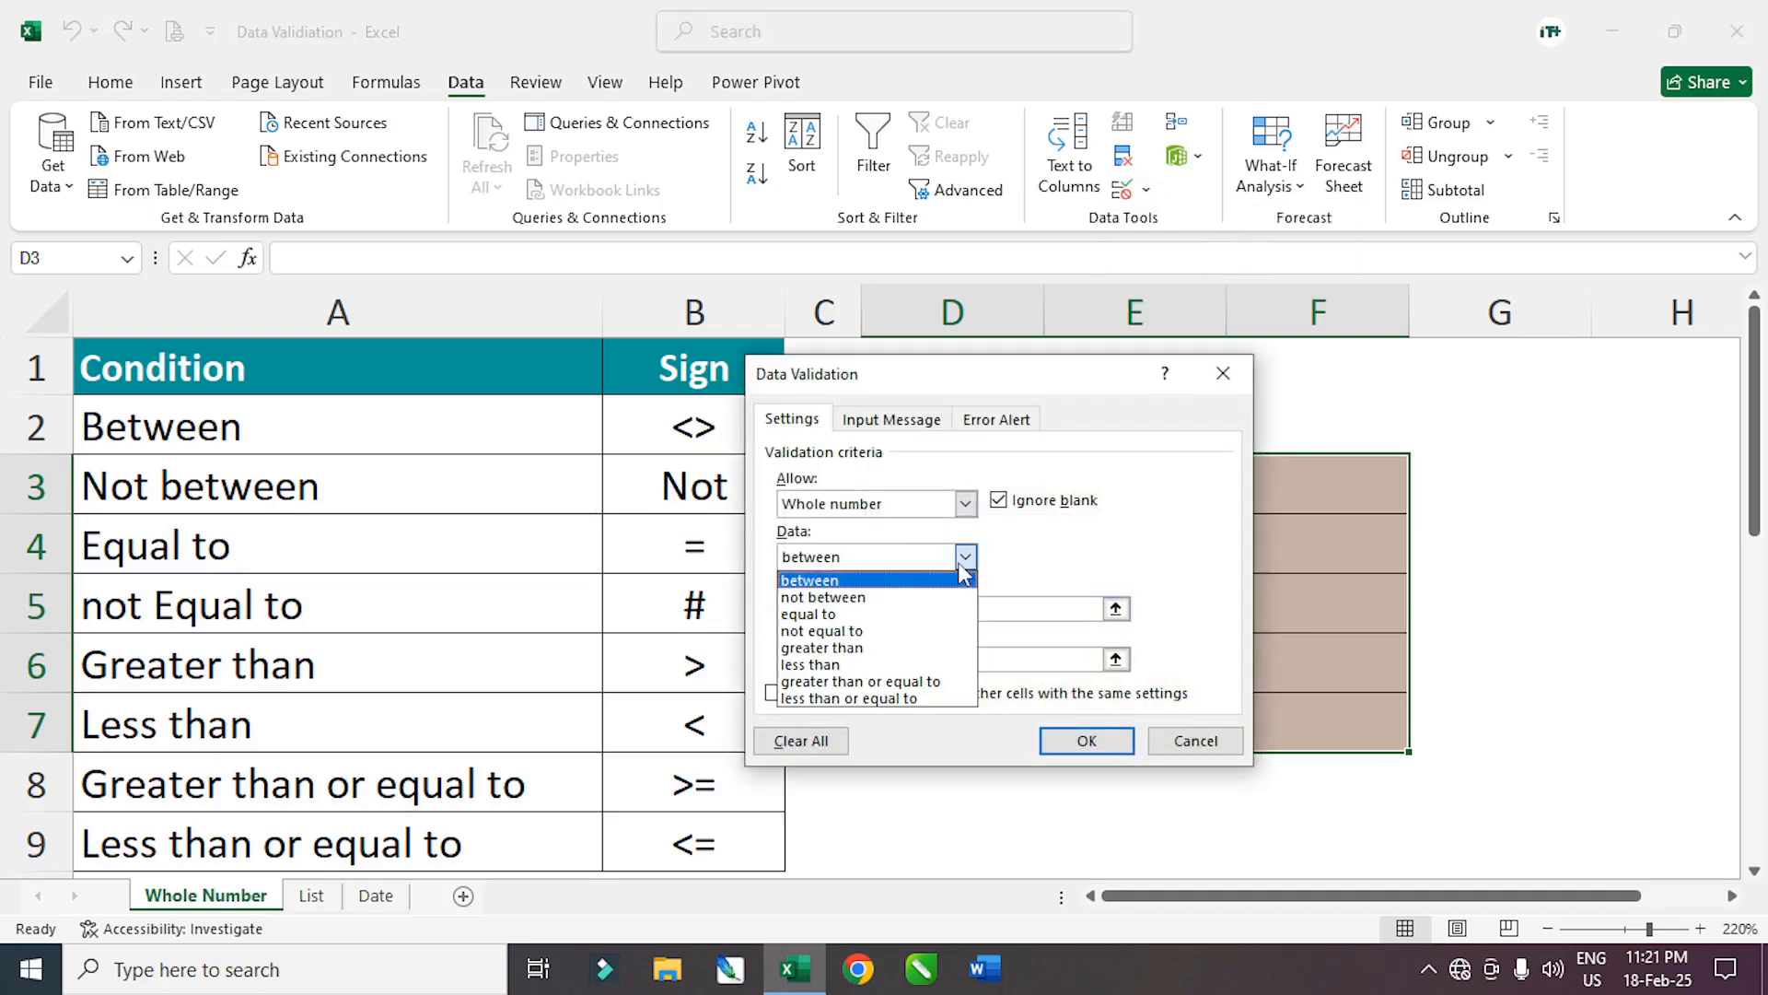
{"action": "left_click", "coordinate": [871, 598]}
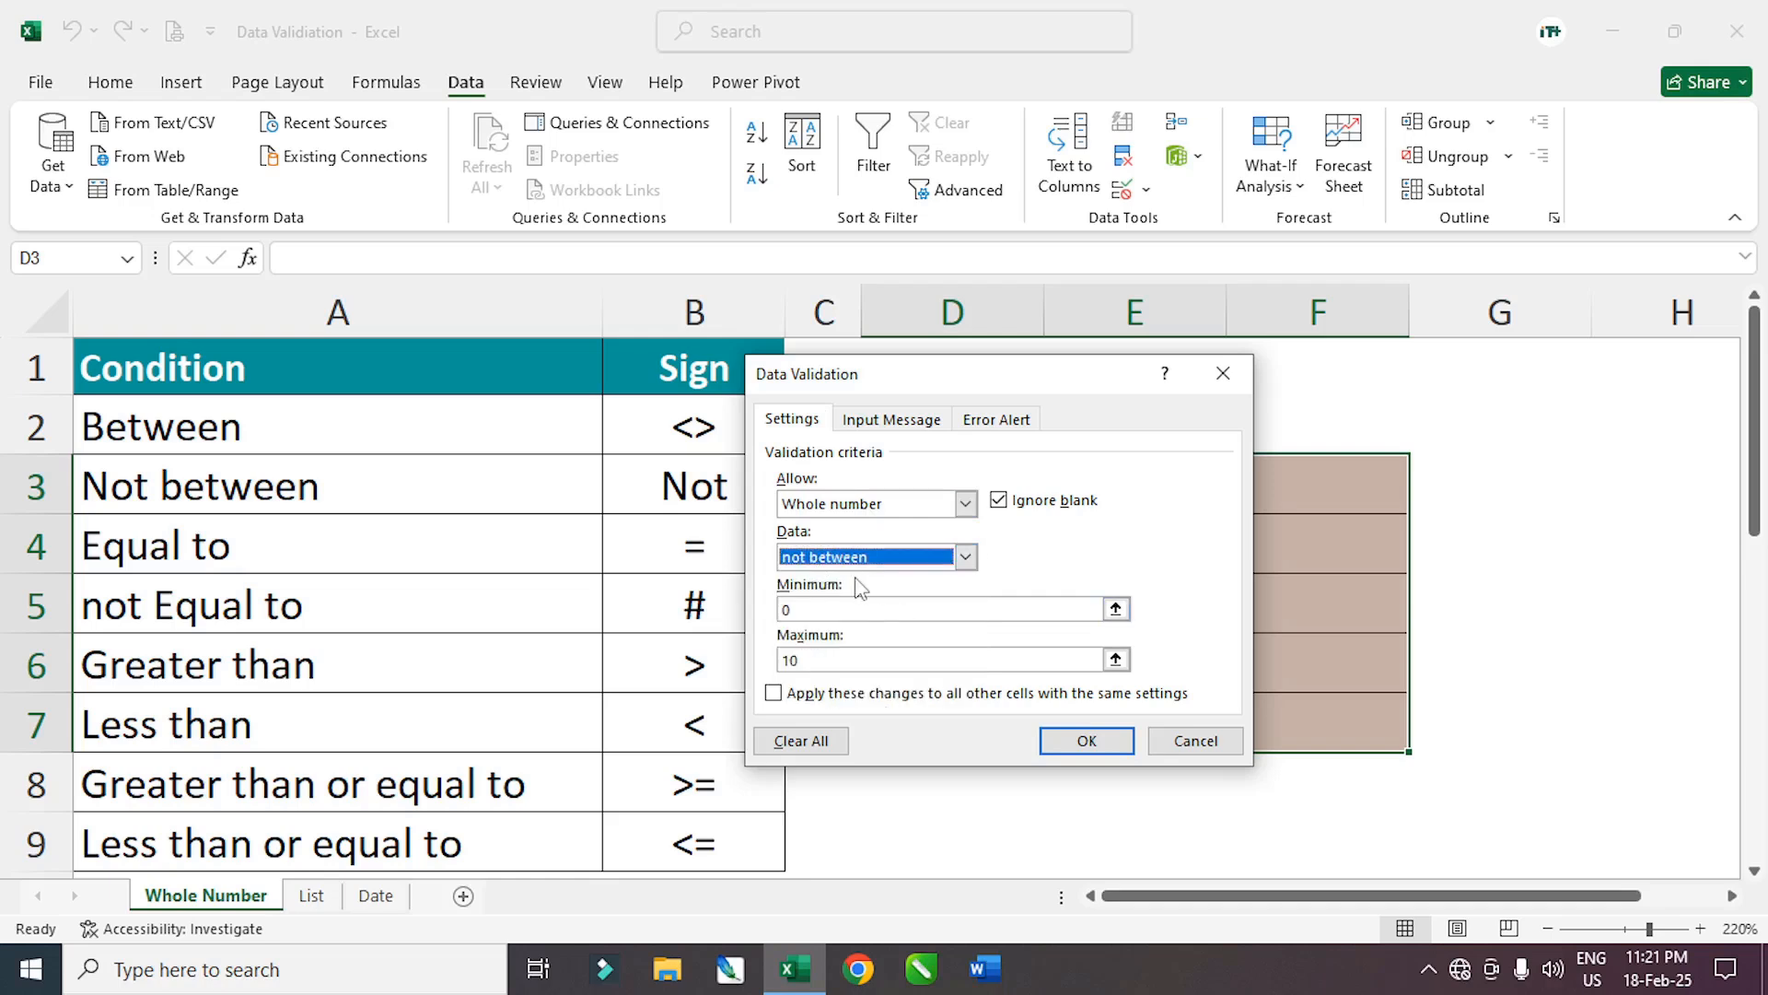
{"action": "left_click_drag", "start_coordinate": [894, 375], "coordinate": [956, 417]}
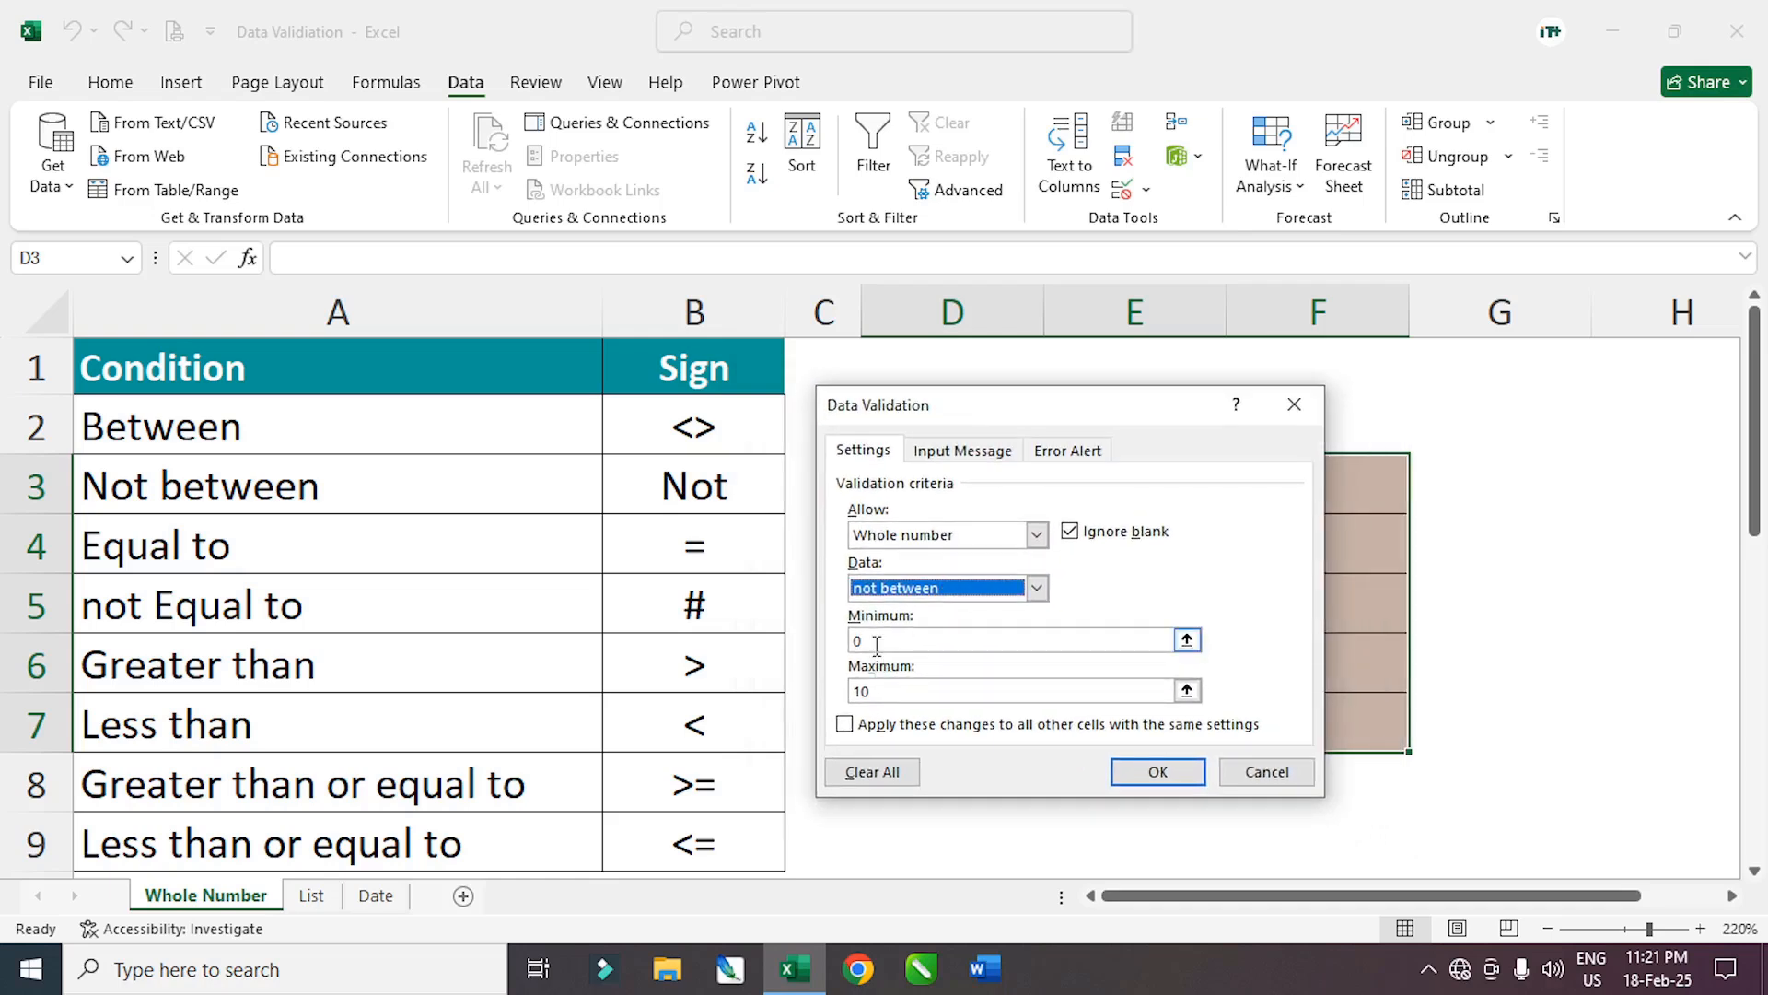
{"action": "left_click", "coordinate": [875, 641]}
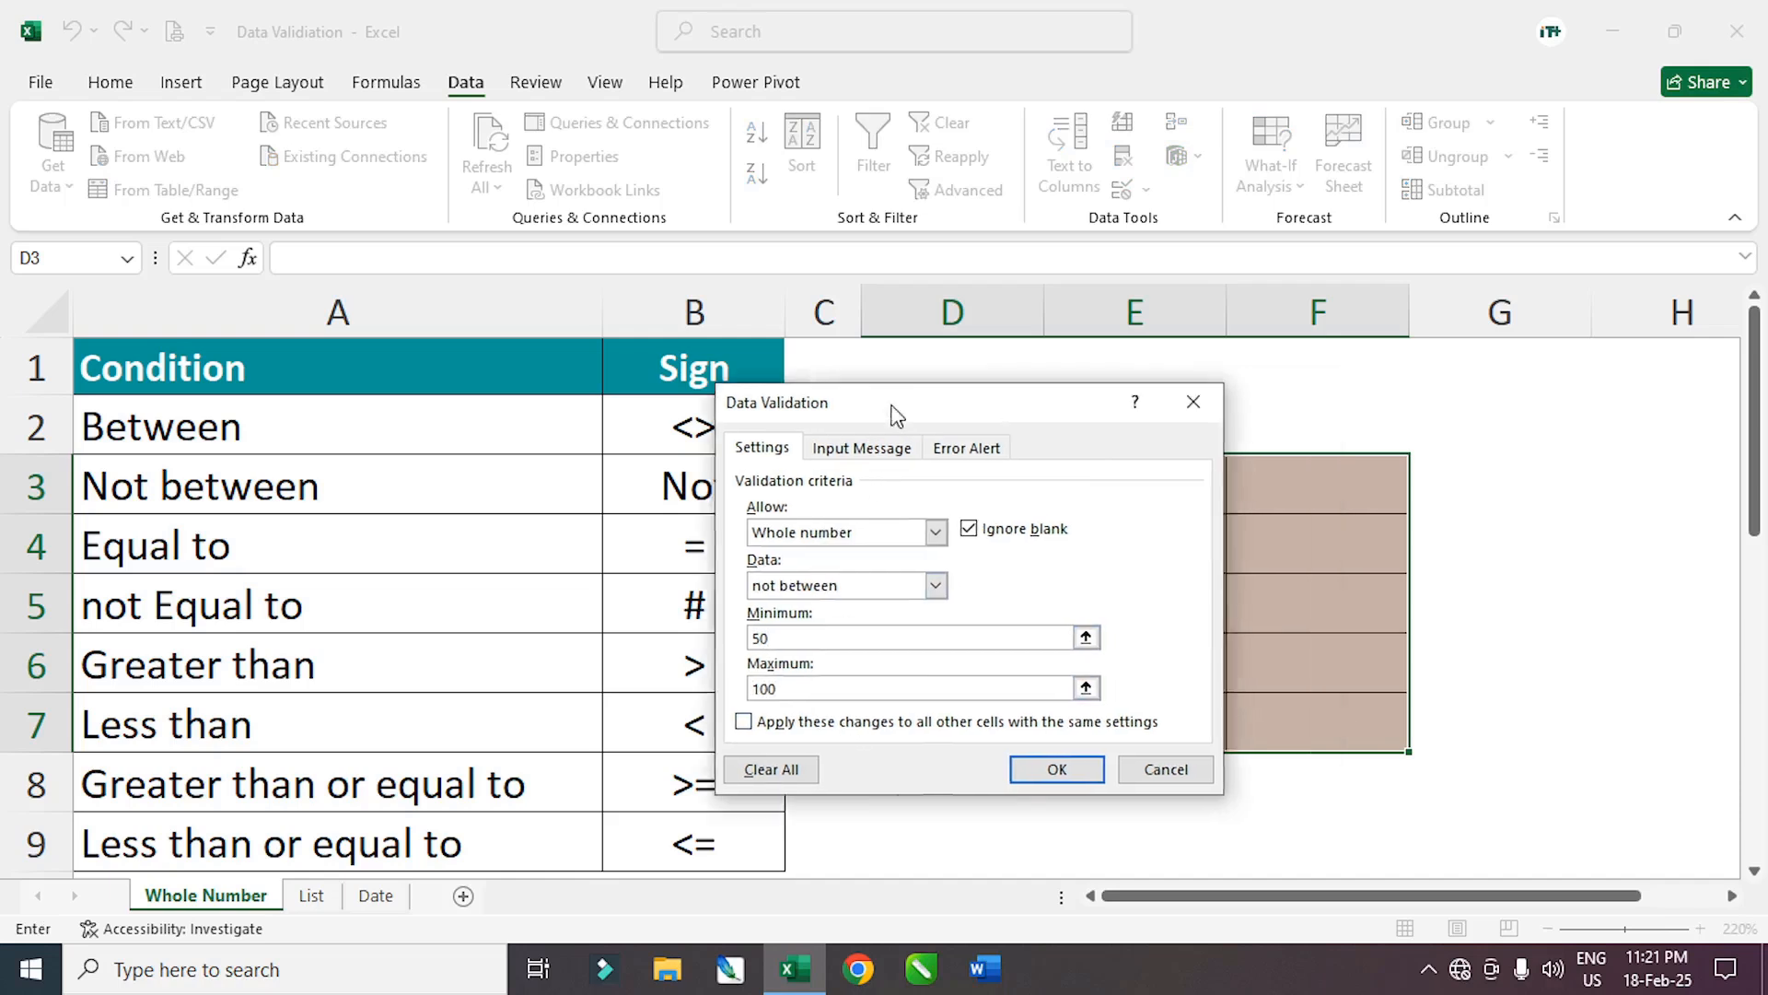
{"action": "left_click_drag", "start_coordinate": [891, 414], "coordinate": [409, 459]}
{"action": "left_click_drag", "start_coordinate": [1204, 657], "coordinate": [1142, 598]}
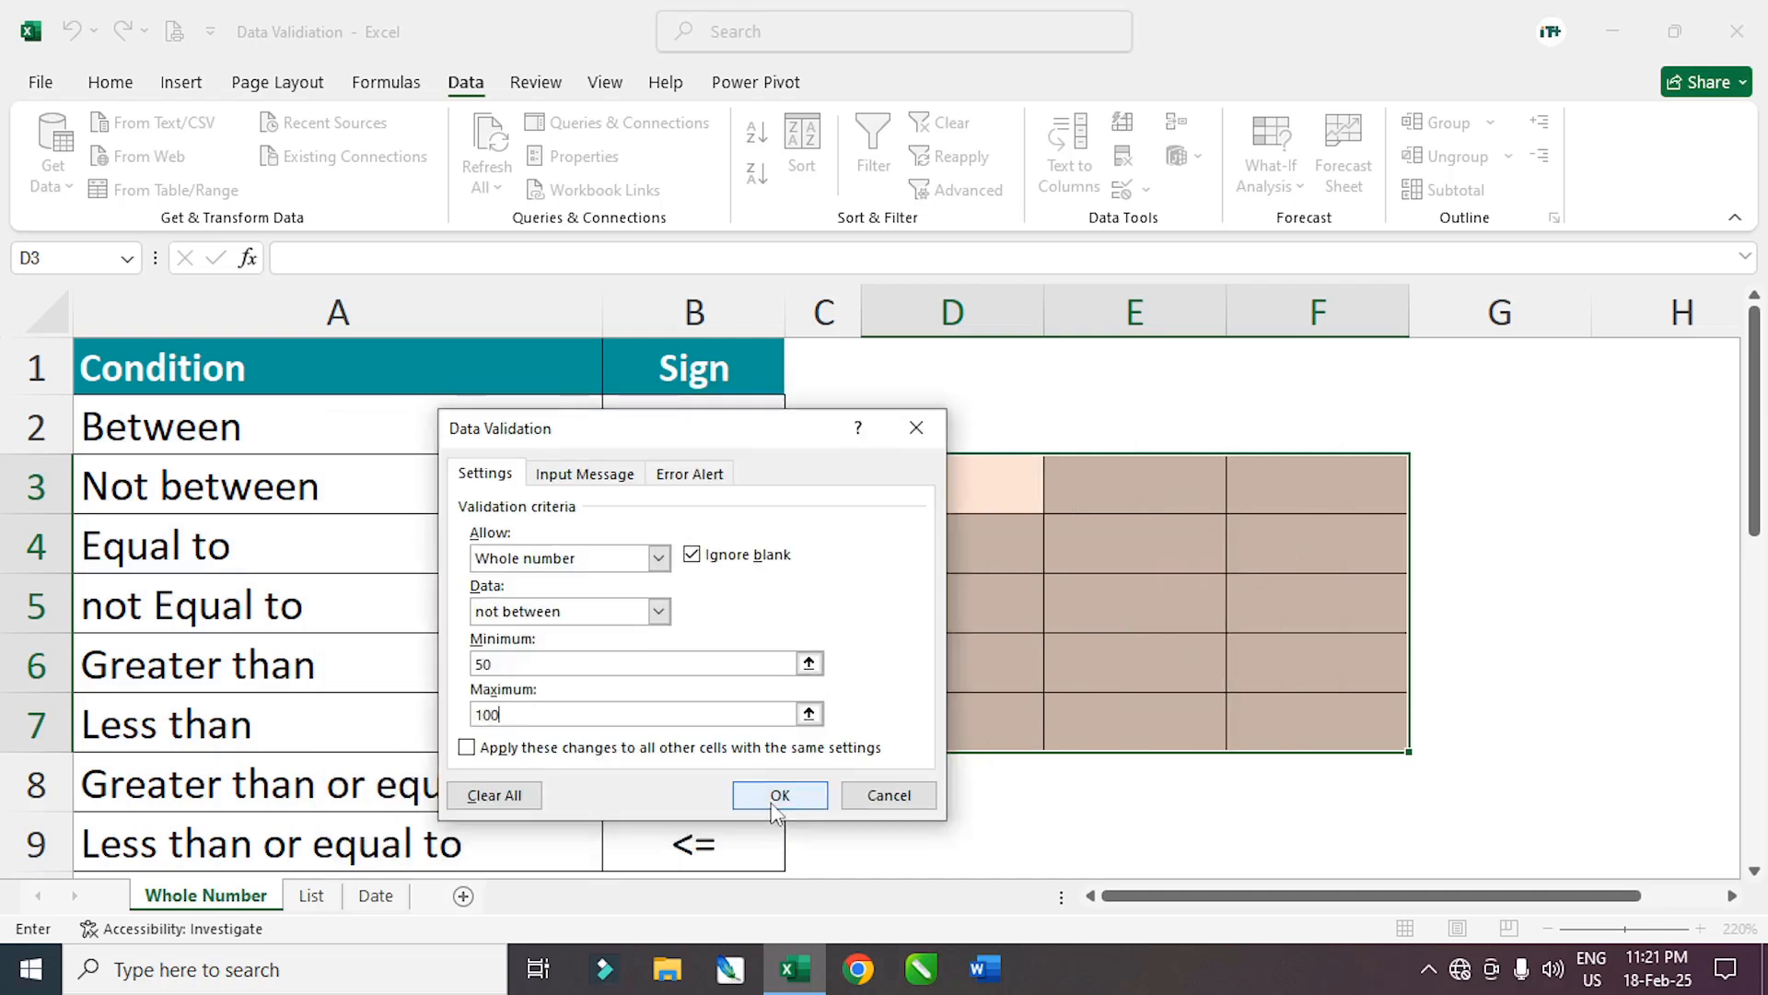
{"action": "left_click", "coordinate": [775, 809]}
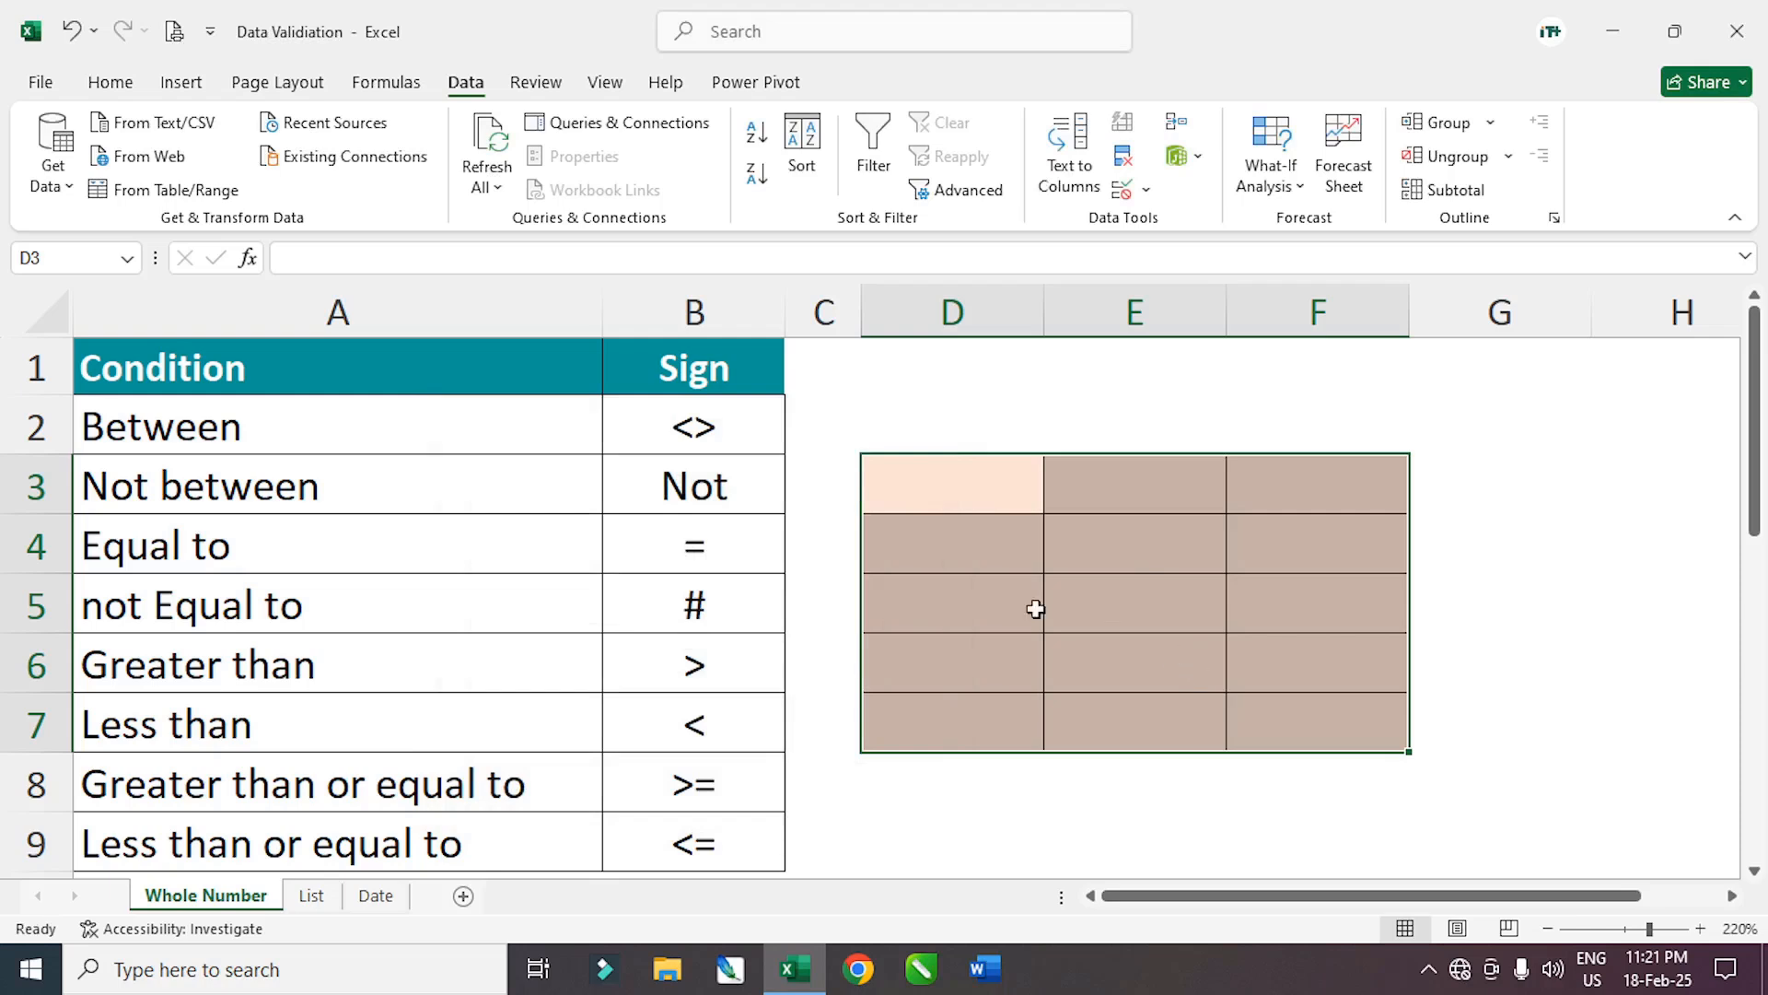
Enter 102 in D3, then 700 in D4 after 75 is rejected, and select D3:F7
{"action": "left_click", "coordinate": [186, 486]}
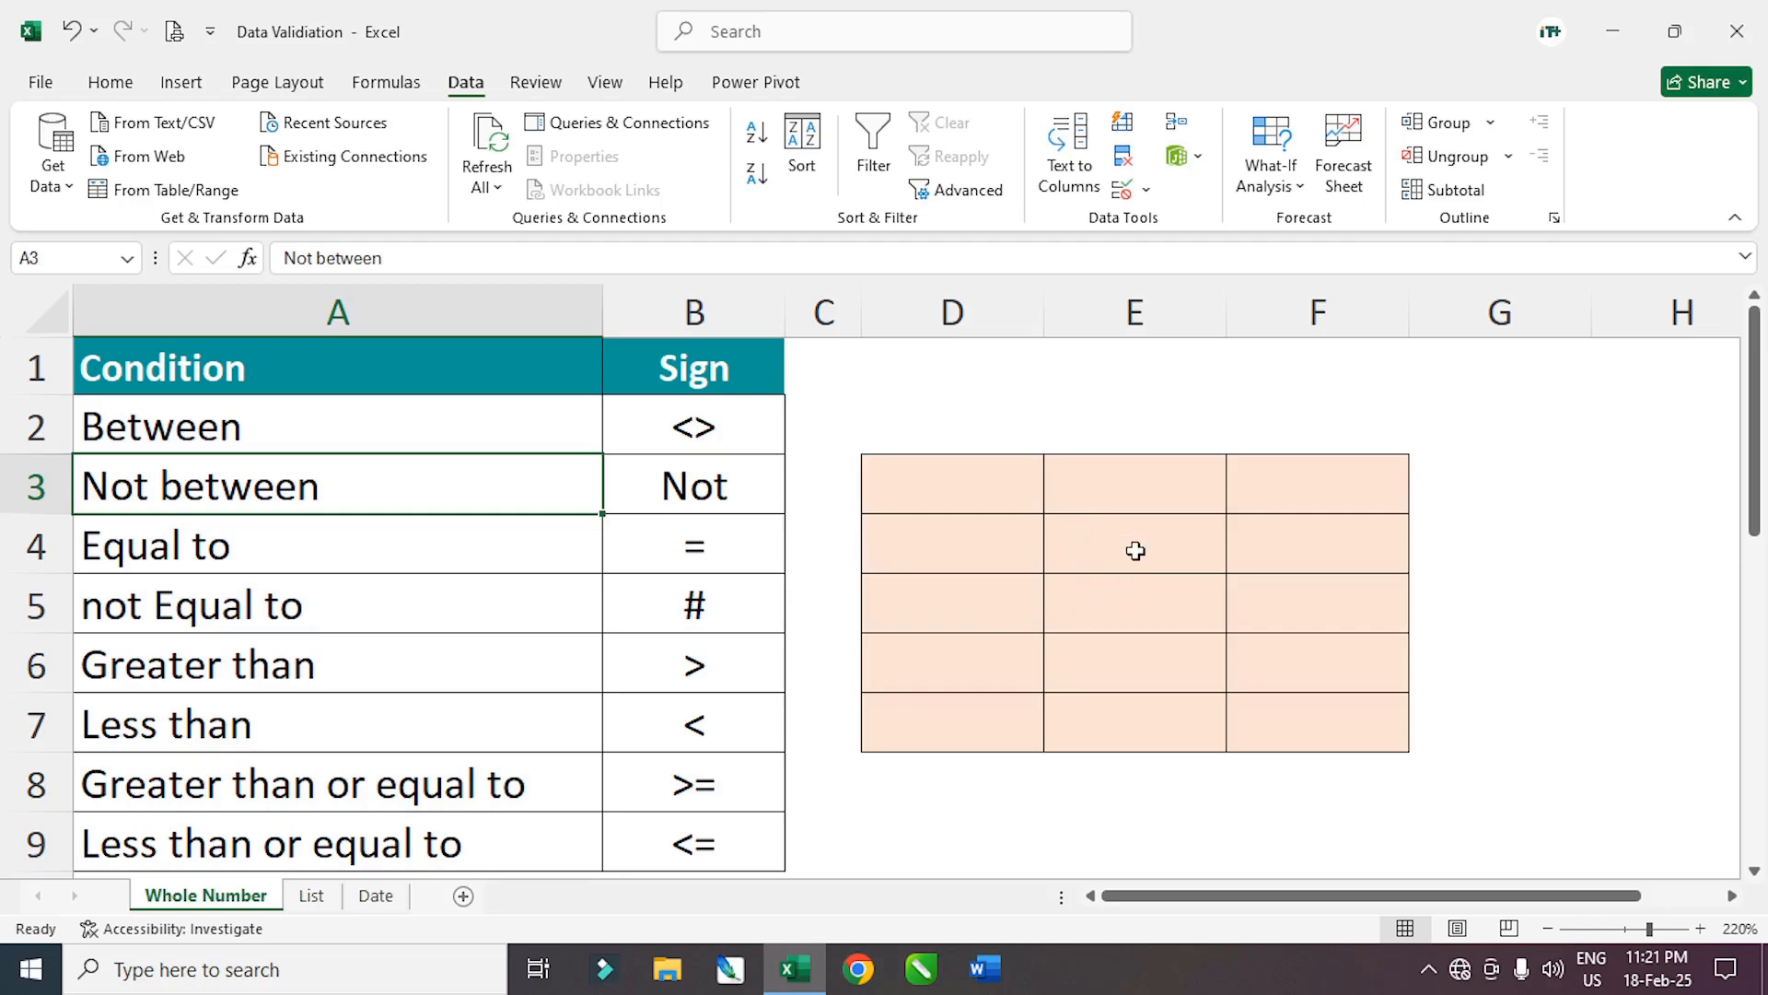
{"action": "left_click", "coordinate": [950, 482]}
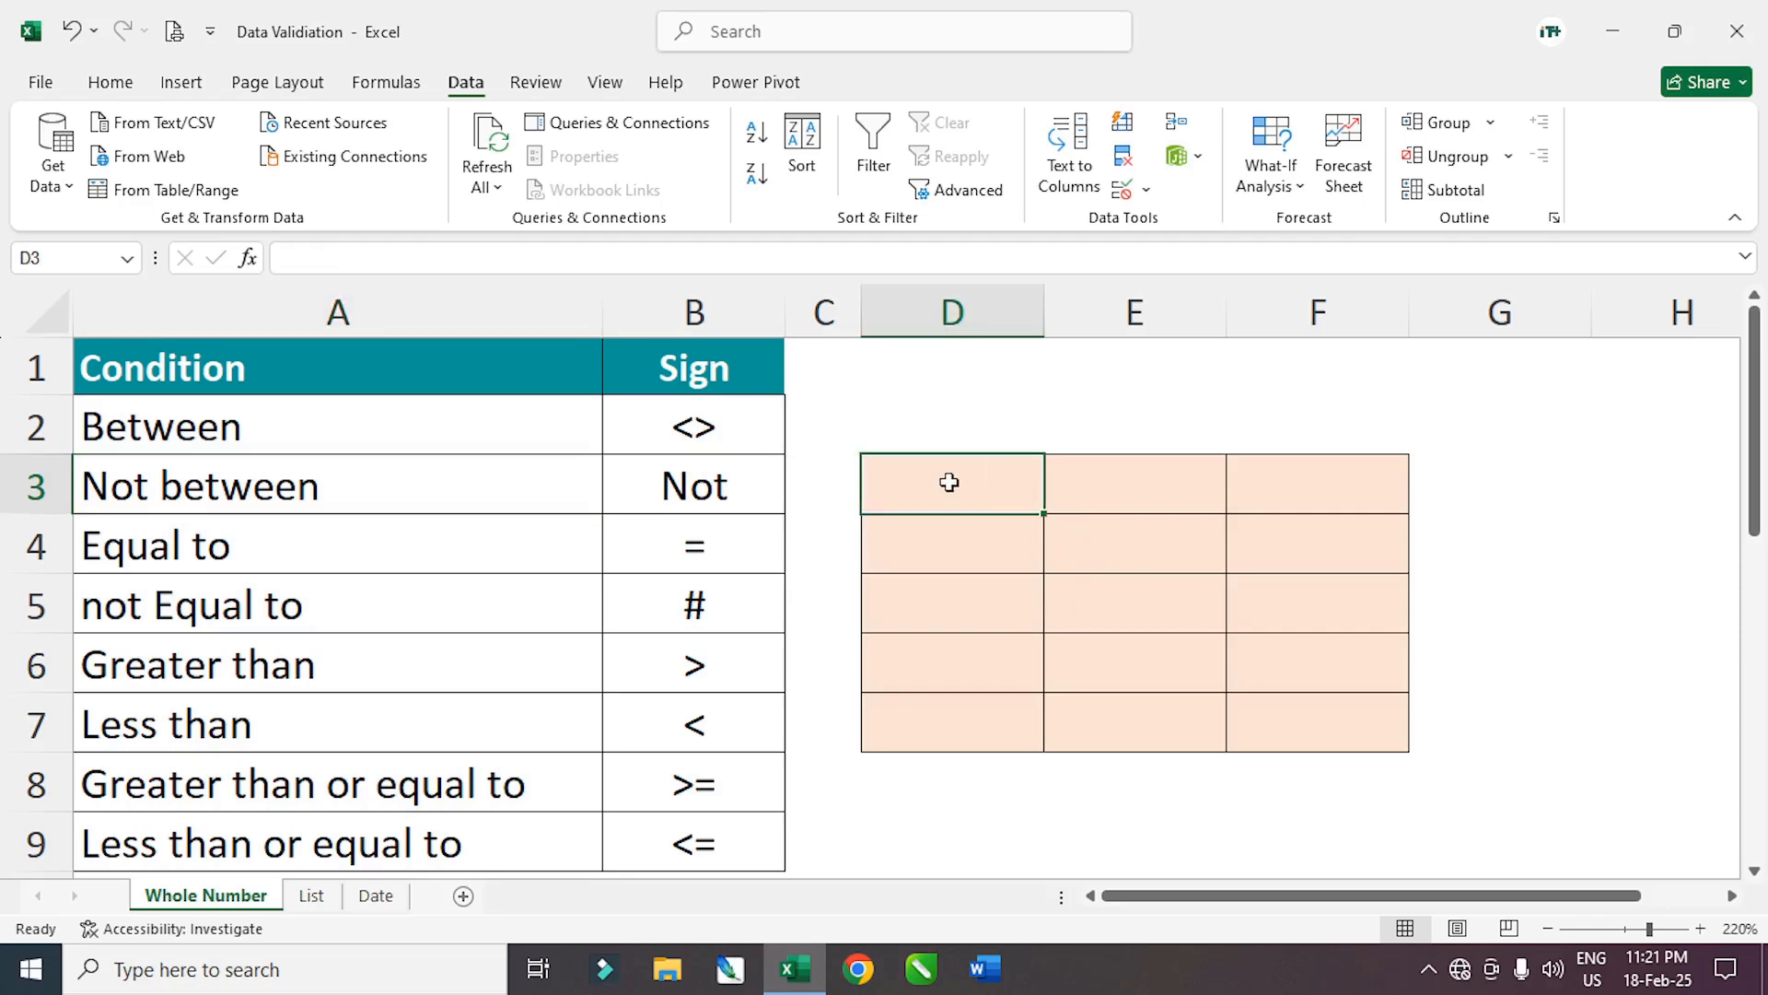
{"action": "type", "text": "102"}
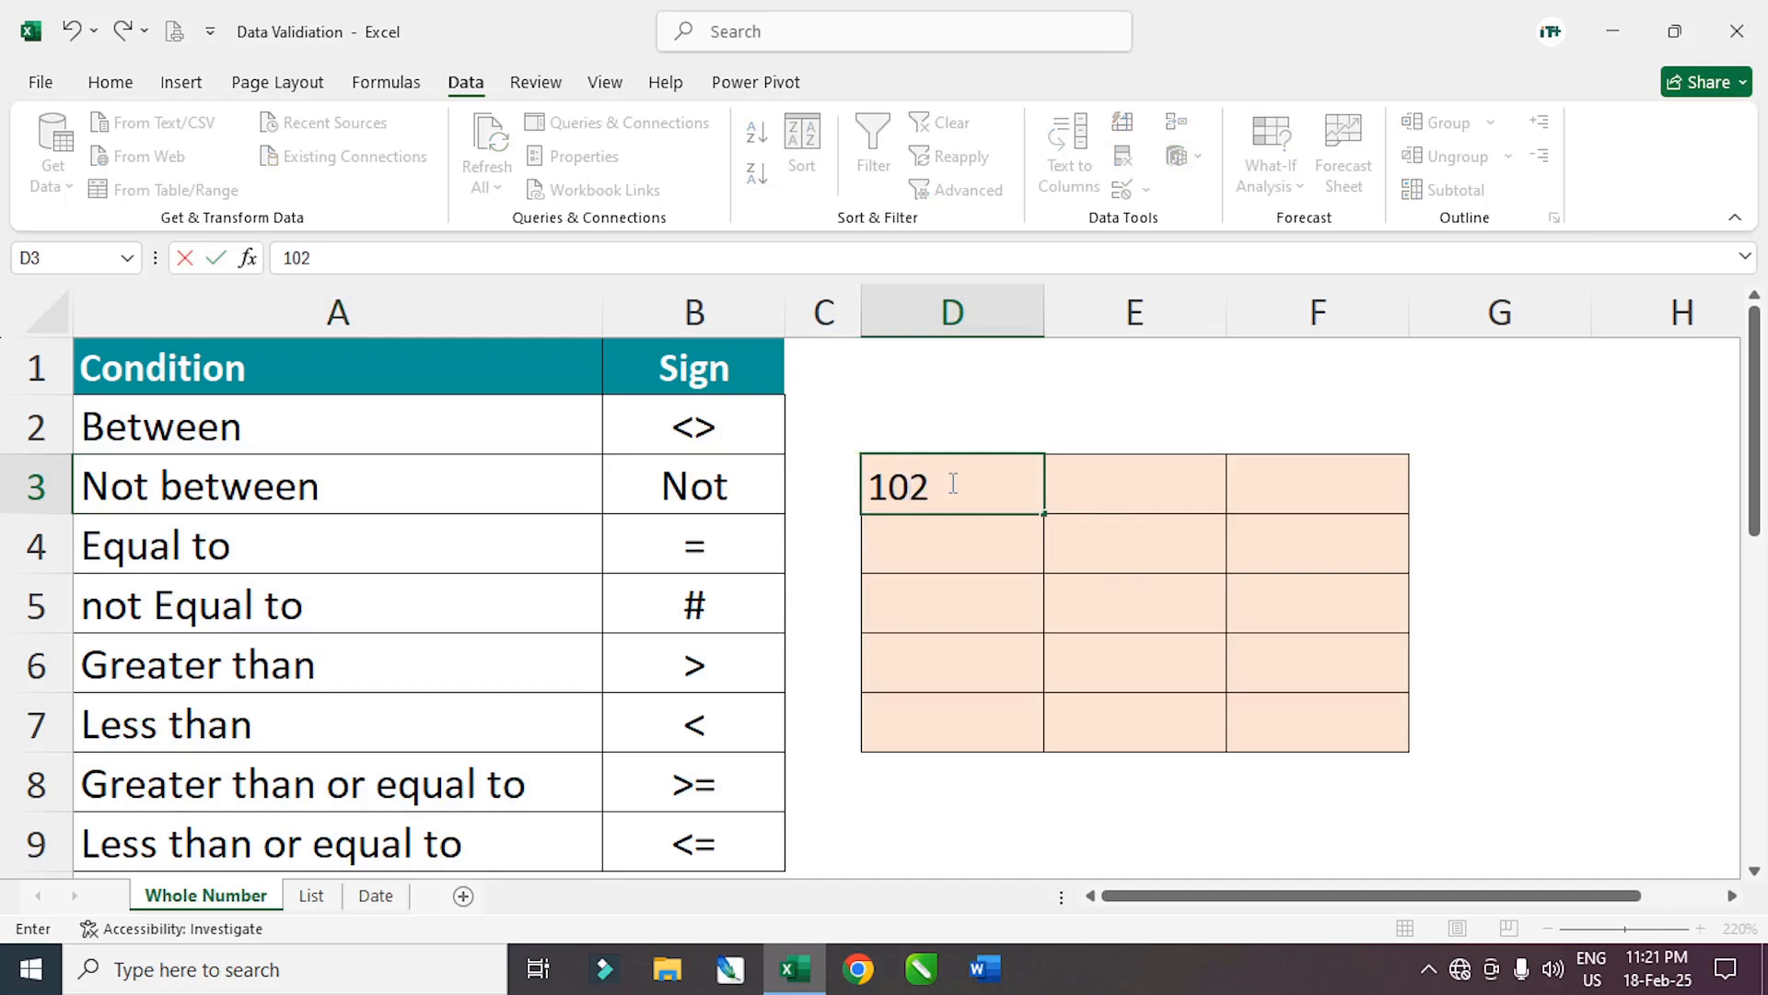
{"action": "key", "text": "Return"}
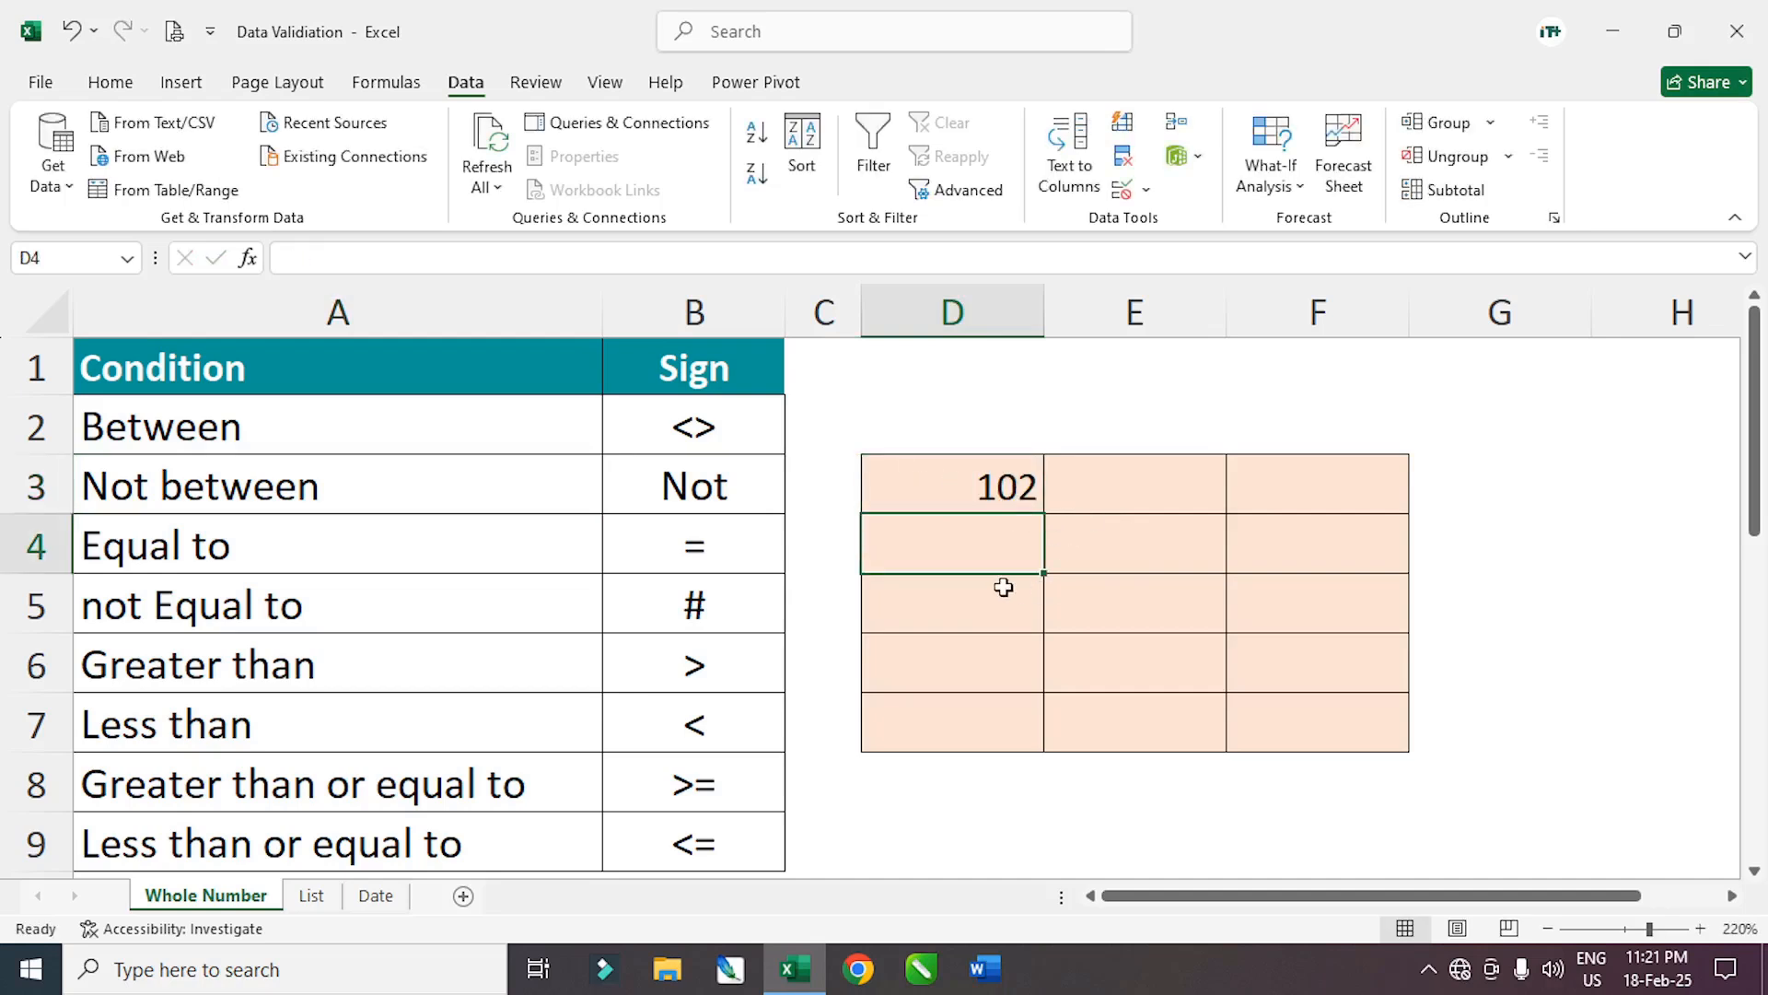
{"action": "type", "text": "75"}
{"action": "key", "text": "Return"}
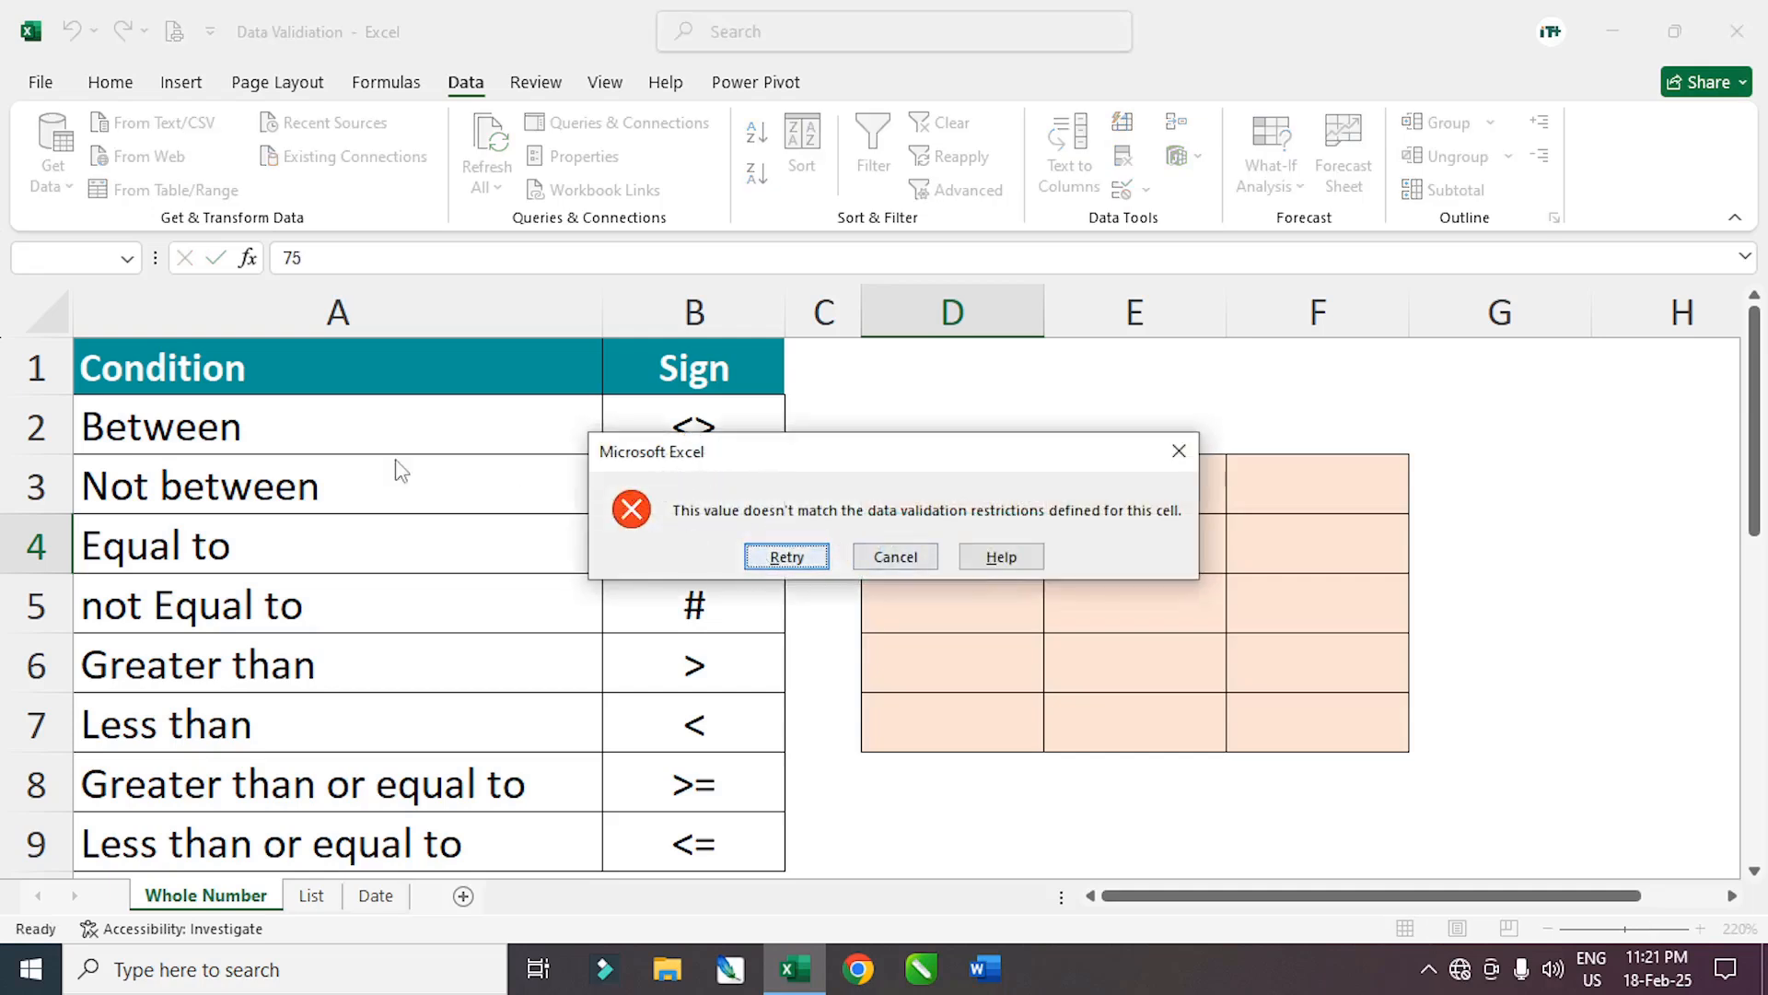
{"action": "left_click", "coordinate": [787, 557]}
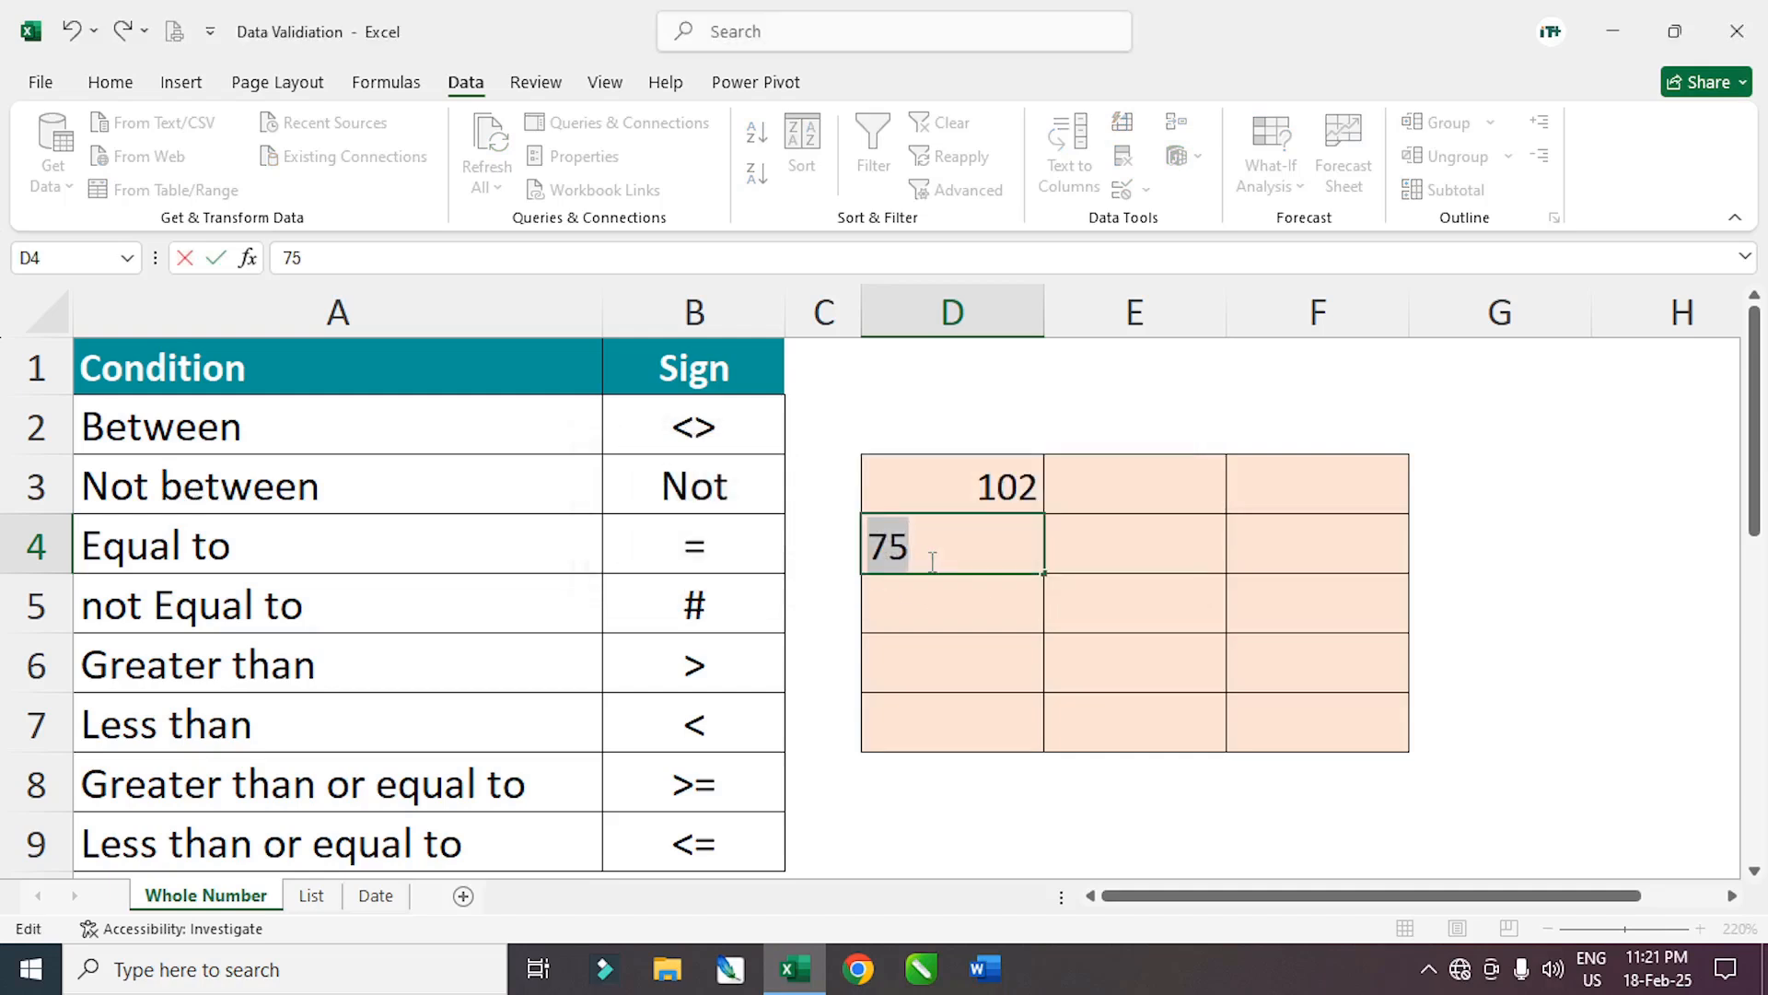
{"action": "type", "text": "700"}
{"action": "key", "text": "Return"}
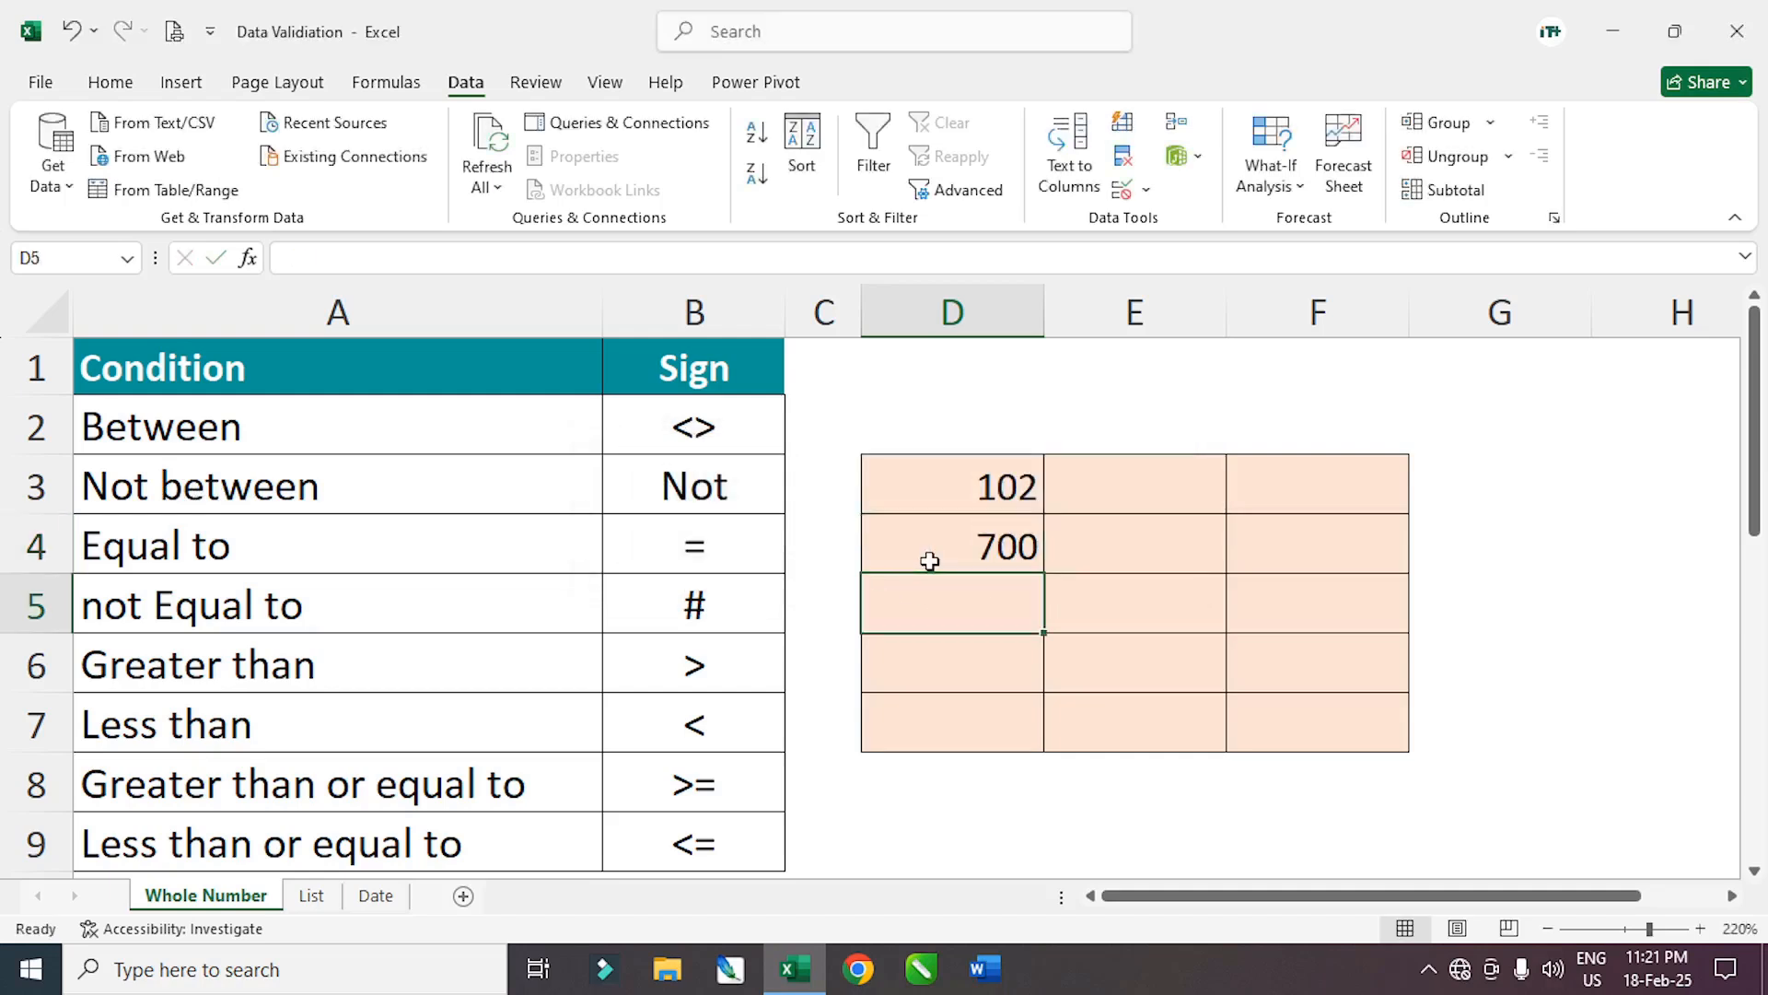
{"action": "left_click_drag", "start_coordinate": [958, 489], "coordinate": [1318, 713]}
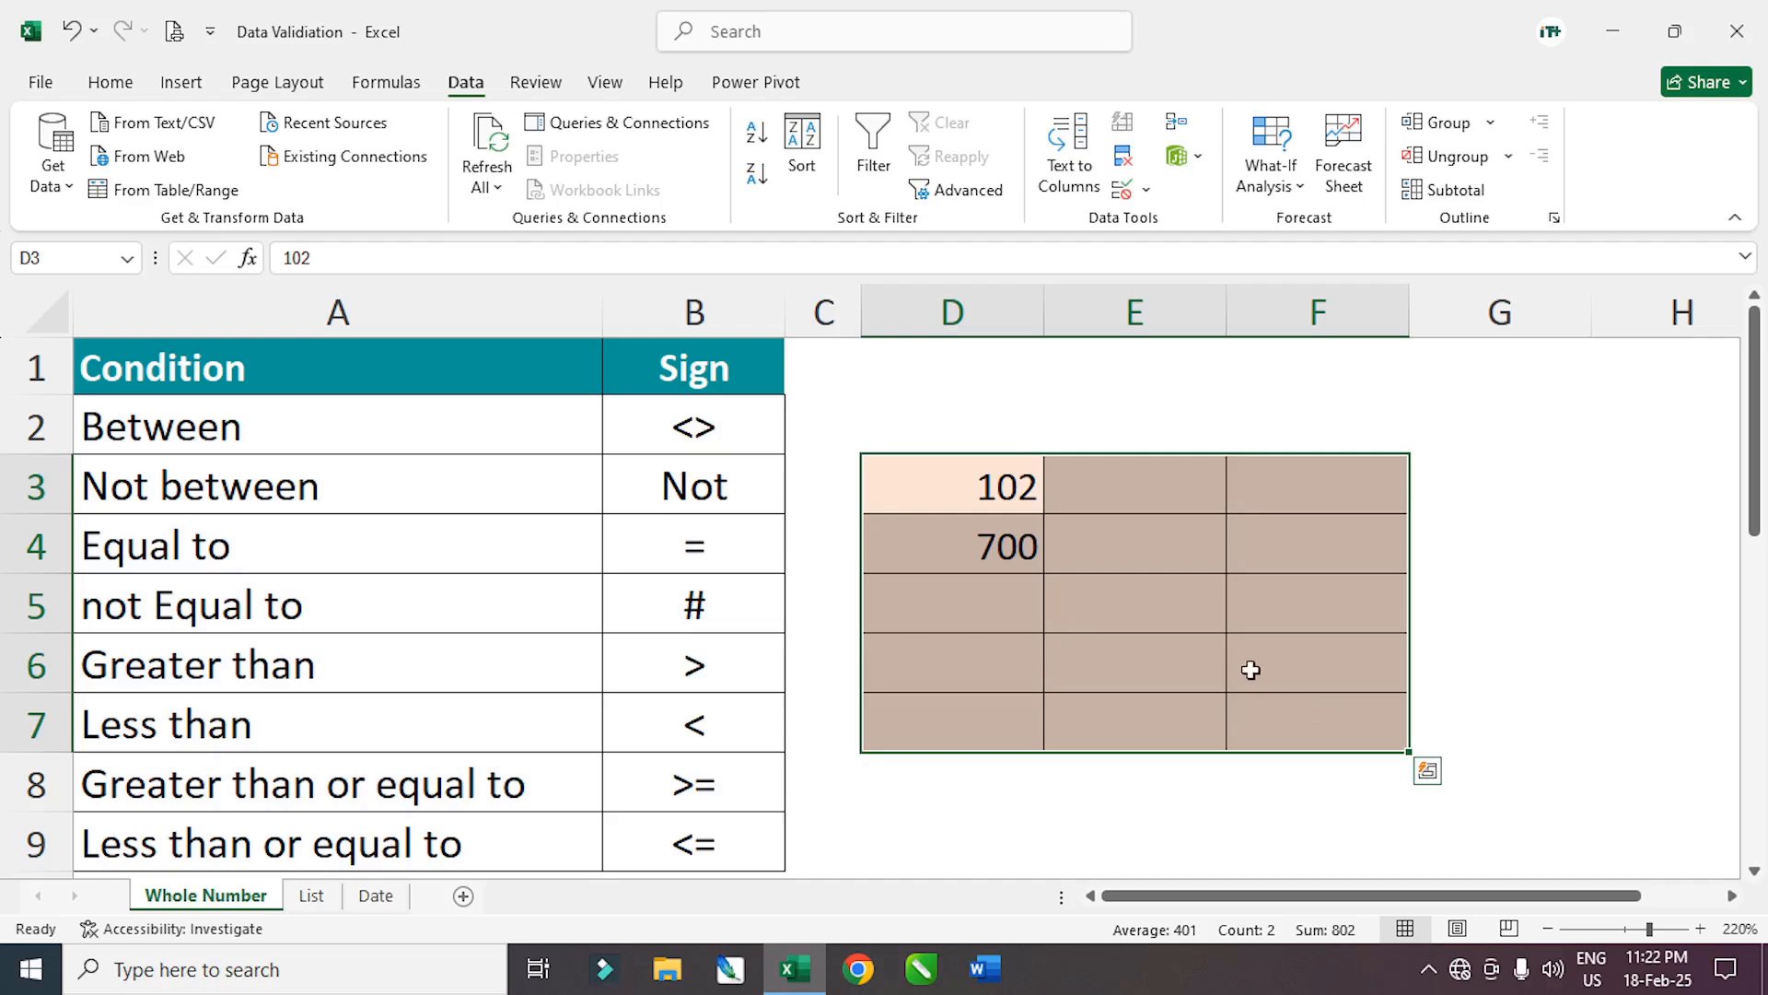
Open and cancel the validation settings, then delete 102 and 700 from D3:F7
{"action": "left_click", "coordinate": [1146, 189]}
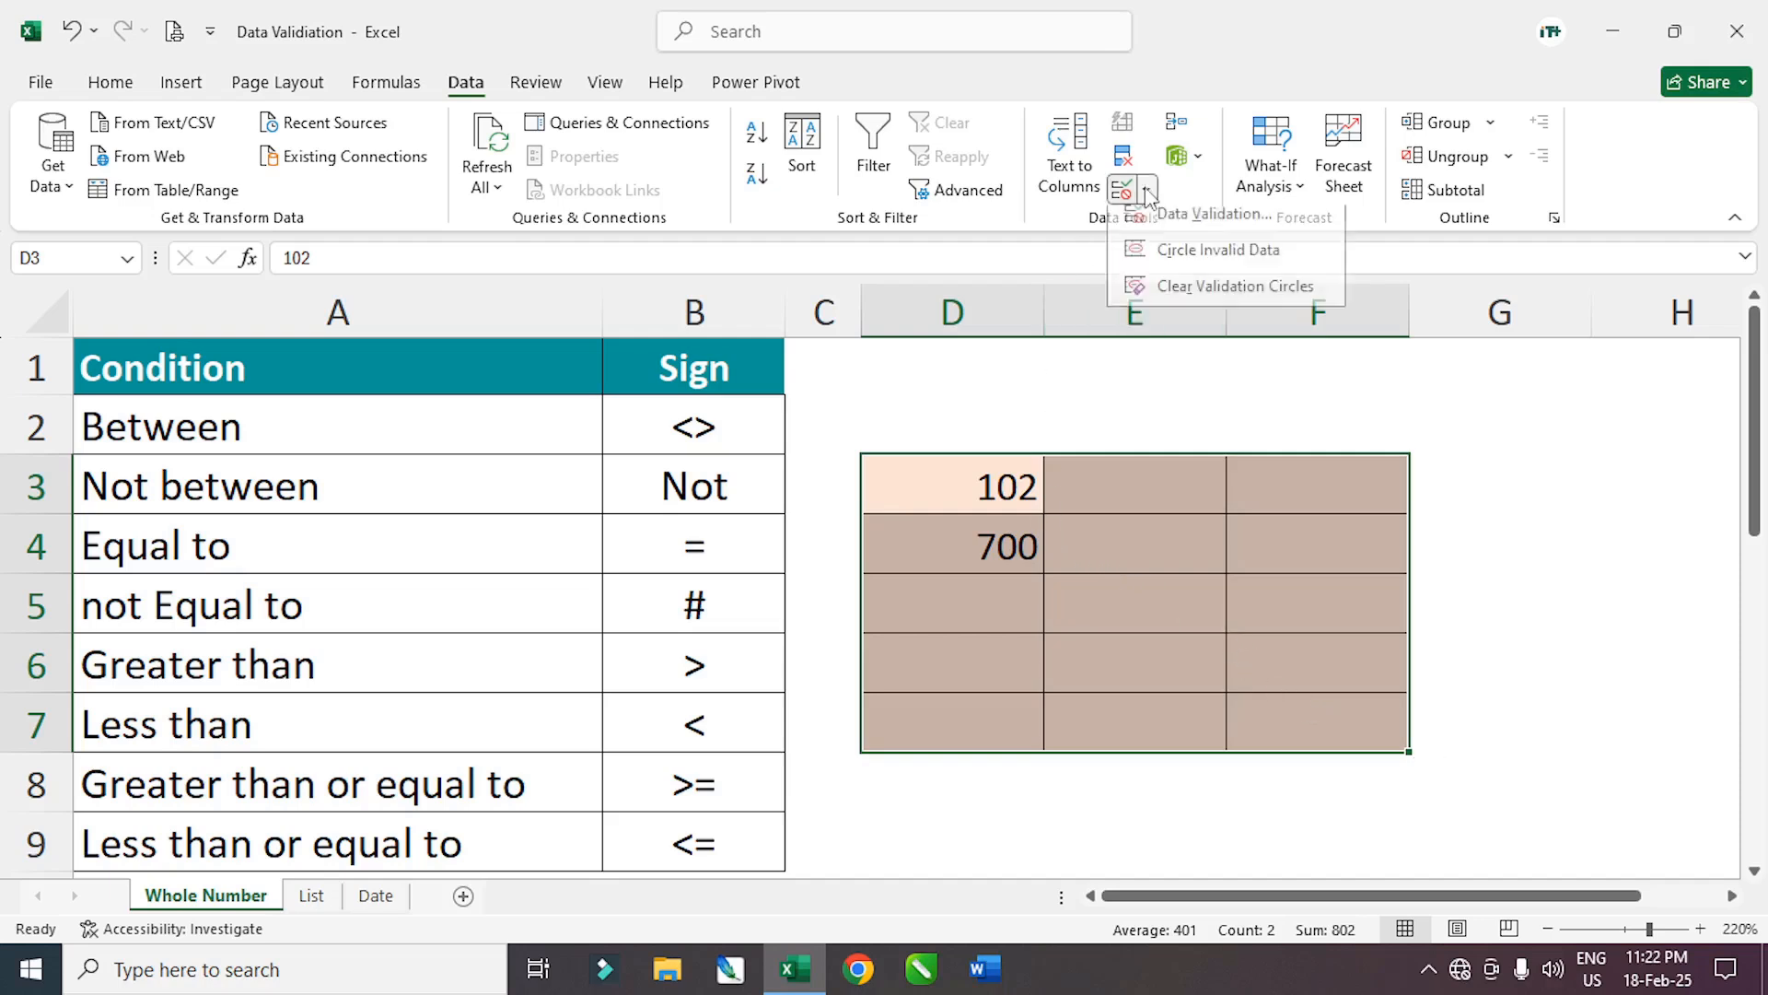
{"action": "left_click", "coordinate": [1194, 226]}
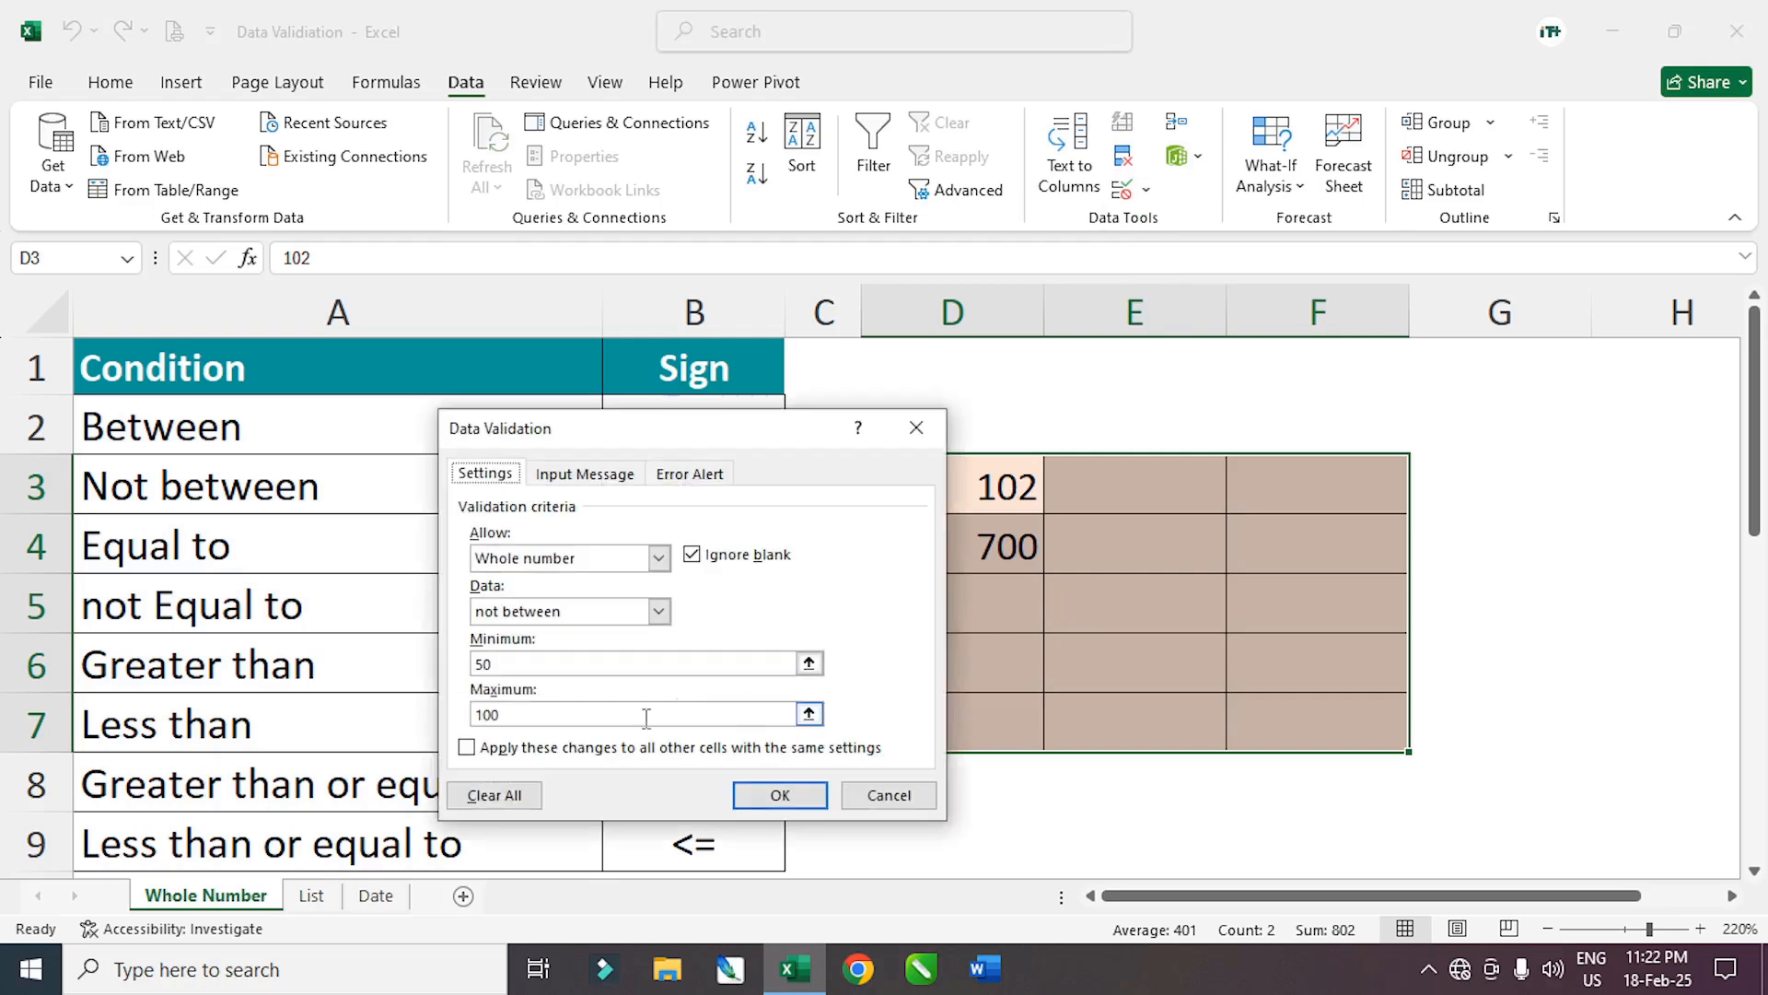
{"action": "left_click", "coordinate": [494, 797]}
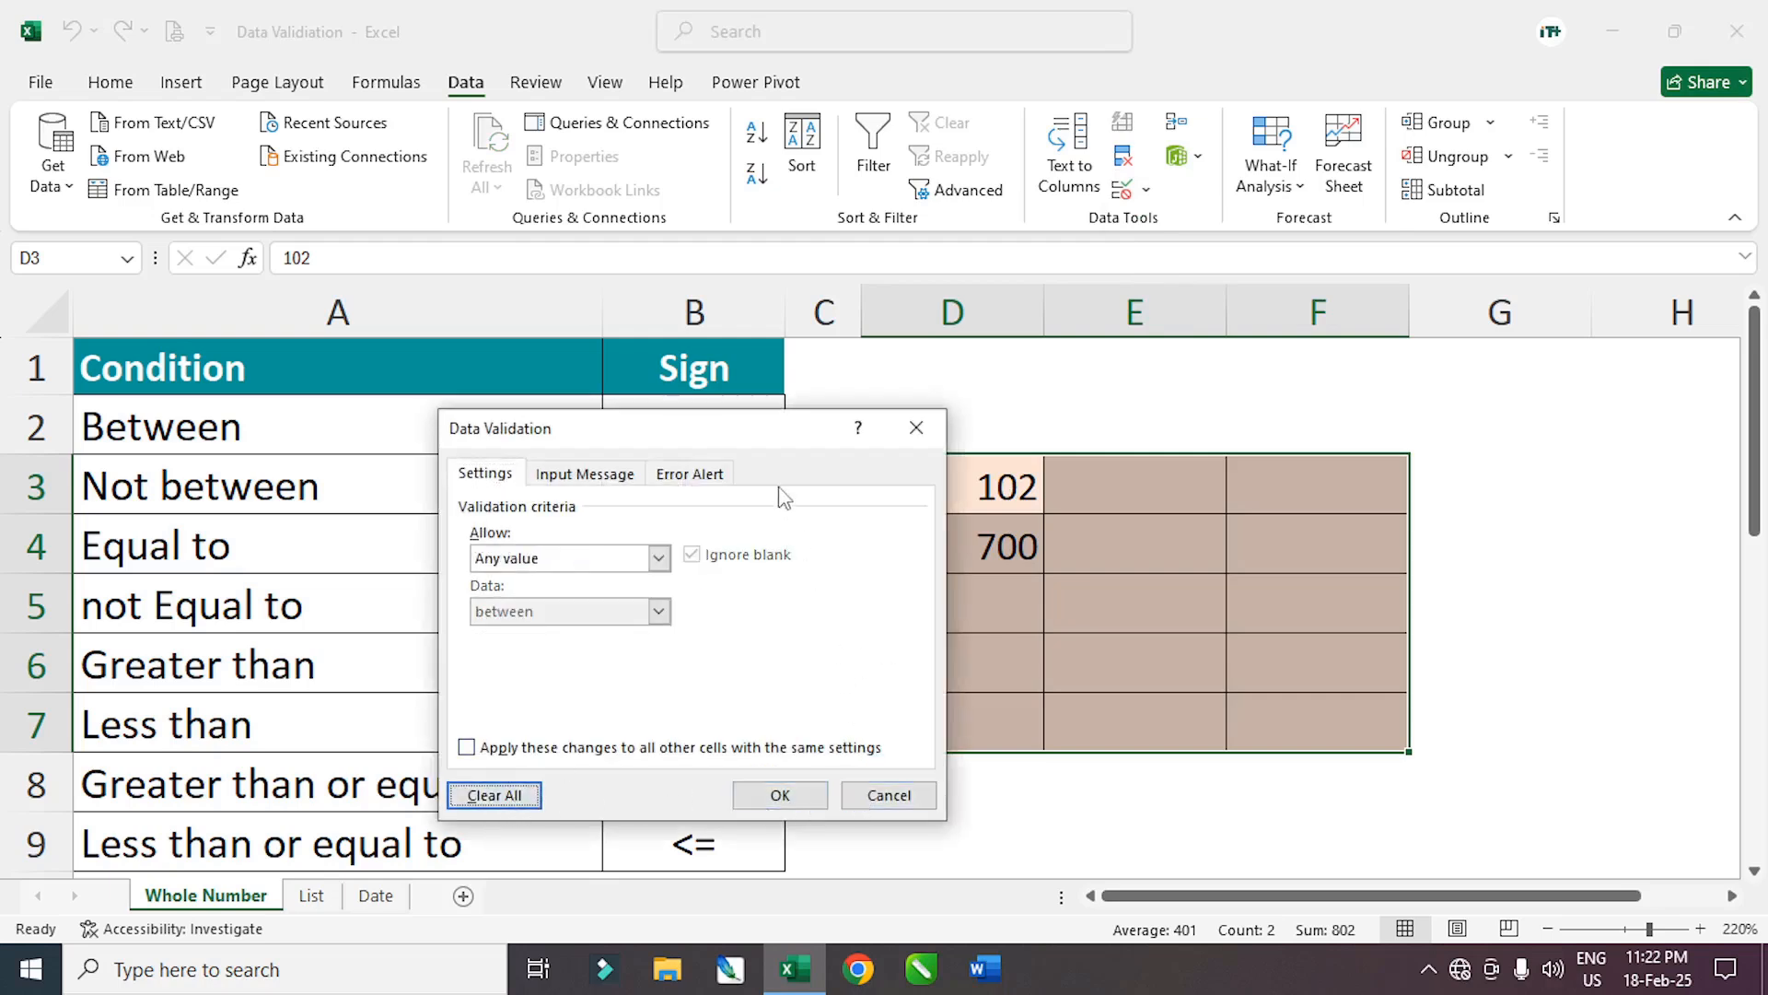
{"action": "left_click_drag", "start_coordinate": [774, 433], "coordinate": [1178, 573]}
{"action": "left_click", "coordinate": [1288, 935]}
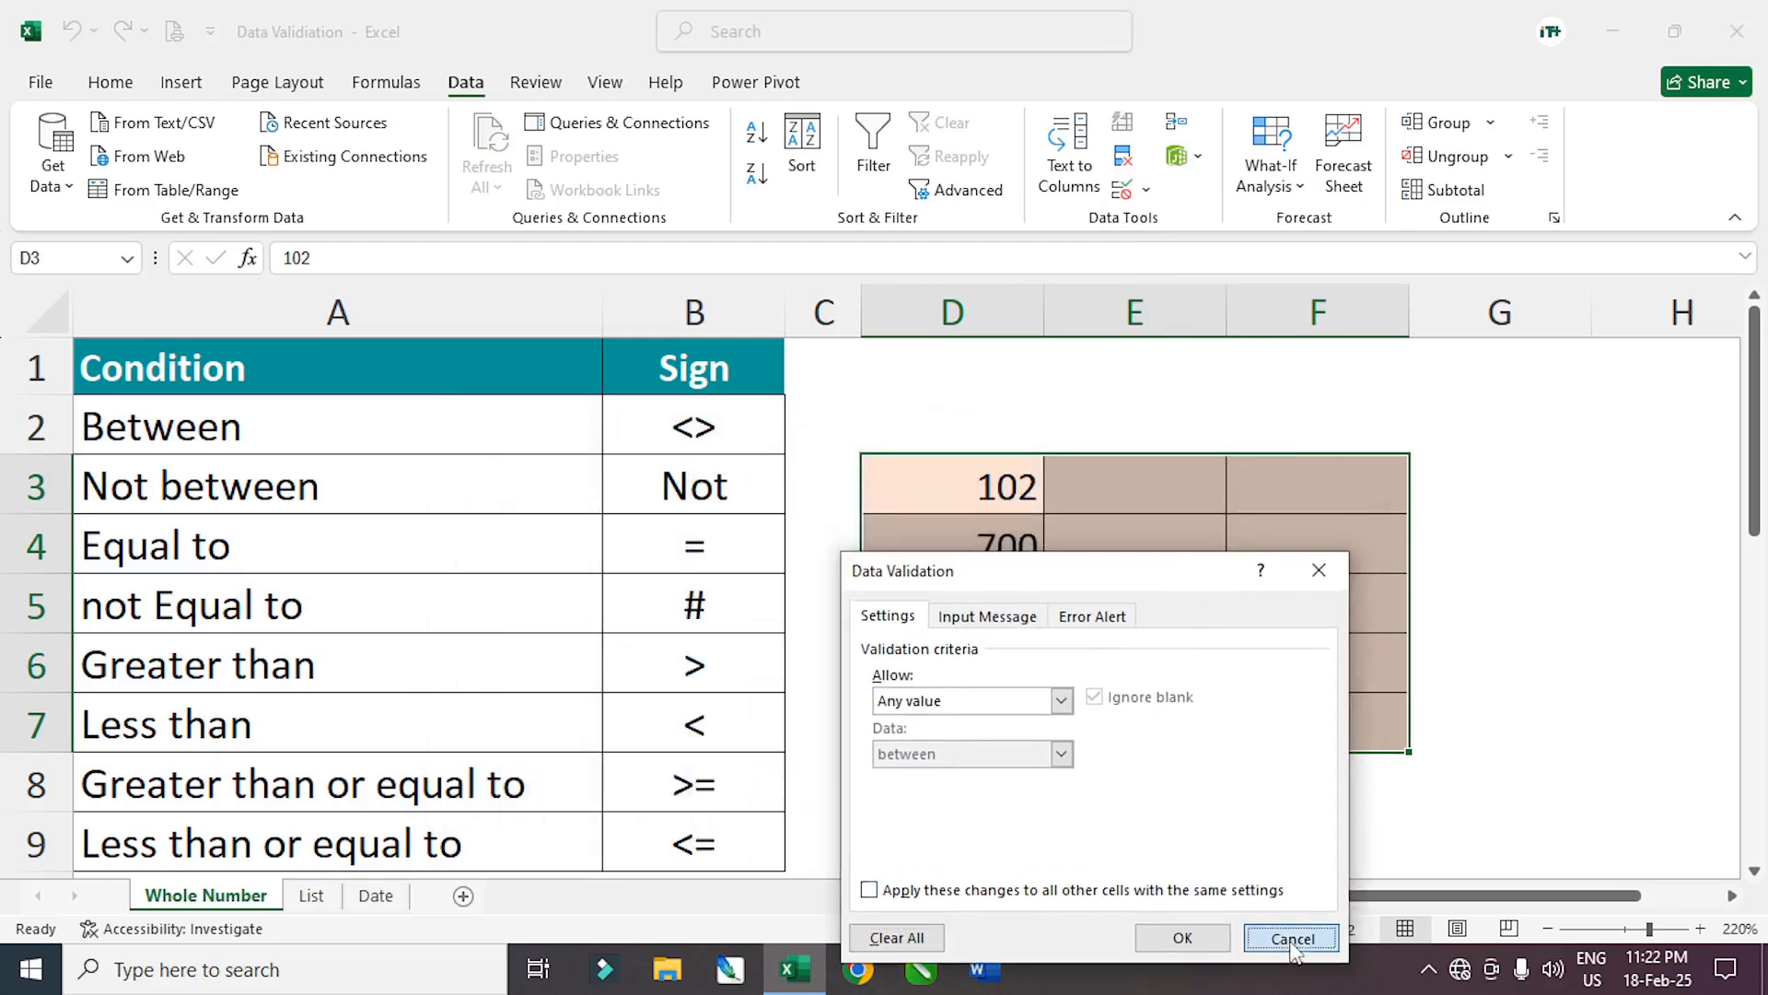
{"action": "key", "text": "Delete"}
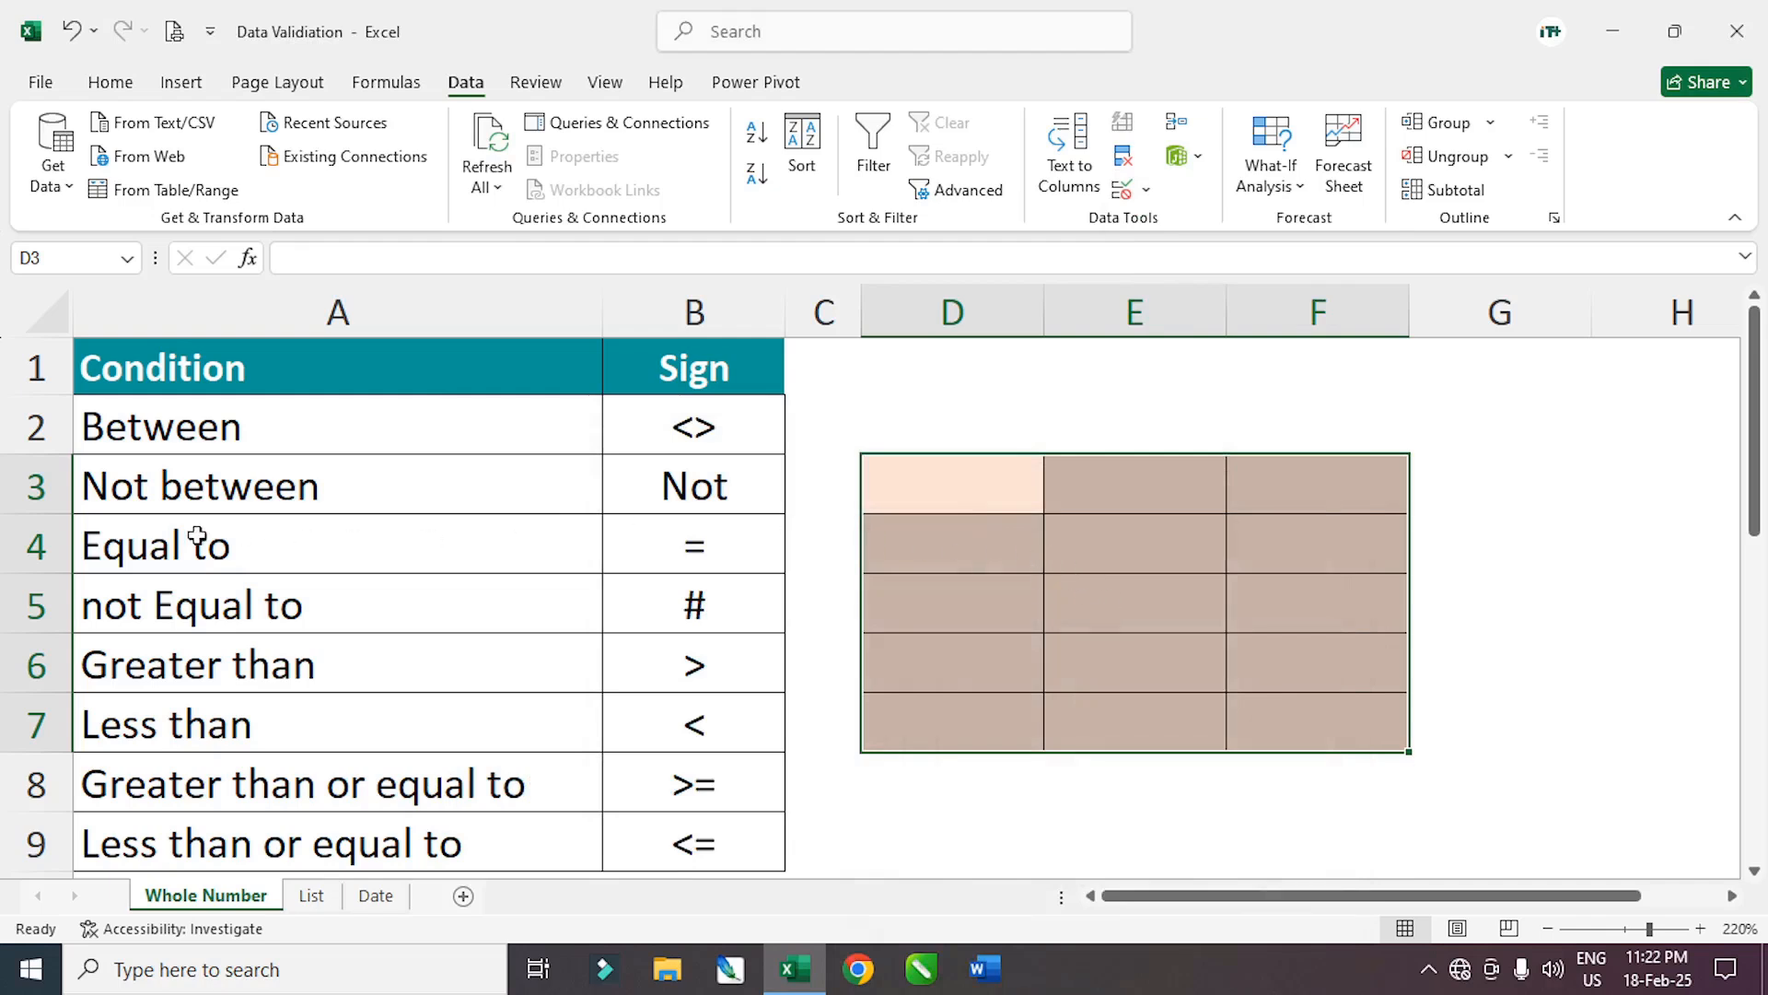
Change the validation condition to whole number equal to 95
{"action": "left_click", "coordinate": [1146, 190]}
{"action": "left_click", "coordinate": [1188, 225]}
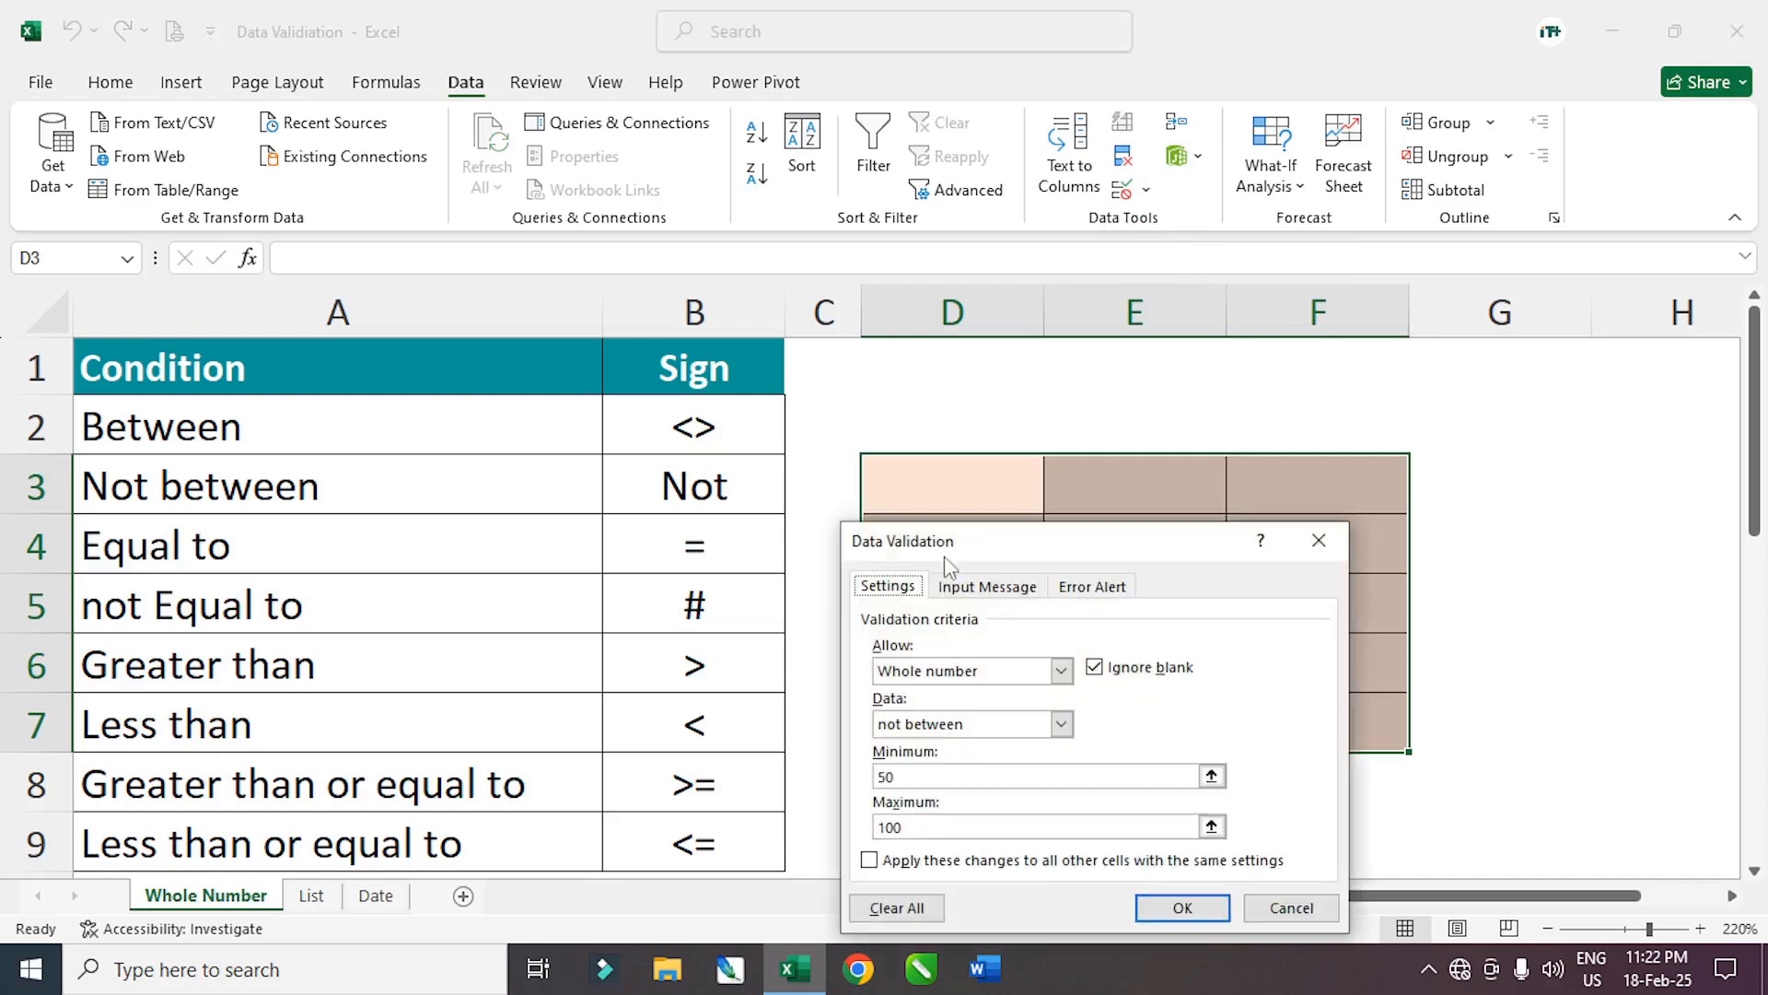
{"action": "left_click_drag", "start_coordinate": [958, 551], "coordinate": [1196, 509]}
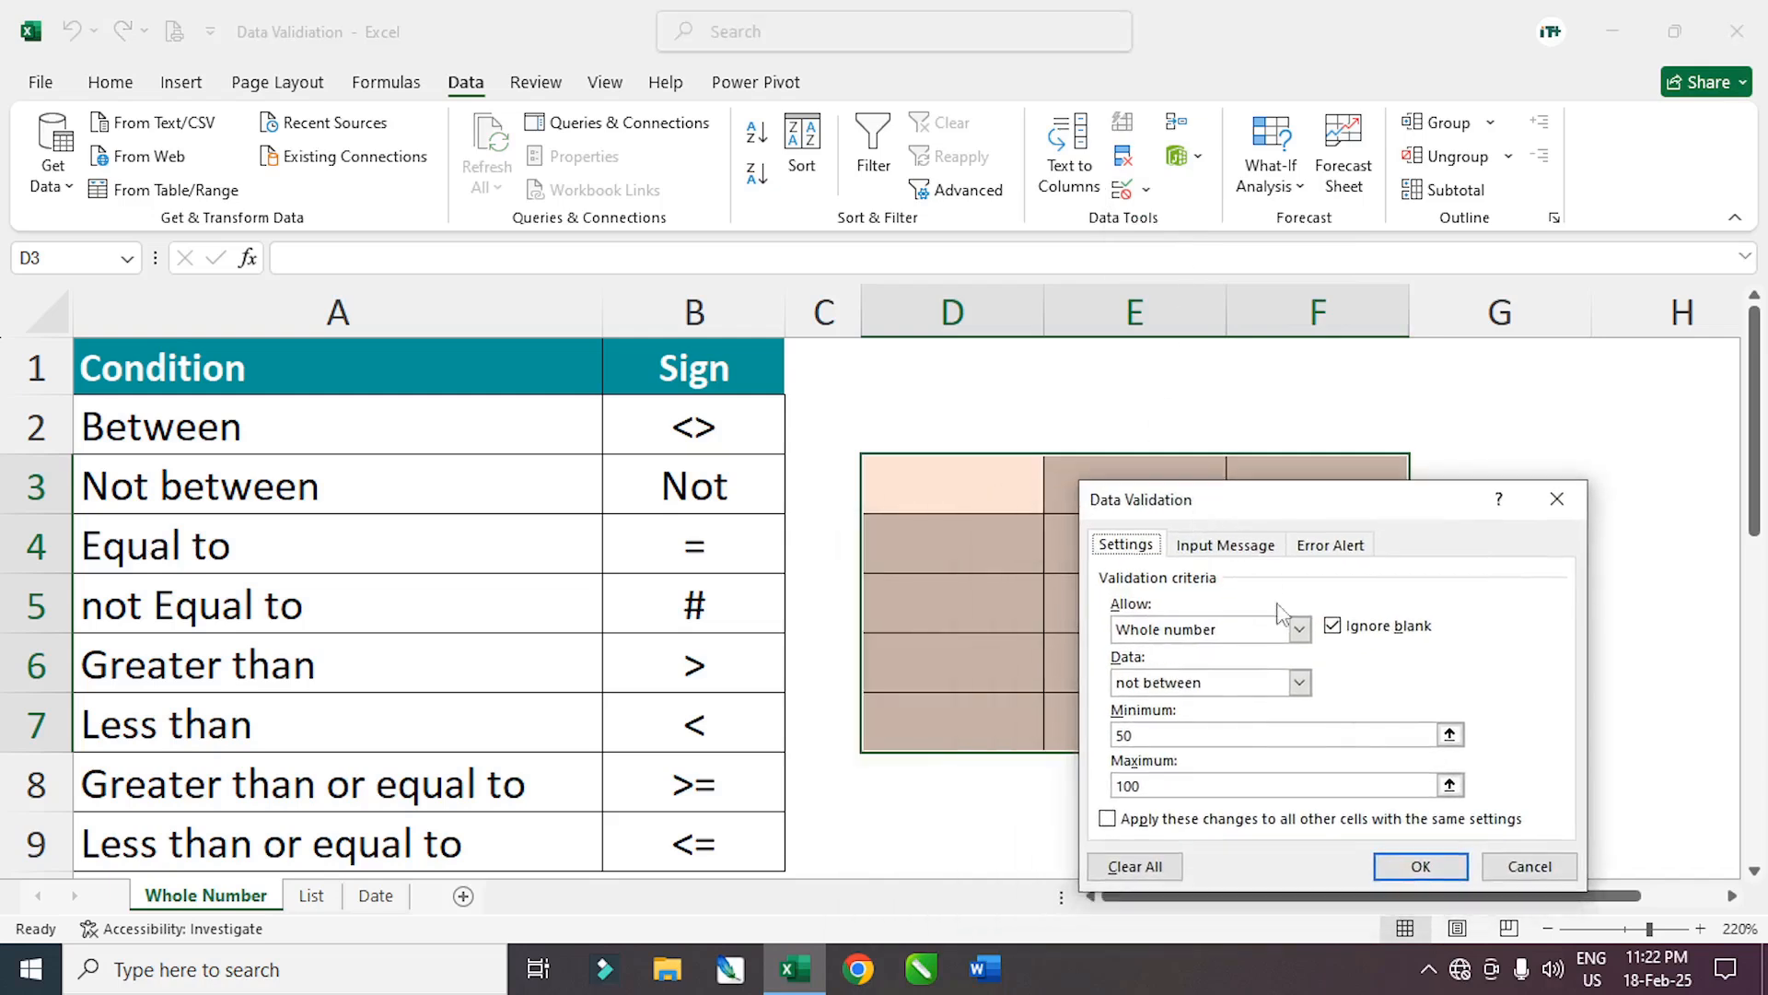
{"action": "left_click", "coordinate": [1299, 682]}
{"action": "left_click", "coordinate": [1198, 740]}
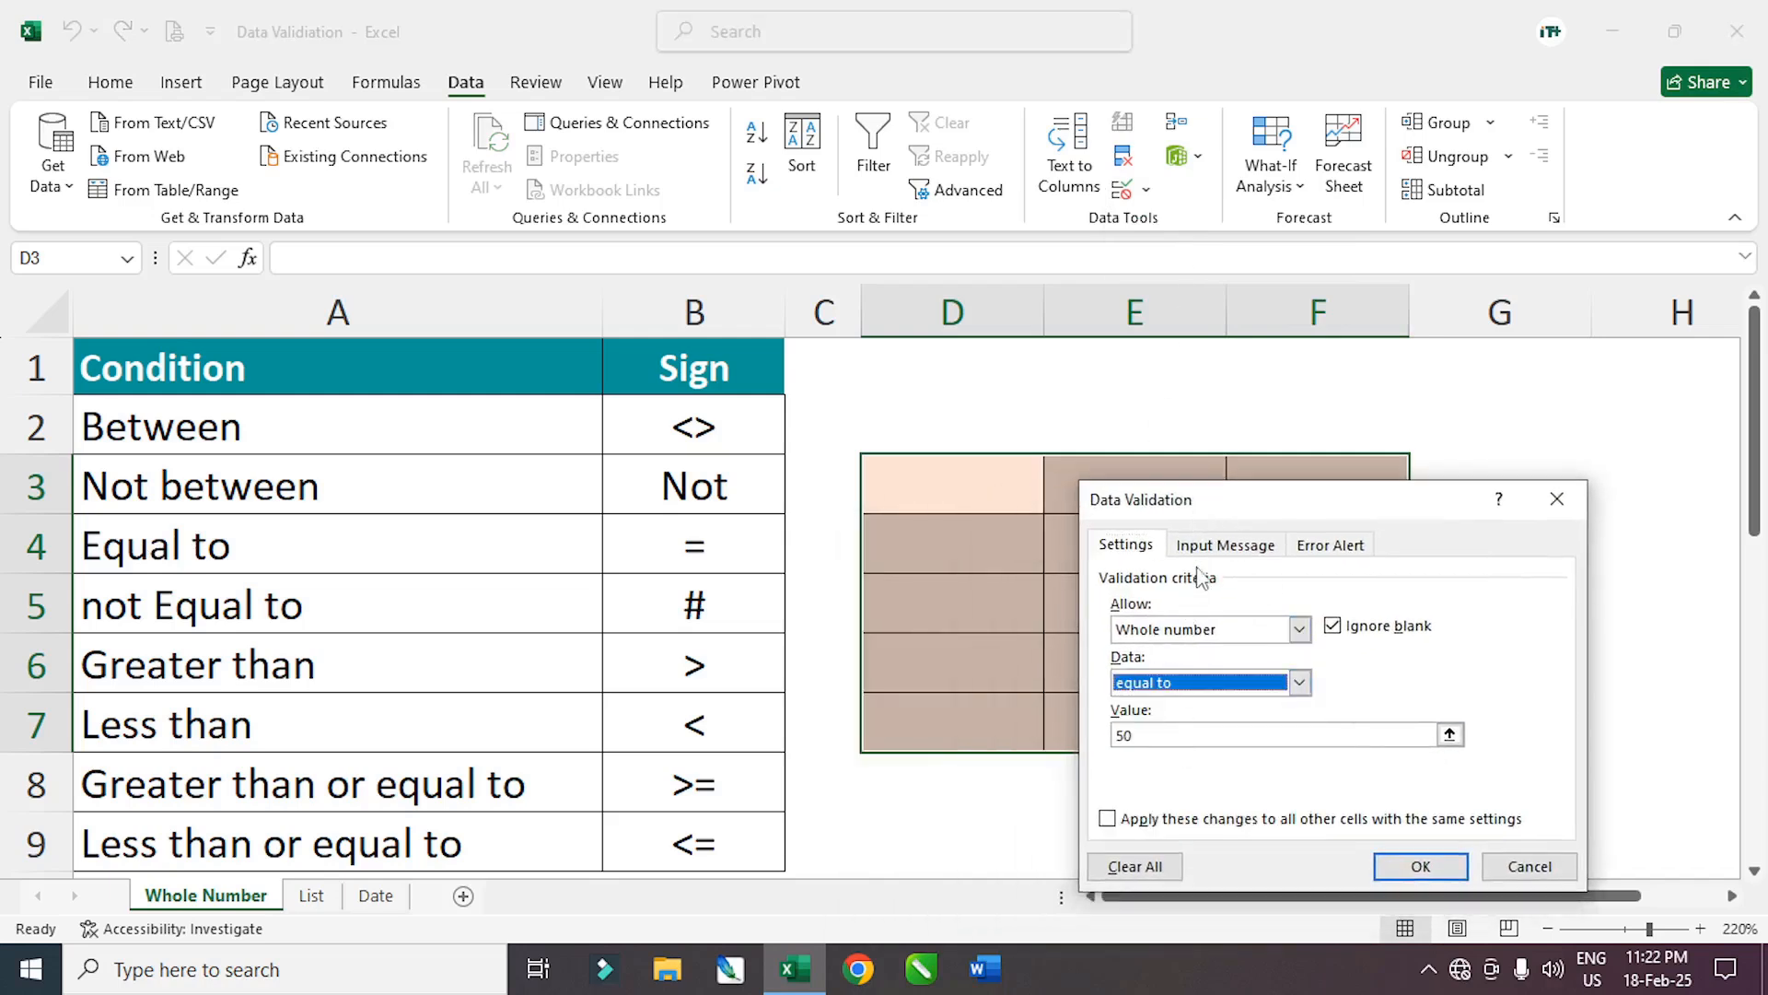
{"action": "left_click_drag", "start_coordinate": [1231, 509], "coordinate": [412, 351]}
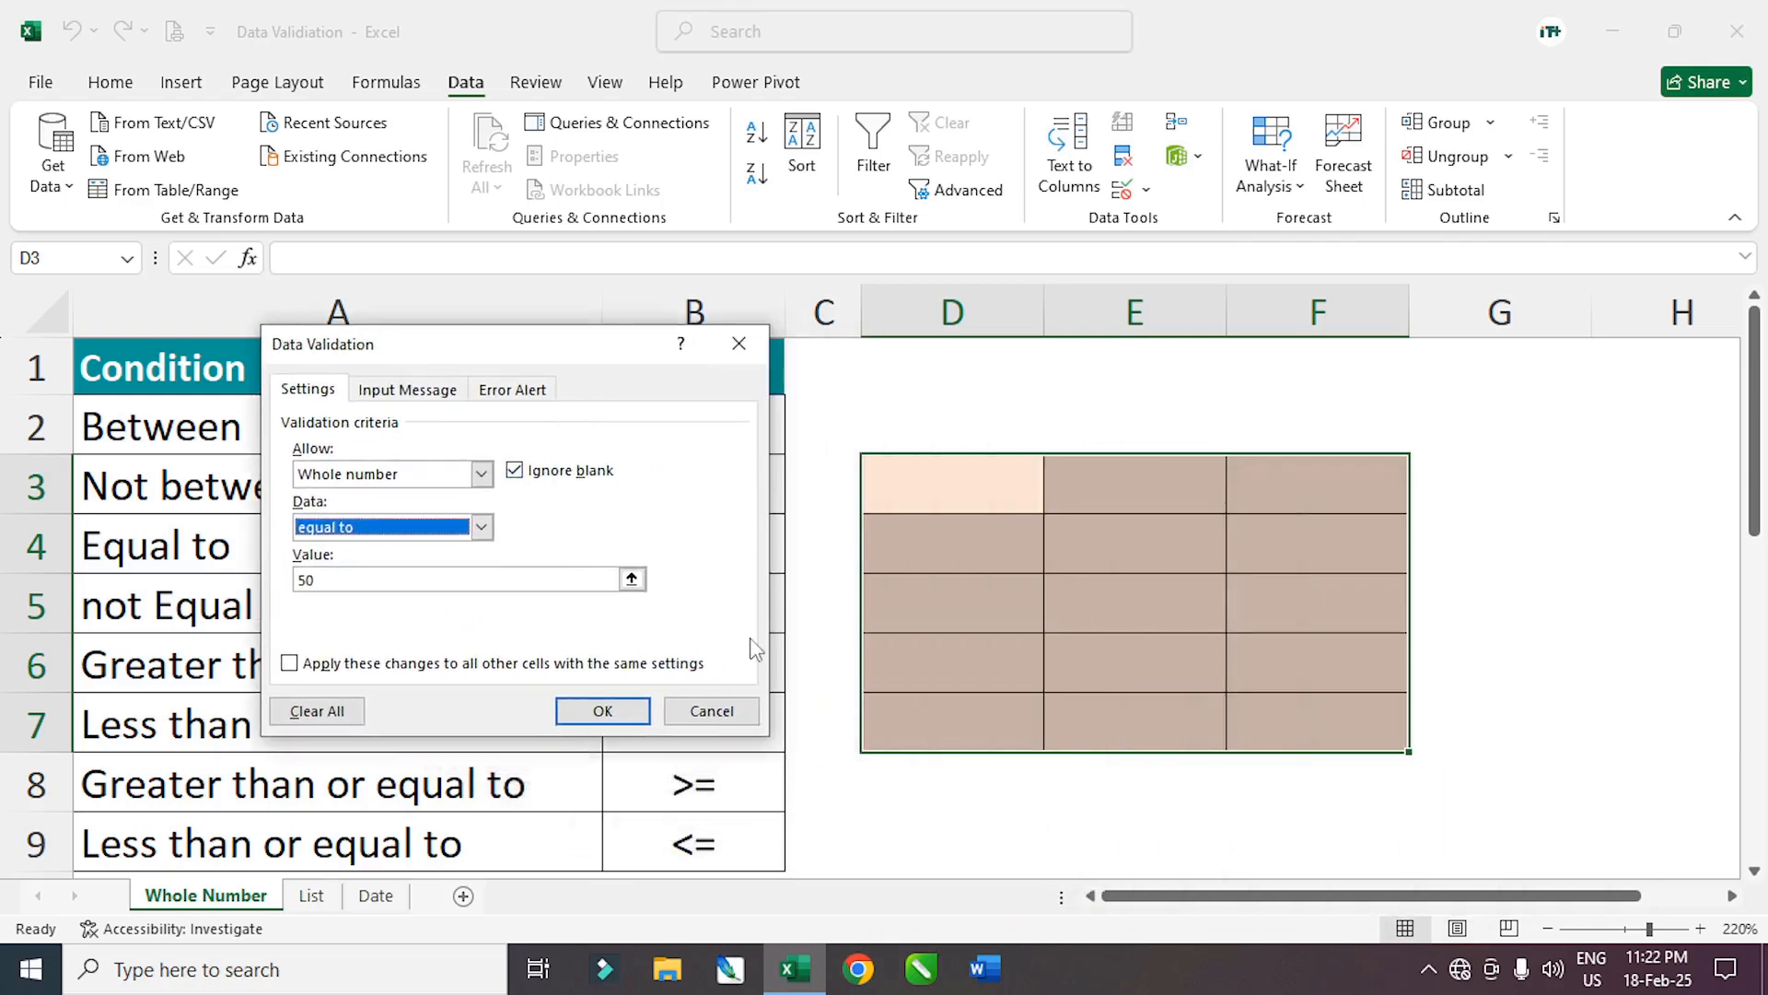
{"action": "left_click", "coordinate": [304, 581]}
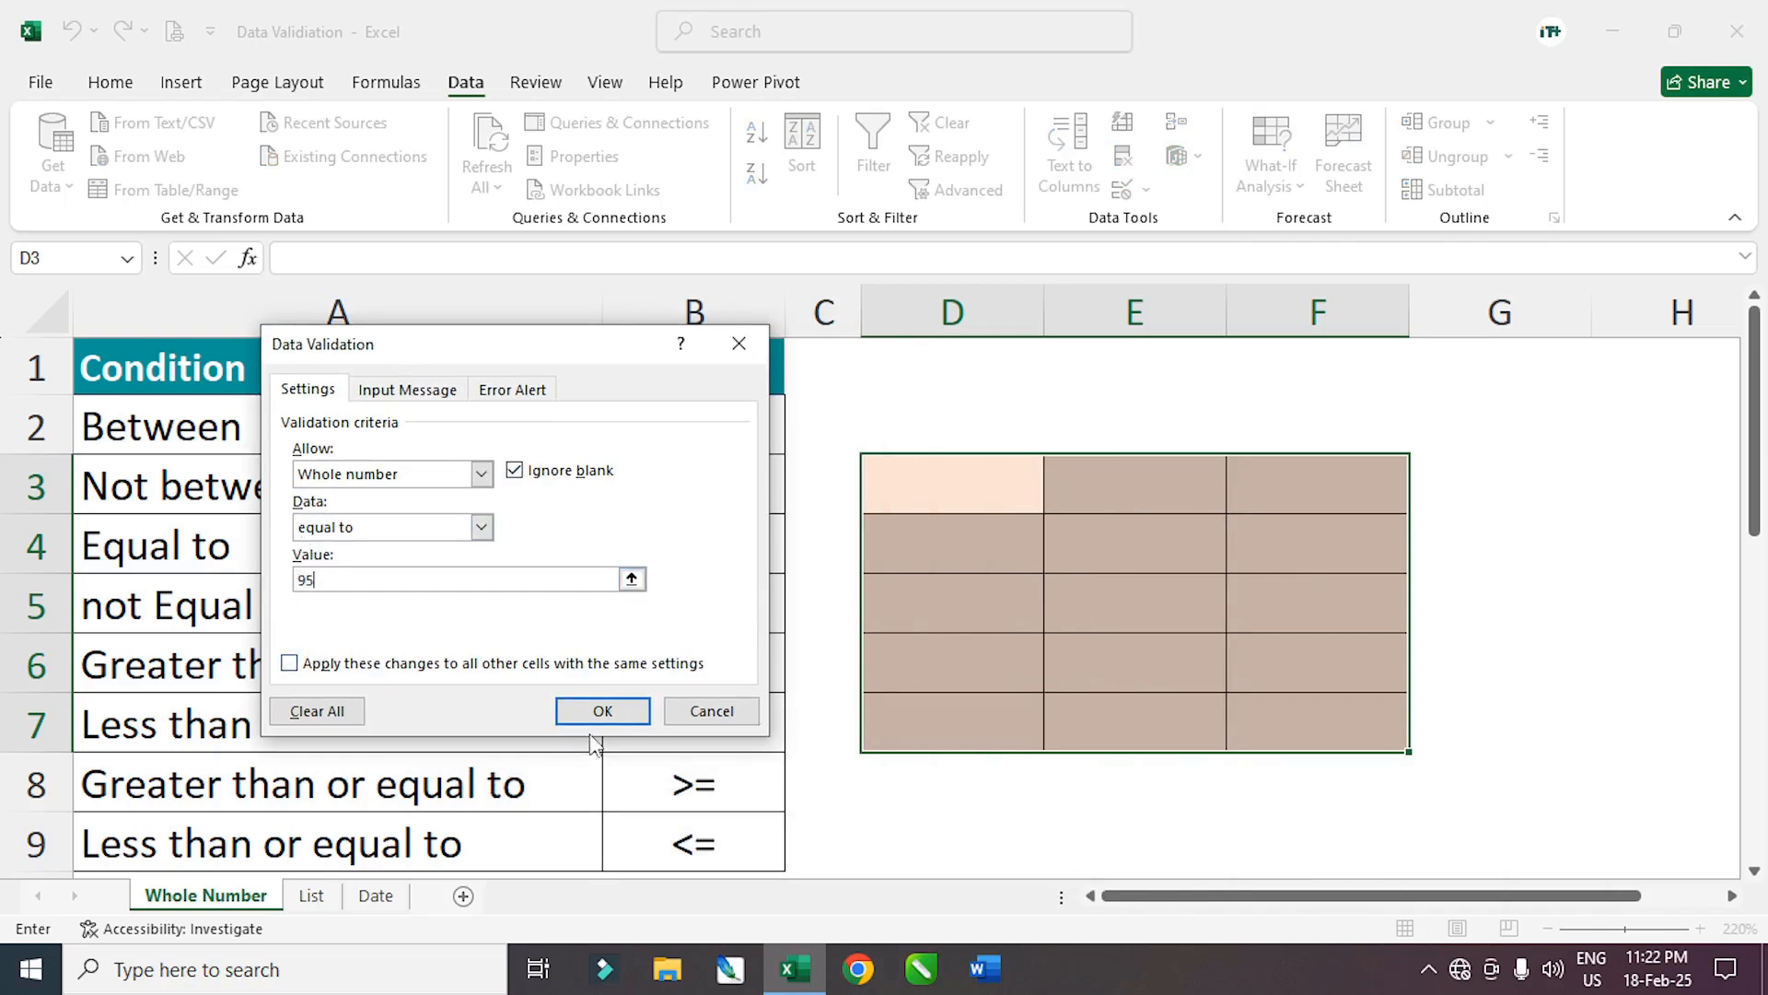
{"action": "left_click", "coordinate": [602, 710]}
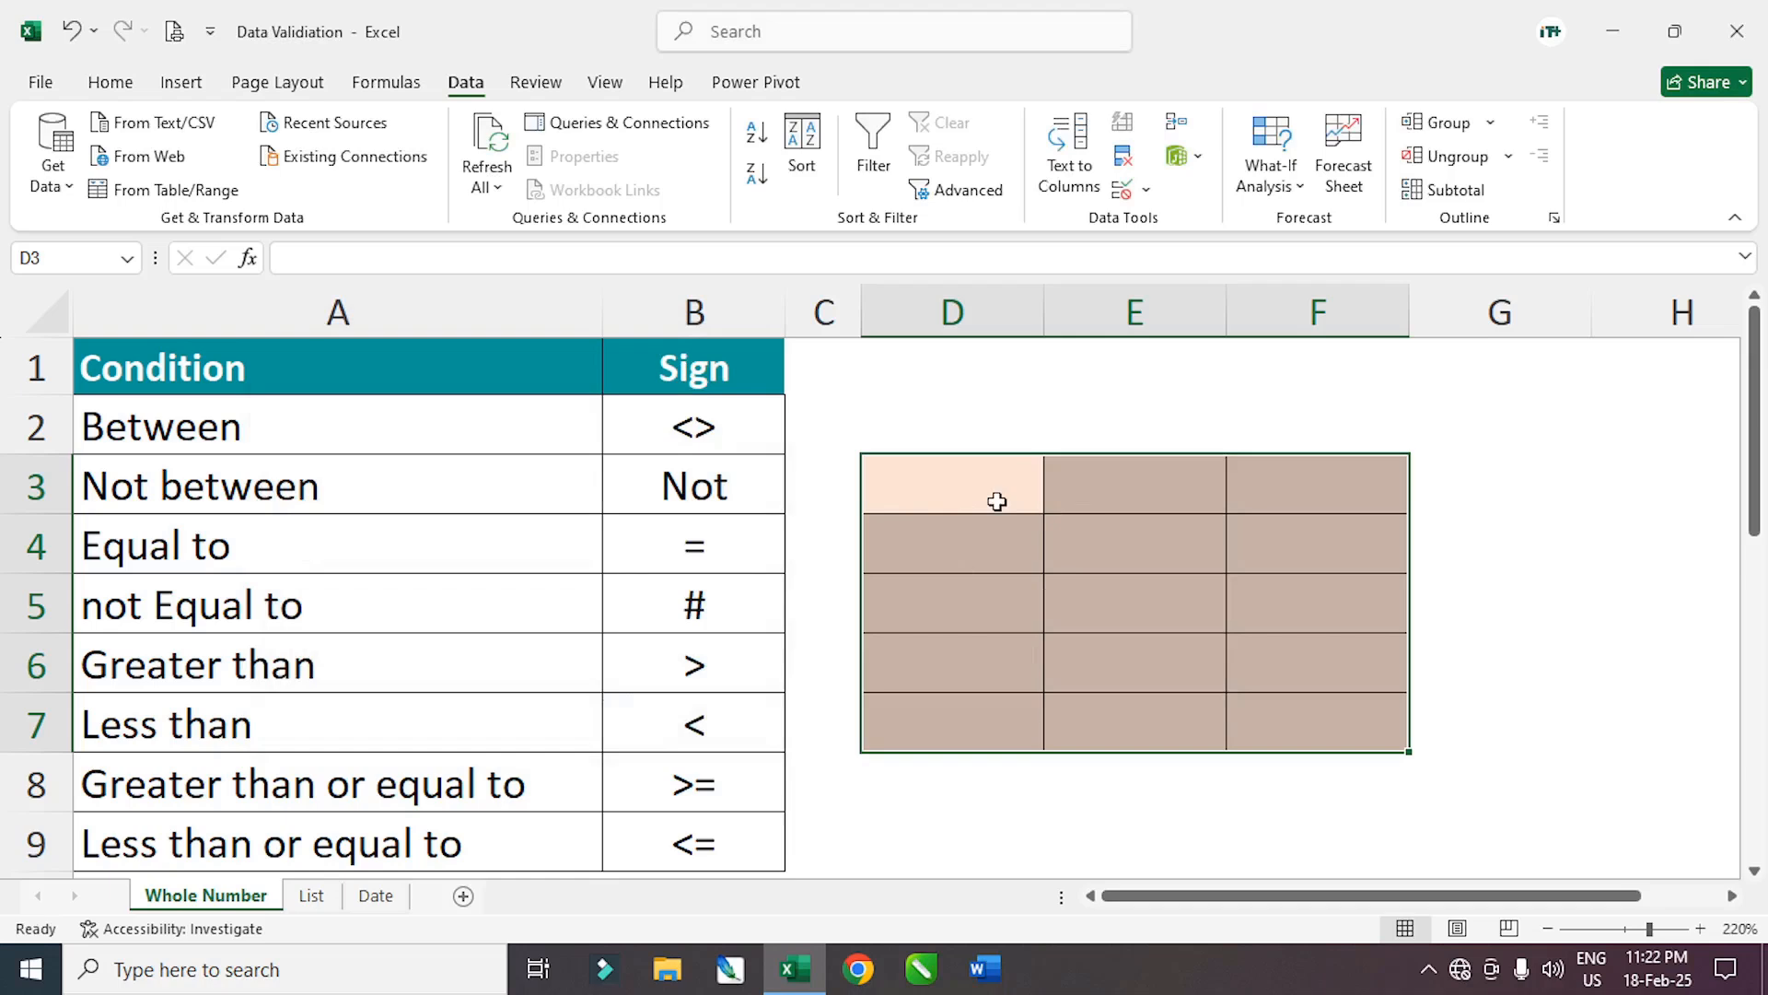
{"action": "type", "text": "96"}
{"action": "key", "text": "Return"}
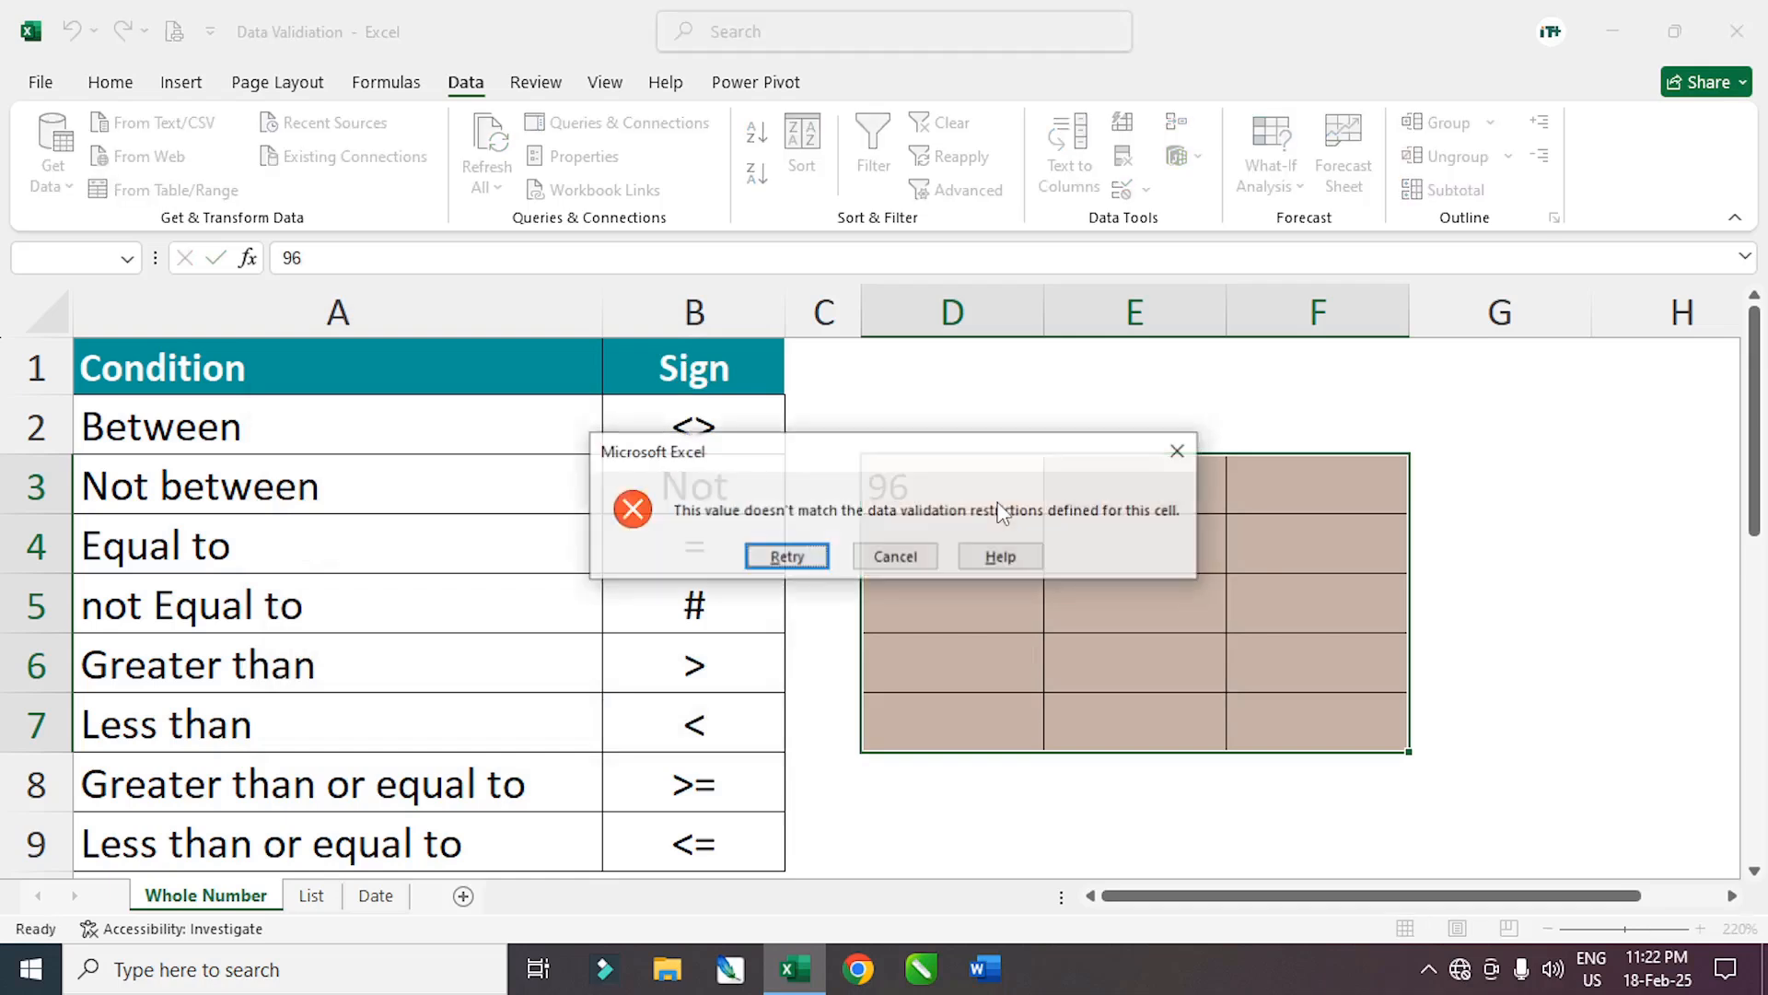
{"action": "left_click", "coordinate": [787, 556]}
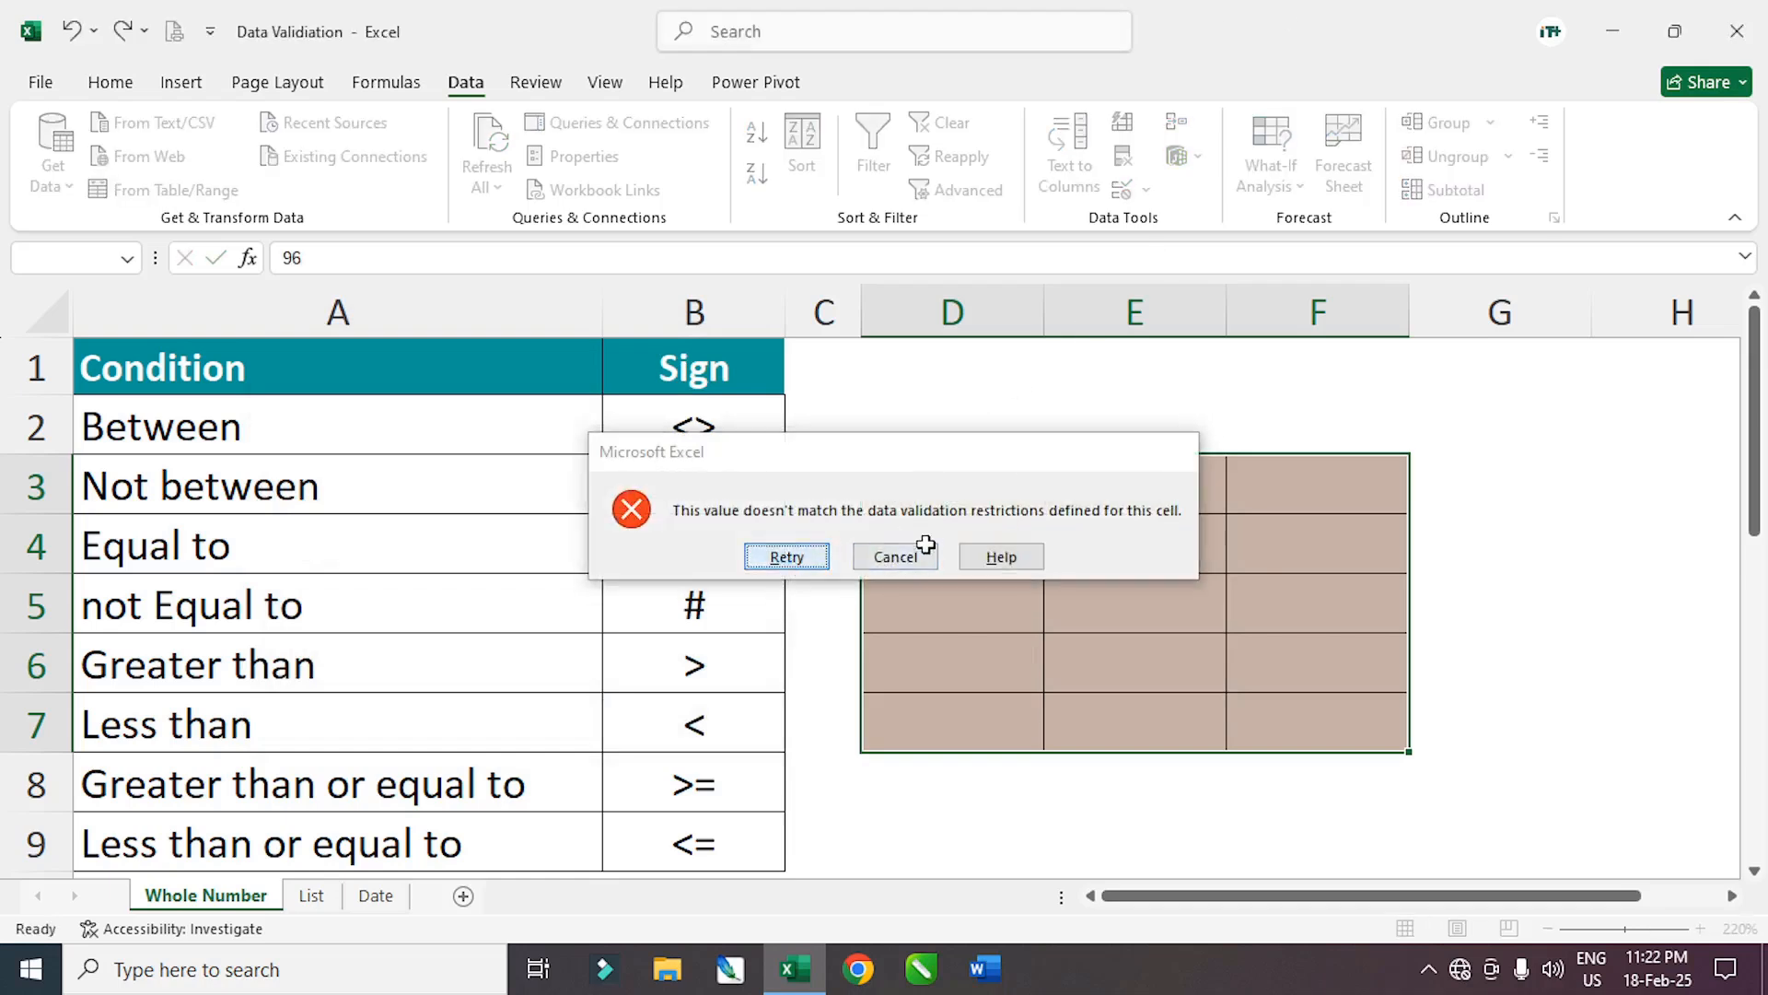
{"action": "type", "text": "95"}
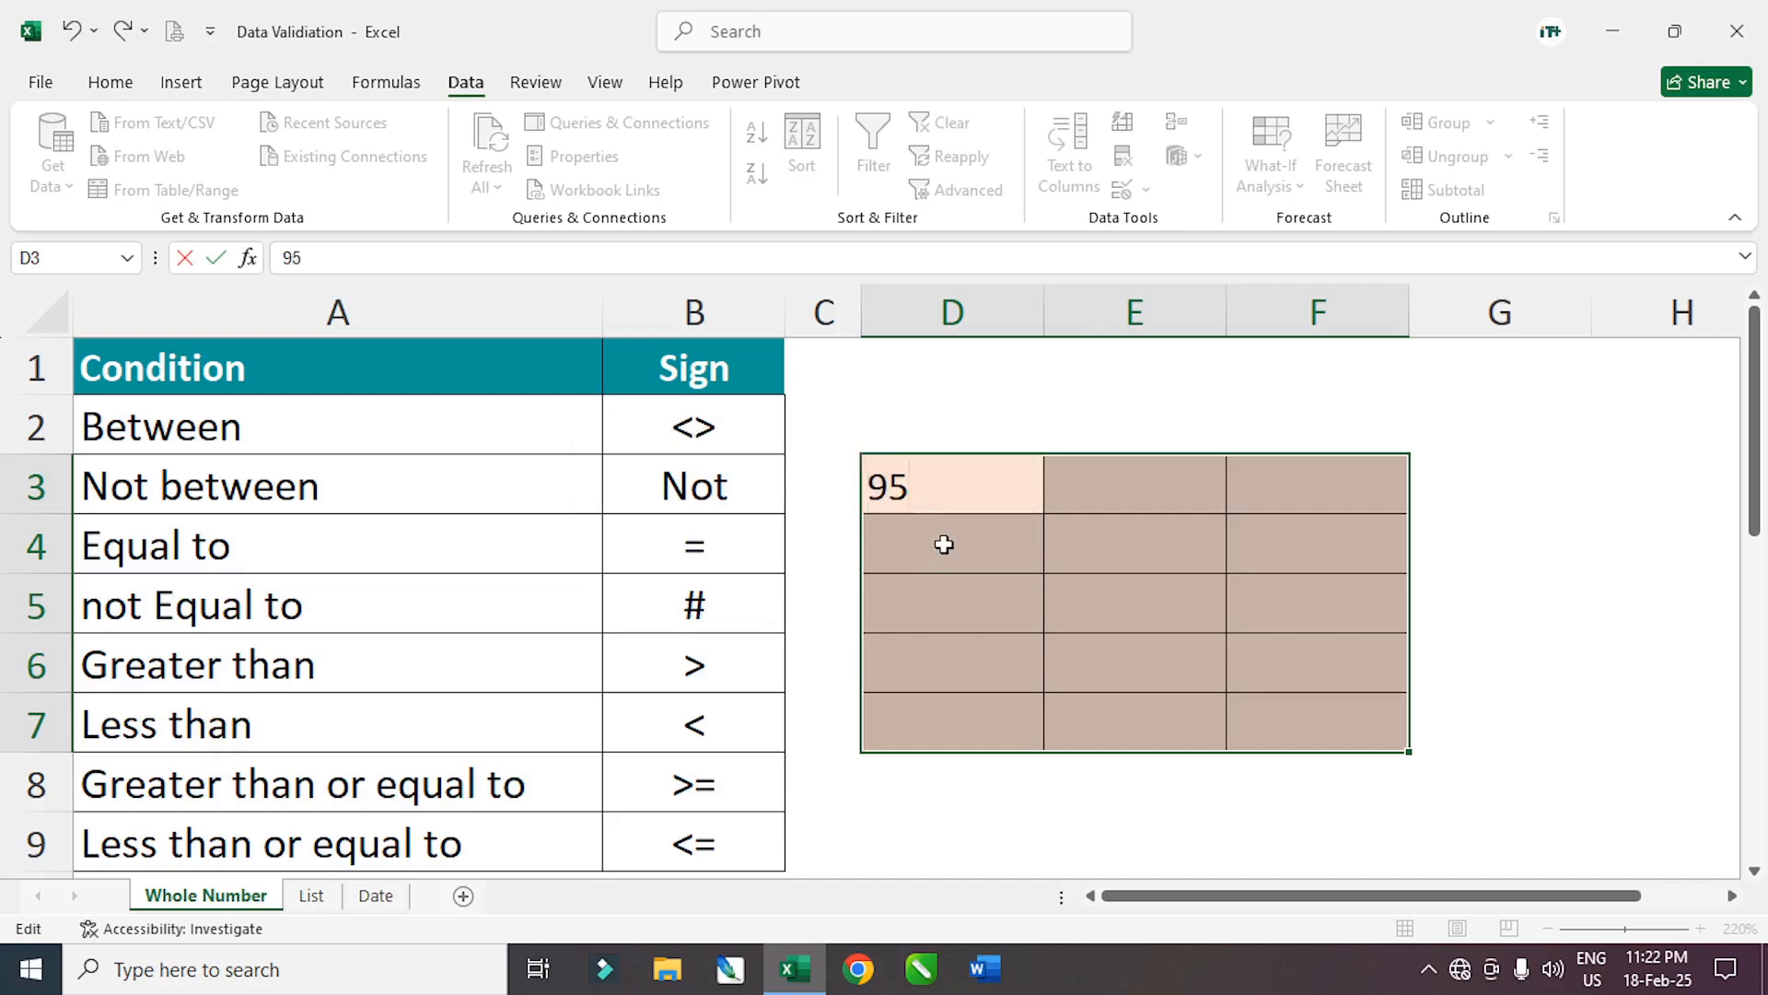
{"action": "key", "text": "Return"}
{"action": "left_click", "coordinate": [1105, 620]}
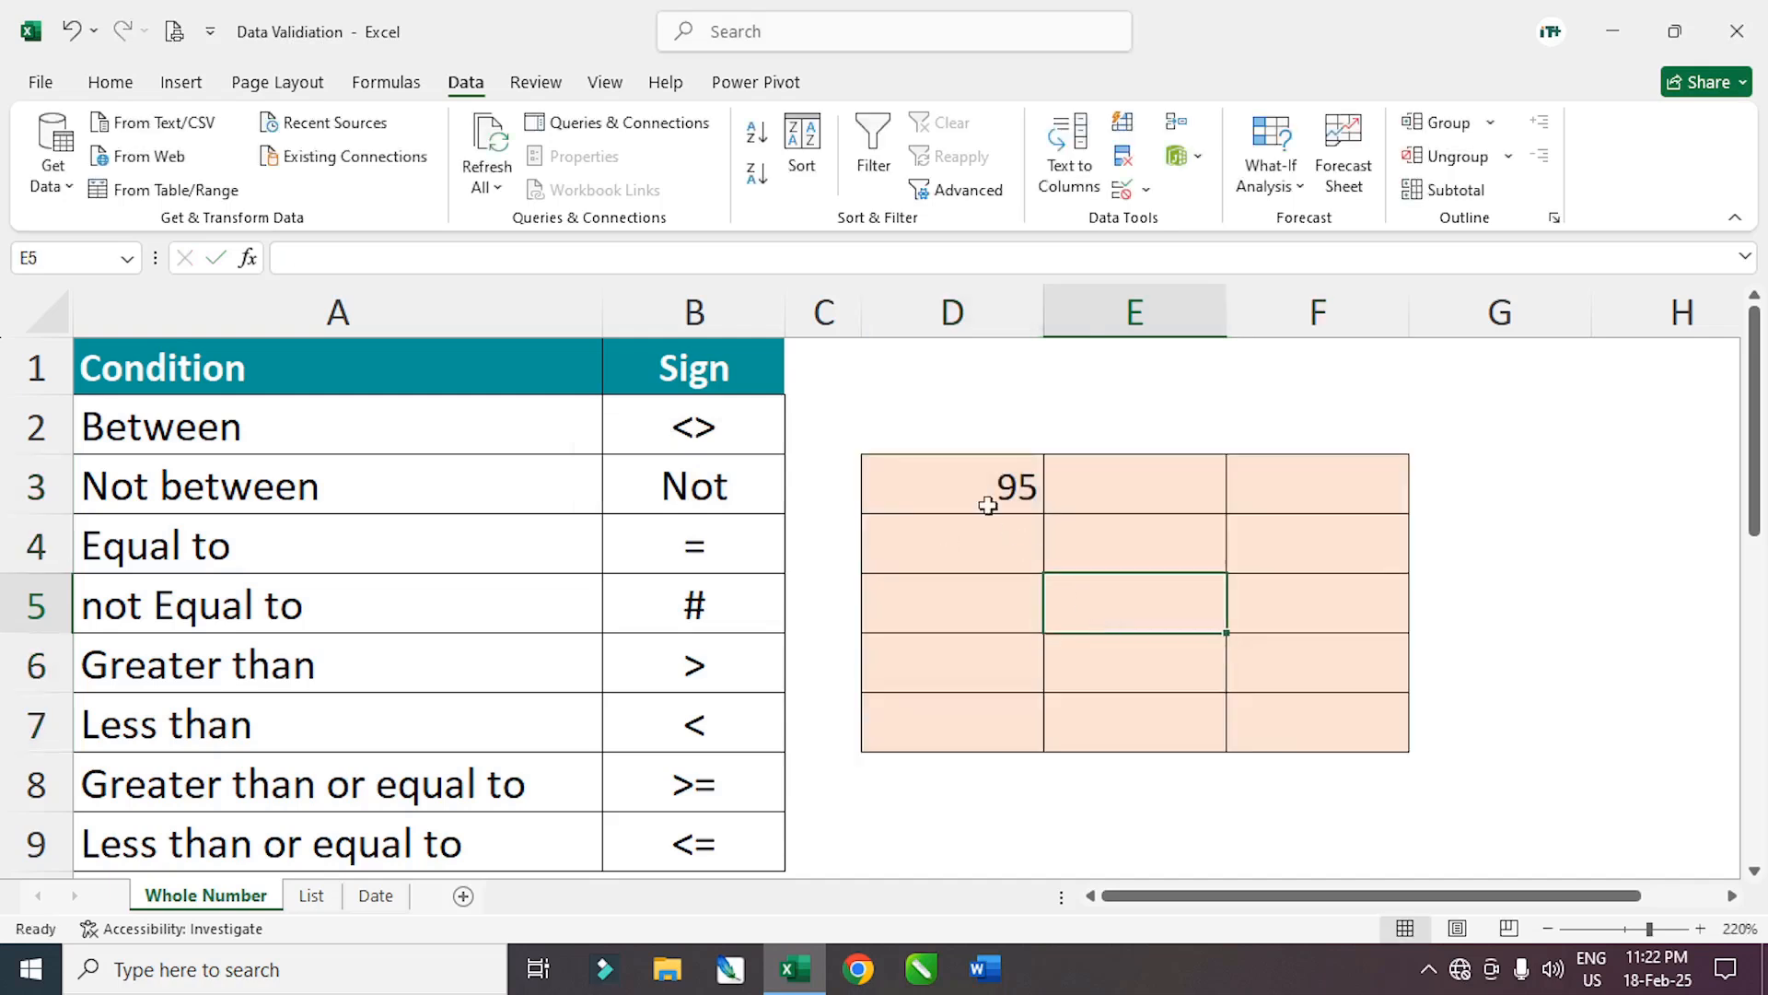
{"action": "left_click_drag", "start_coordinate": [986, 501], "coordinate": [1326, 724]}
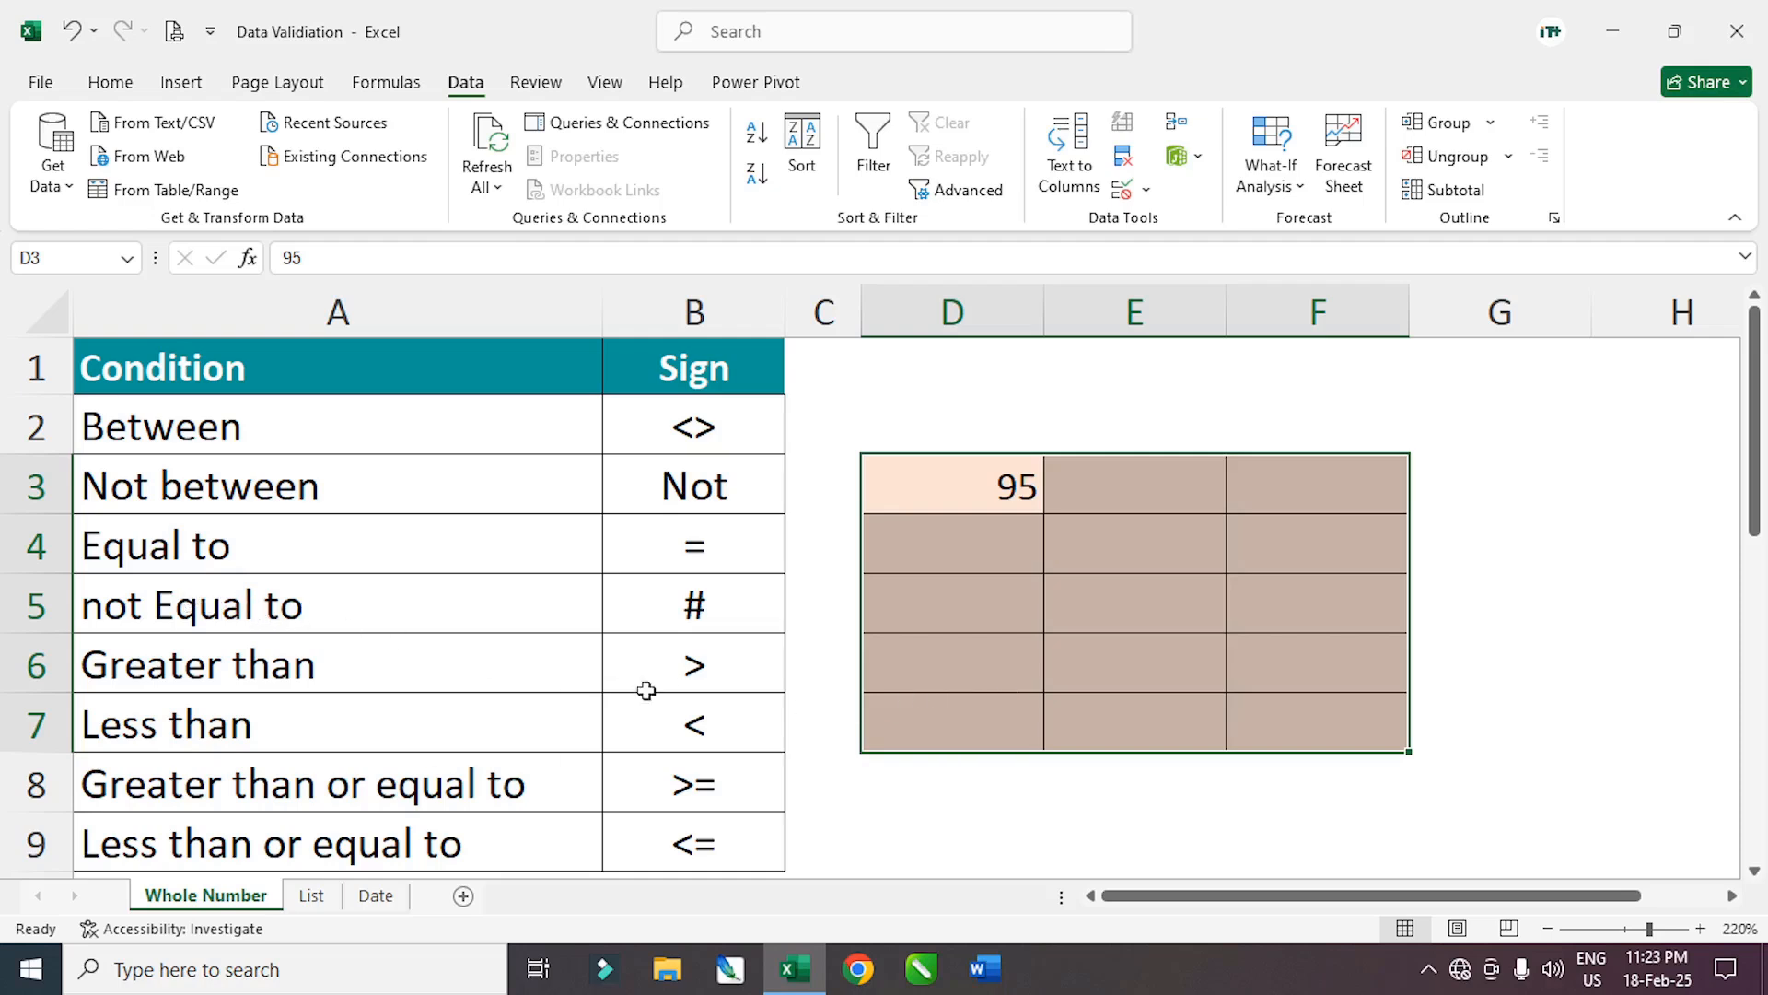
{"action": "left_click", "coordinate": [1314, 807]}
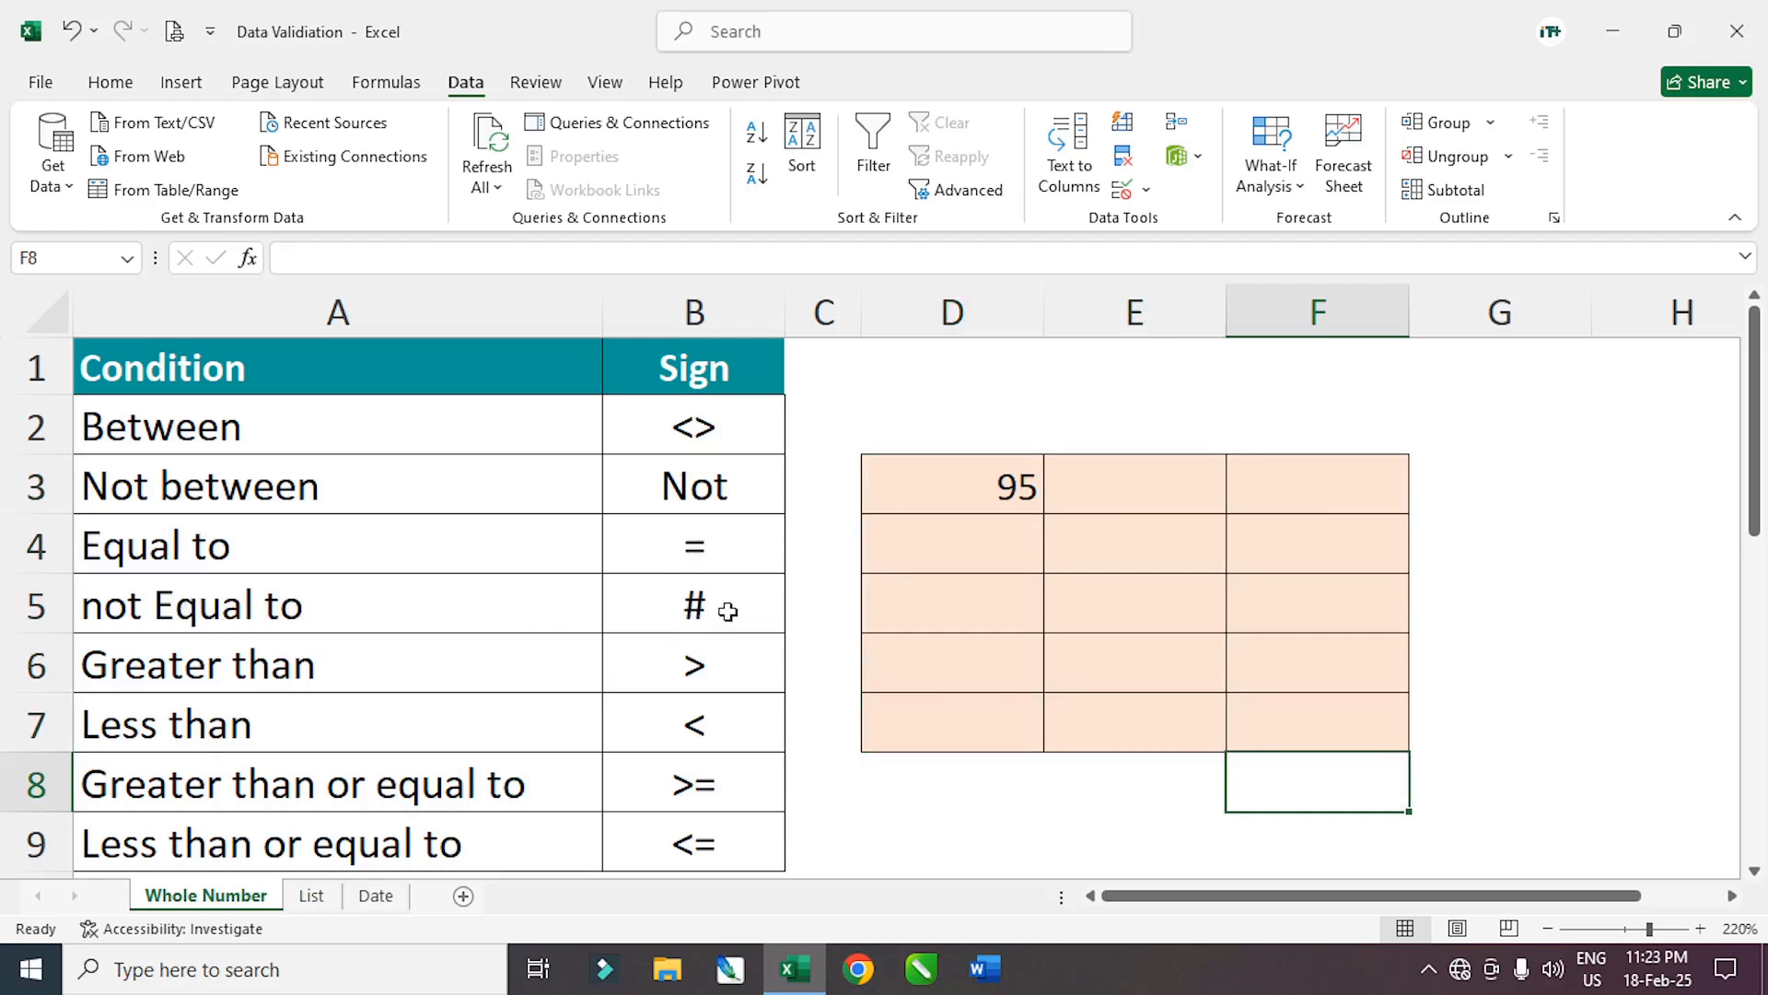
{"action": "left_click", "coordinate": [975, 505]}
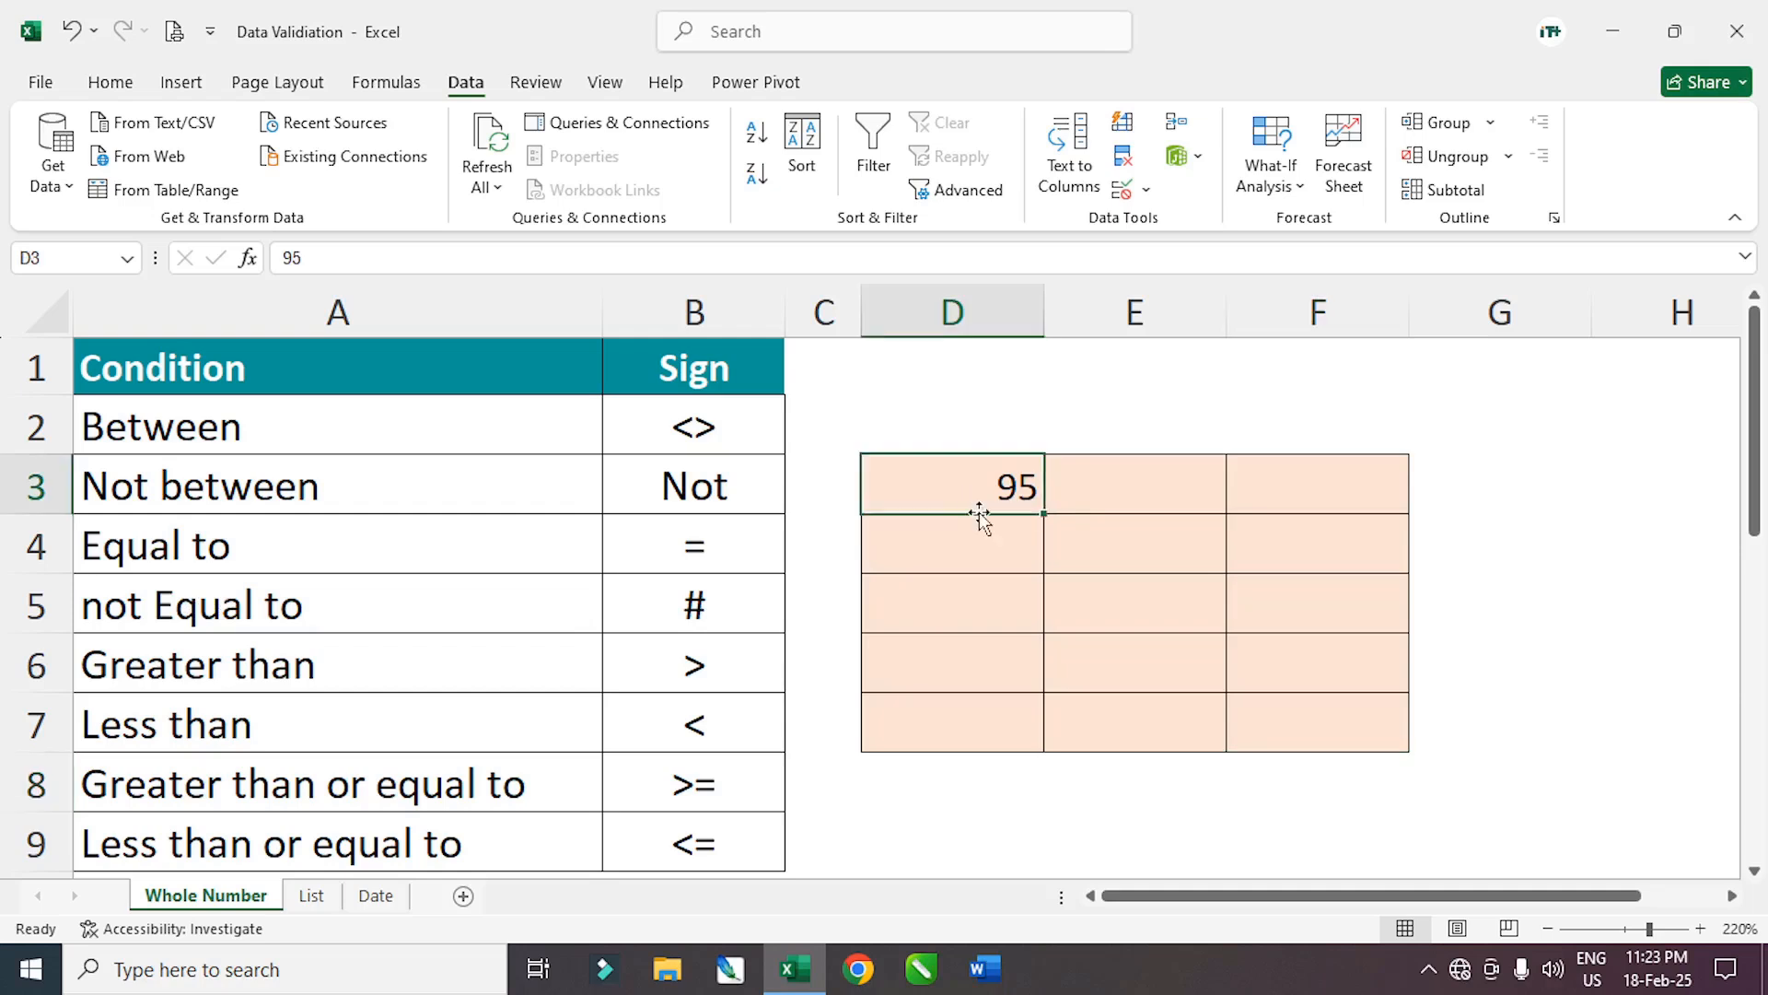
{"action": "key", "text": "Delete"}
{"action": "left_click_drag", "start_coordinate": [948, 489], "coordinate": [1306, 714]}
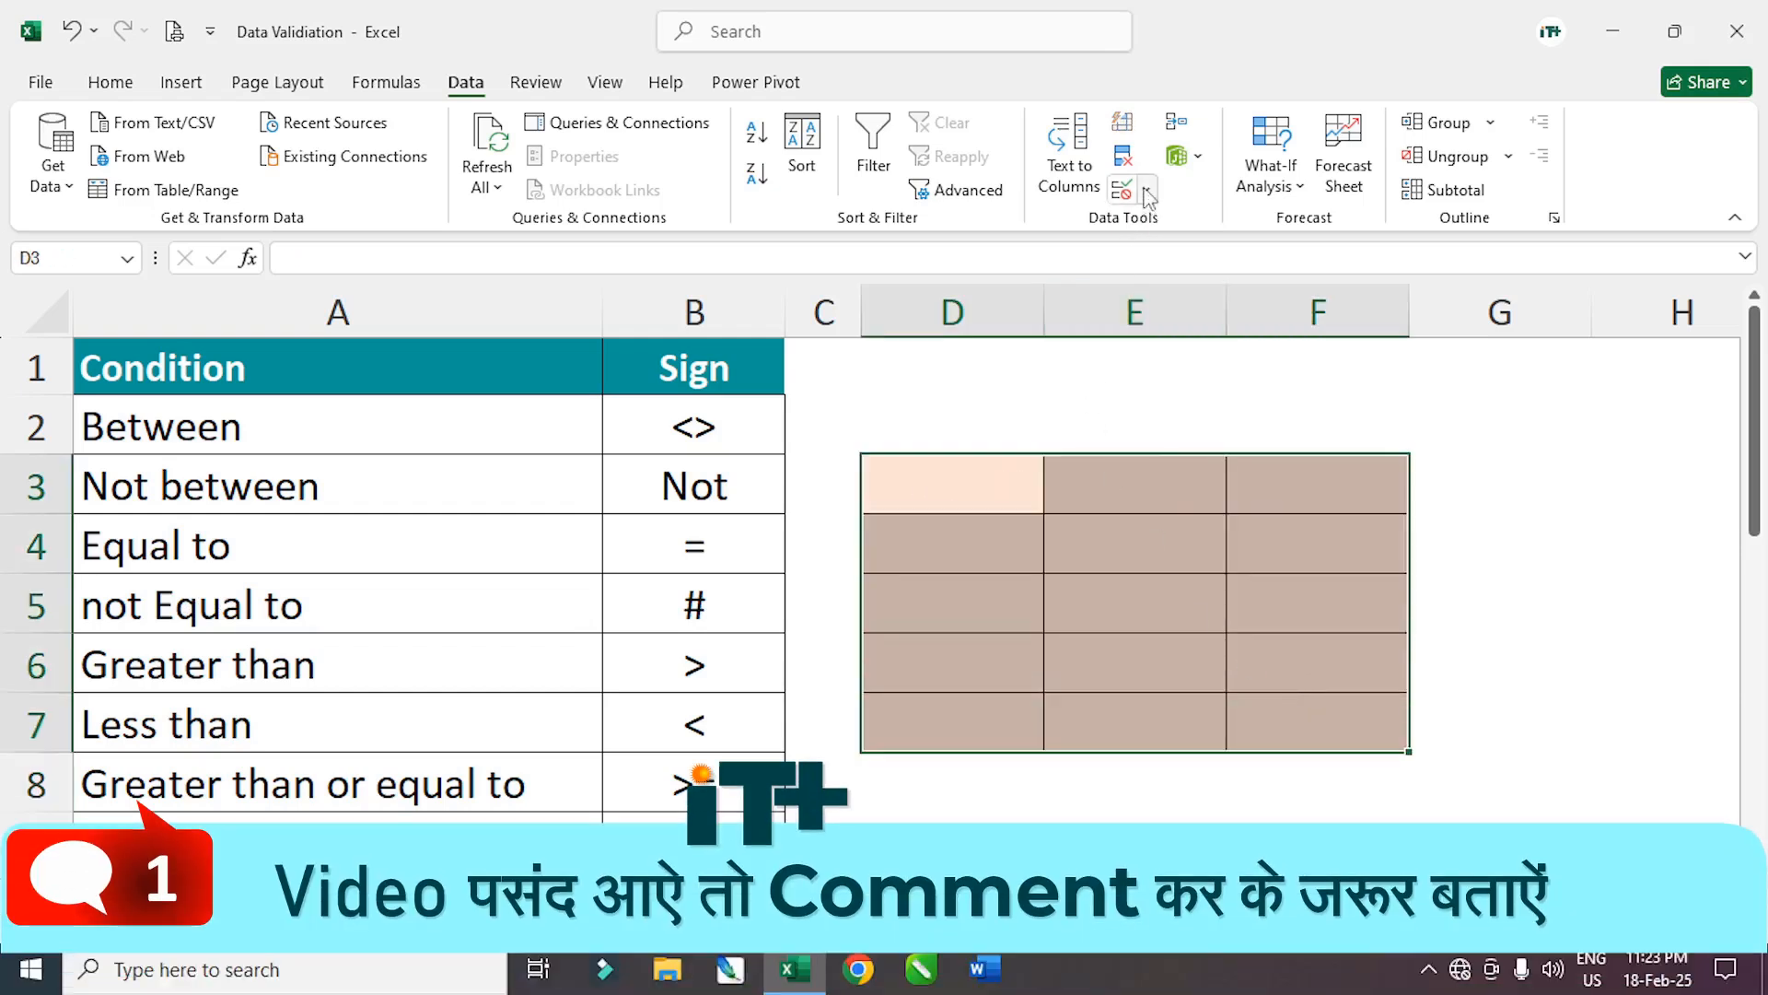
Replace the equal-to-95 rule on D3:F7 with whole numbers greater than 100
{"action": "left_click", "coordinate": [1146, 189]}
{"action": "left_click", "coordinate": [1198, 224]}
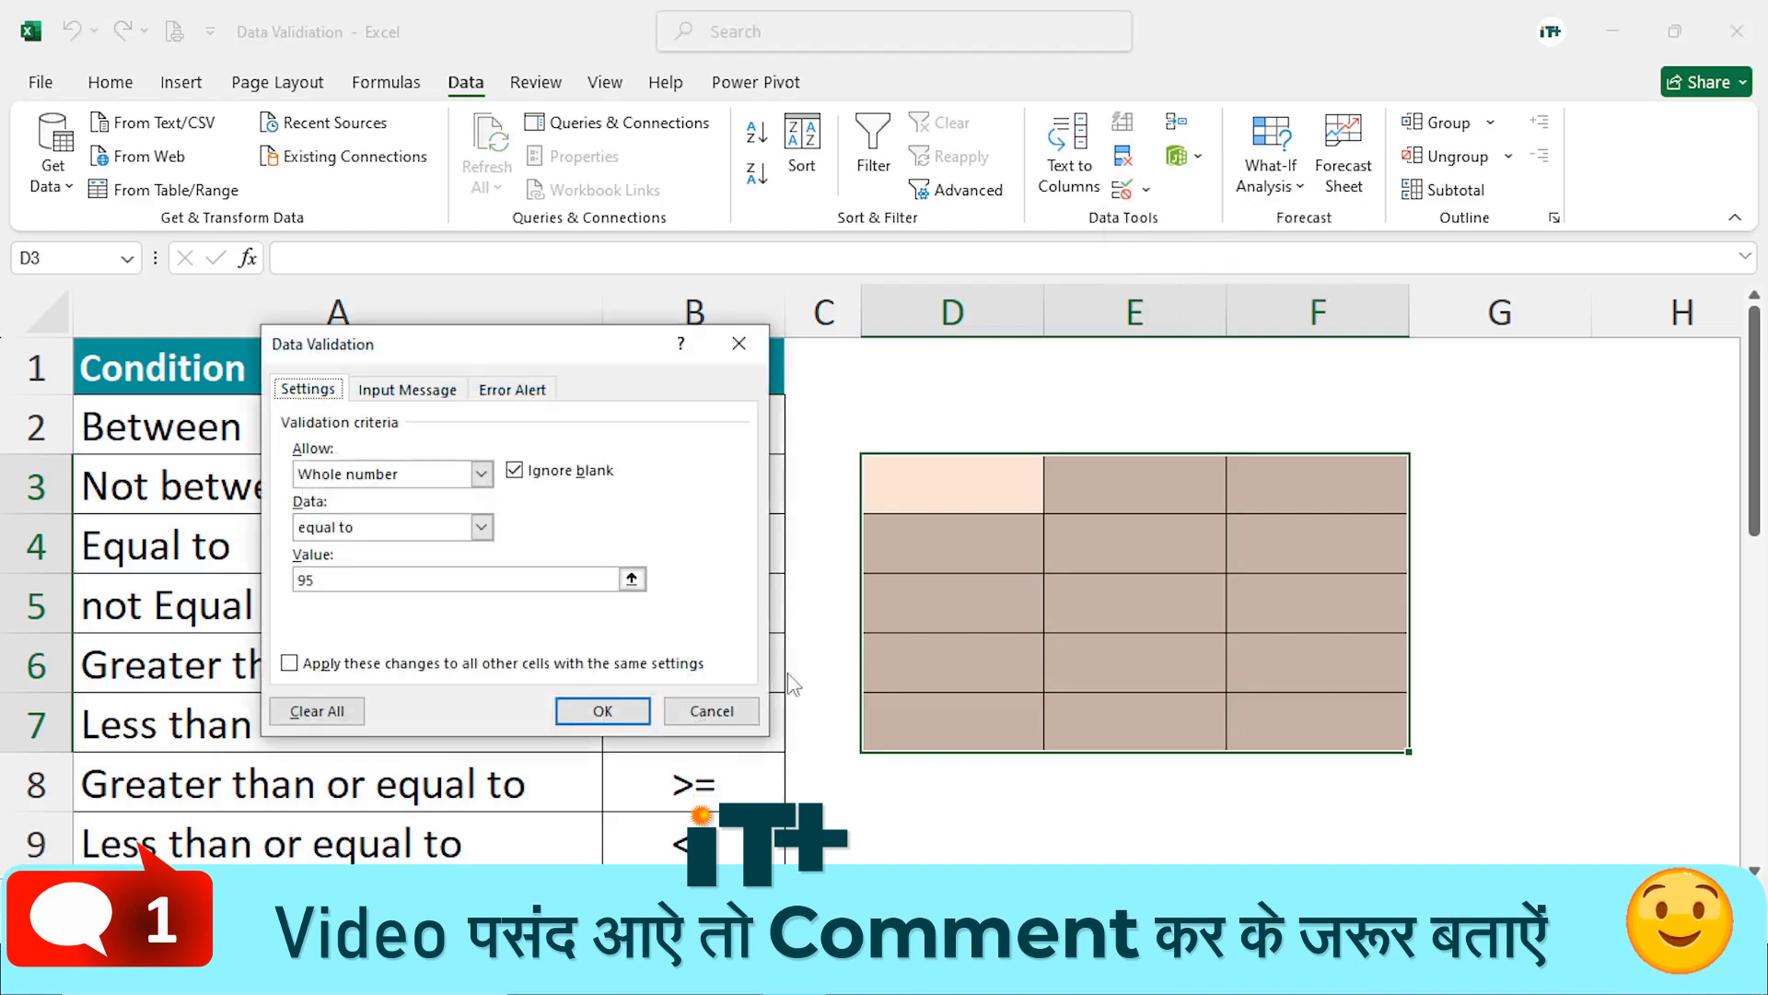
{"action": "left_click", "coordinate": [317, 711]}
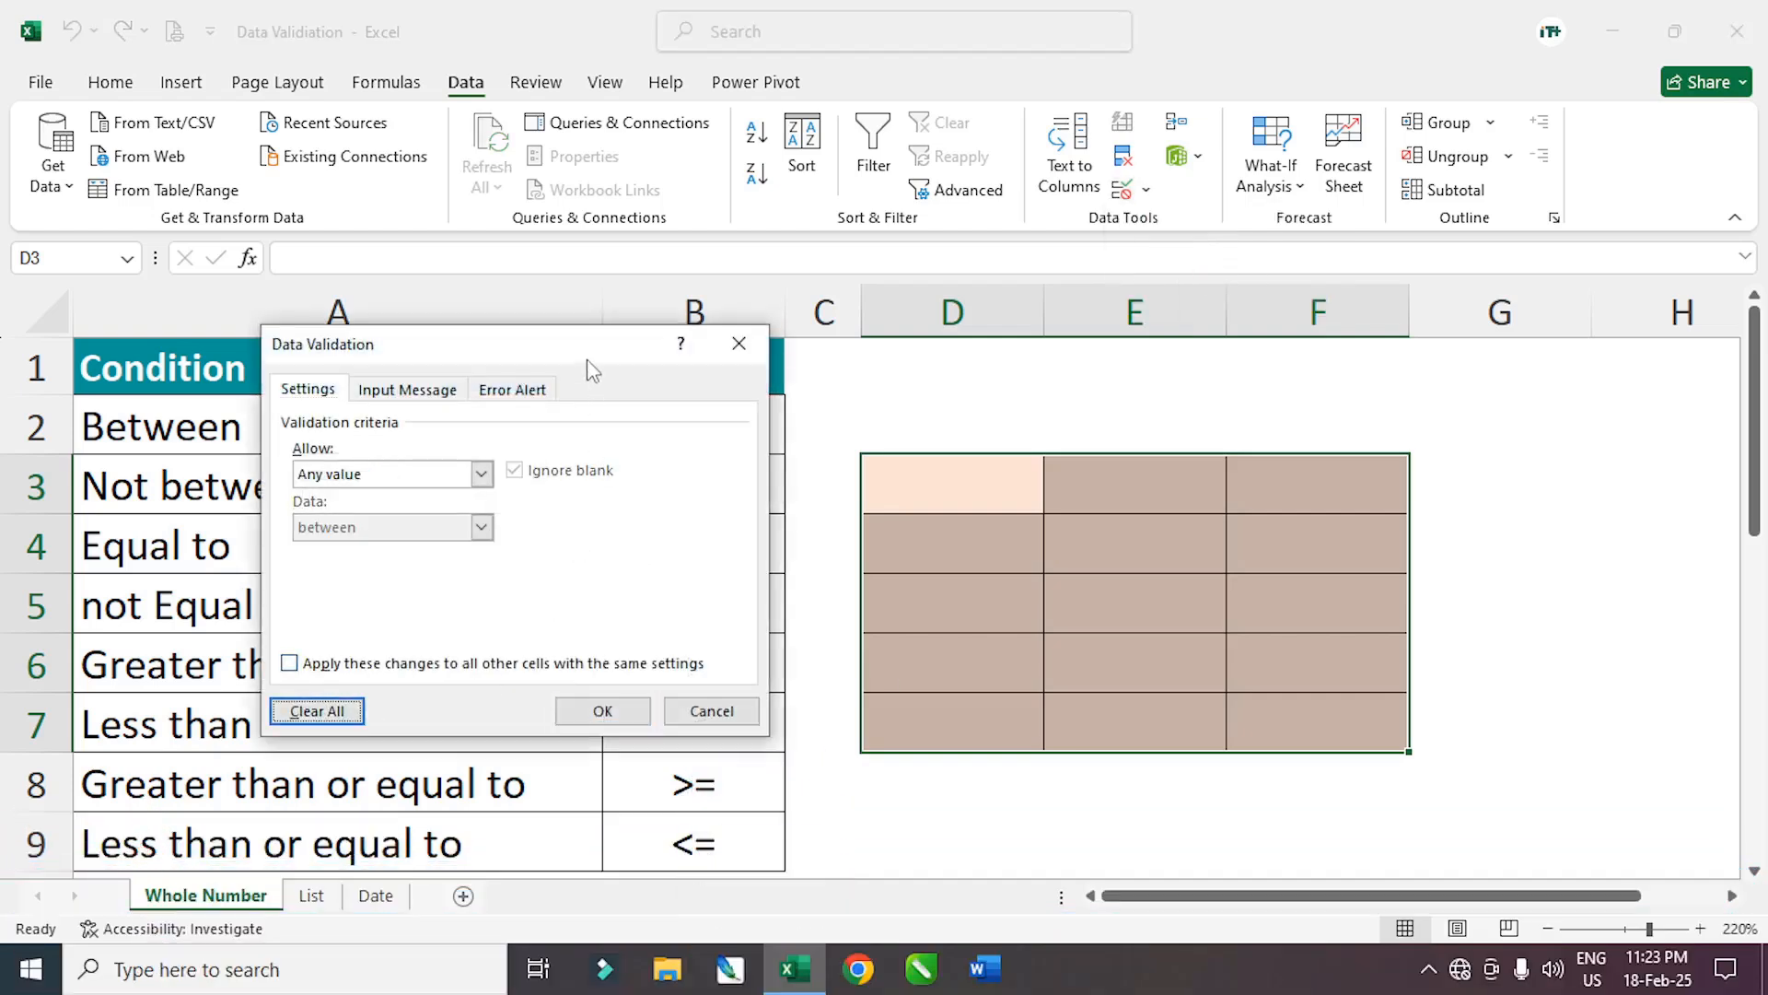
{"action": "left_click_drag", "start_coordinate": [593, 361], "coordinate": [1234, 469]}
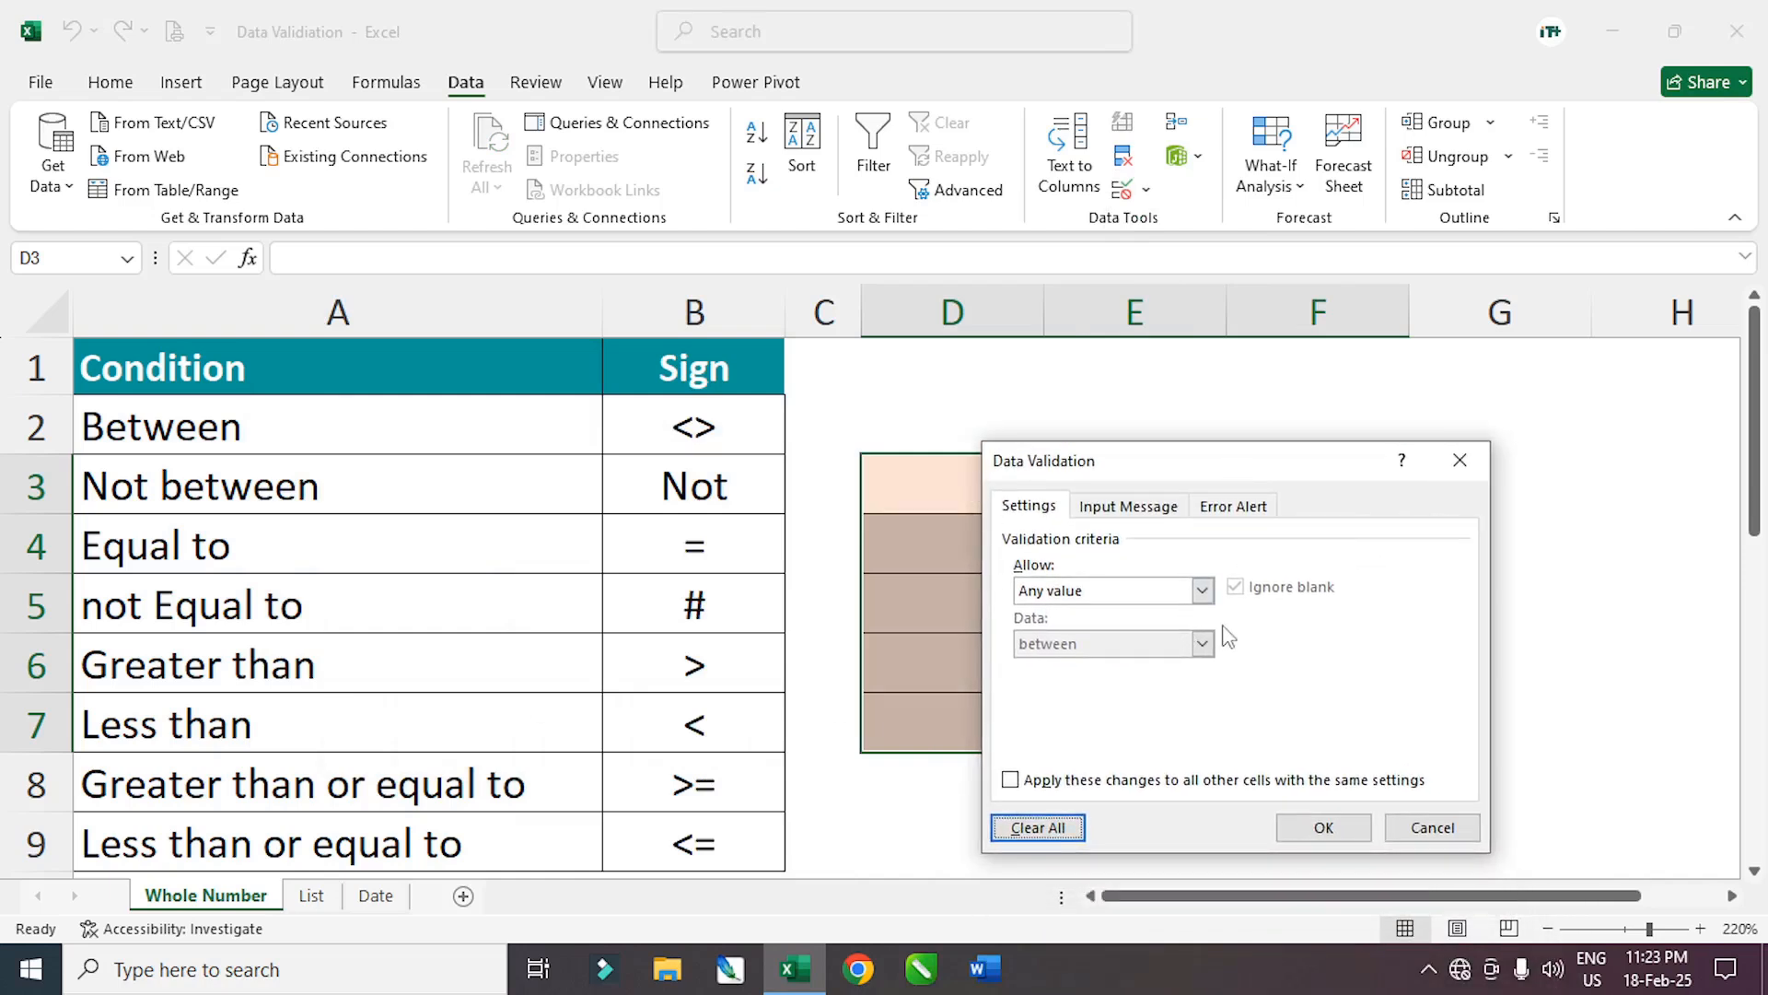
{"action": "left_click", "coordinate": [1203, 591]}
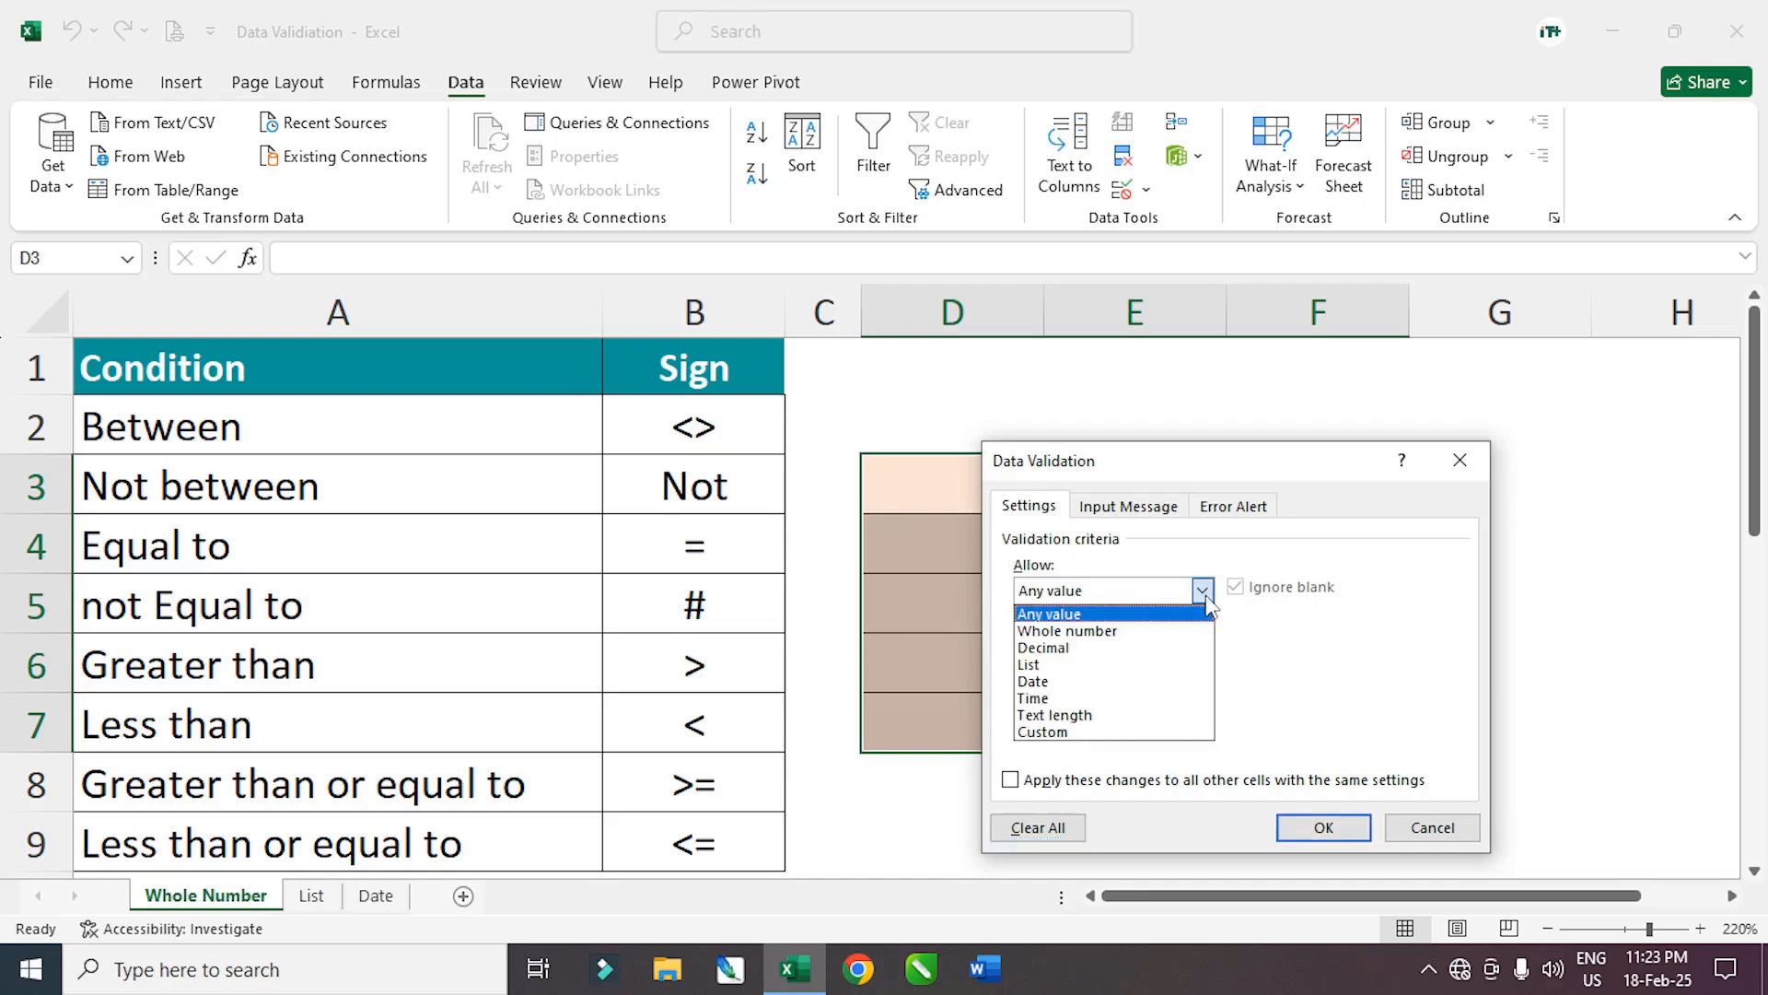
{"action": "left_click", "coordinate": [1073, 631]}
{"action": "left_click", "coordinate": [1079, 645]}
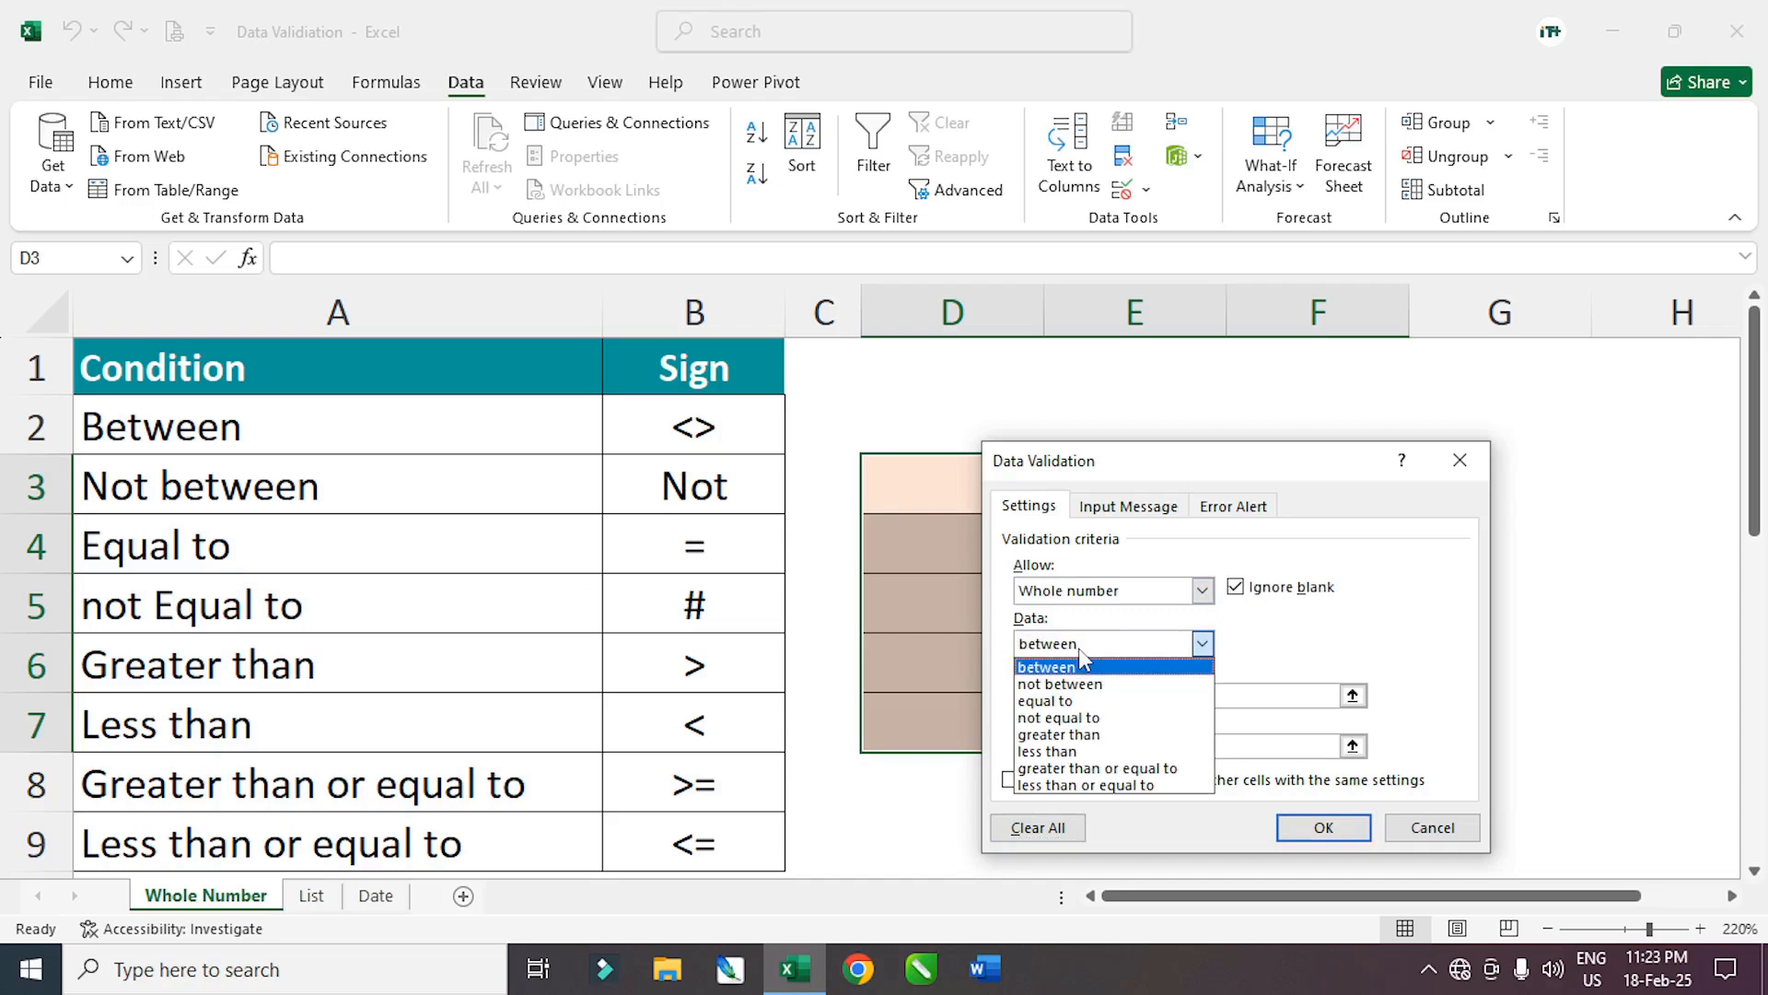
{"action": "left_click", "coordinate": [1069, 735]}
{"action": "left_click", "coordinate": [1066, 697]}
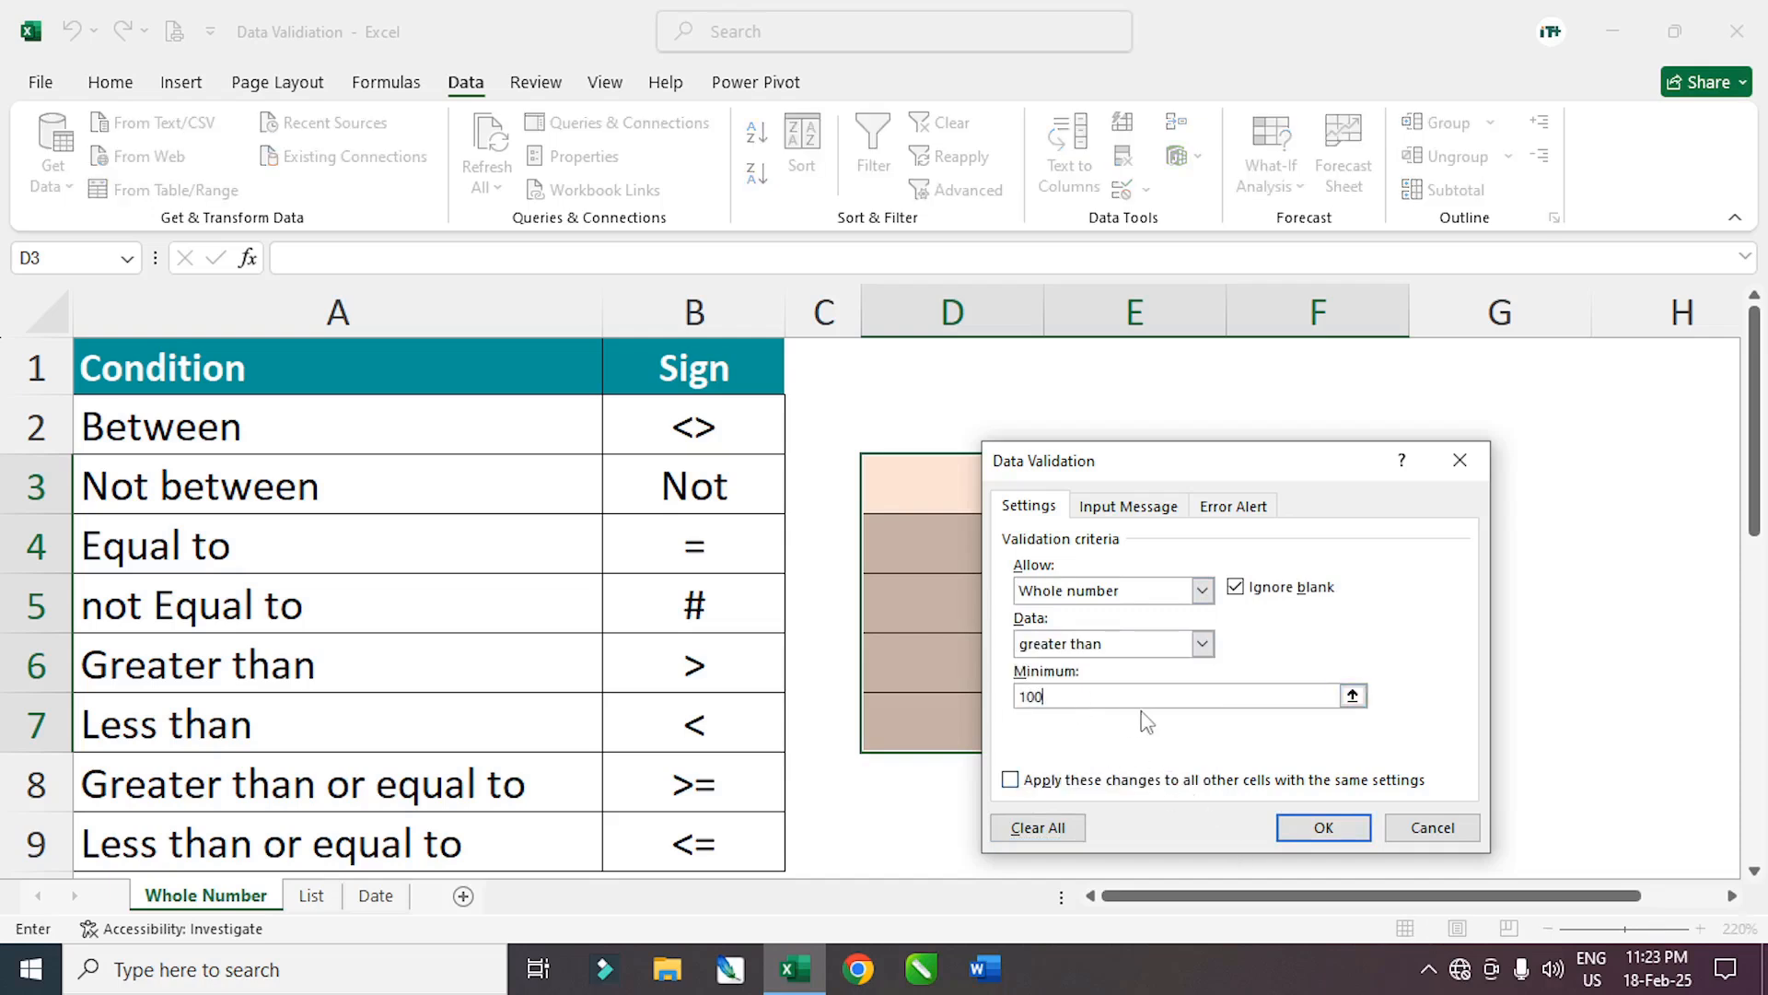
{"action": "left_click", "coordinate": [1324, 827]}
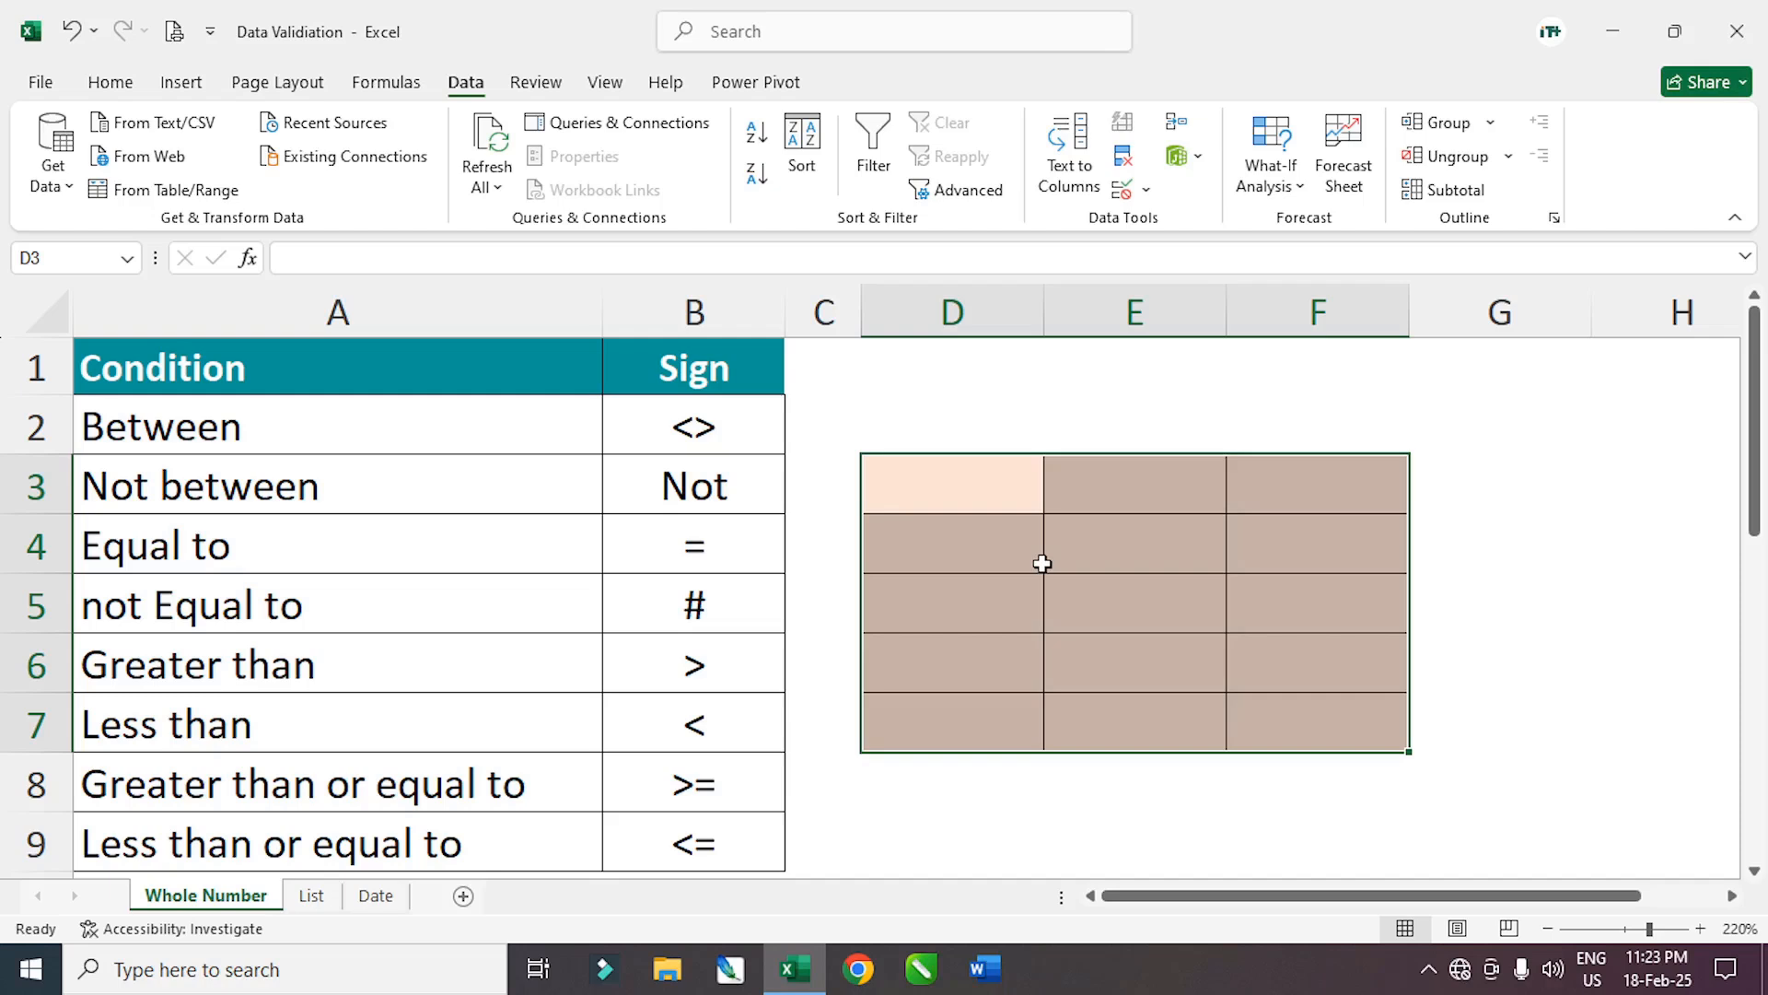
Test the rule by entering 95 in D3 and cancel the rejection error
{"action": "type", "text": "95"}
{"action": "key", "text": "Return"}
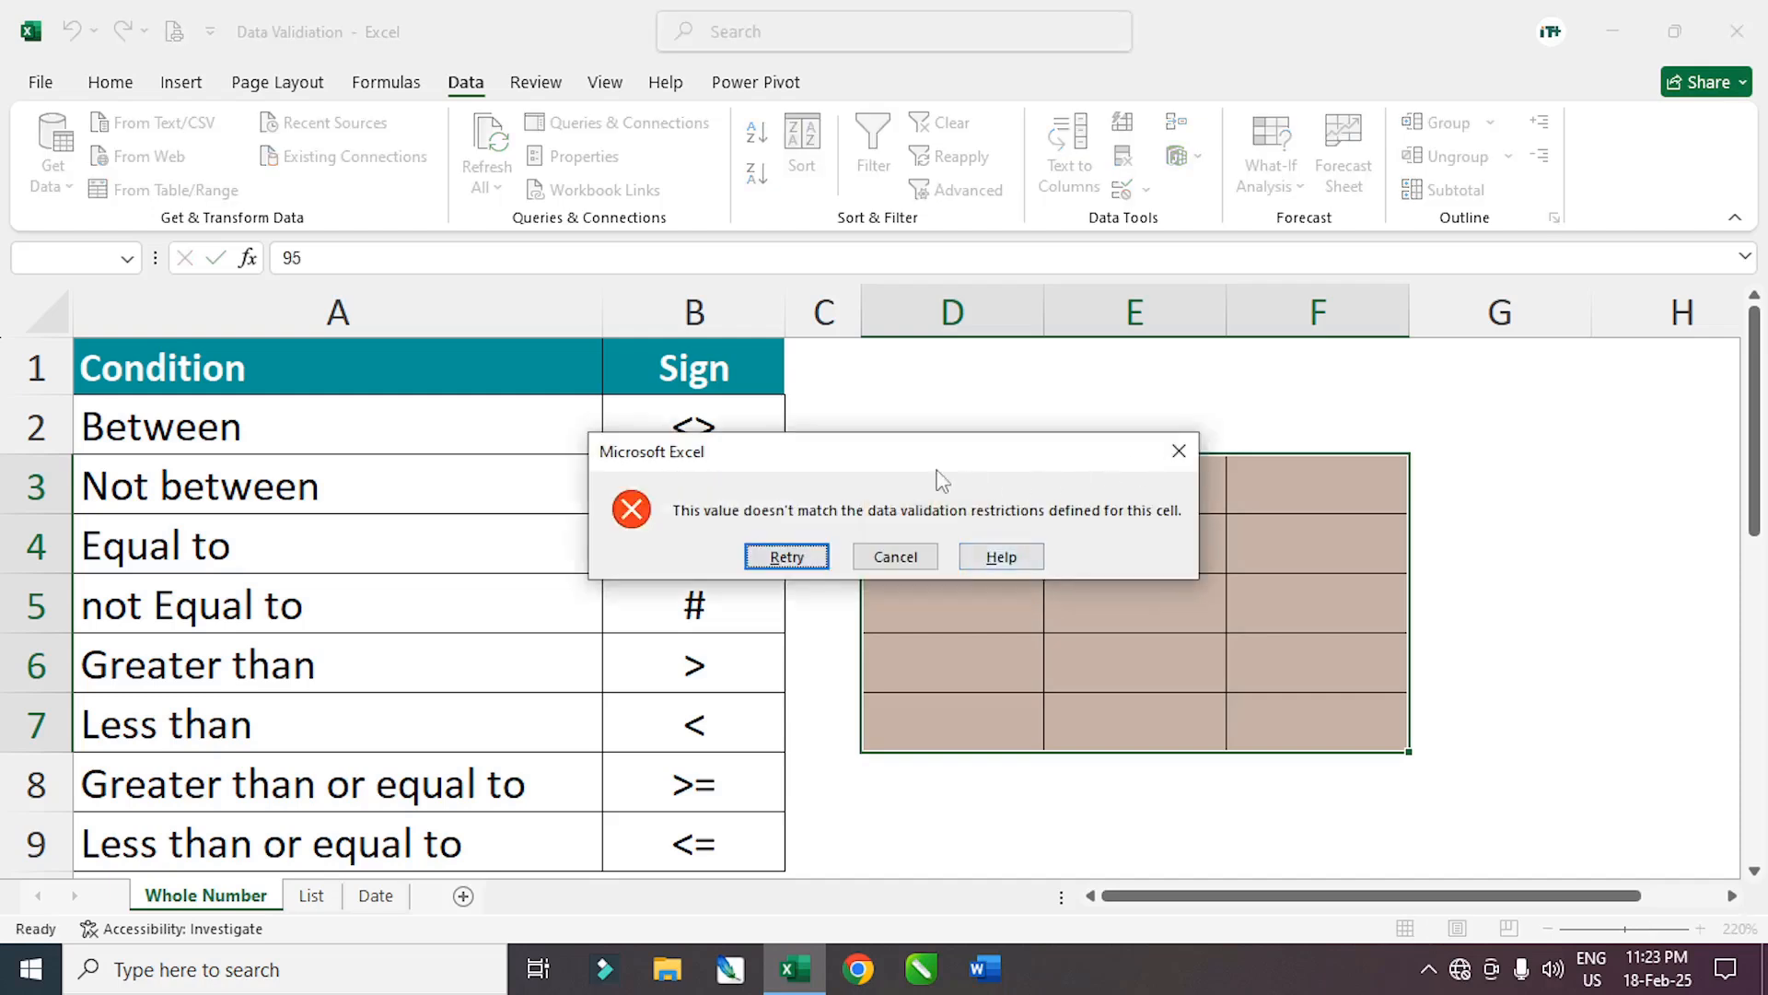
{"action": "left_click", "coordinate": [898, 557]}
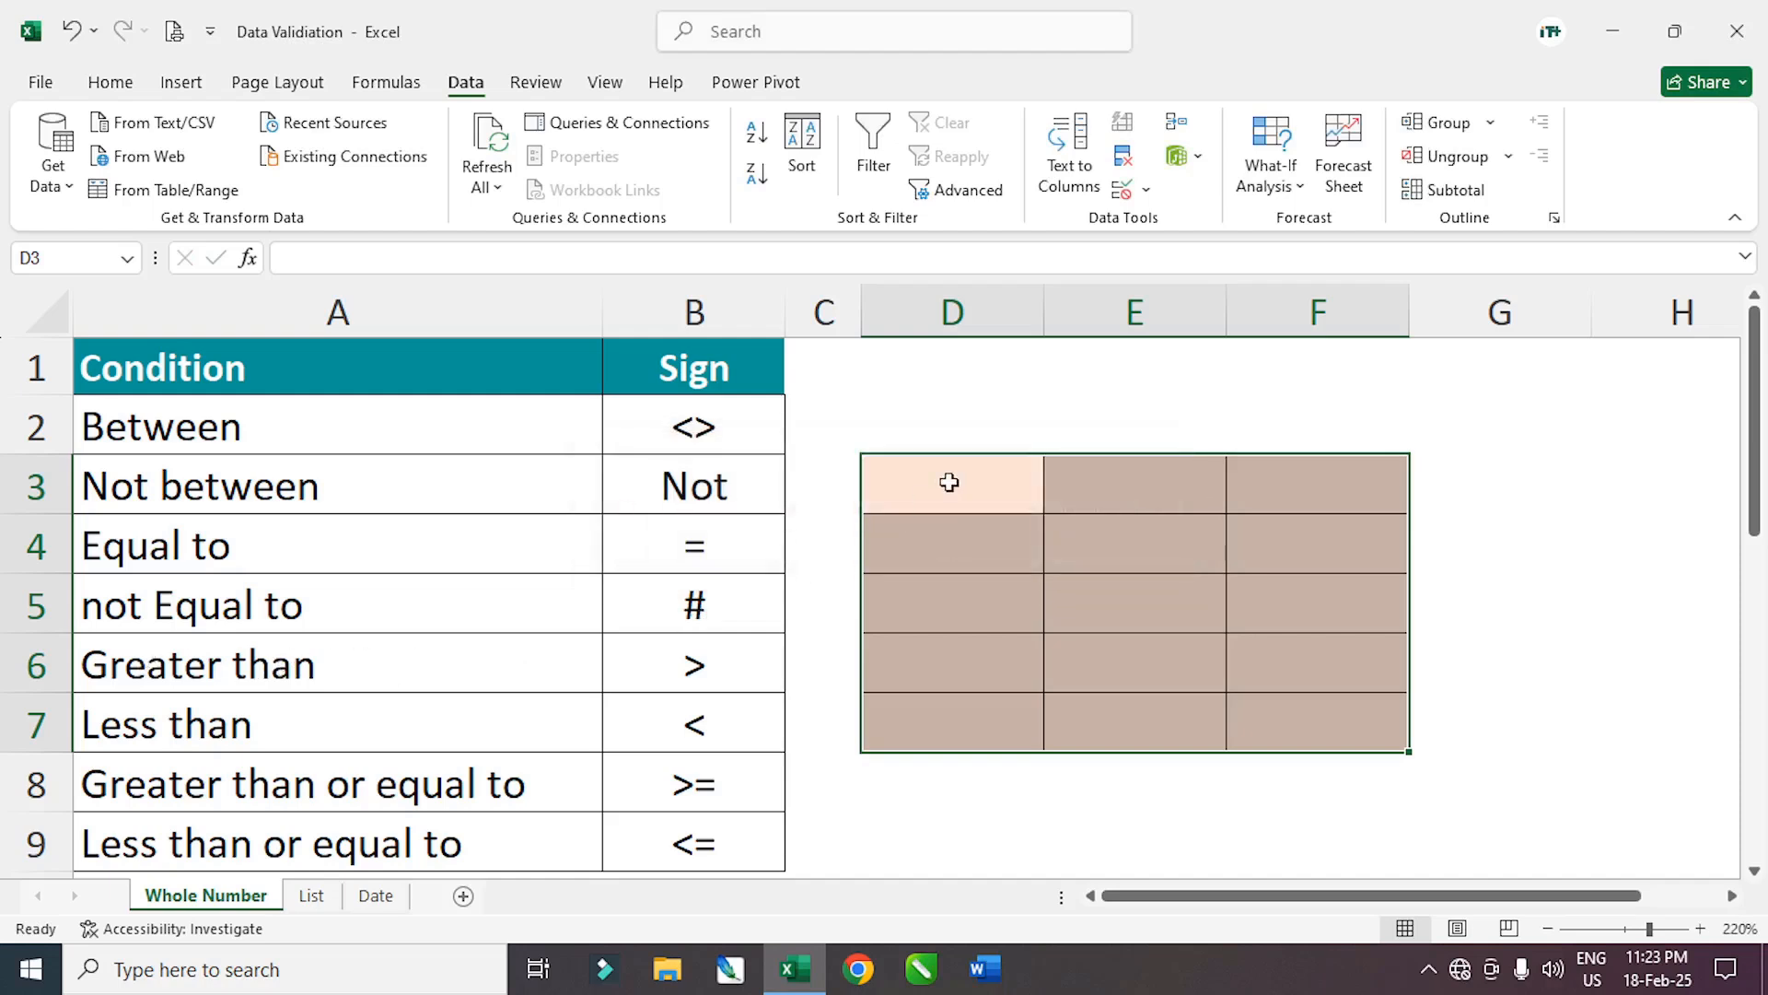
Enter 105 in D3 and 1500 in F7, then select the block D3:F7
{"action": "type", "text": "105"}
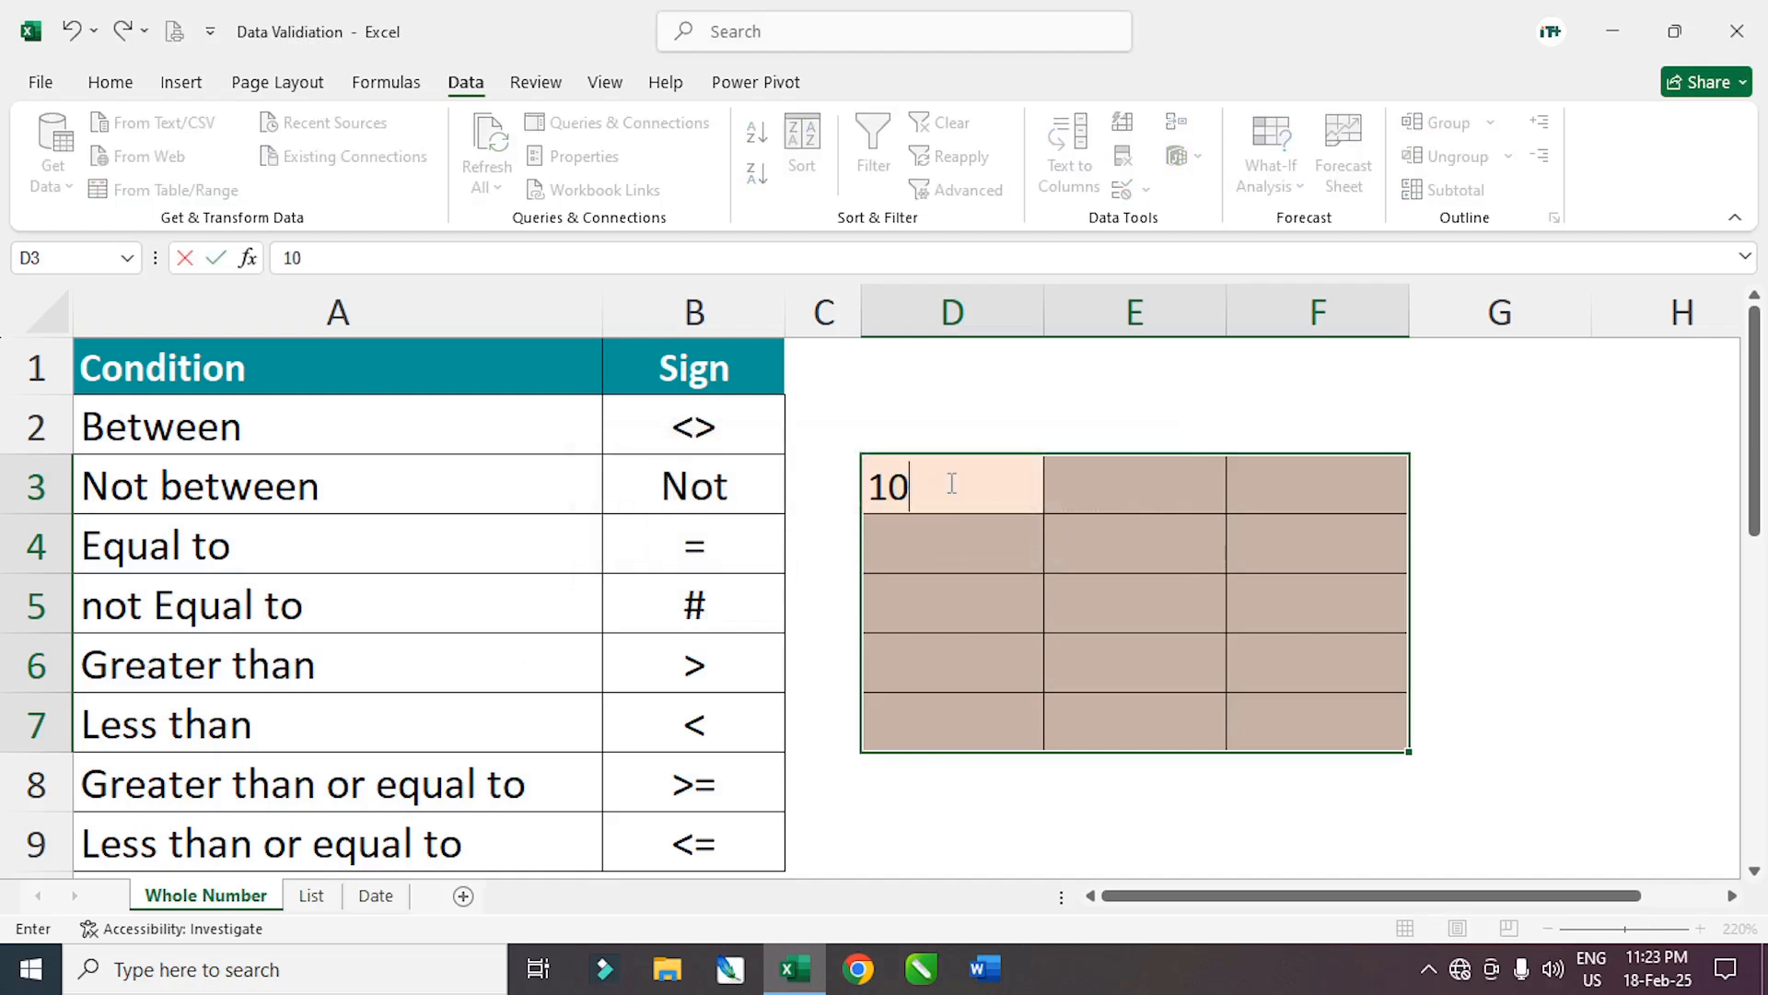
{"action": "key", "text": "Return"}
{"action": "left_click", "coordinate": [1289, 698]}
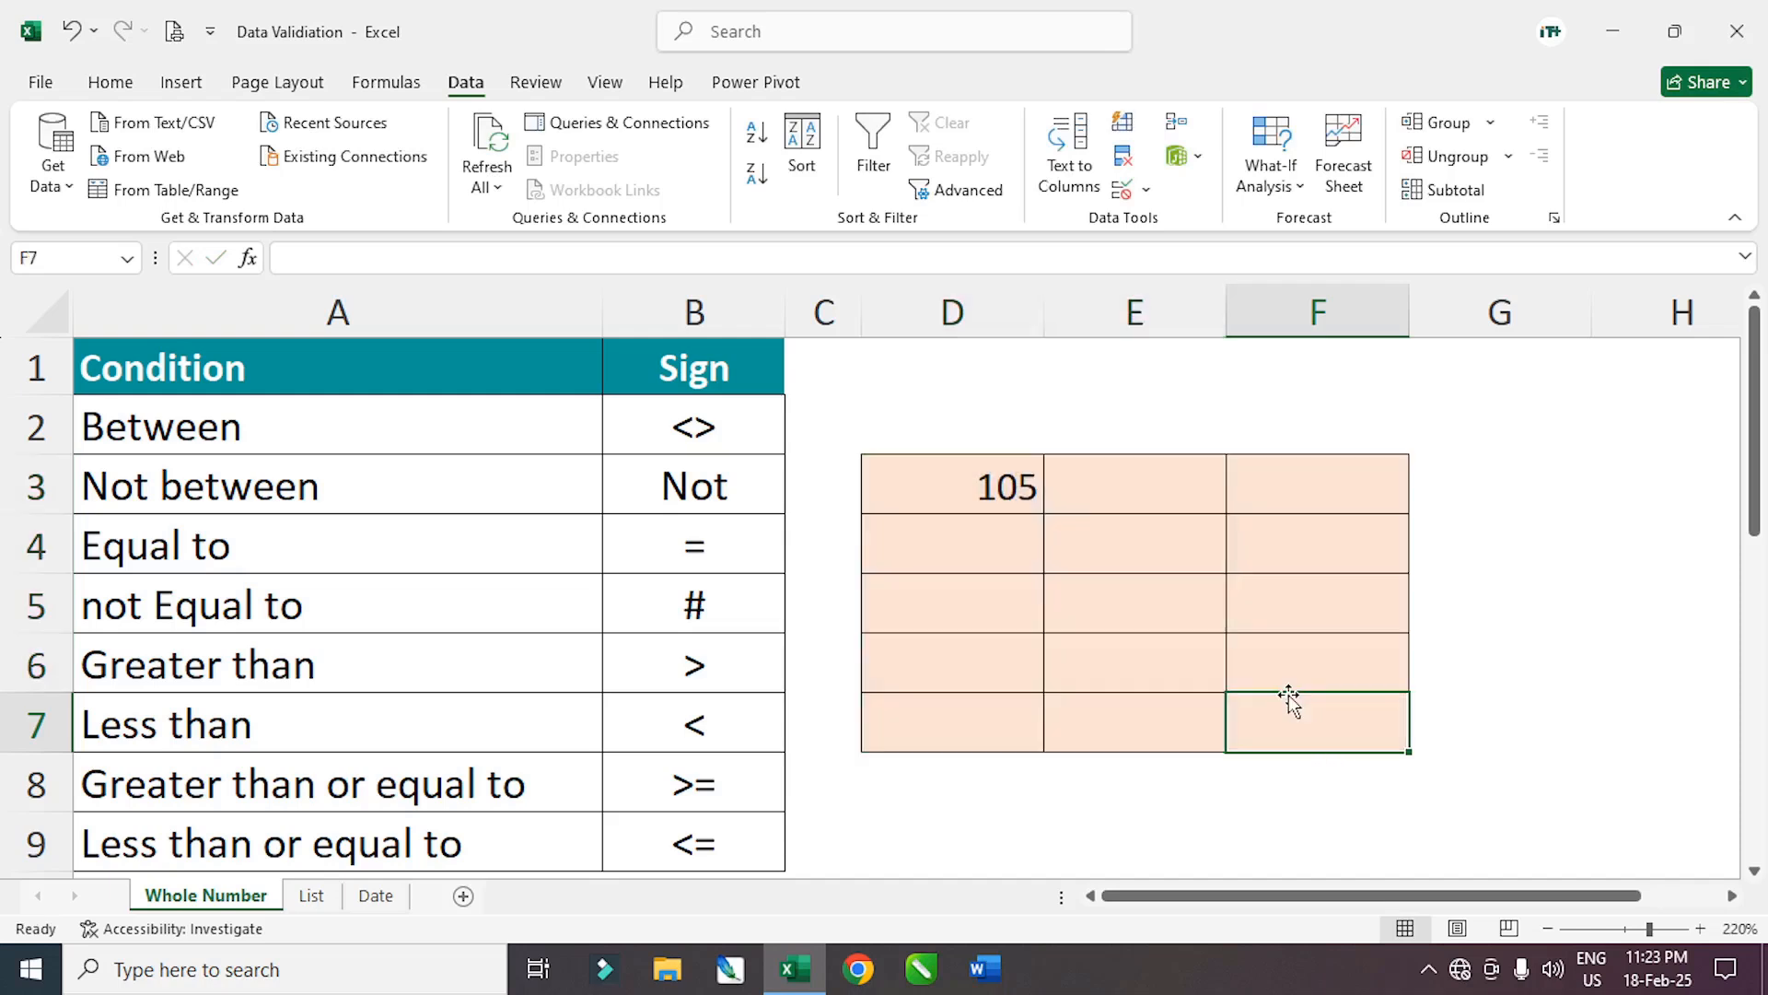
{"action": "type", "text": "1500"}
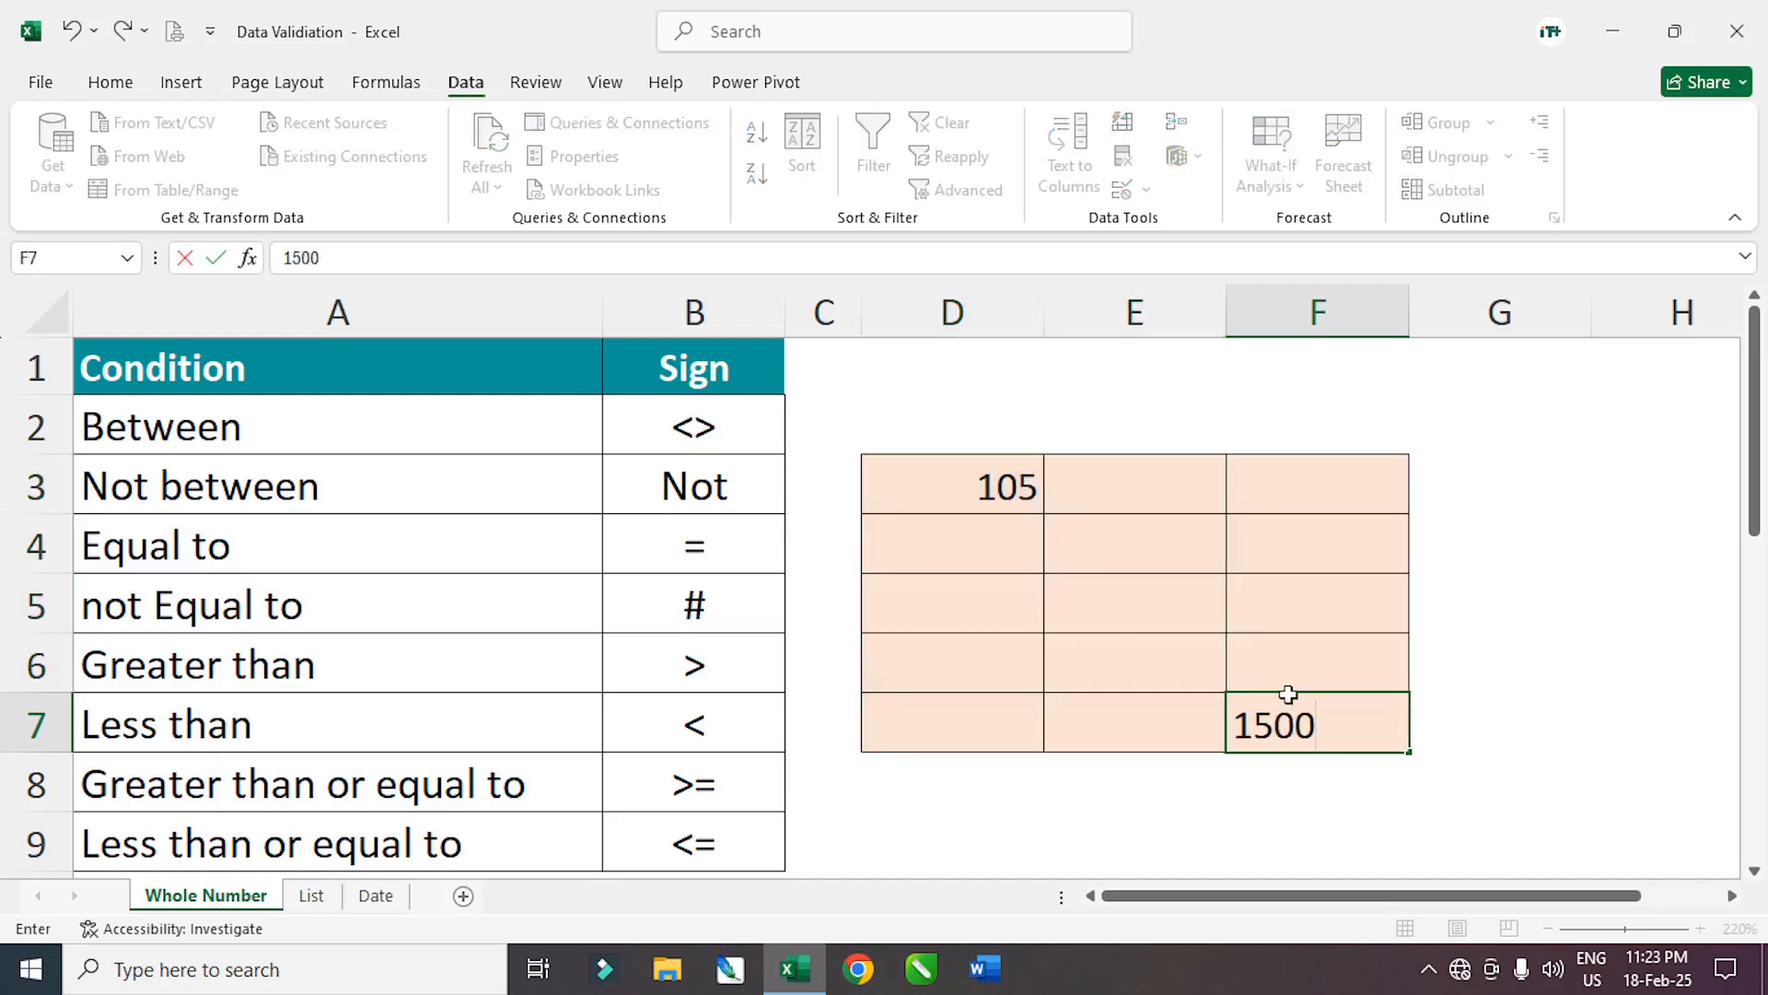
{"action": "key", "text": "Return"}
{"action": "left_click", "coordinate": [1268, 604]}
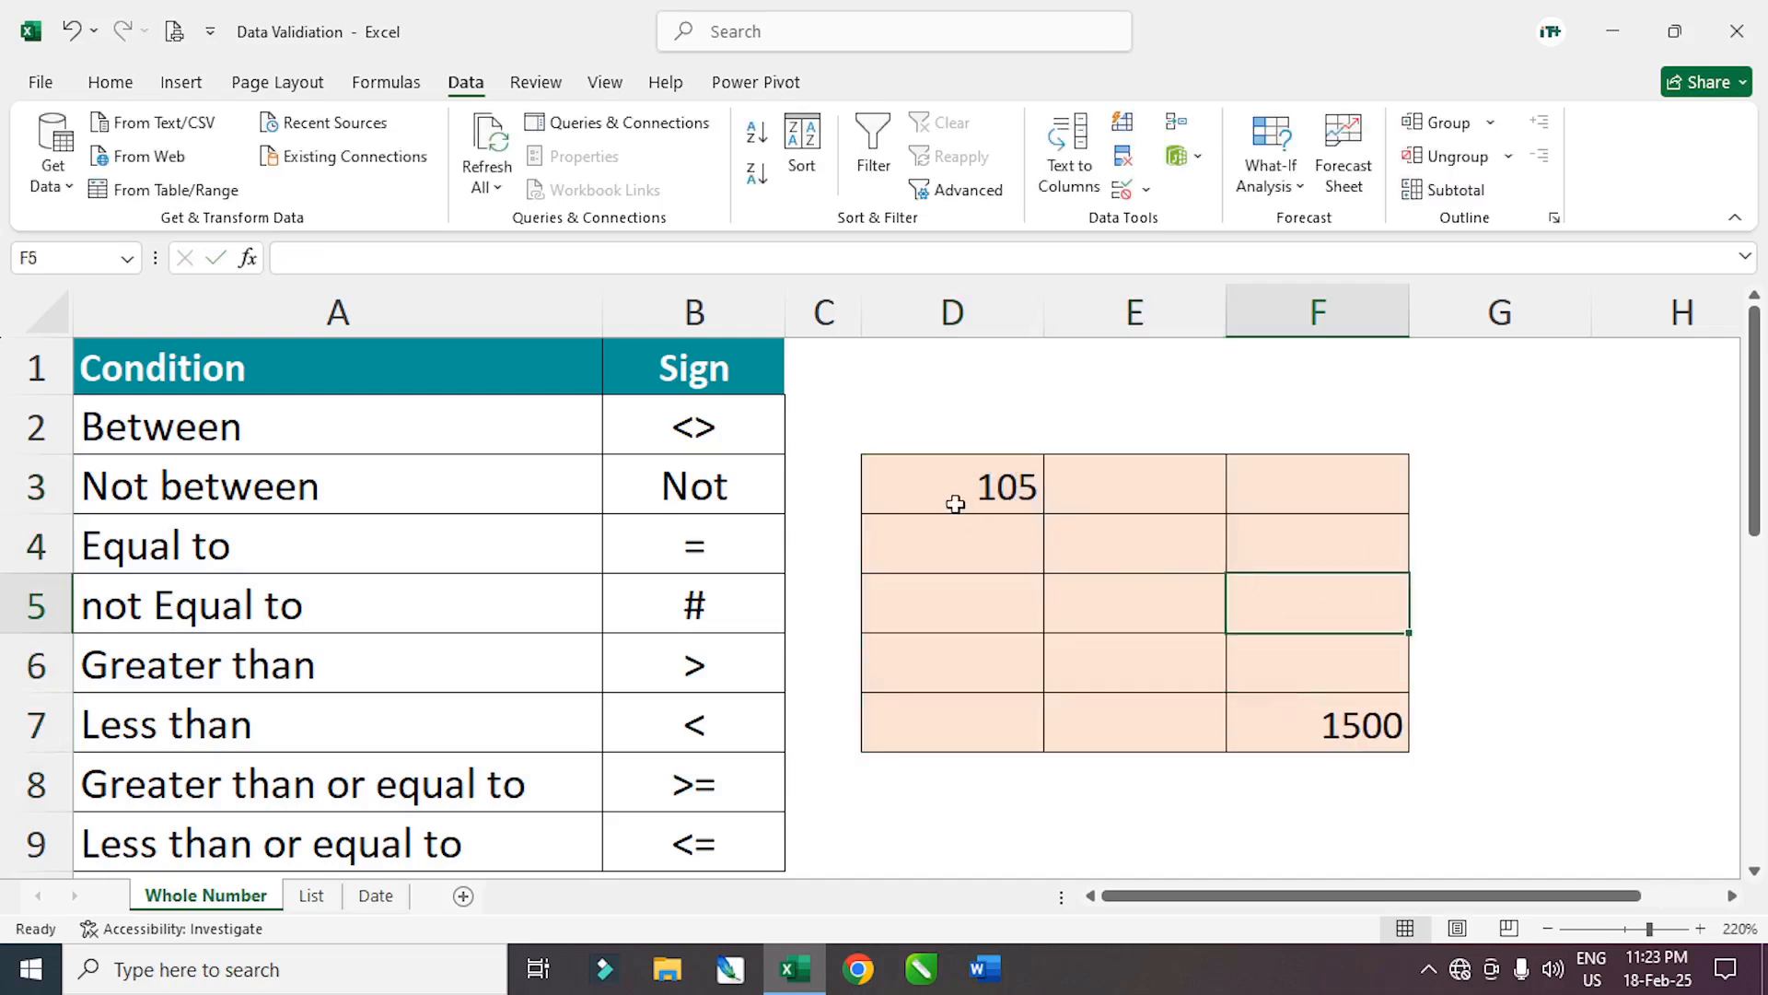
{"action": "left_click_drag", "start_coordinate": [955, 501], "coordinate": [1323, 736]}
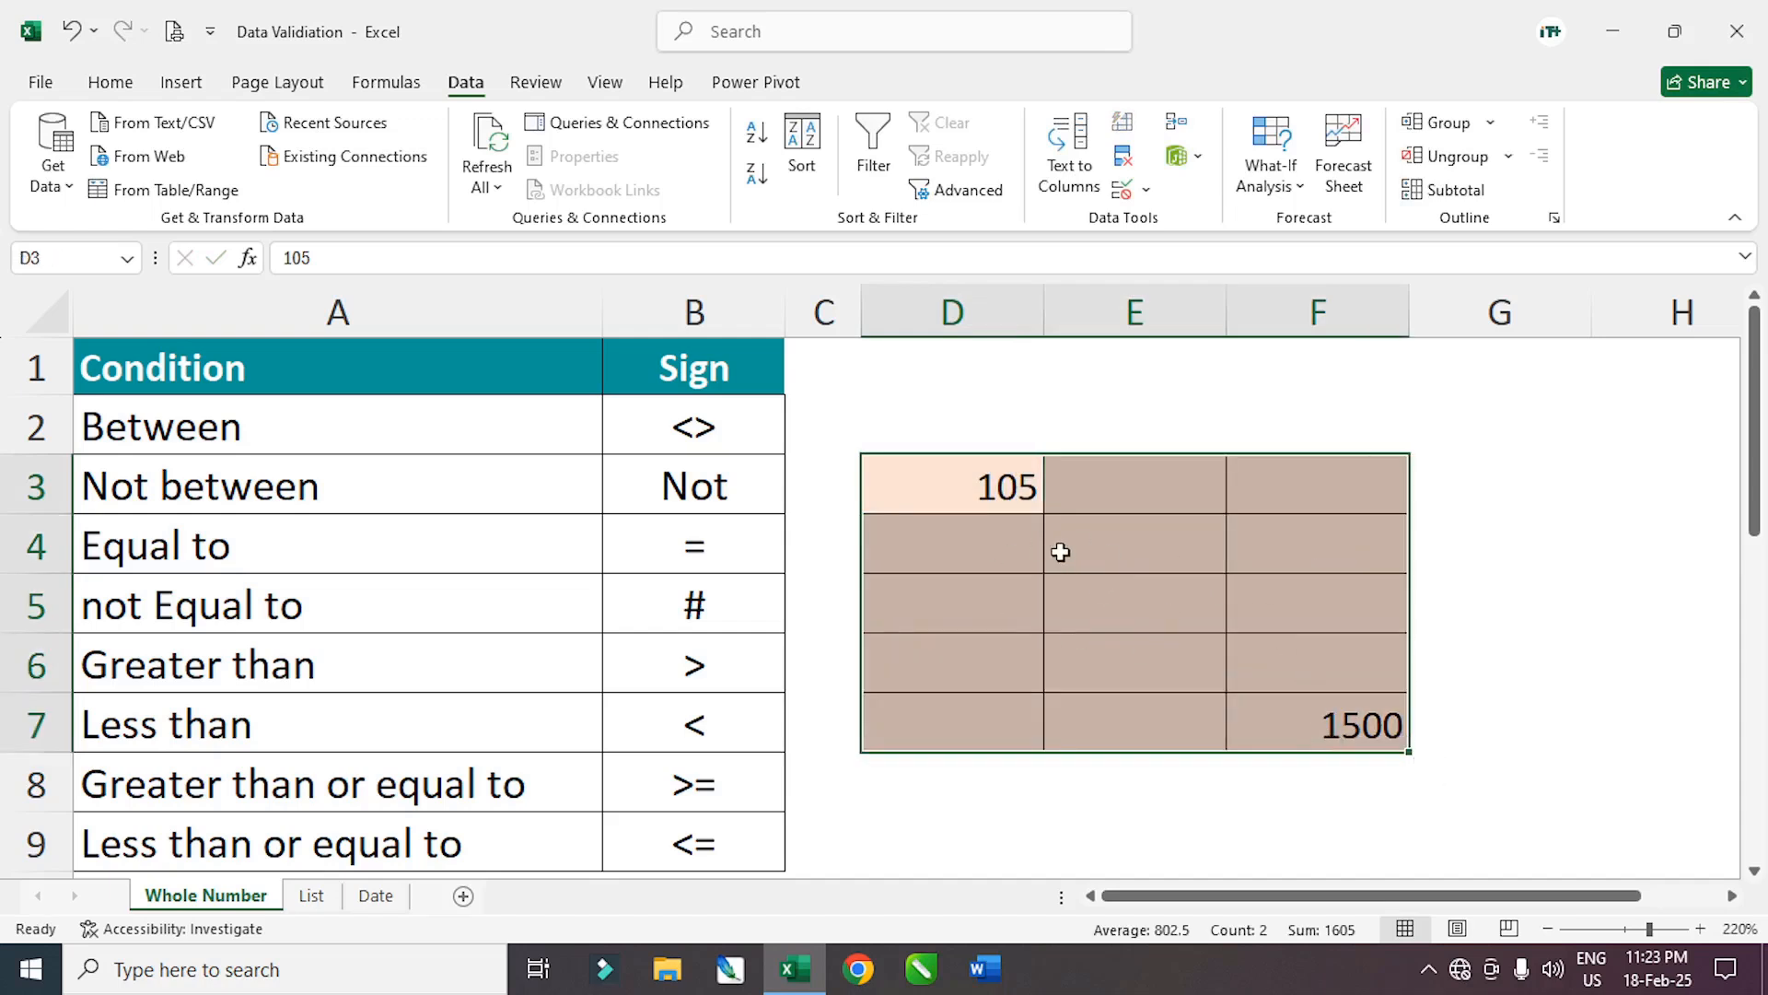
Change the D3:F7 validation to whole numbers greater than or equal to 100
{"action": "left_click", "coordinate": [1135, 190]}
{"action": "left_click", "coordinate": [1156, 229]}
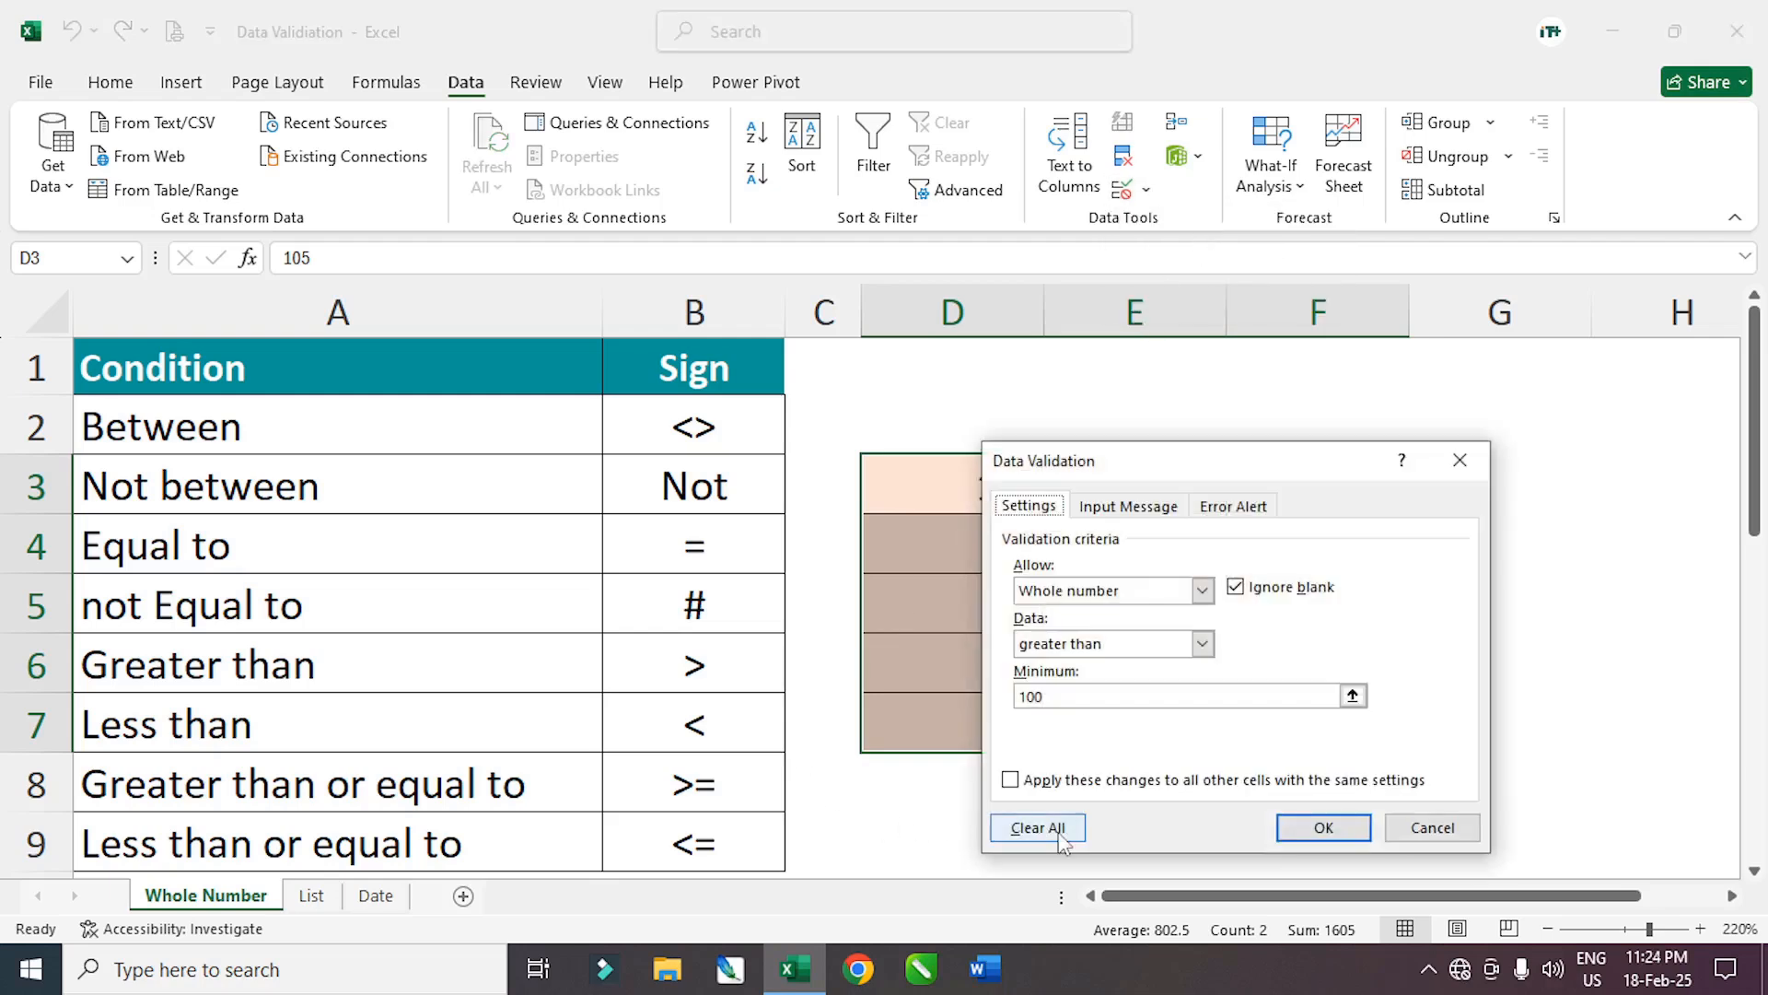
{"action": "left_click", "coordinate": [1079, 831]}
{"action": "left_click", "coordinate": [1202, 590]}
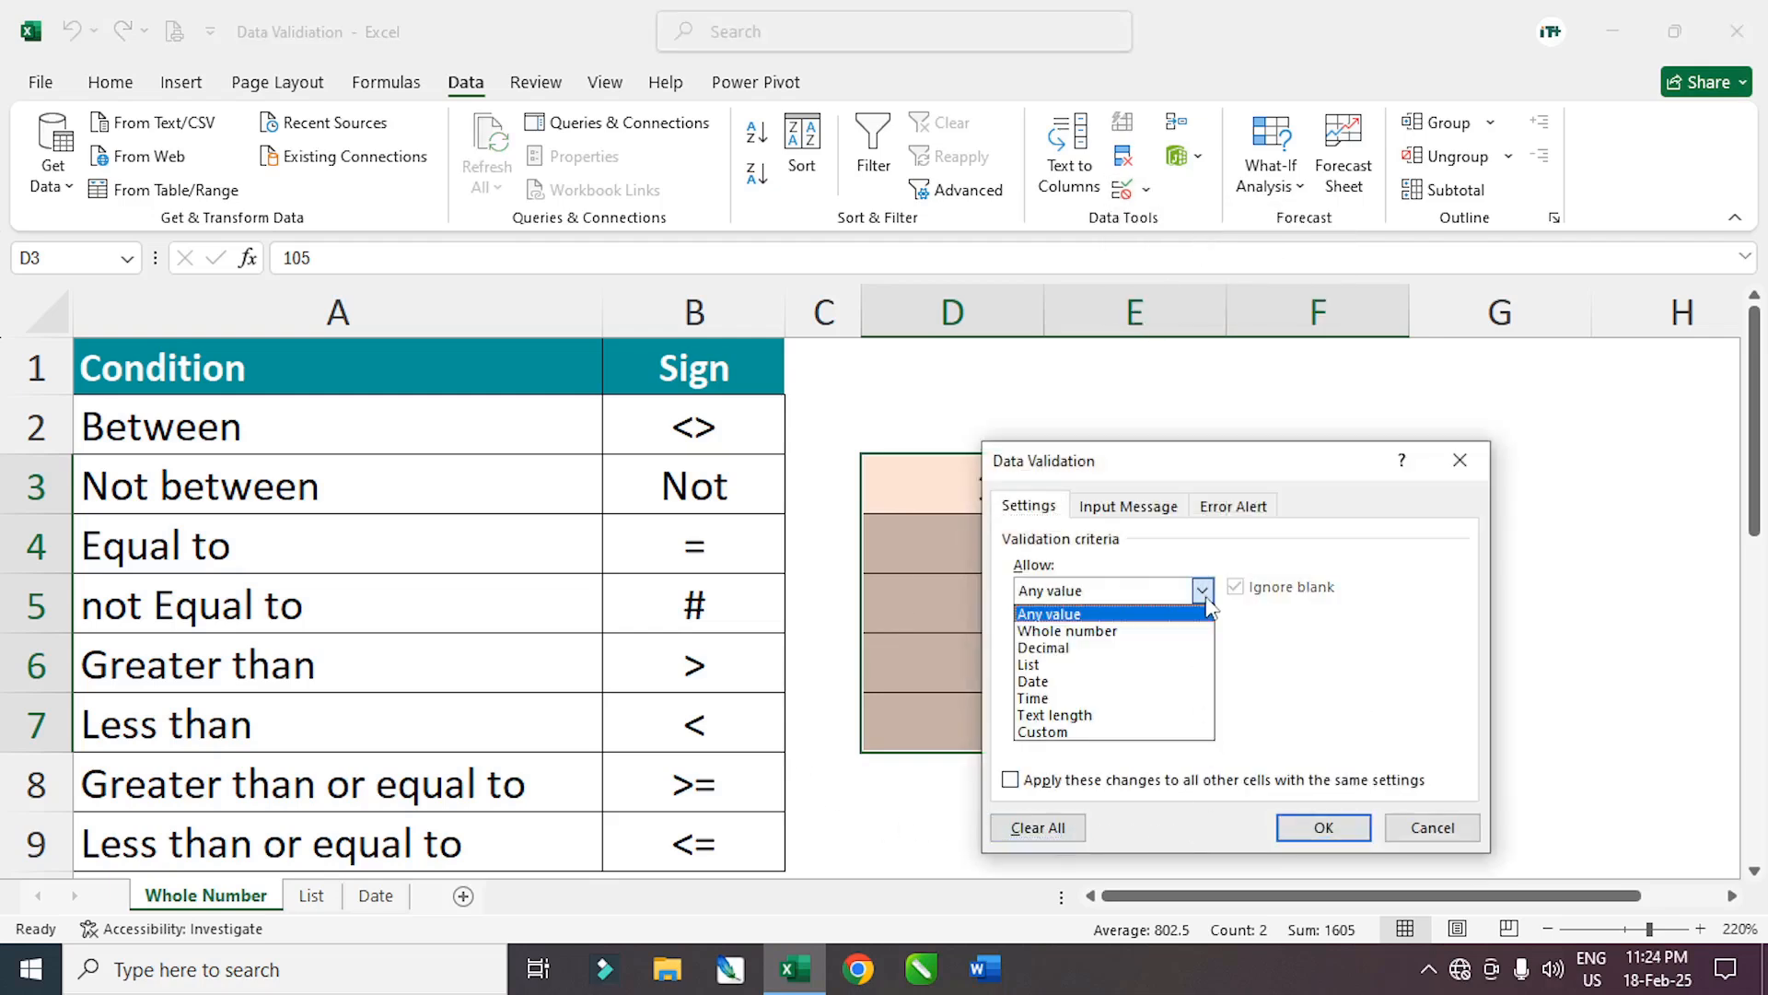
{"action": "left_click", "coordinate": [1133, 634]}
{"action": "left_click", "coordinate": [1202, 643]}
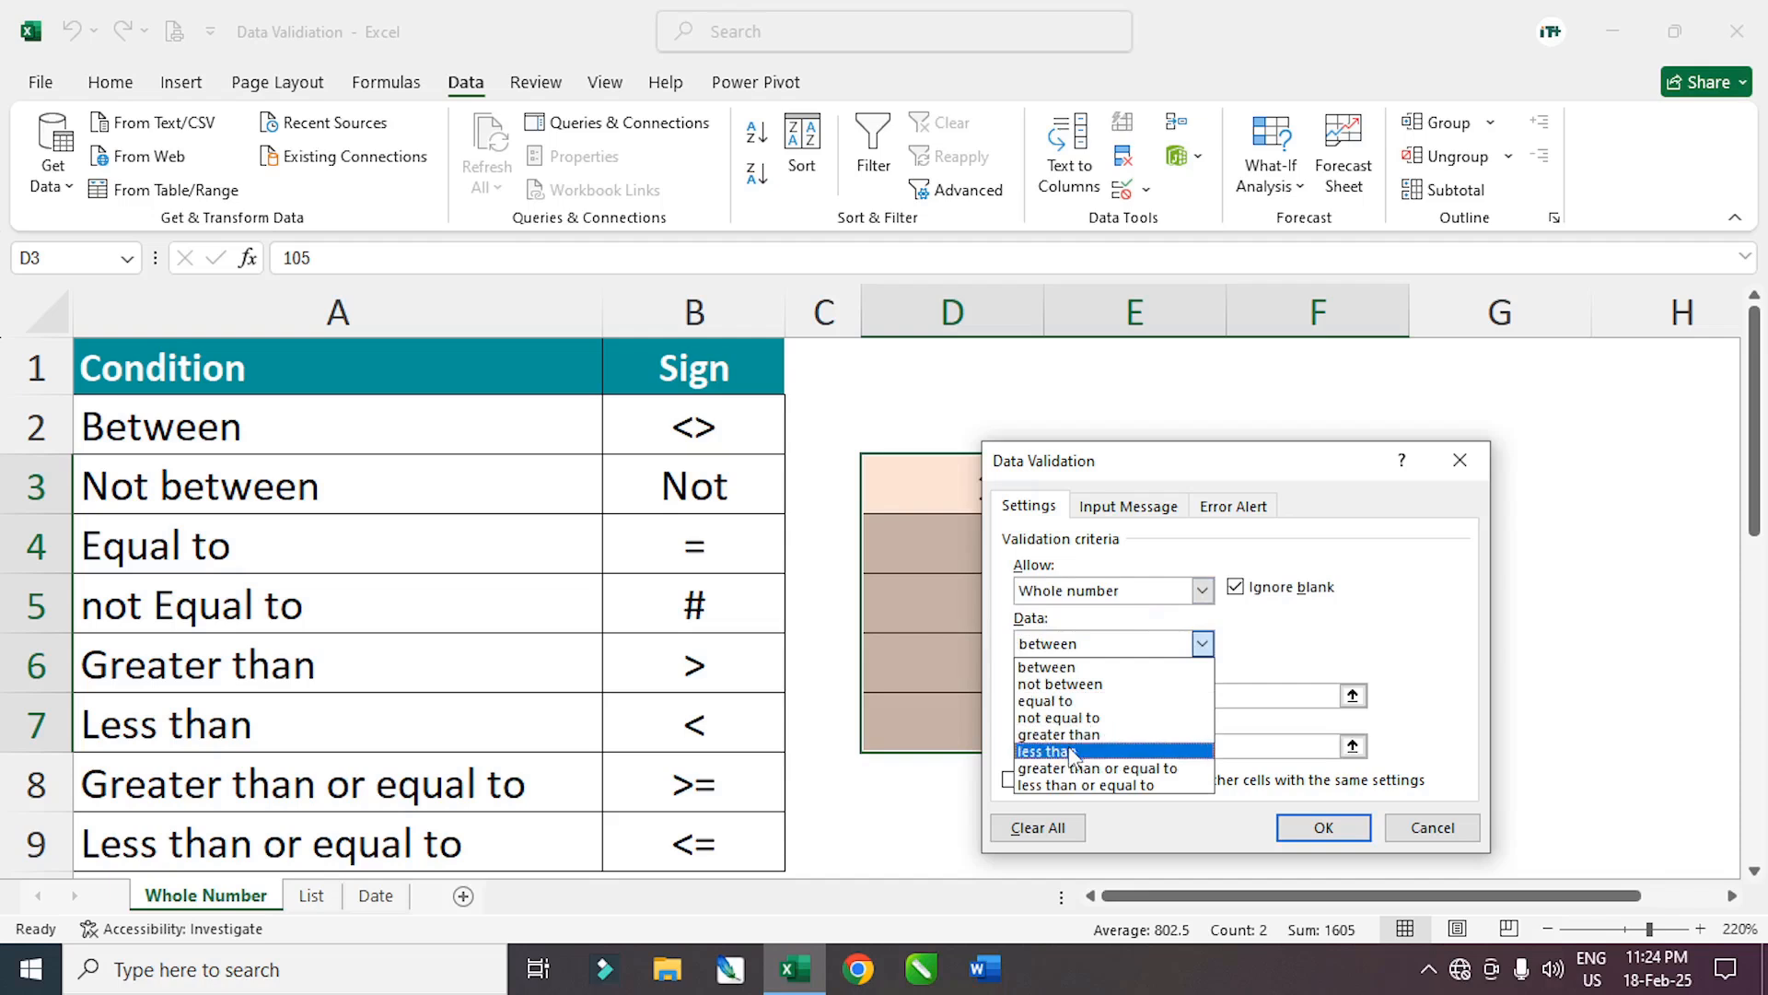
{"action": "left_click", "coordinate": [1112, 770]}
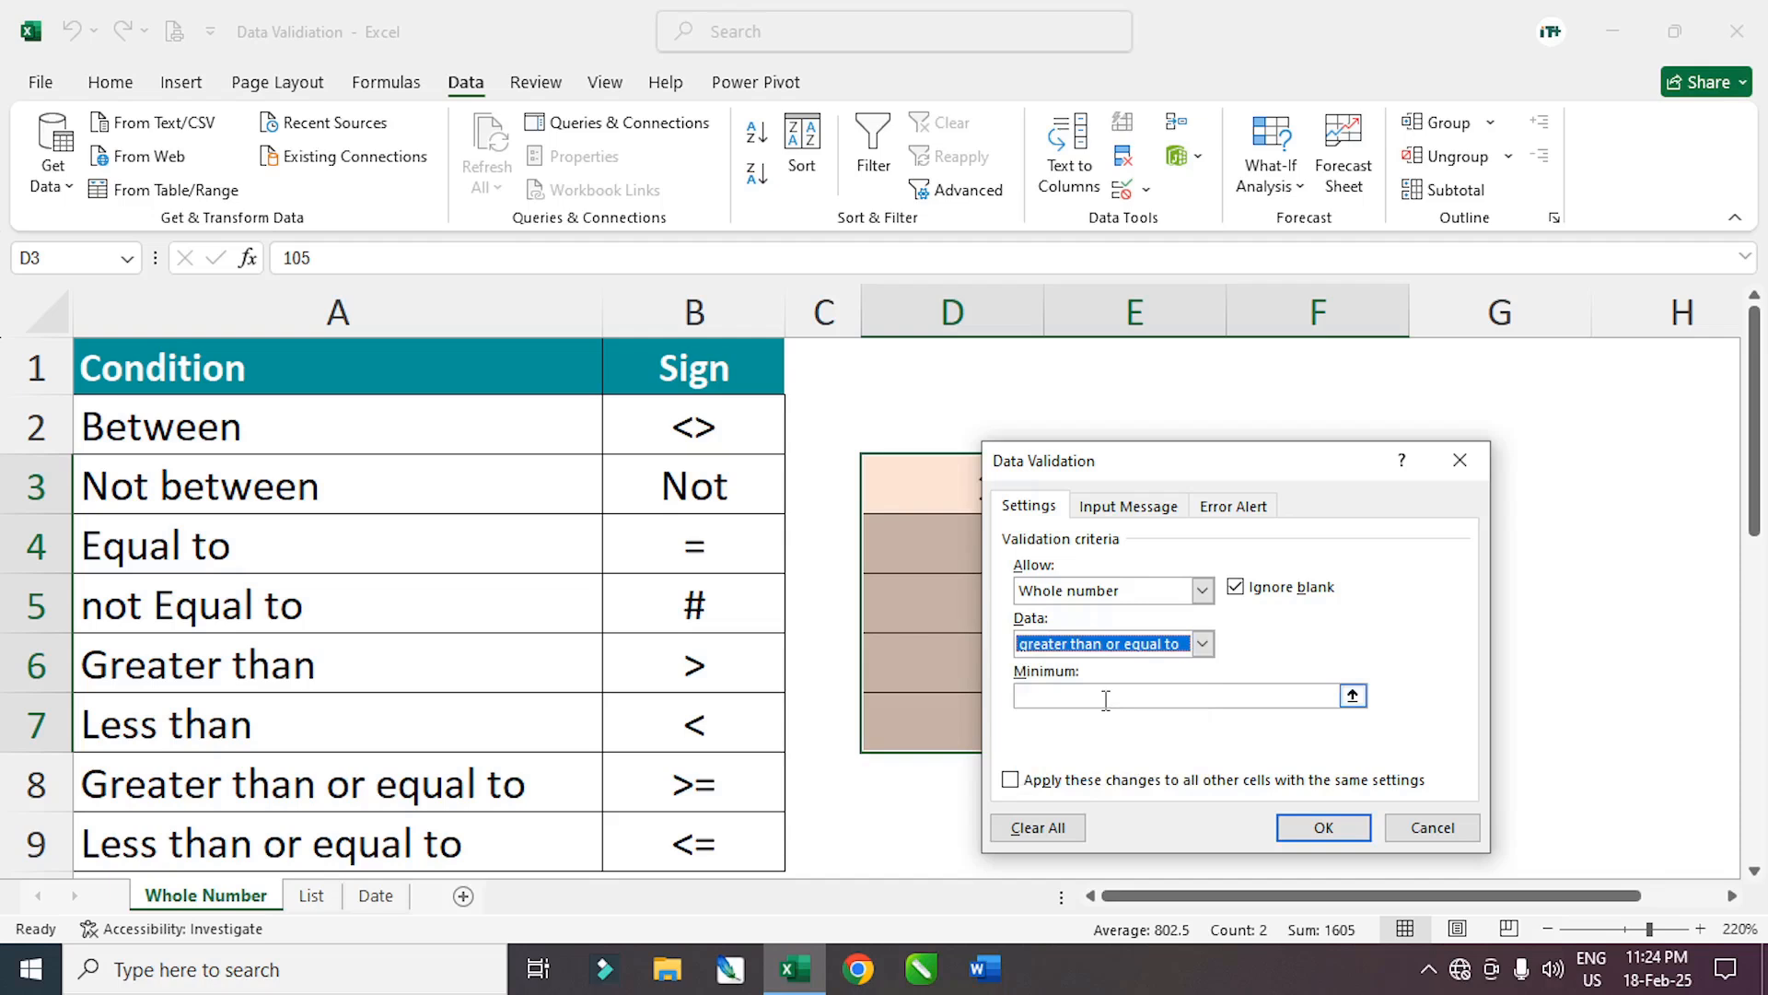
{"action": "left_click", "coordinate": [1202, 644]}
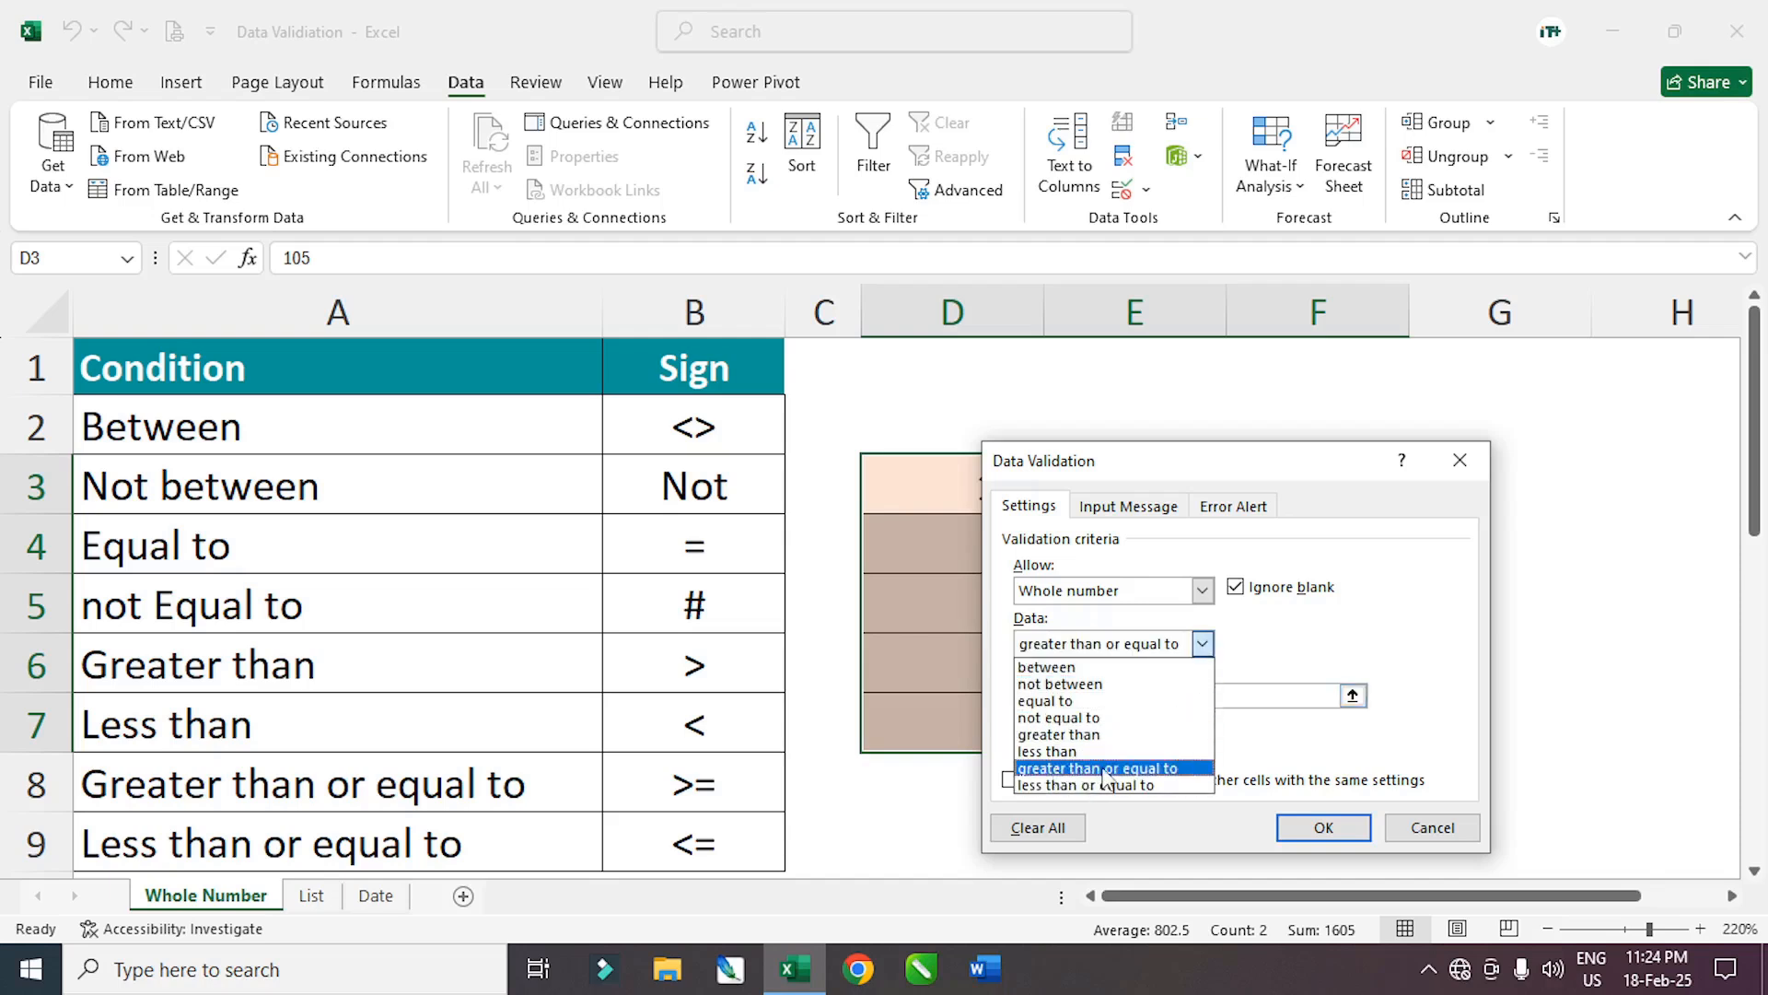
{"action": "left_click", "coordinate": [1157, 772]}
{"action": "left_click", "coordinate": [1164, 696]}
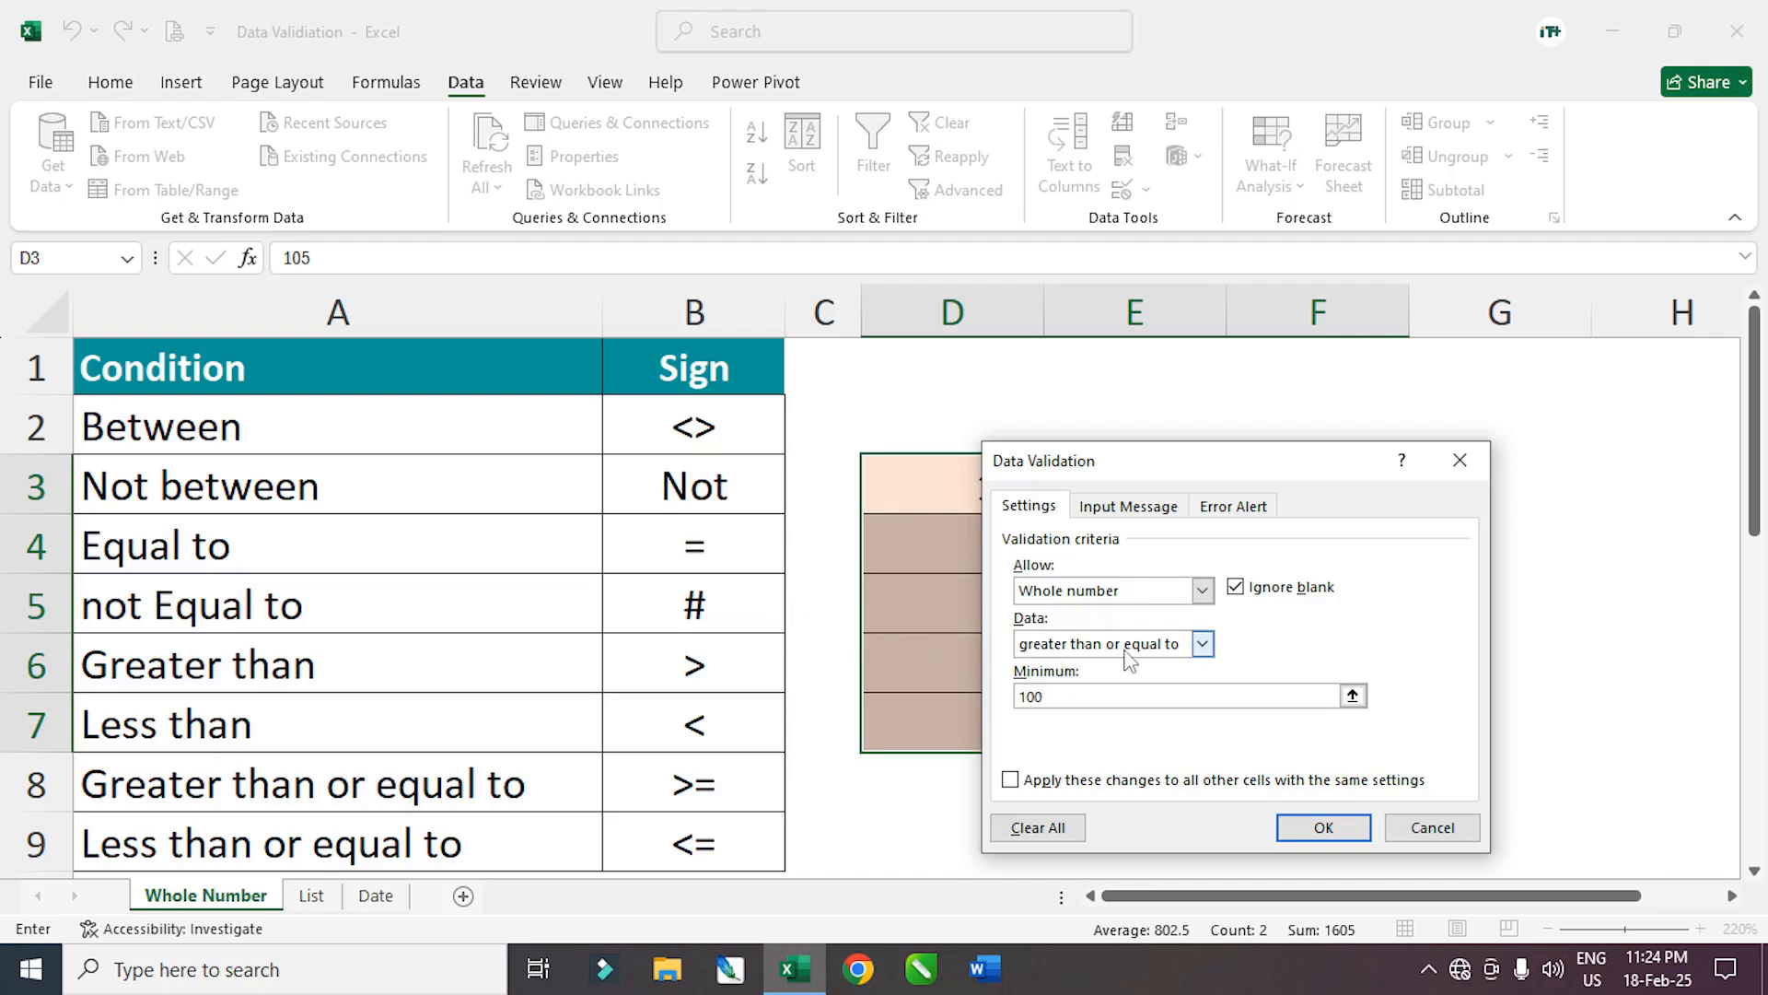
{"action": "left_click", "coordinate": [1328, 829]}
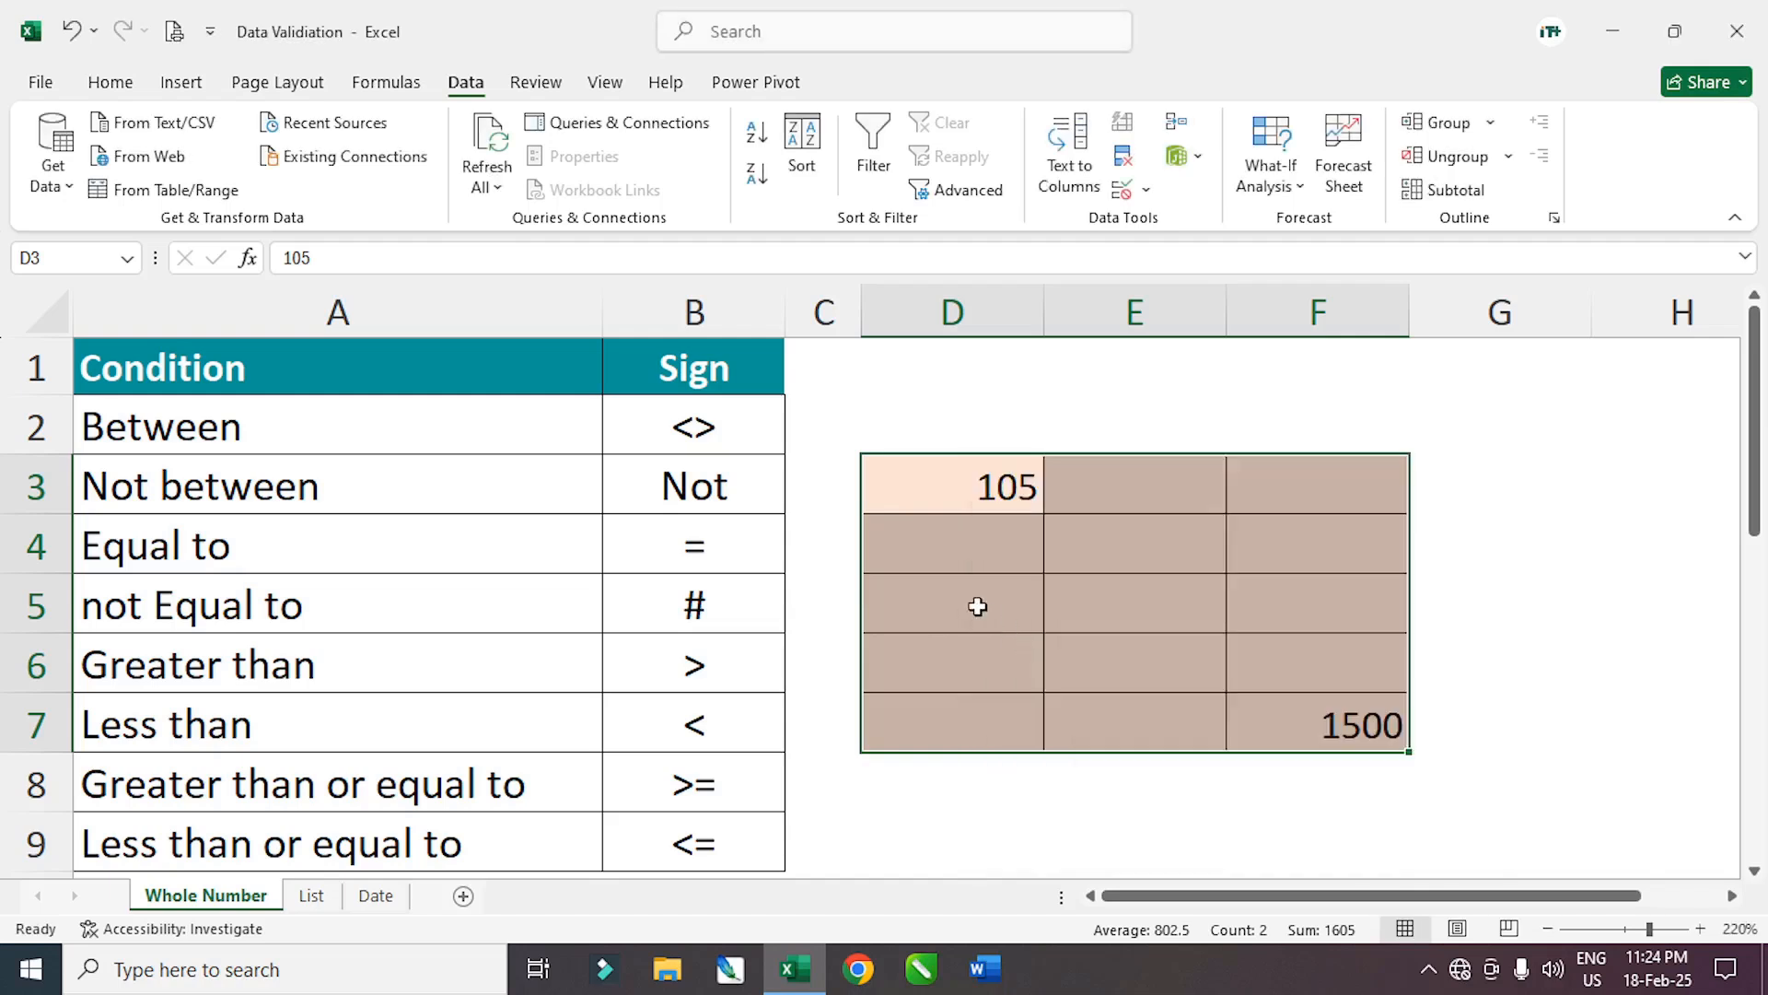
Enter 100 in D4 and 101 in D5
{"action": "left_click", "coordinate": [981, 557]}
{"action": "type", "text": "100"}
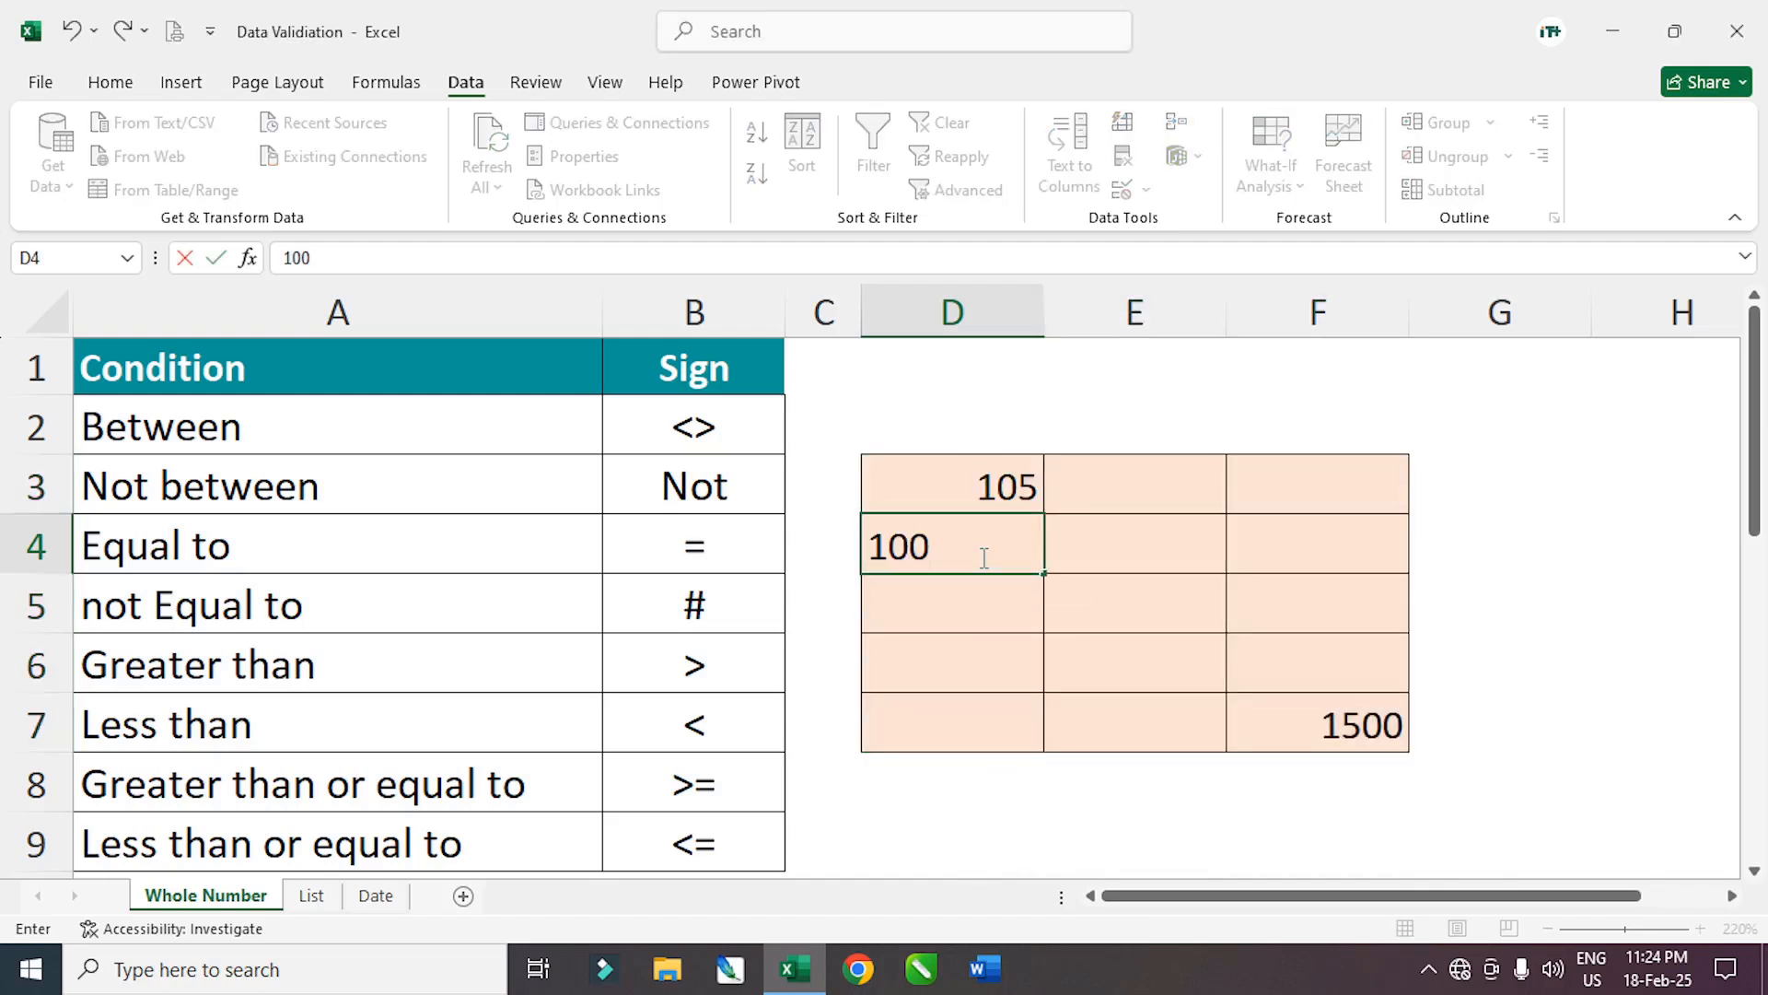
{"action": "key", "text": "Return"}
{"action": "type", "text": "101"}
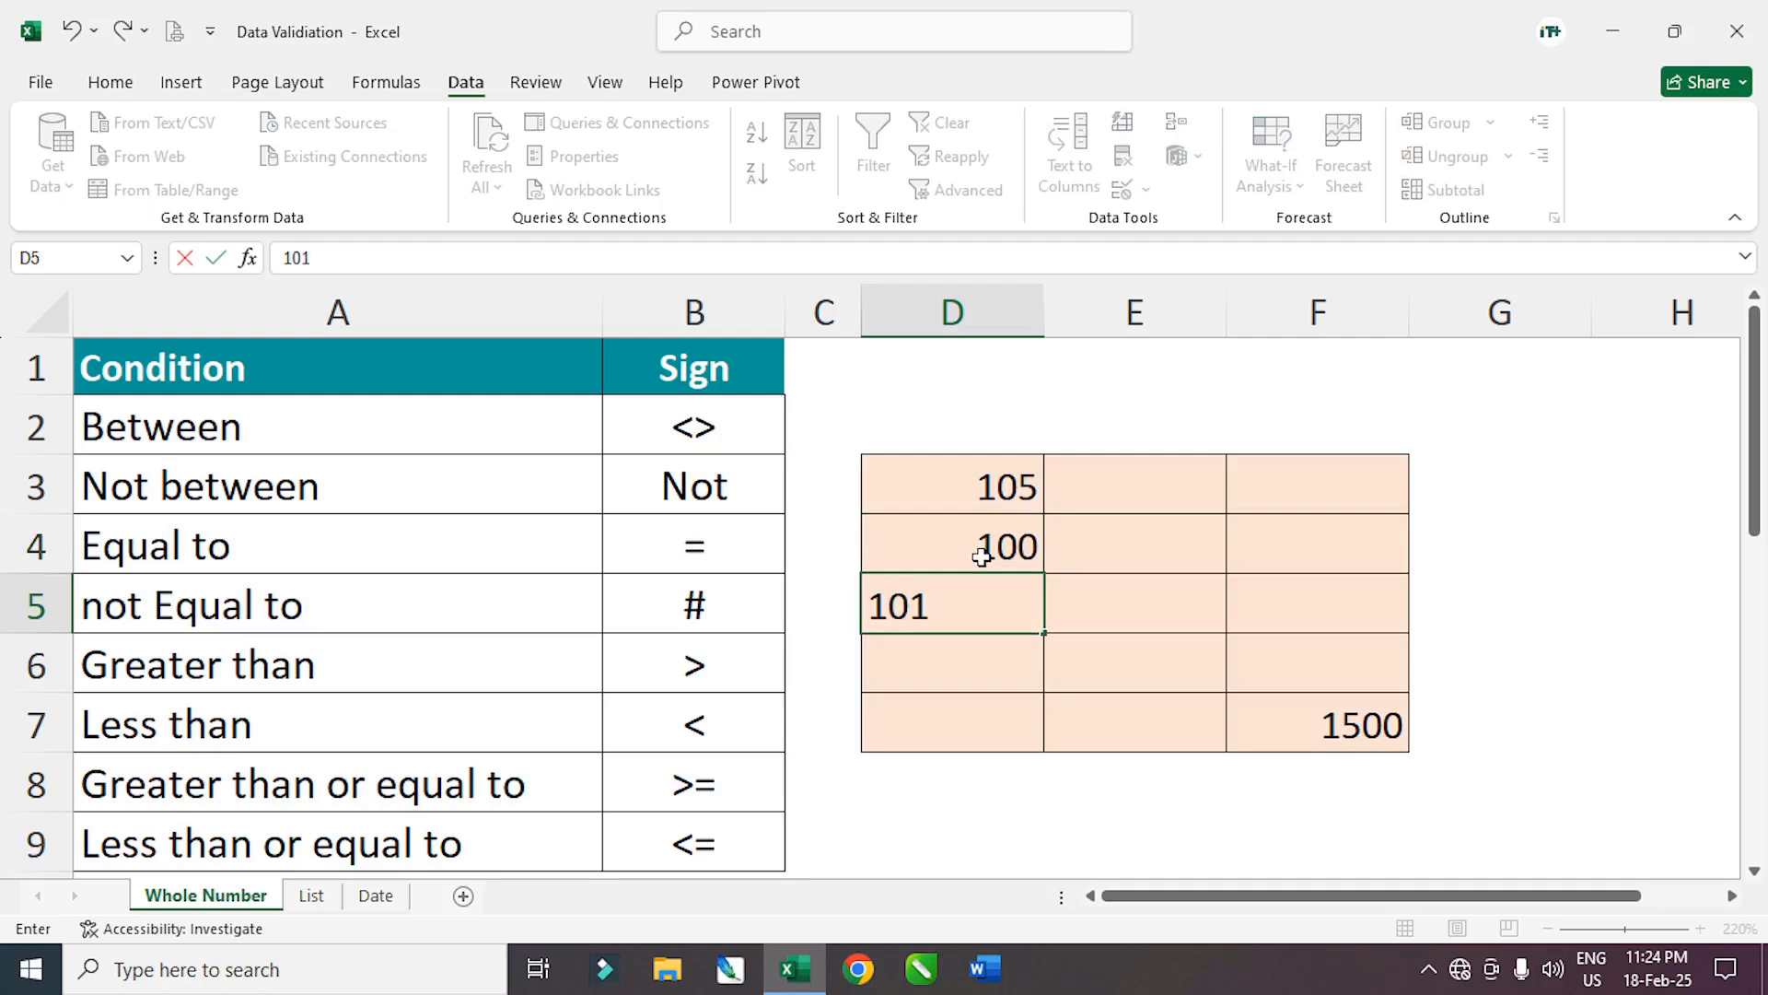
{"action": "key", "text": "Return"}
Test 99 in D6, retry after the error, replace it with 500, and select D3:F7
{"action": "type", "text": "99"}
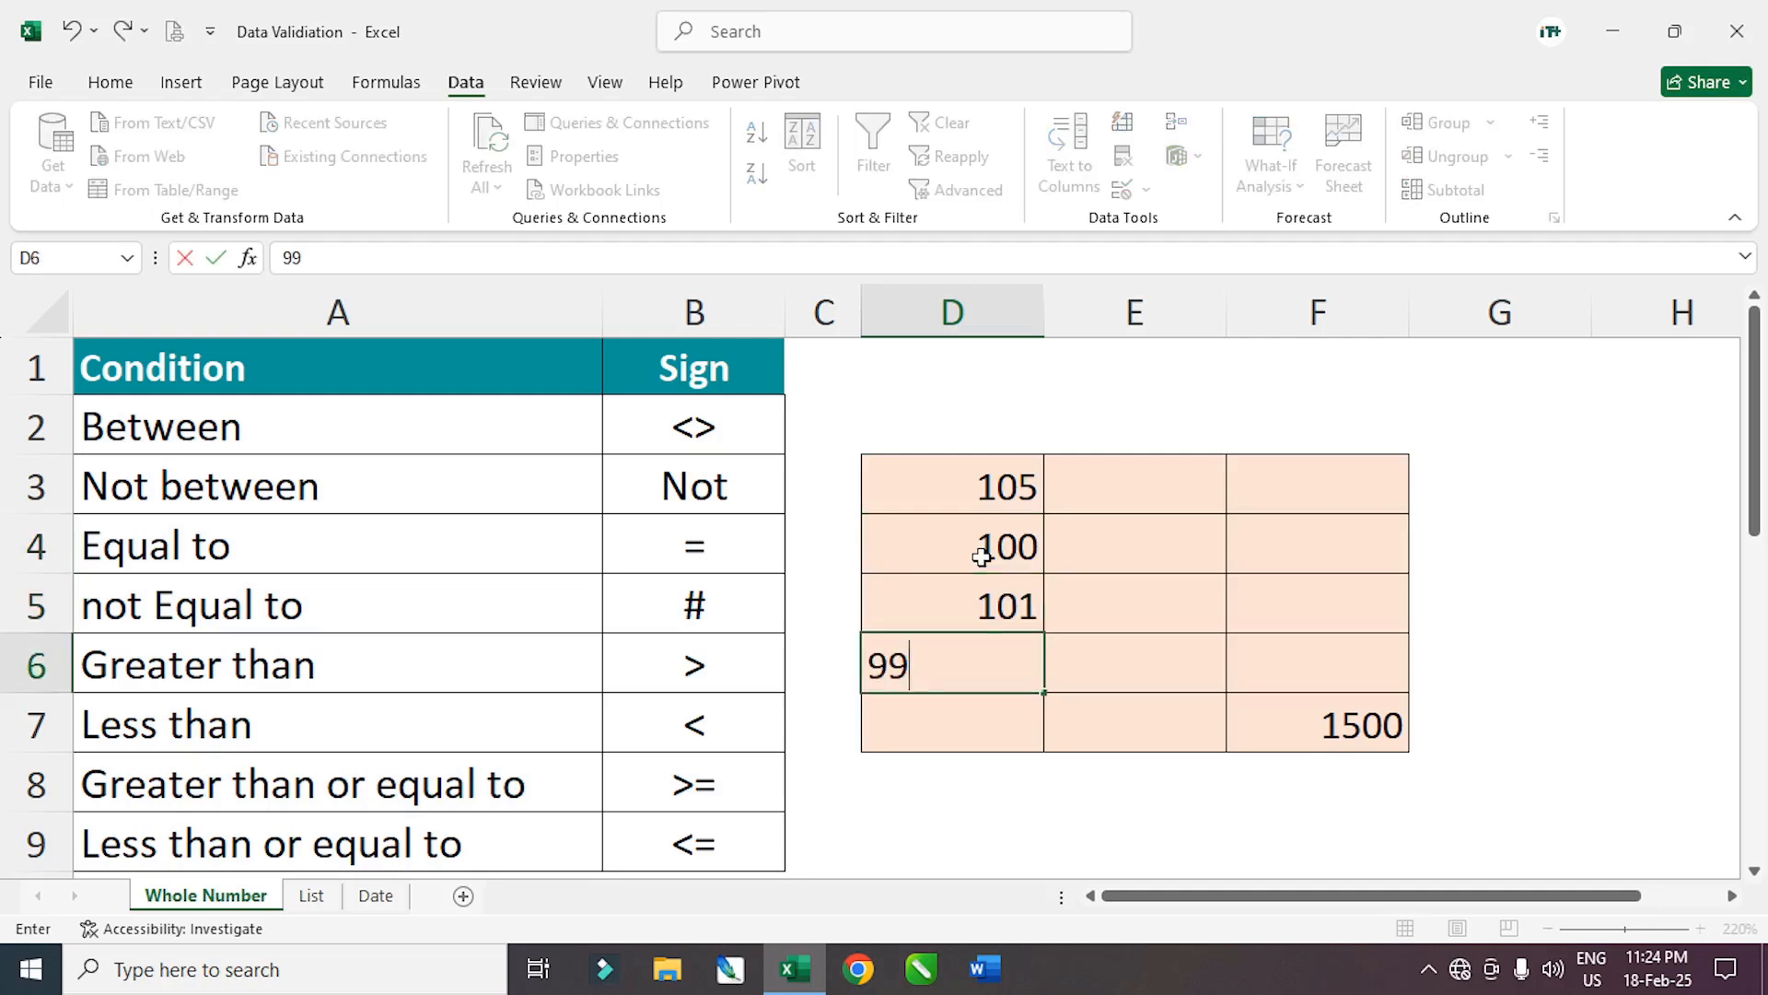
{"action": "key", "text": "Return"}
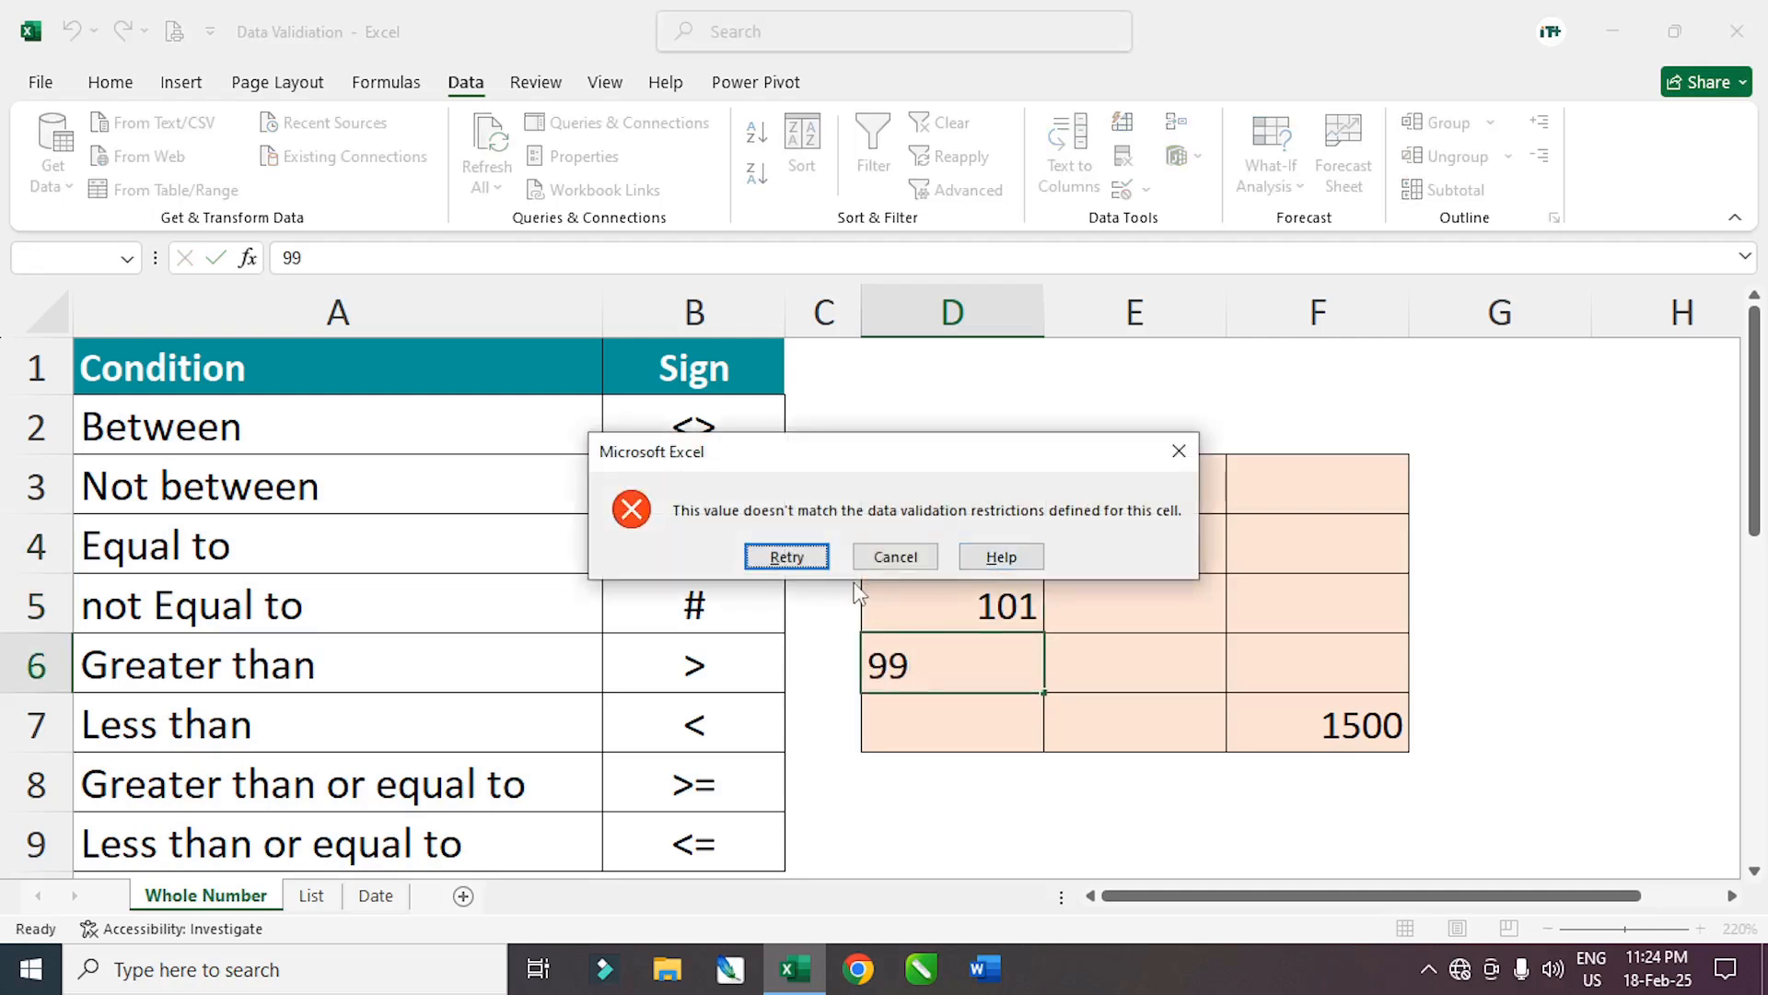
{"action": "left_click", "coordinate": [786, 556]}
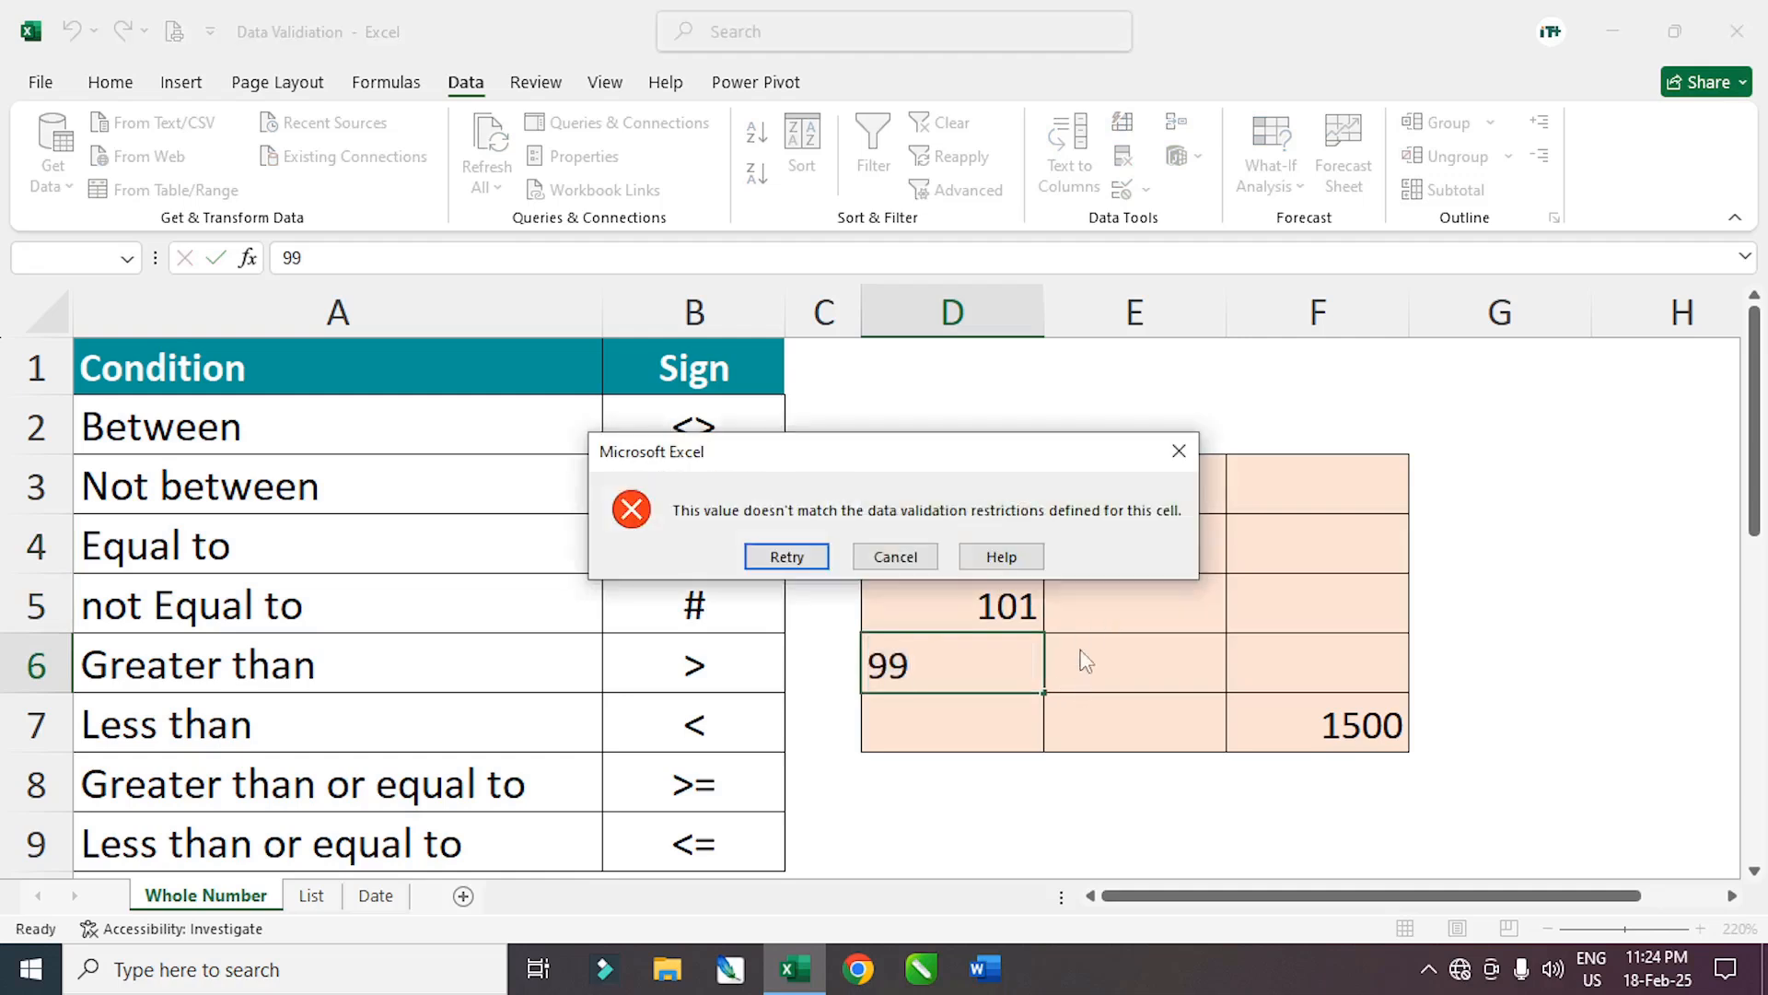
{"action": "left_click", "coordinate": [788, 558]}
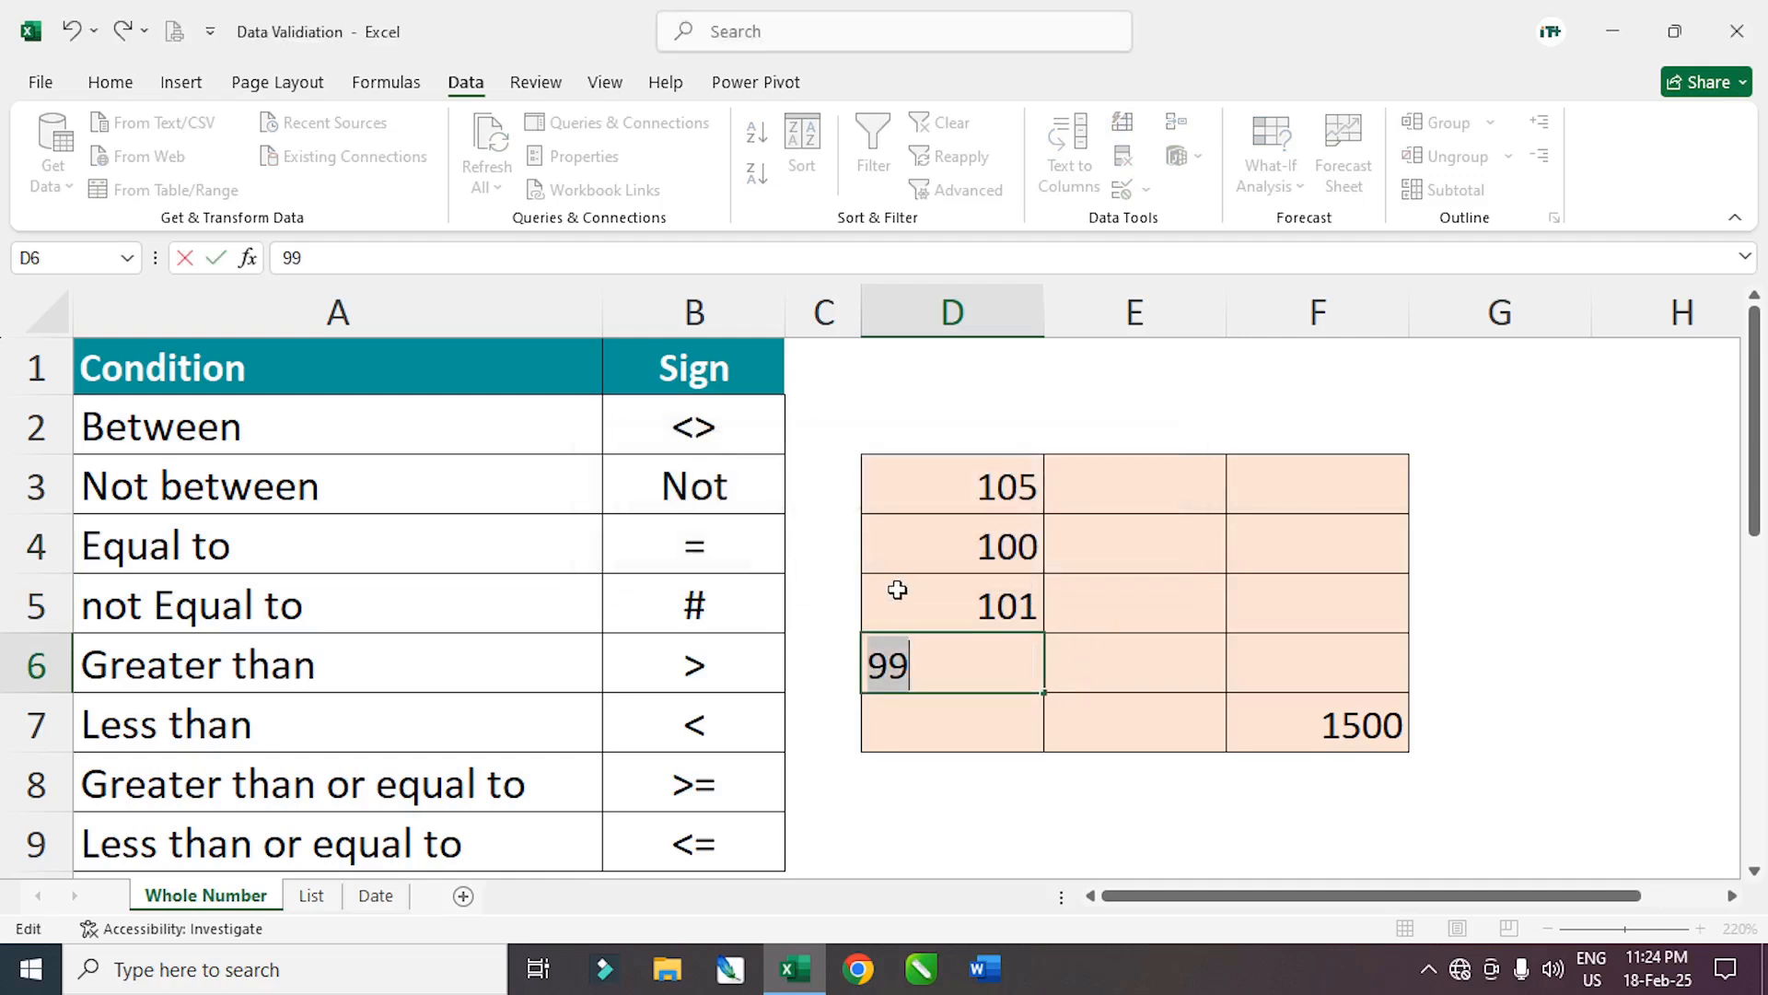
{"action": "type", "text": "05"}
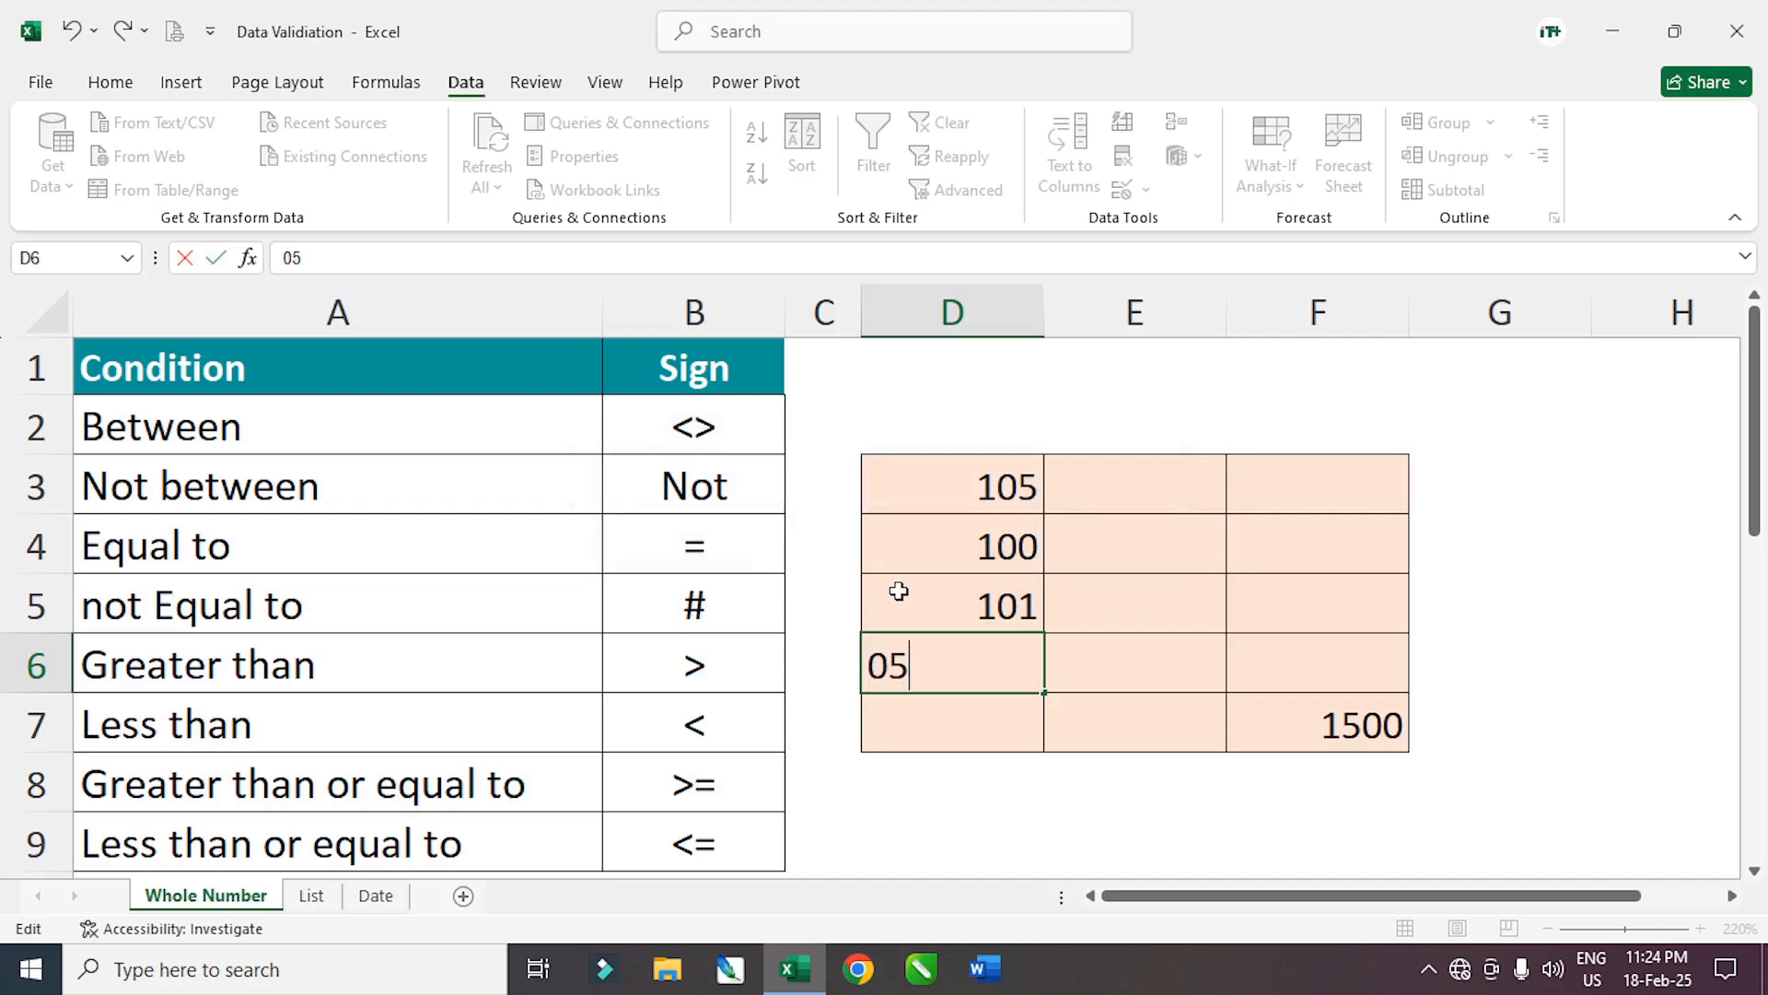
{"action": "key", "text": "BackSpace"}
{"action": "key", "text": "BackSpace"}
{"action": "type", "text": "500"}
{"action": "key", "text": "Return"}
{"action": "left_click", "coordinate": [973, 509]}
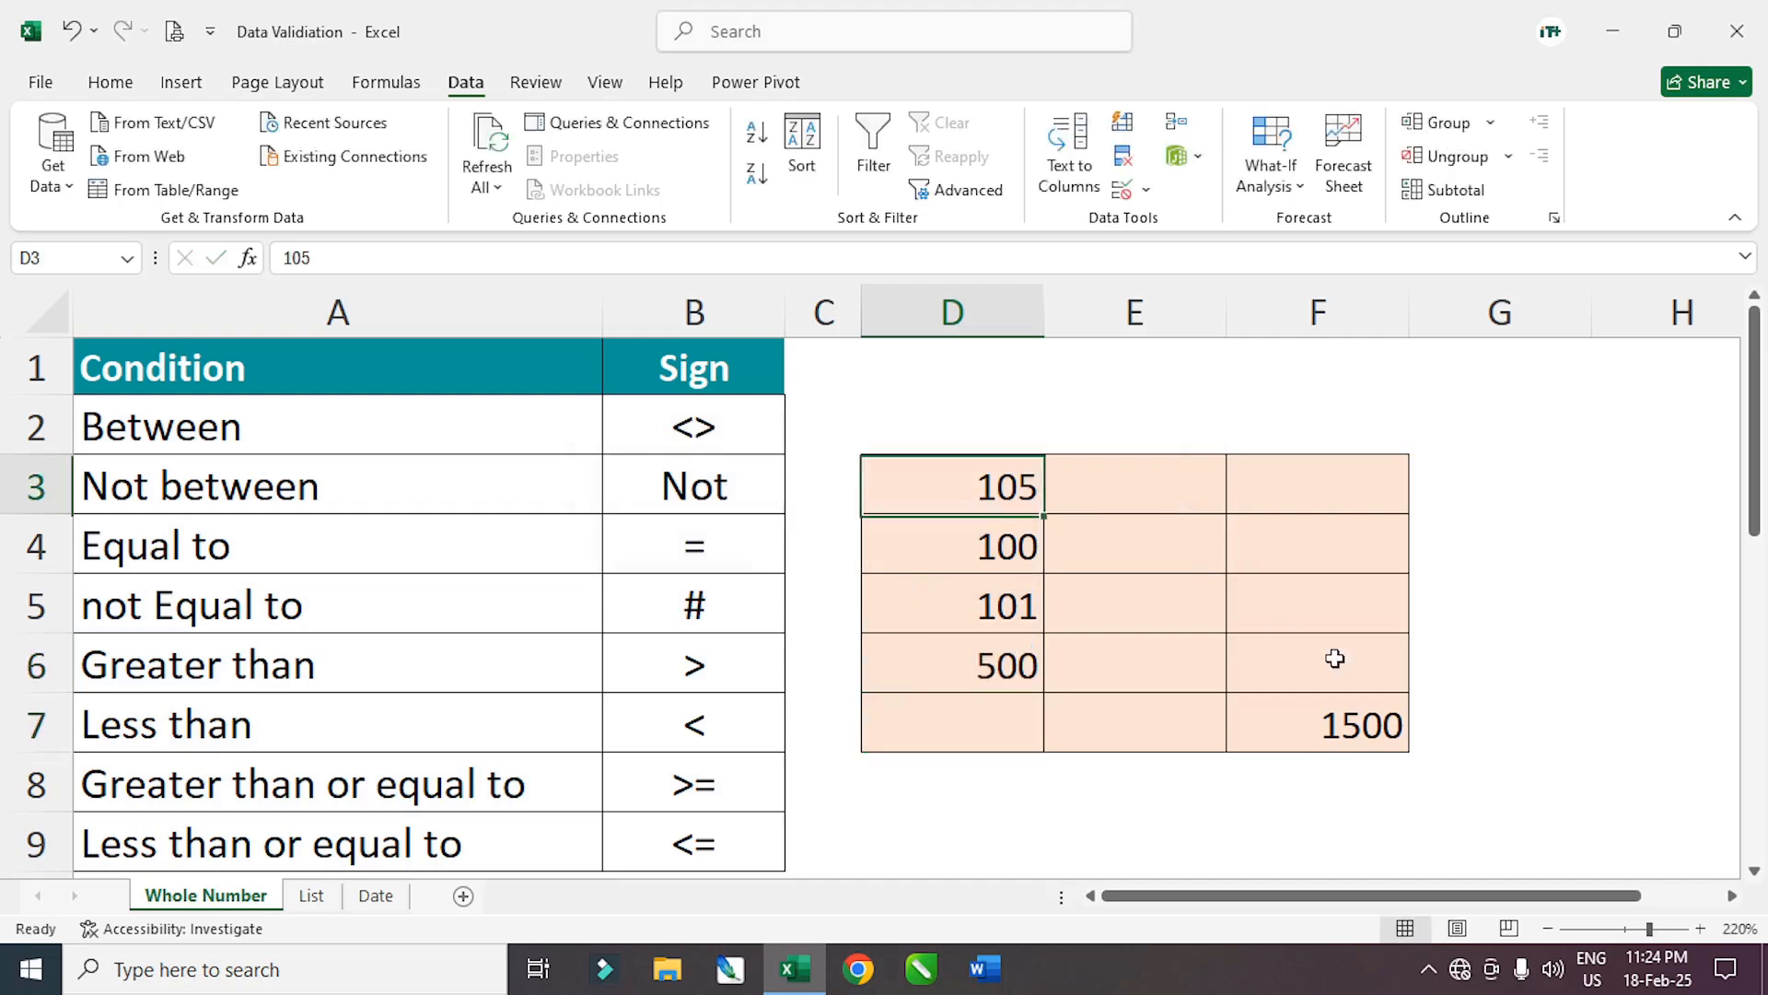
{"action": "left_click_drag", "start_coordinate": [1334, 658], "coordinate": [1363, 727]}
Open the Data Validation settings for F5 and cancel without changes
{"action": "left_click", "coordinate": [1234, 617]}
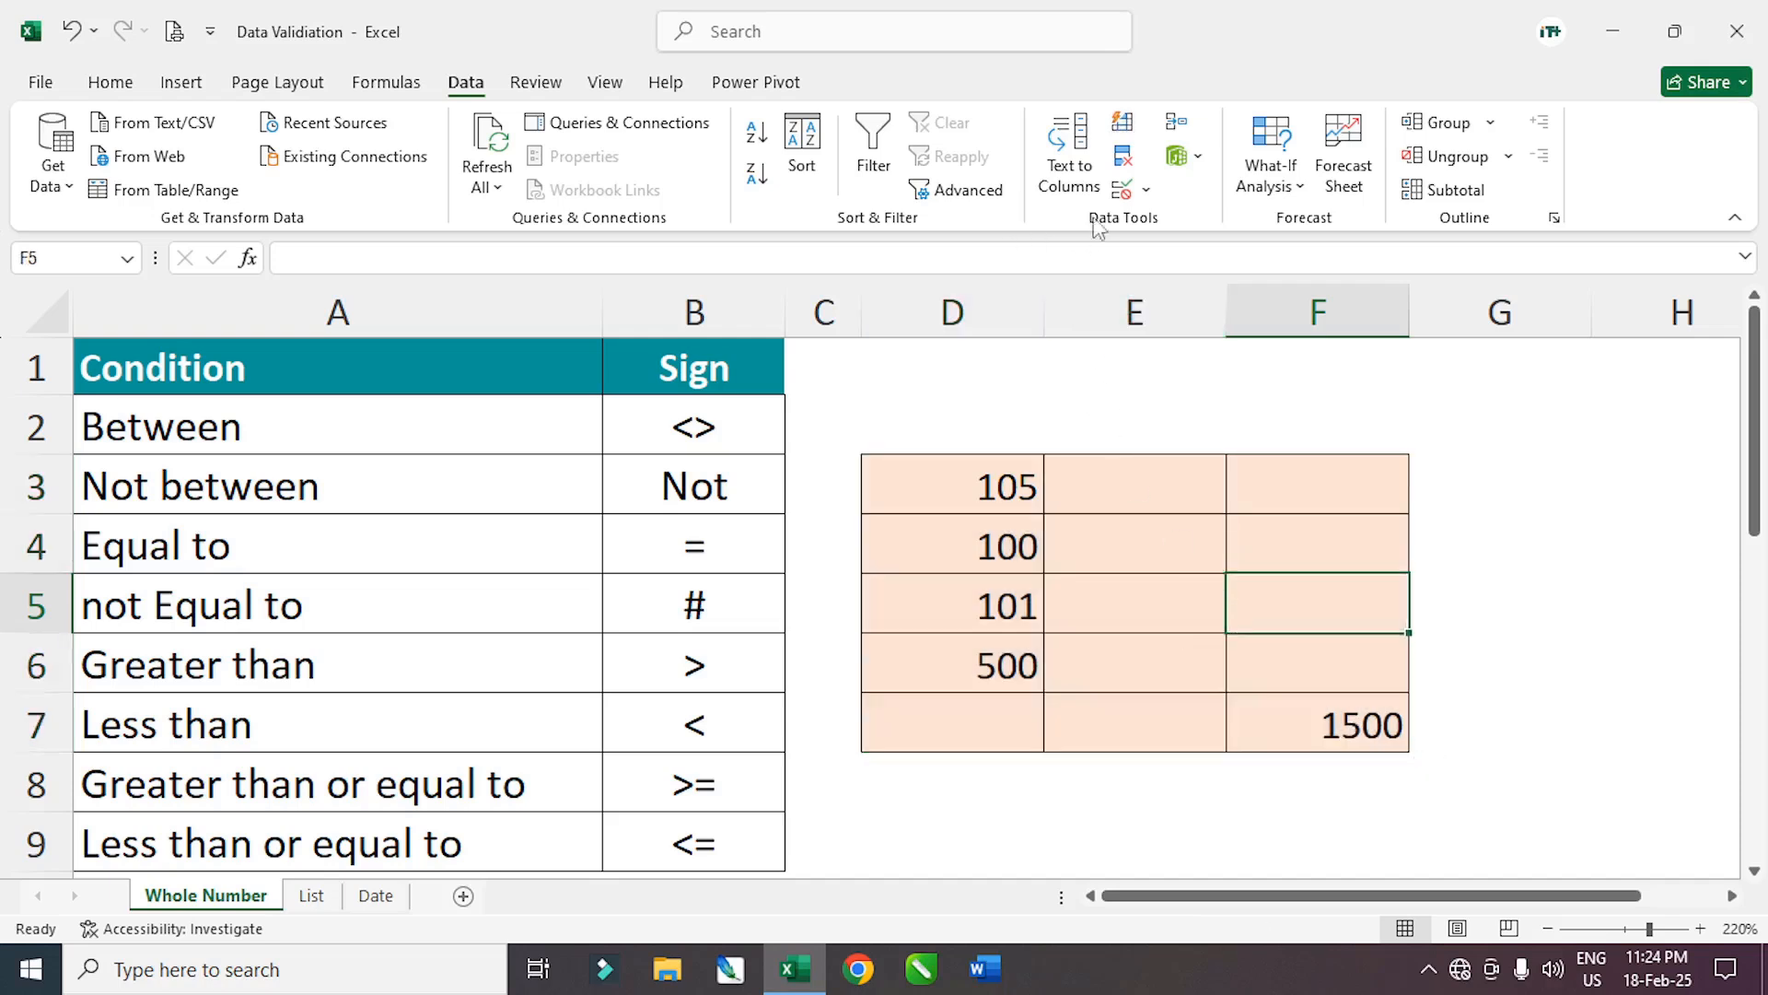
{"action": "left_click", "coordinate": [1146, 189]}
{"action": "left_click", "coordinate": [1168, 223]}
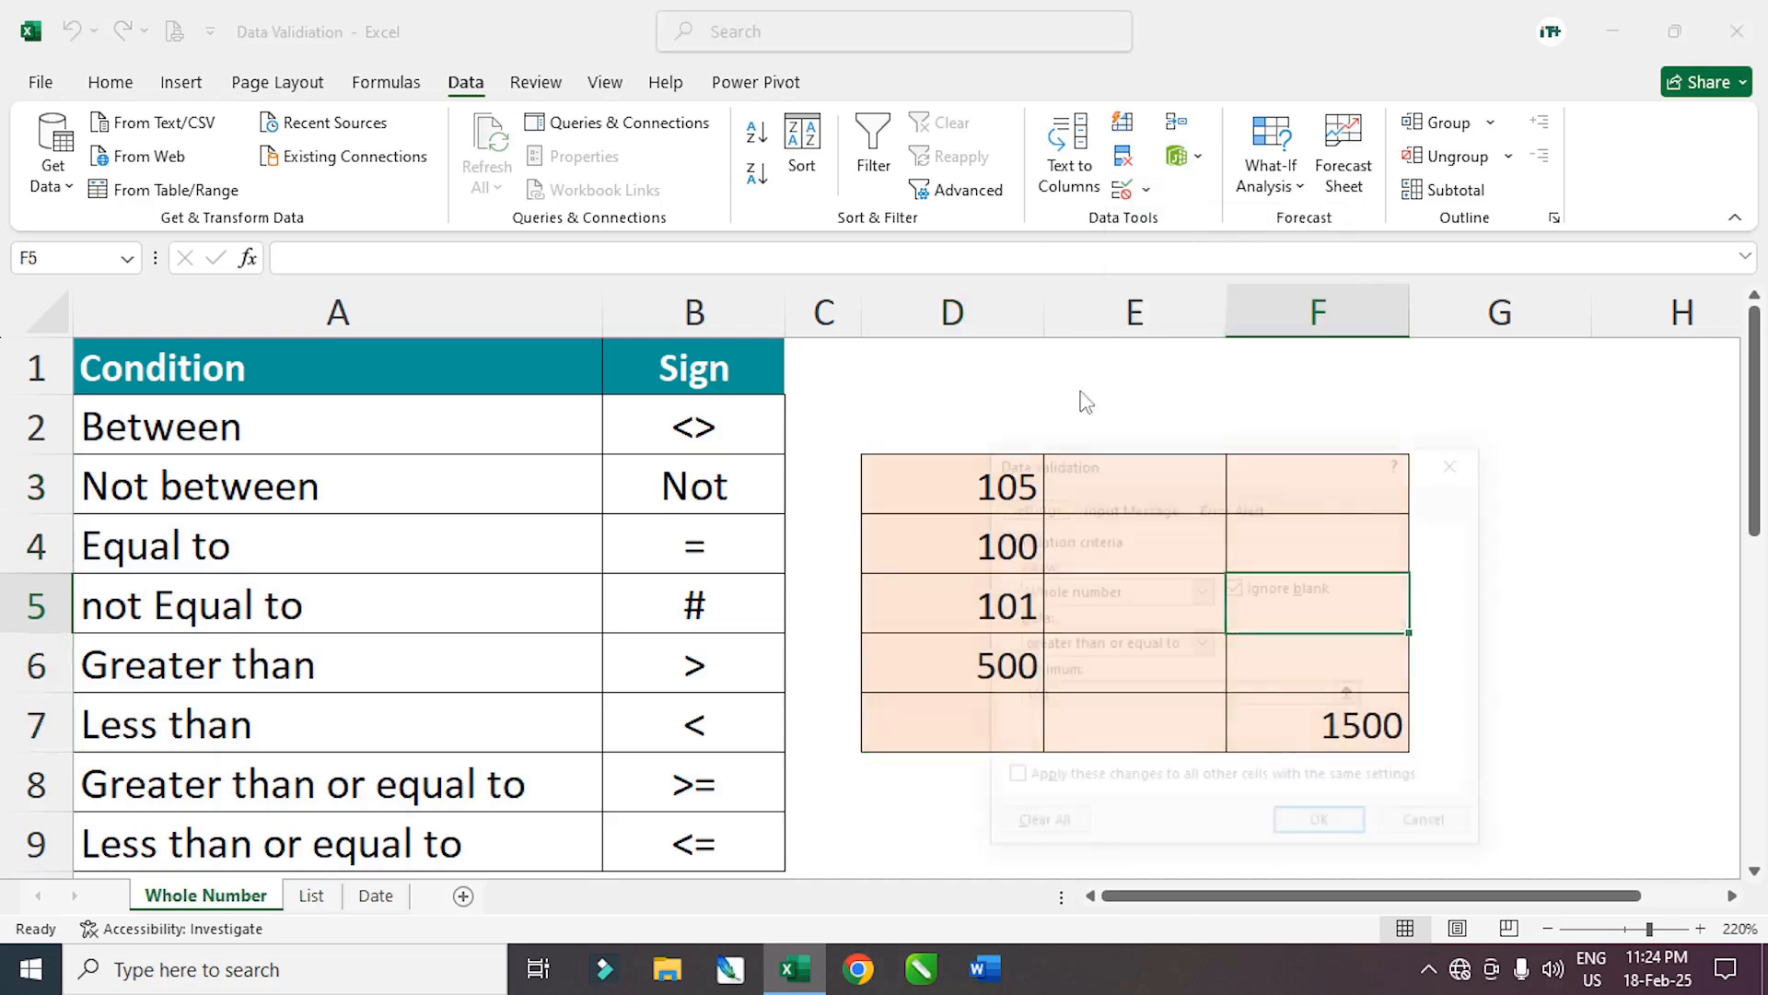
{"action": "left_click", "coordinate": [1091, 594]}
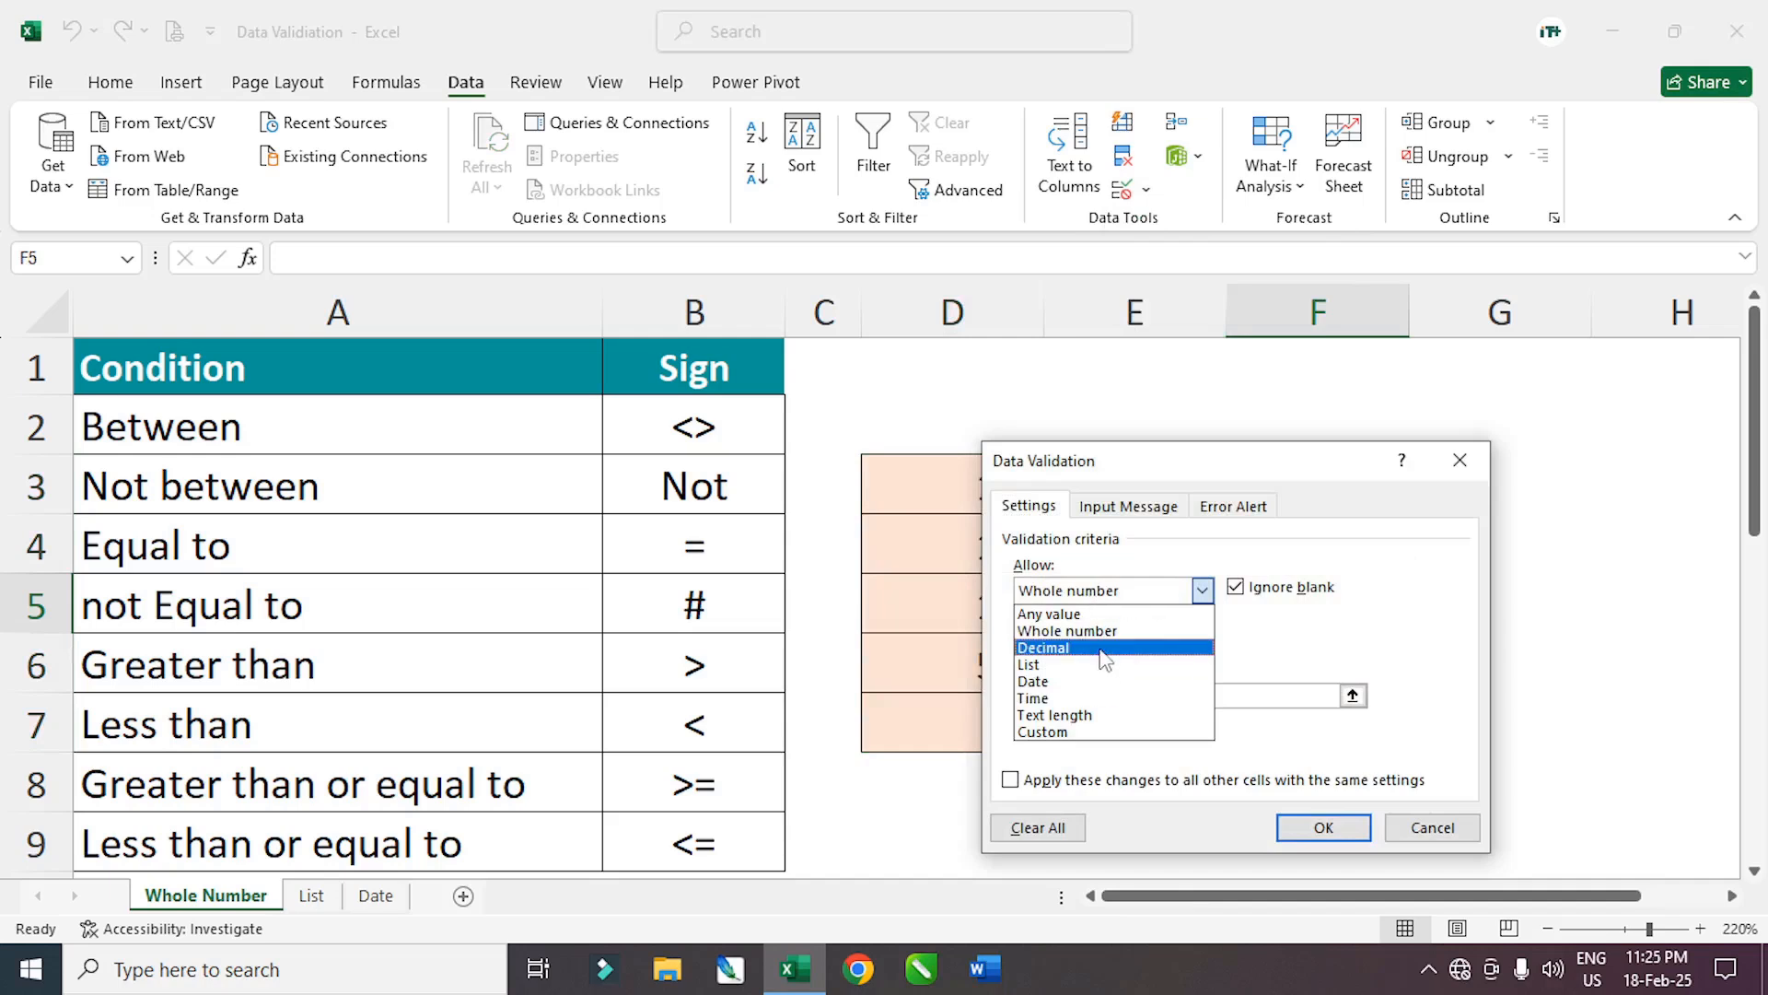
{"action": "left_click", "coordinate": [1432, 827]}
{"action": "left_click", "coordinate": [1432, 827]}
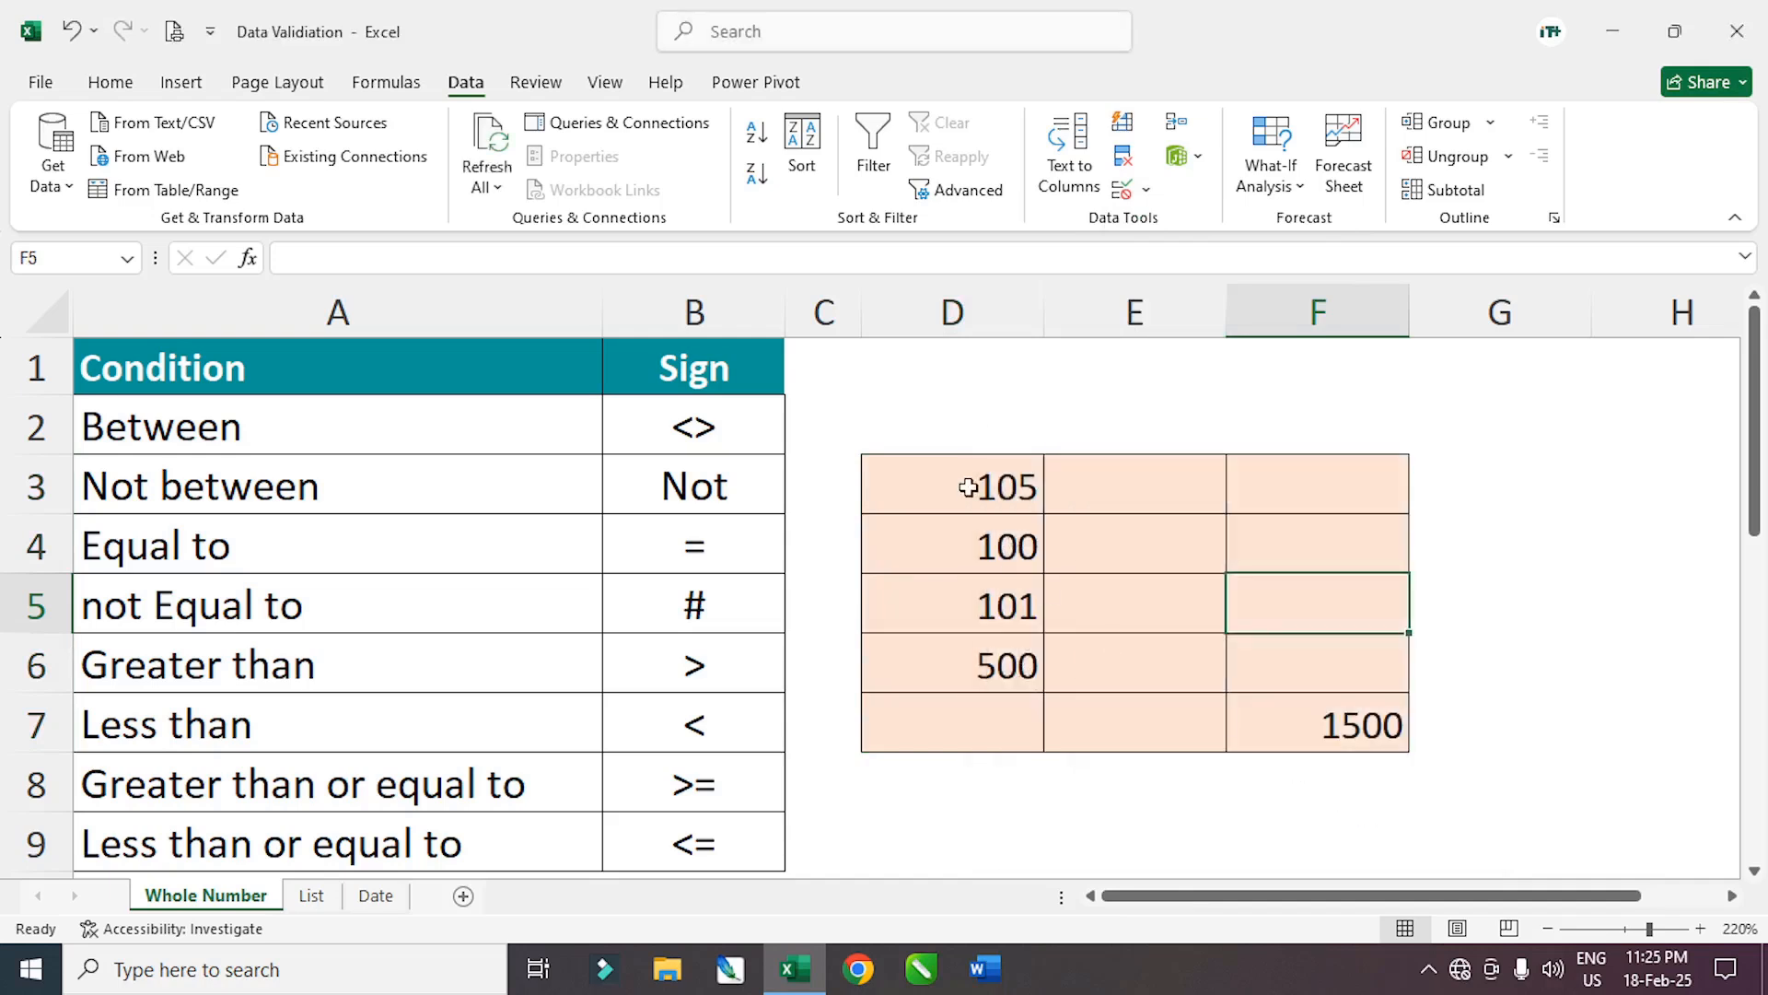
Remove all validation rules from D3:F7 and delete its test values
{"action": "left_click_drag", "start_coordinate": [968, 487], "coordinate": [1291, 727]}
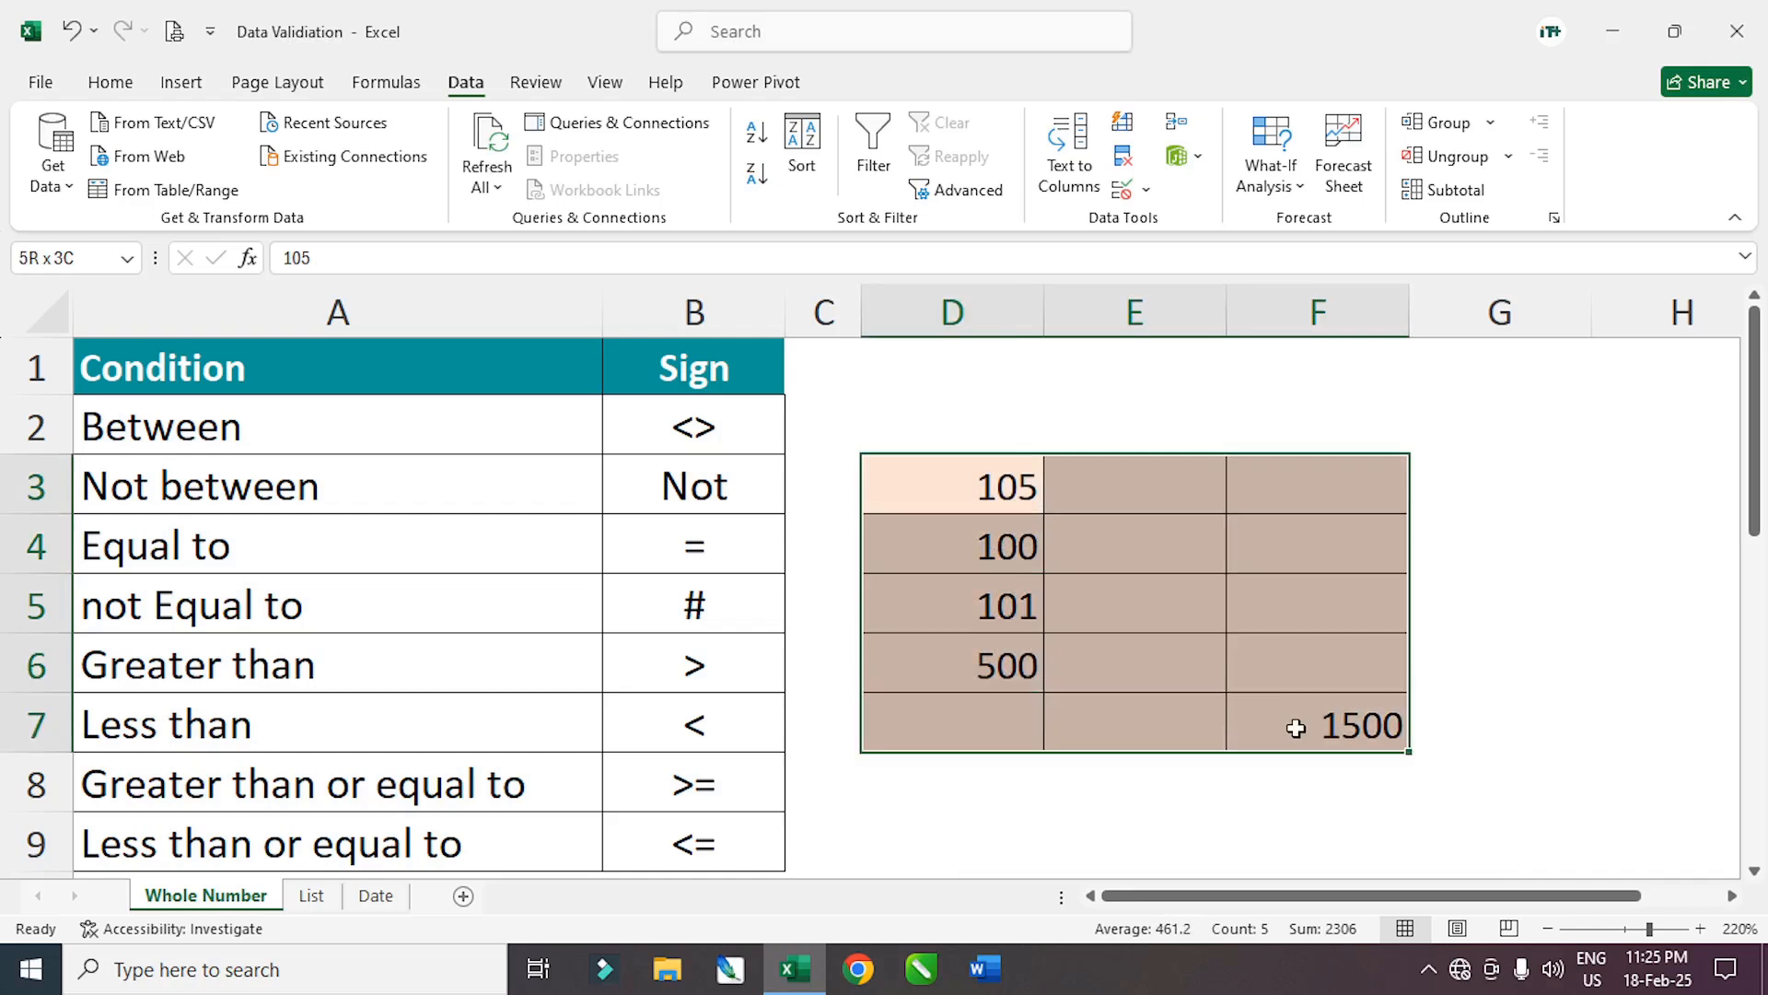
{"action": "left_click", "coordinate": [1147, 191]}
{"action": "left_click", "coordinate": [1197, 224]}
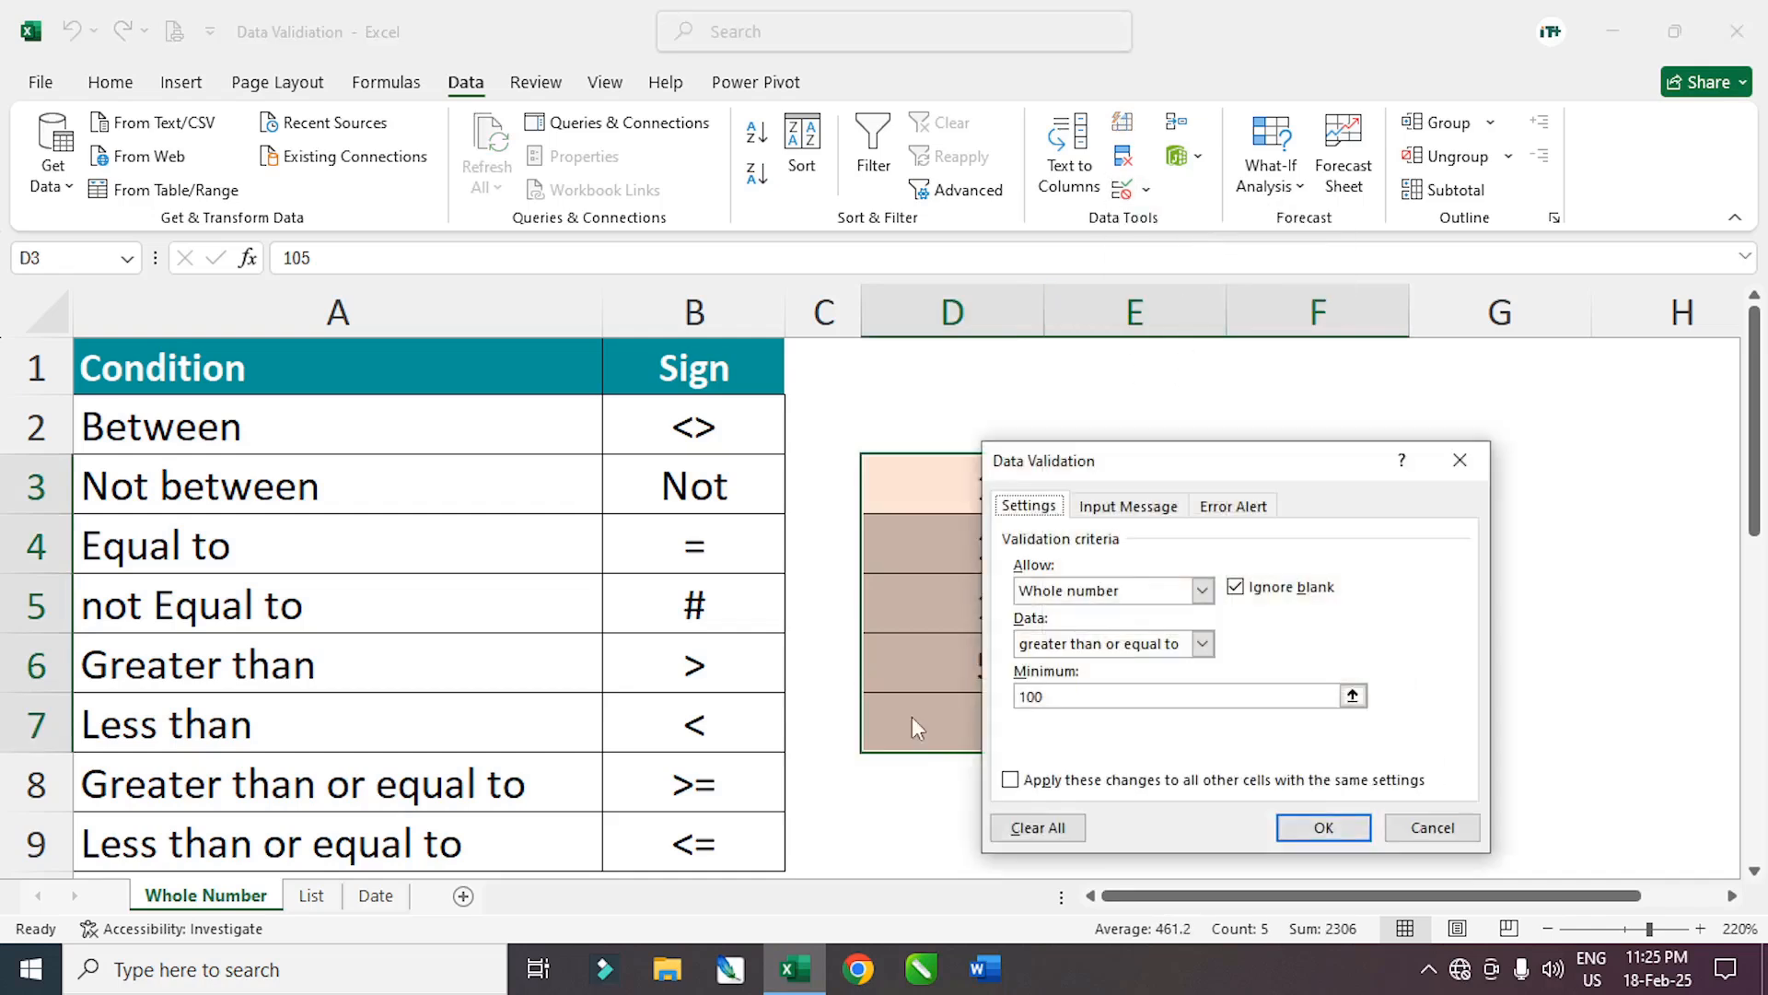
{"action": "left_click", "coordinate": [1051, 827]}
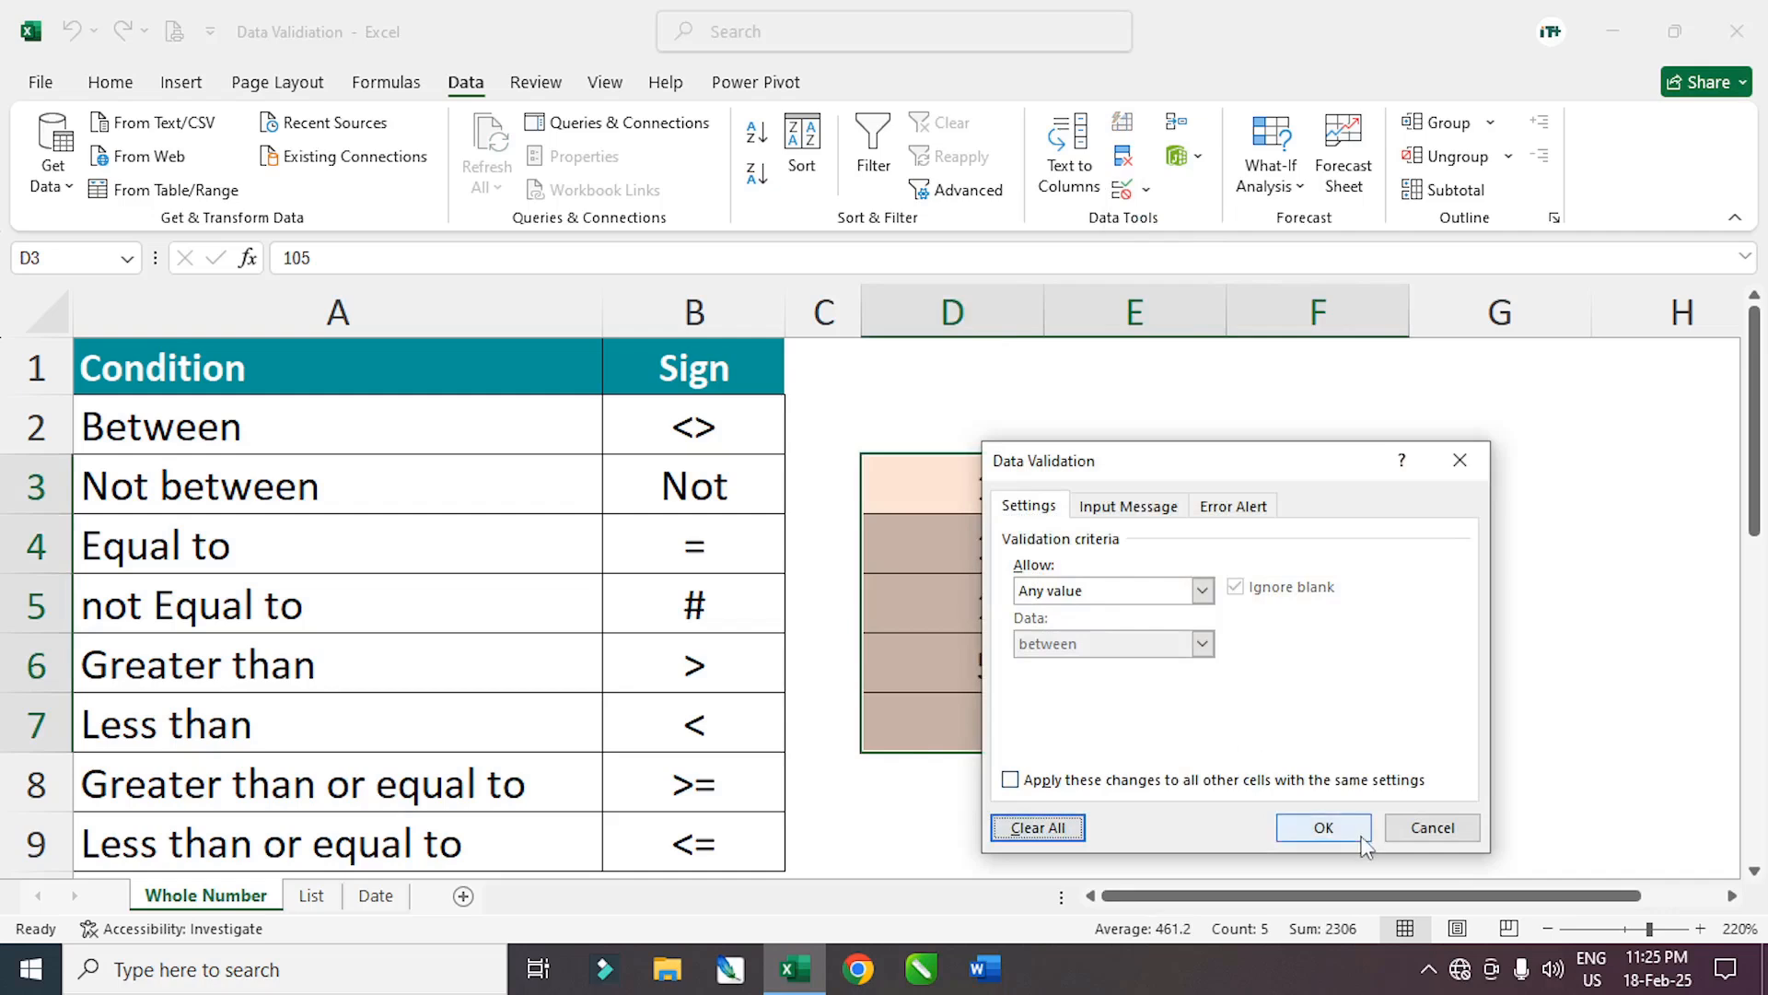
{"action": "left_click", "coordinate": [1323, 828]}
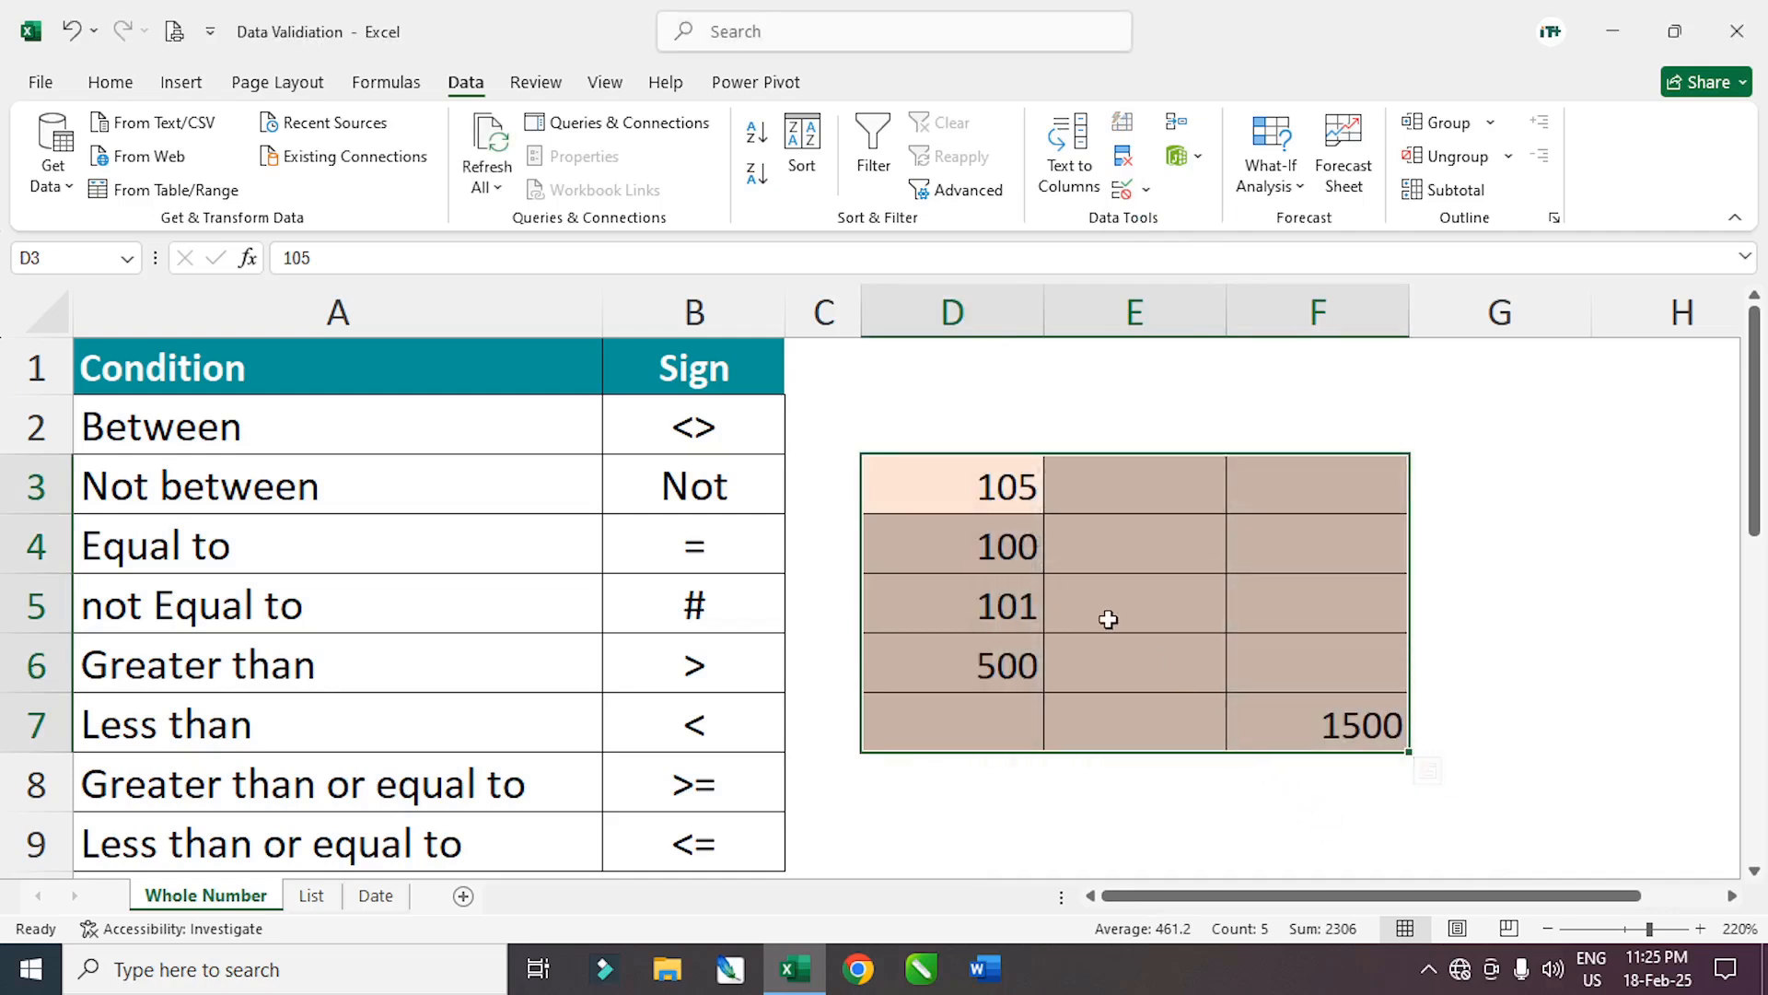
{"action": "key", "text": "Delete"}
{"action": "left_click", "coordinate": [1050, 636]}
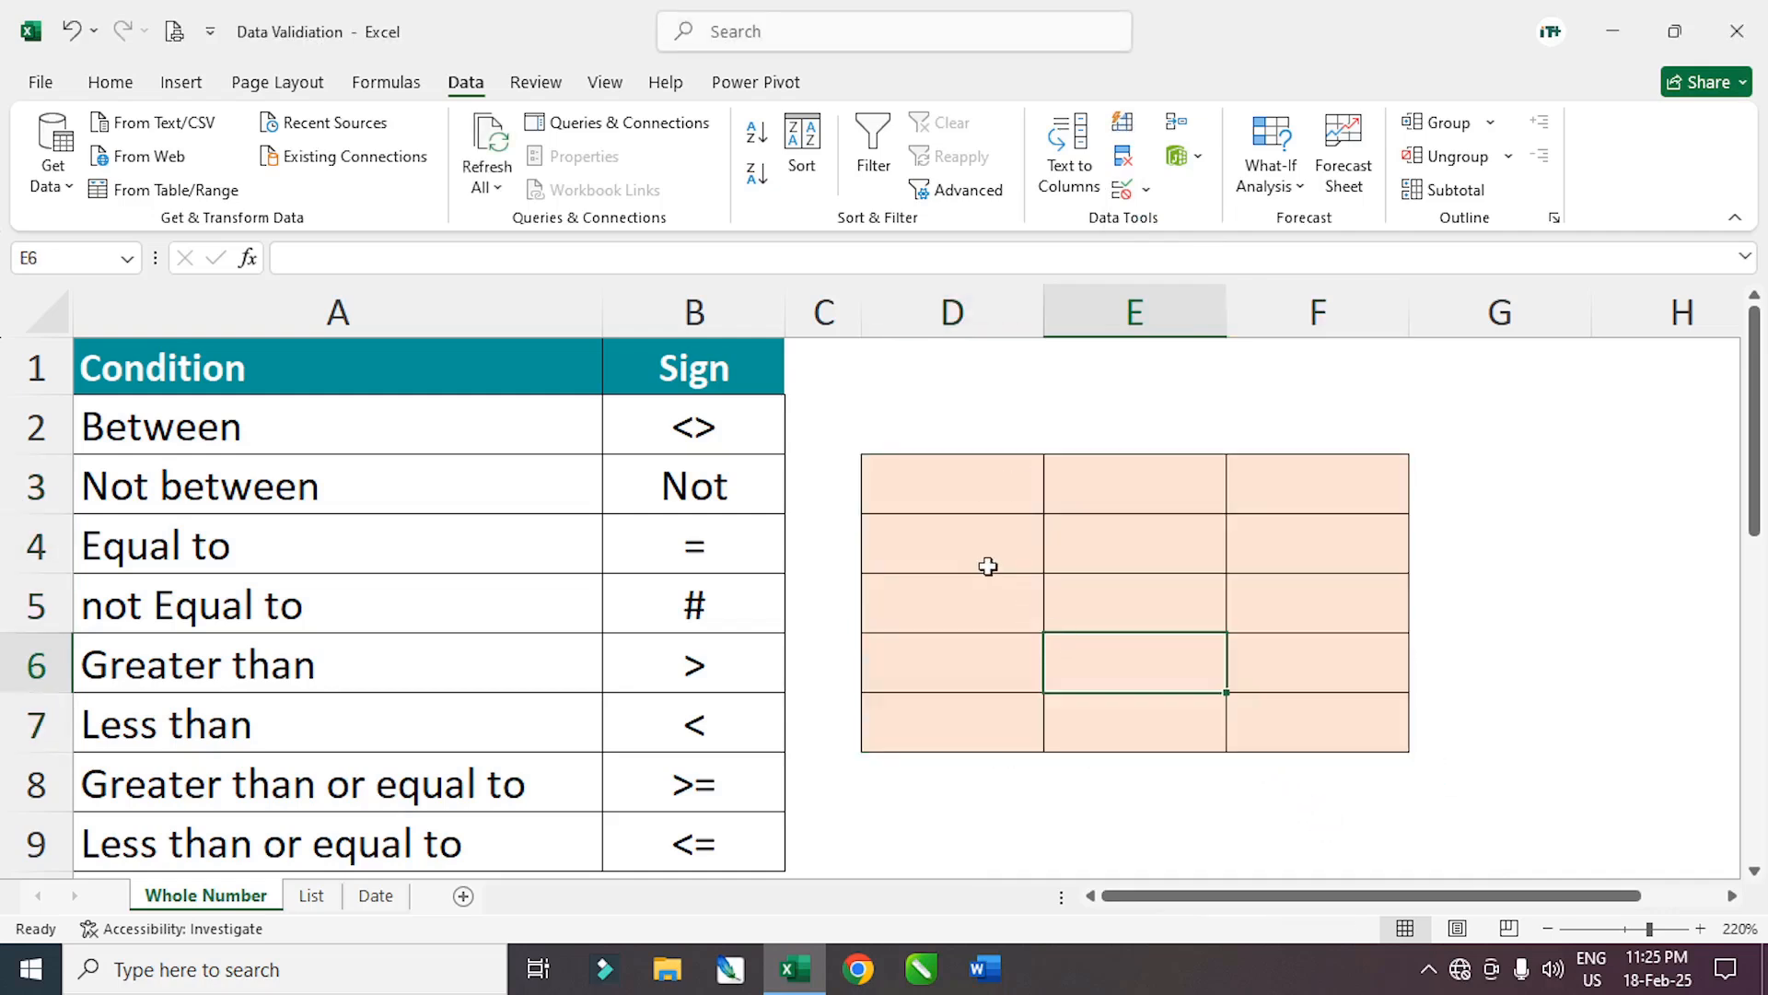
{"action": "left_click", "coordinate": [988, 549]}
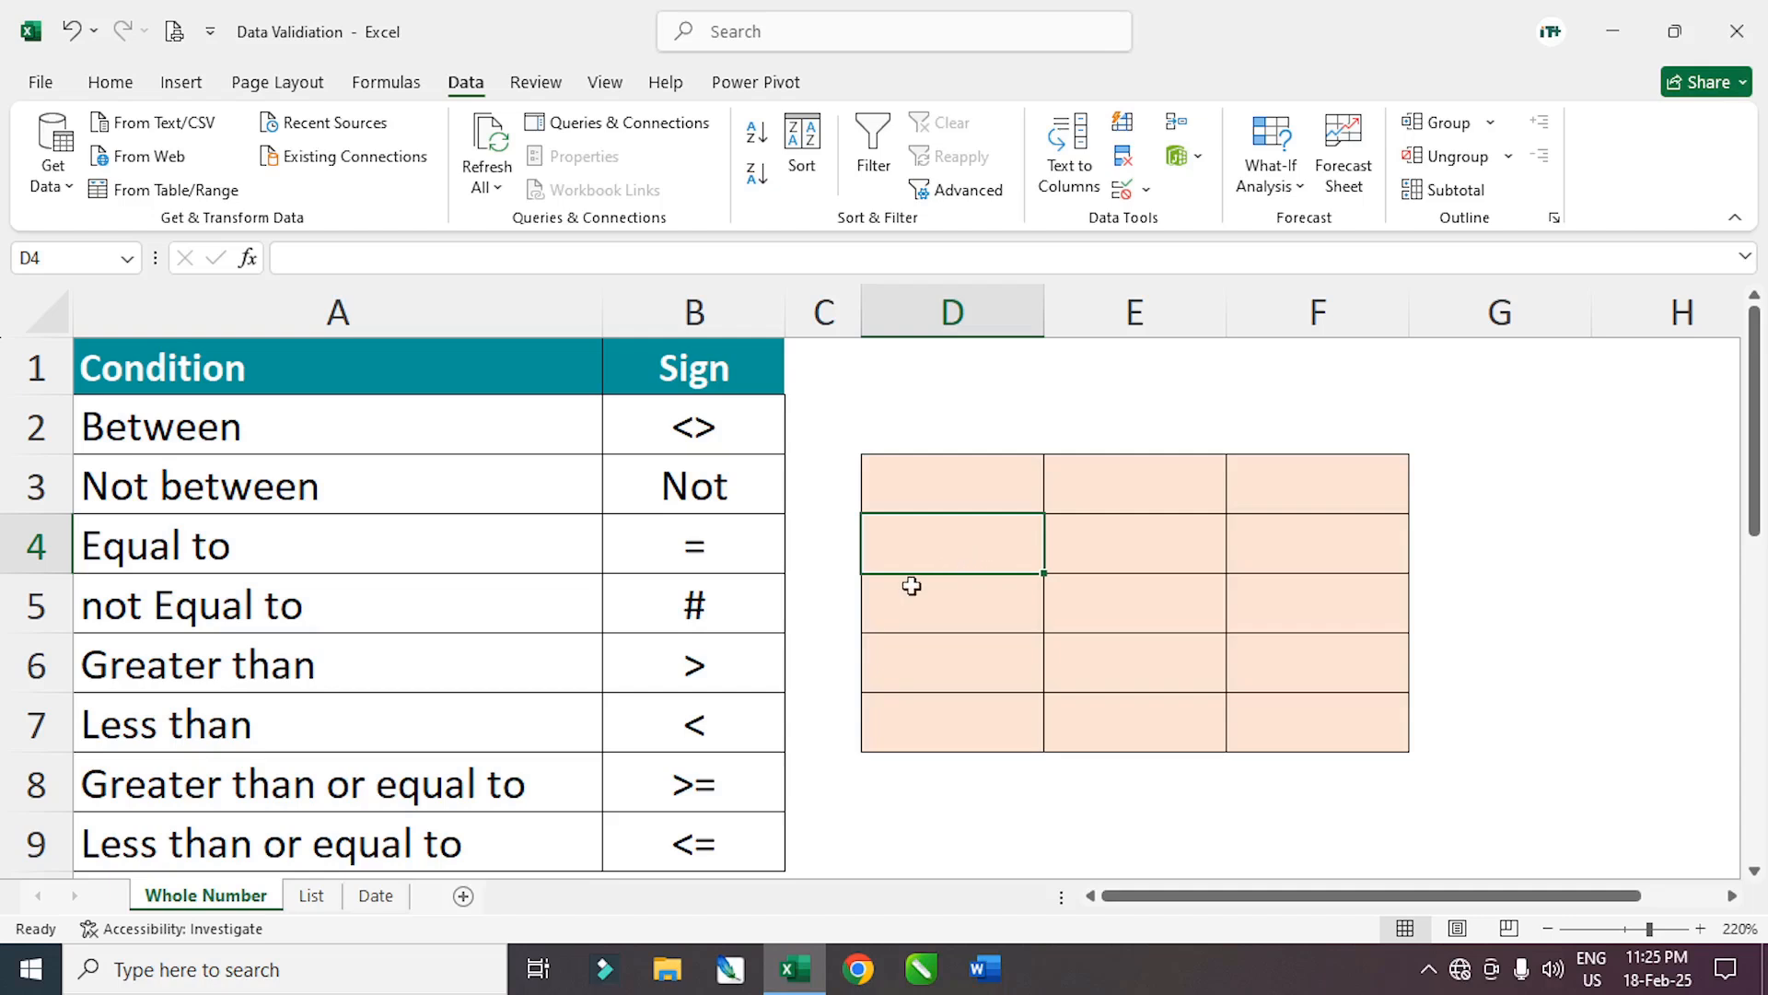
Select the empty block D3:F7 and bring up its Data Validation settings
{"action": "left_click", "coordinate": [1158, 640]}
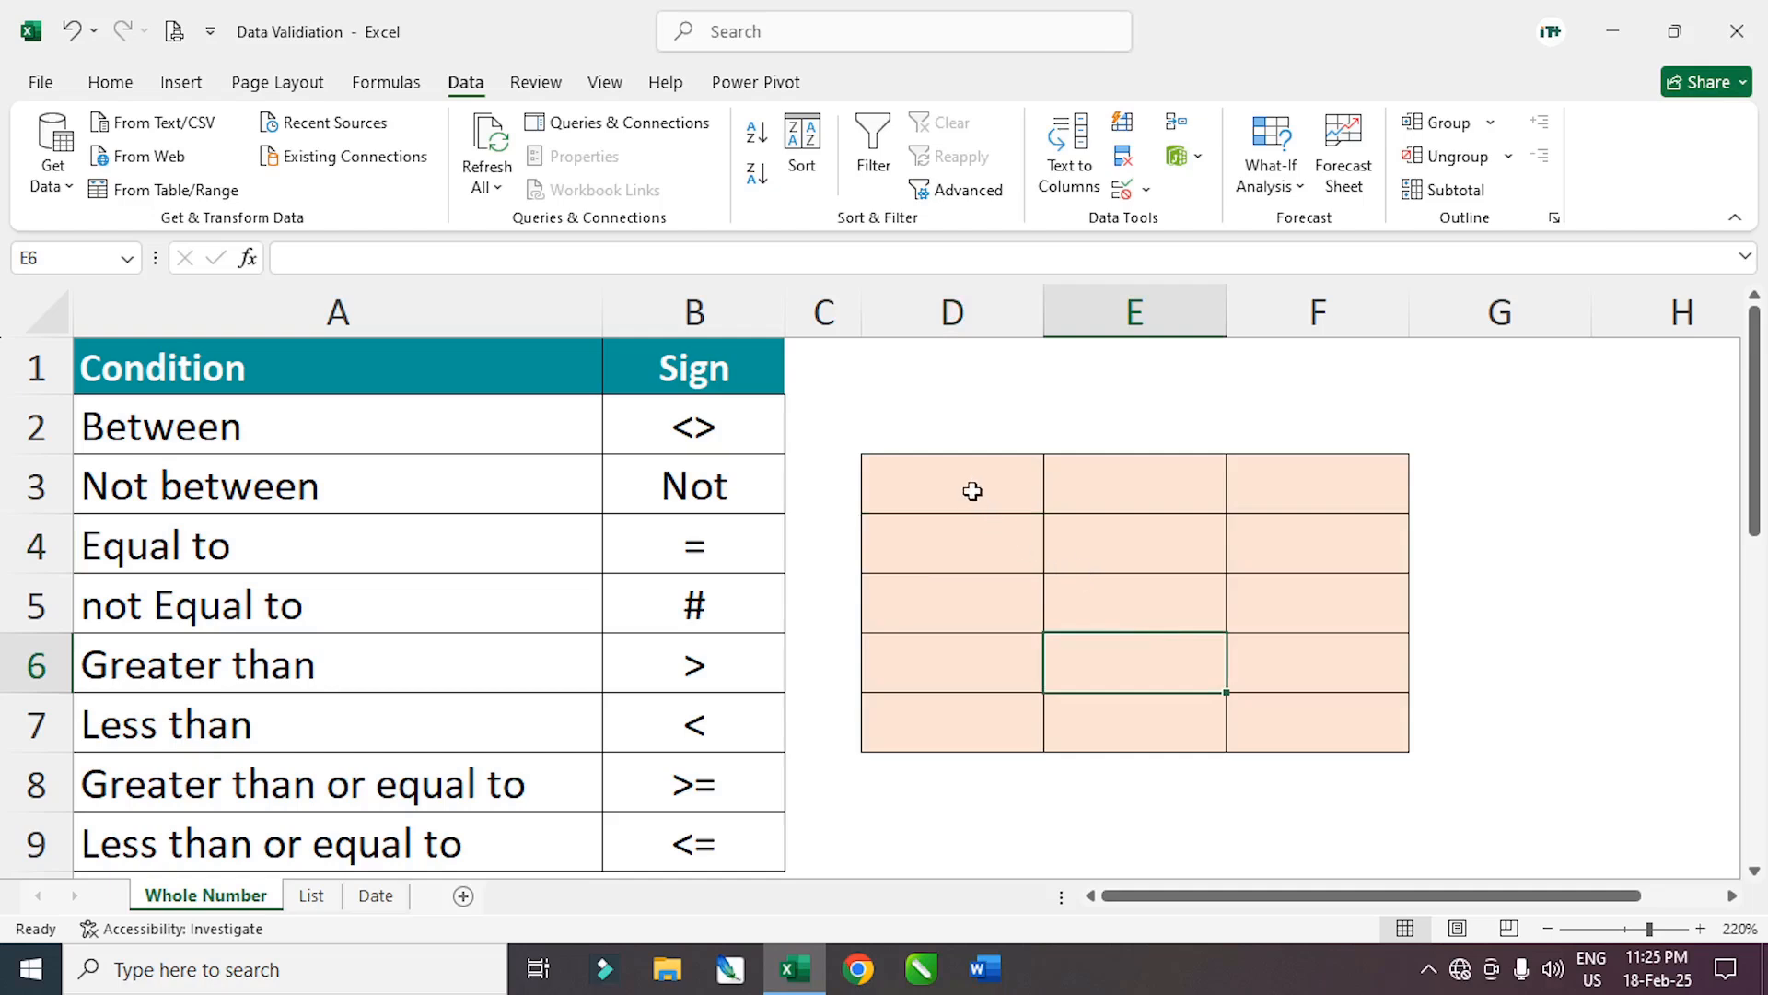
{"action": "mouse_move", "coordinate": [952, 482]}
{"action": "left_mouse_down"}
{"action": "mouse_move", "coordinate": [1172, 734]}
{"action": "mouse_move", "coordinate": [1335, 749]}
{"action": "mouse_move", "coordinate": [1343, 719]}
{"action": "left_mouse_up"}
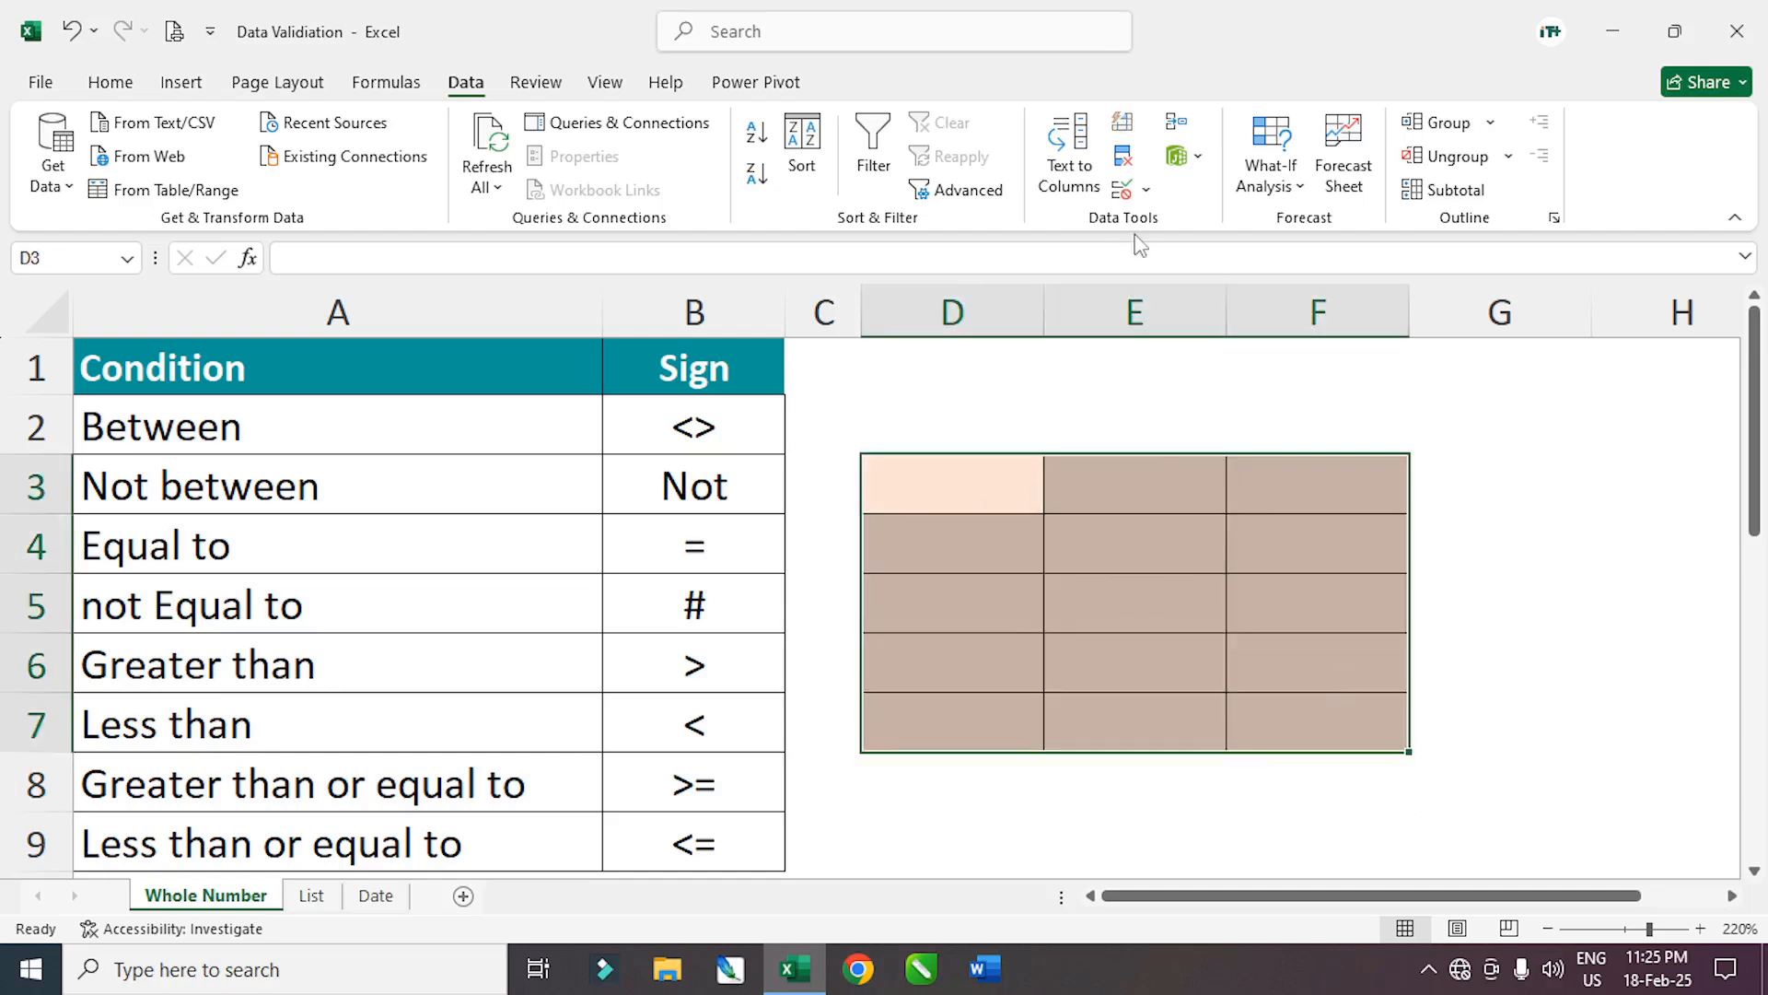
{"action": "left_click", "coordinate": [1146, 190]}
{"action": "left_click", "coordinate": [1188, 225]}
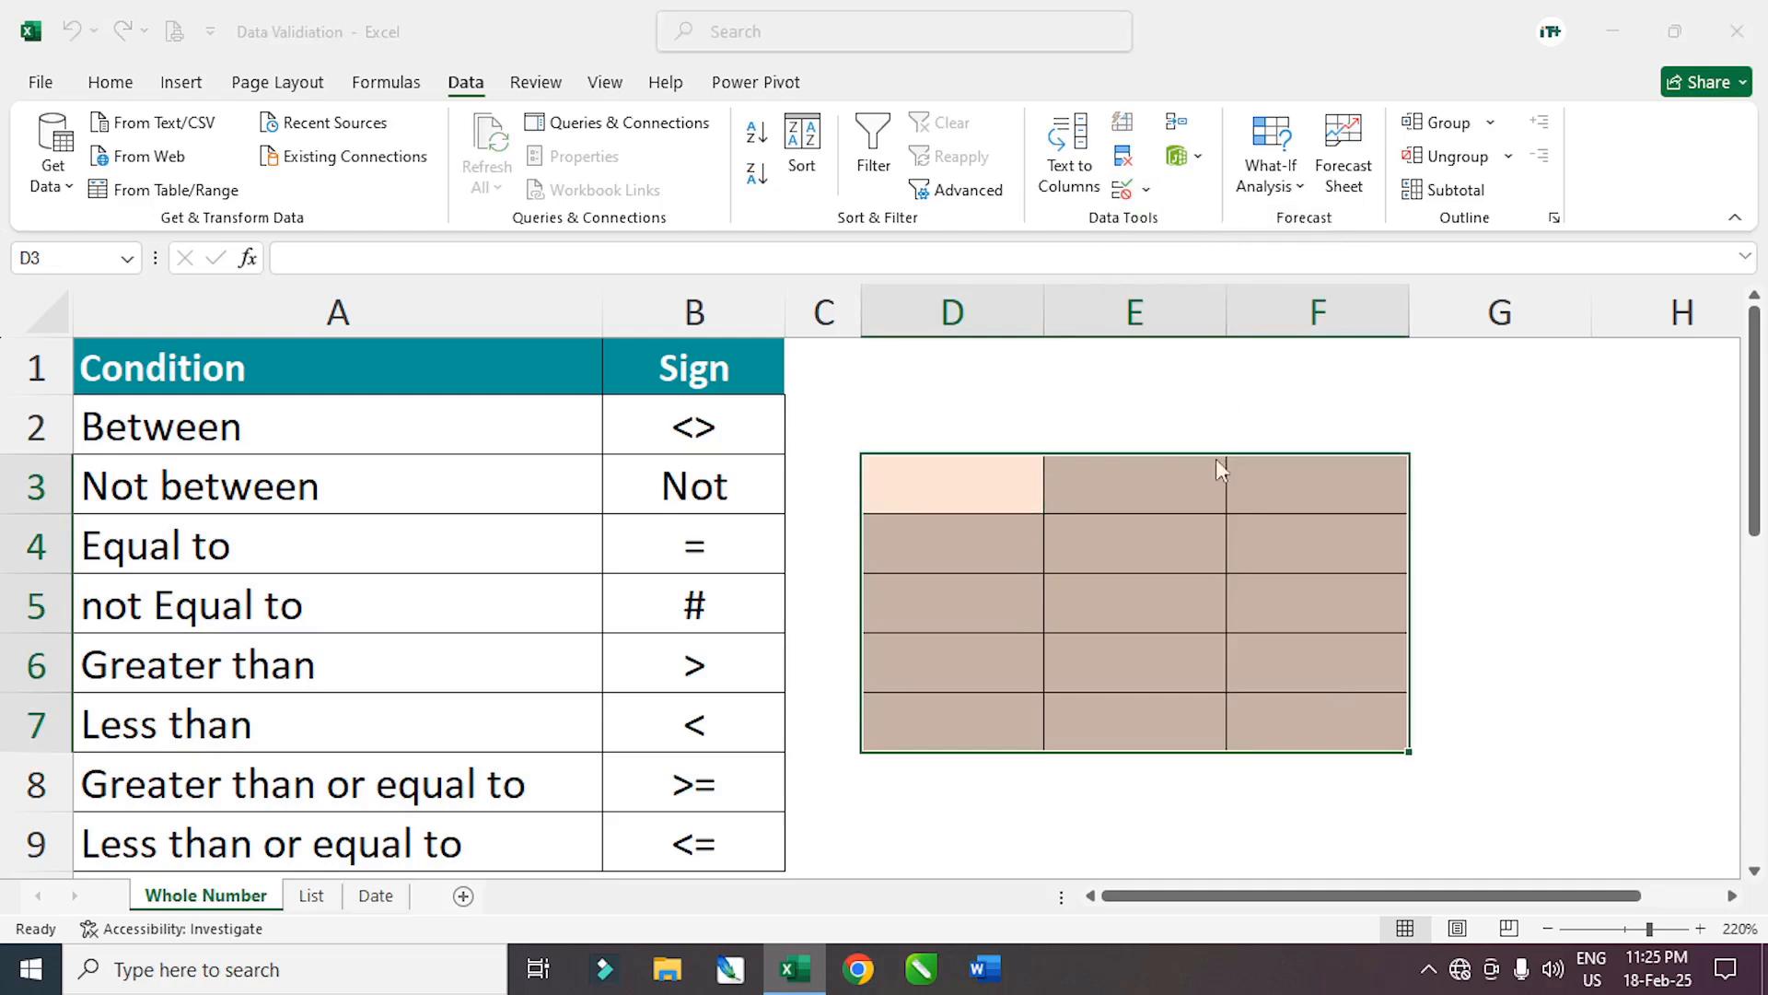
Apply a decimal rule to D3:F7 allowing values between 5.4 and 10.4
{"action": "left_click", "coordinate": [1081, 592]}
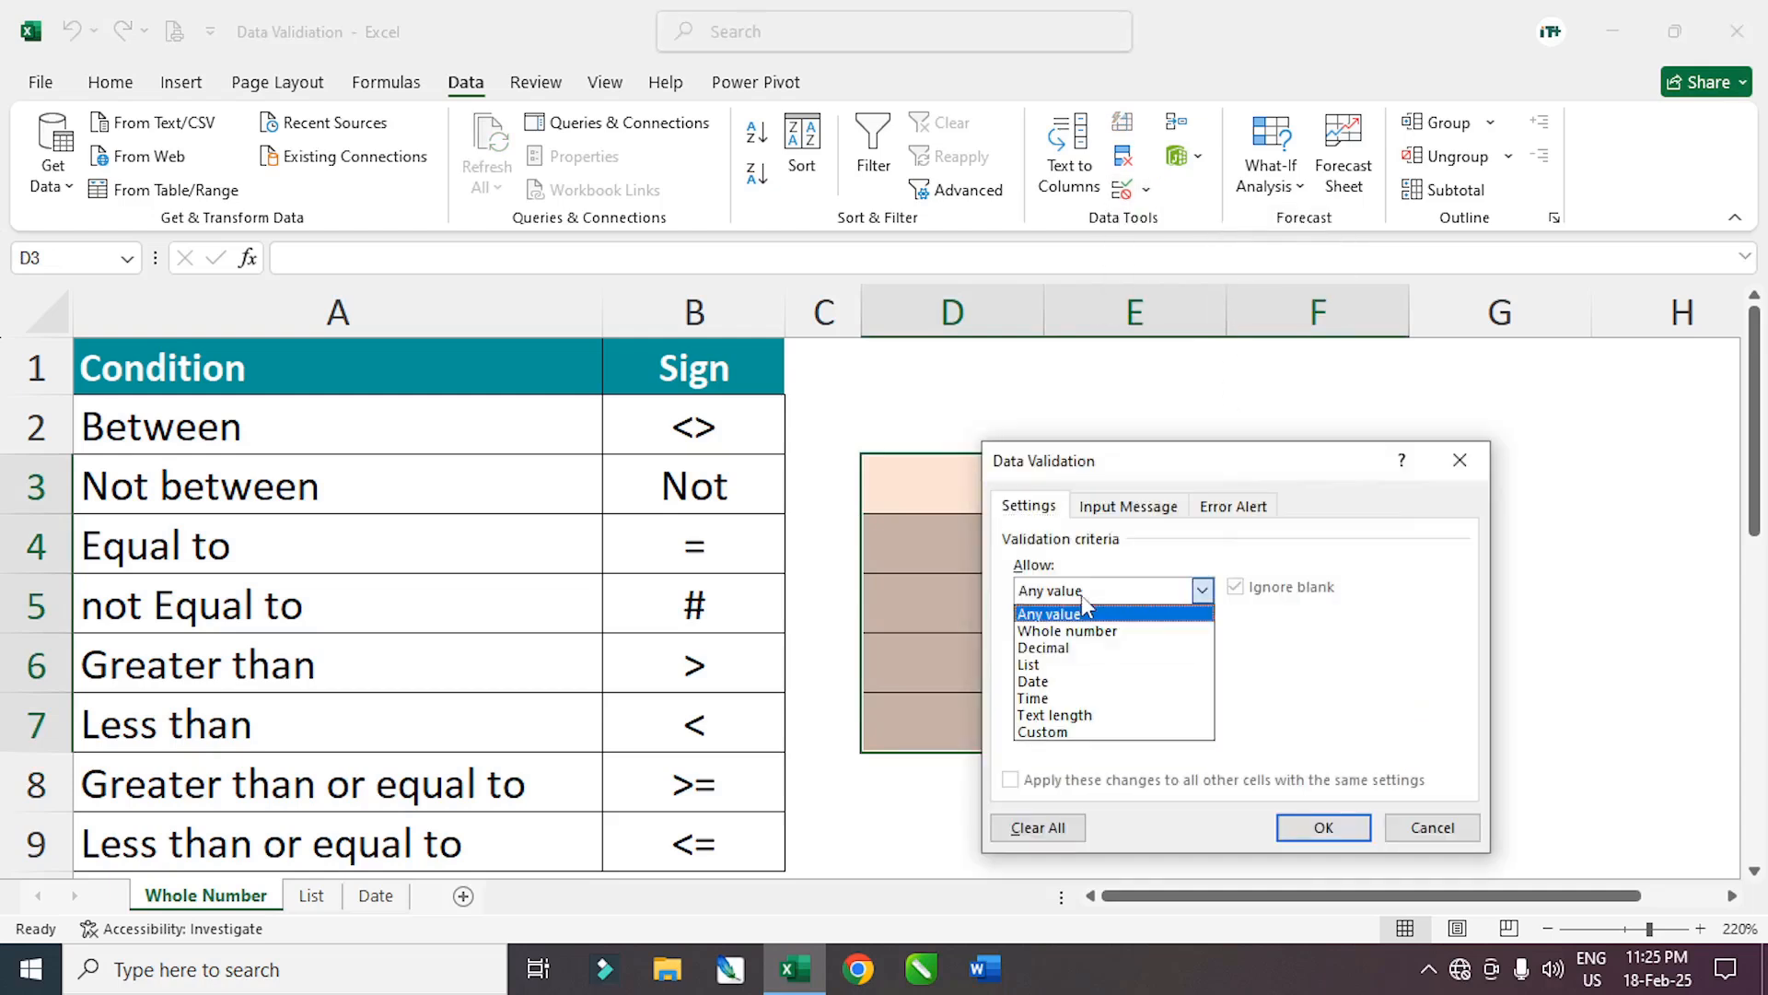
{"action": "left_click", "coordinate": [1084, 649]}
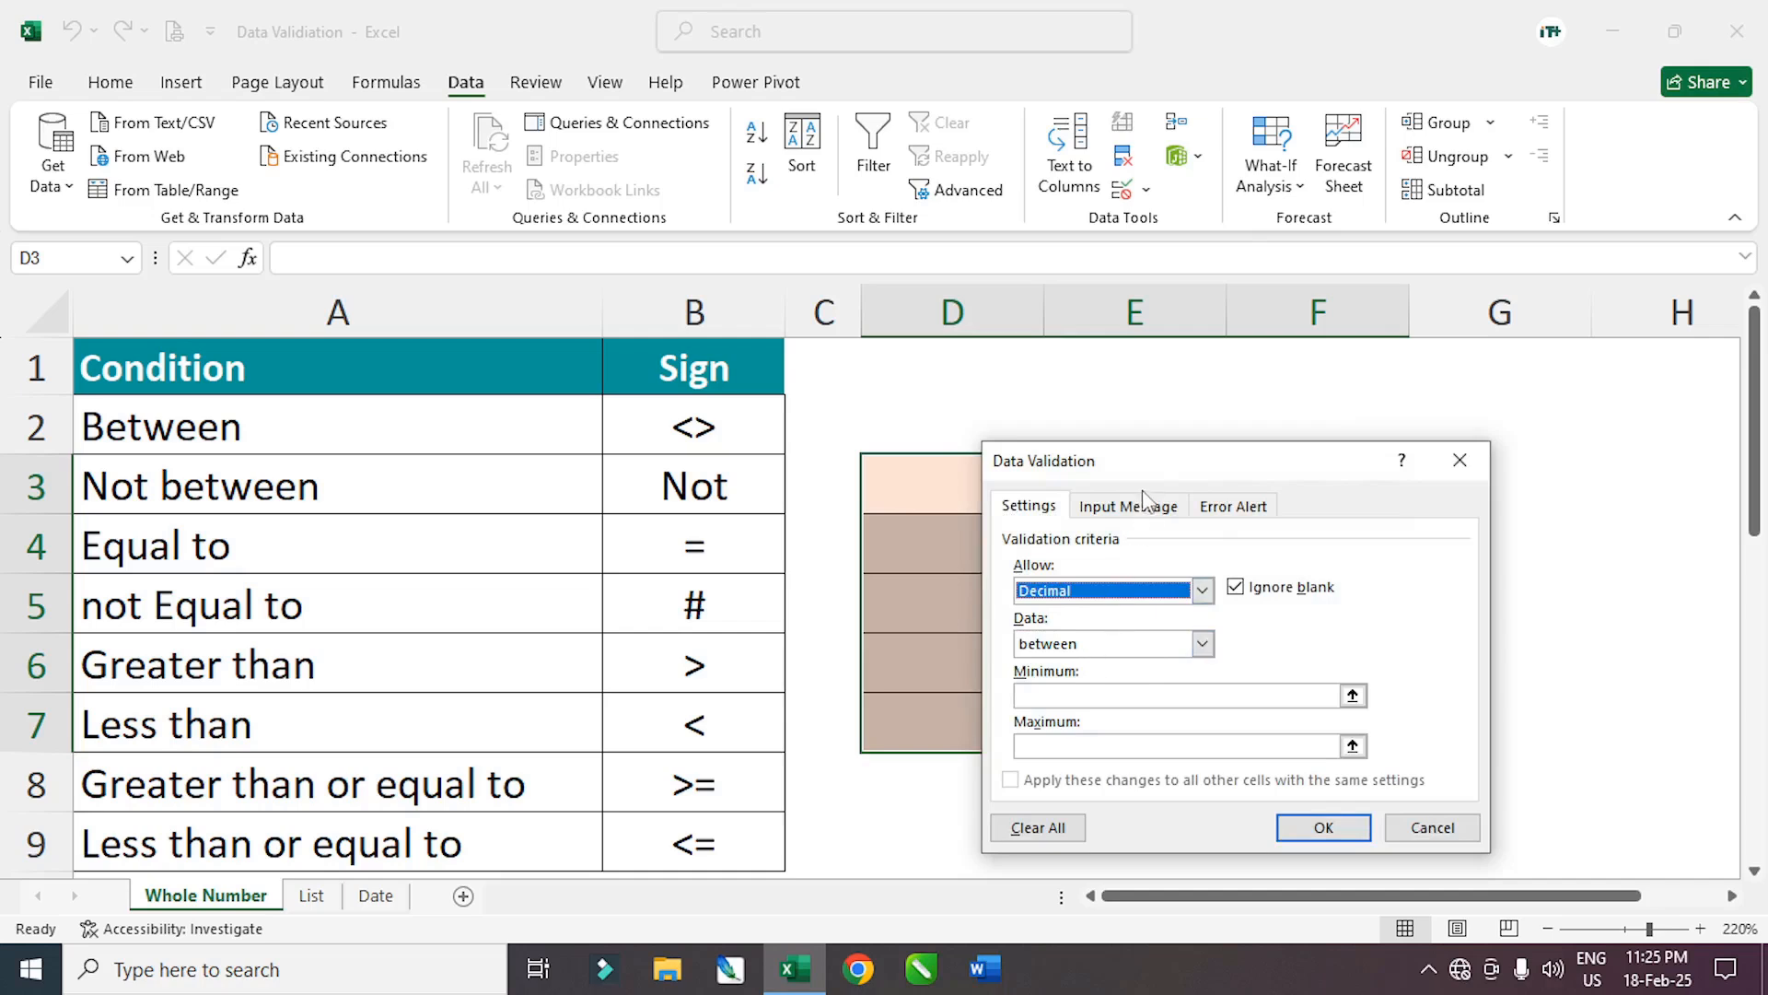
{"action": "left_click_drag", "start_coordinate": [1133, 469], "coordinate": [462, 403]}
{"action": "left_click", "coordinate": [369, 632]}
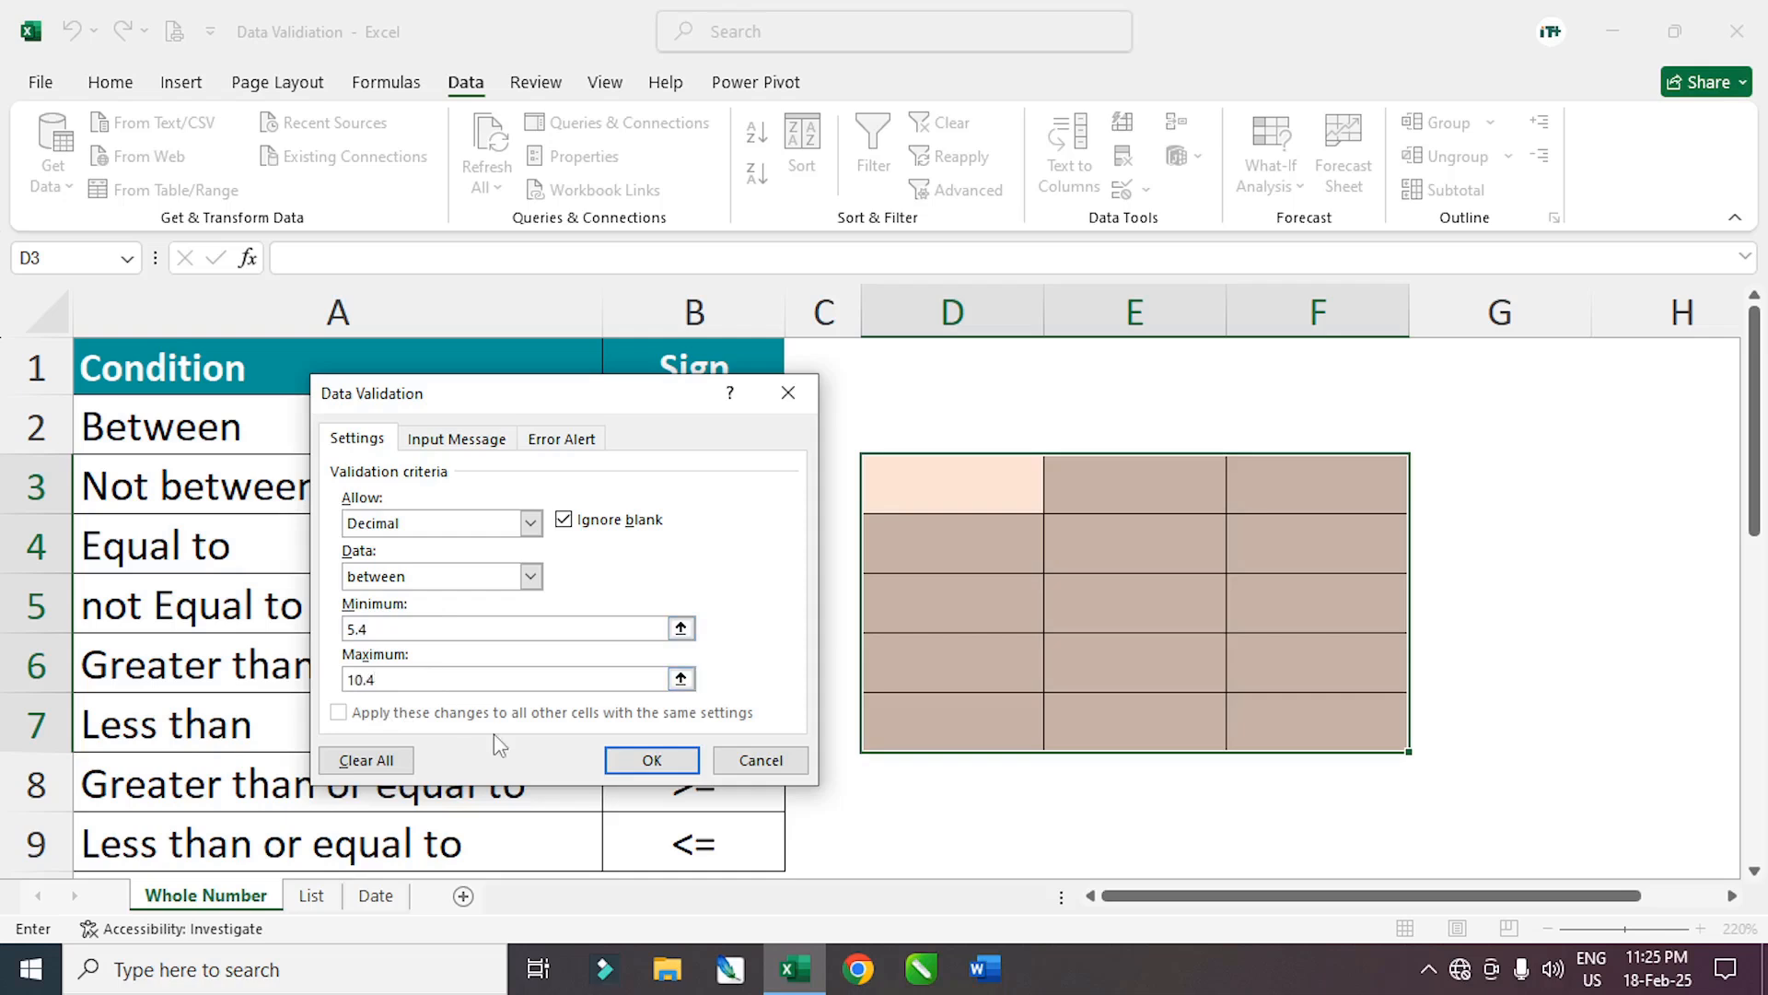
{"action": "left_click_drag", "start_coordinate": [489, 406], "coordinate": [1286, 433]}
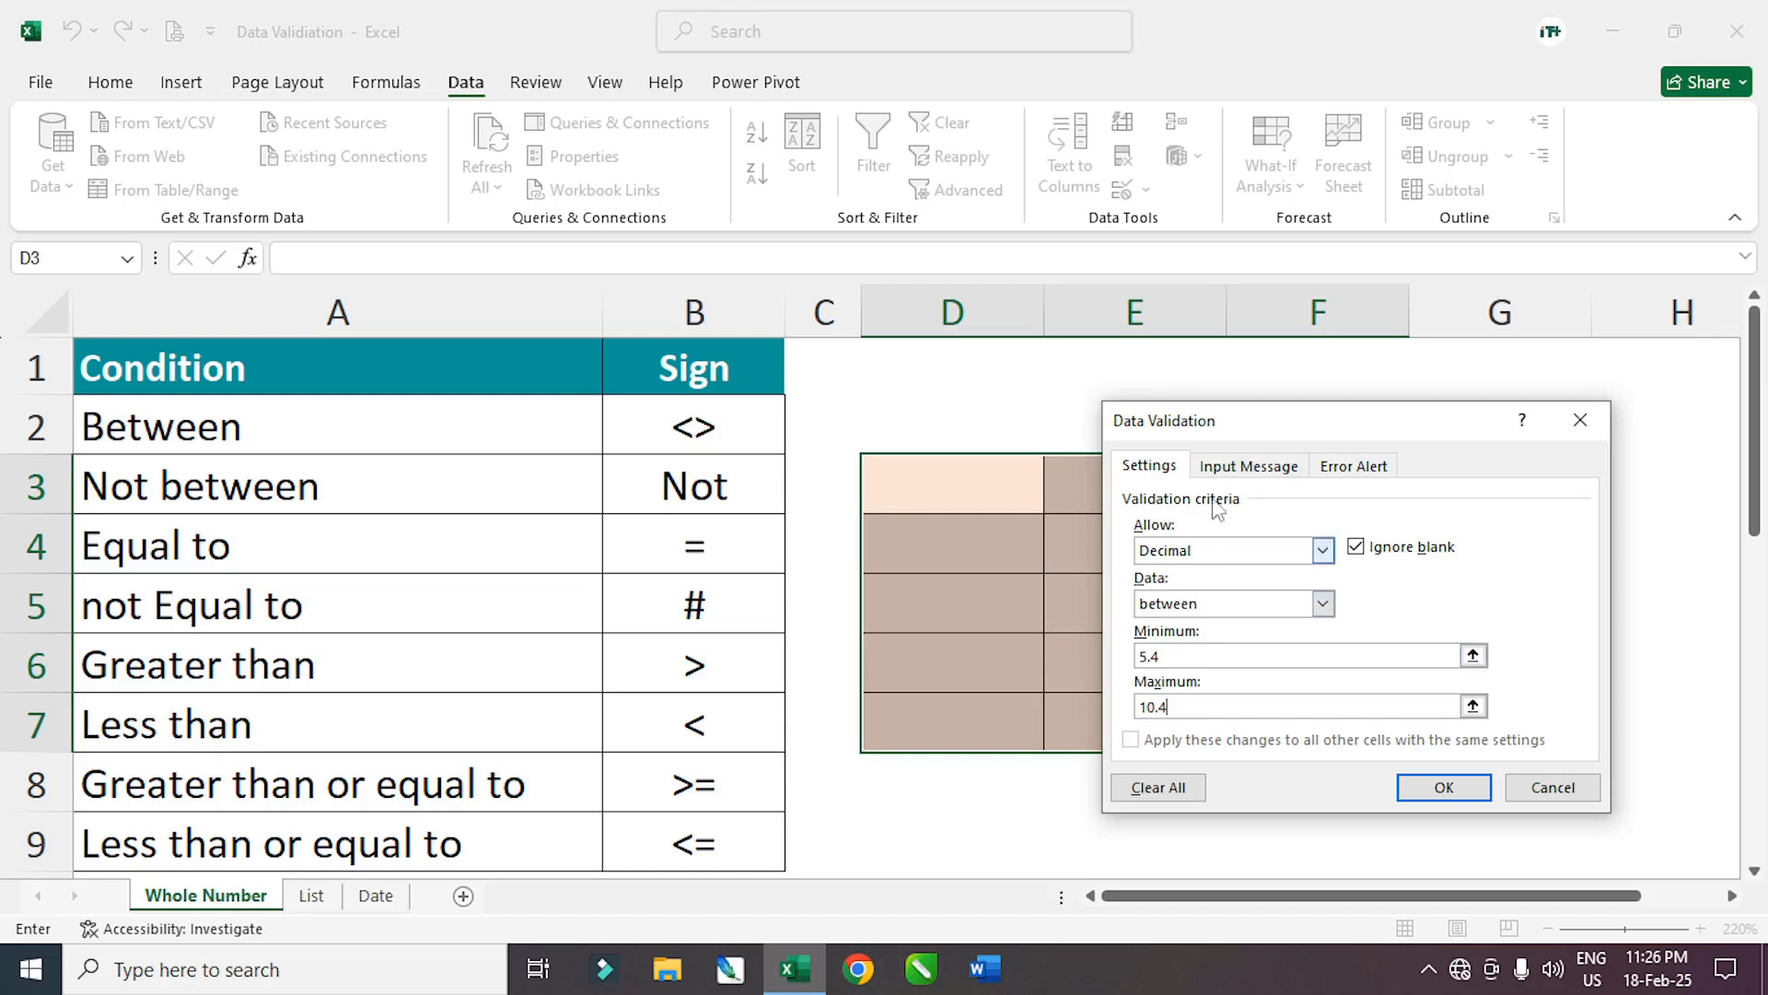
{"action": "left_click_drag", "start_coordinate": [1246, 431], "coordinate": [514, 381]}
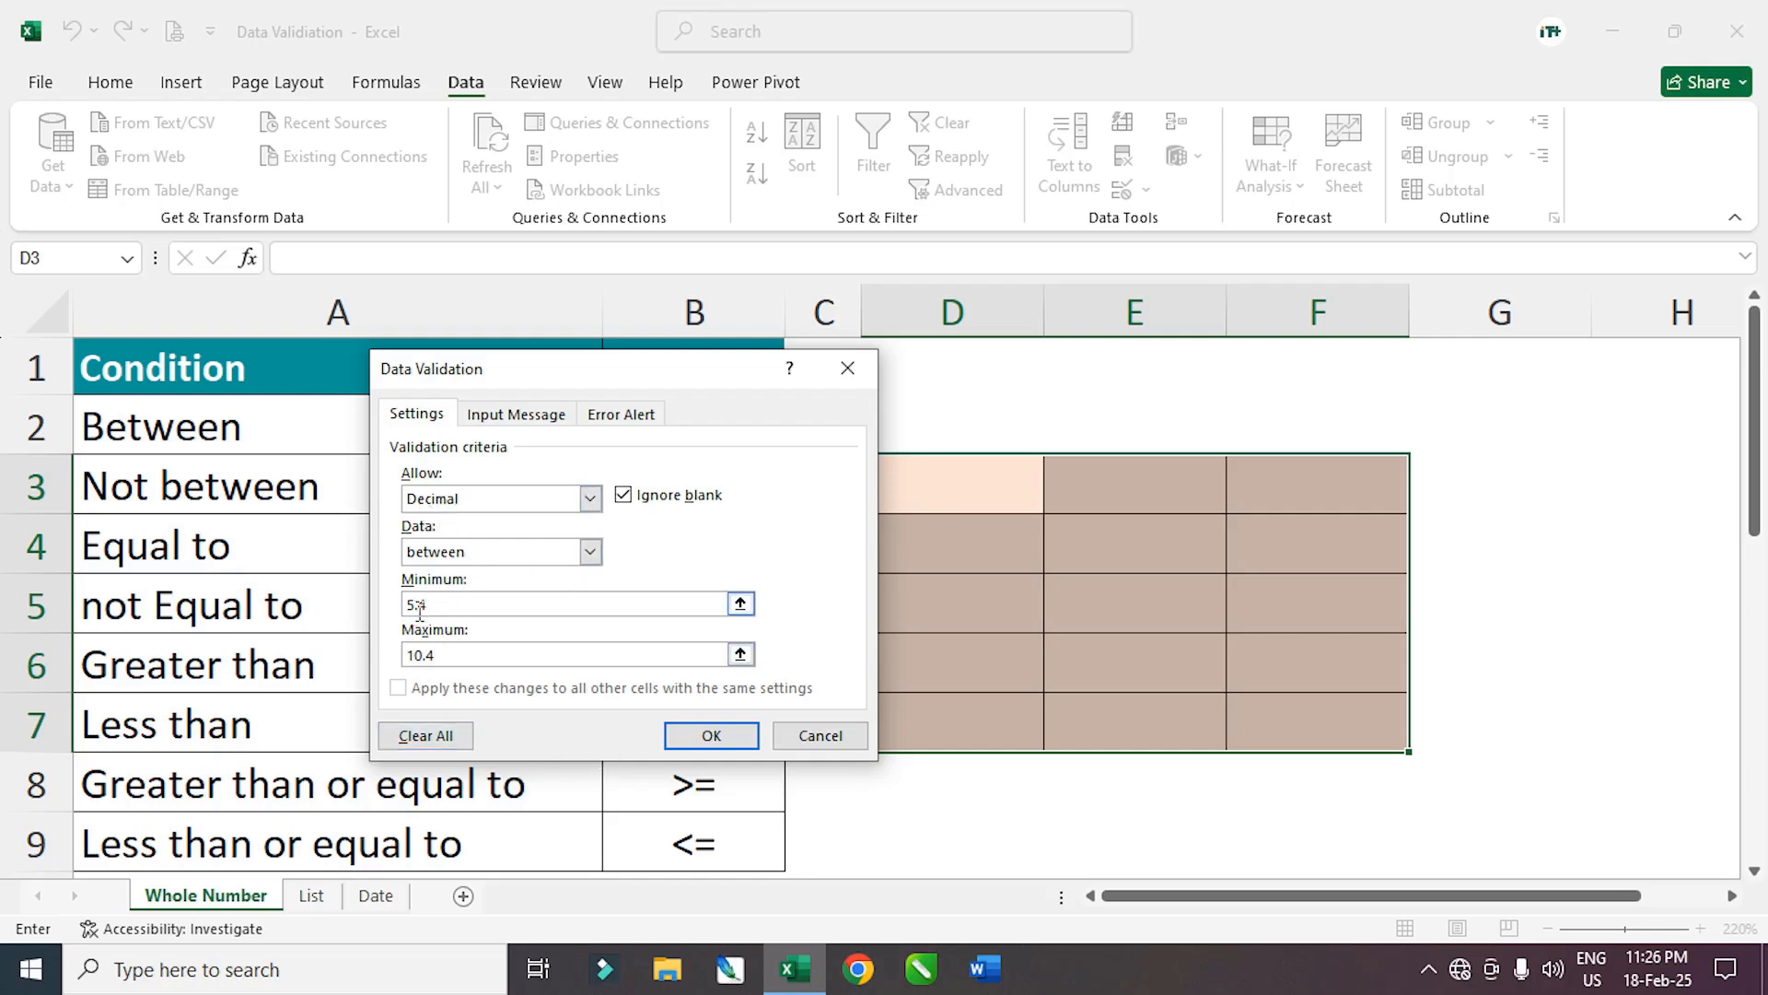
{"action": "left_click", "coordinate": [727, 735]}
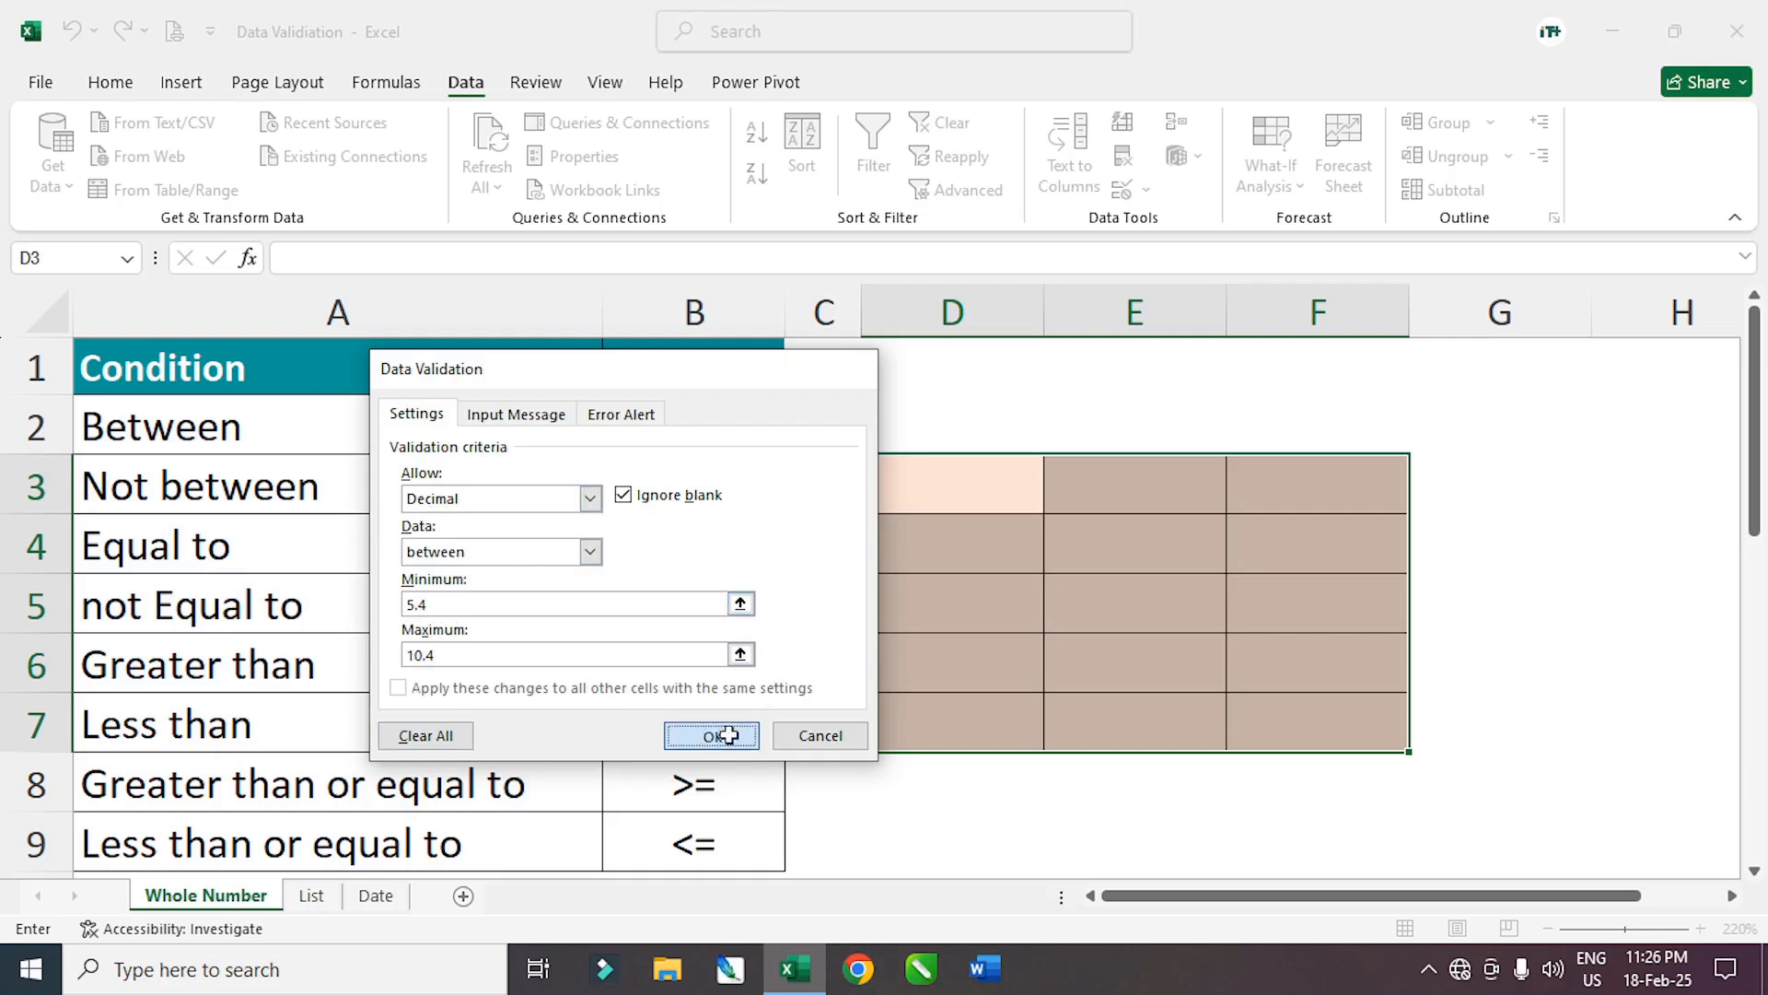
{"action": "left_click", "coordinate": [954, 496]}
{"action": "type", "text": "5"}
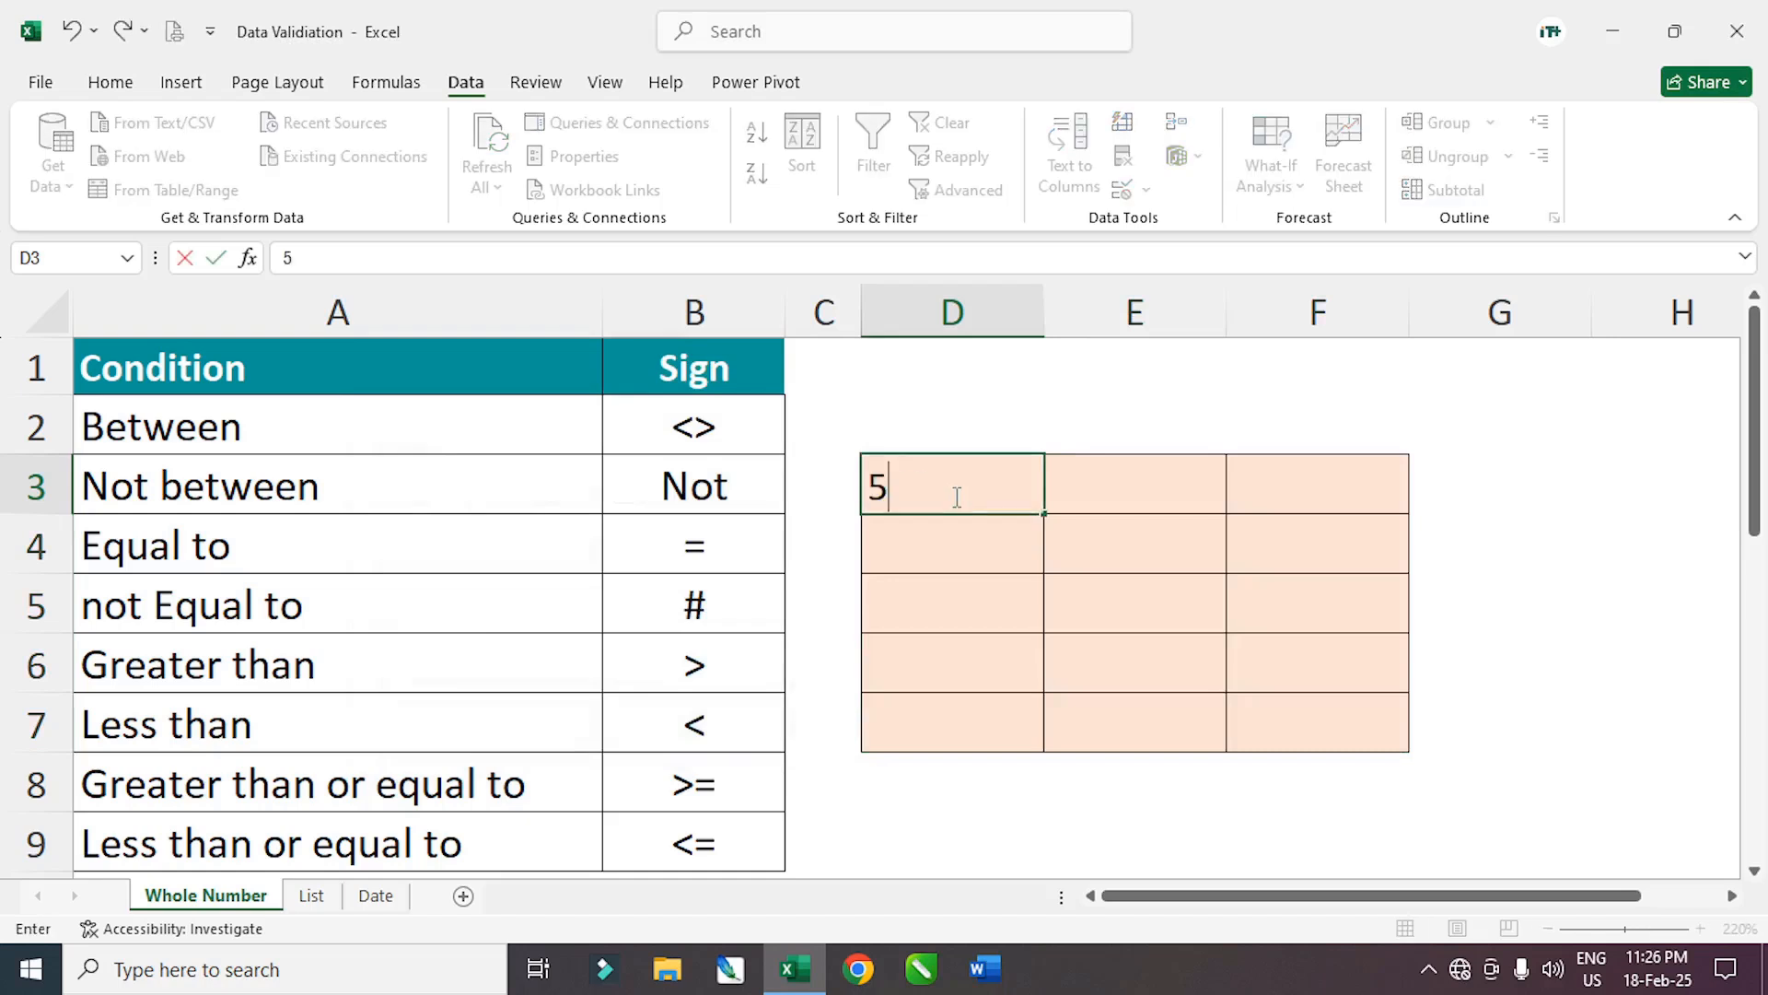
{"action": "type", "text": ".6"}
{"action": "key", "text": "Return"}
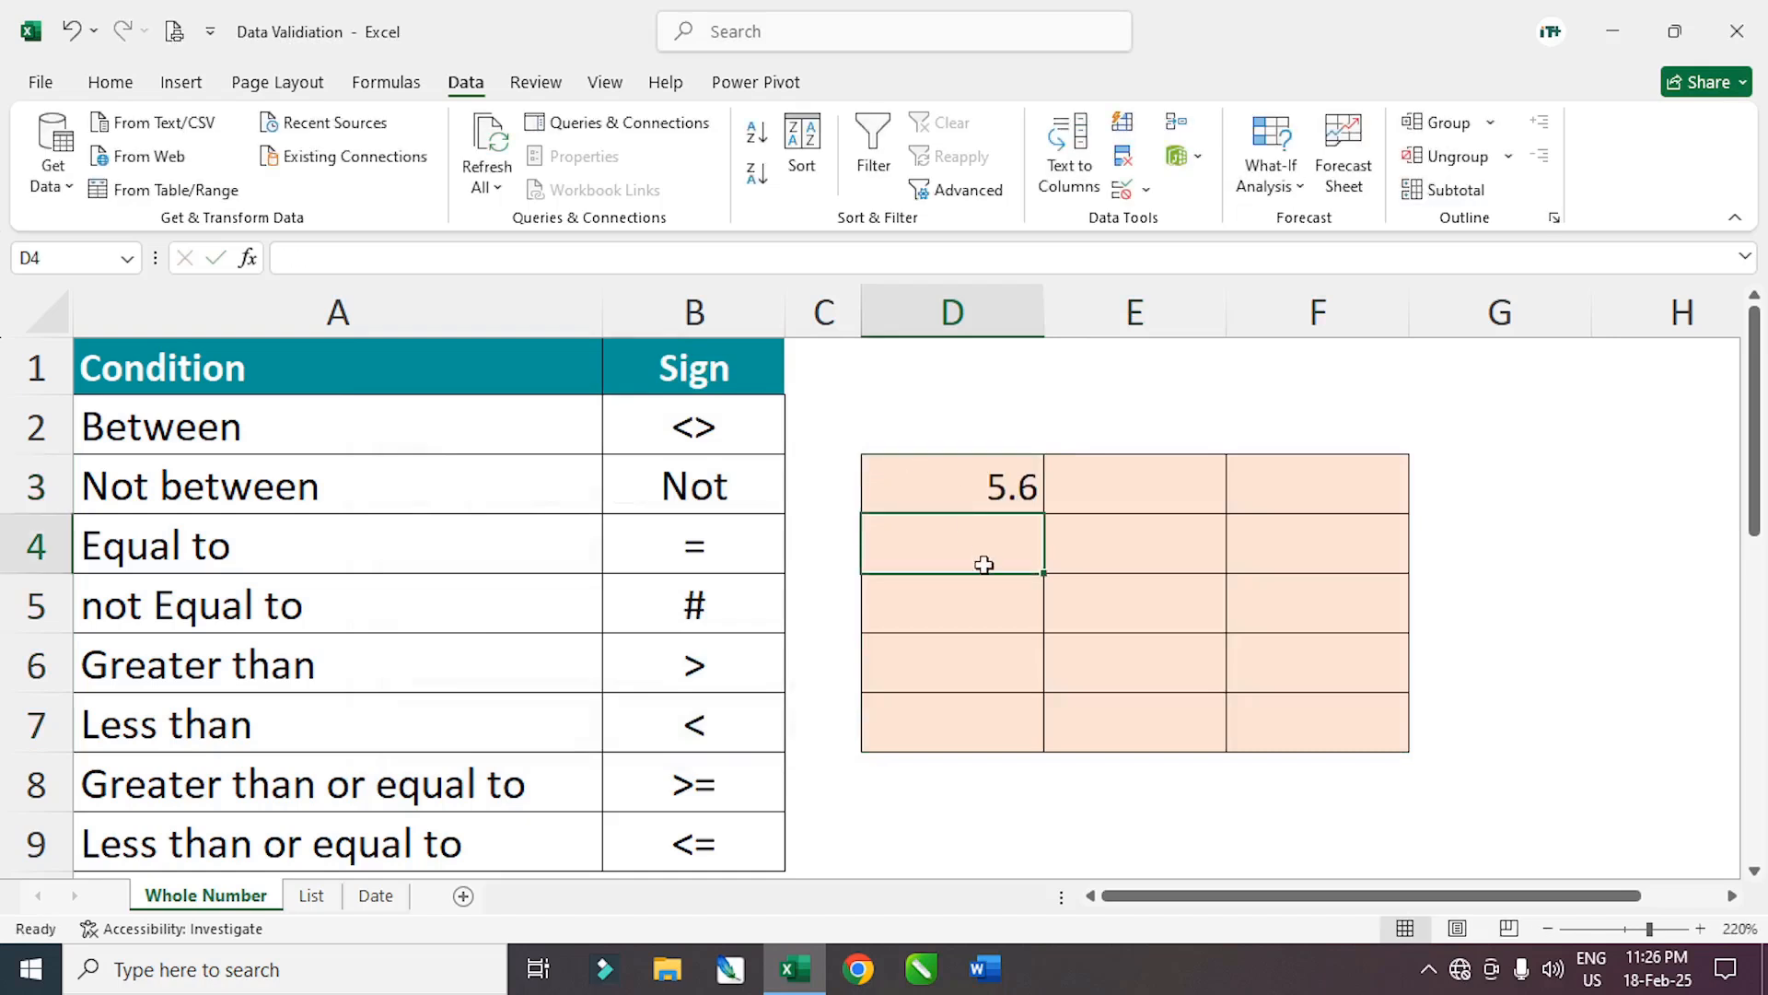
{"action": "left_click", "coordinate": [982, 599]}
{"action": "type", "text": "10"}
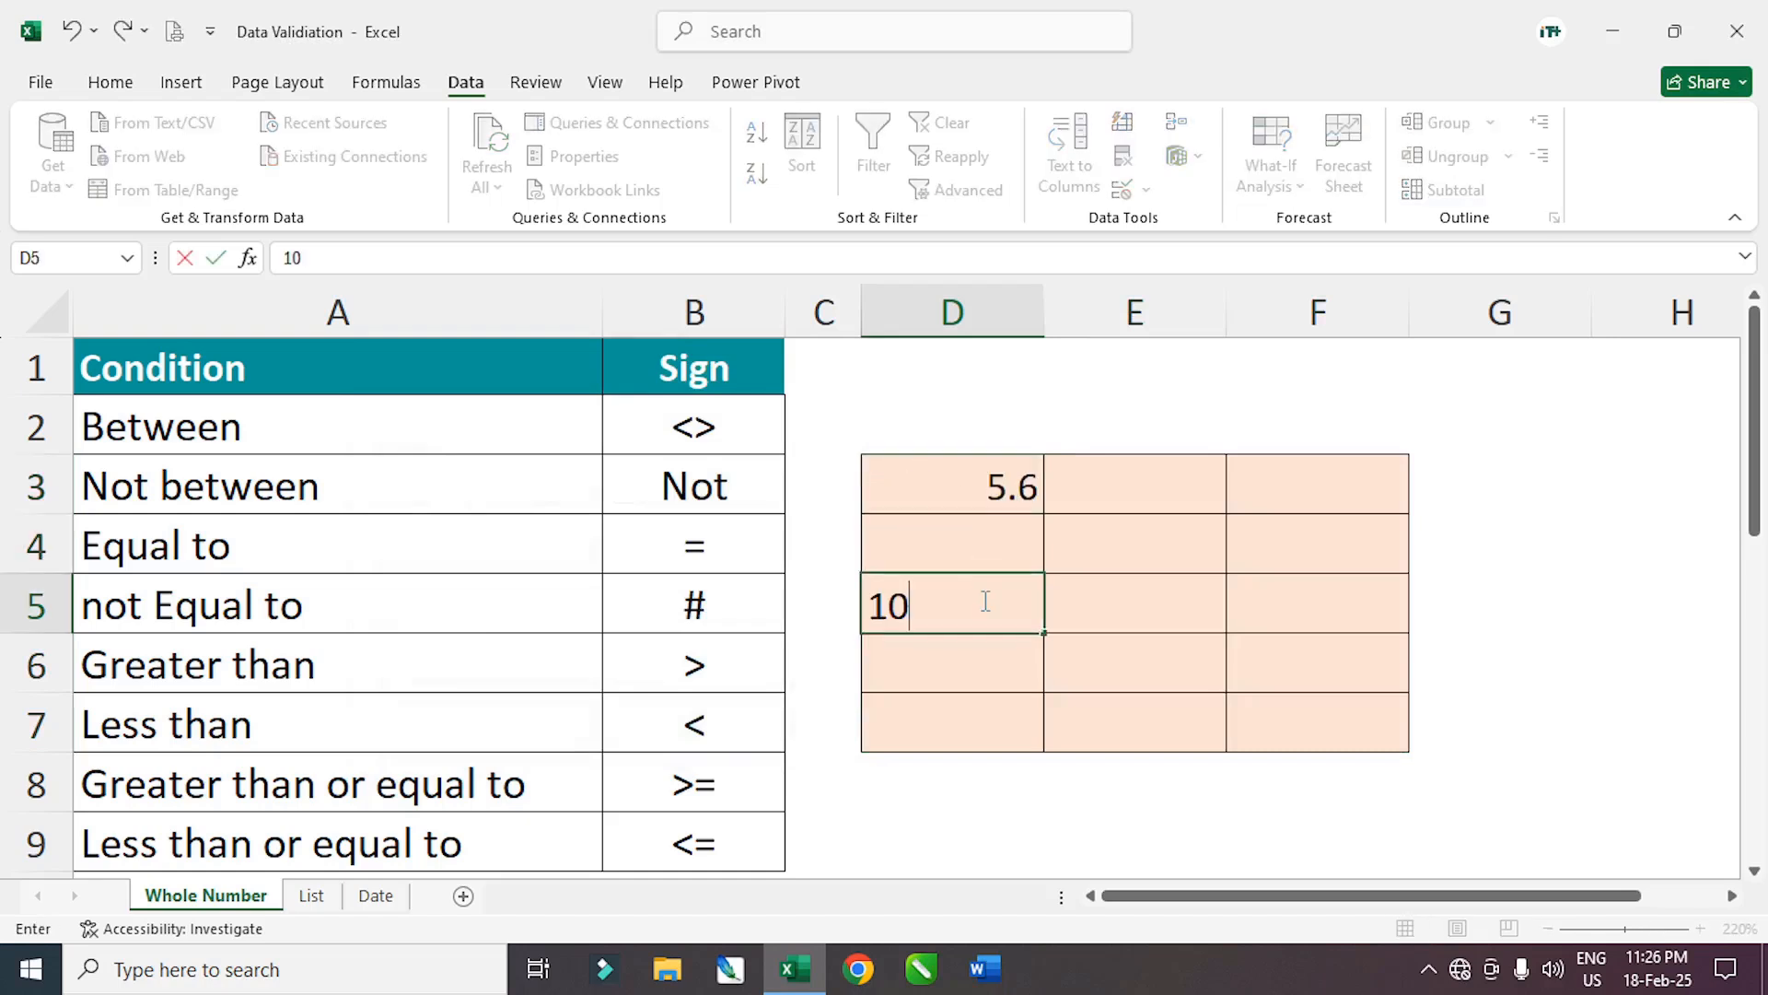
{"action": "type", "text": ".4"}
{"action": "key", "text": "Return"}
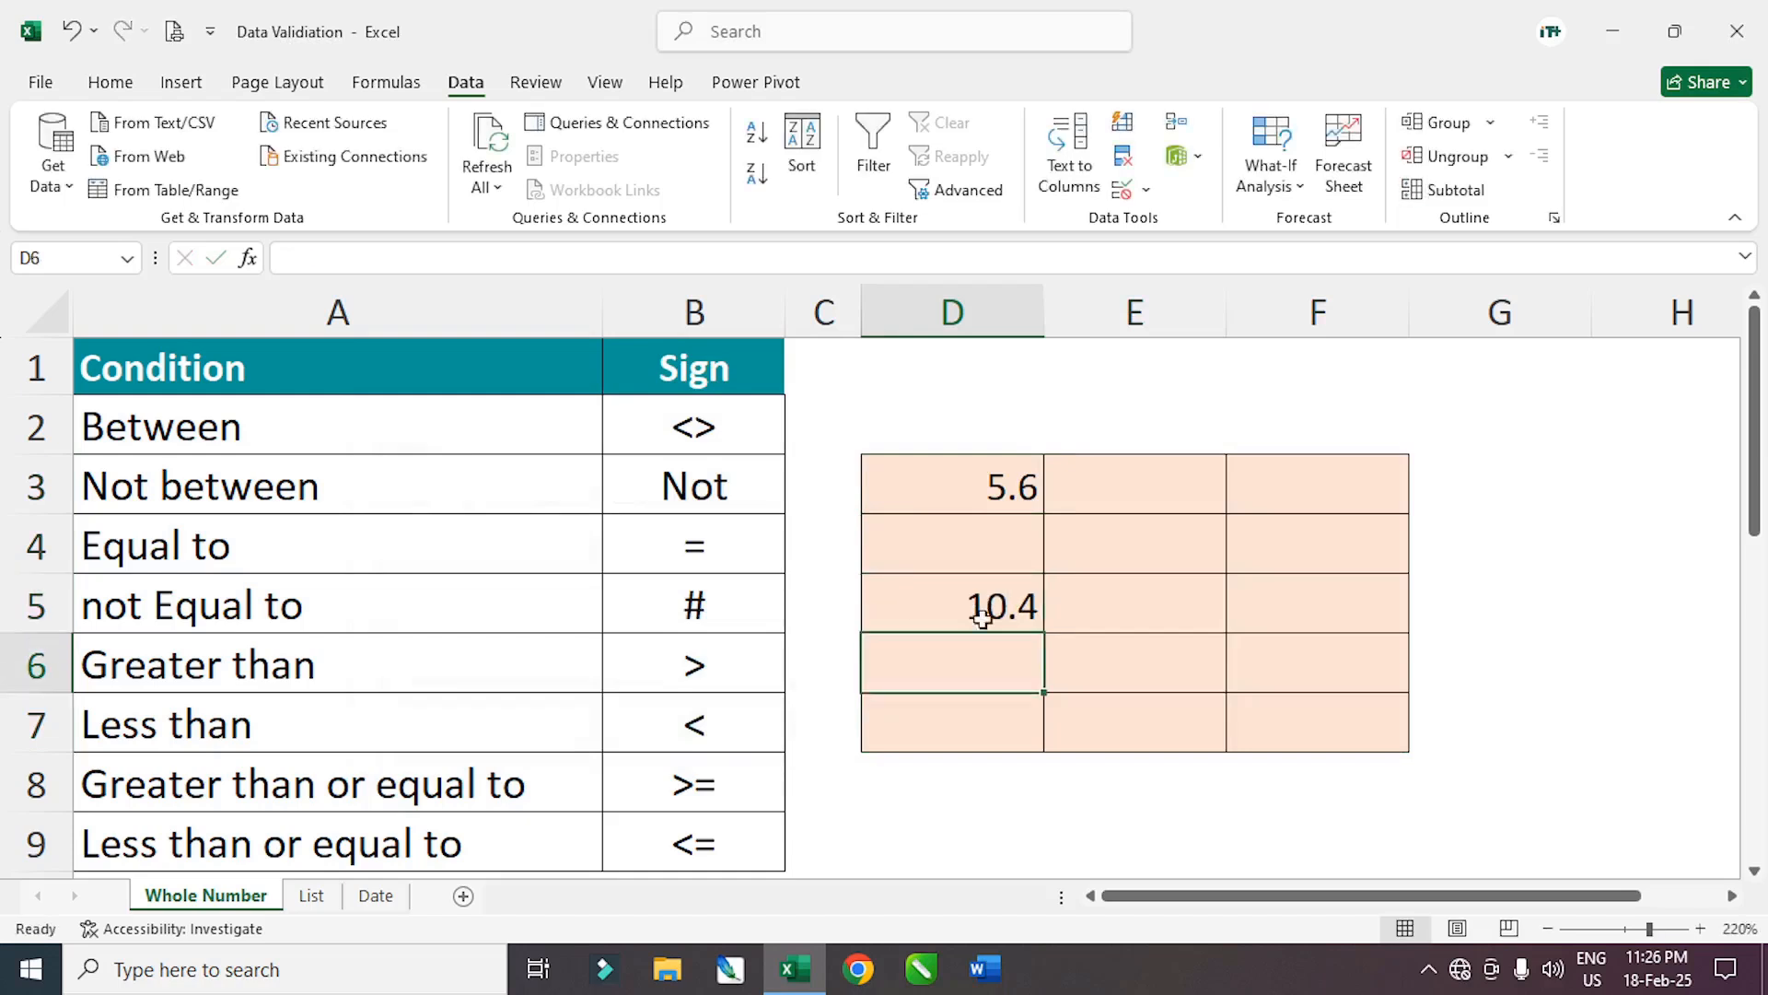
{"action": "left_click", "coordinate": [1108, 540]}
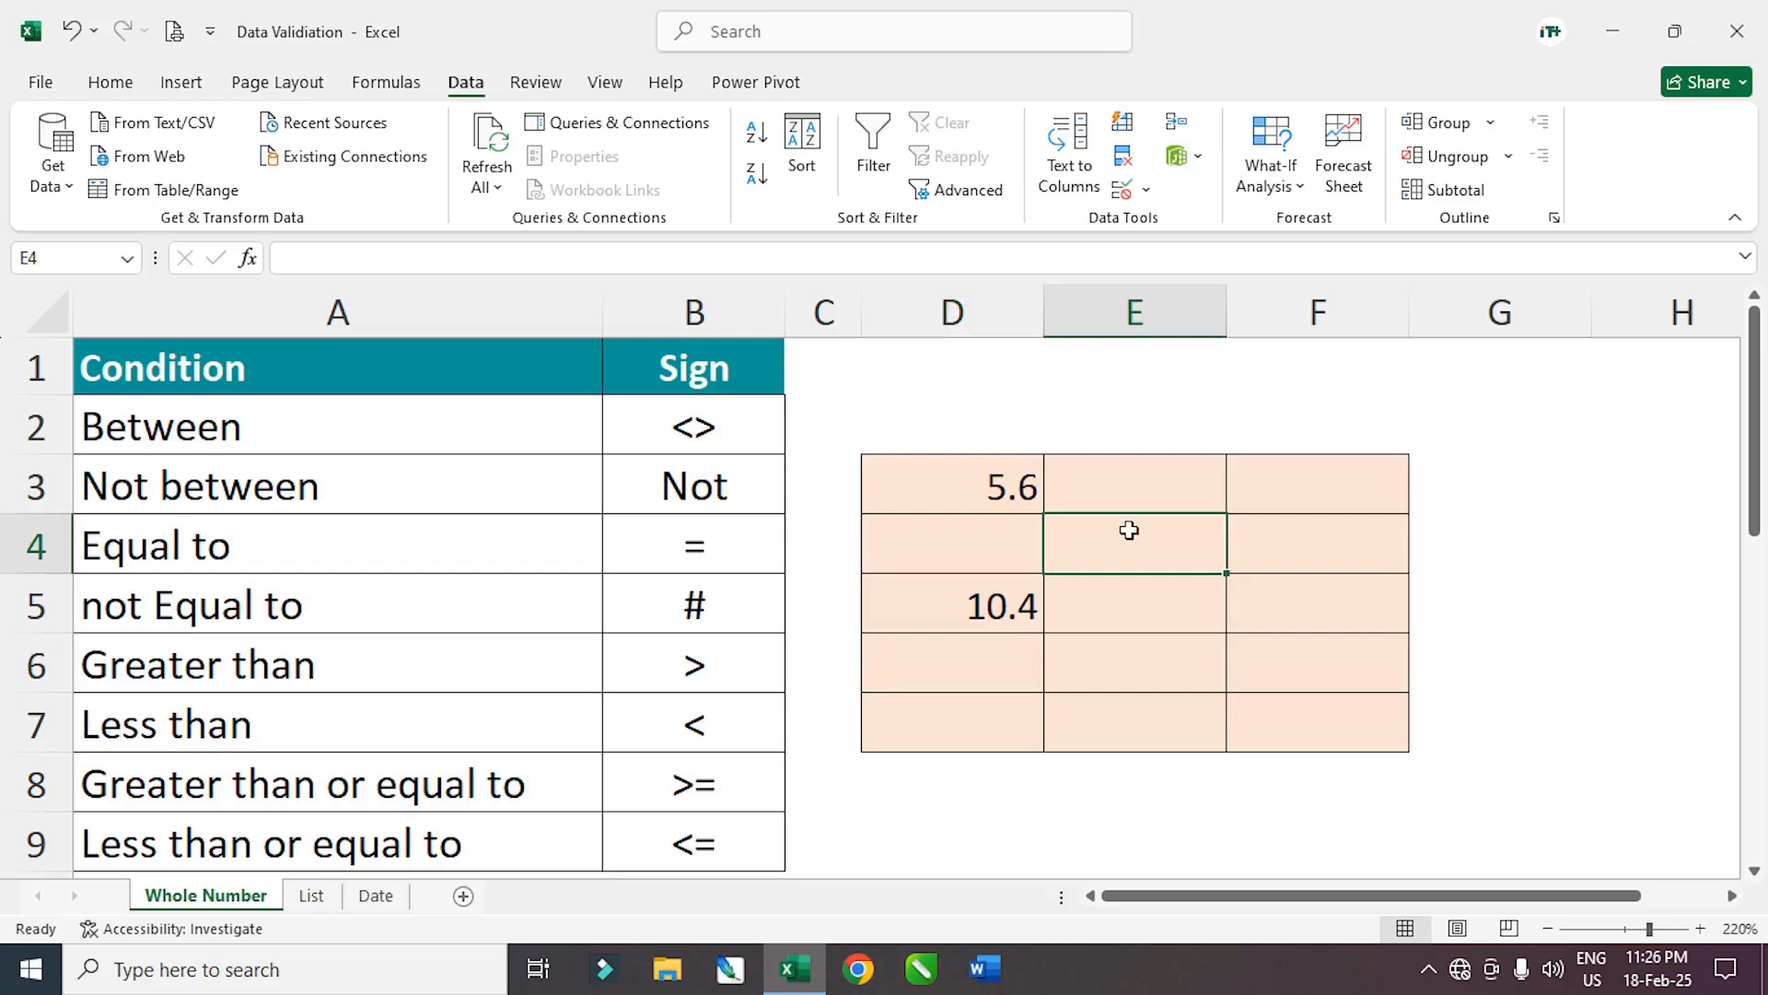
{"action": "type", "text": "5.3"}
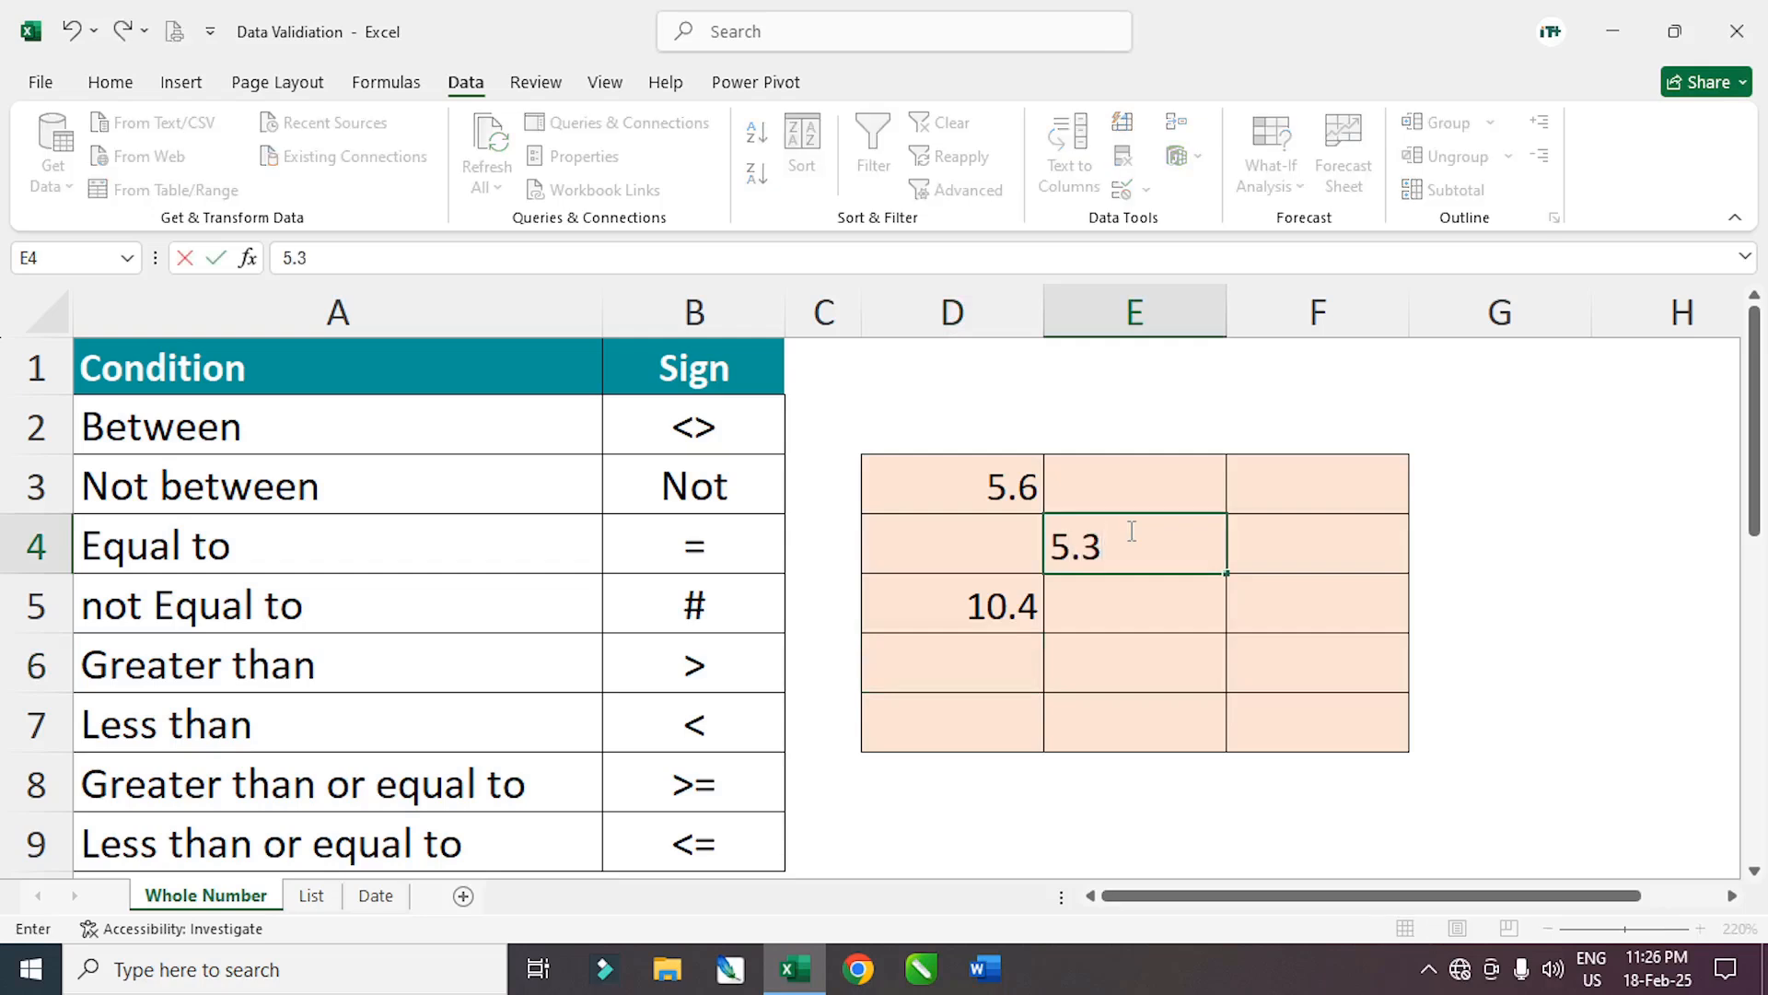
{"action": "key", "text": "Return"}
{"action": "left_click", "coordinate": [921, 556]}
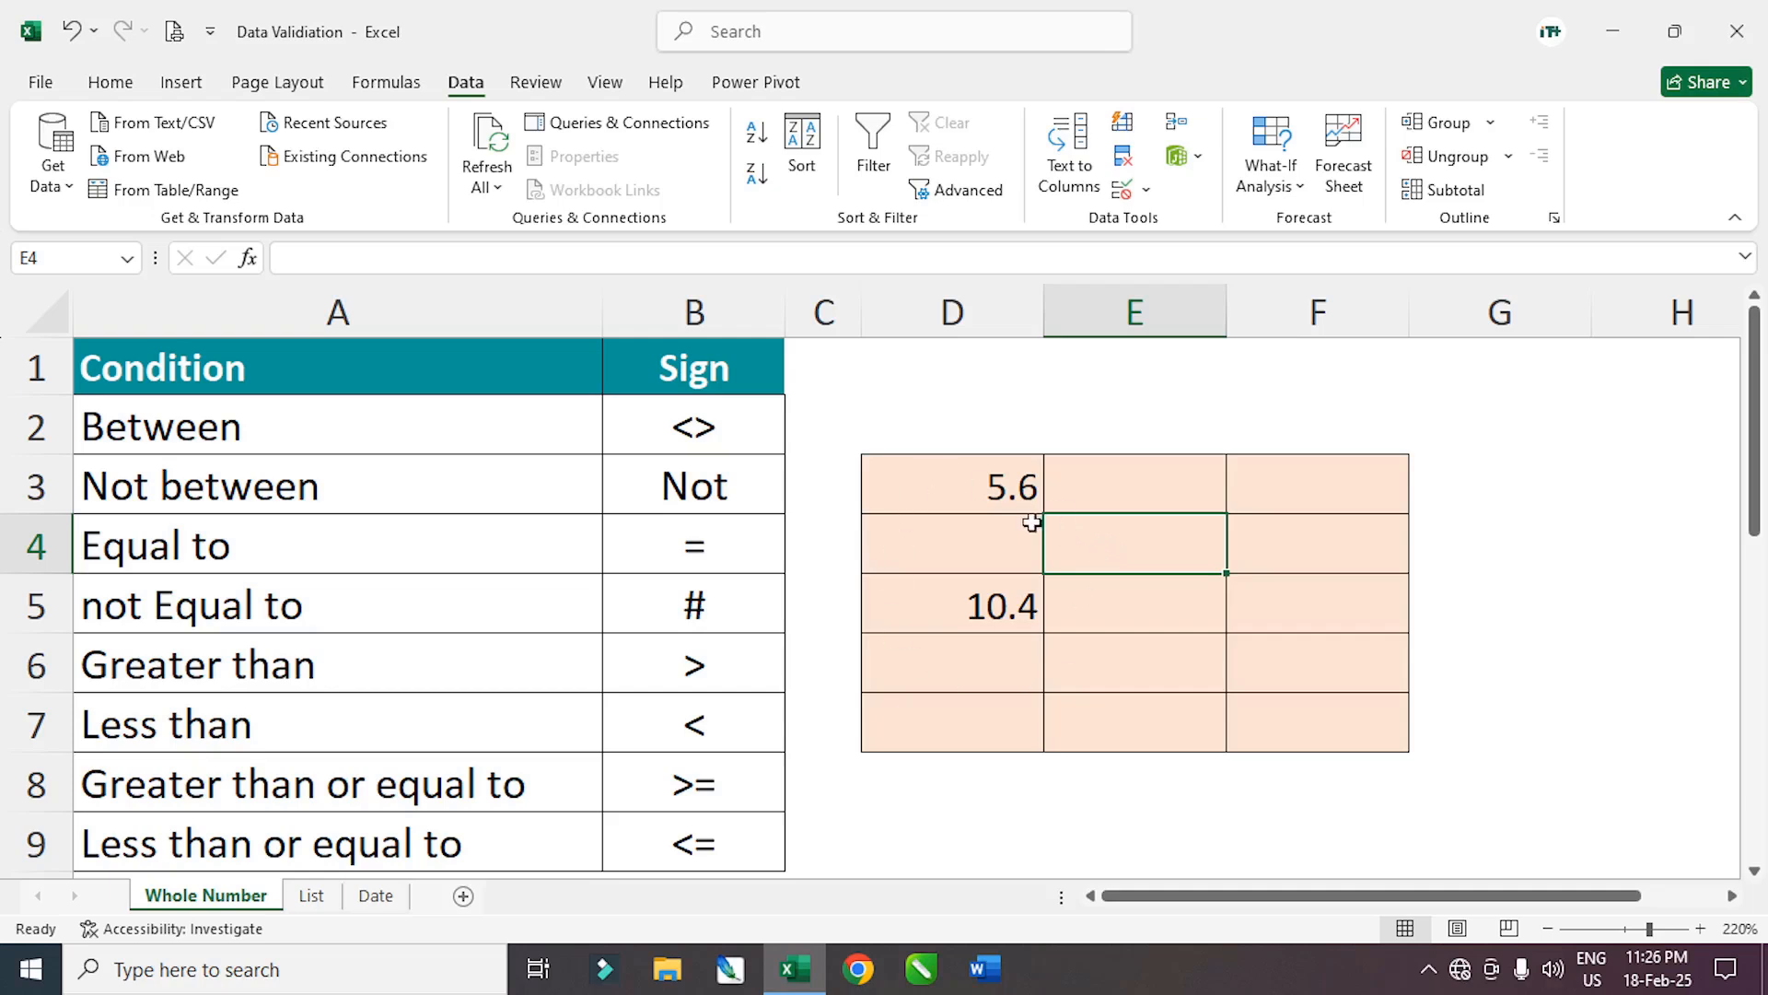
{"action": "left_click_drag", "start_coordinate": [915, 489], "coordinate": [1158, 664]}
{"action": "key", "text": "Delete"}
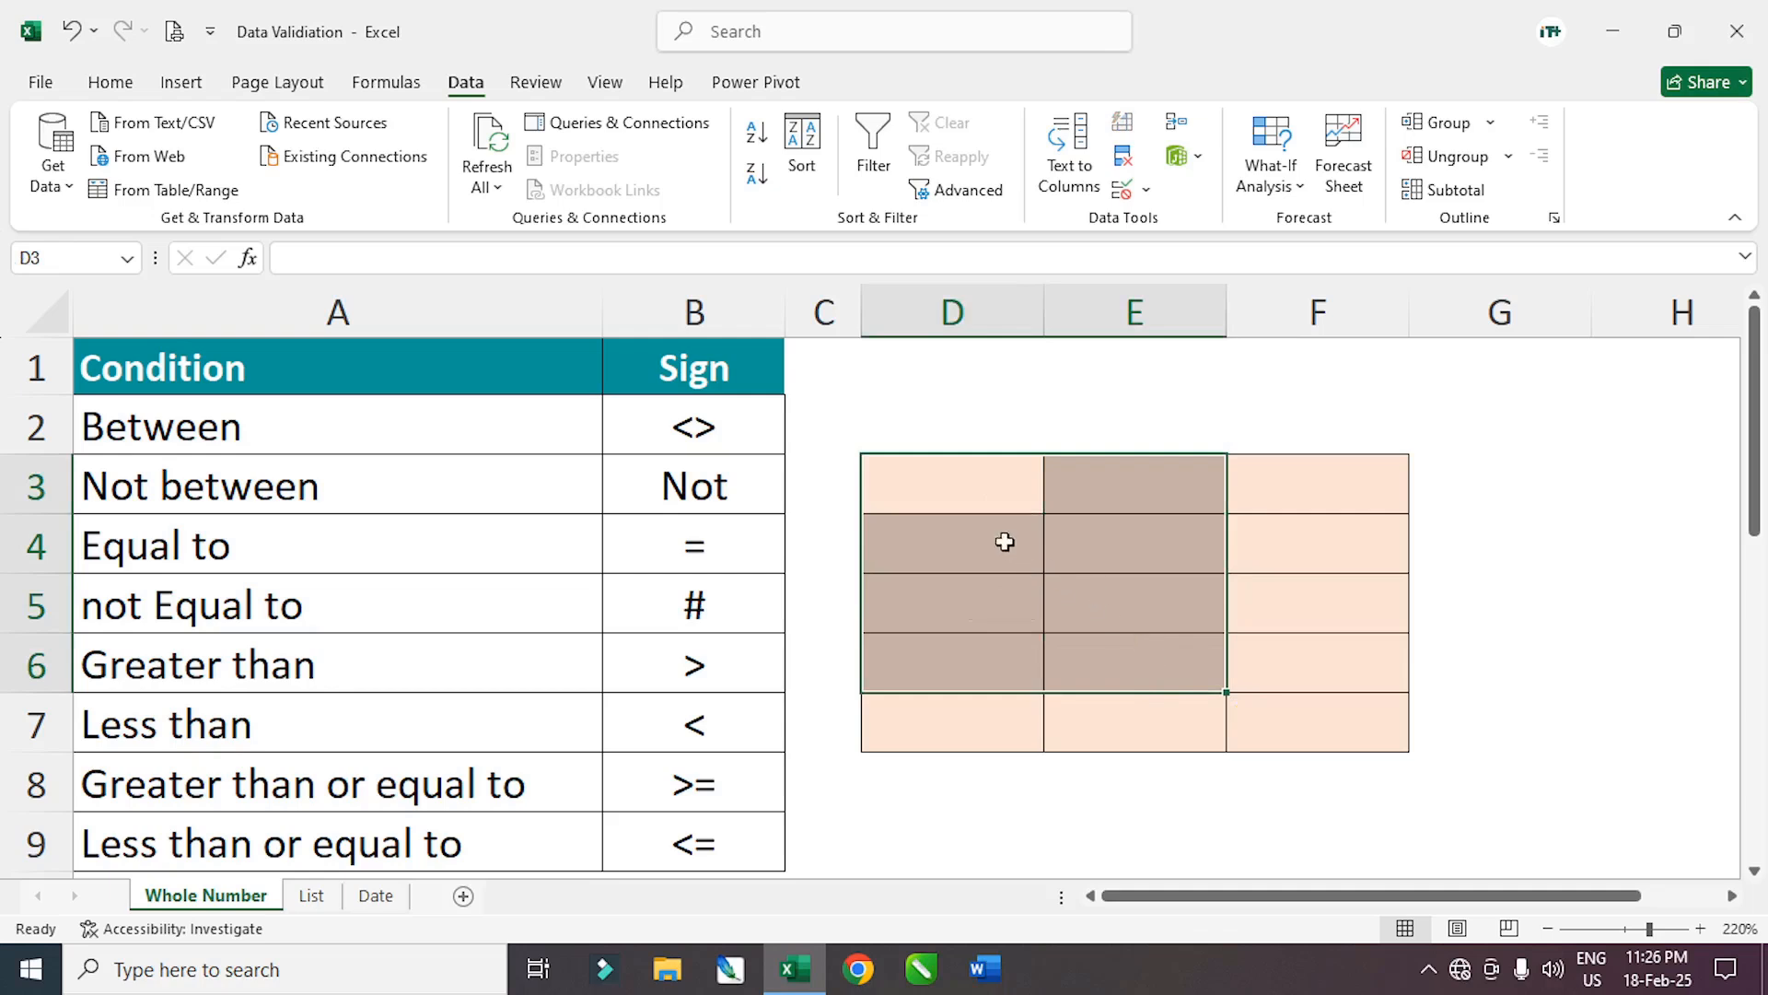
{"action": "left_click_drag", "start_coordinate": [976, 495], "coordinate": [1299, 735]}
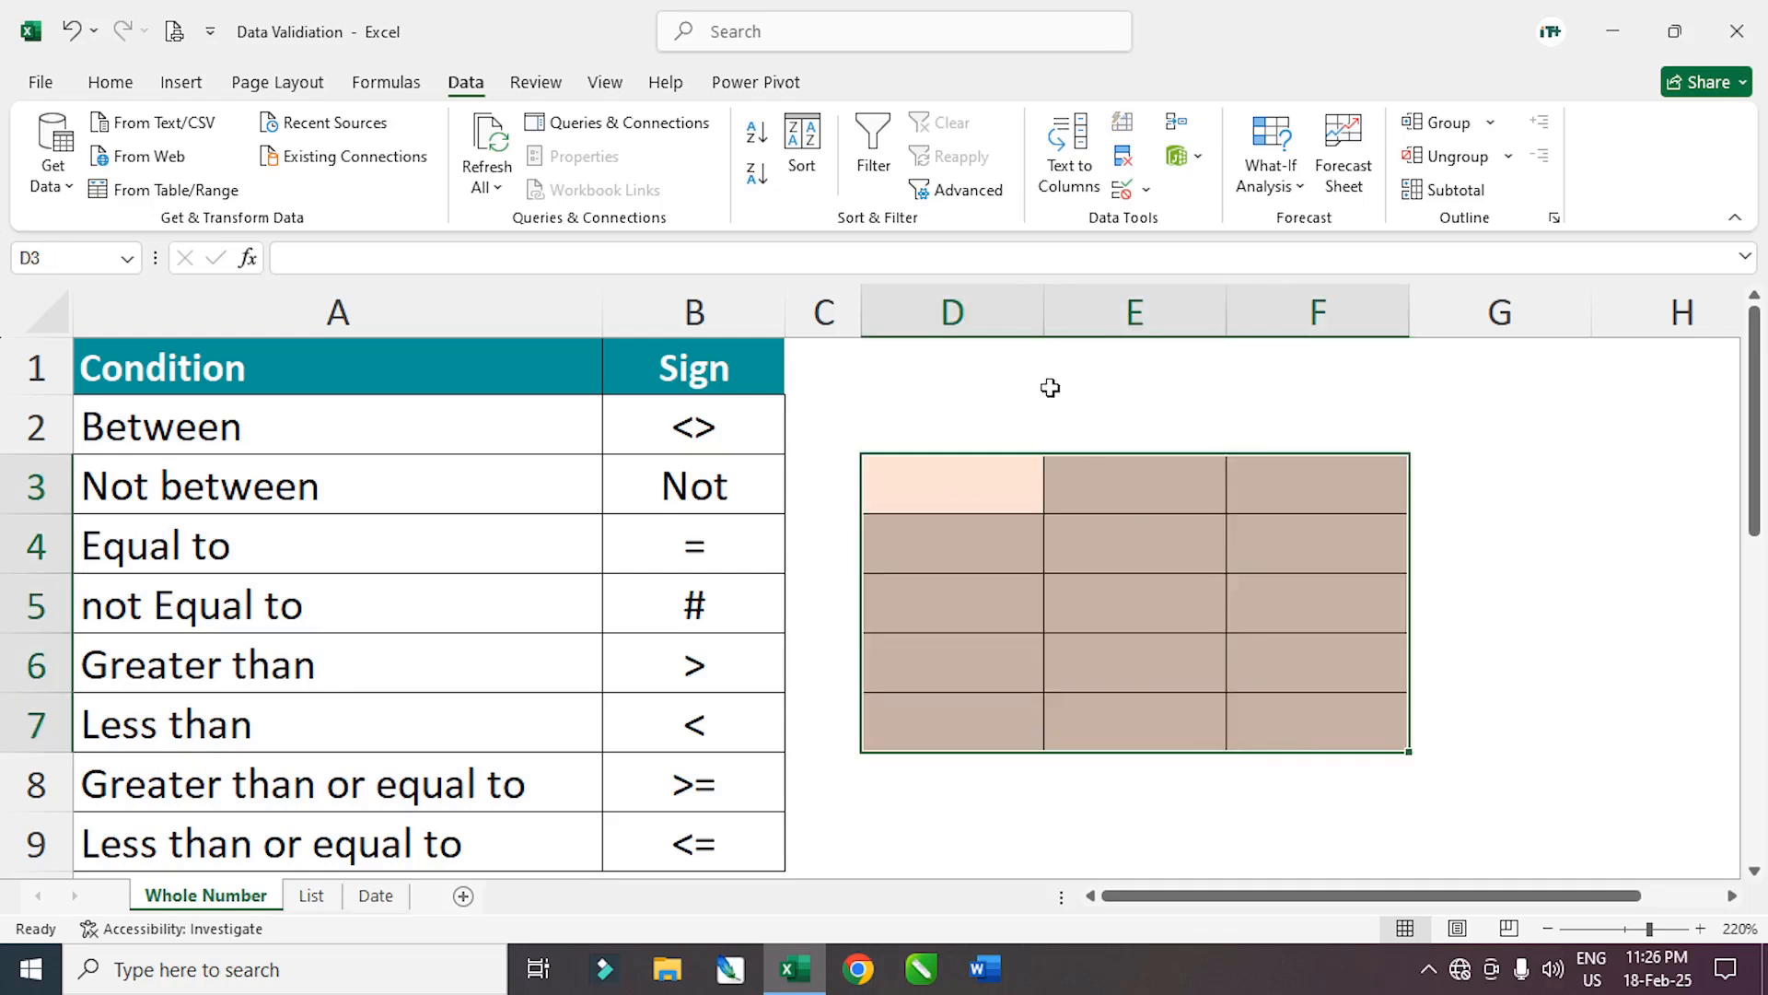
{"action": "left_click", "coordinate": [1146, 189]}
{"action": "left_click", "coordinate": [1214, 224]}
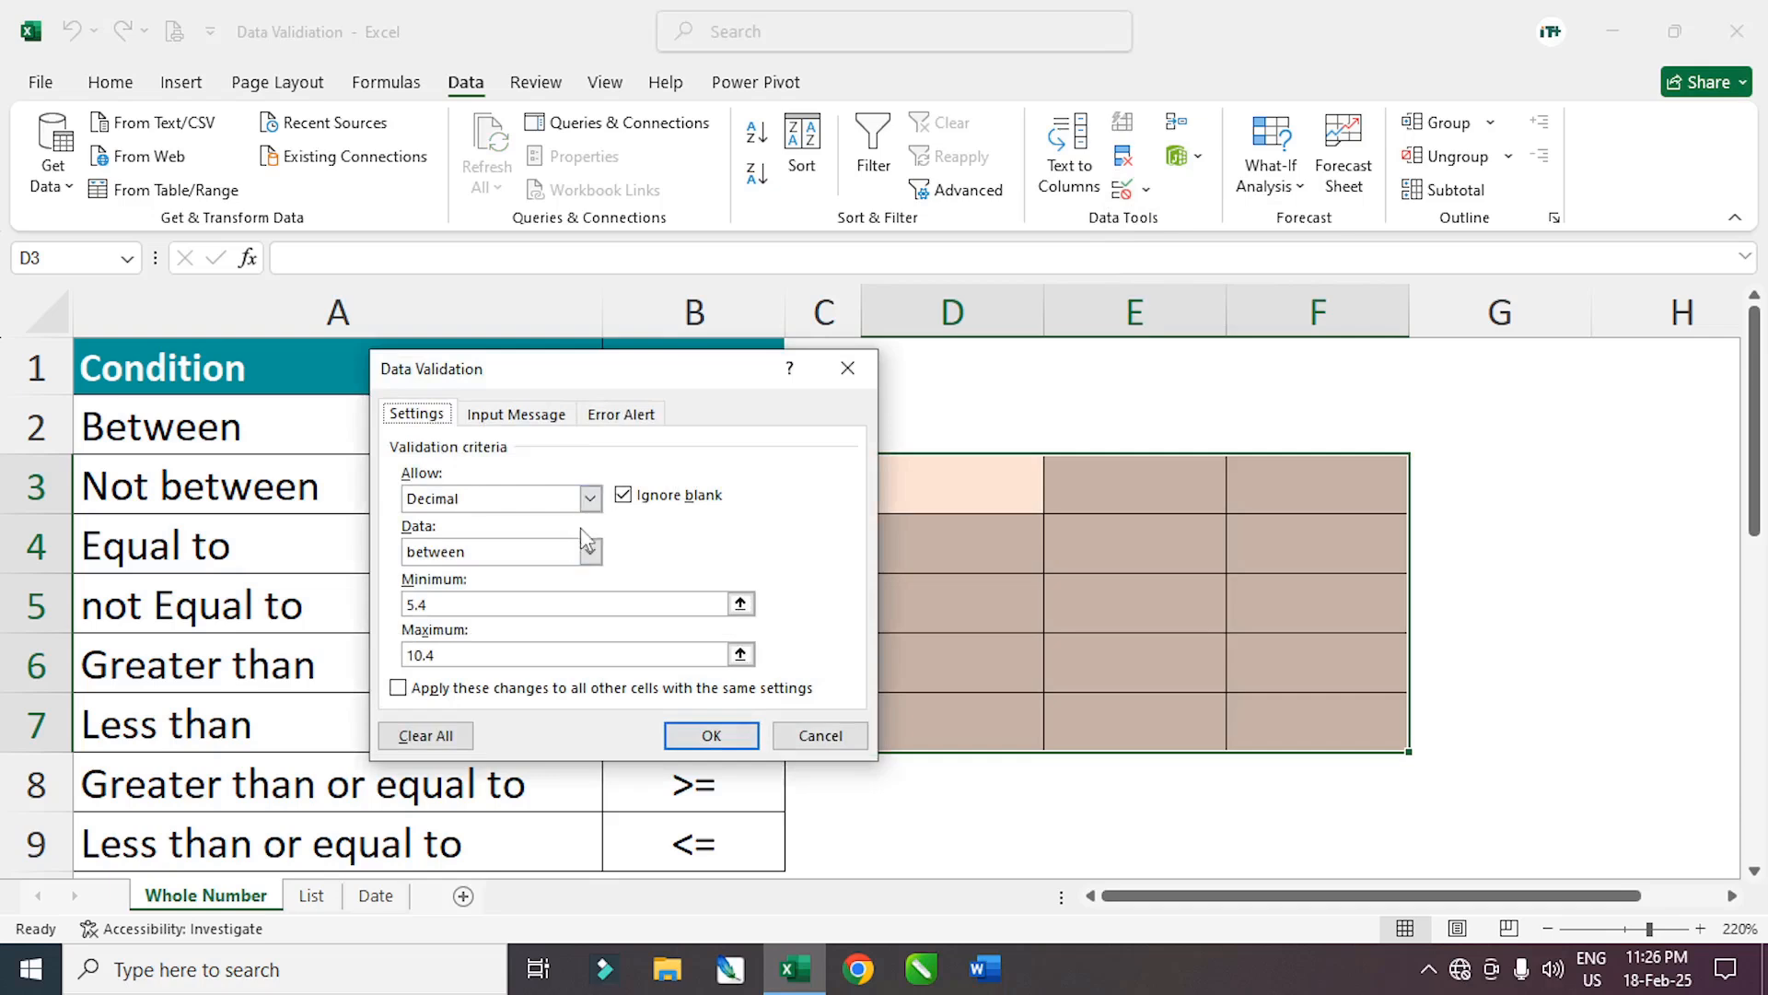
{"action": "left_click", "coordinate": [589, 498]}
{"action": "left_click", "coordinate": [590, 551]}
{"action": "left_click", "coordinate": [590, 551]}
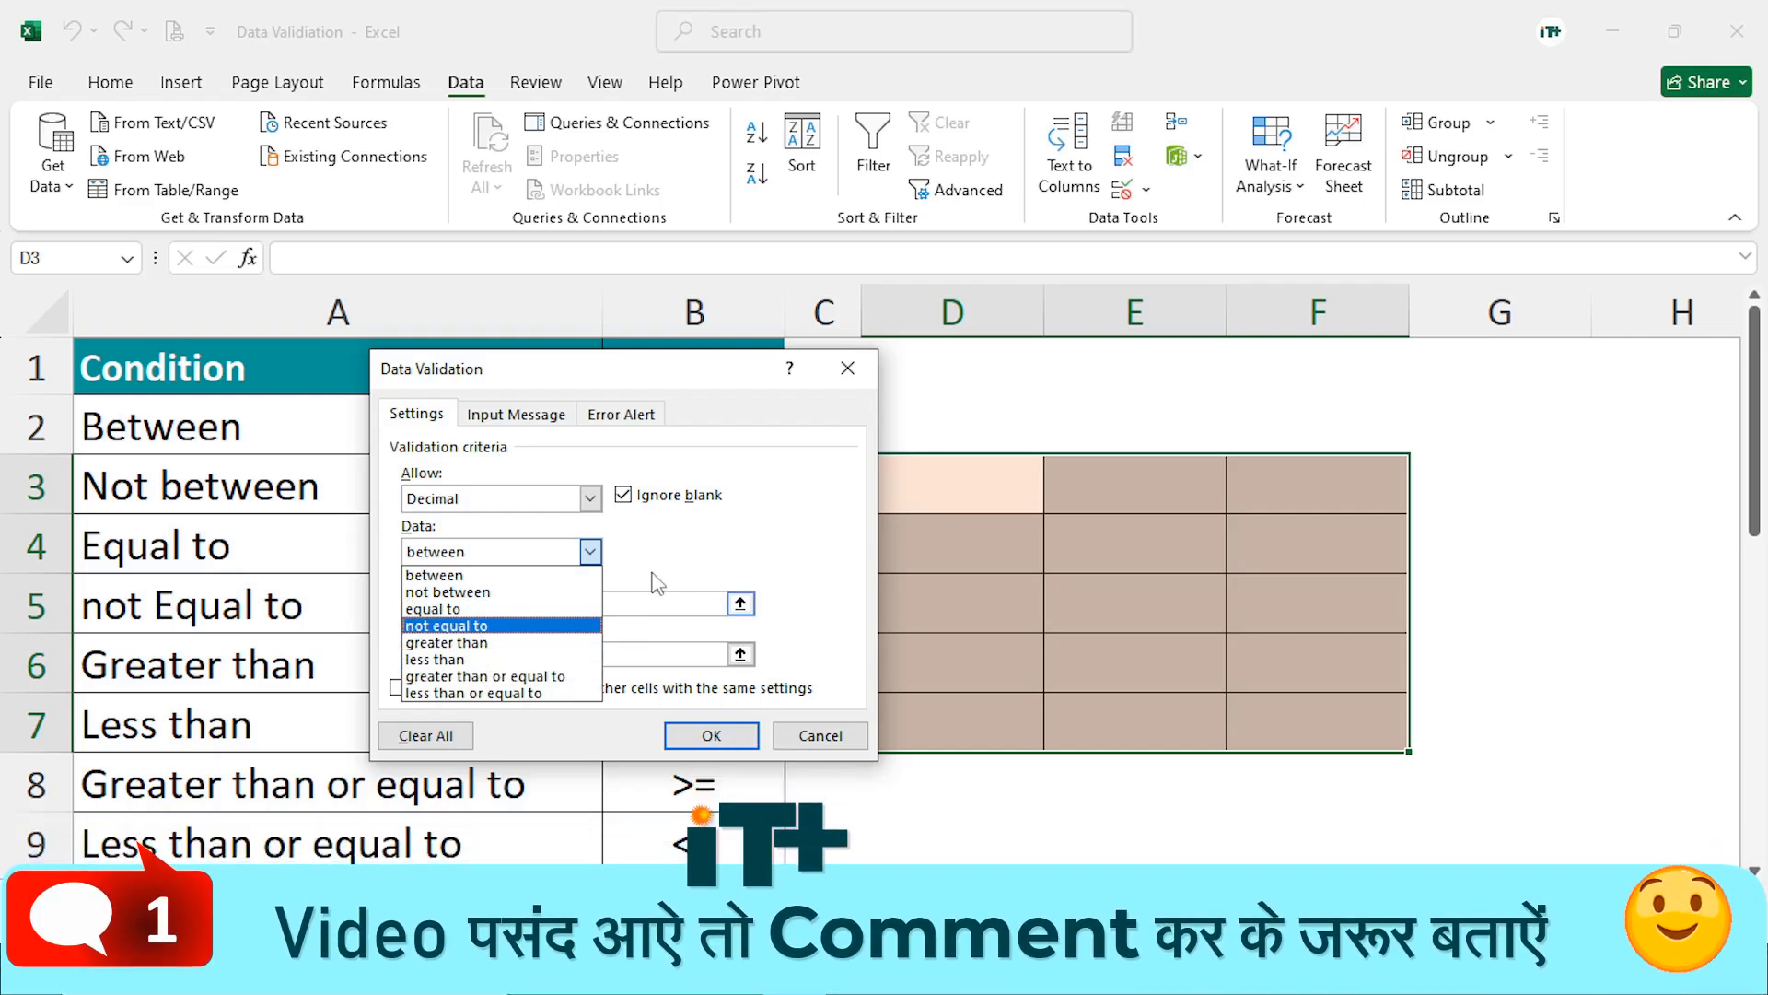
{"action": "left_click", "coordinate": [666, 547]}
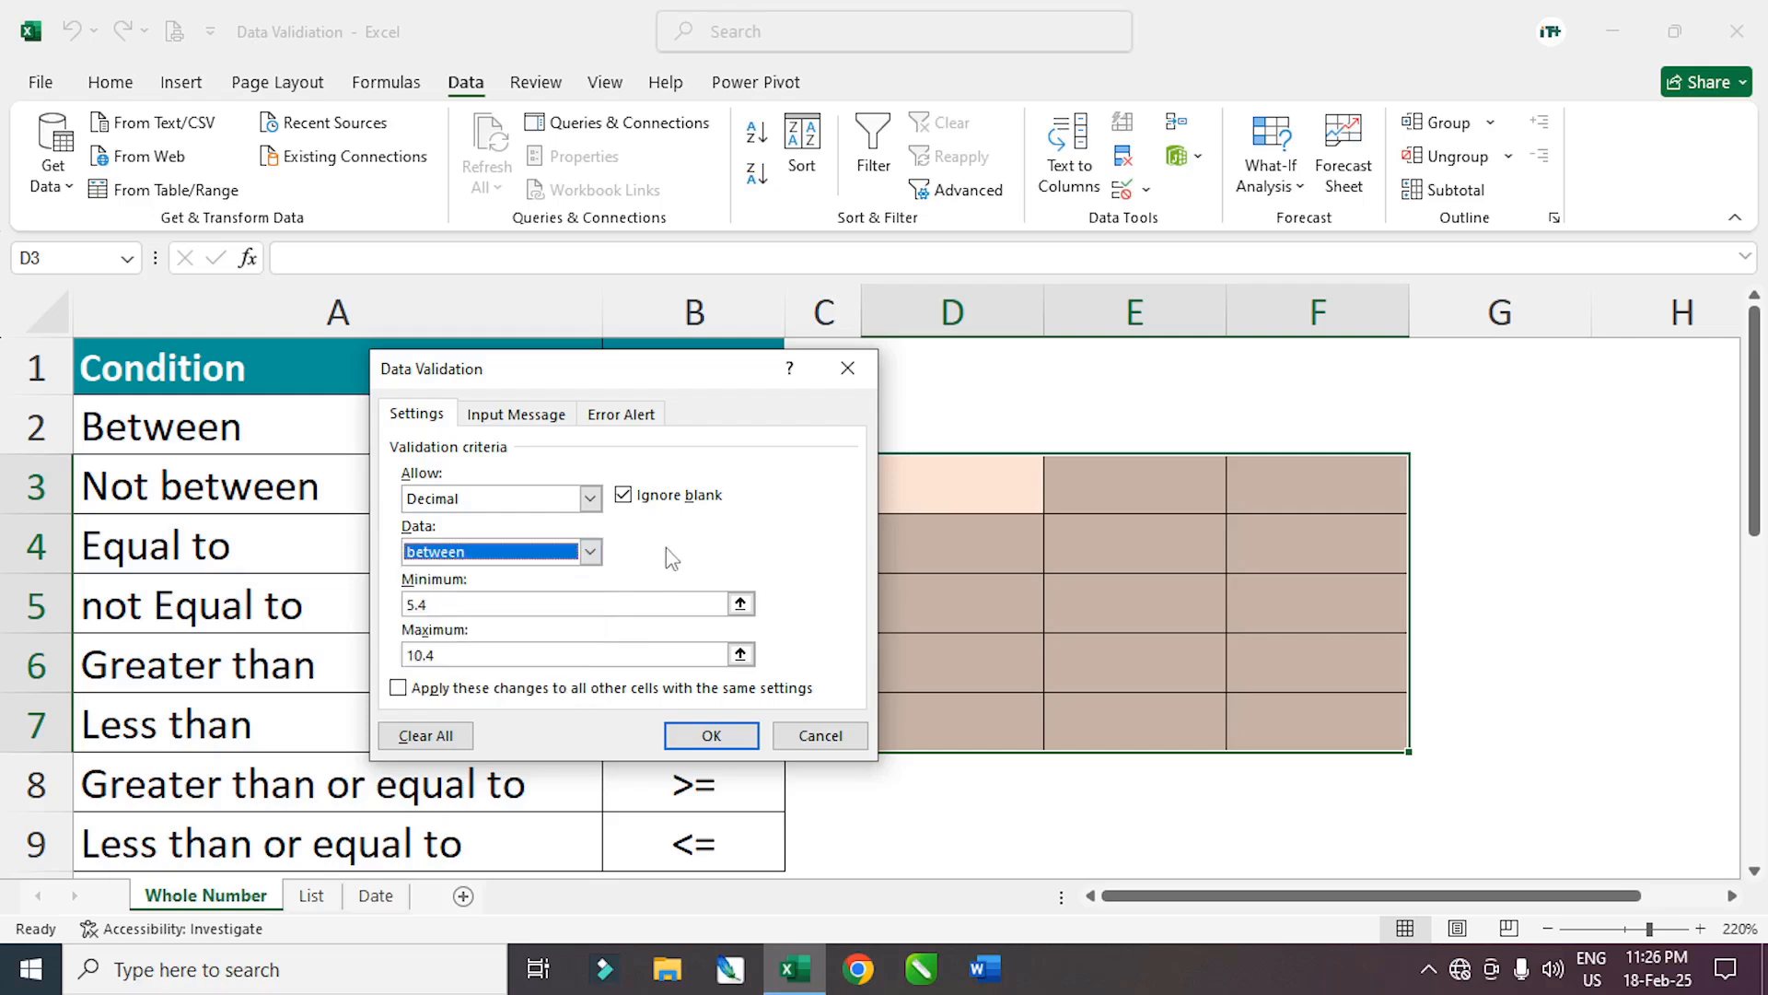
{"action": "left_click", "coordinate": [590, 552]}
{"action": "left_click", "coordinate": [591, 552]}
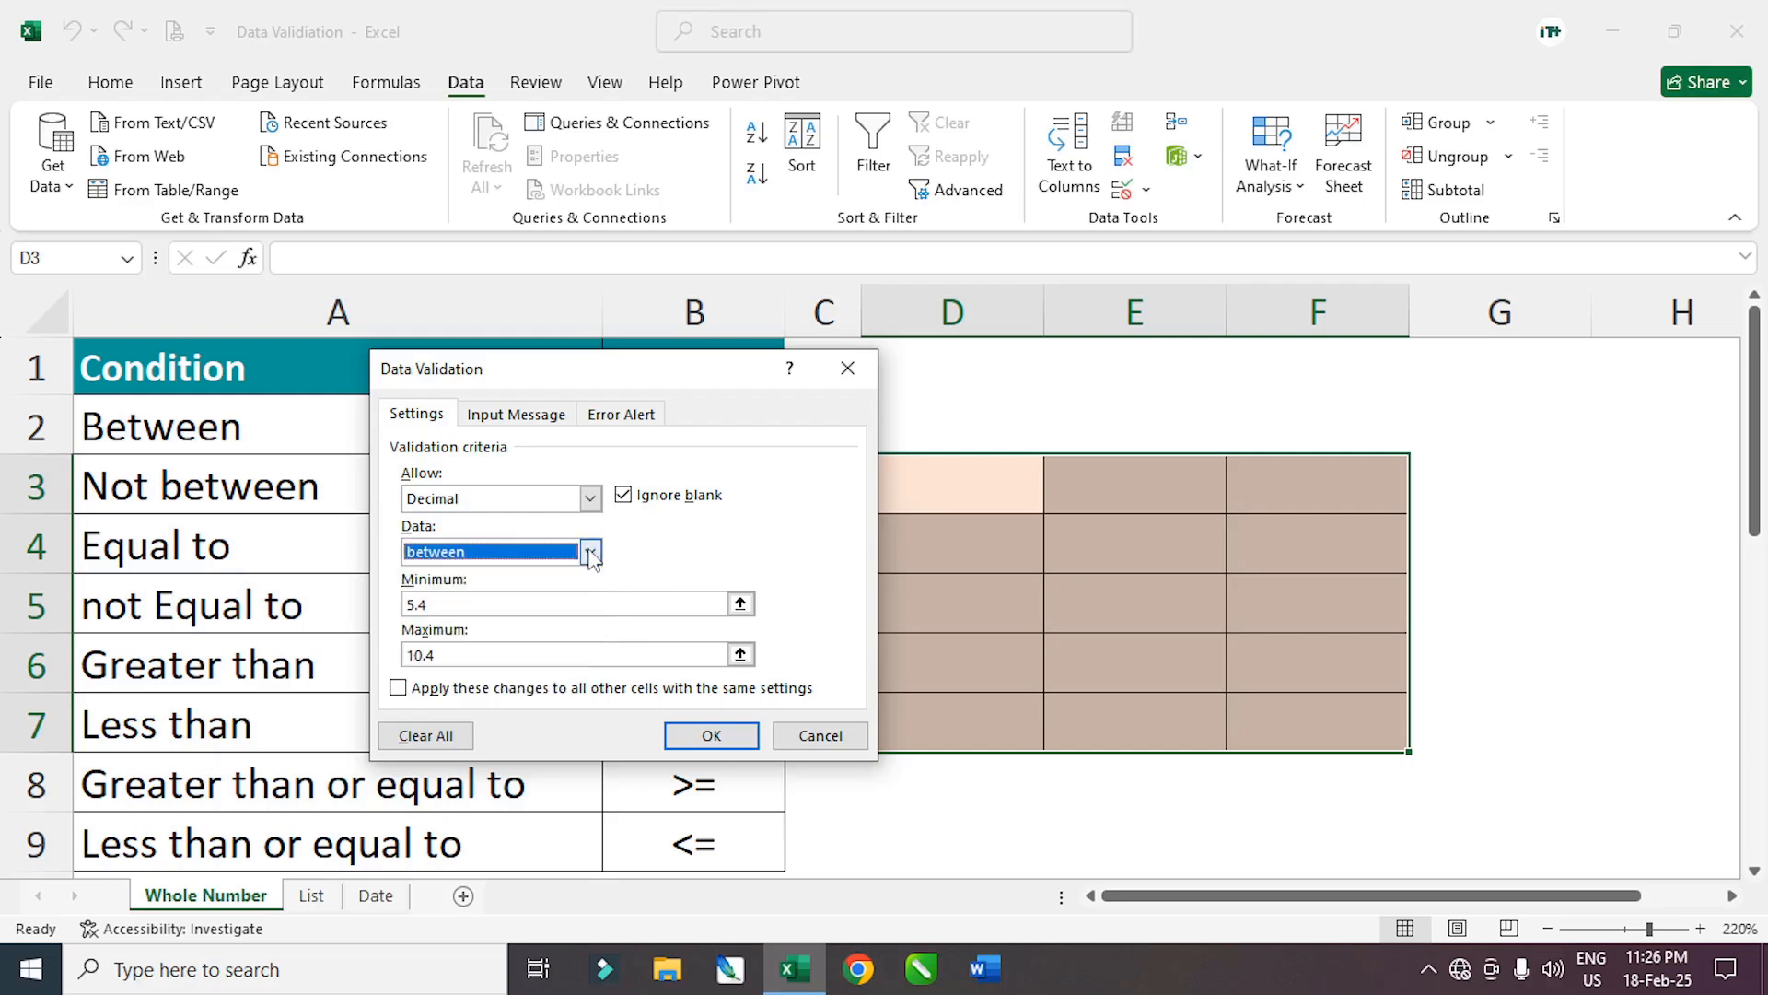
{"action": "left_click", "coordinate": [590, 499]}
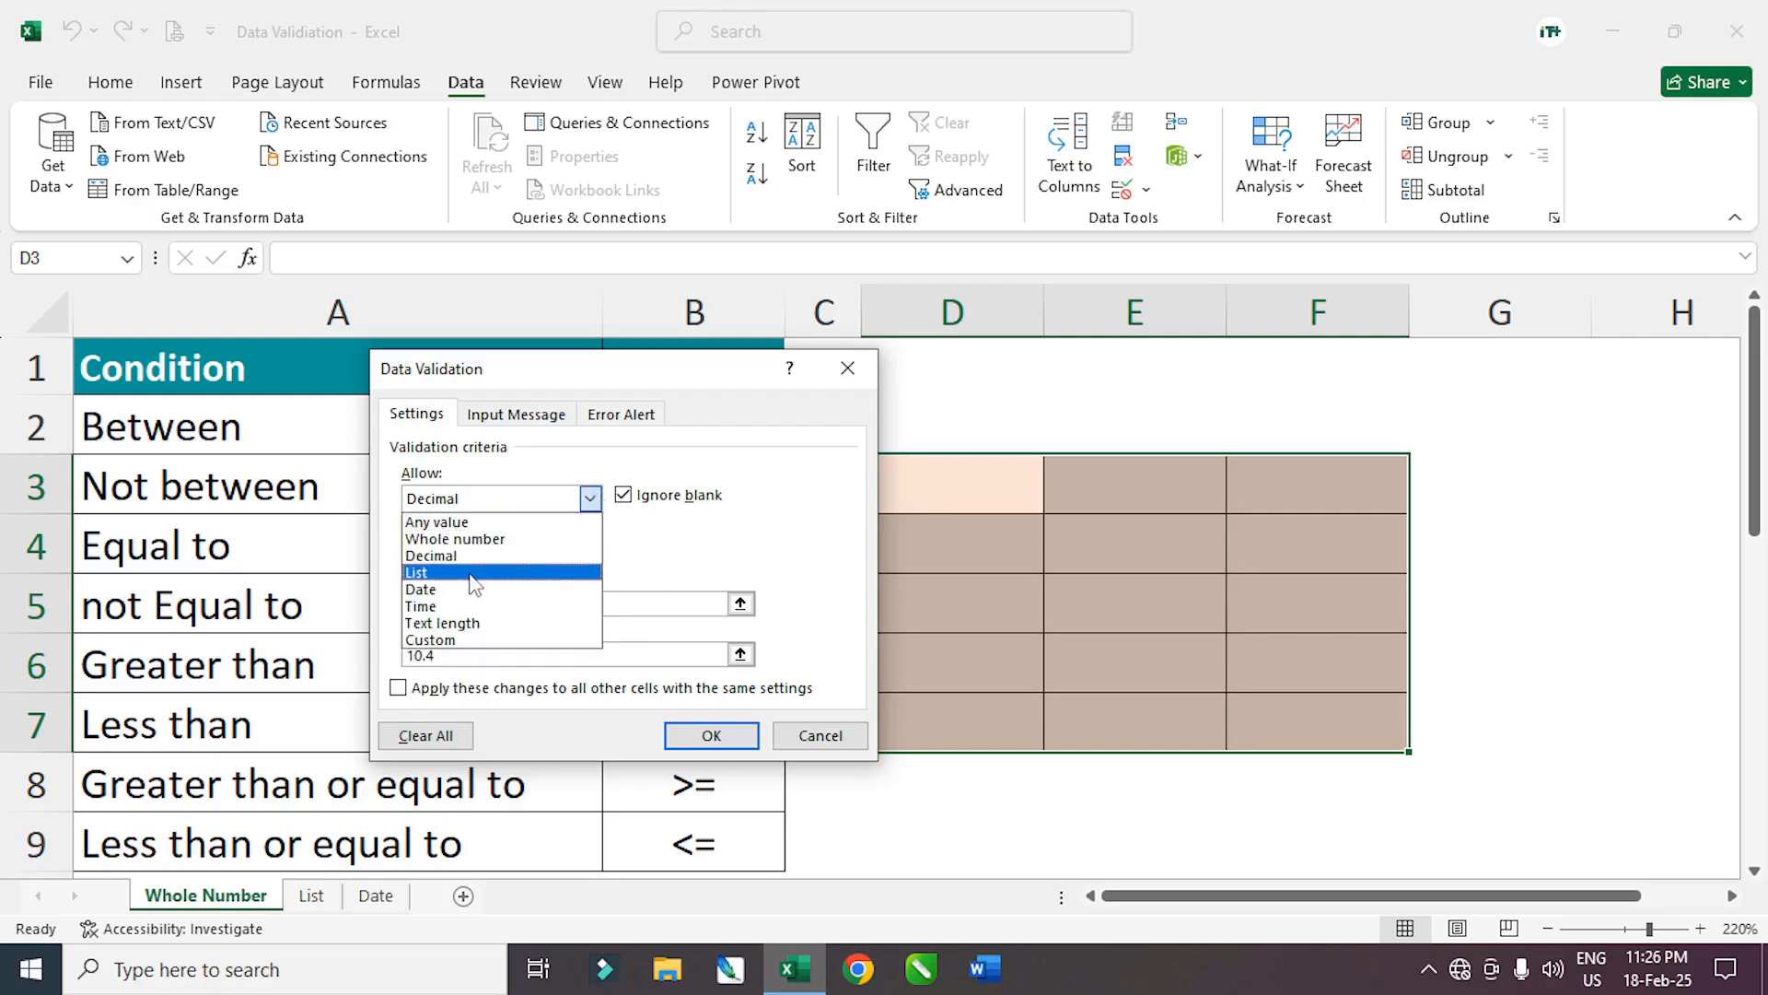
{"action": "left_click", "coordinate": [737, 548]}
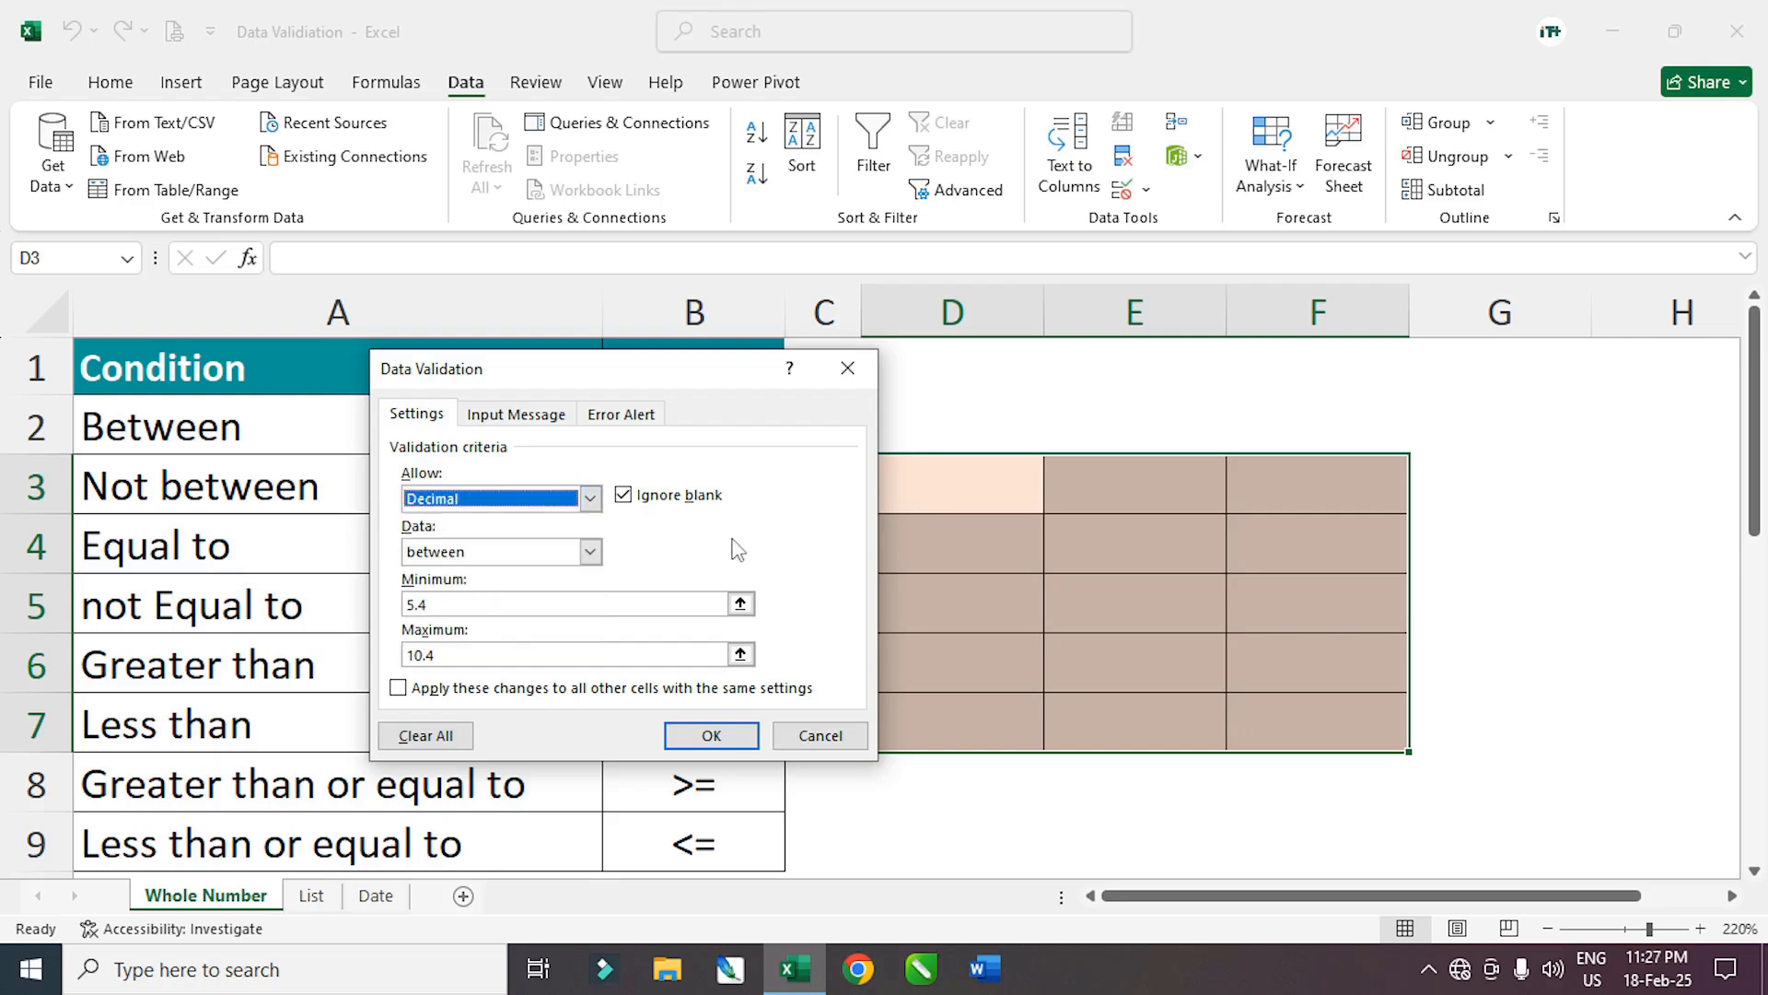
{"action": "left_click", "coordinate": [807, 736]}
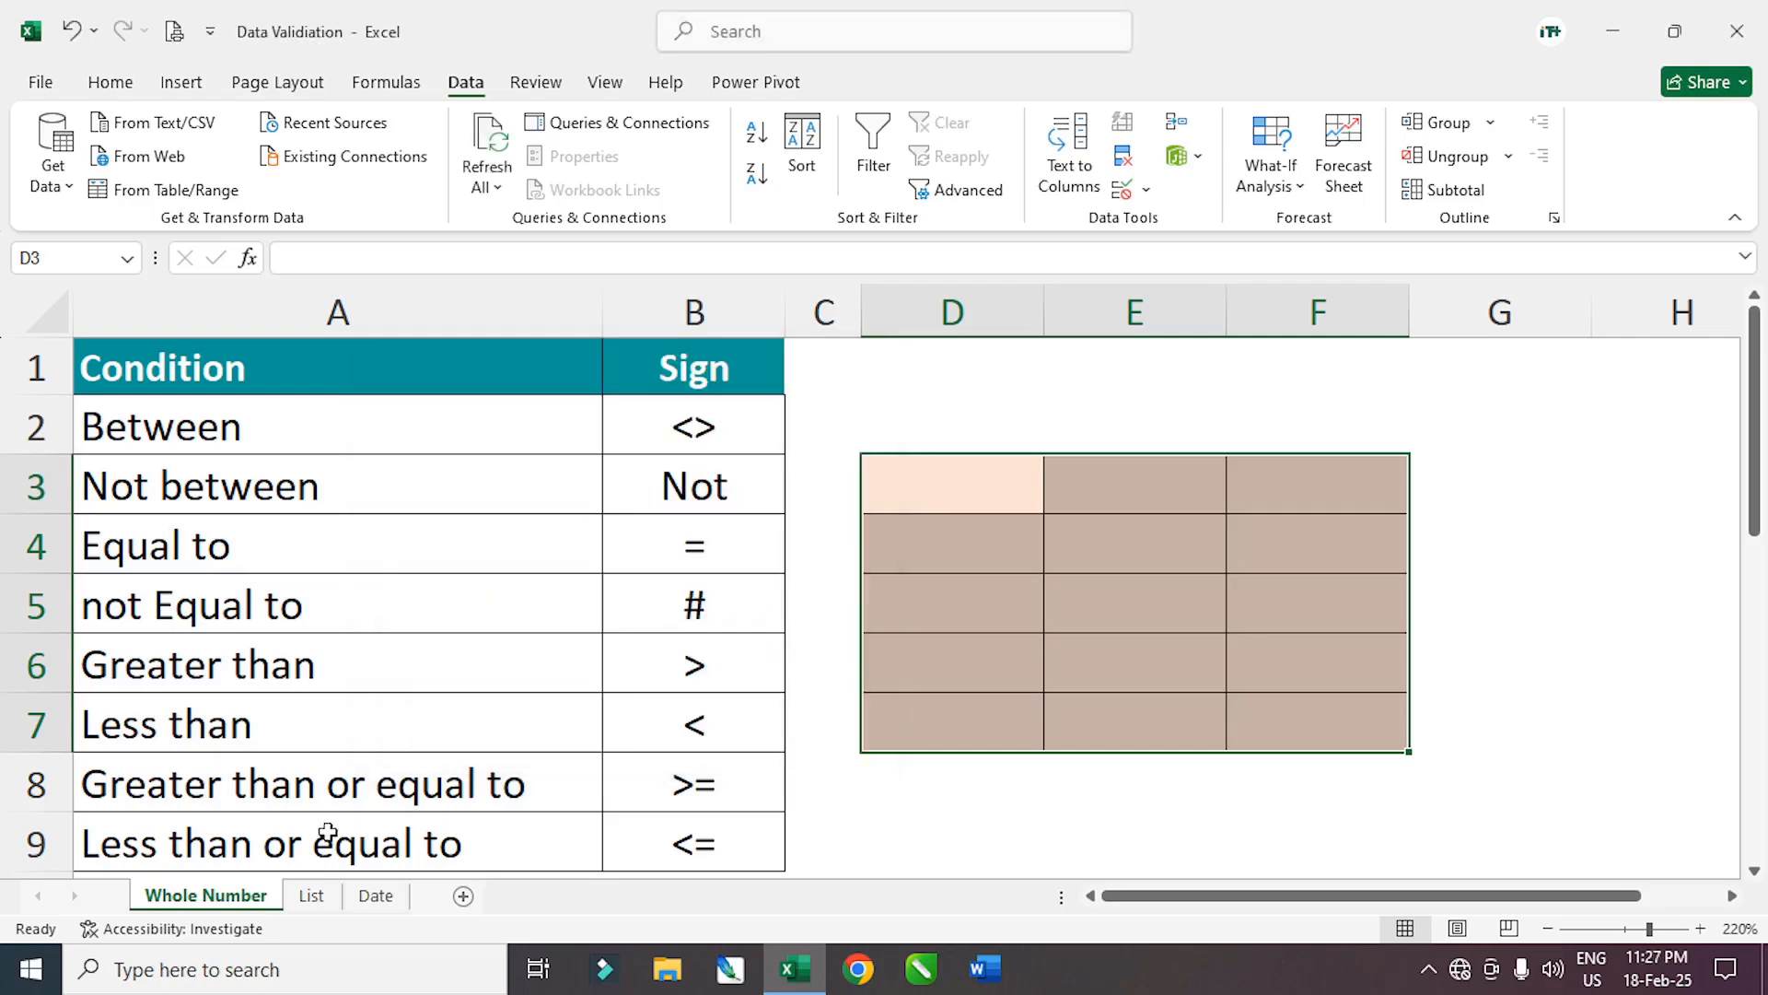
Switch to the List sheet and select the Sl No, Name and Gender cells
{"action": "left_click", "coordinate": [312, 897]}
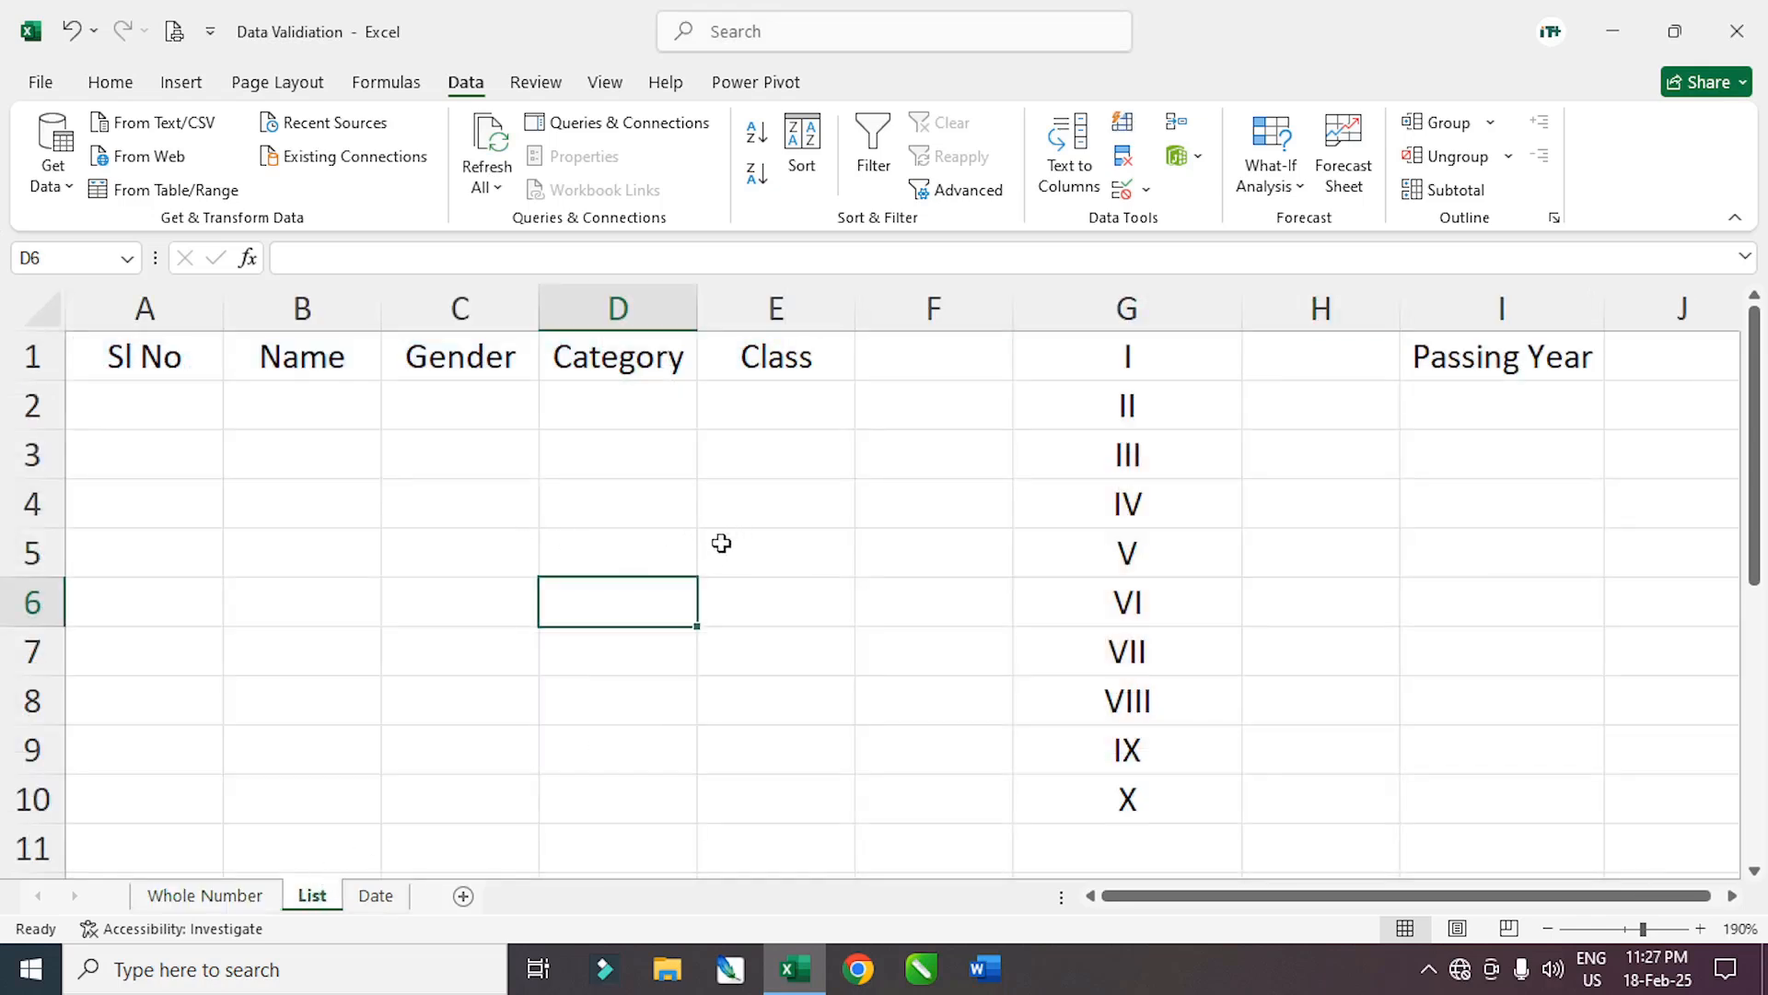
{"action": "left_click", "coordinate": [594, 484]}
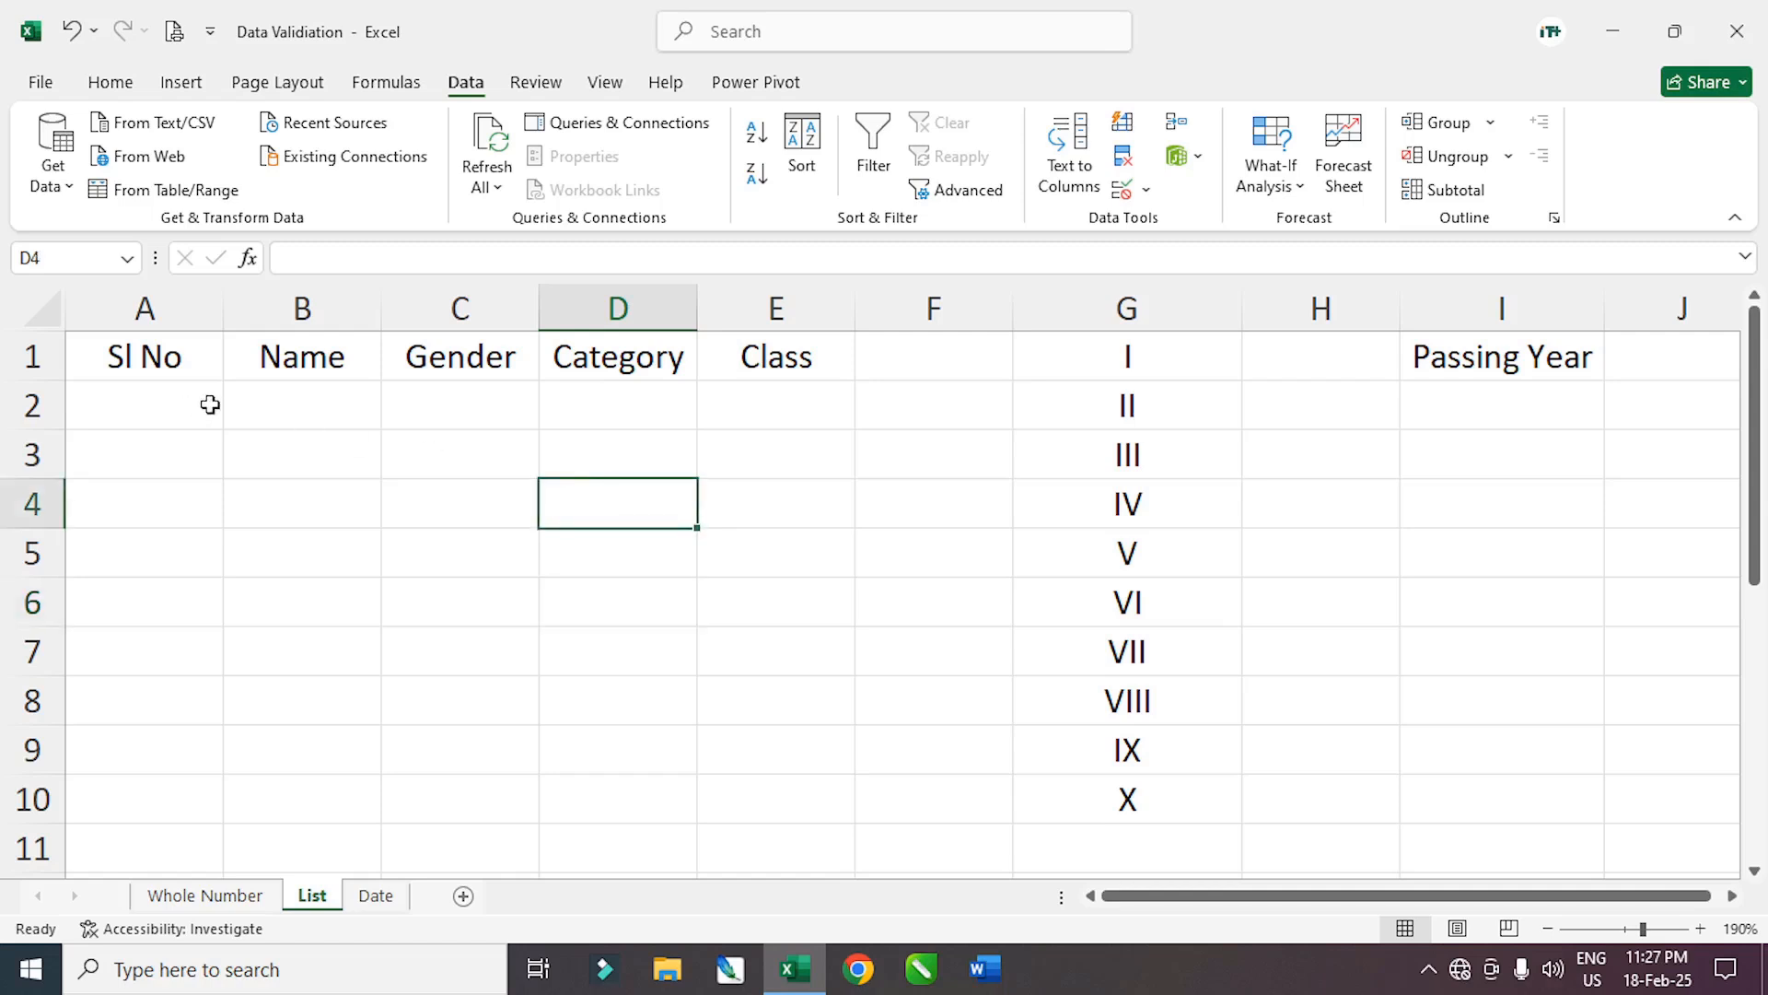
{"action": "left_click", "coordinate": [162, 421]}
{"action": "left_click_drag", "start_coordinate": [162, 421], "coordinate": [111, 786]}
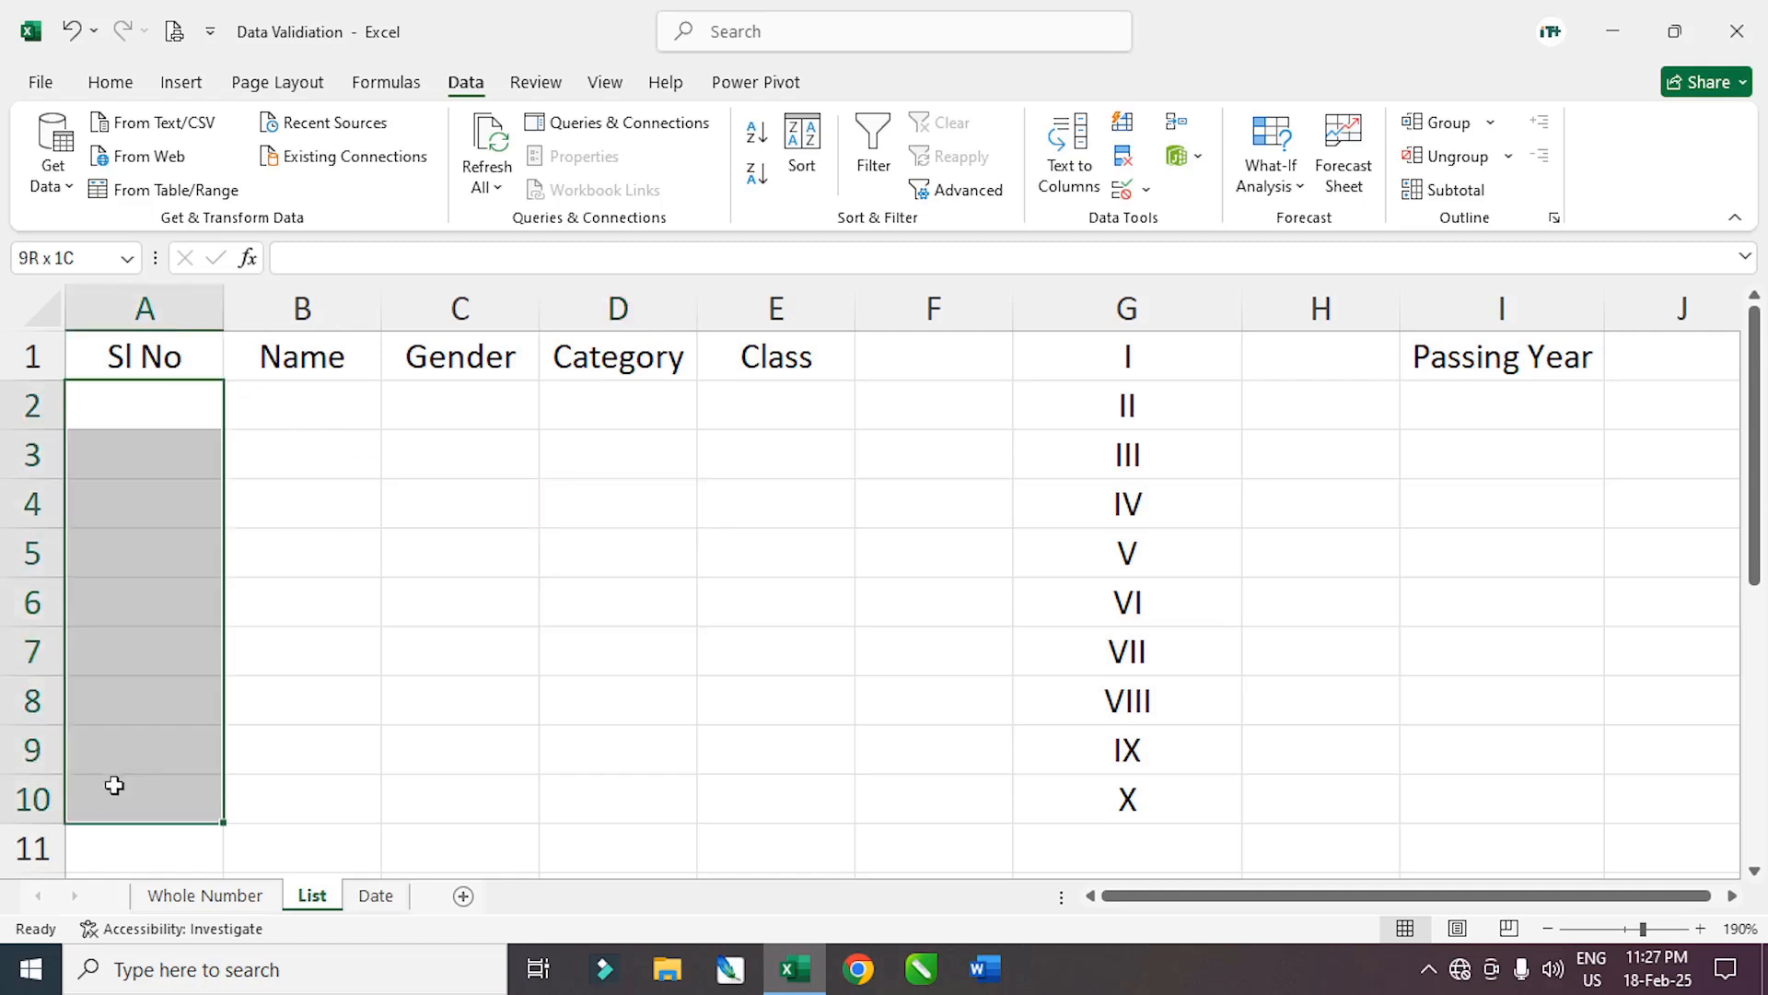
{"action": "left_click_drag", "start_coordinate": [285, 412], "coordinate": [291, 743]}
{"action": "left_click_drag", "start_coordinate": [442, 420], "coordinate": [445, 715]}
Widen the Gender, Category and Class columns, then select B2
{"action": "left_click_drag", "start_coordinate": [533, 319], "coordinate": [553, 304]}
{"action": "left_click_drag", "start_coordinate": [700, 294], "coordinate": [738, 304]}
{"action": "left_click_drag", "start_coordinate": [912, 311], "coordinate": [951, 316]}
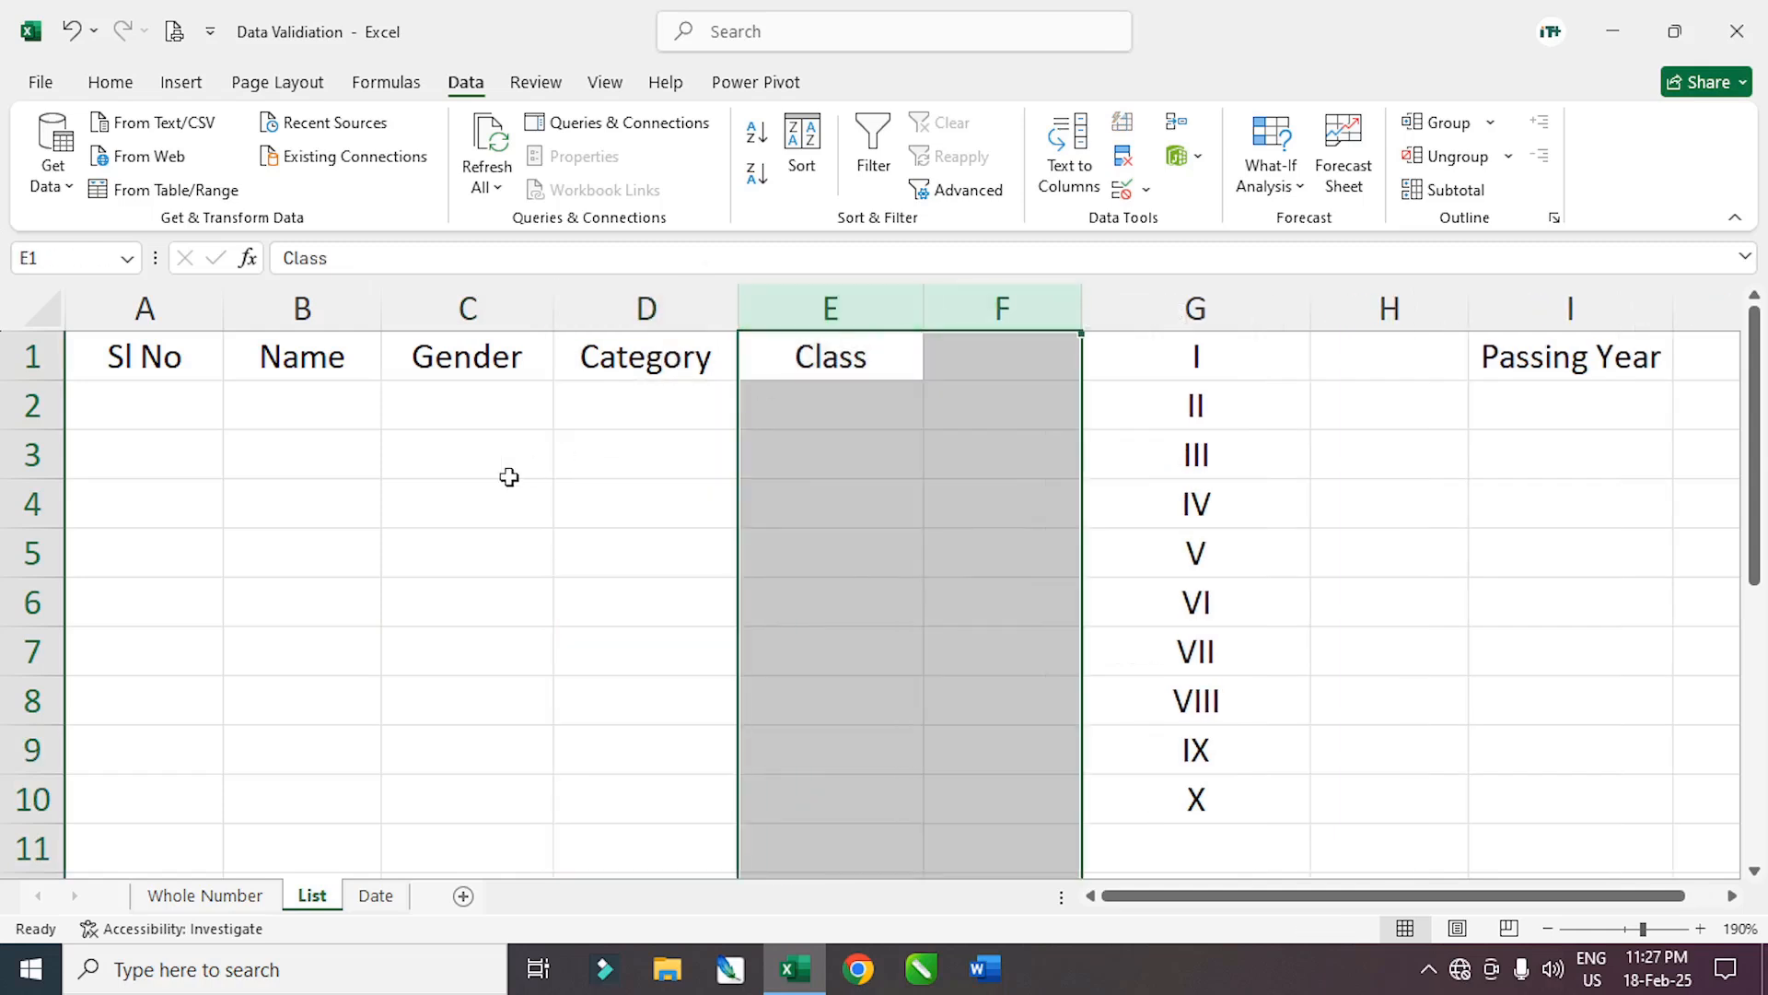
{"action": "left_click", "coordinate": [444, 444]}
{"action": "left_click", "coordinate": [350, 402]}
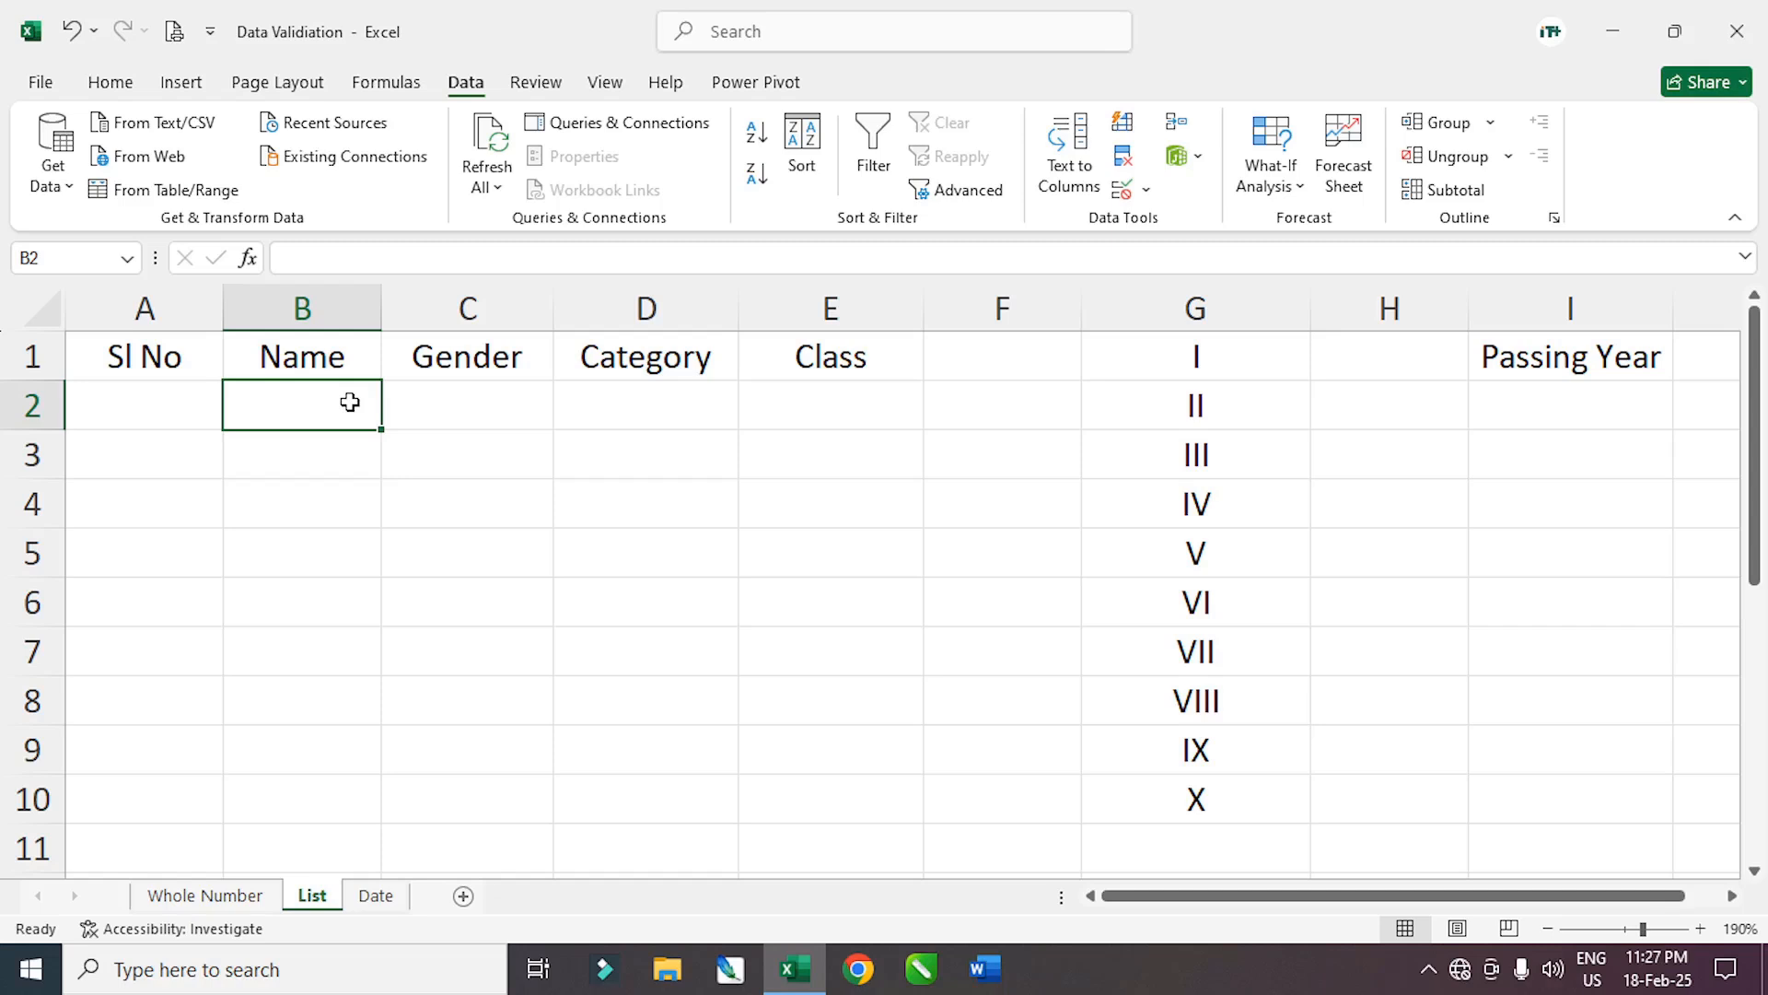
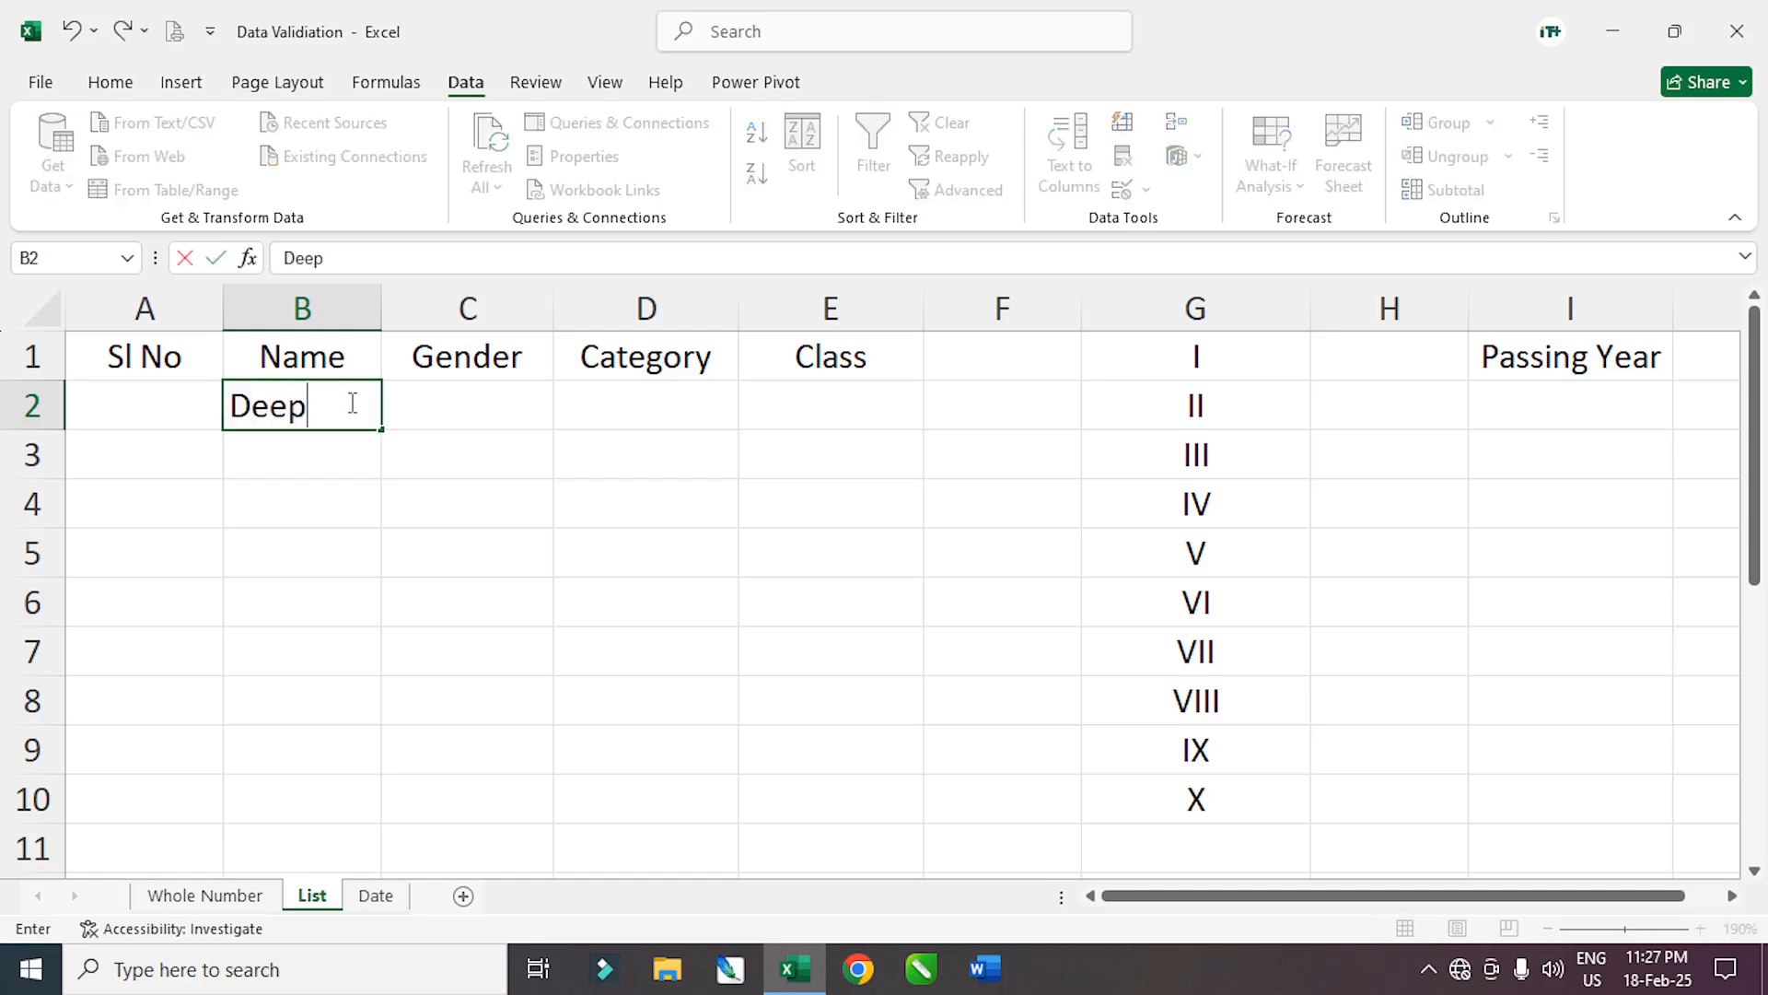
Enter a student's name in B2 and widen column B to fit it
{"action": "key", "text": "Return"}
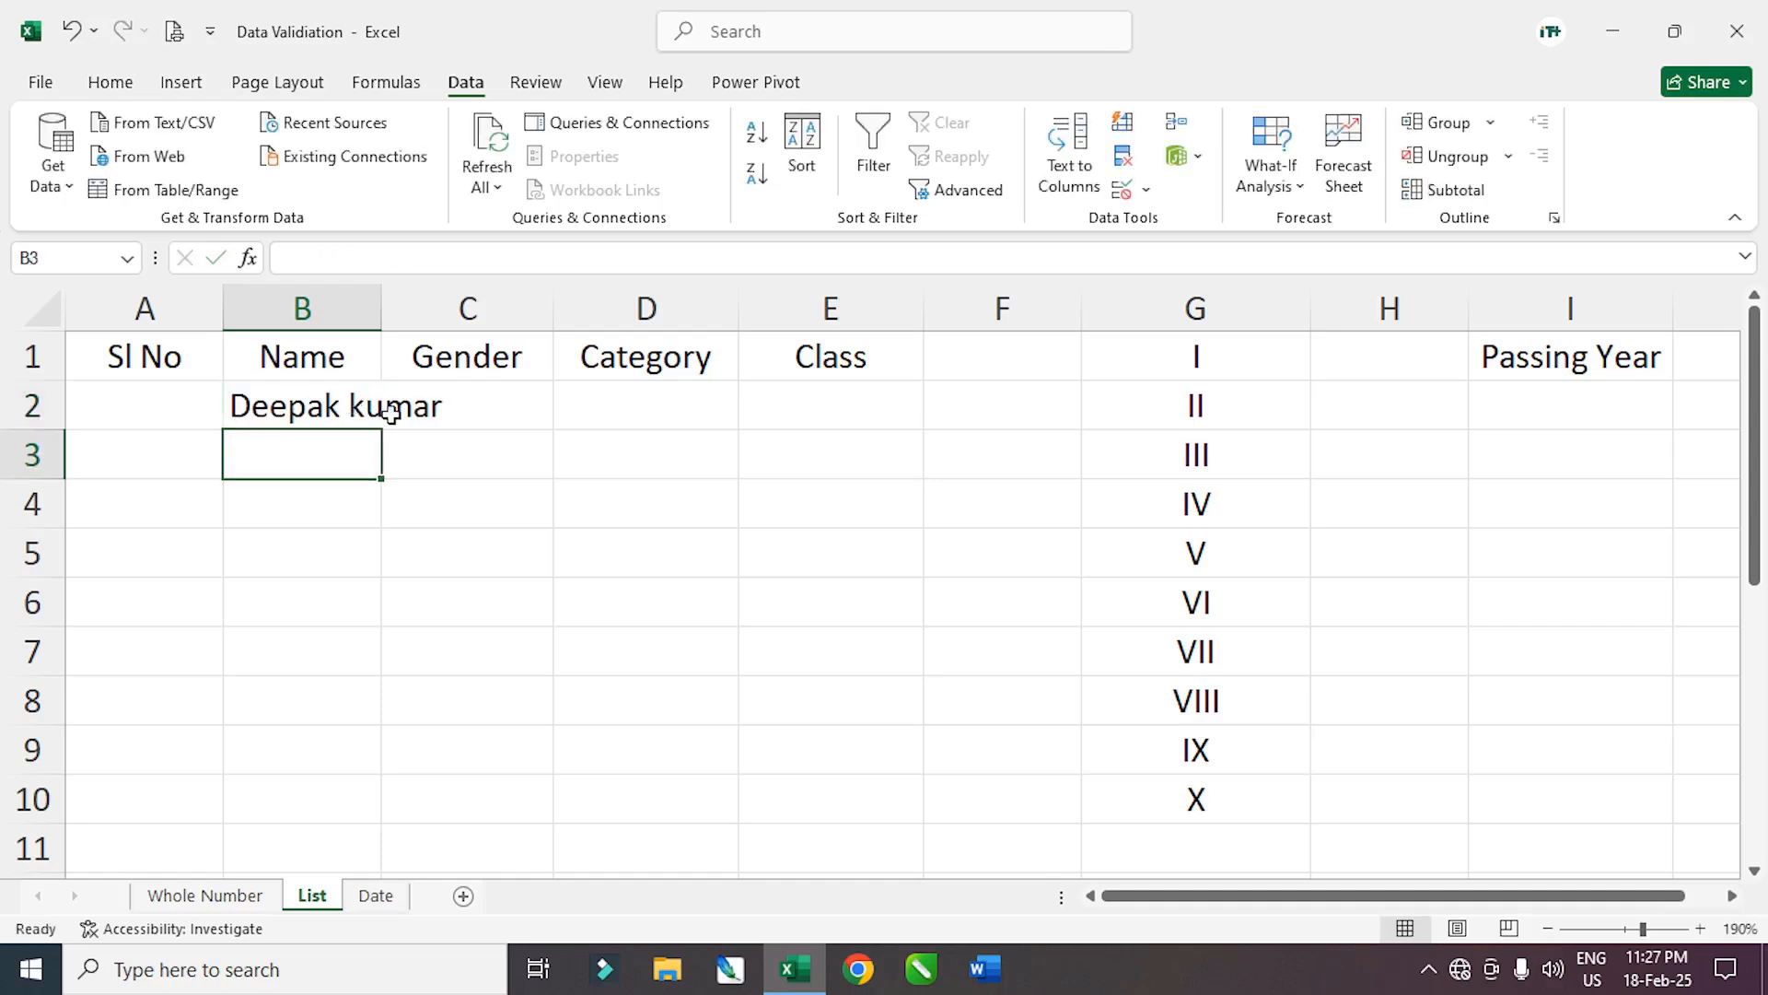
{"action": "left_click_drag", "start_coordinate": [383, 309], "coordinate": [469, 310]}
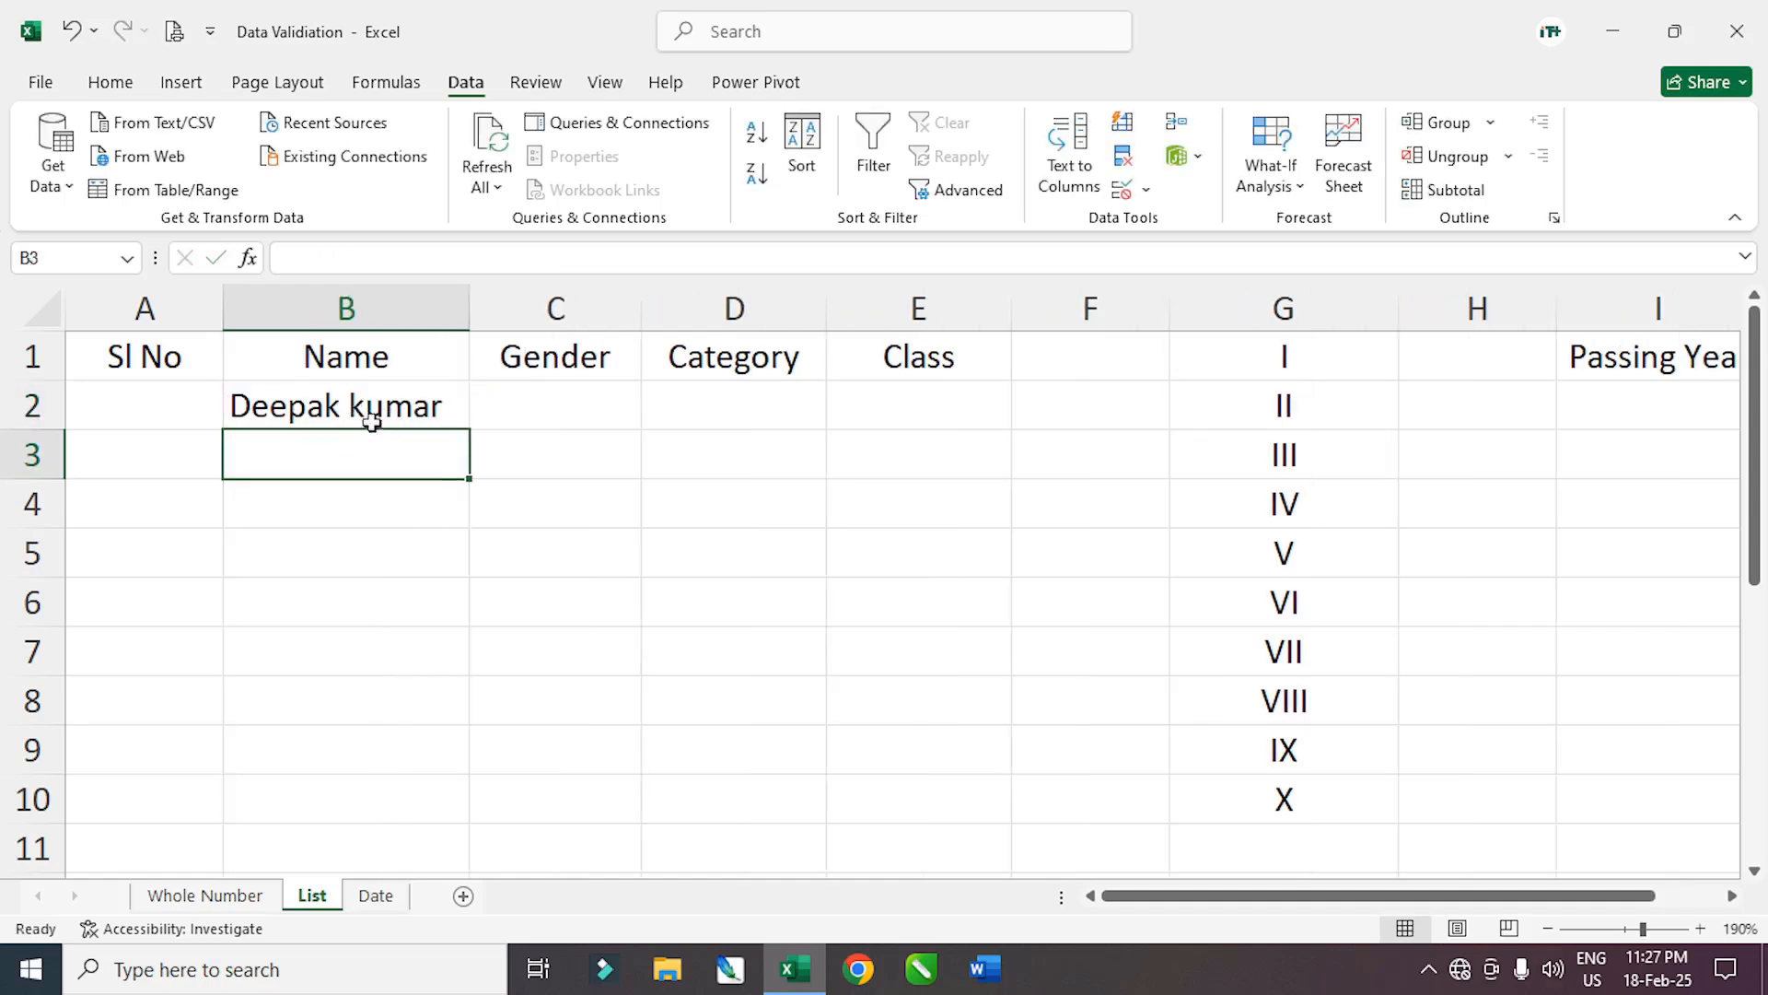
Select ranges in the Sl No, Name, Gender and Category columns, ending on C2
{"action": "left_click_drag", "start_coordinate": [368, 411], "coordinate": [365, 779]}
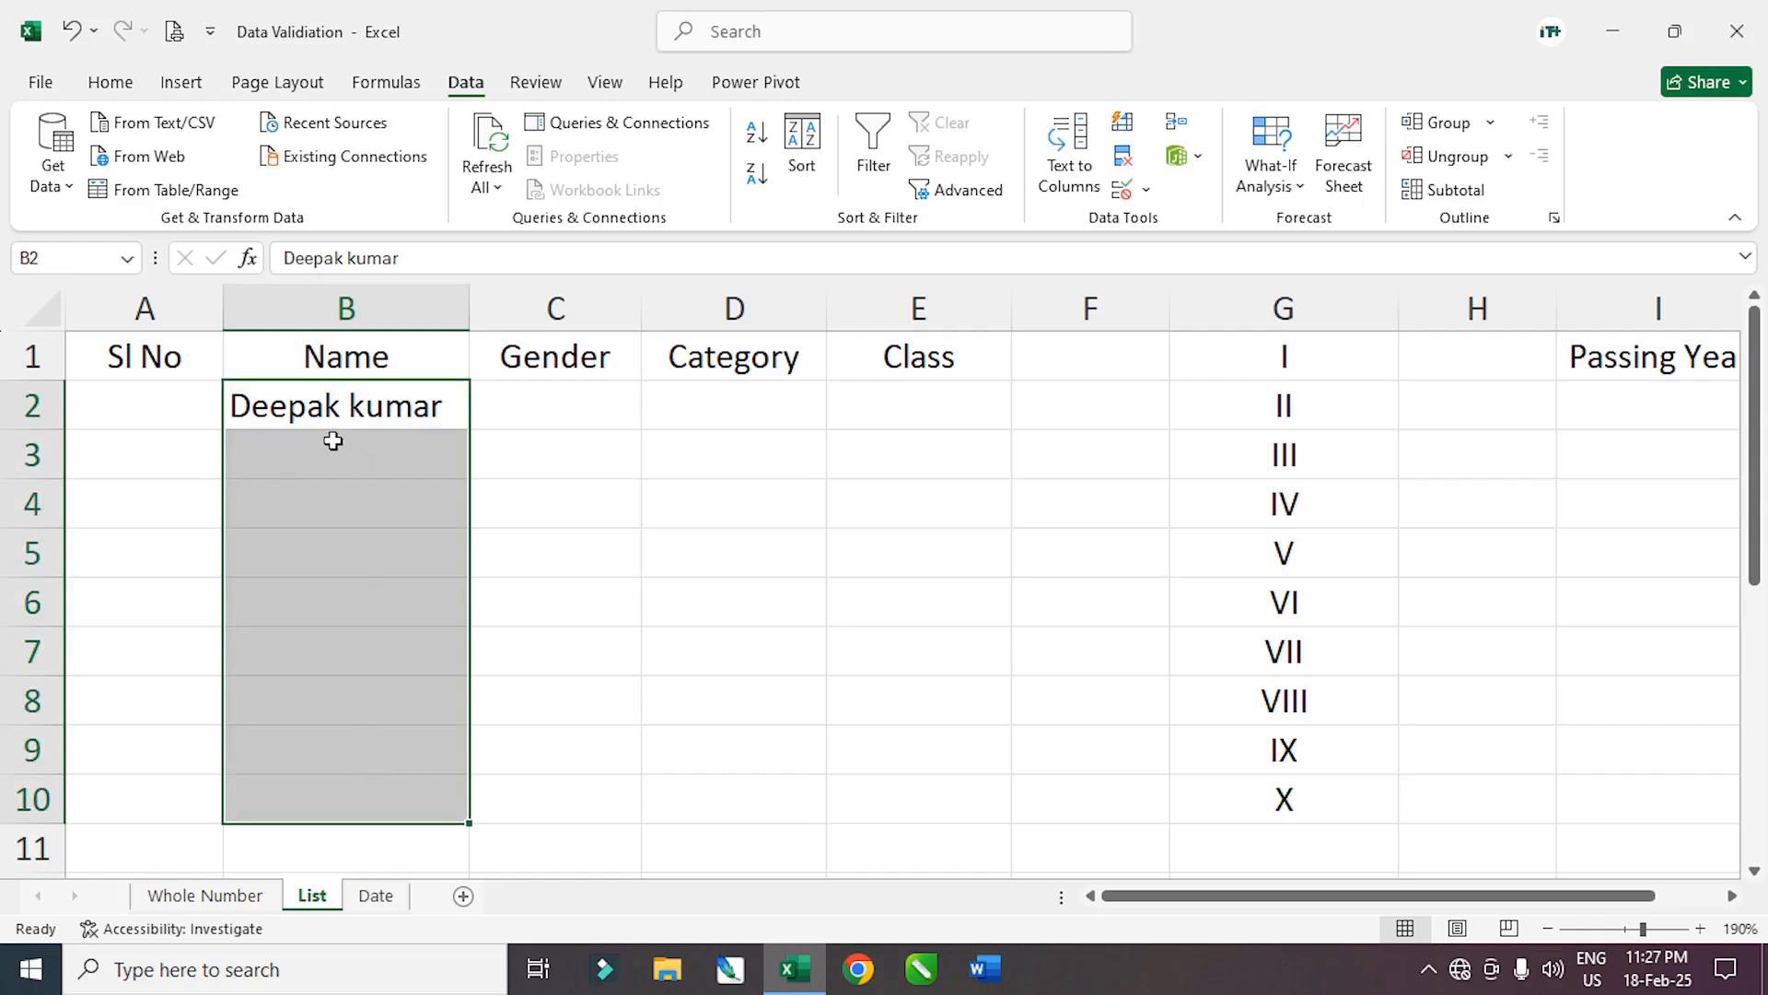
{"action": "left_click_drag", "start_coordinate": [121, 393], "coordinate": [121, 807]}
{"action": "left_click_drag", "start_coordinate": [362, 498], "coordinate": [358, 704]}
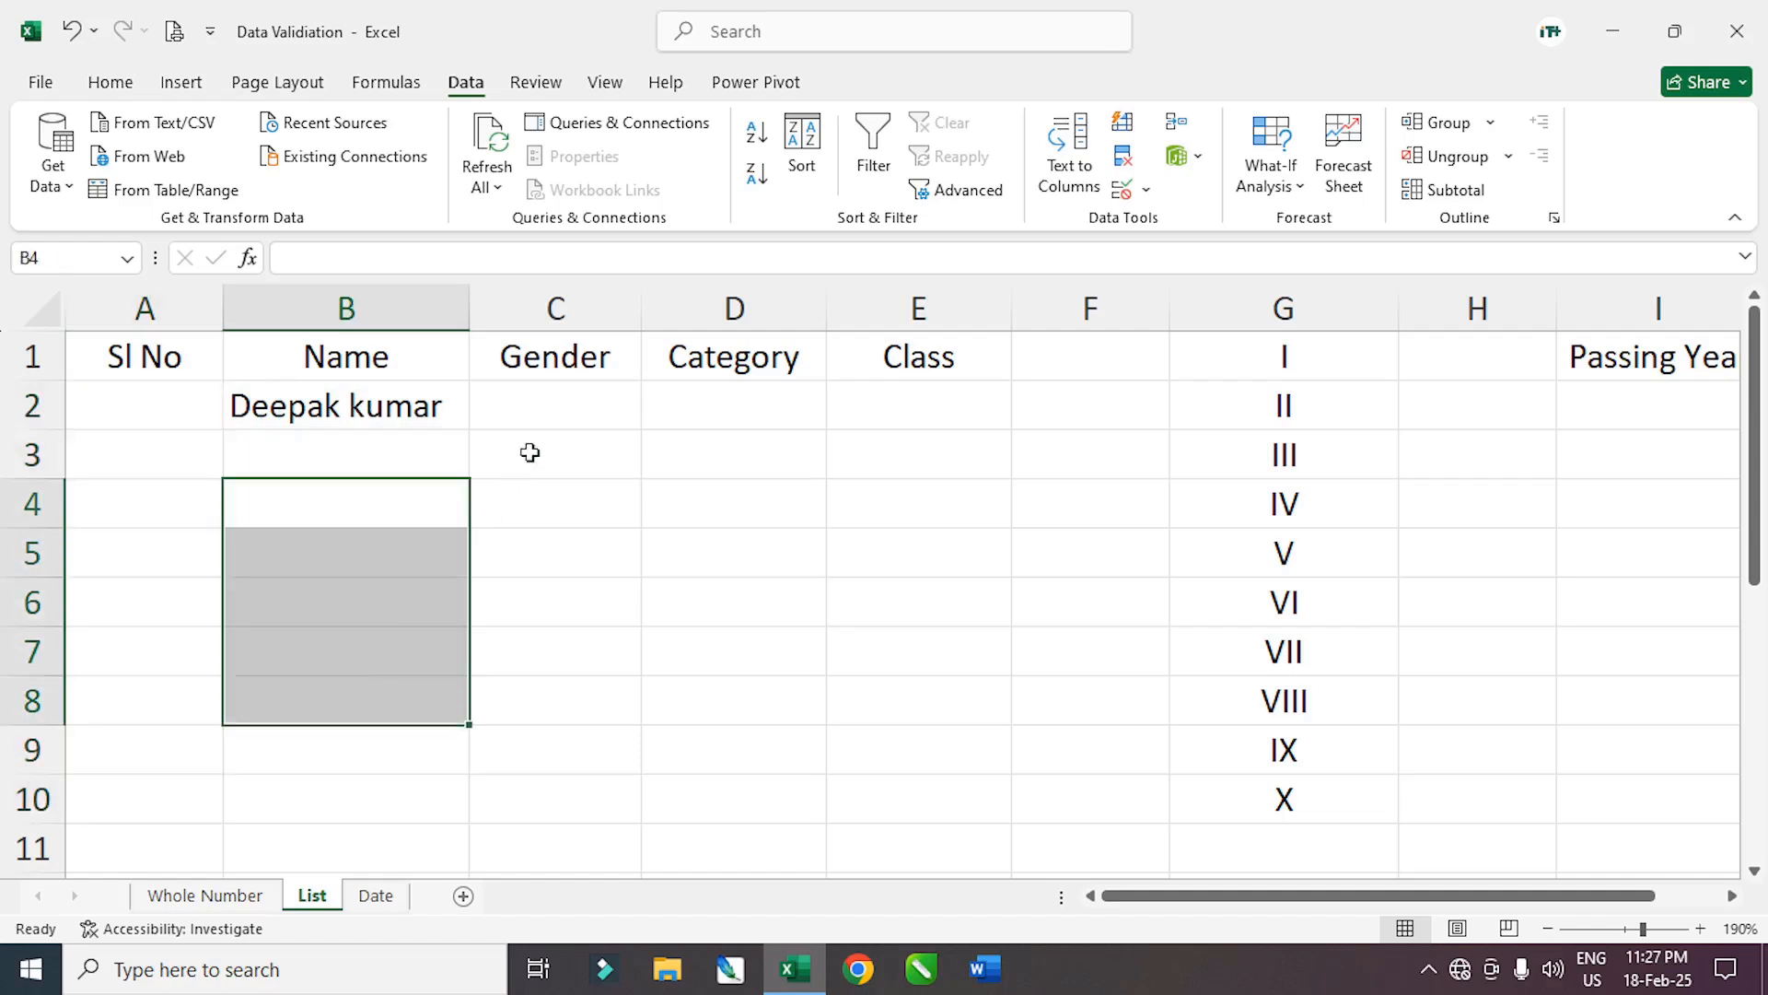
{"action": "left_click_drag", "start_coordinate": [539, 404], "coordinate": [545, 734]}
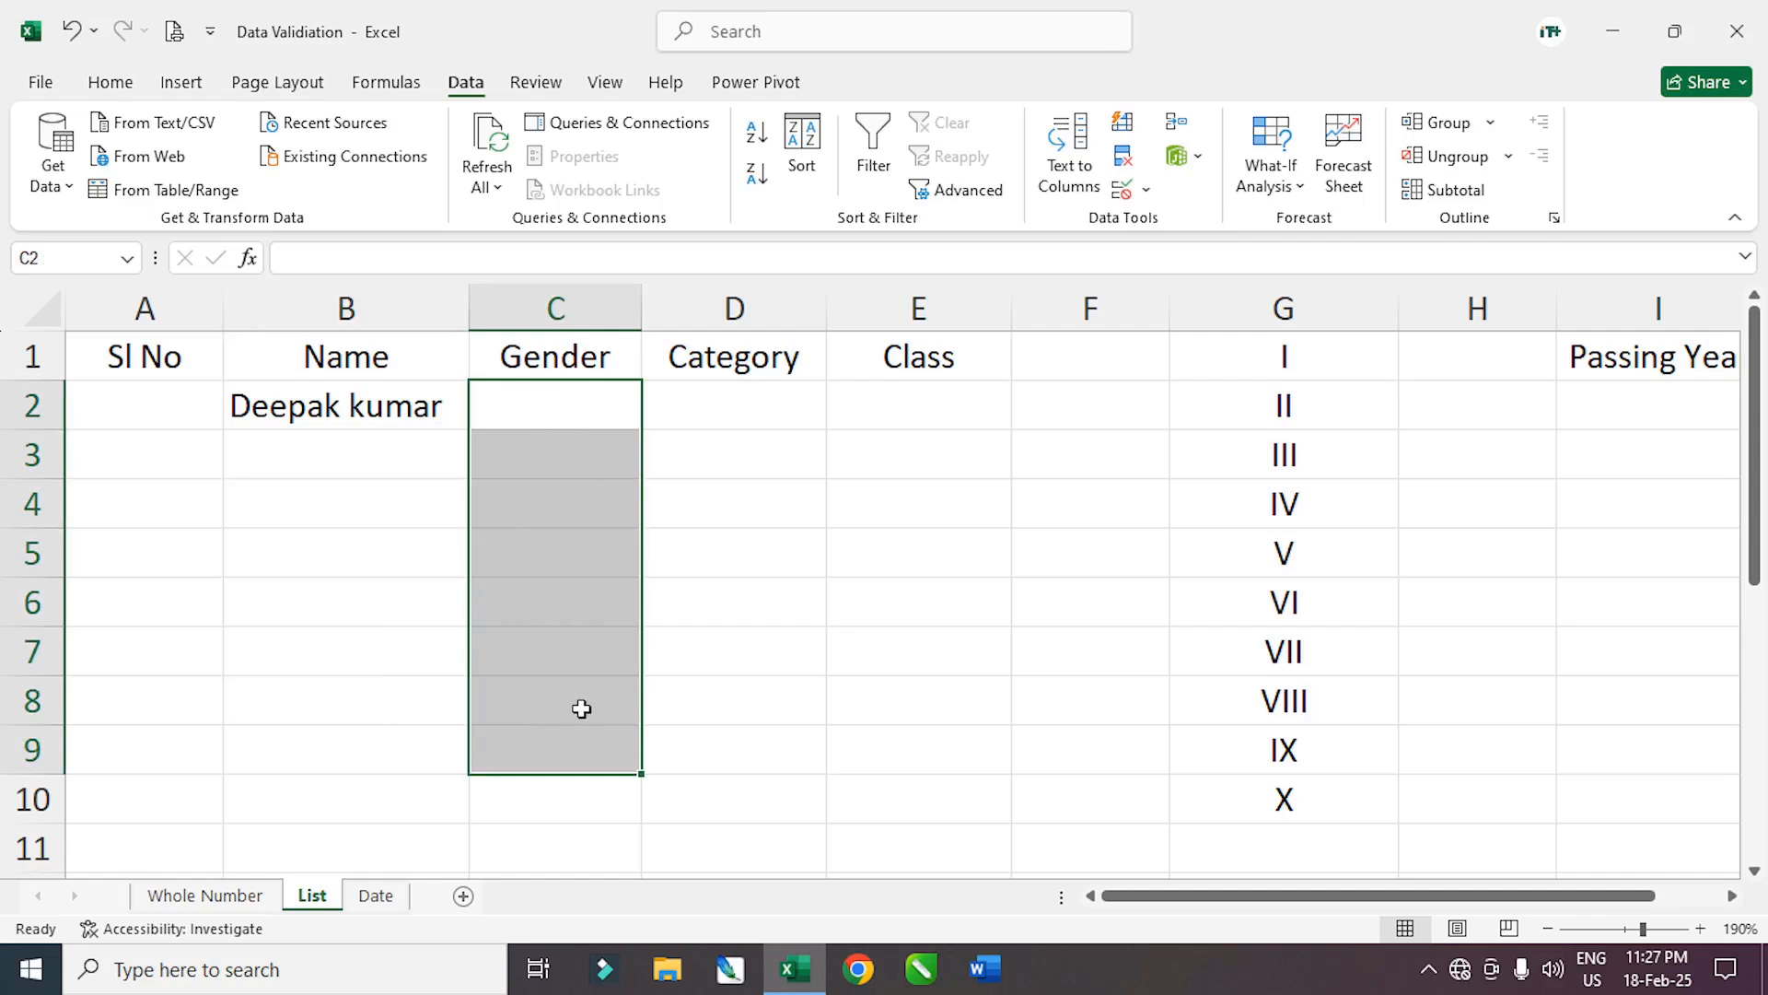
{"action": "left_click", "coordinate": [730, 419]}
{"action": "left_click_drag", "start_coordinate": [729, 419], "coordinate": [726, 761]}
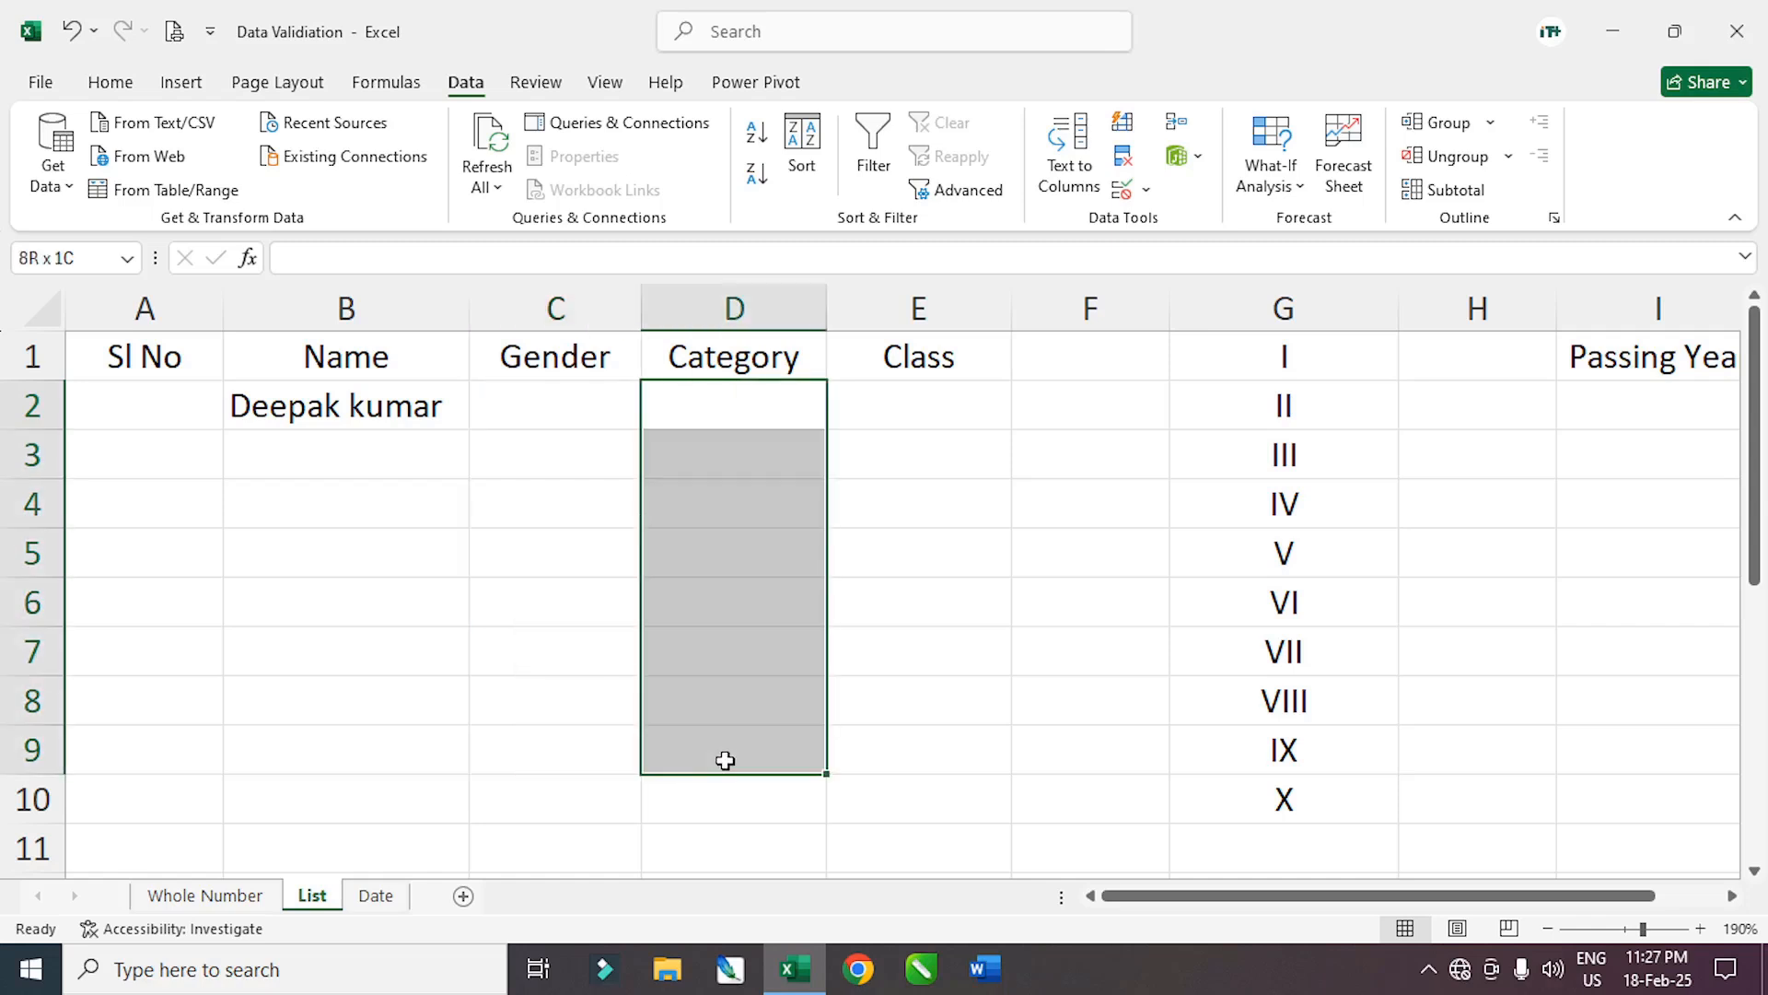
{"action": "left_click_drag", "start_coordinate": [725, 761], "coordinate": [726, 757]}
{"action": "left_click_drag", "start_coordinate": [730, 420], "coordinate": [728, 751]}
{"action": "left_click_drag", "start_coordinate": [719, 423], "coordinate": [719, 761]}
{"action": "left_click", "coordinate": [625, 594]}
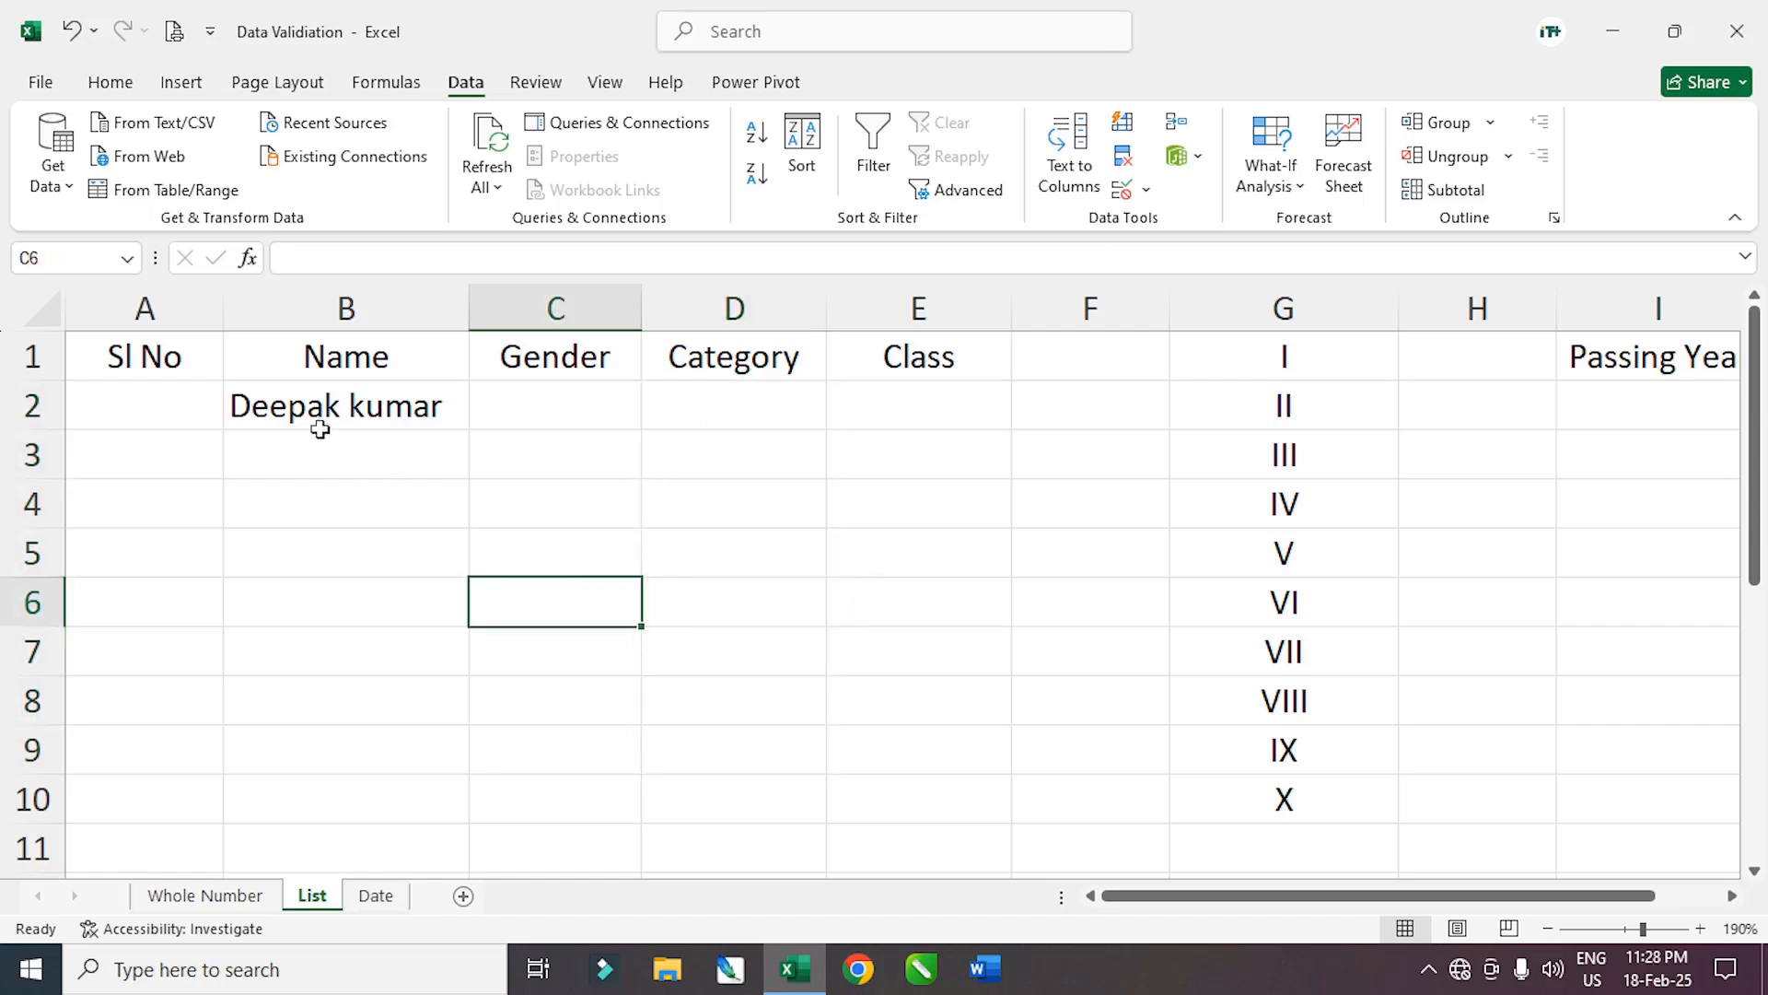
{"action": "left_click_drag", "start_coordinate": [132, 370], "coordinate": [371, 682]}
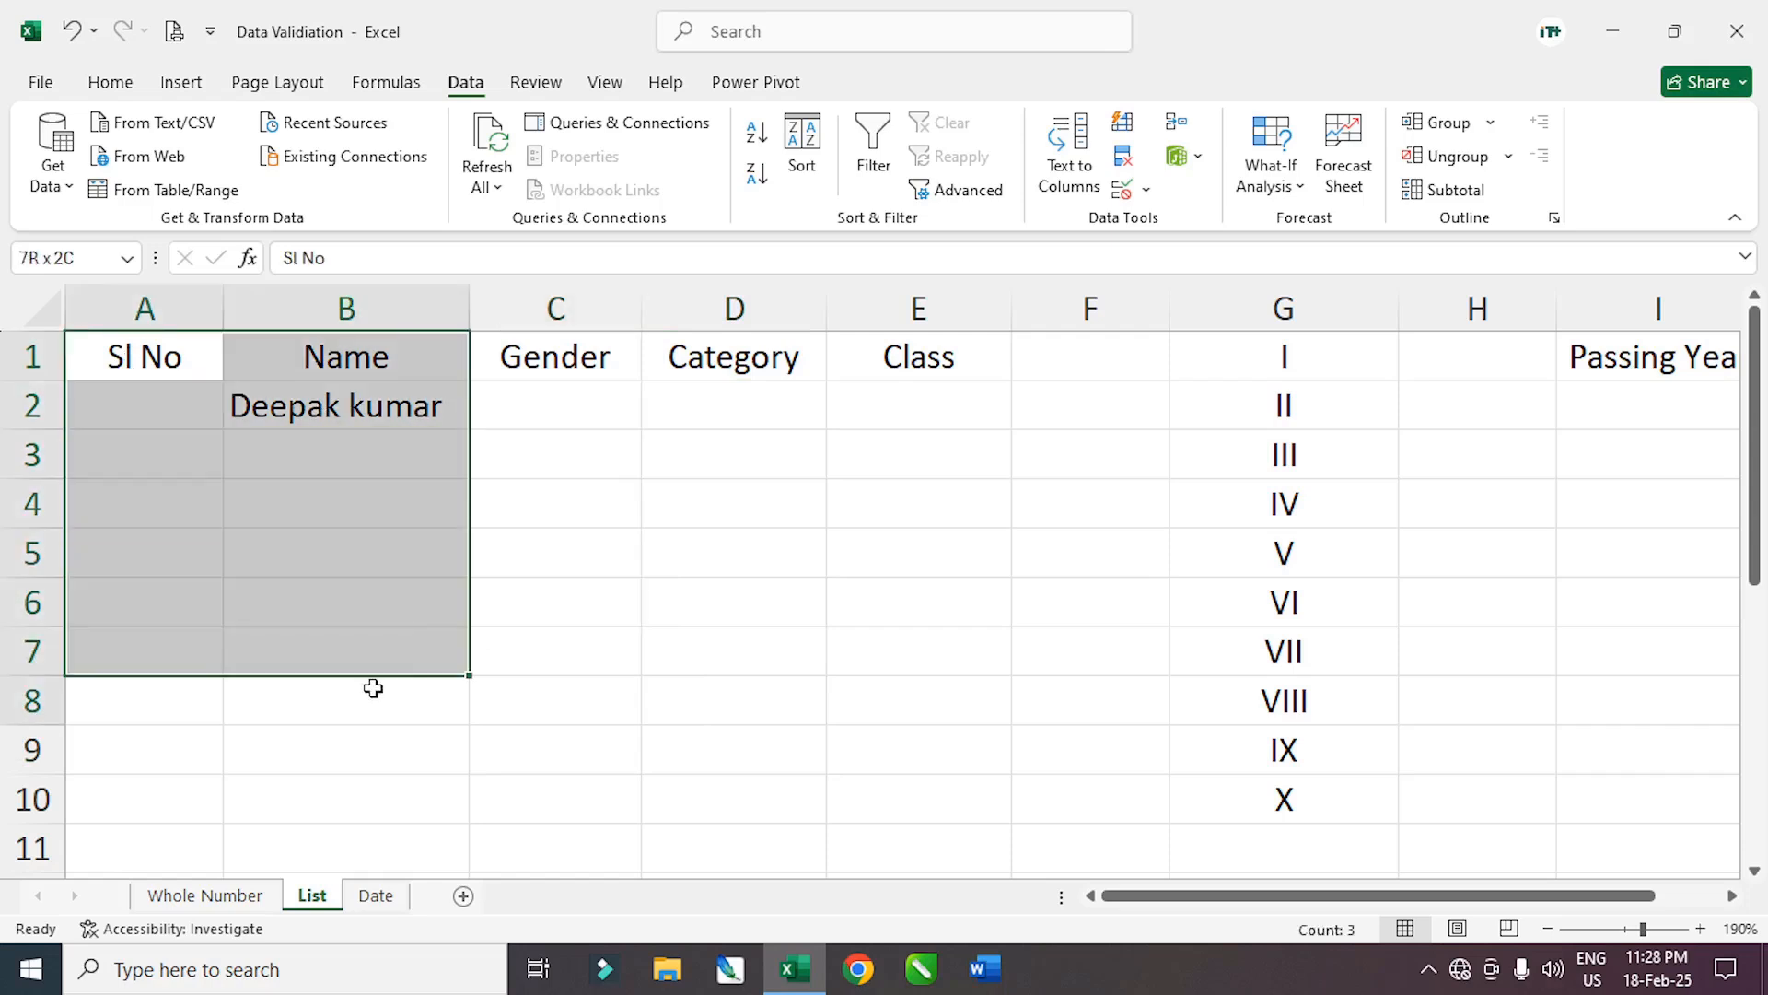
{"action": "left_click", "coordinate": [536, 406]}
{"action": "left_click", "coordinate": [555, 564]}
{"action": "left_click", "coordinate": [542, 407]}
{"action": "left_click", "coordinate": [560, 599]}
{"action": "left_click", "coordinate": [557, 405]}
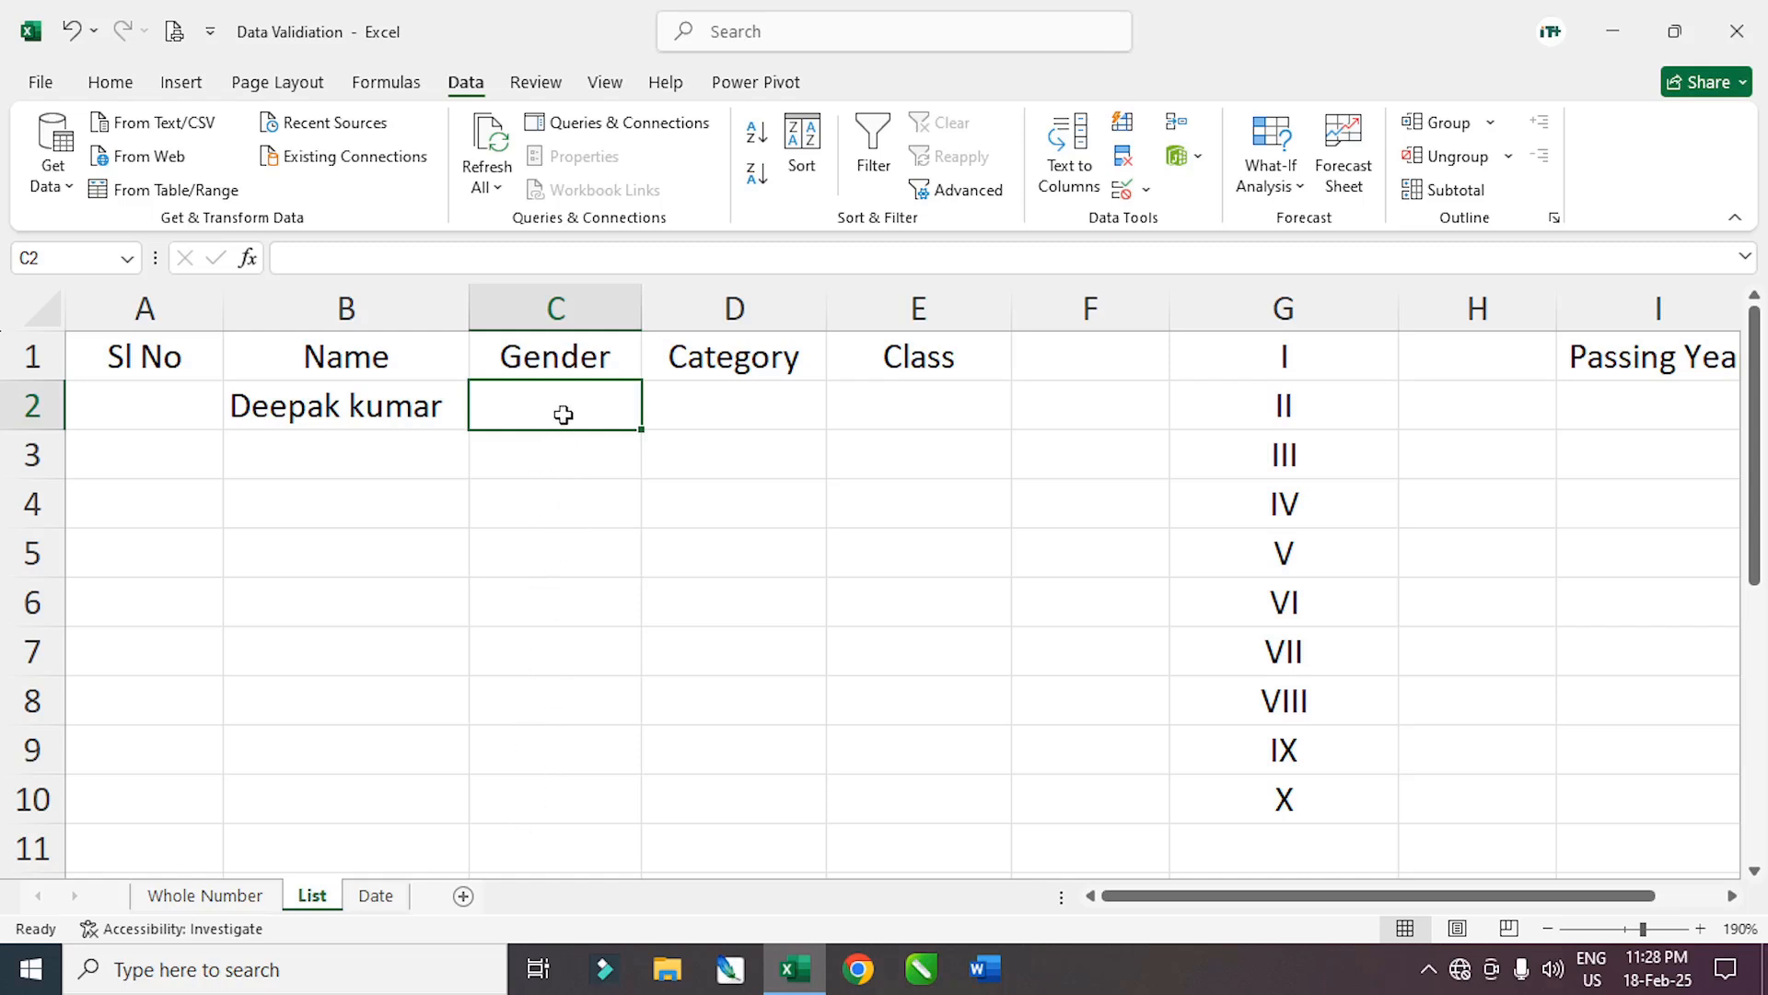
Restrict Gender cells C2:C10 to a dropdown list of Male and Female
{"action": "left_click_drag", "start_coordinate": [560, 404], "coordinate": [556, 792]}
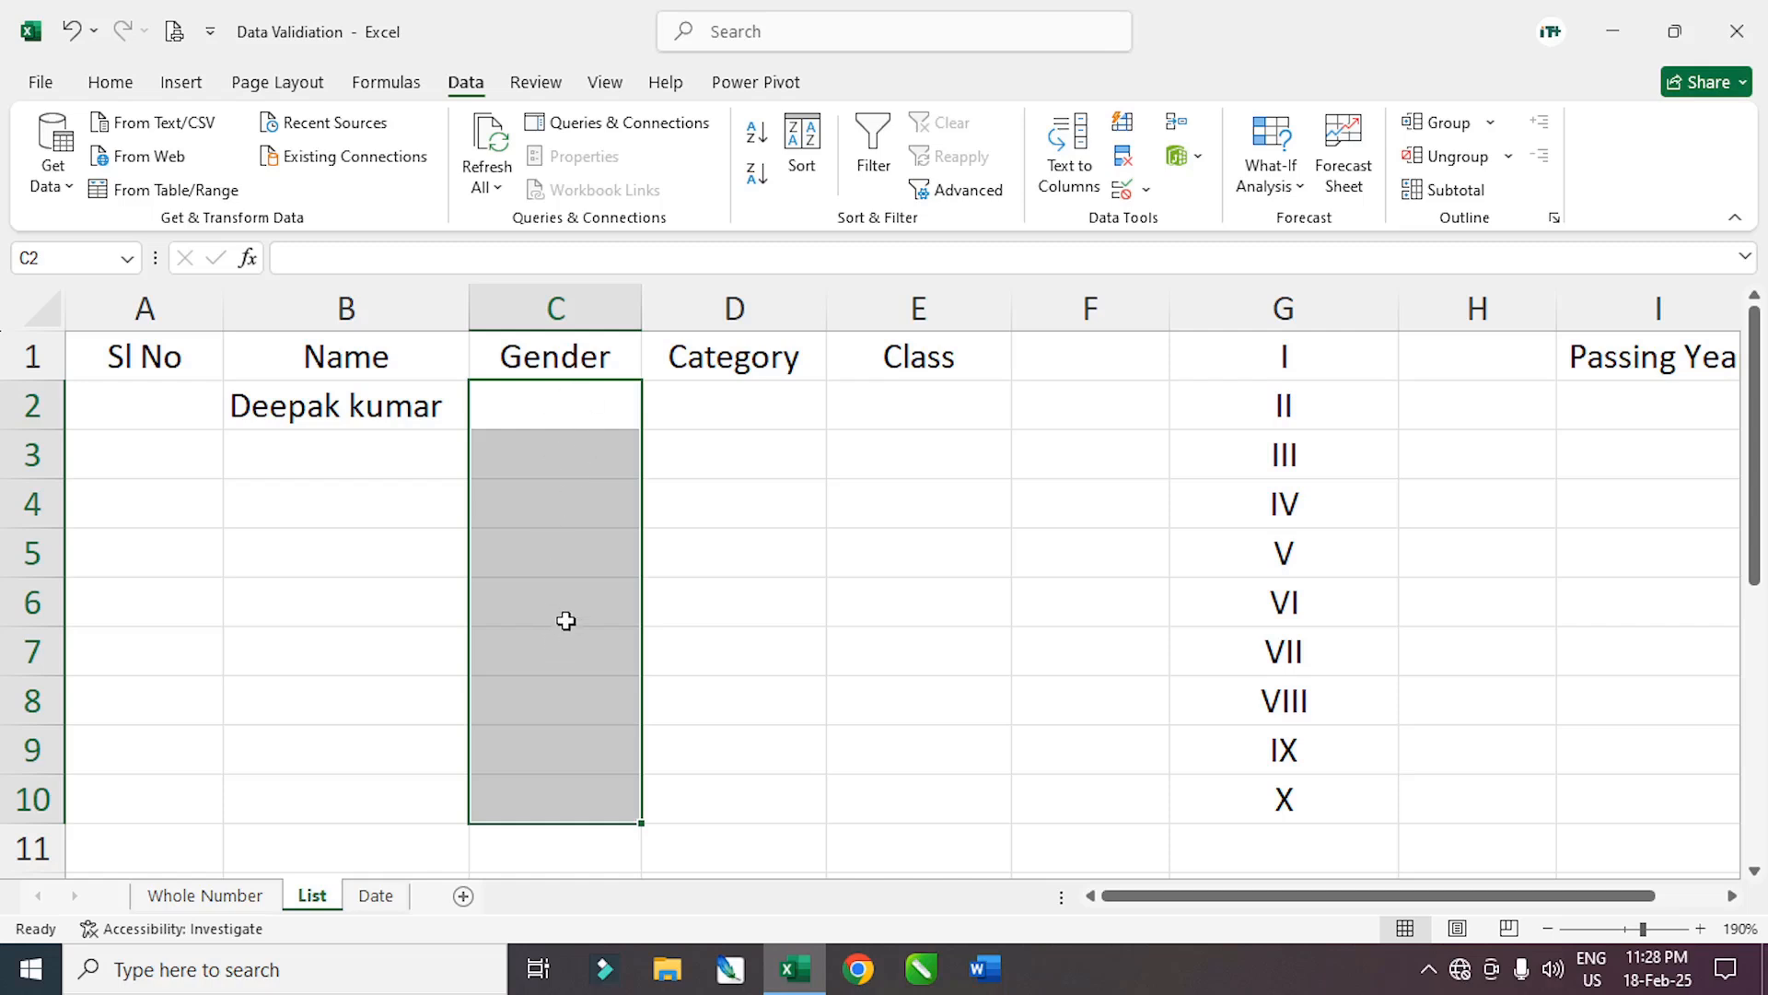
{"action": "left_click", "coordinate": [1146, 189]}
{"action": "left_click", "coordinate": [1214, 225]}
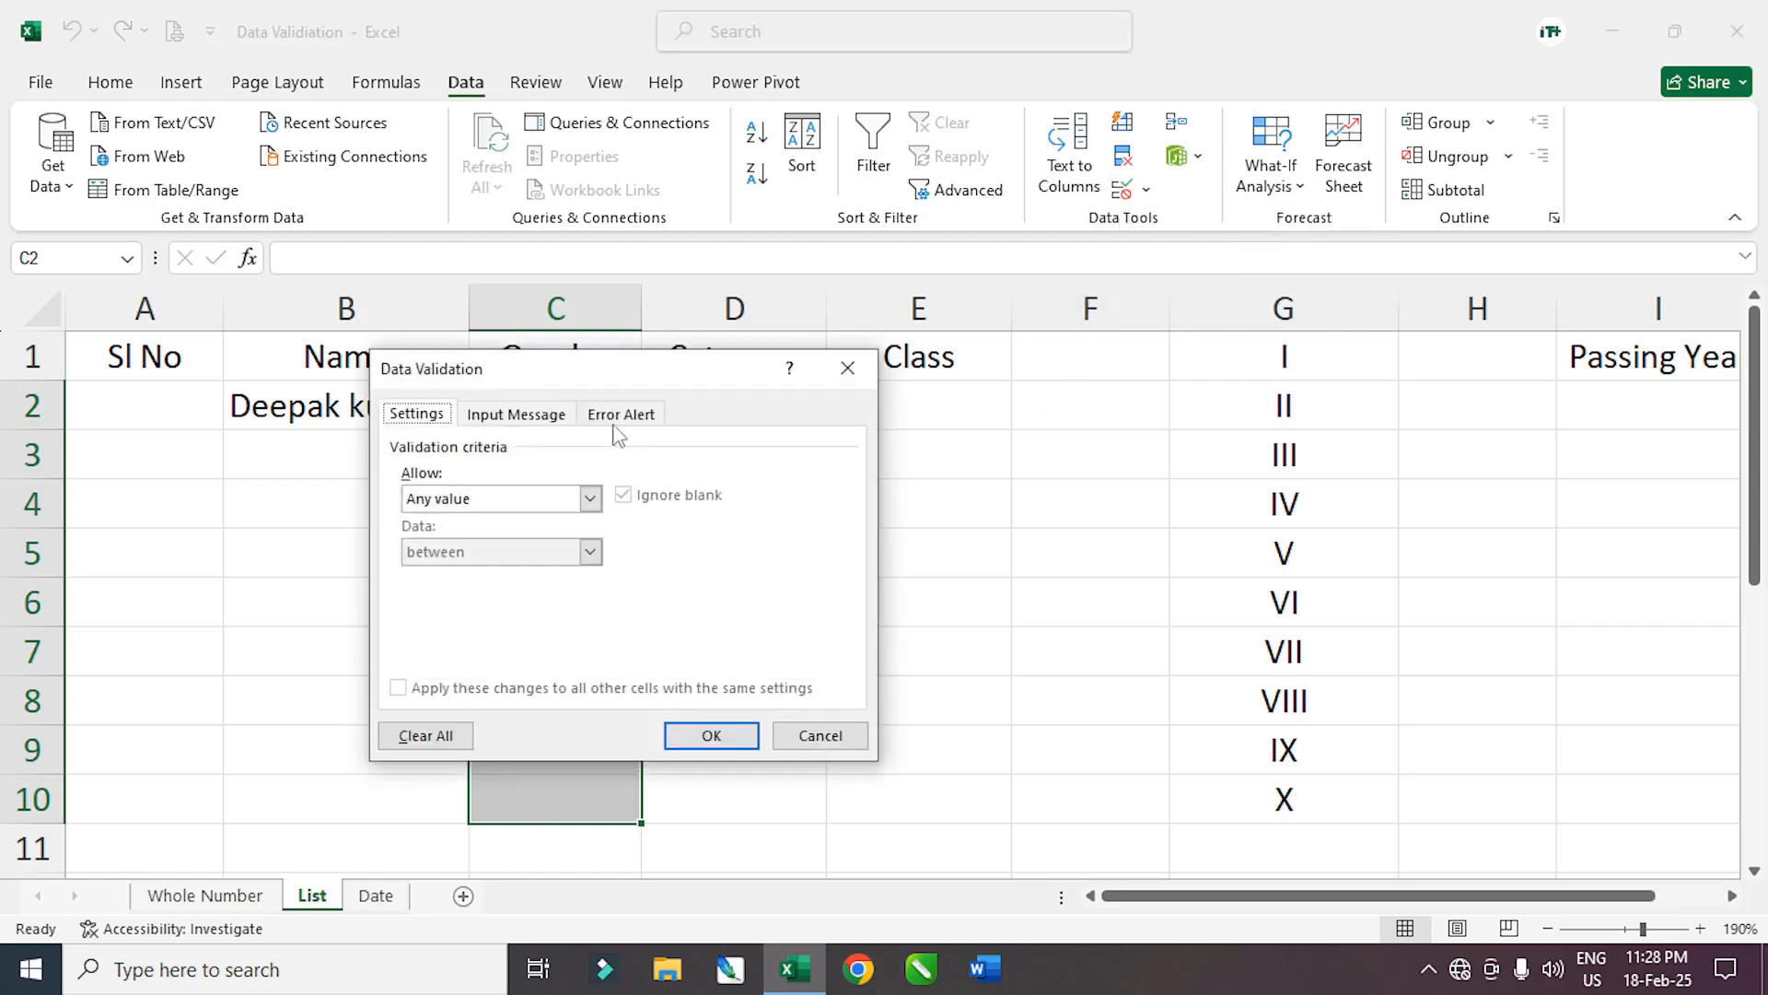
{"action": "left_click_drag", "start_coordinate": [608, 365], "coordinate": [961, 436]}
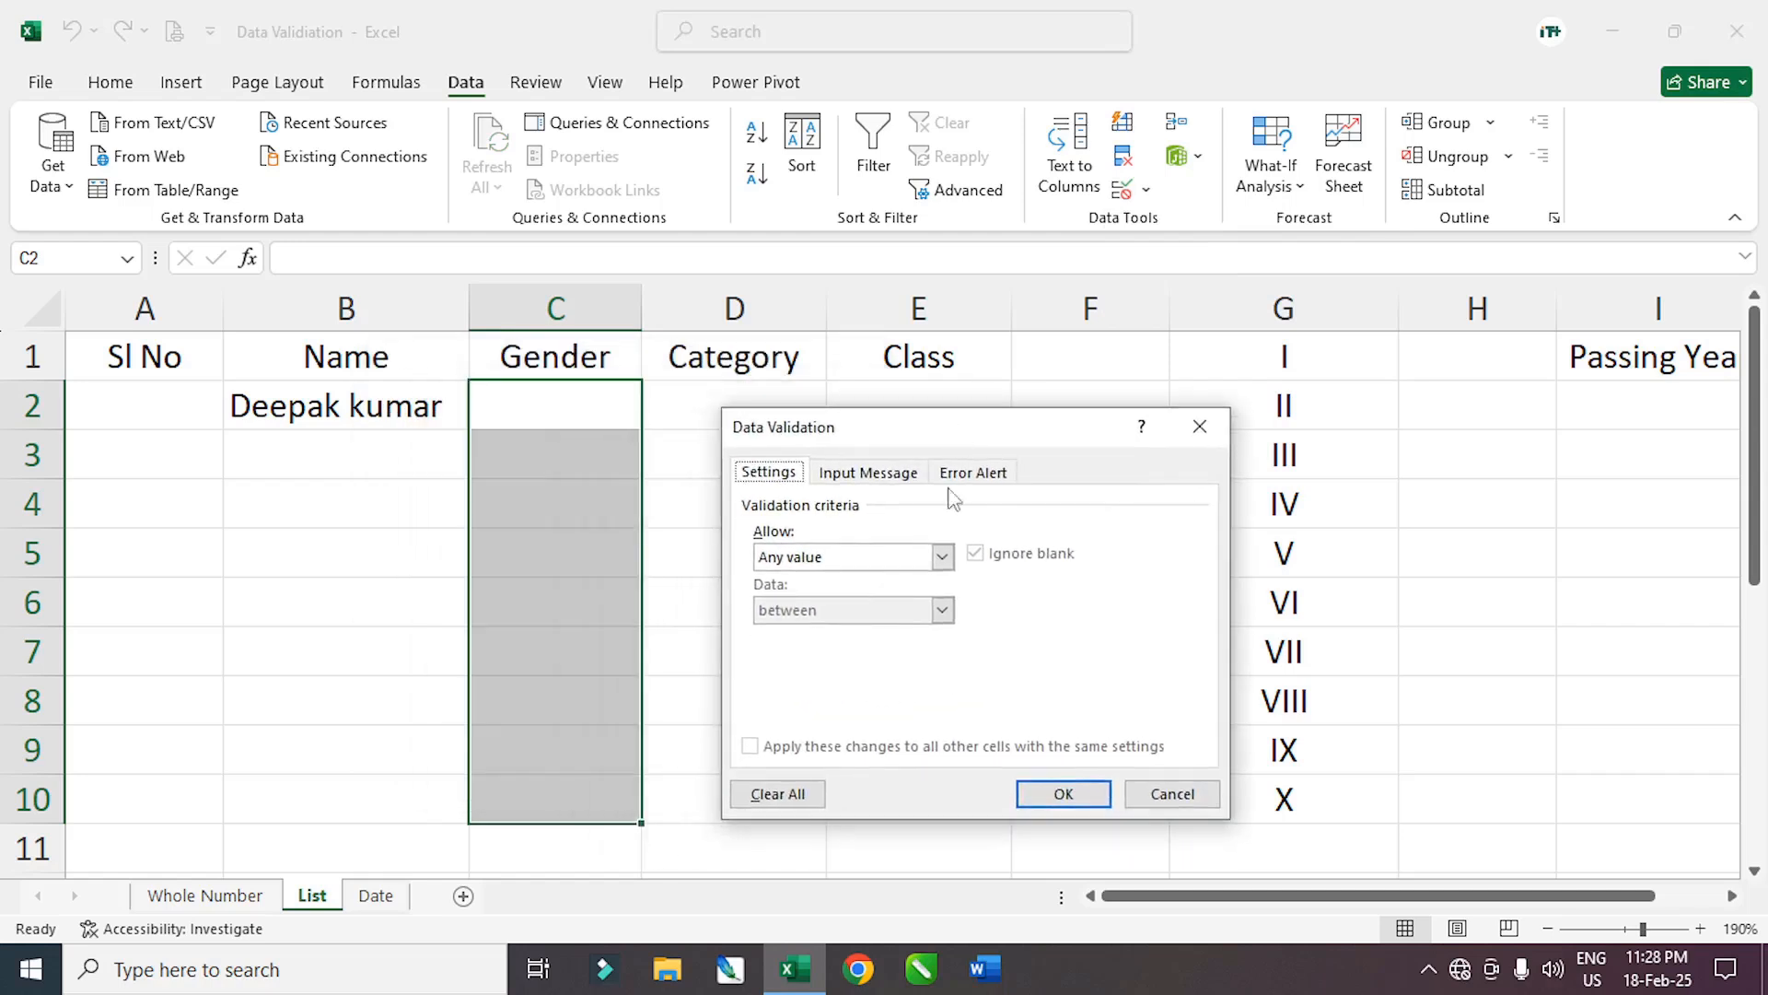
{"action": "left_click", "coordinate": [942, 556]}
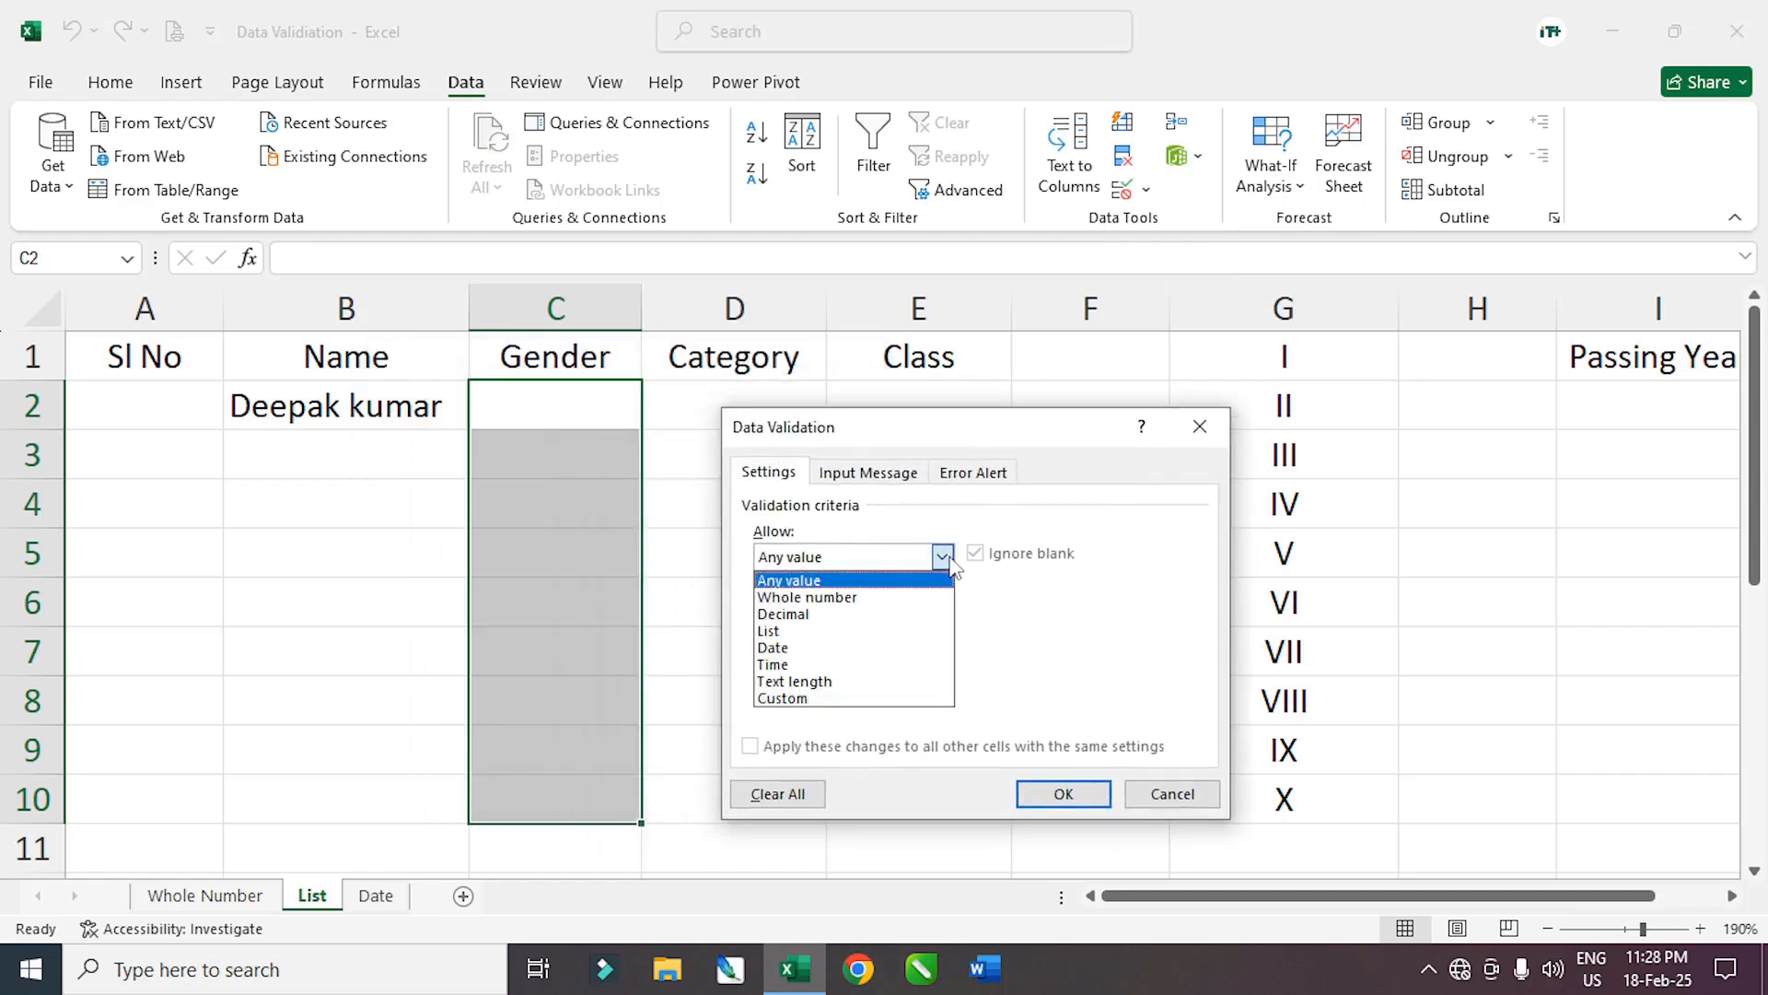
{"action": "left_click", "coordinate": [790, 631]}
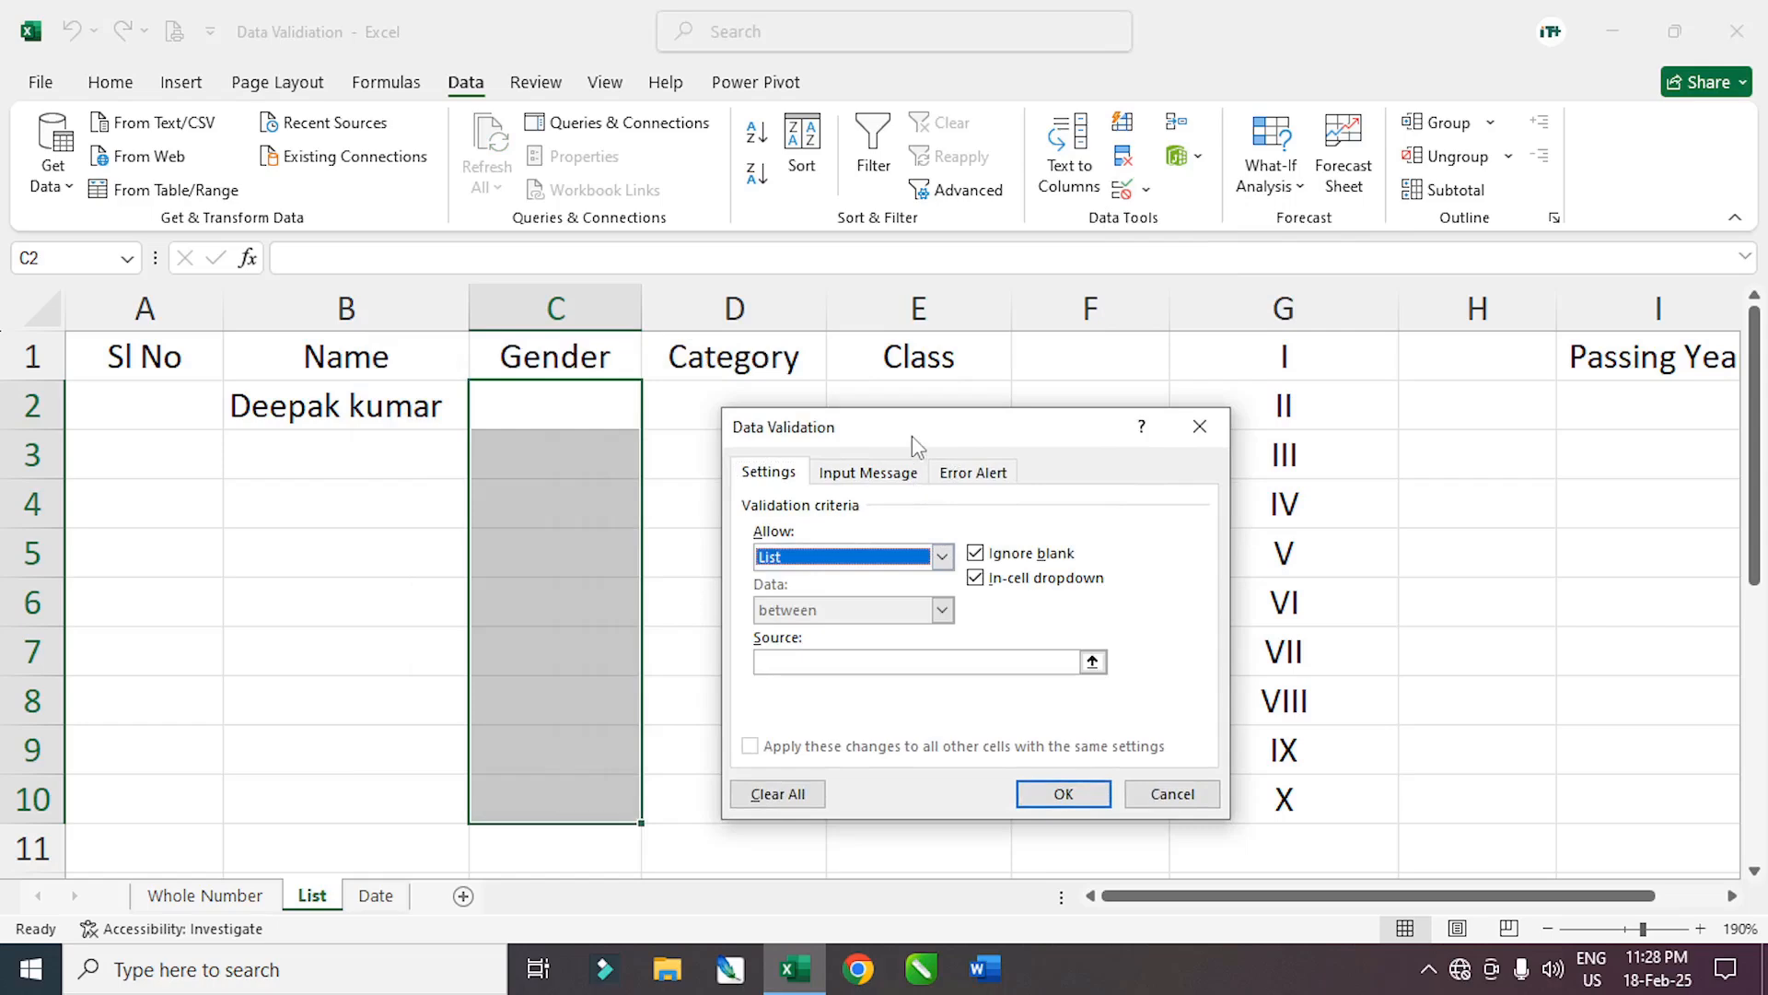
{"action": "left_click_drag", "start_coordinate": [916, 448], "coordinate": [948, 433]}
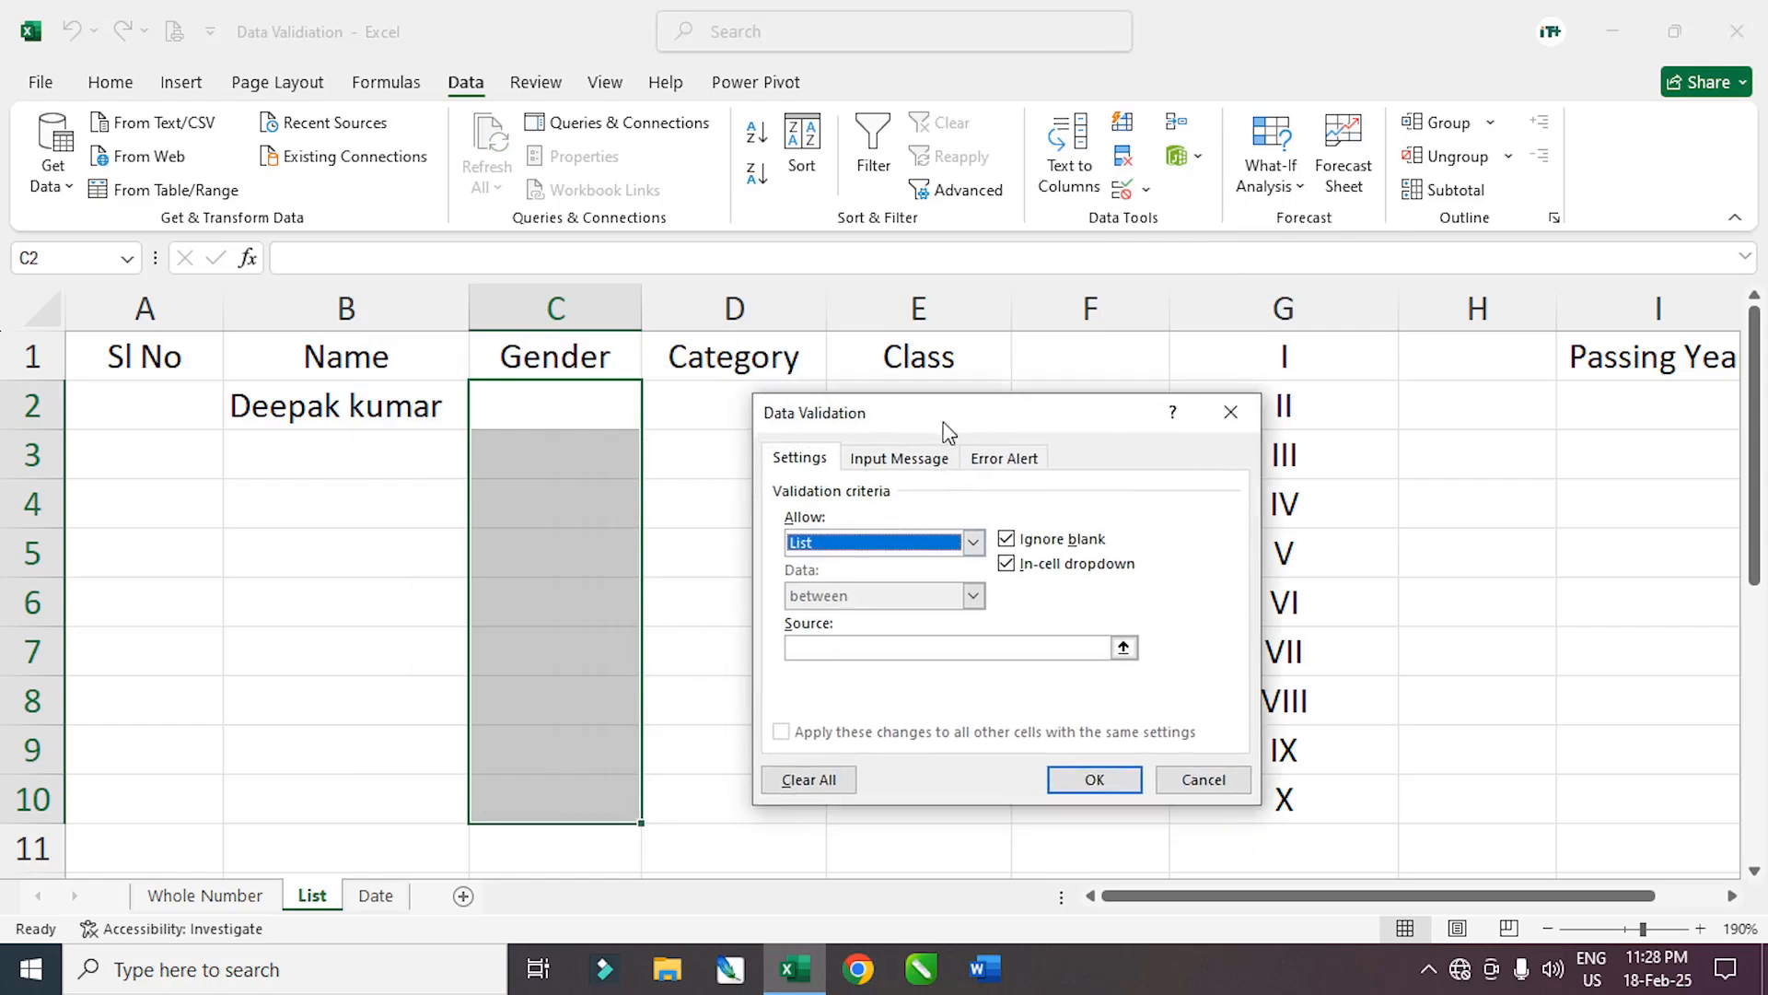
{"action": "left_click", "coordinate": [813, 648]}
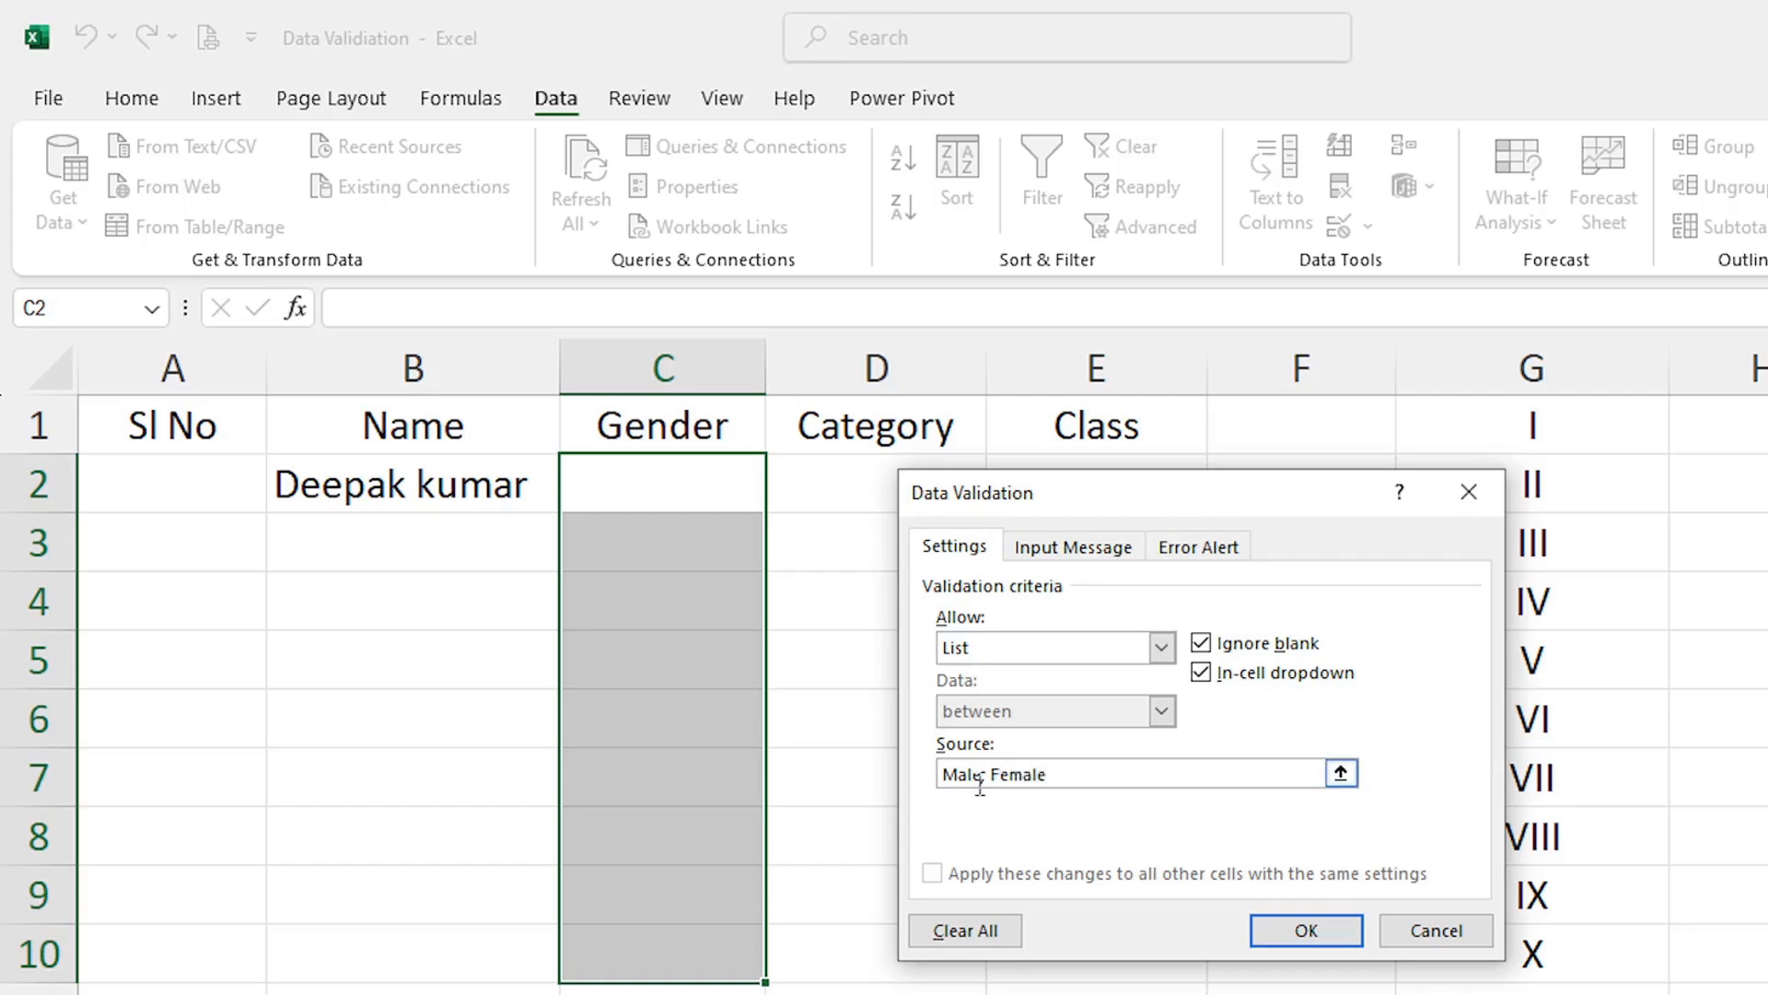
{"action": "left_click_drag", "start_coordinate": [1071, 497], "coordinate": [1058, 478]}
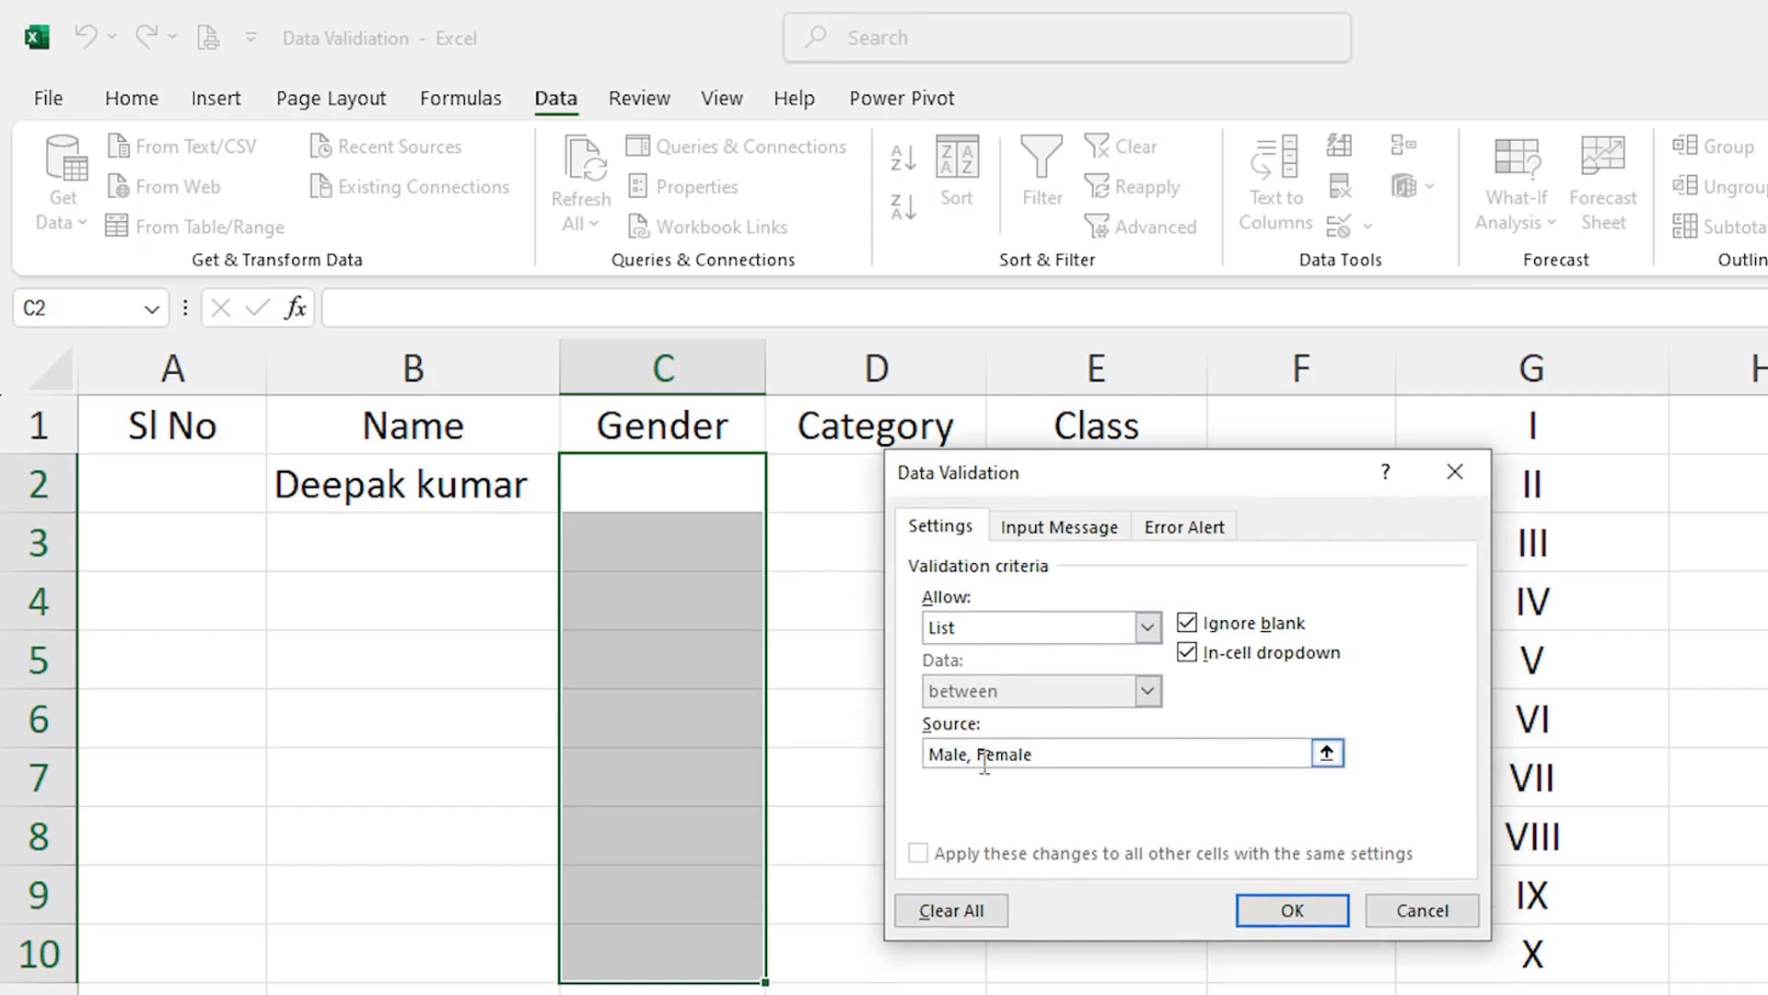
{"action": "left_click", "coordinate": [1291, 910]}
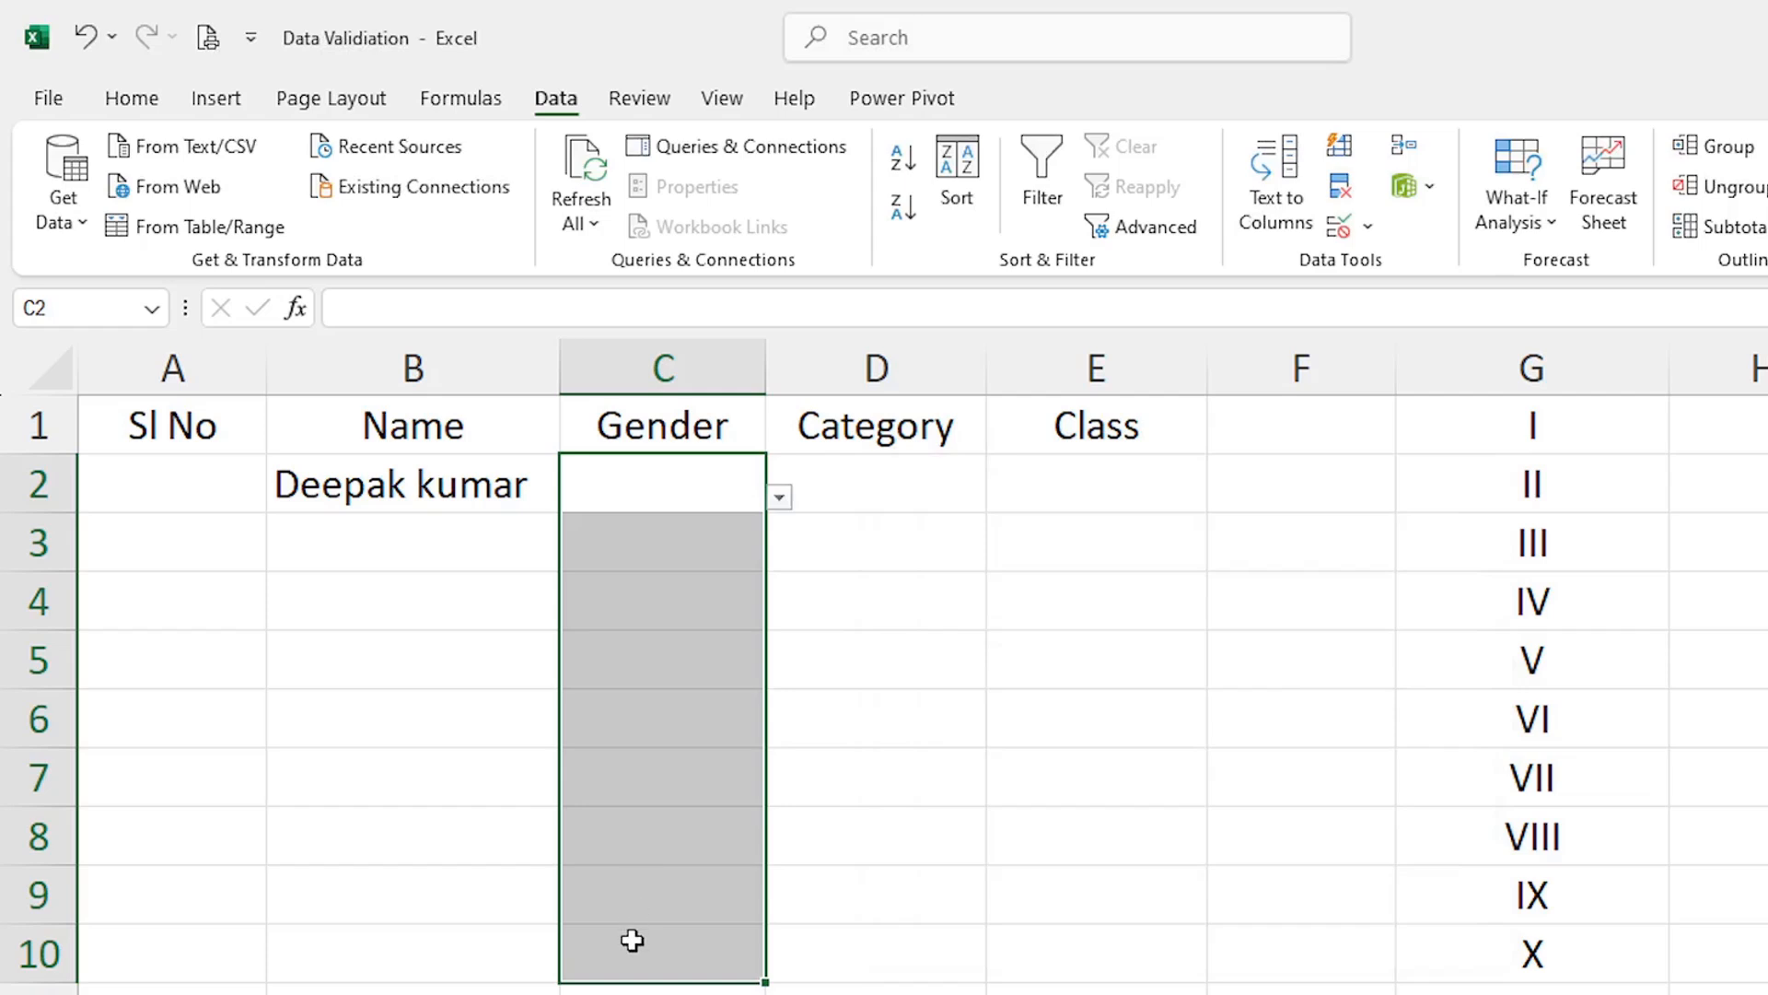
Pick Male for C2, Female for C3 and Male for C6 from the Gender dropdowns
{"action": "left_click", "coordinate": [780, 498]}
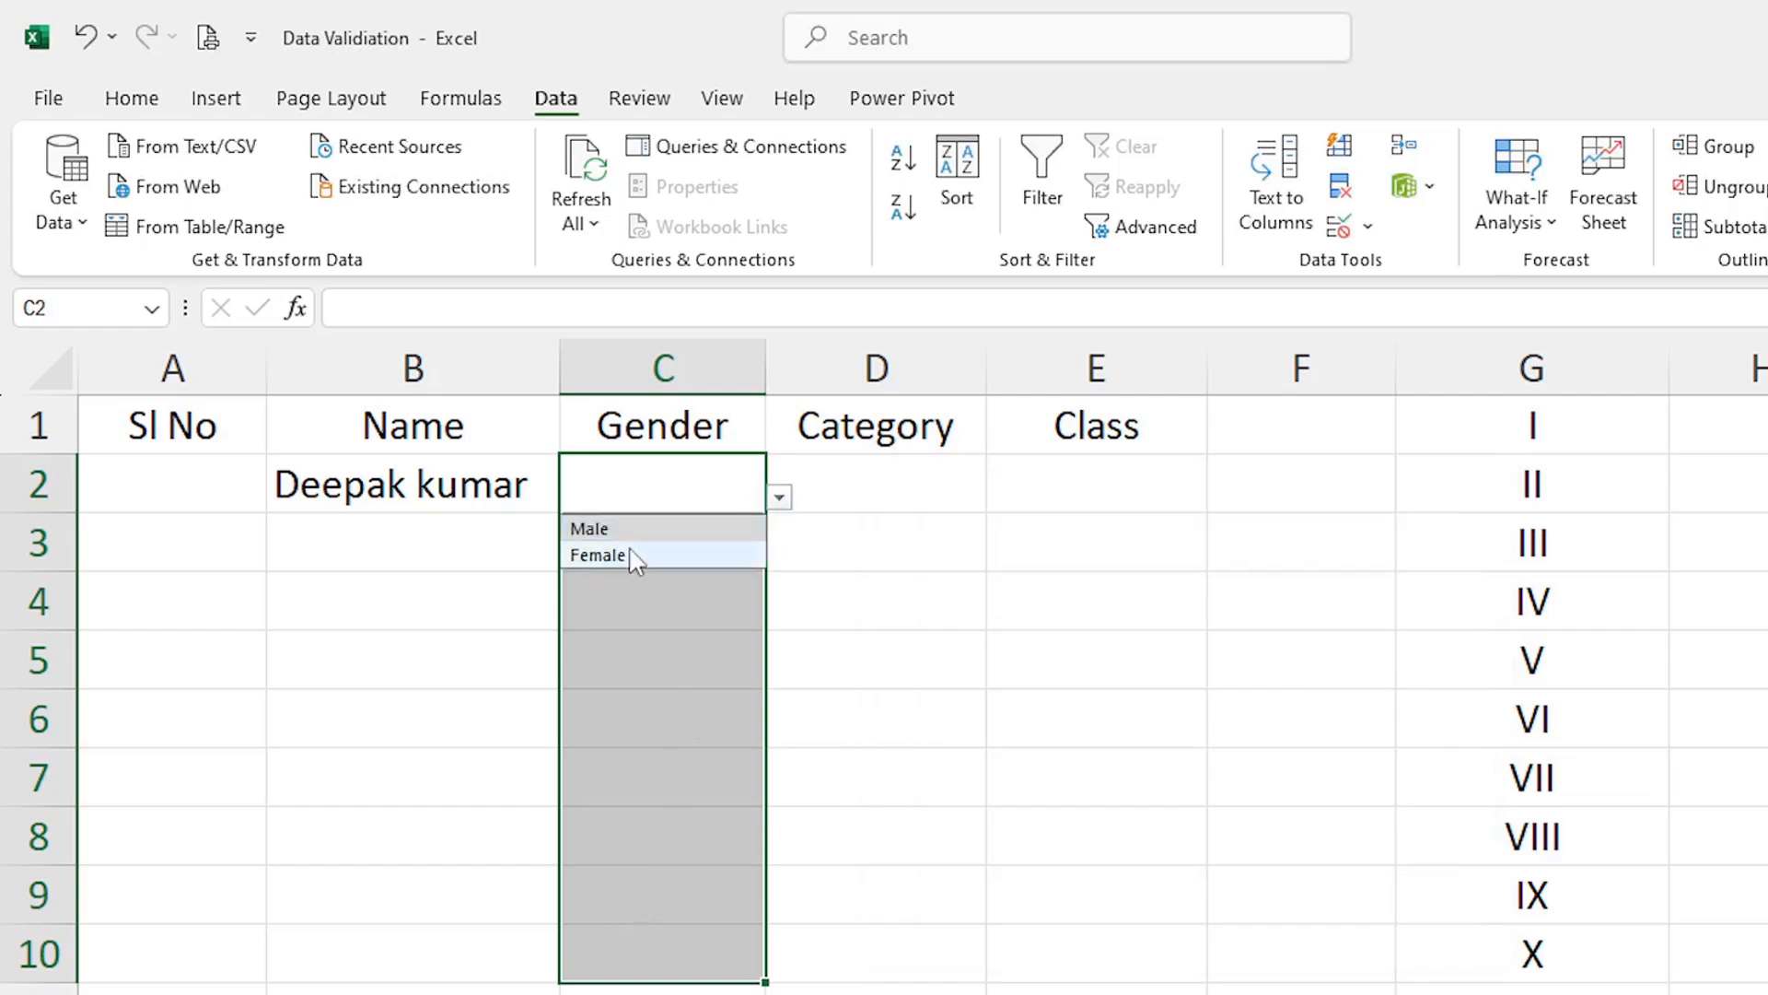
{"action": "left_click", "coordinate": [608, 529]}
{"action": "left_click", "coordinate": [714, 543]}
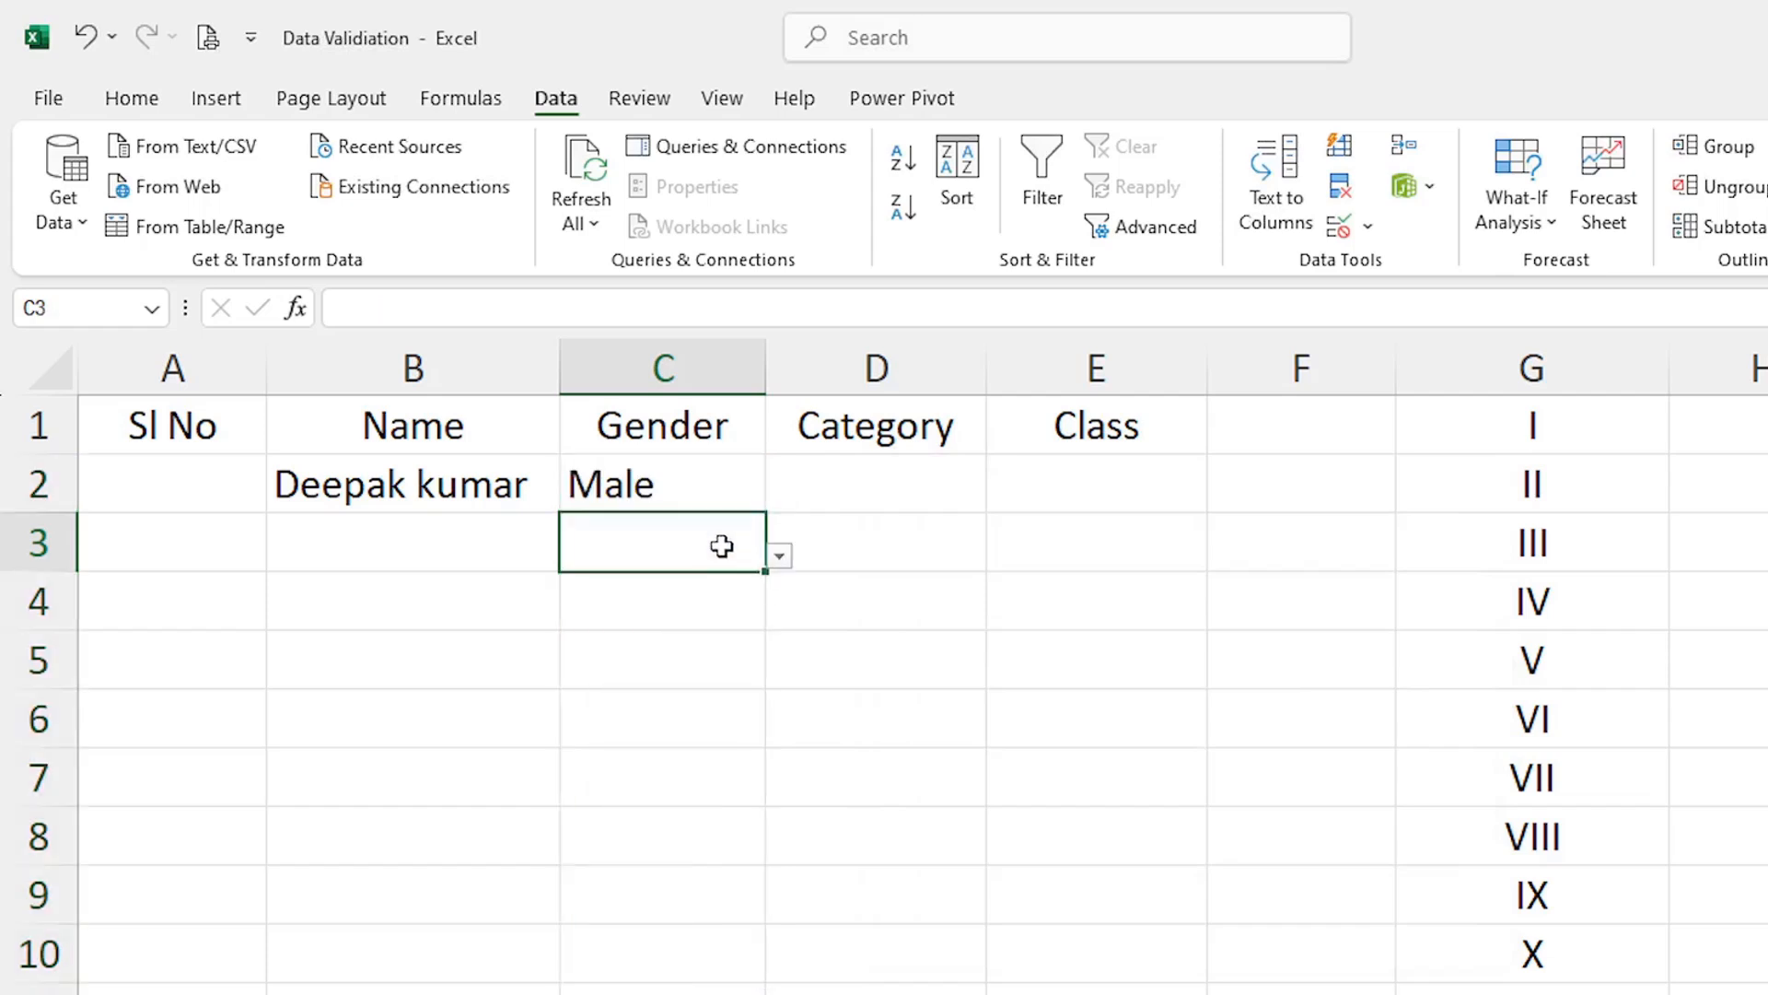
{"action": "left_click", "coordinate": [779, 555]}
{"action": "left_click", "coordinate": [659, 620]}
{"action": "left_click", "coordinate": [700, 734]}
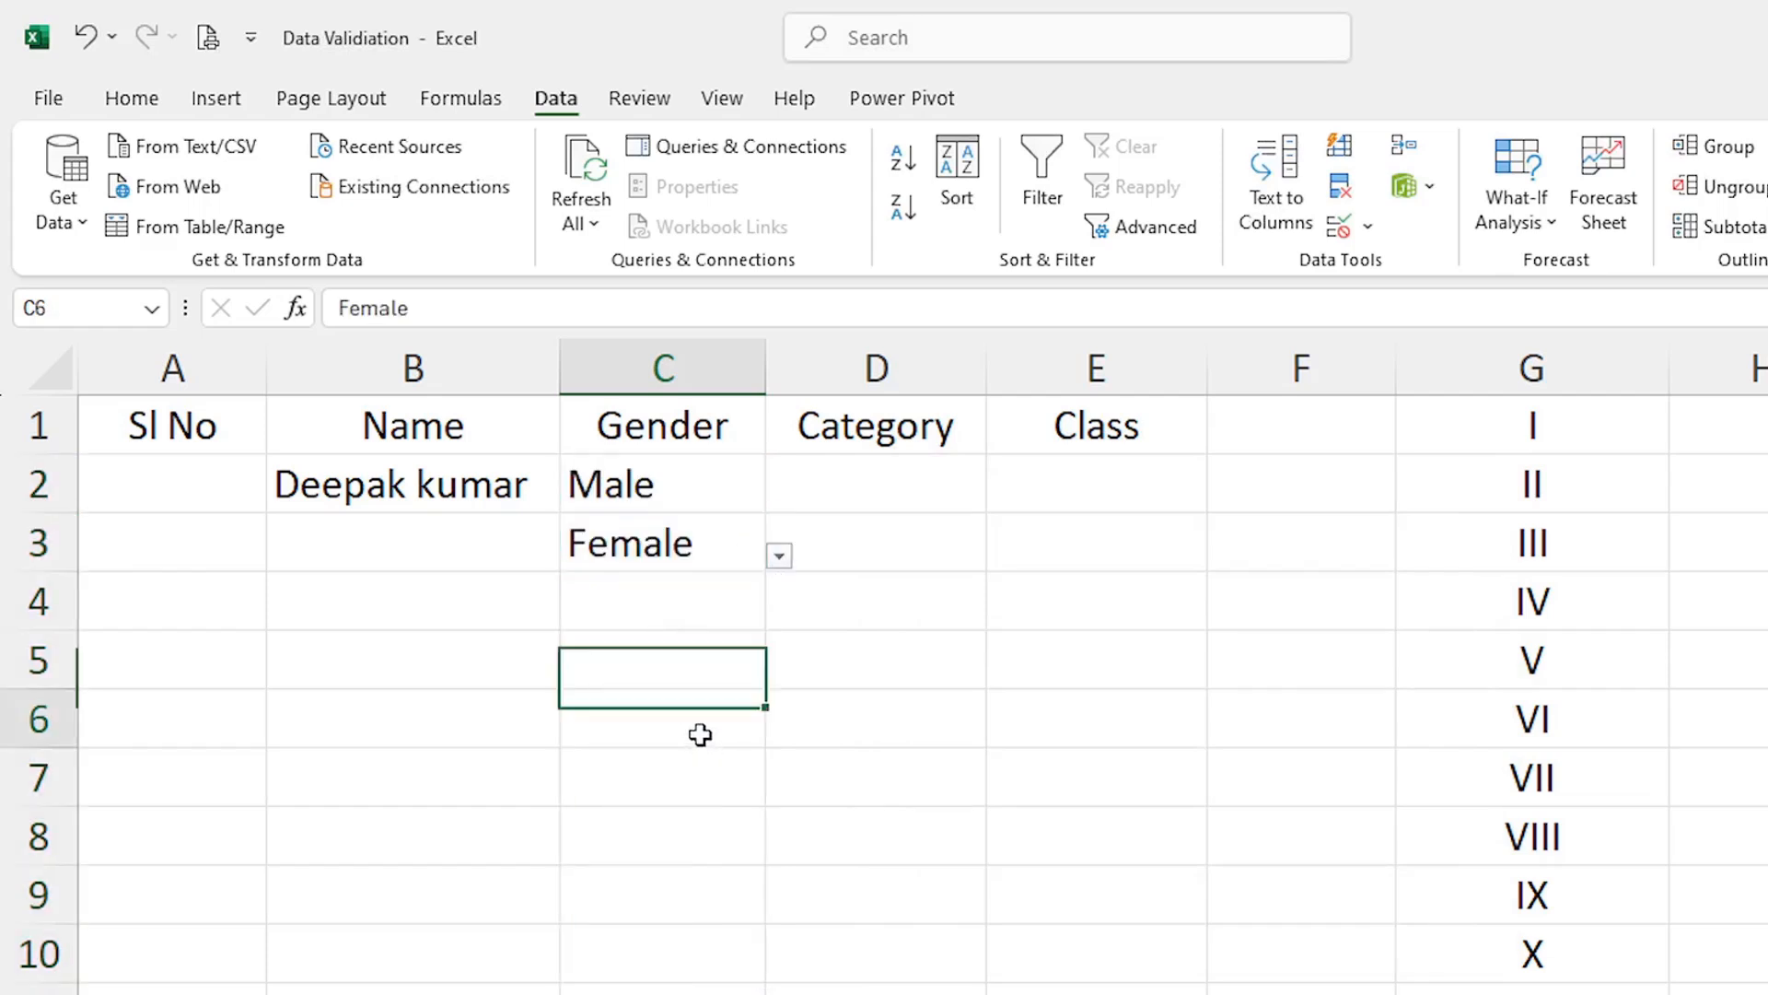
{"action": "left_click", "coordinate": [779, 733]}
{"action": "left_click", "coordinate": [652, 759]}
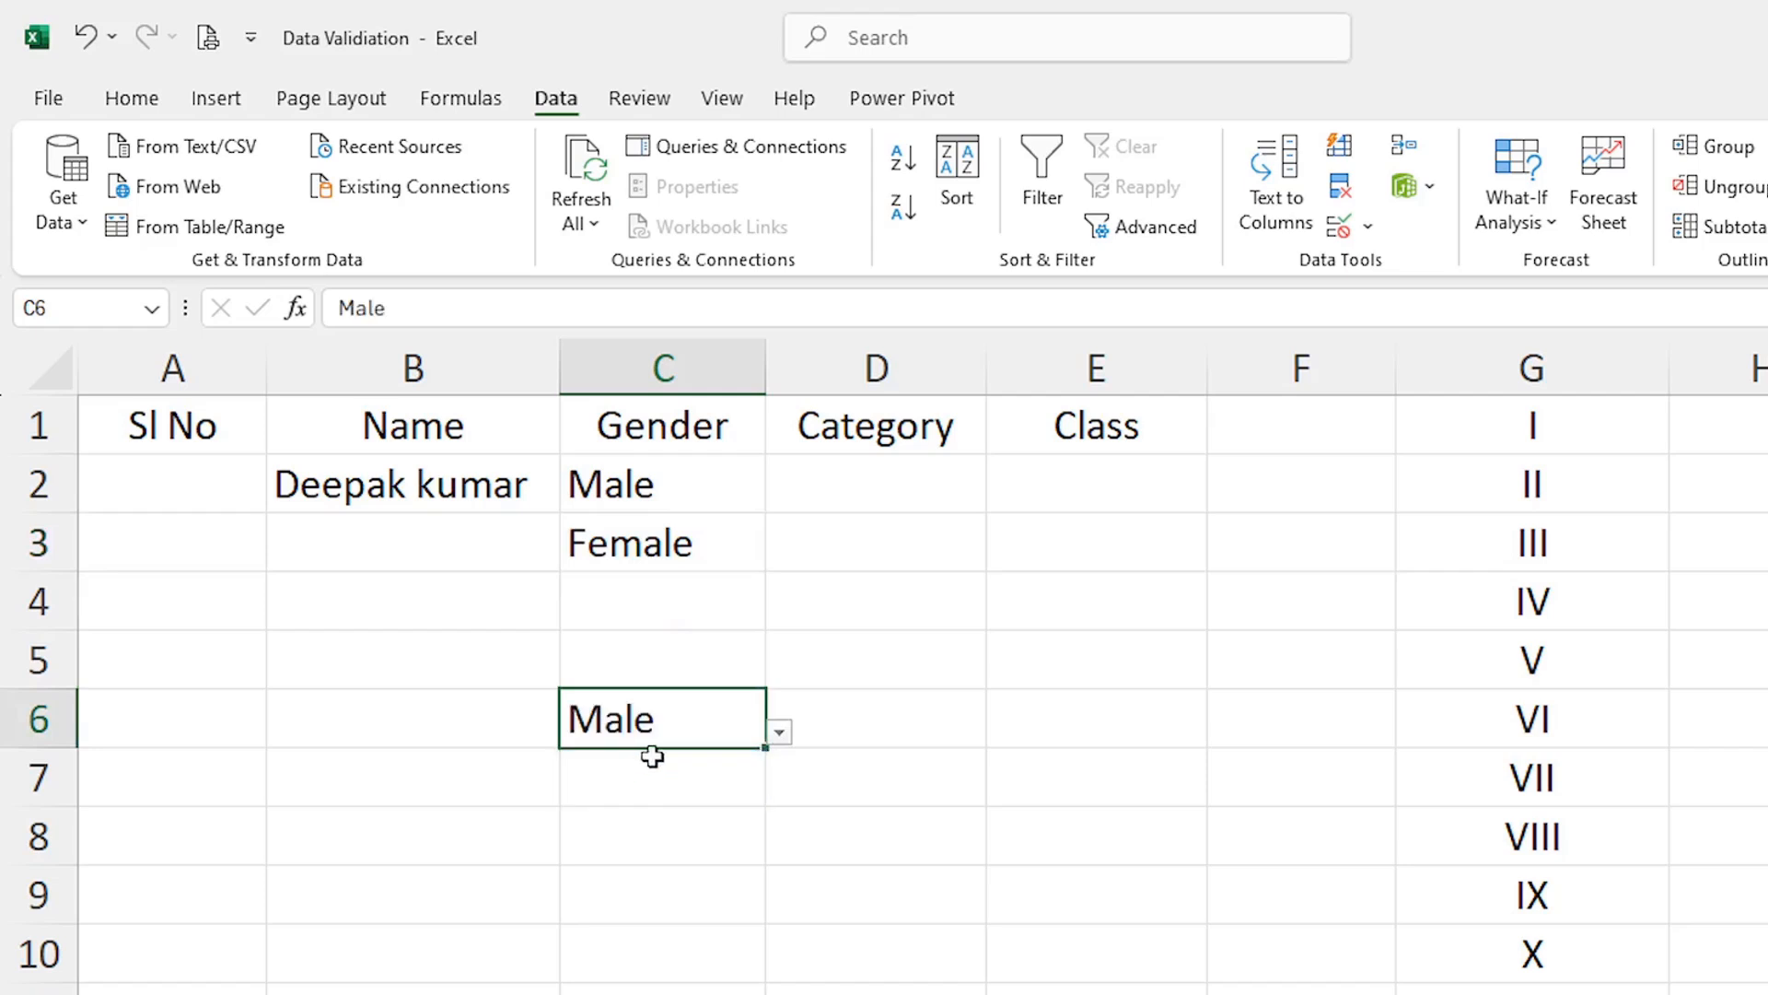
{"action": "left_click", "coordinate": [682, 810]}
{"action": "left_click_drag", "start_coordinate": [651, 482], "coordinate": [632, 945]}
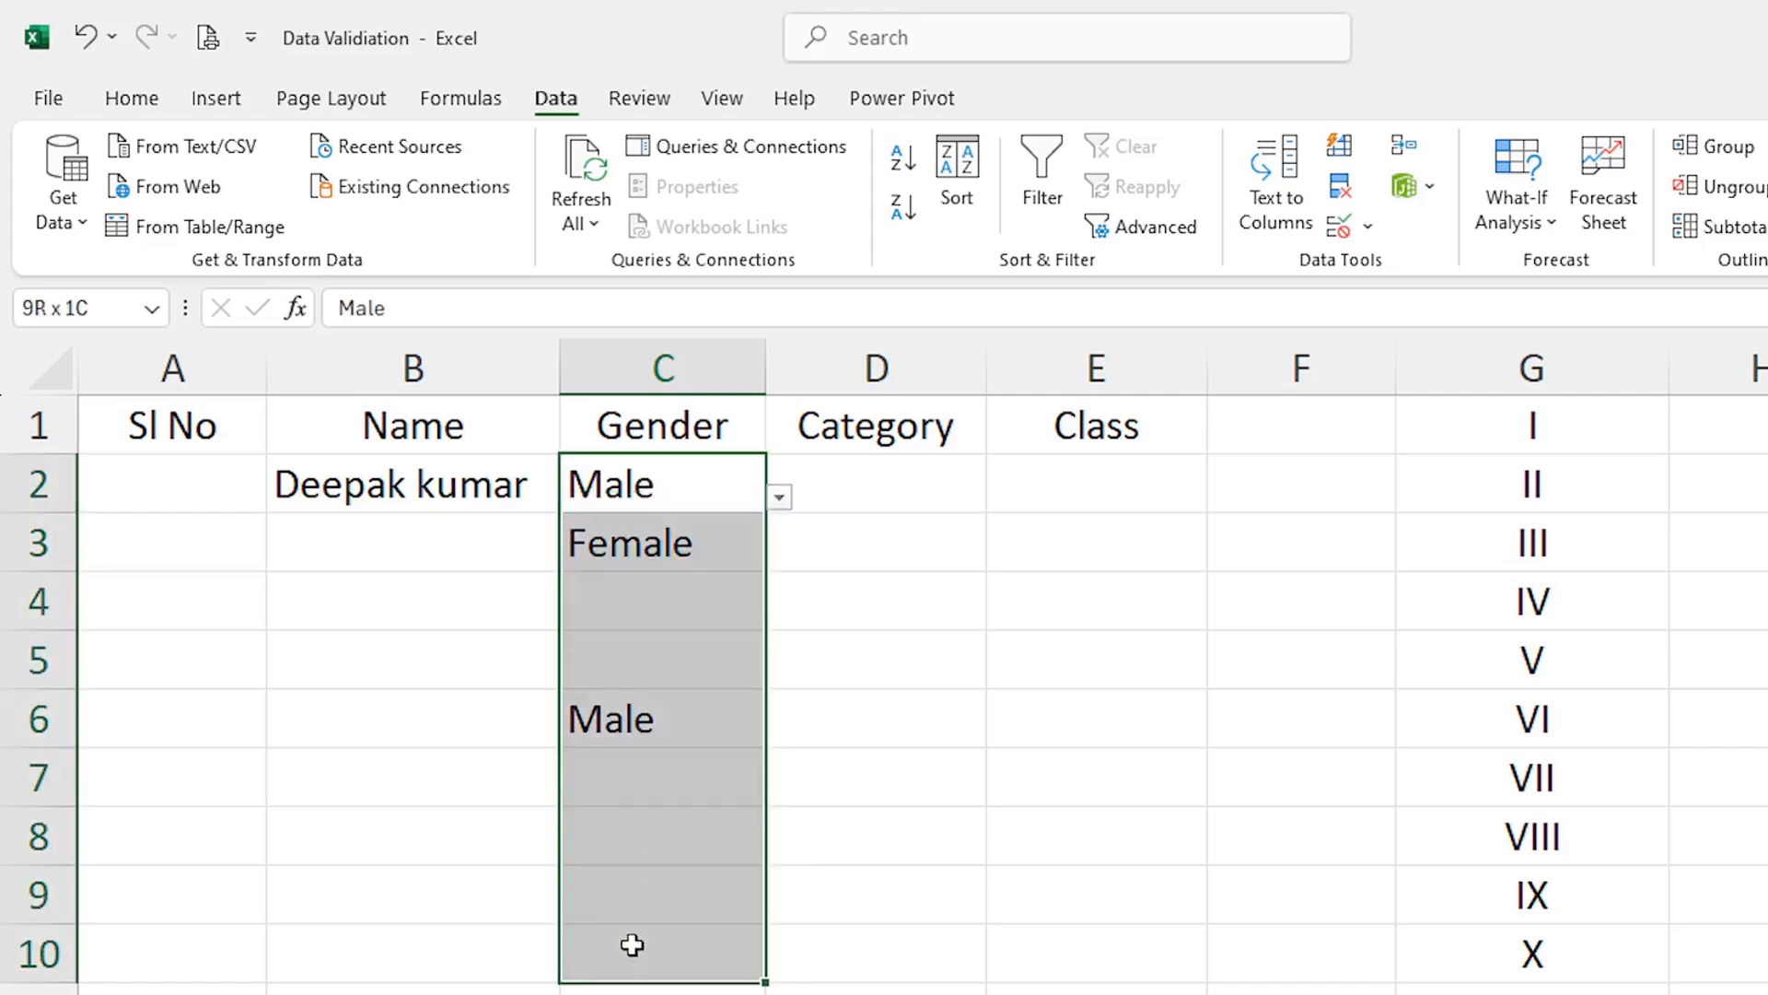
Pick Male for C4, Female for C5 and Female for C7 from the Gender dropdowns
{"action": "left_click", "coordinate": [684, 617]}
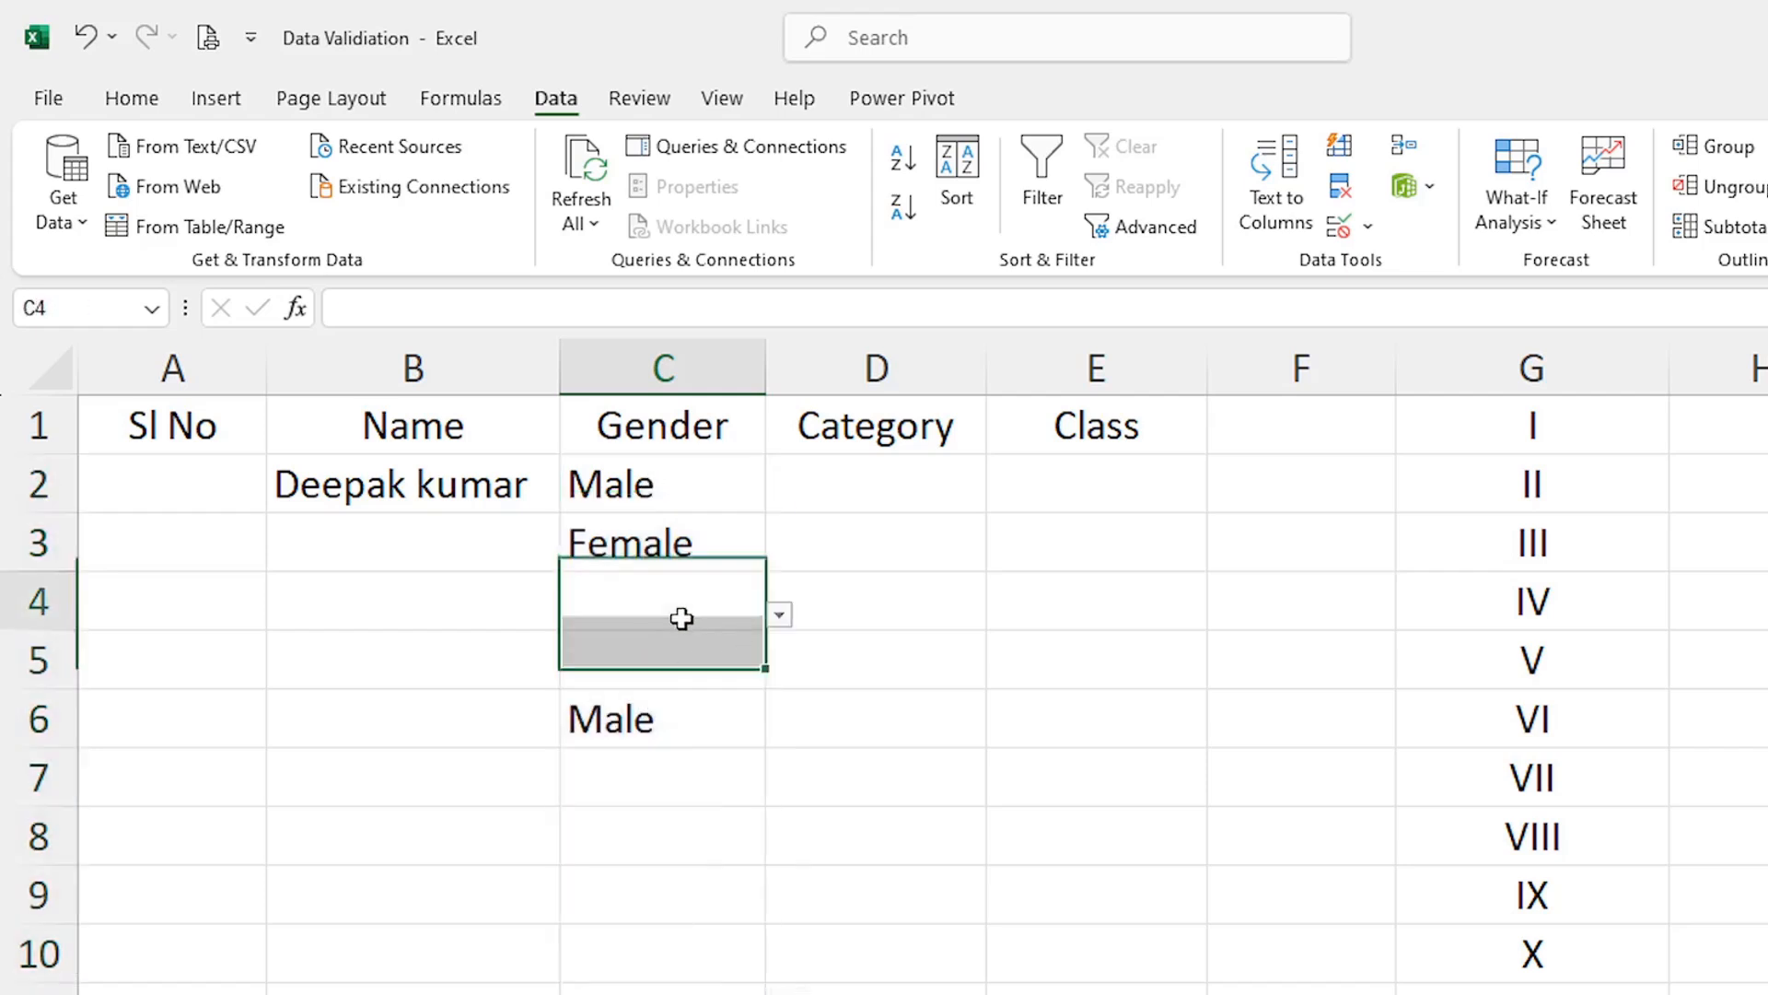
{"action": "left_click", "coordinate": [779, 615]}
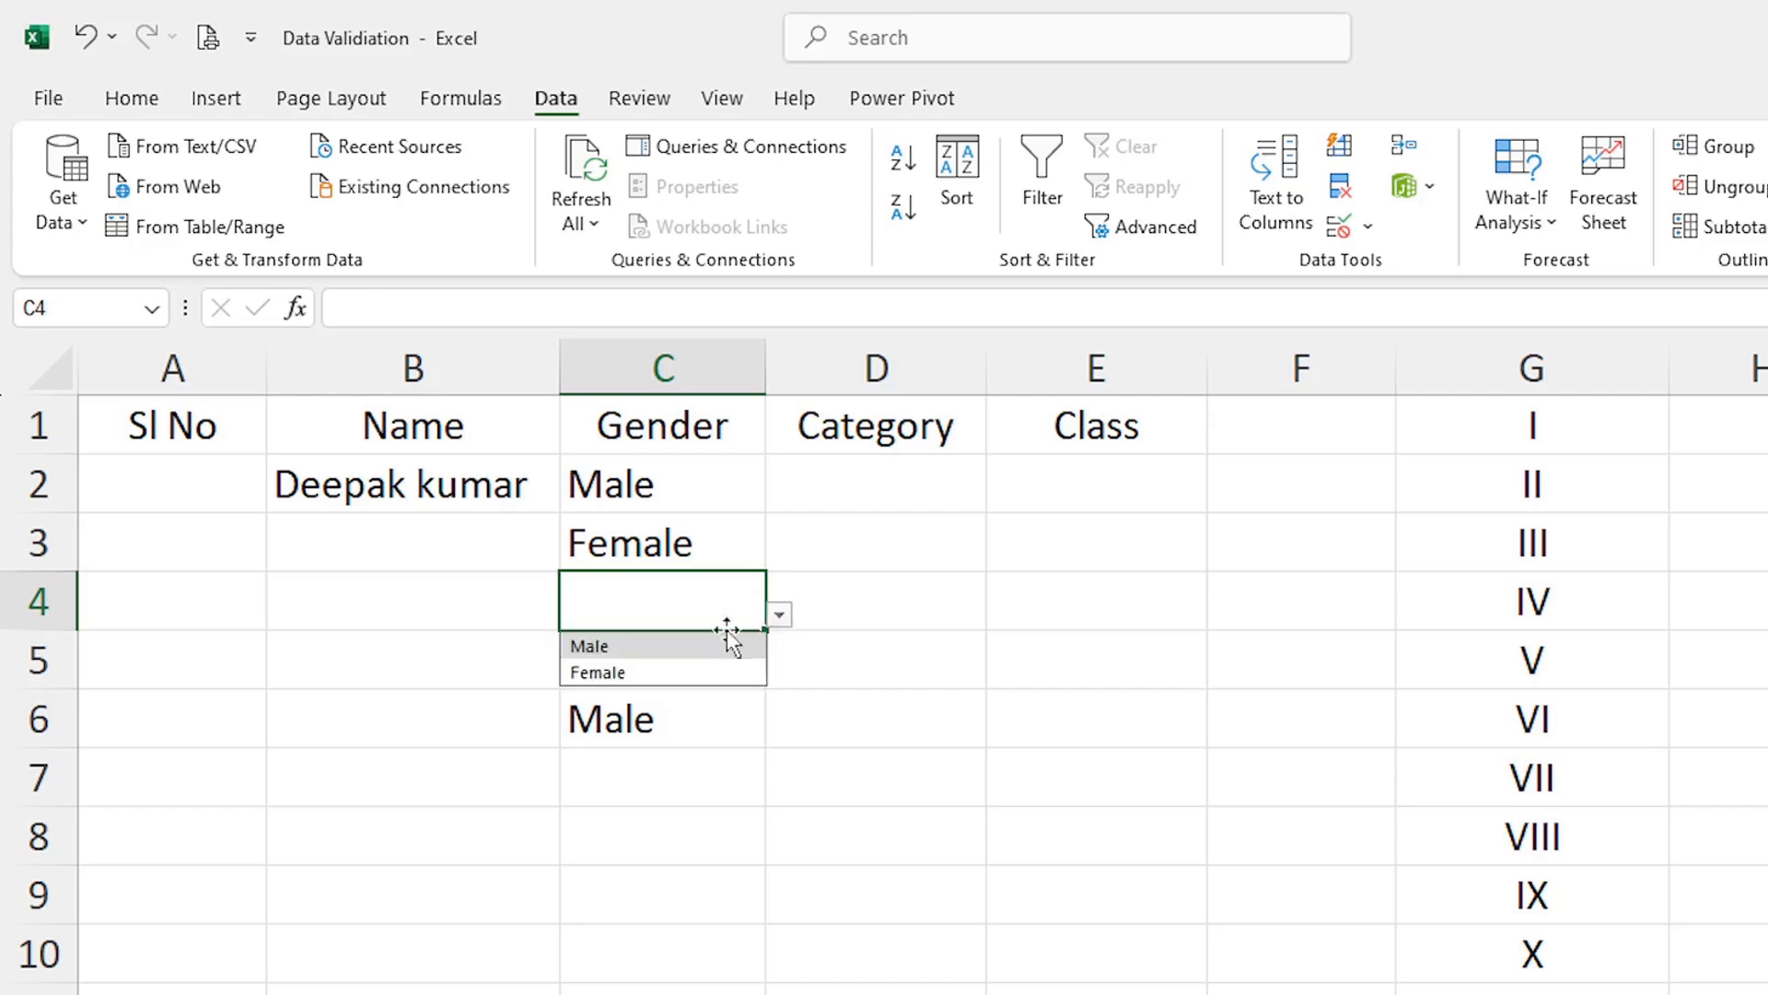
{"action": "left_click", "coordinate": [609, 654]}
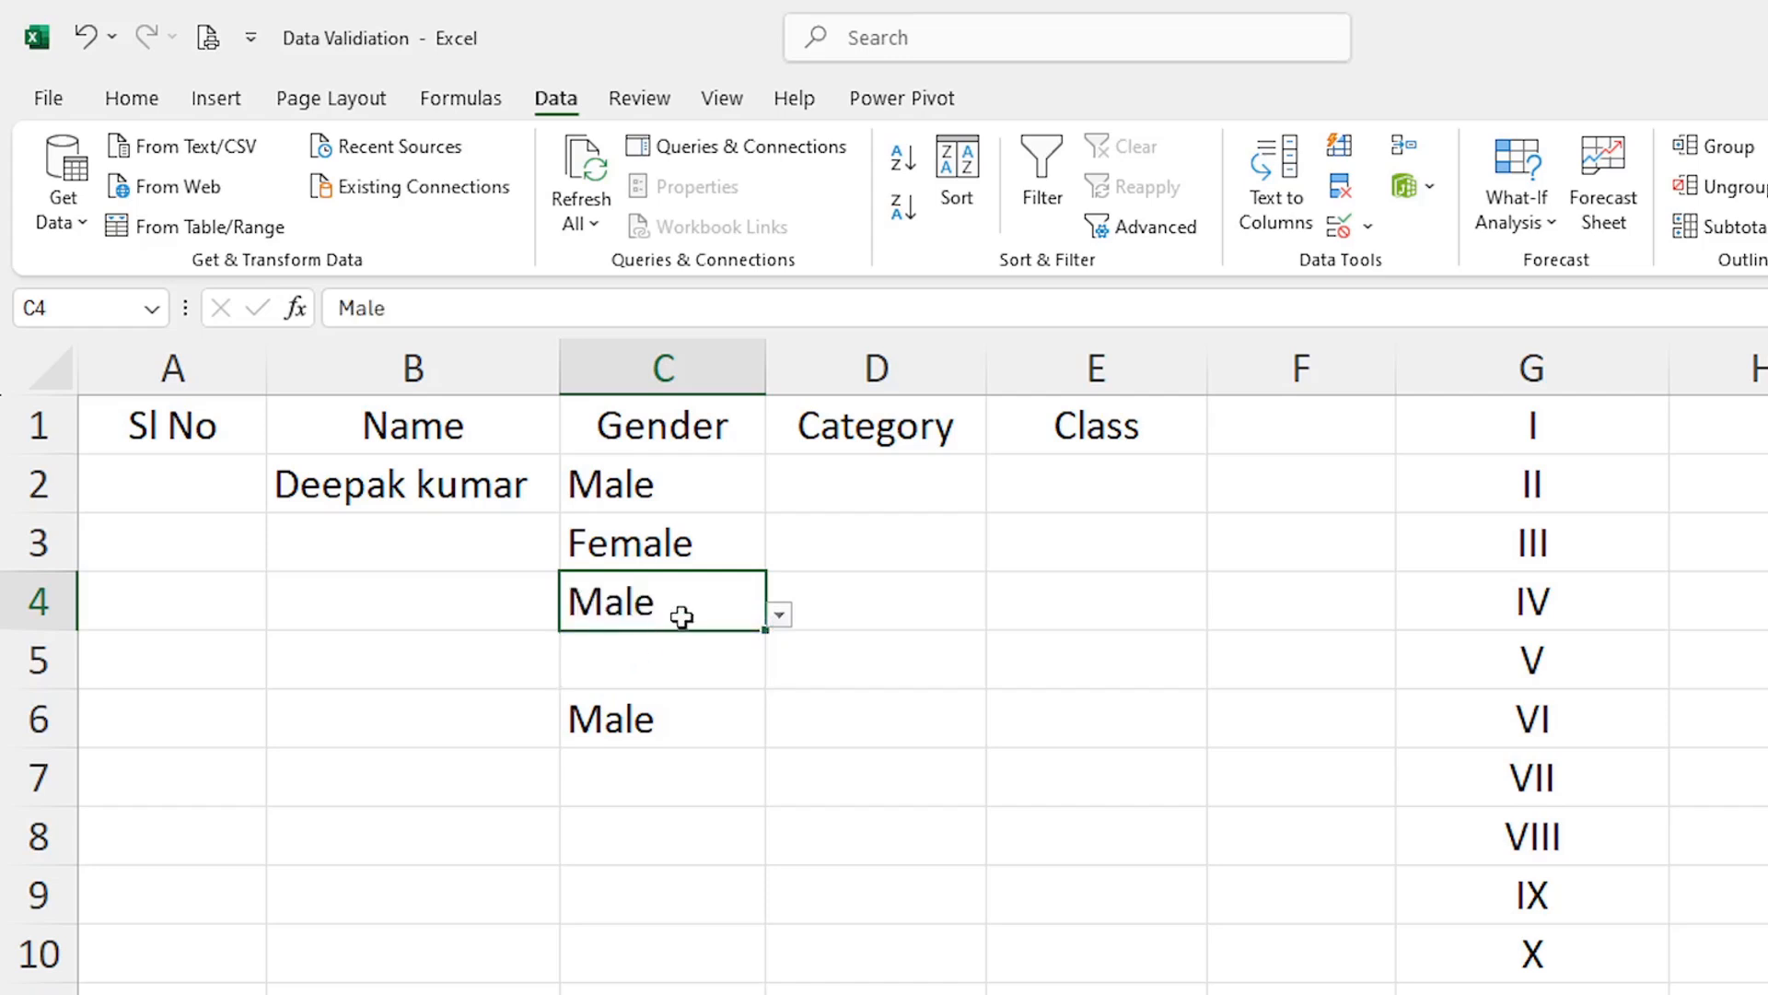
{"action": "left_click", "coordinate": [679, 667]}
{"action": "left_click", "coordinate": [779, 673]}
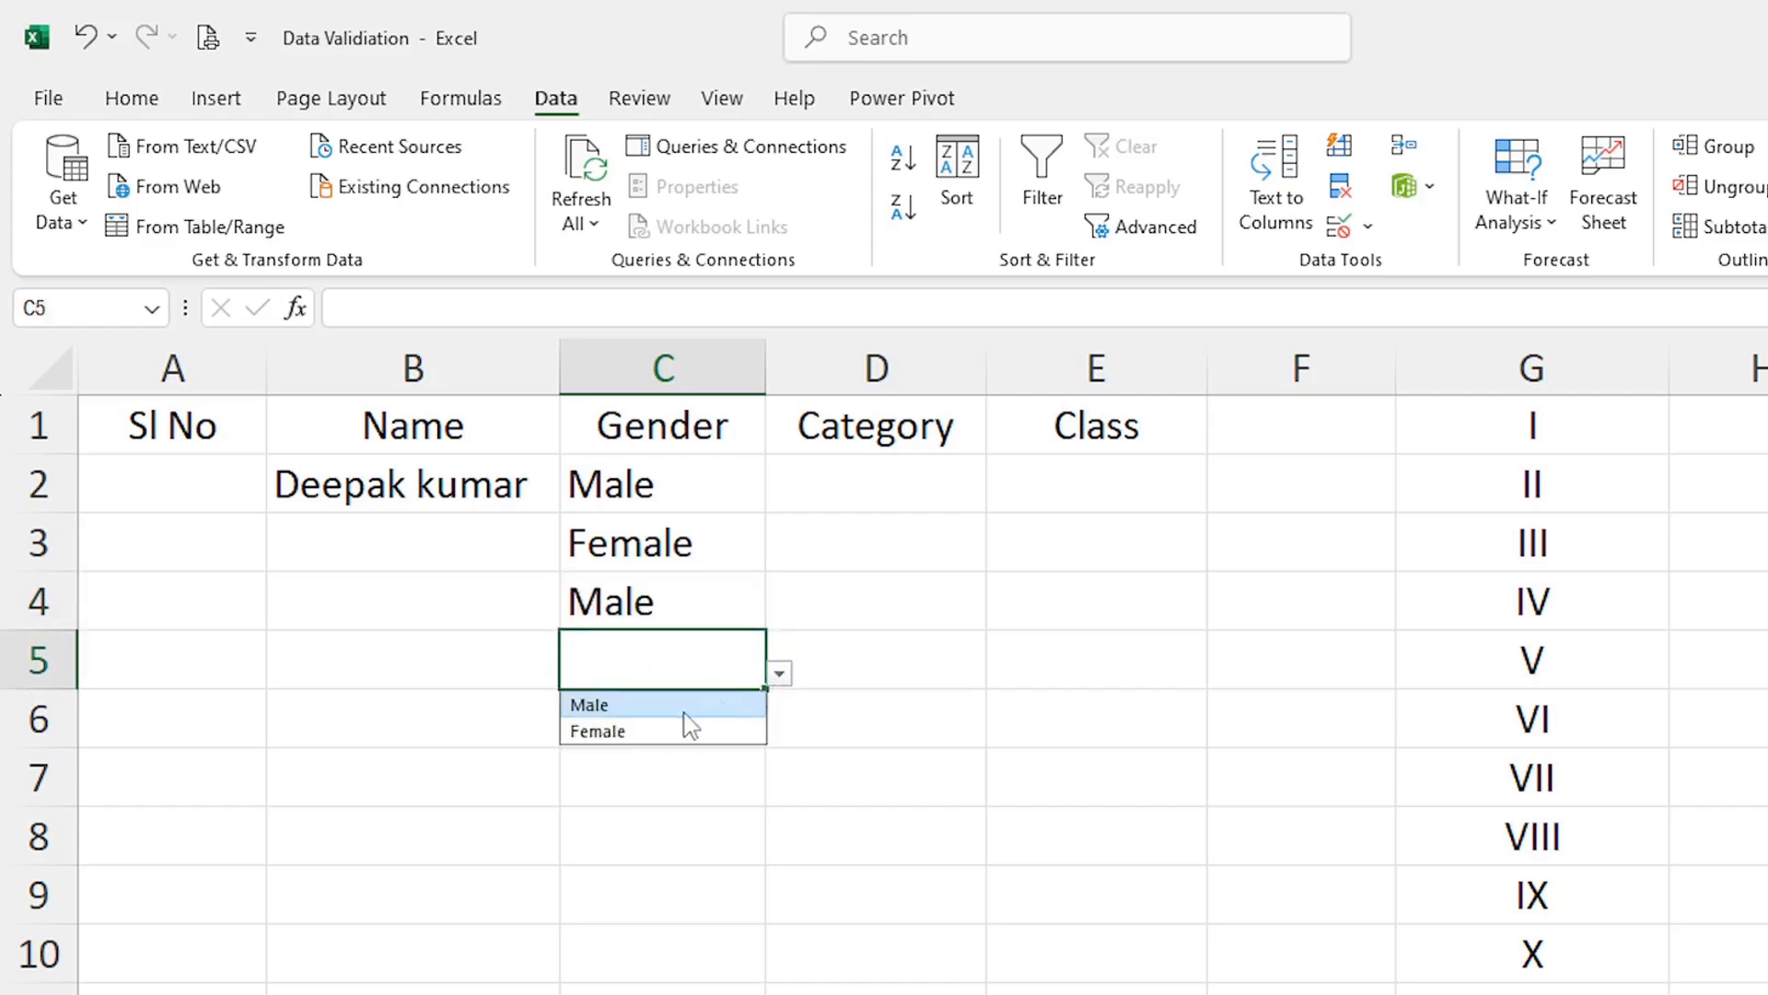
{"action": "left_click", "coordinate": [697, 734]}
{"action": "left_click", "coordinate": [693, 778]}
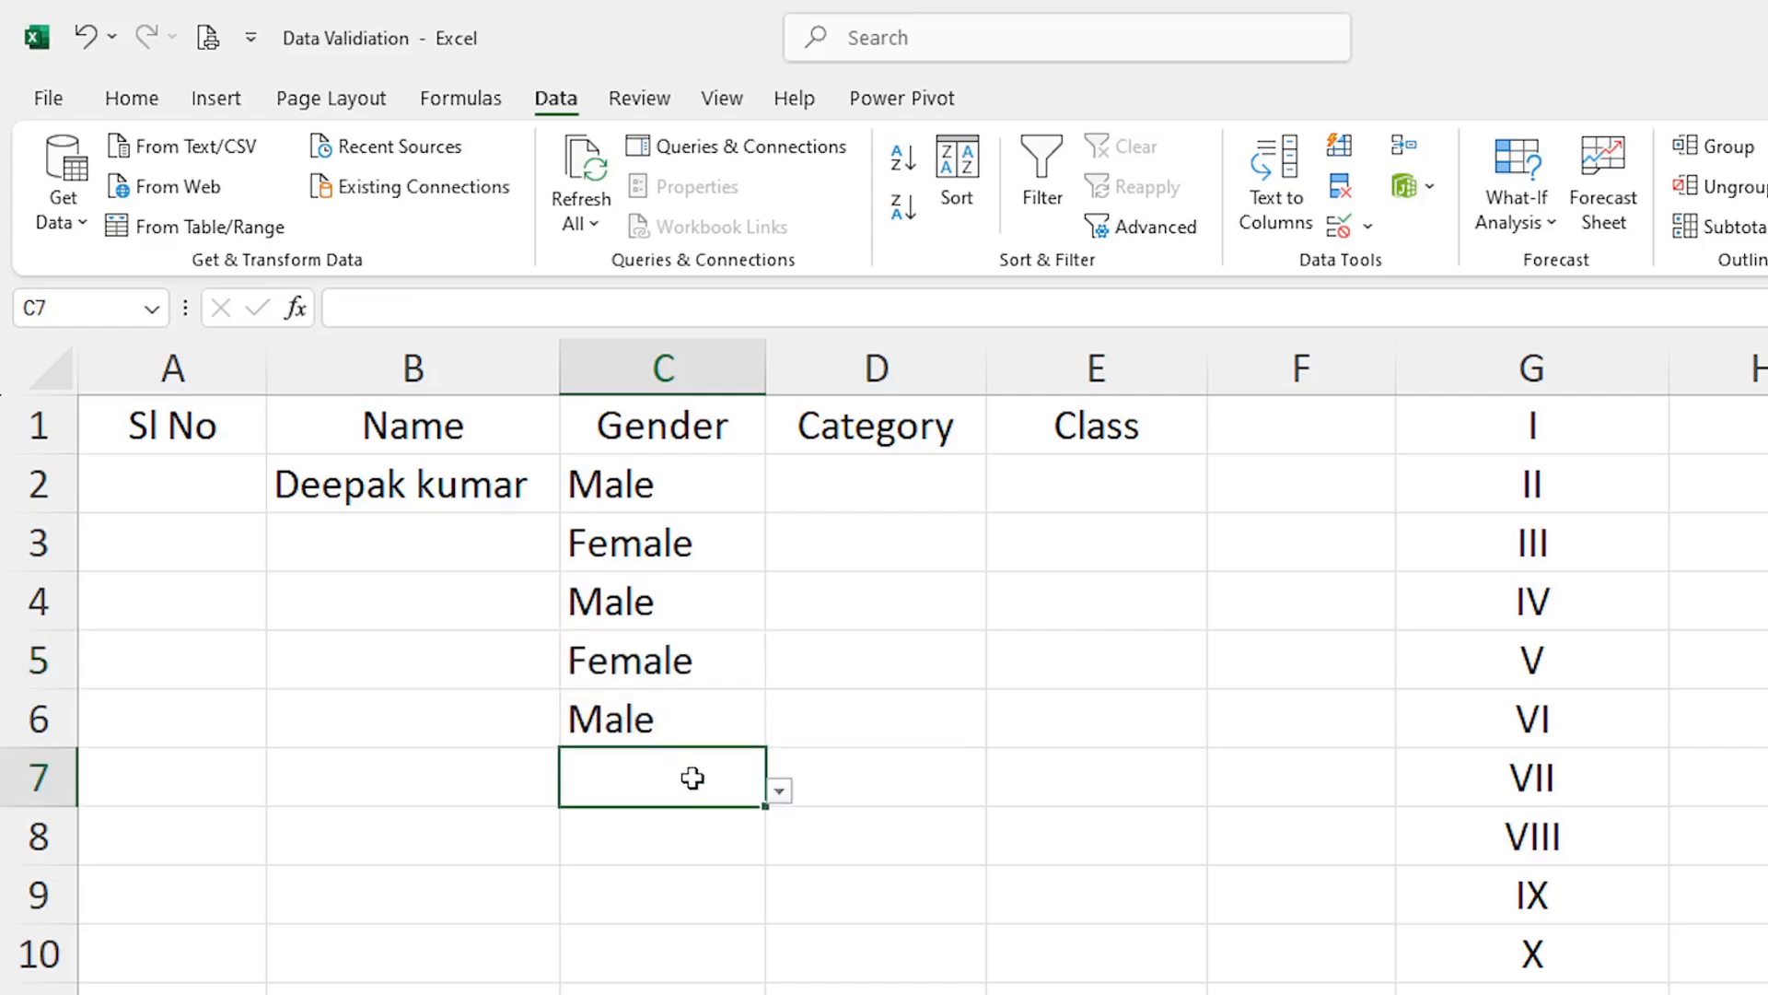
{"action": "left_click", "coordinate": [779, 792]}
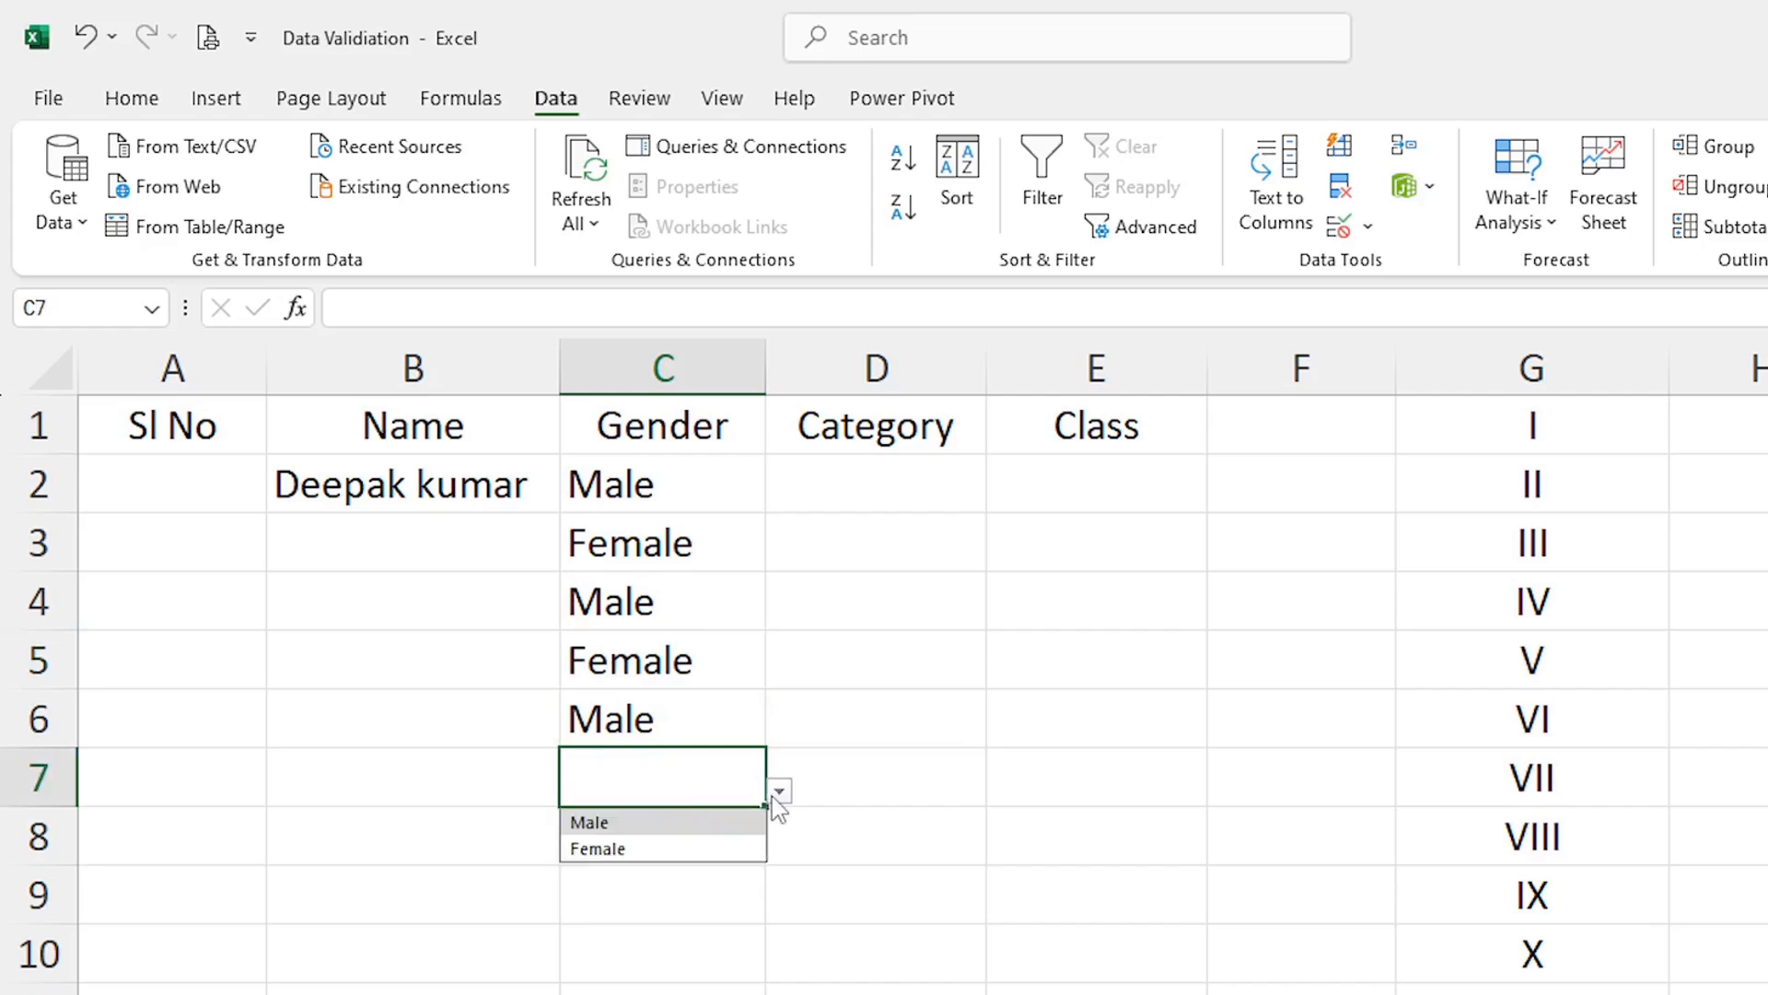
{"action": "left_click", "coordinate": [612, 848]}
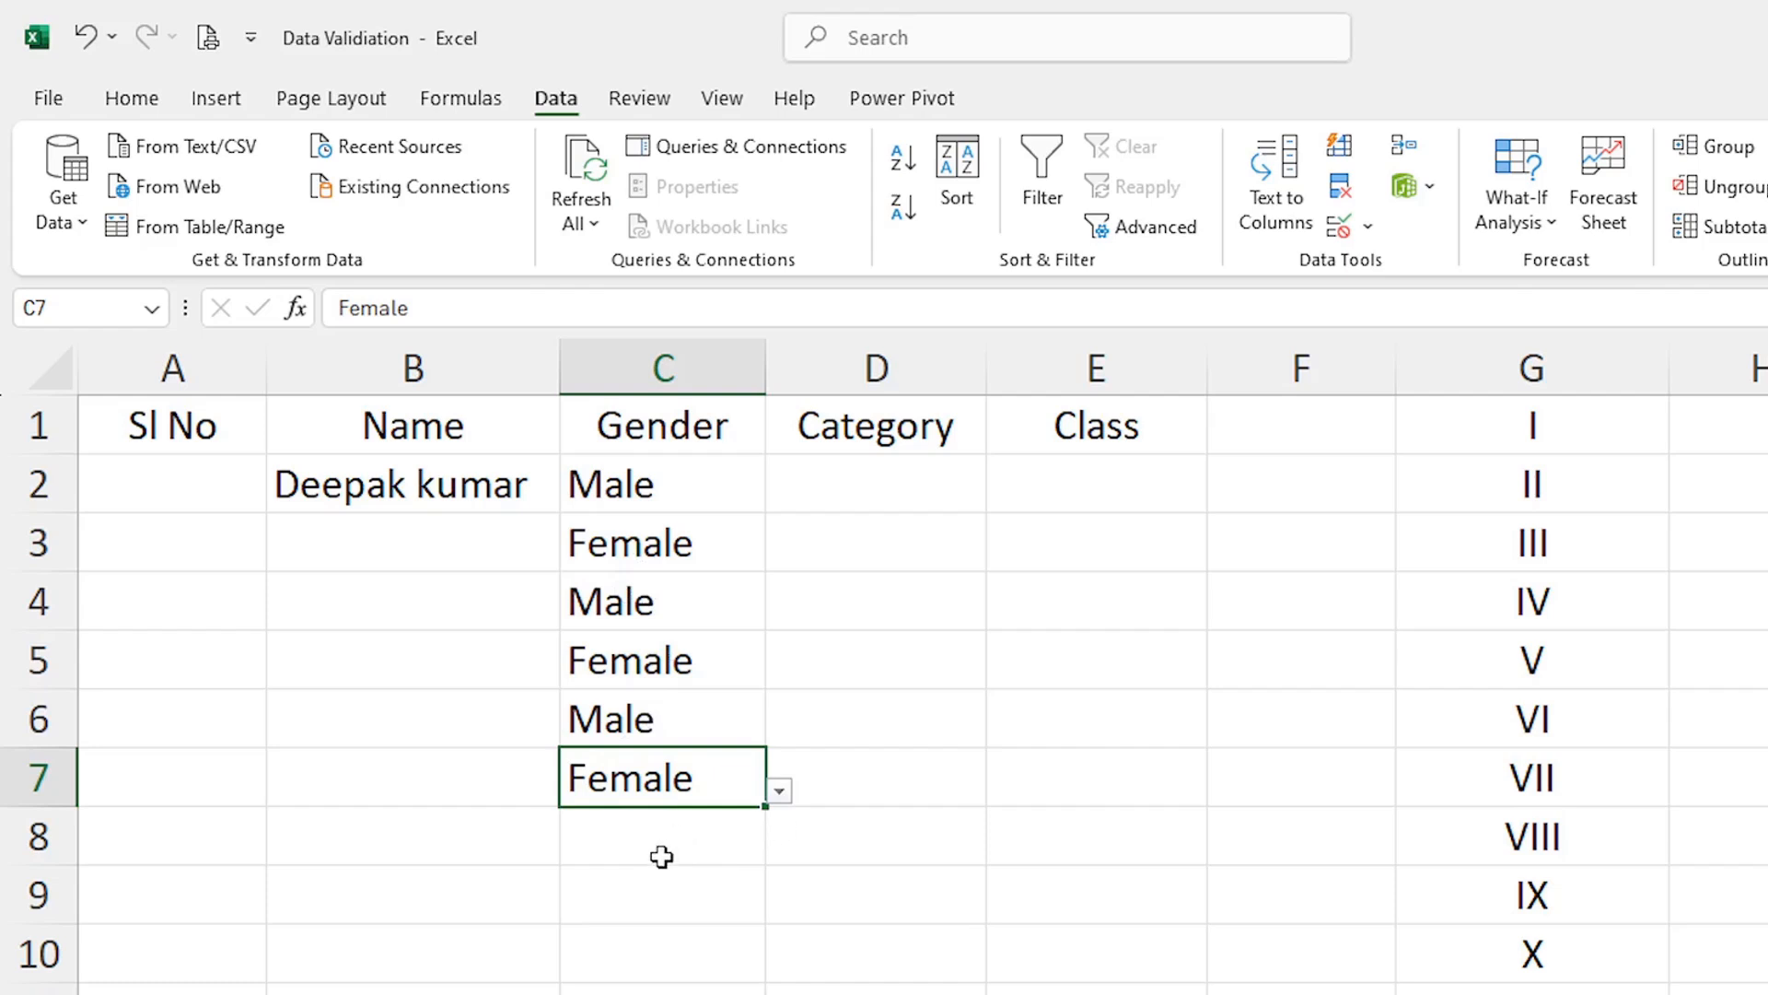
{"action": "left_click", "coordinate": [920, 888]}
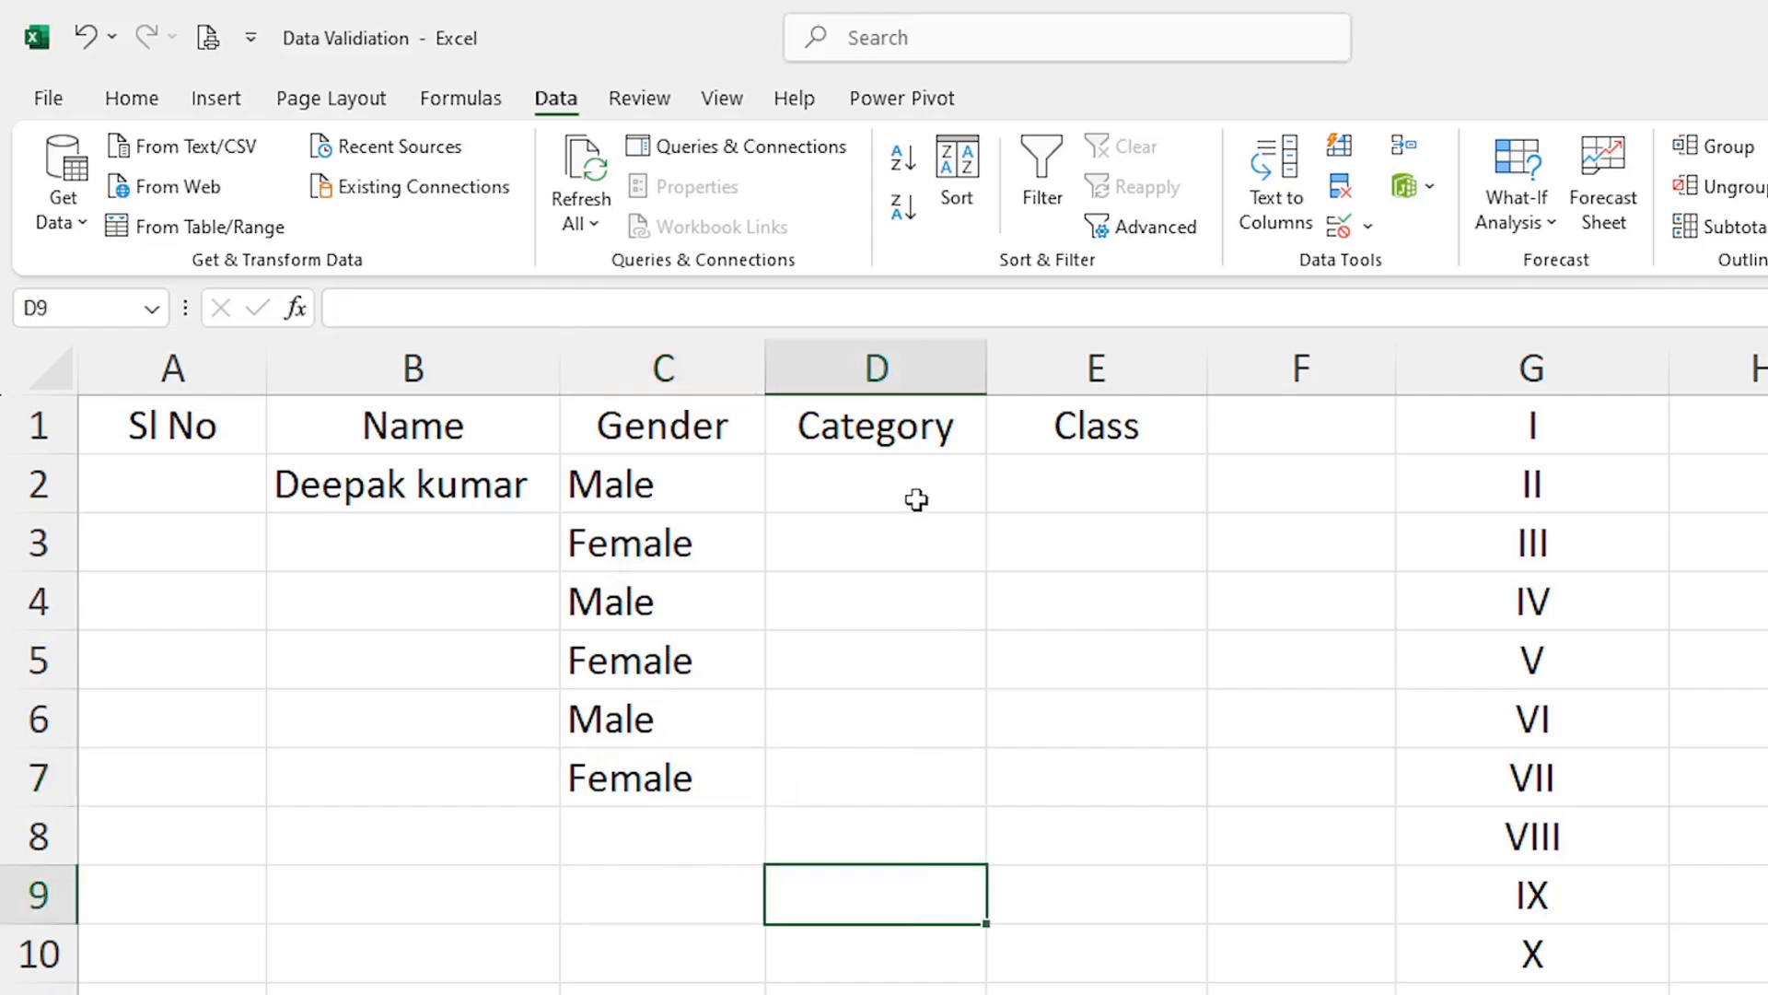
Give D2:D8 a List validation with the source 'Gental, SC, ST, OBC'
{"action": "left_click_drag", "start_coordinate": [899, 476], "coordinate": [882, 769]}
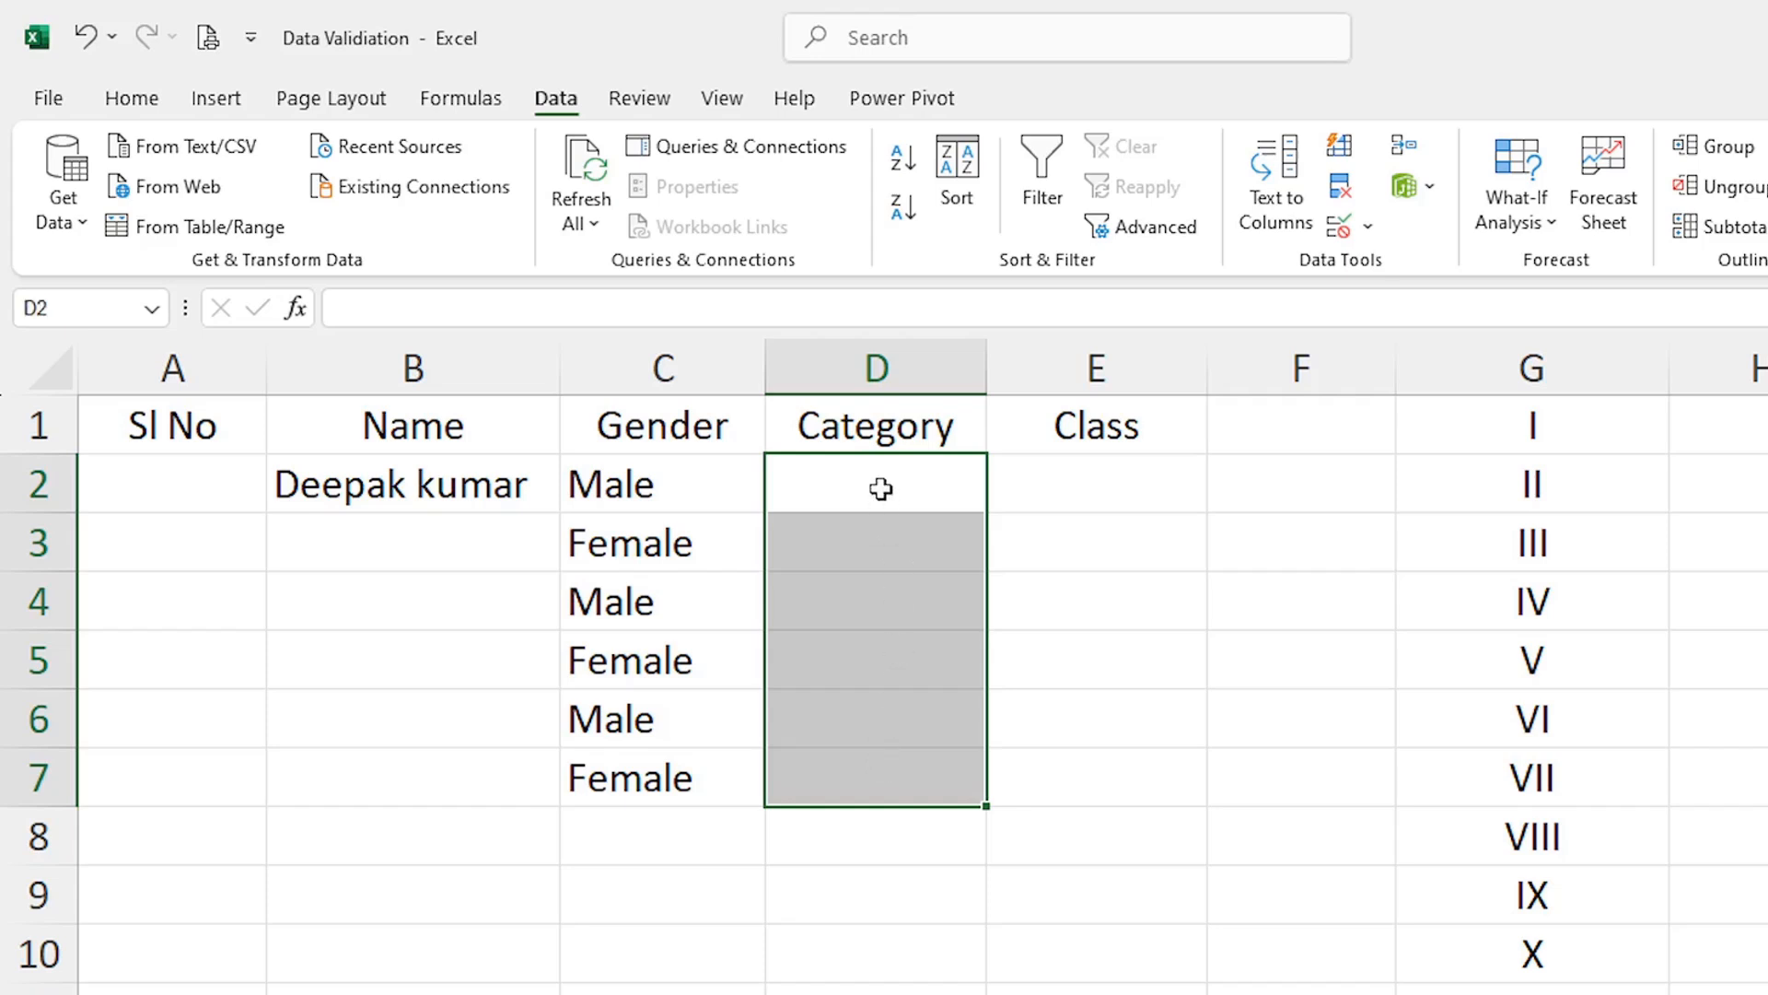
{"action": "left_click_drag", "start_coordinate": [882, 488], "coordinate": [877, 827]}
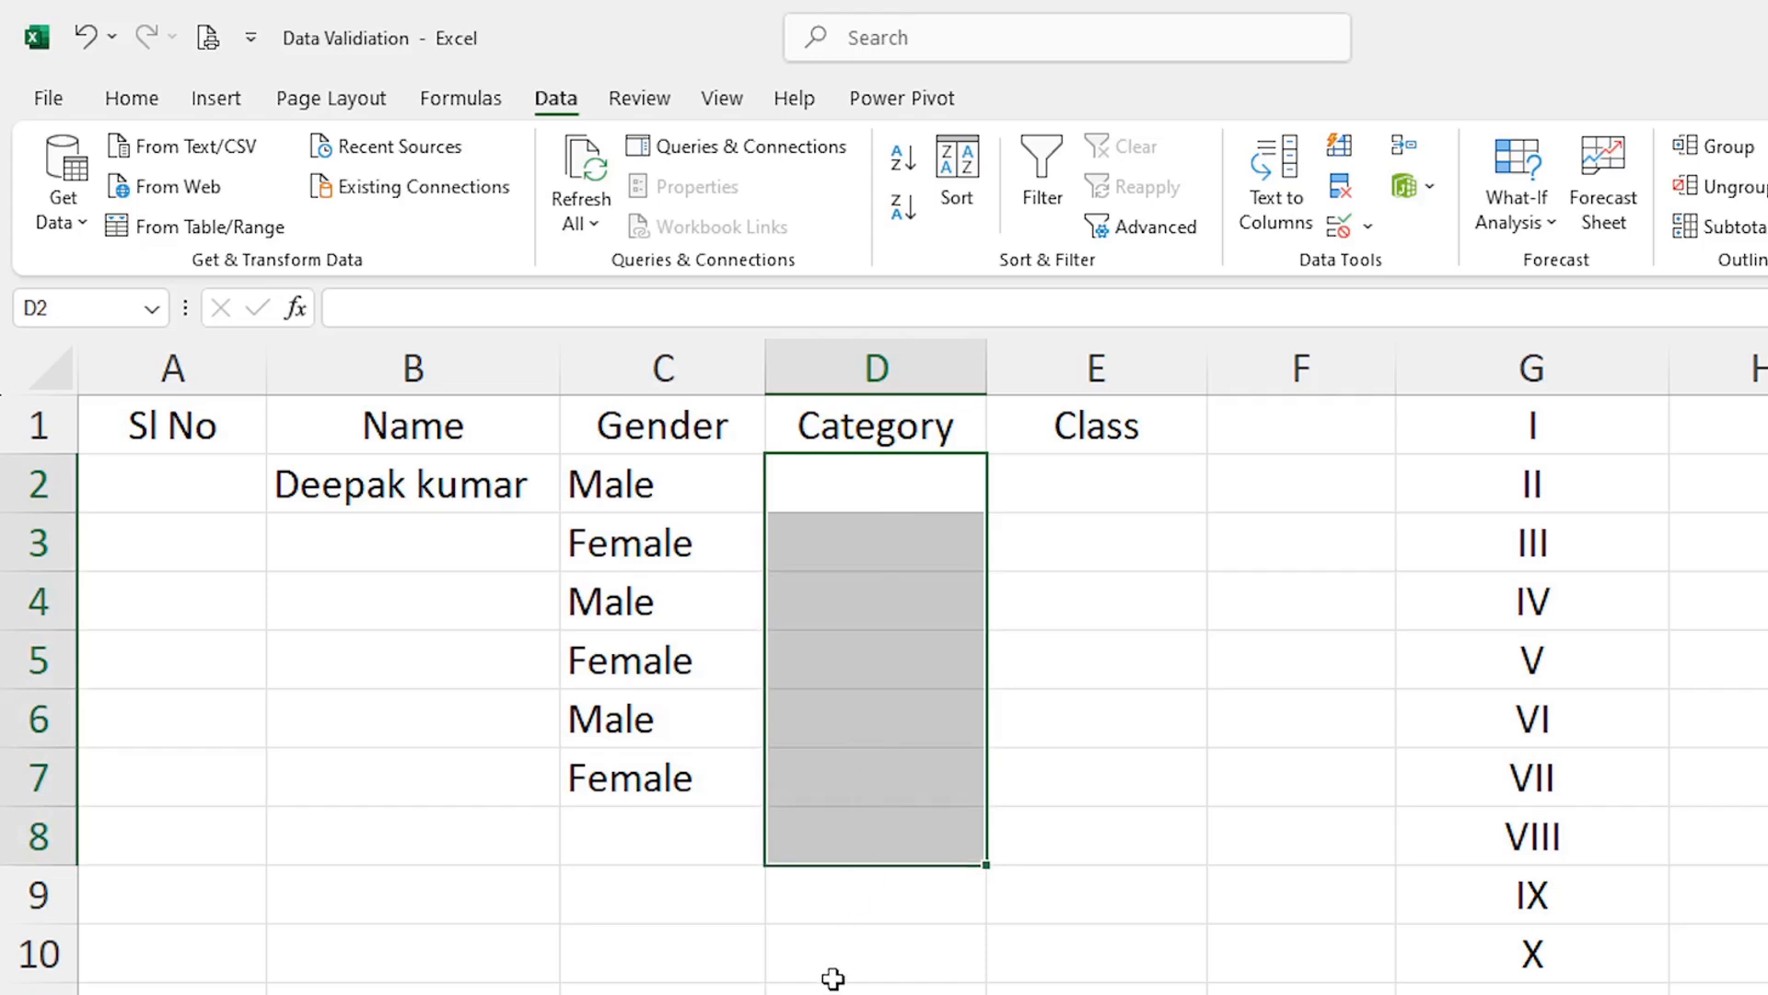
{"action": "left_click", "coordinate": [1369, 227]}
{"action": "left_click", "coordinate": [1405, 275]}
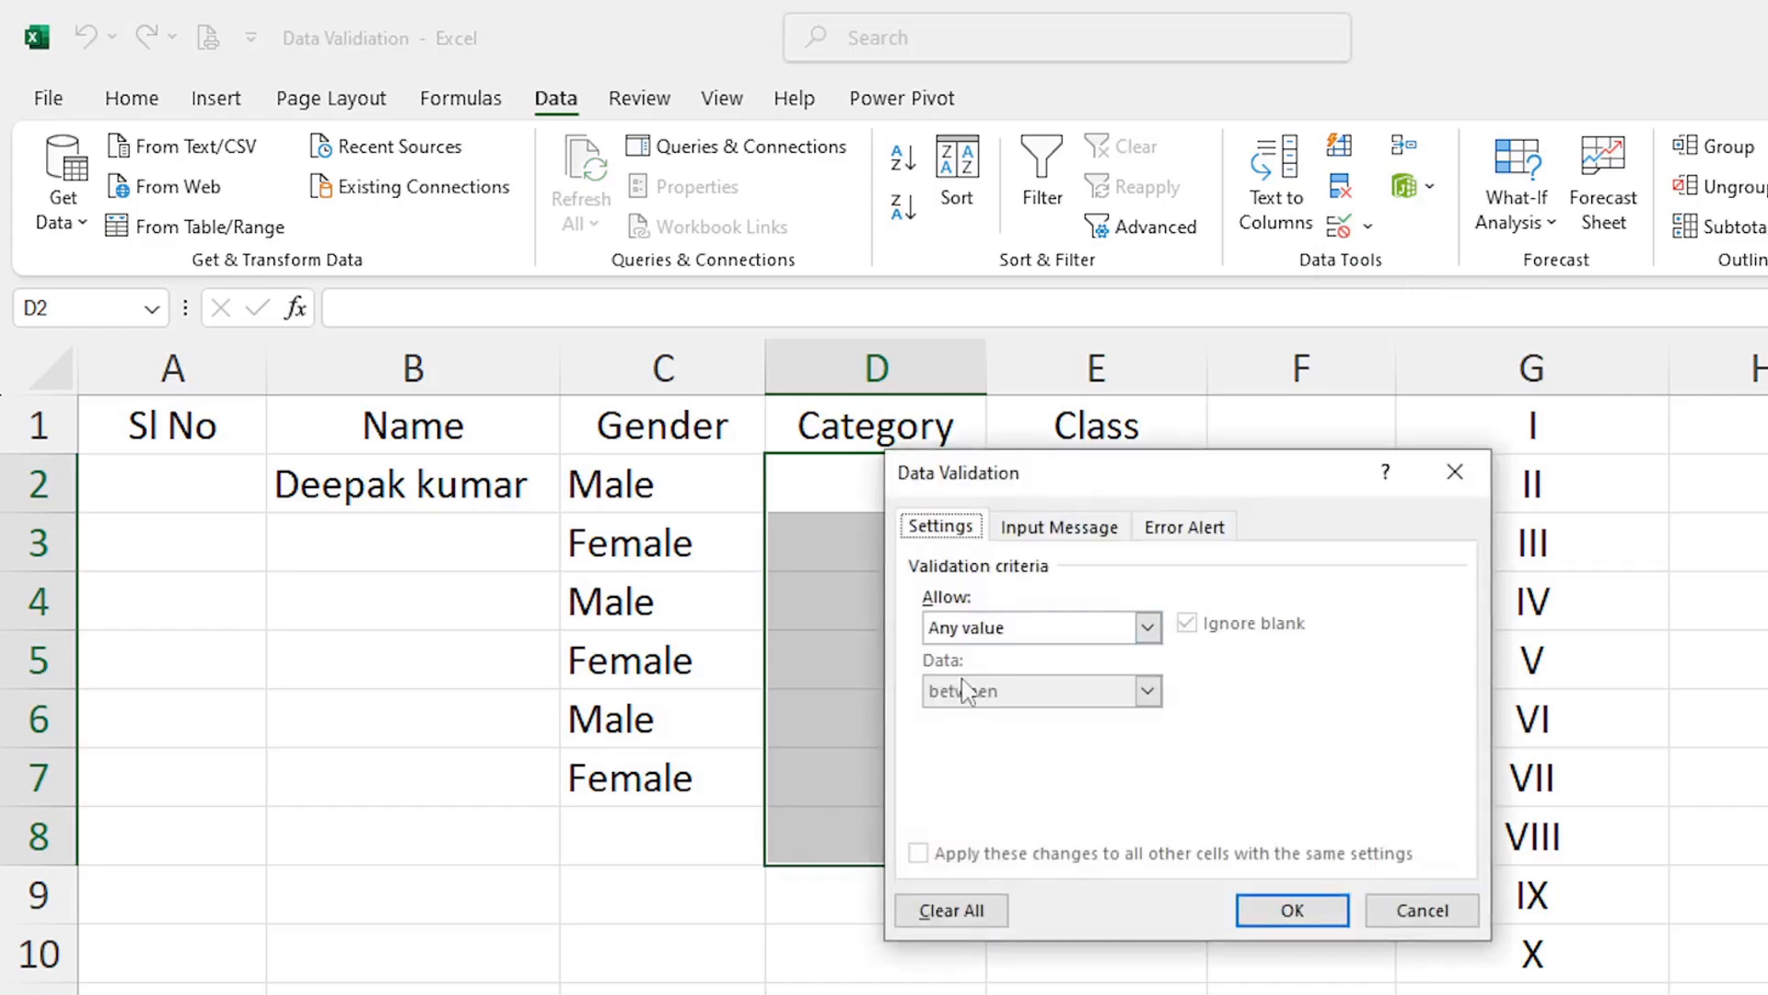
{"action": "left_click", "coordinate": [1147, 627]}
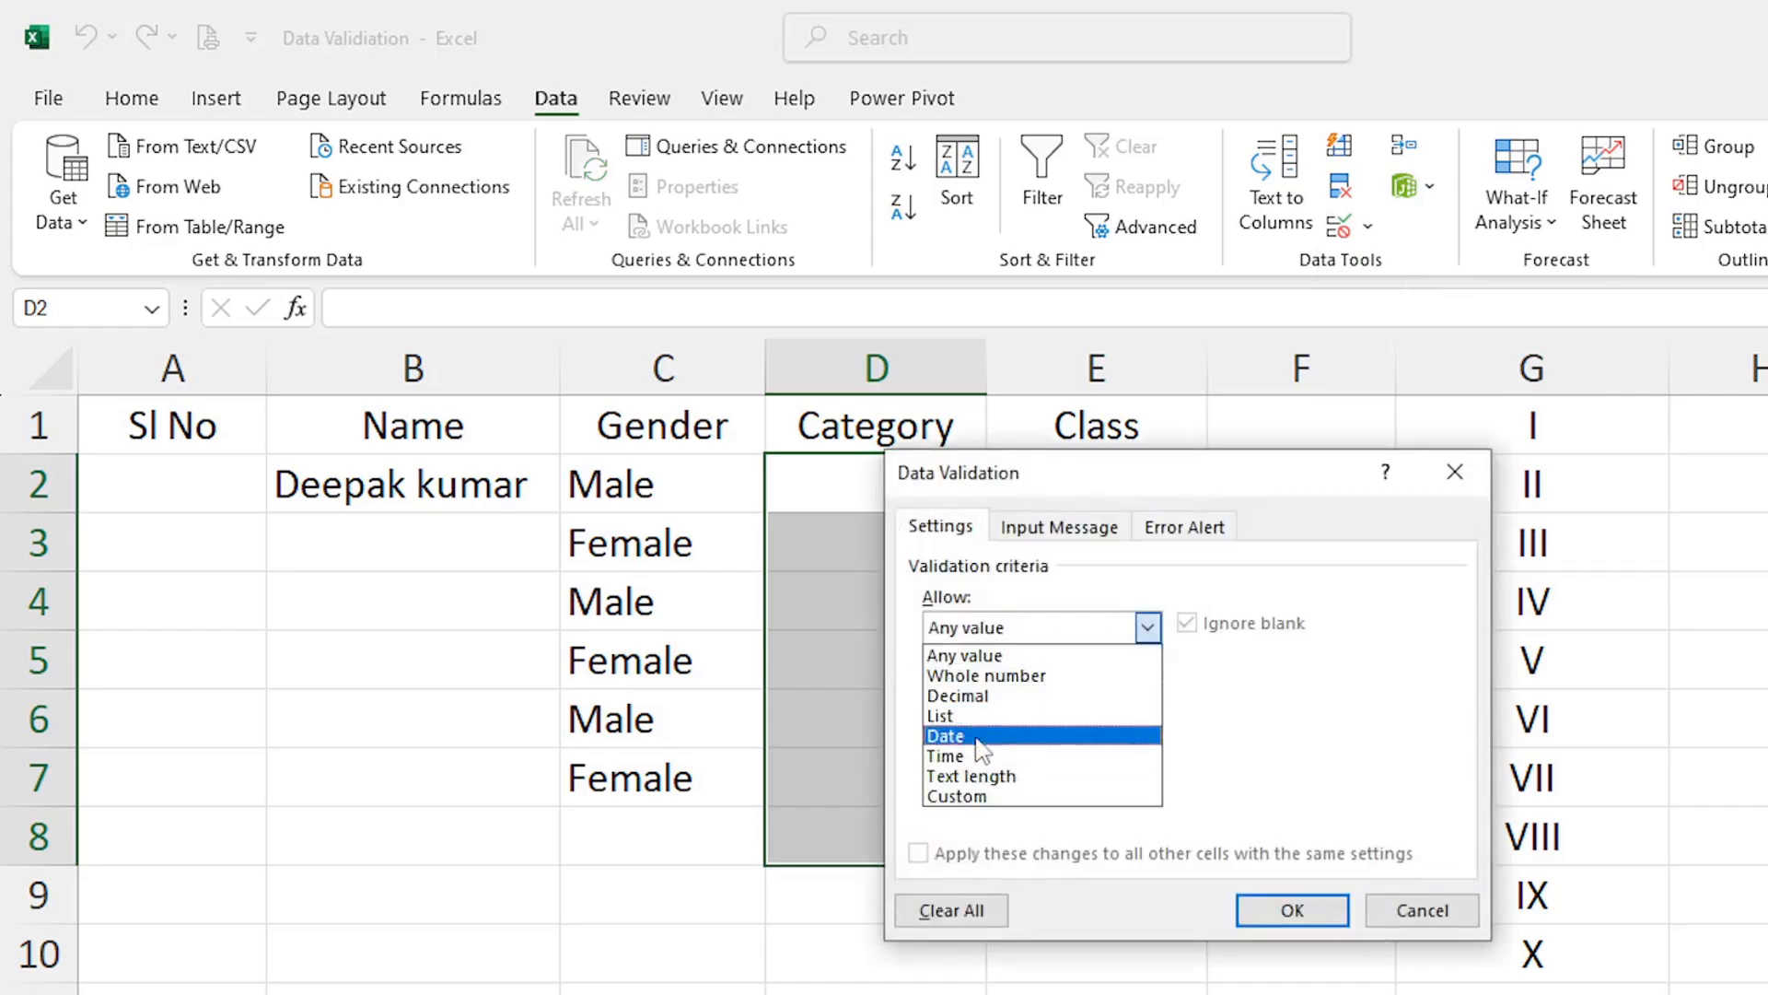
{"action": "left_click", "coordinate": [944, 716]}
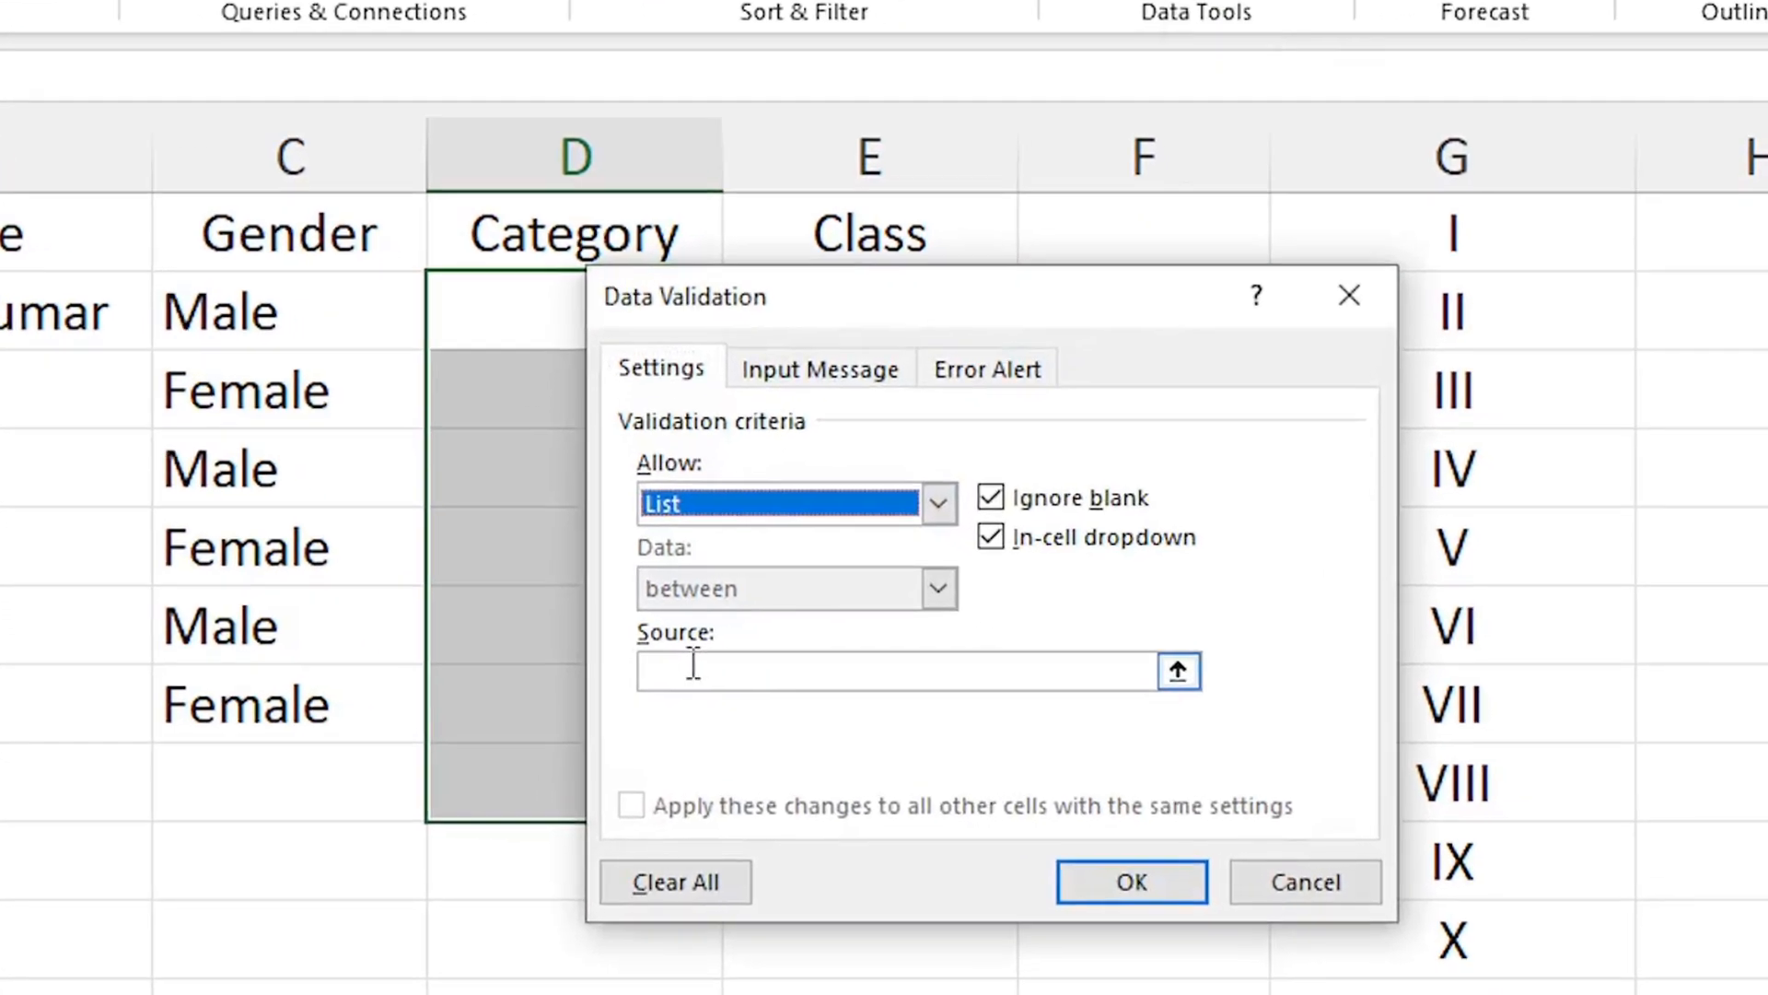
{"action": "left_click", "coordinate": [693, 665]}
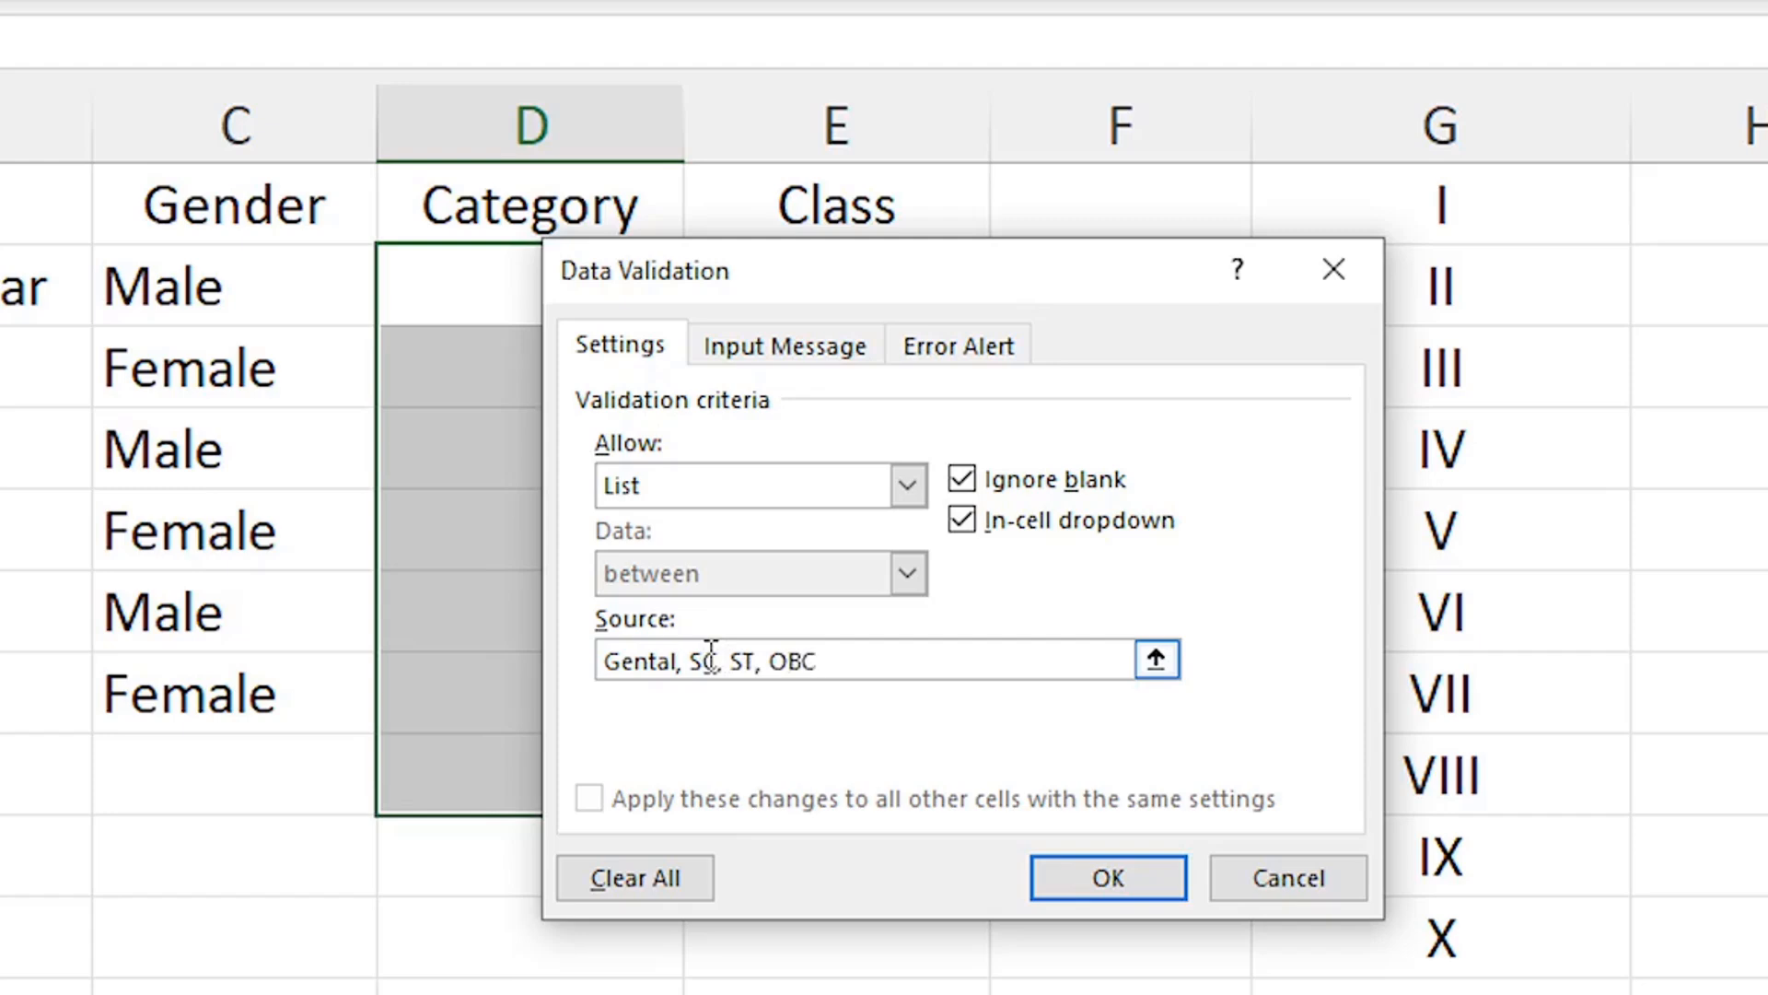
{"action": "left_click", "coordinate": [836, 663]}
{"action": "left_click", "coordinate": [1091, 889]}
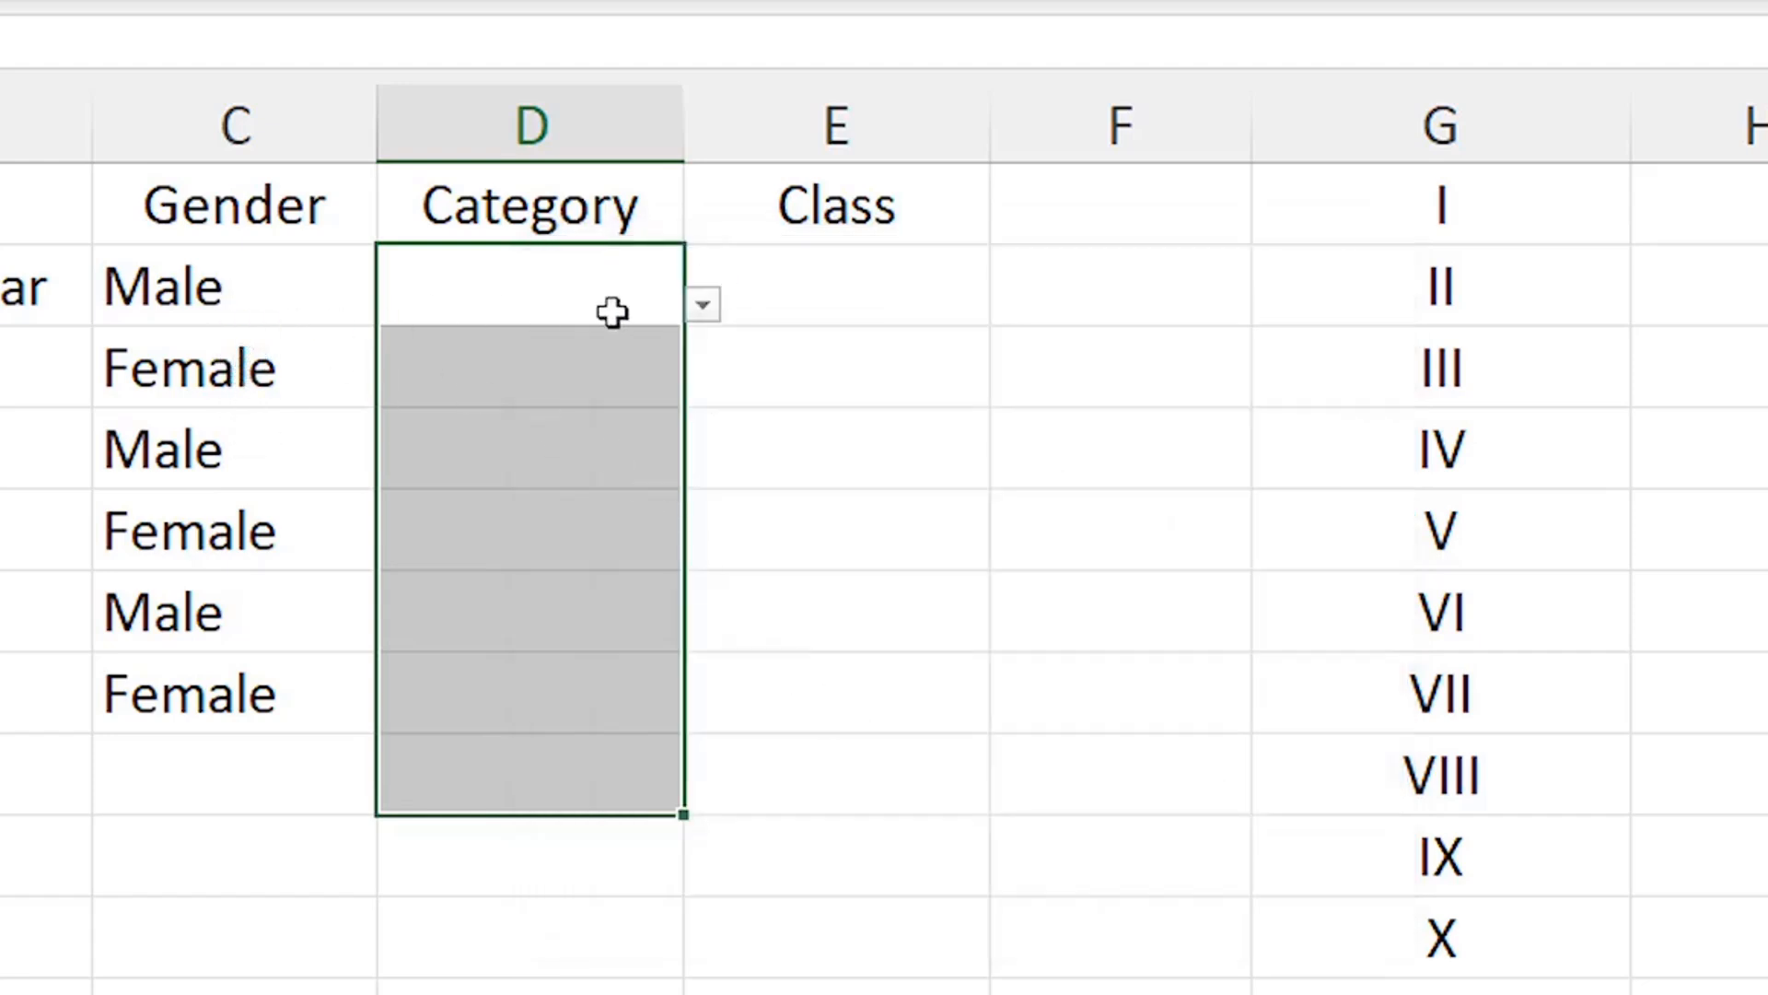
Pick Gental, SC, ST and OBC for Category cells D2 to D5 from their dropdowns
{"action": "left_click", "coordinate": [704, 304]}
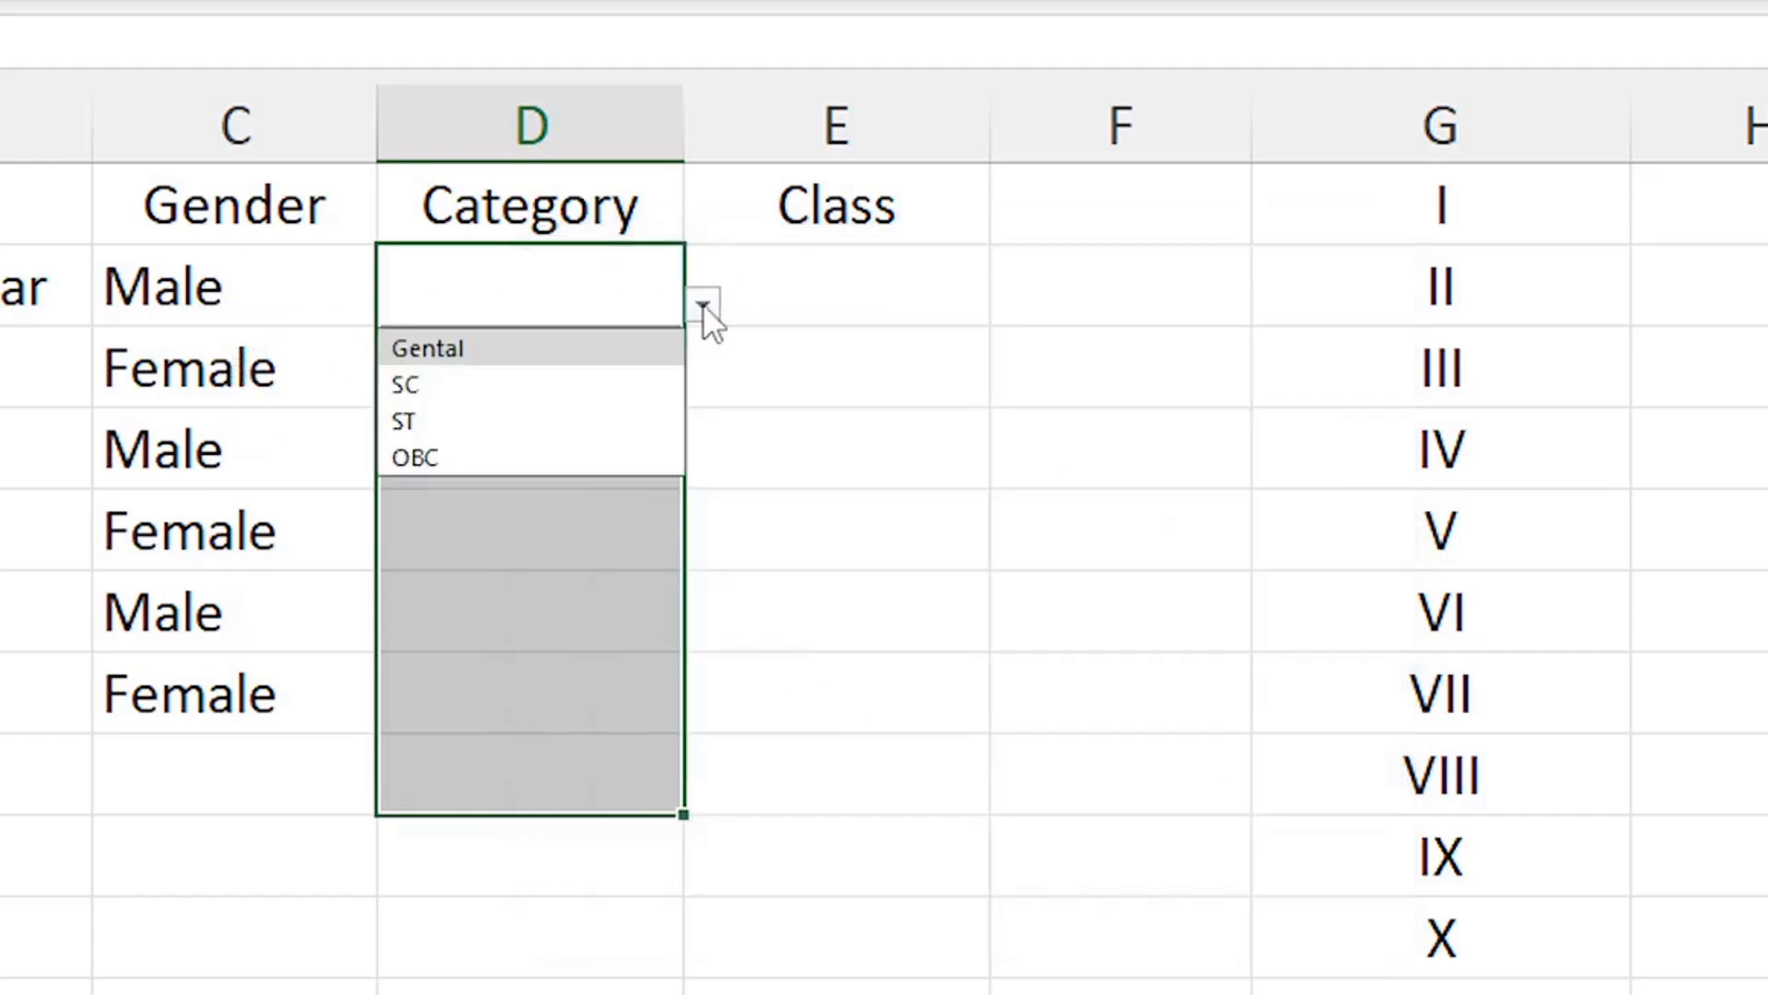
{"action": "left_click", "coordinate": [447, 356]}
{"action": "left_click", "coordinate": [588, 371]}
{"action": "left_click", "coordinate": [703, 387]}
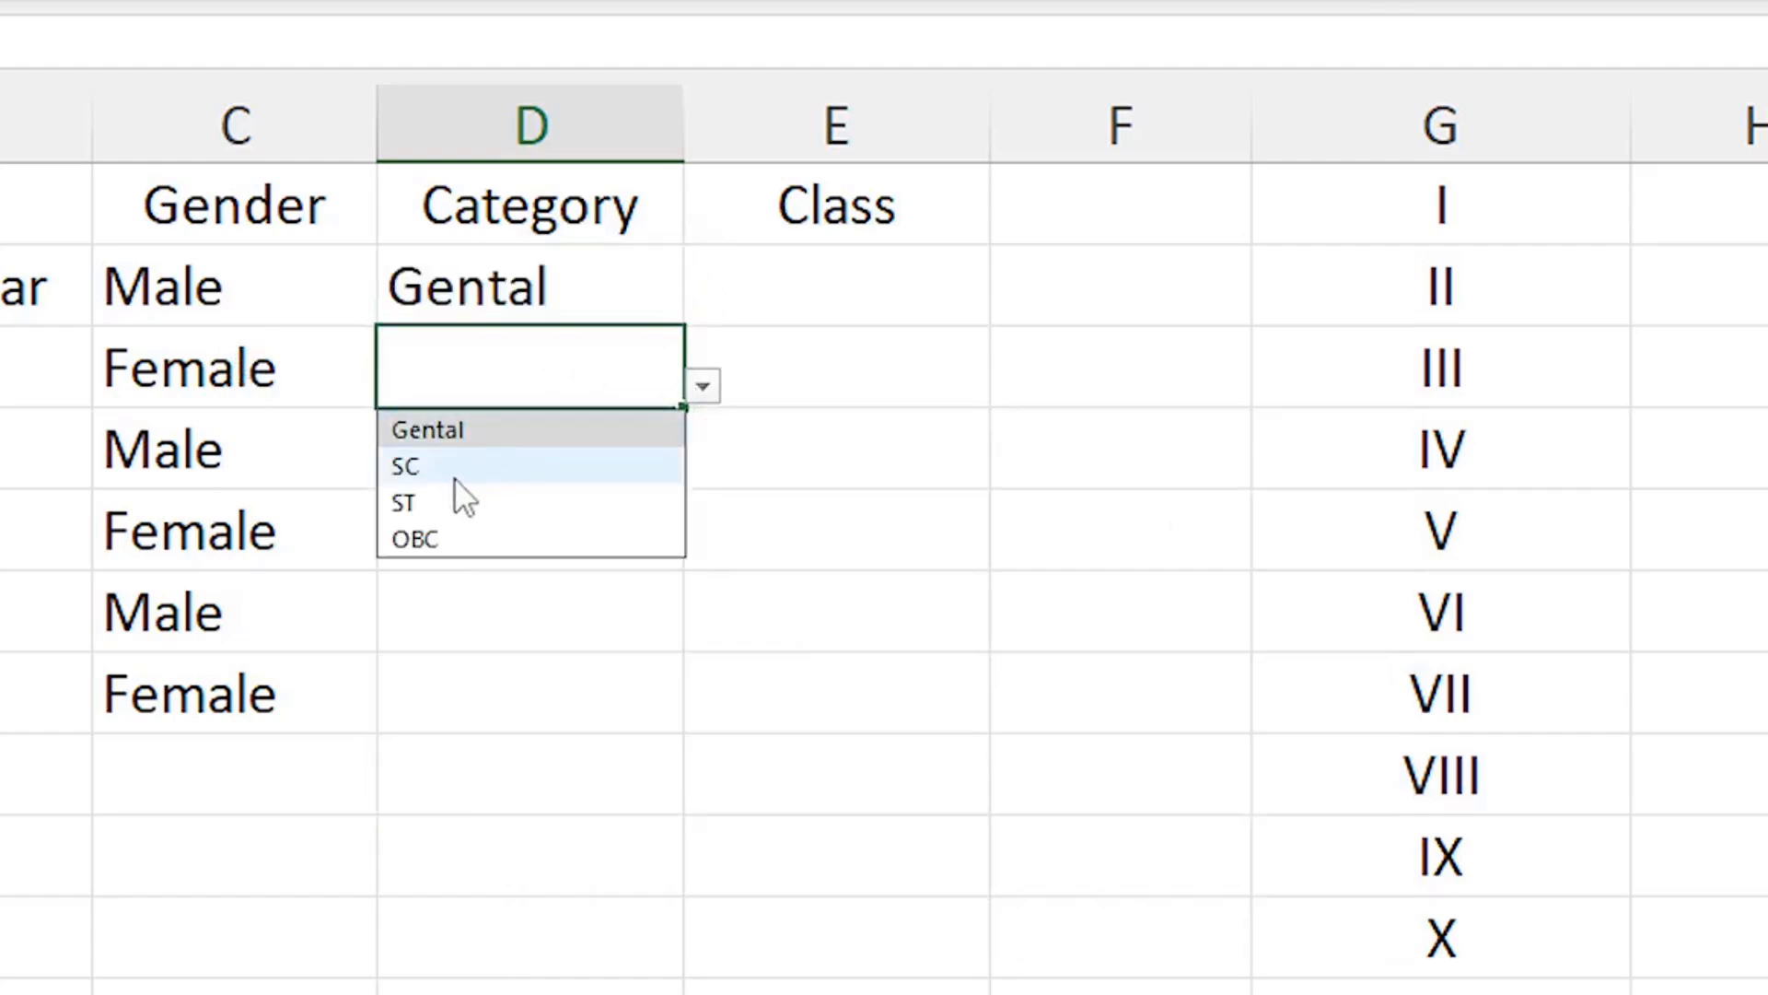
{"action": "left_click", "coordinate": [455, 477]}
{"action": "left_click", "coordinate": [645, 460]}
{"action": "left_click", "coordinate": [703, 468]}
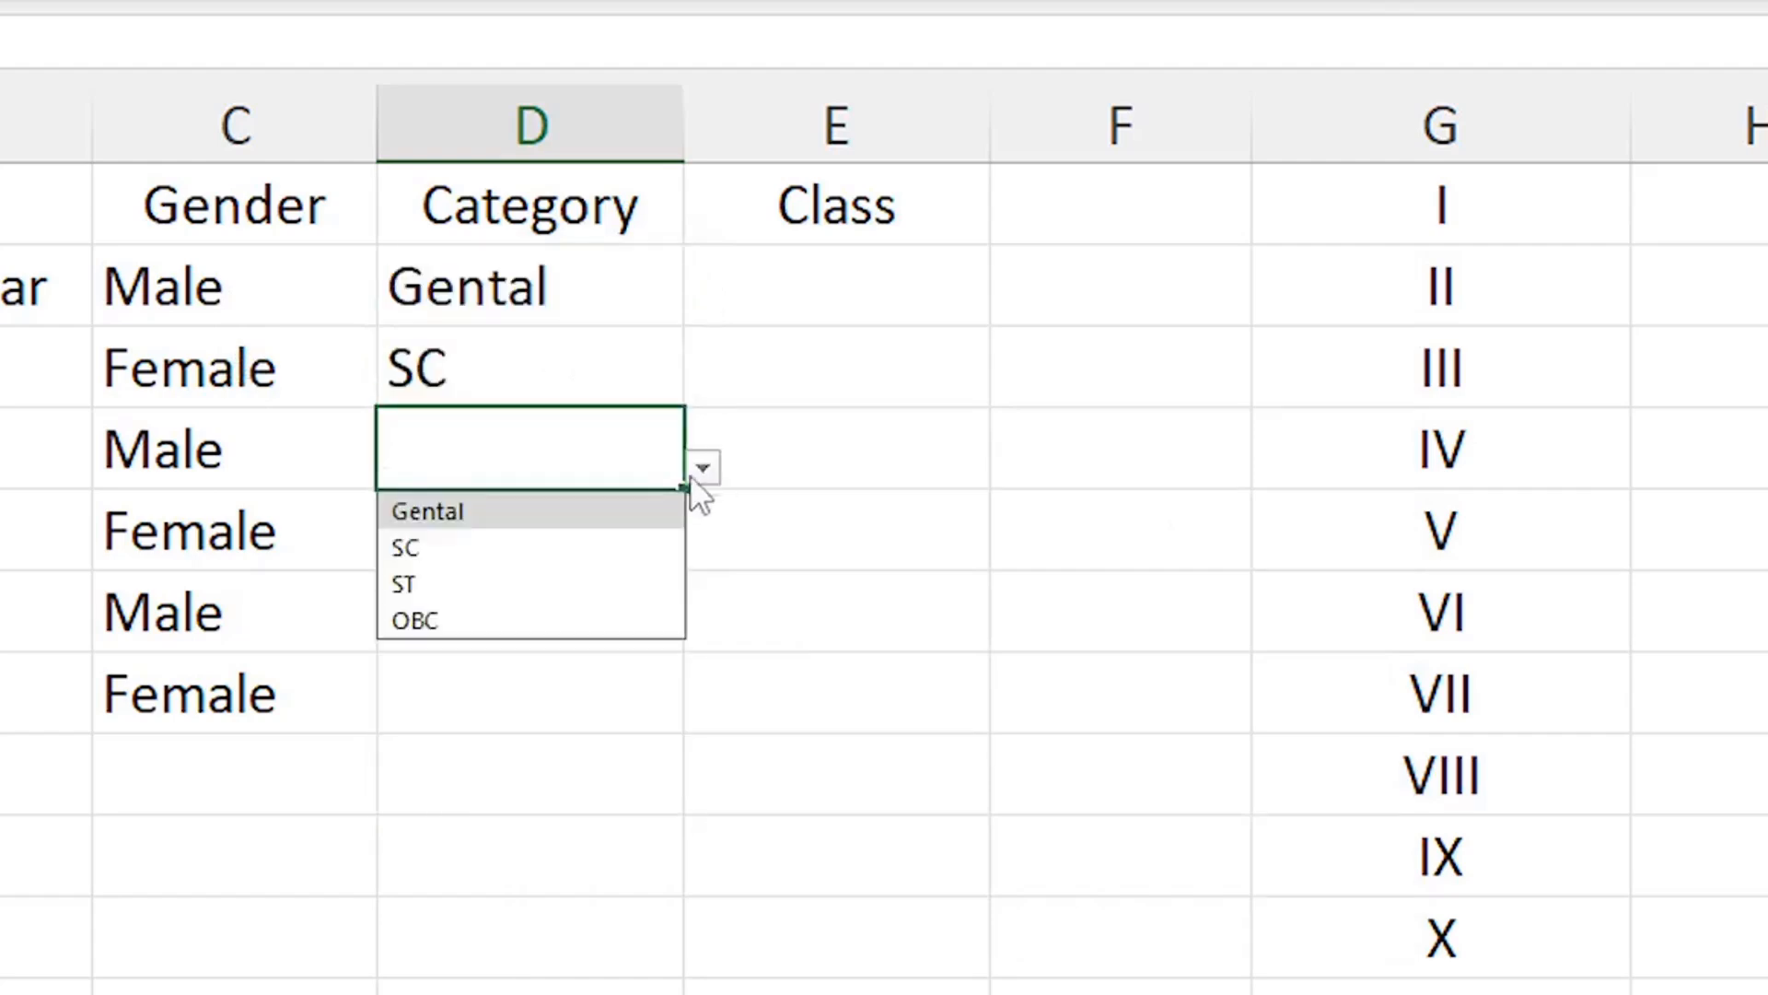
{"action": "left_click", "coordinate": [446, 583]}
{"action": "left_click", "coordinate": [553, 540]}
{"action": "left_click", "coordinate": [702, 549]}
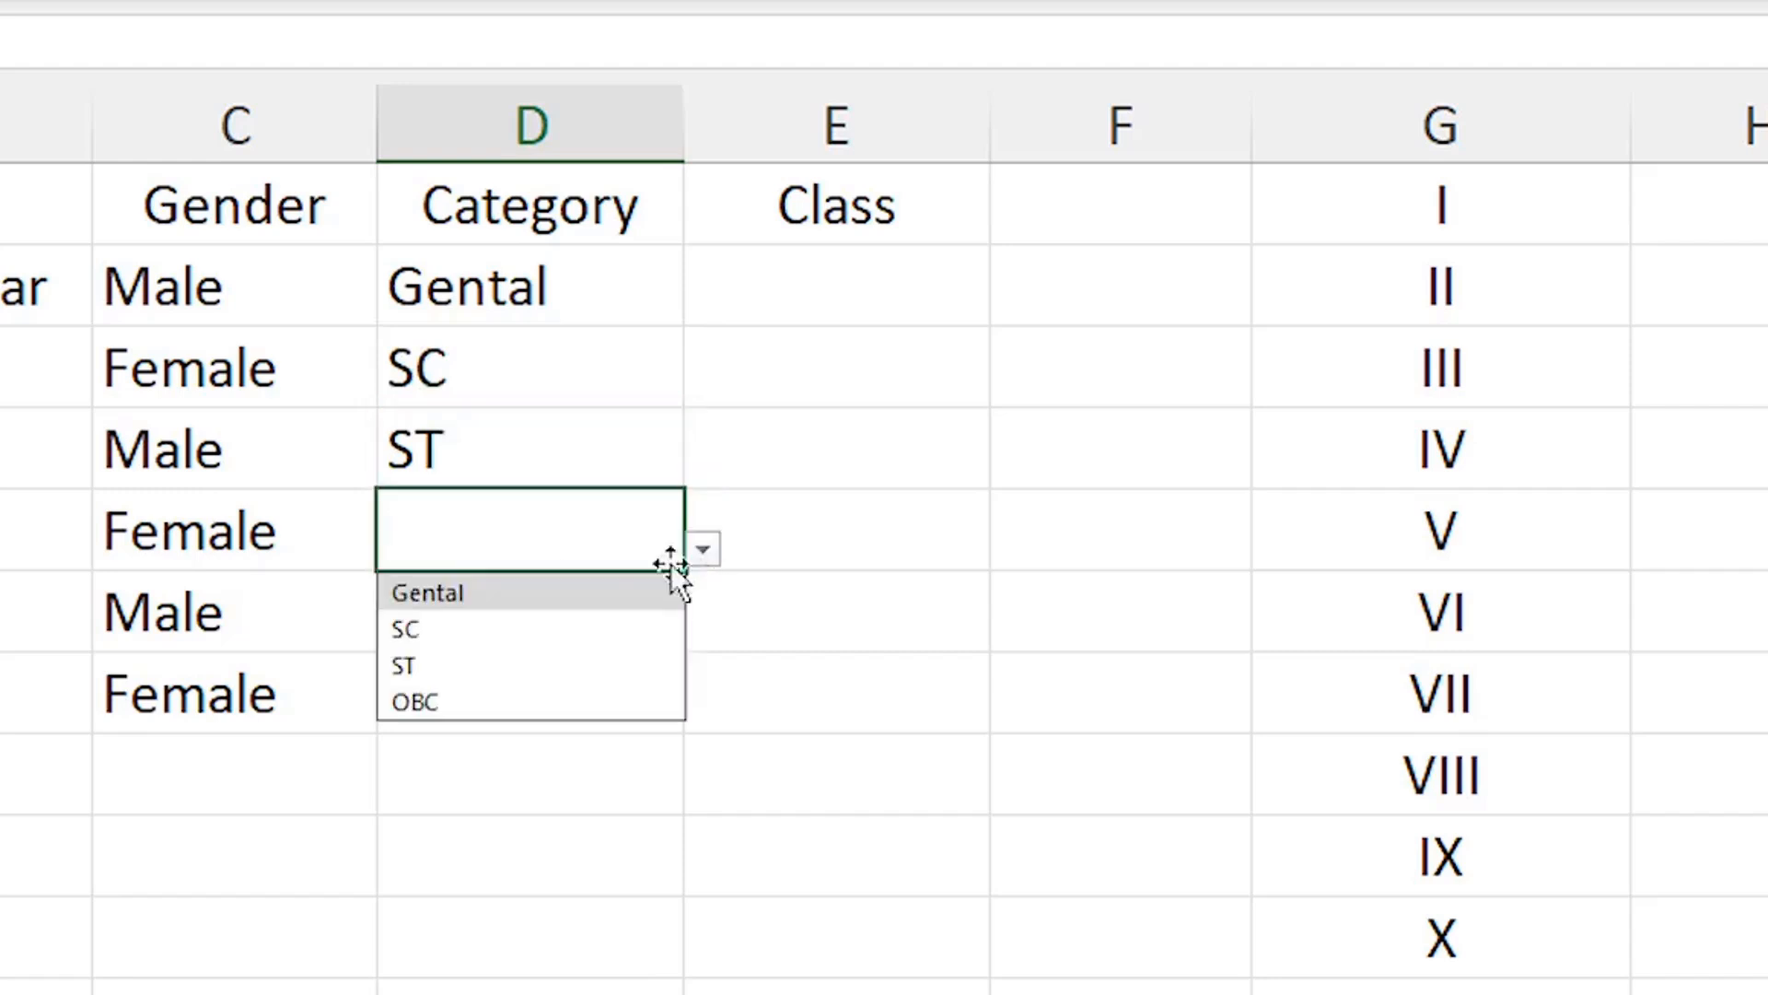
{"action": "left_click", "coordinate": [435, 698]}
Change D2's Category from Gental to SC
{"action": "left_click", "coordinate": [469, 710]}
{"action": "left_click", "coordinate": [540, 316]}
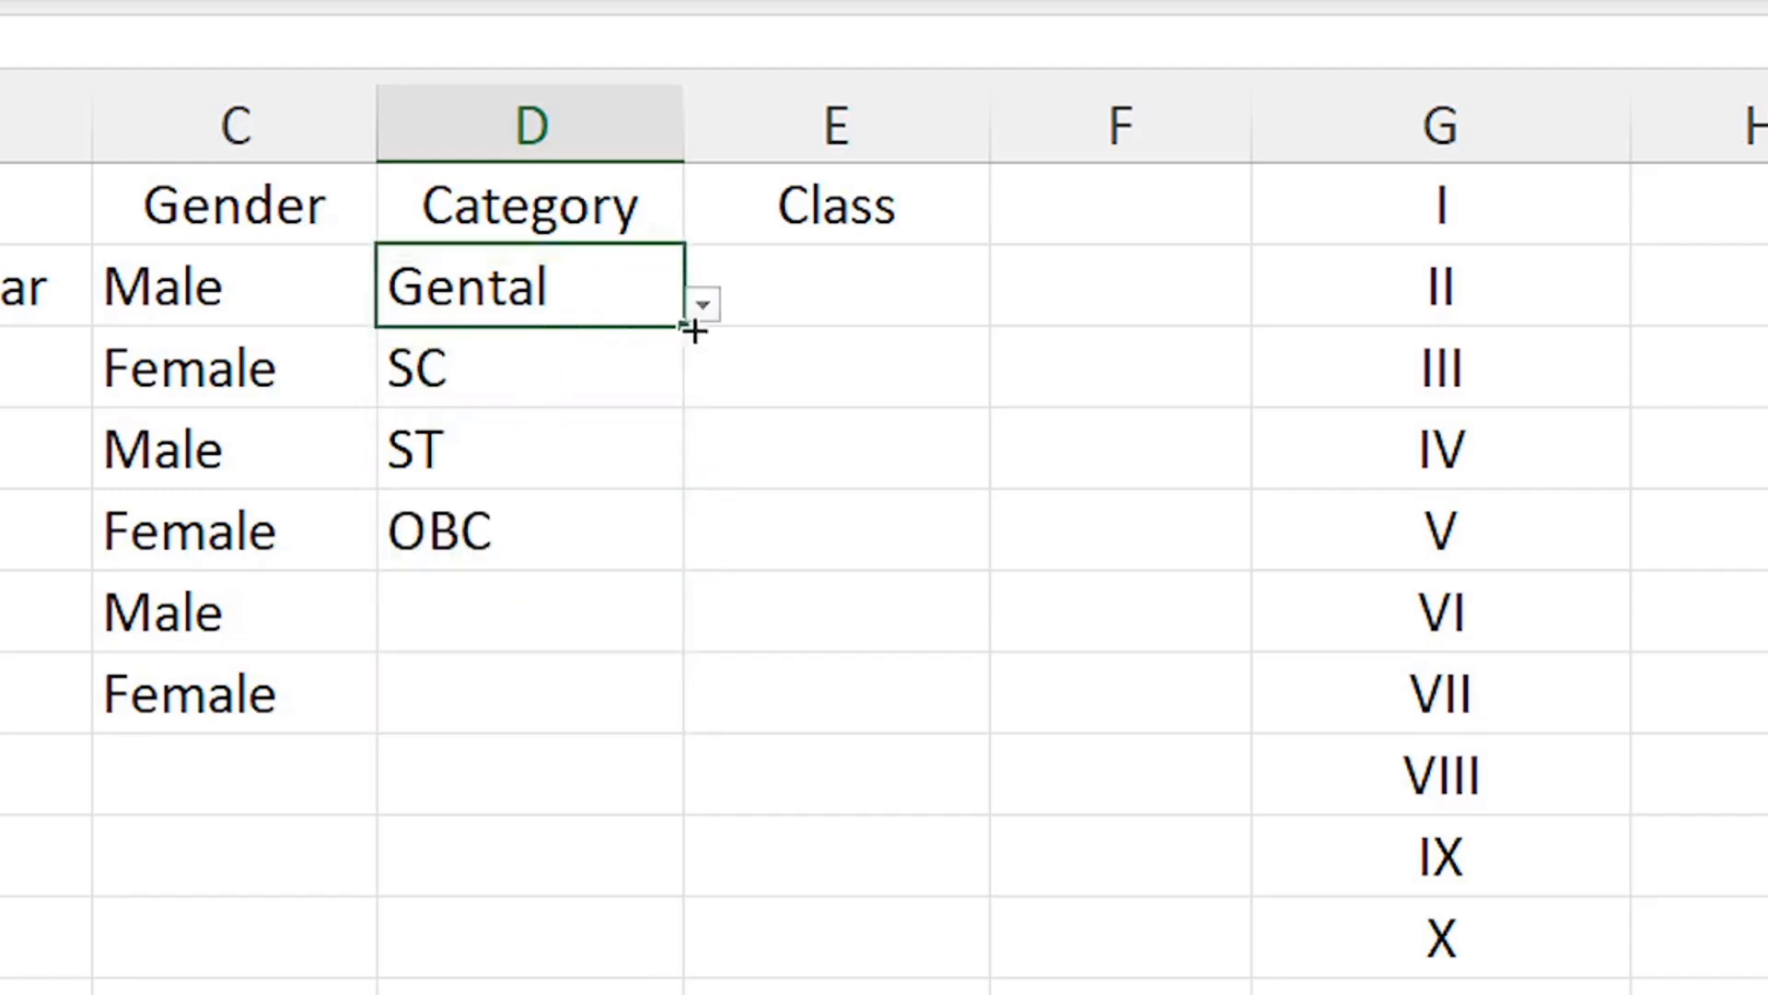
{"action": "left_click", "coordinate": [704, 305]}
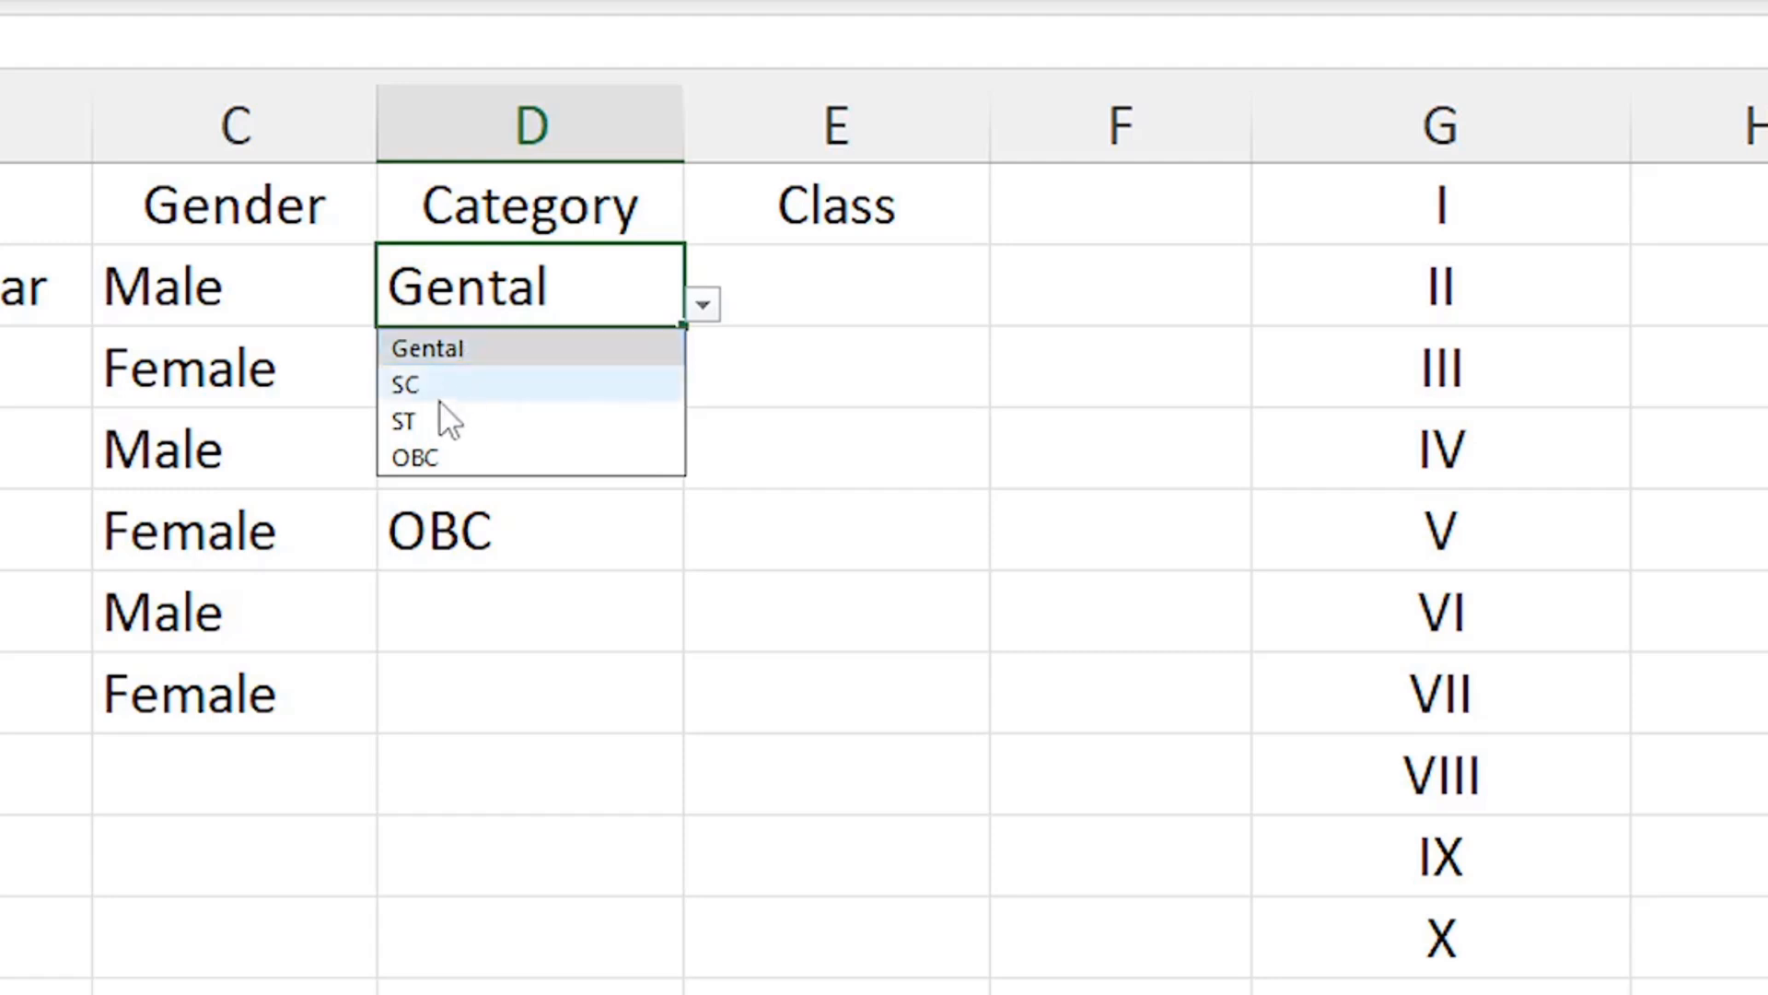
{"action": "left_click", "coordinate": [417, 387]}
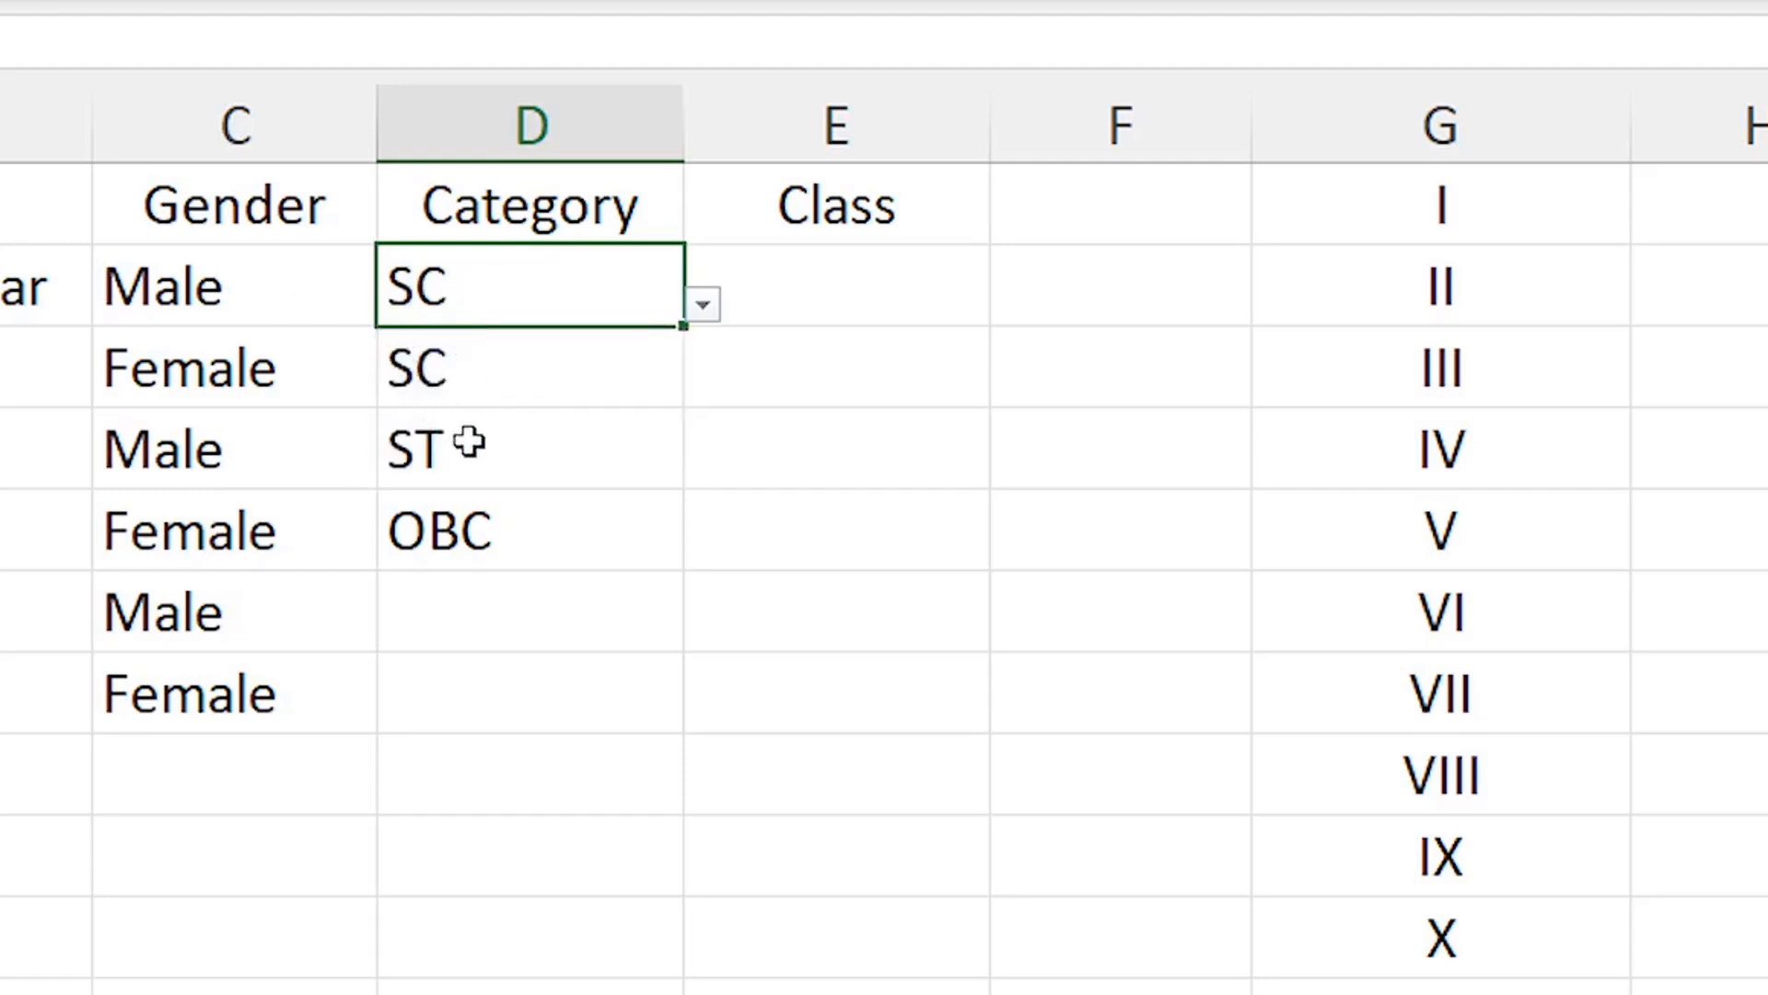
Check the Category dropdowns on D6 to D8, leaving those cells empty
{"action": "left_click", "coordinate": [481, 619]}
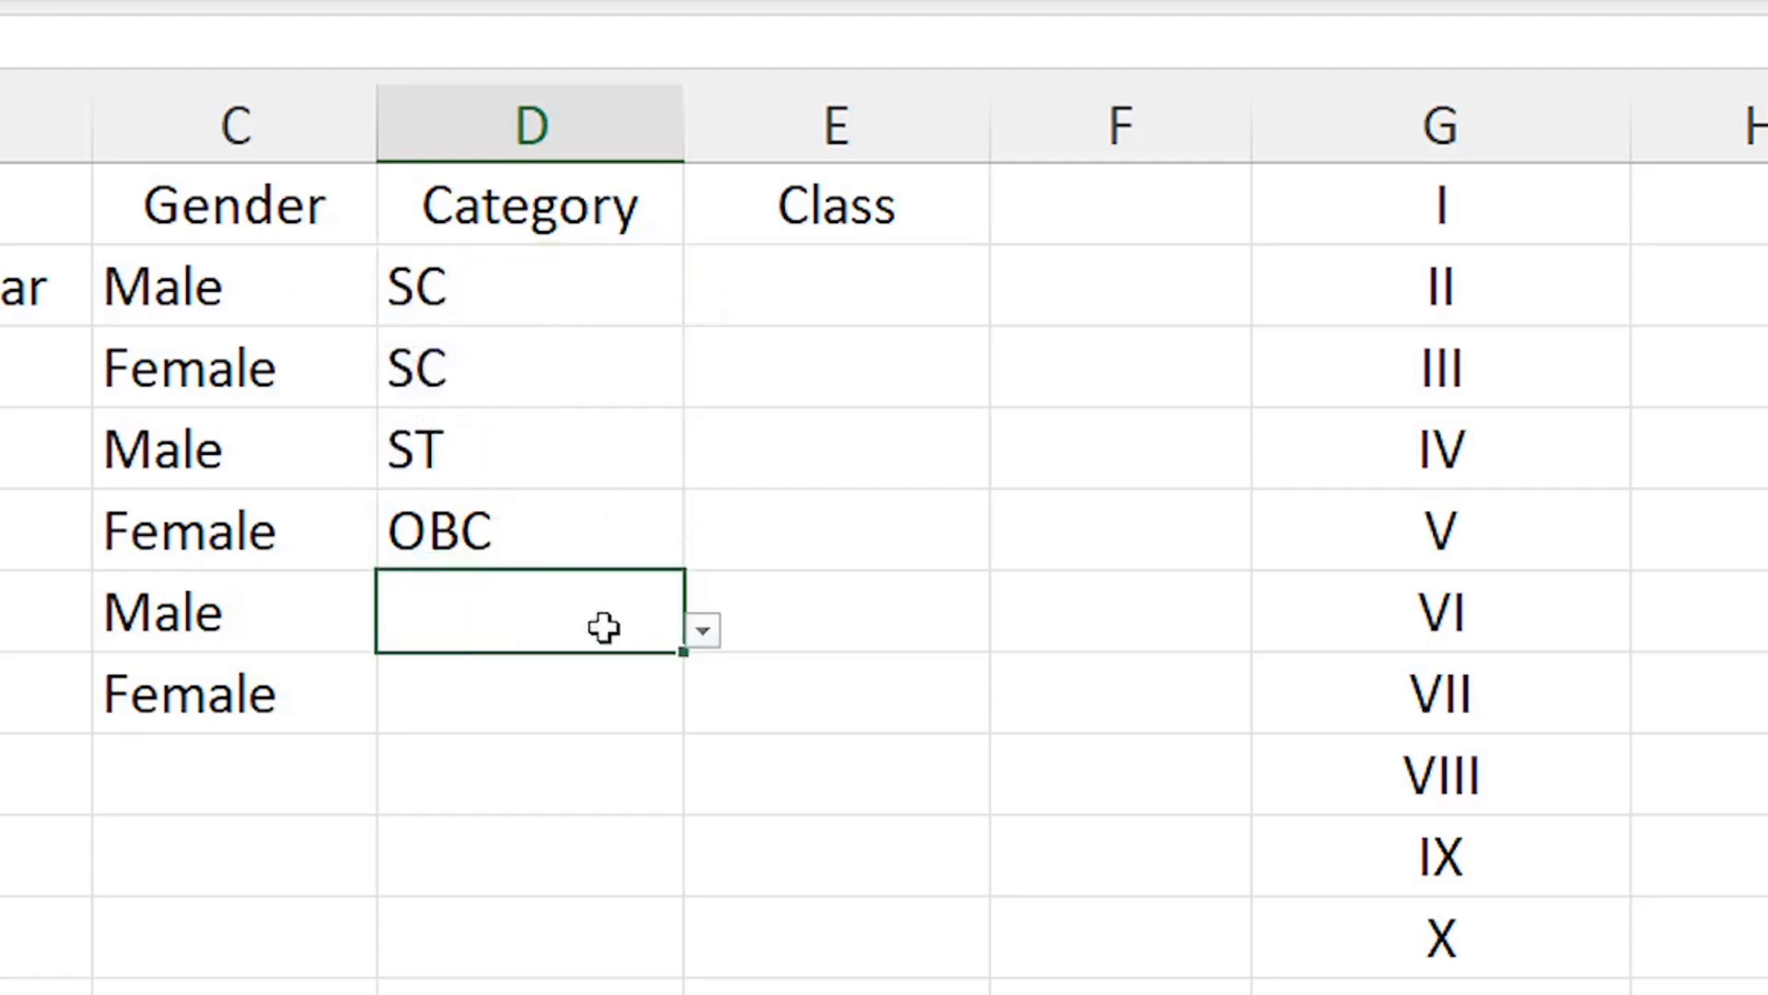
{"action": "left_click", "coordinate": [700, 635]}
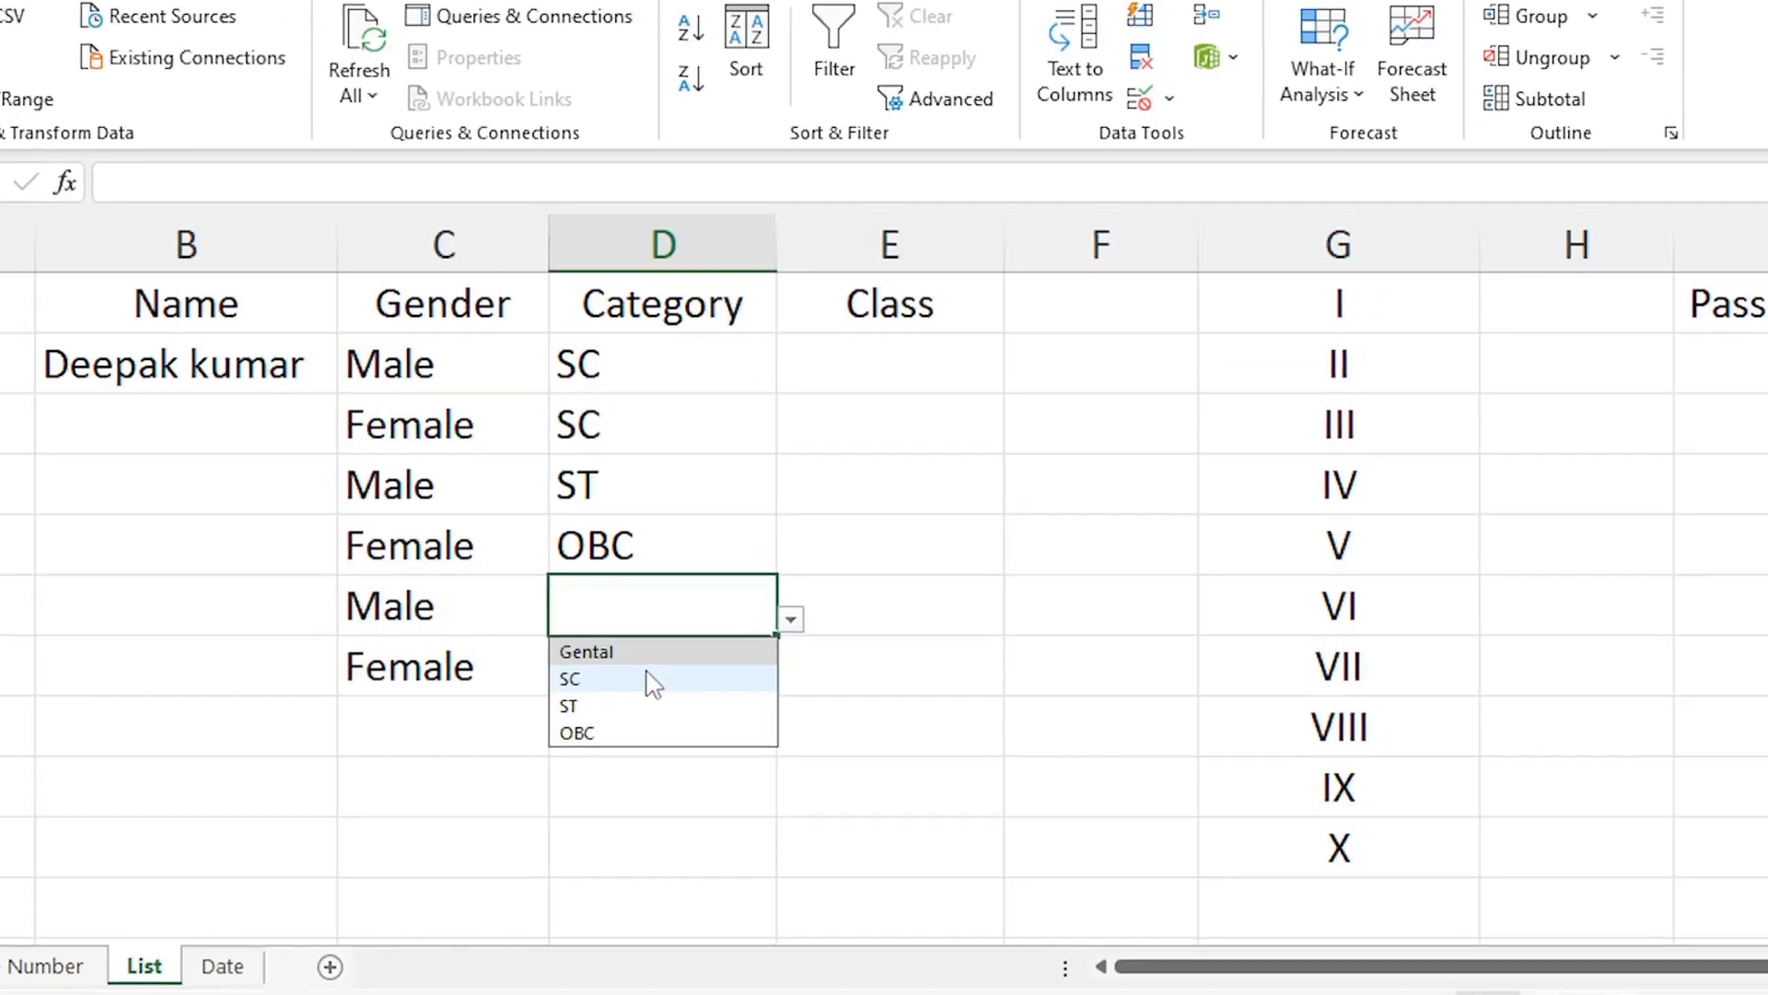
{"action": "left_click", "coordinate": [584, 612]}
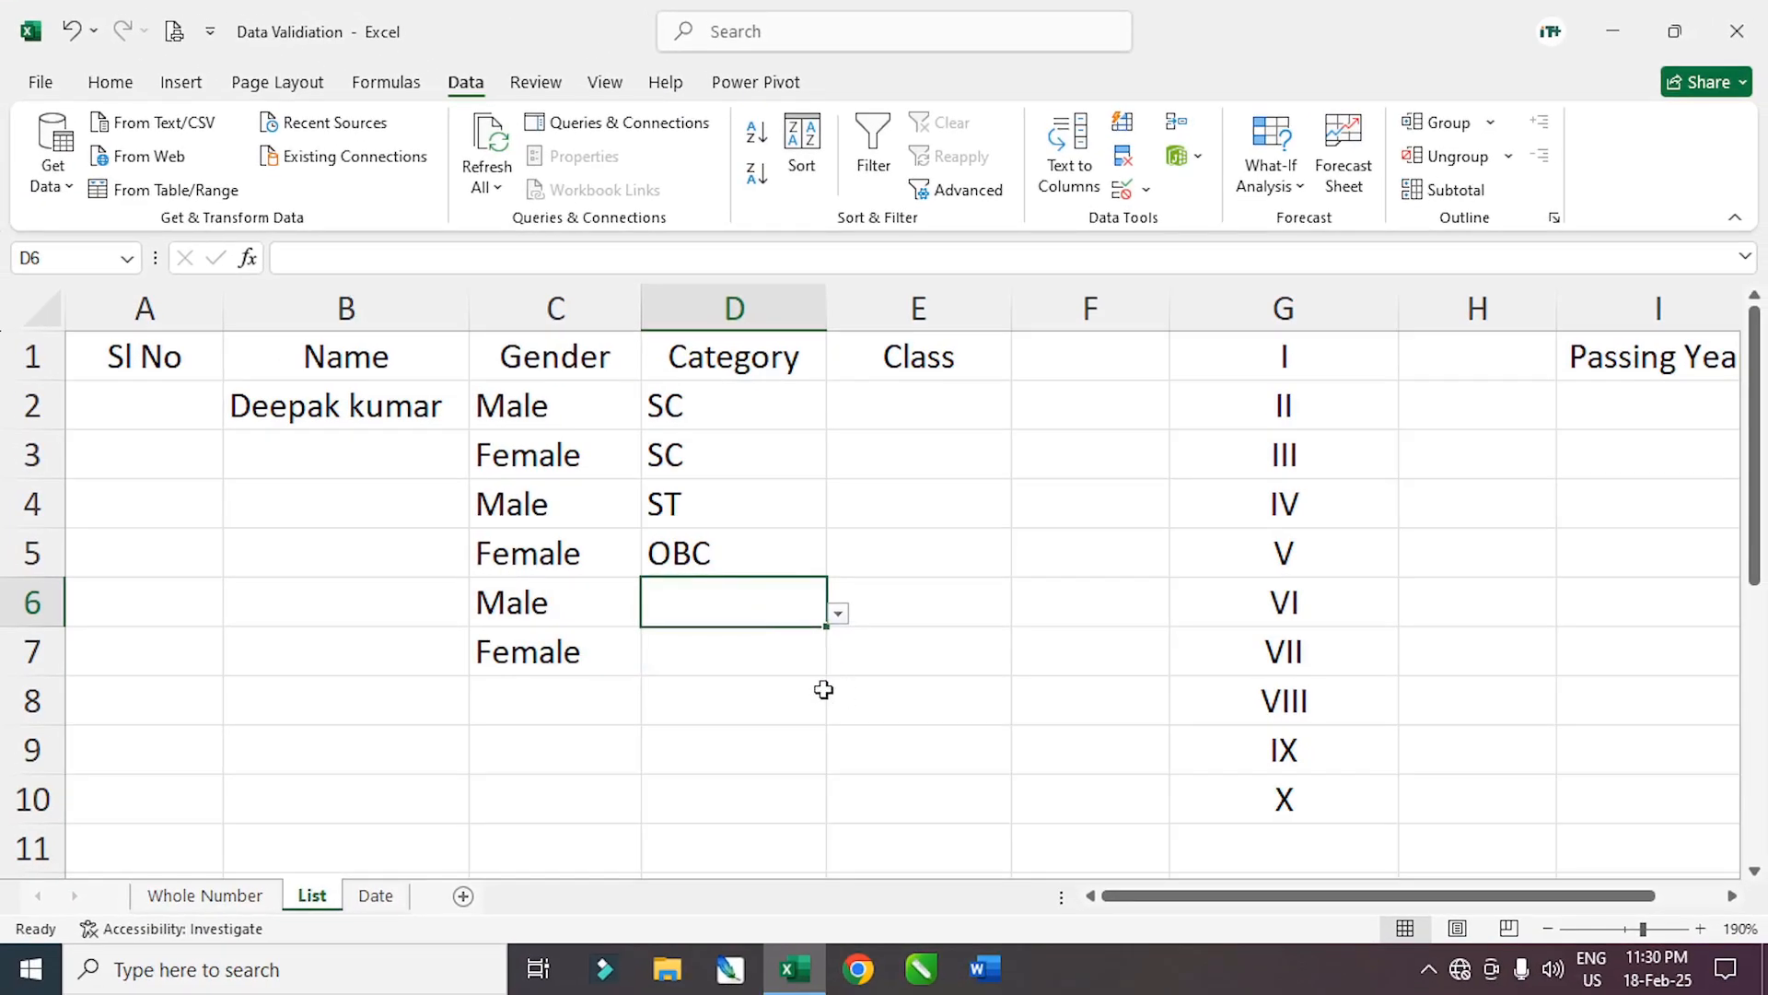
{"action": "left_click", "coordinate": [751, 684]}
{"action": "left_click_drag", "start_coordinate": [719, 409], "coordinate": [718, 691]}
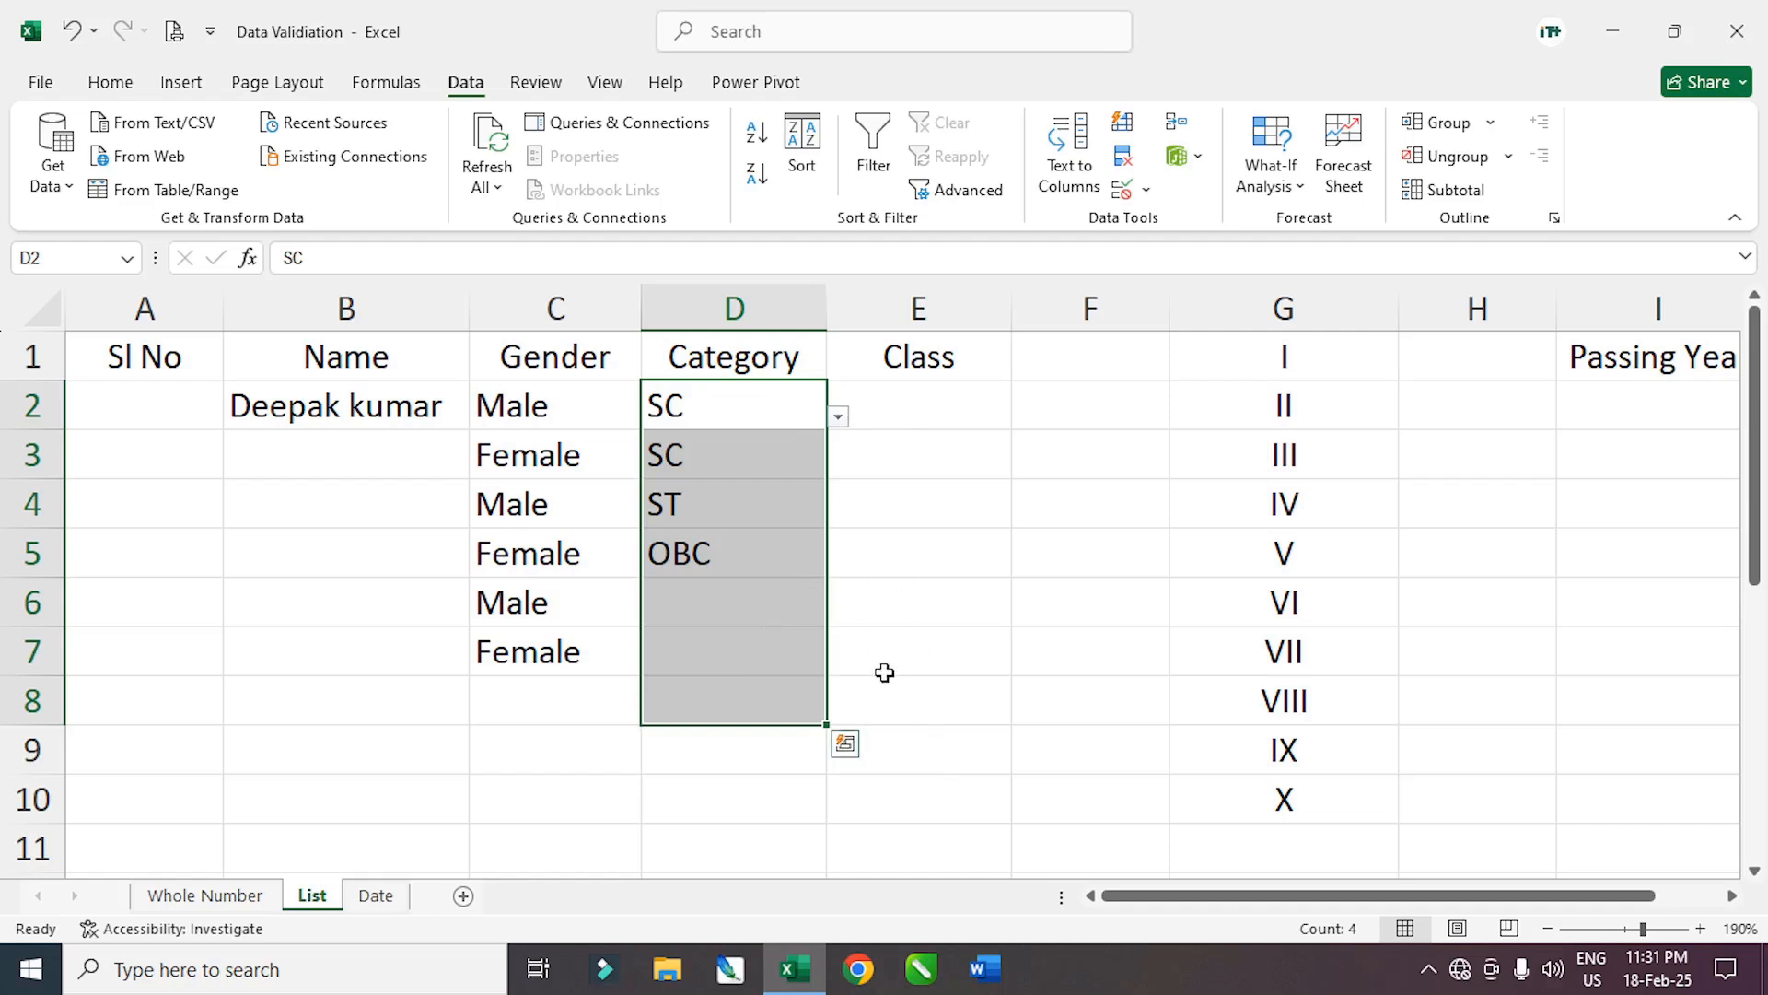
{"action": "left_click", "coordinate": [695, 683]}
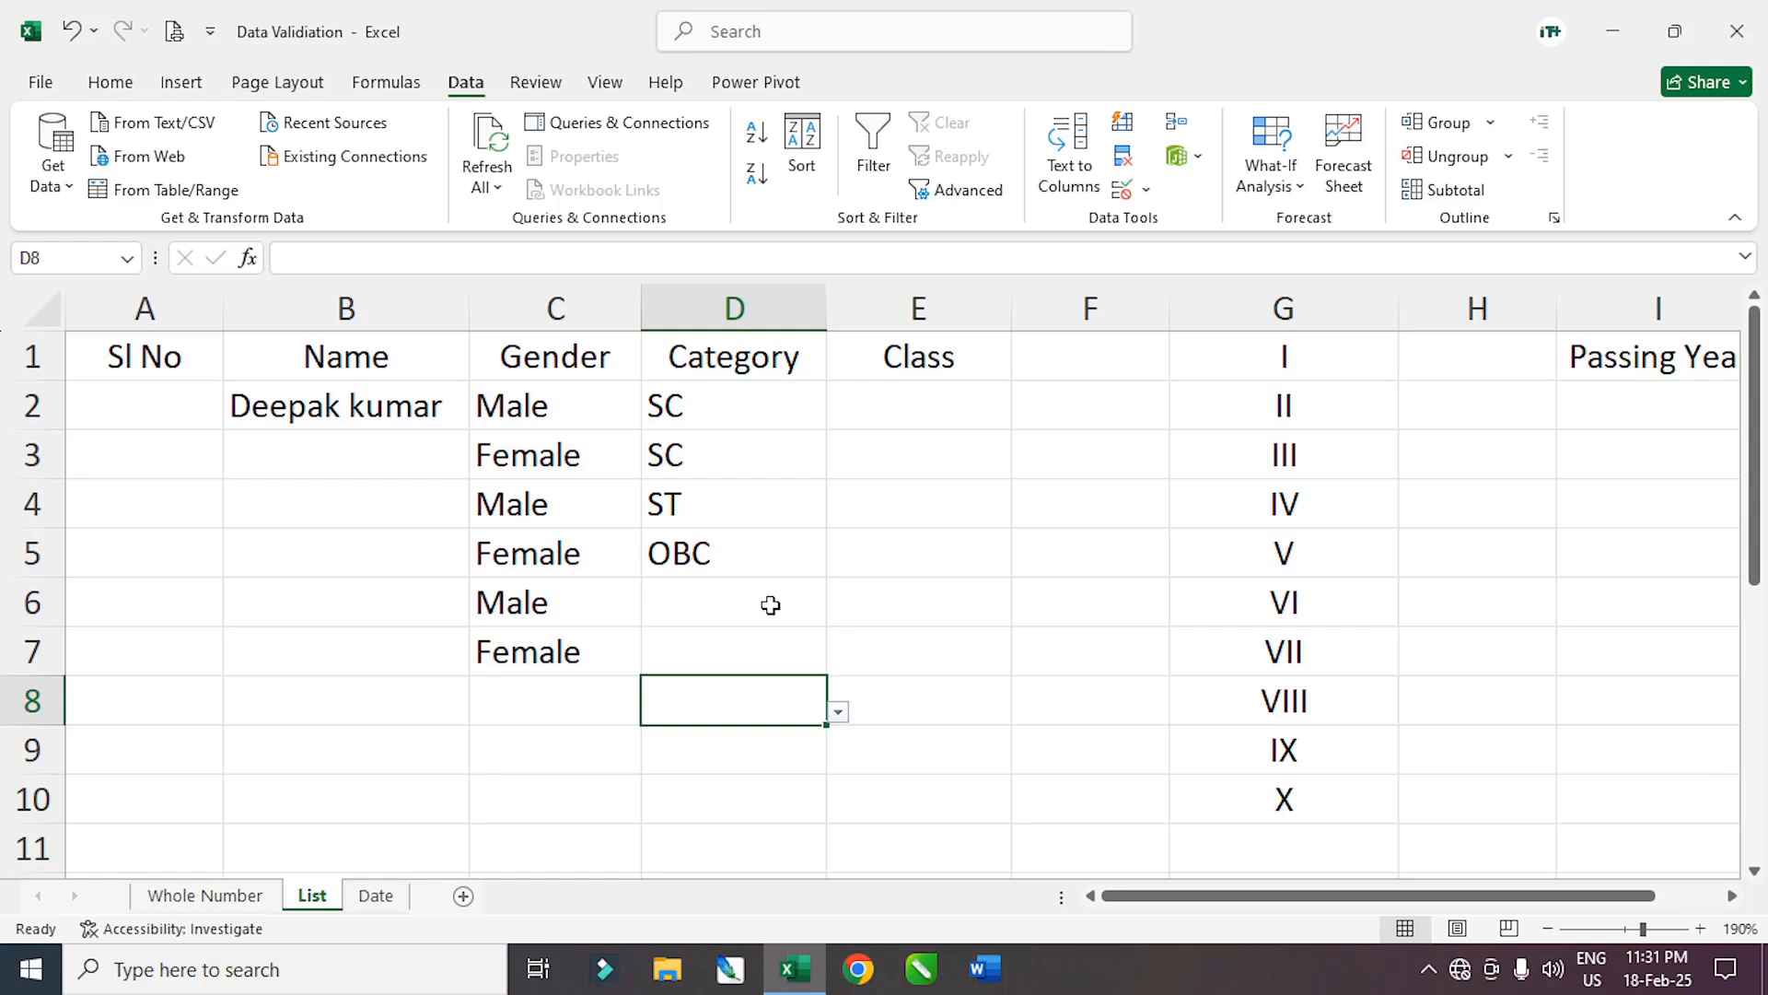
{"action": "left_click", "coordinate": [712, 770]}
{"action": "left_click", "coordinate": [716, 665]}
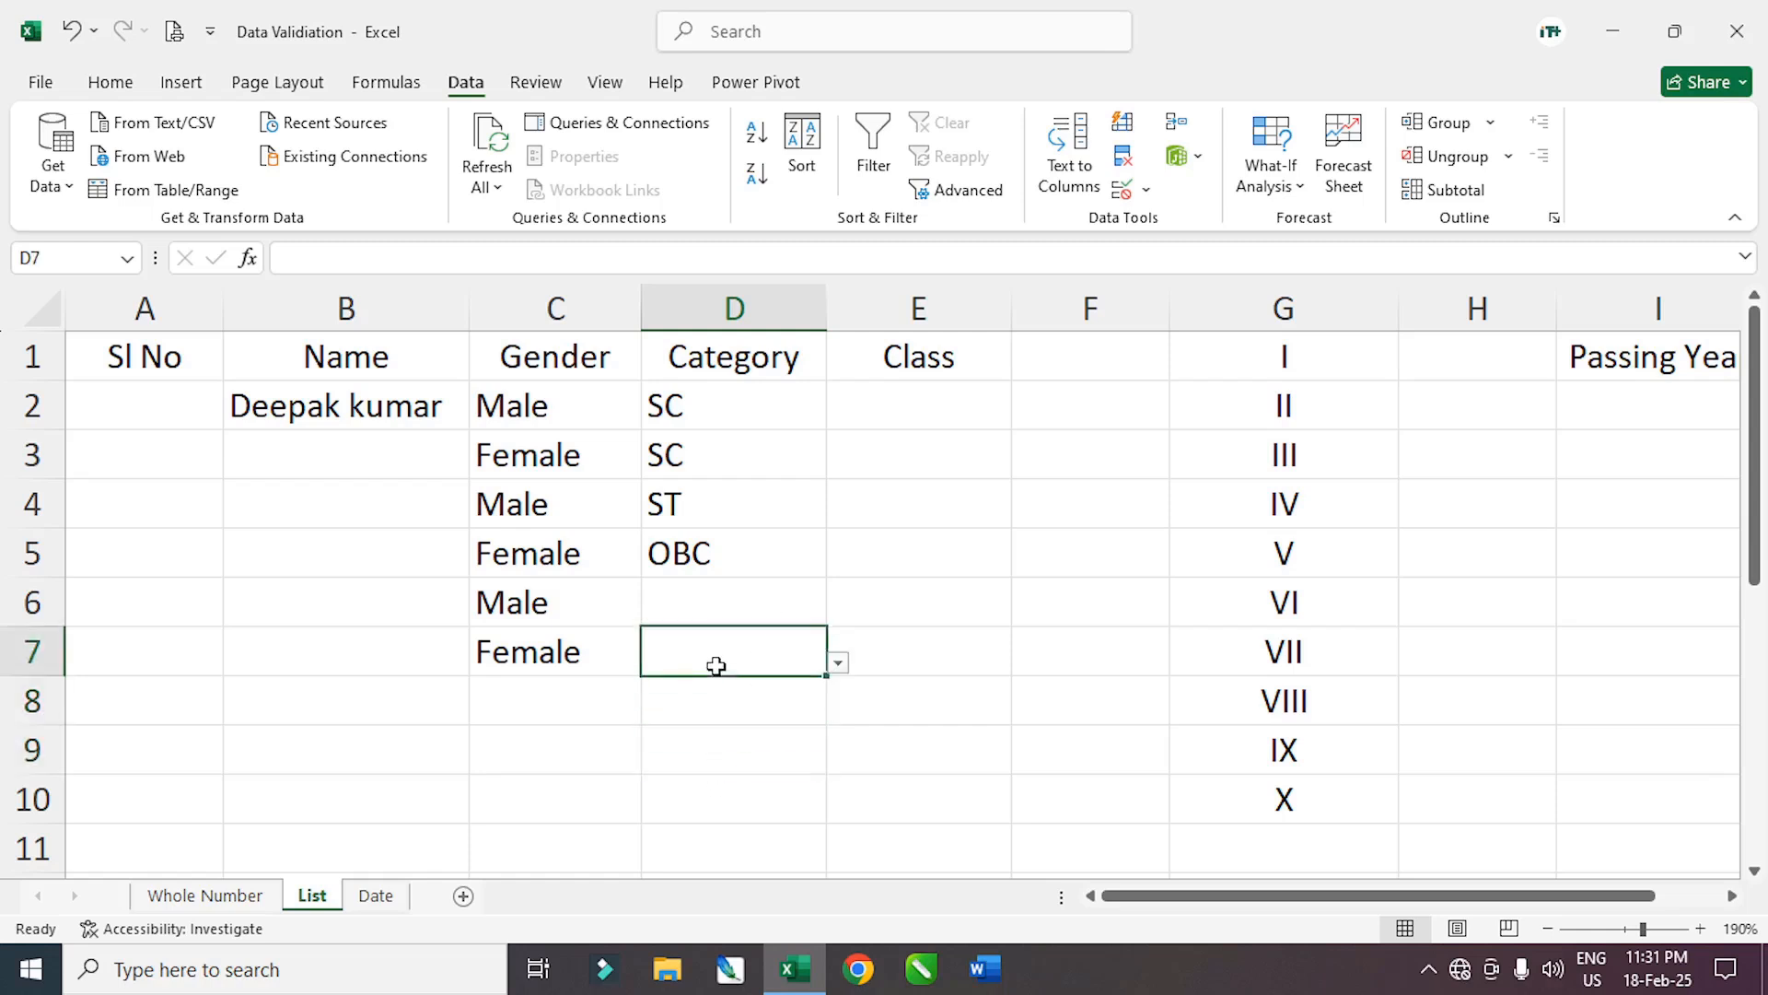
{"action": "left_click", "coordinate": [950, 733]}
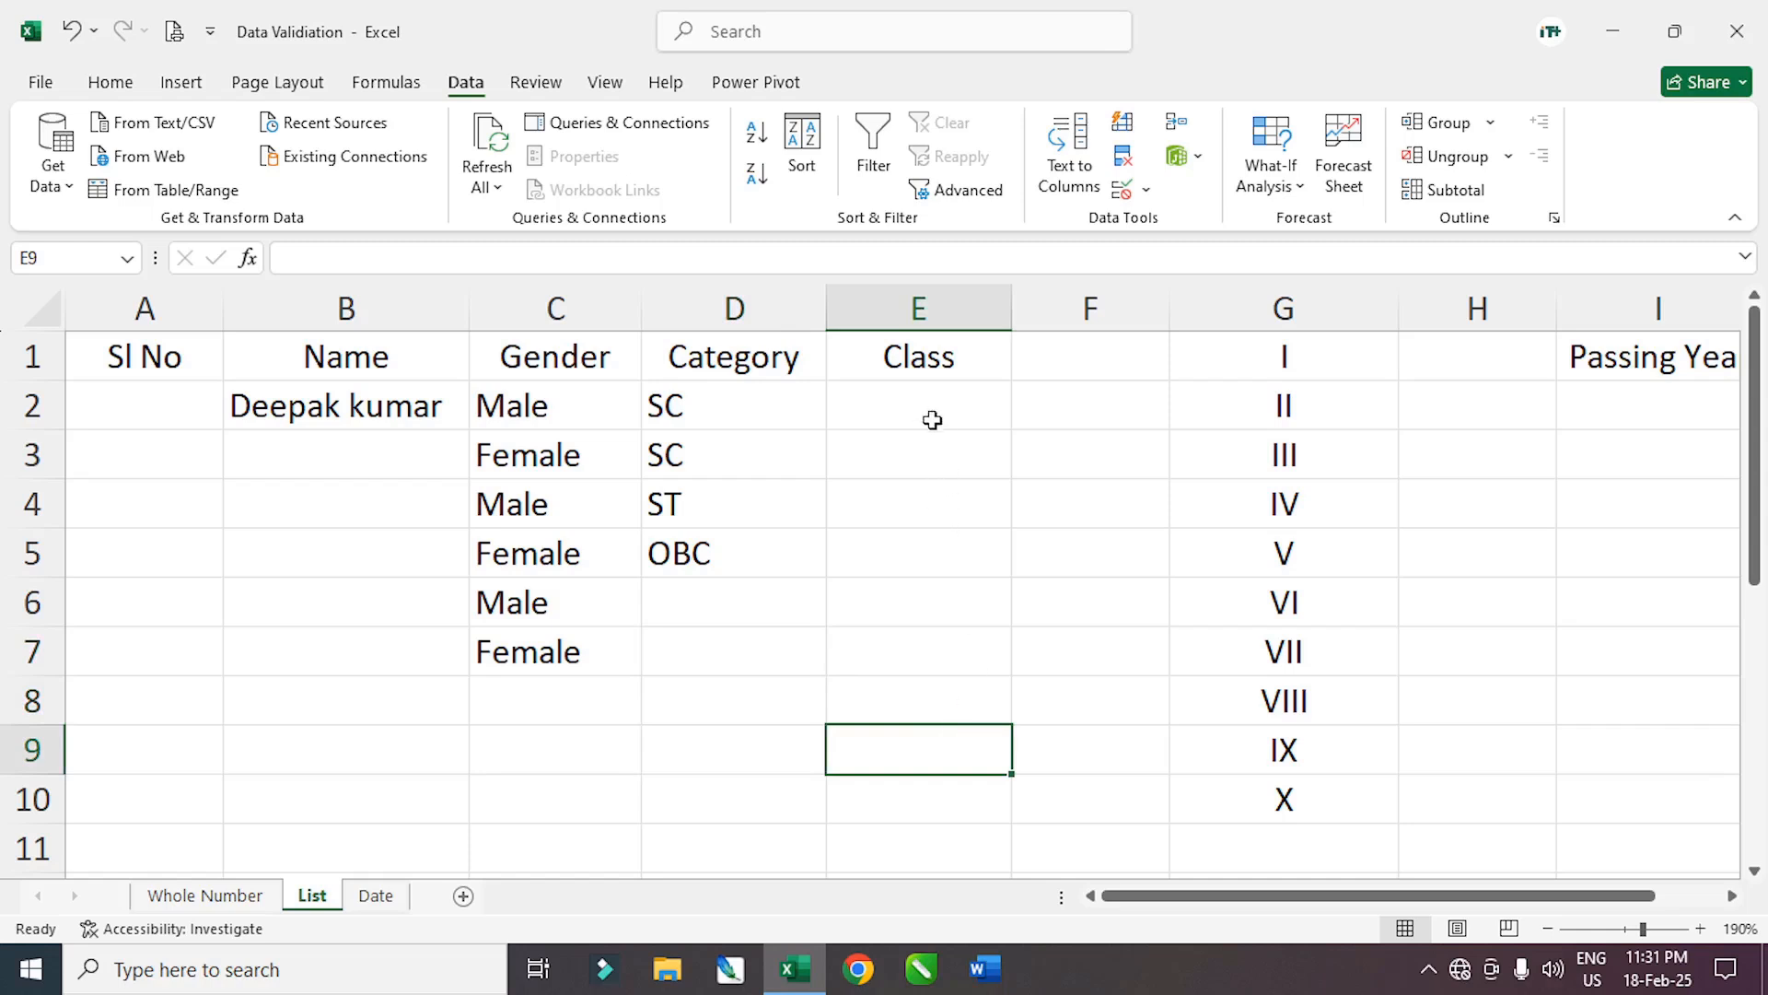
Apply a List validation to E2:E10 with the source =$G$1:$G$10
{"action": "left_click_drag", "start_coordinate": [919, 407], "coordinate": [936, 790]}
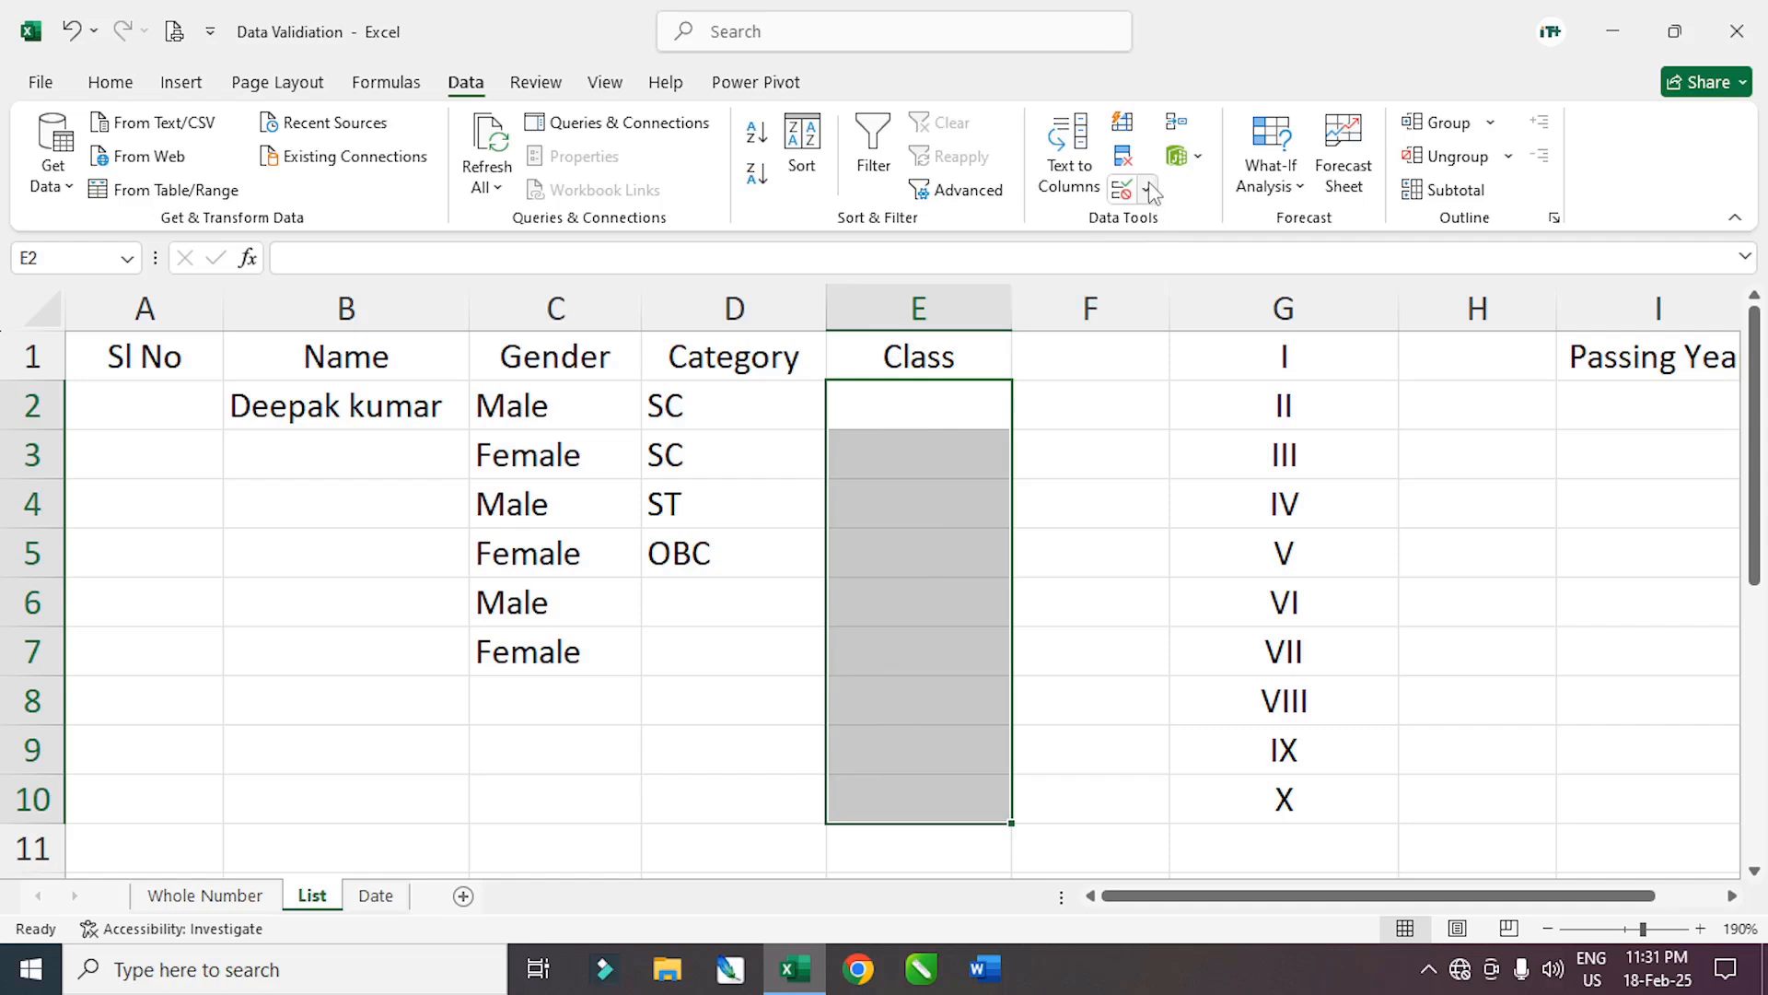
{"action": "left_click", "coordinate": [1148, 185]}
{"action": "left_click", "coordinate": [1232, 227]}
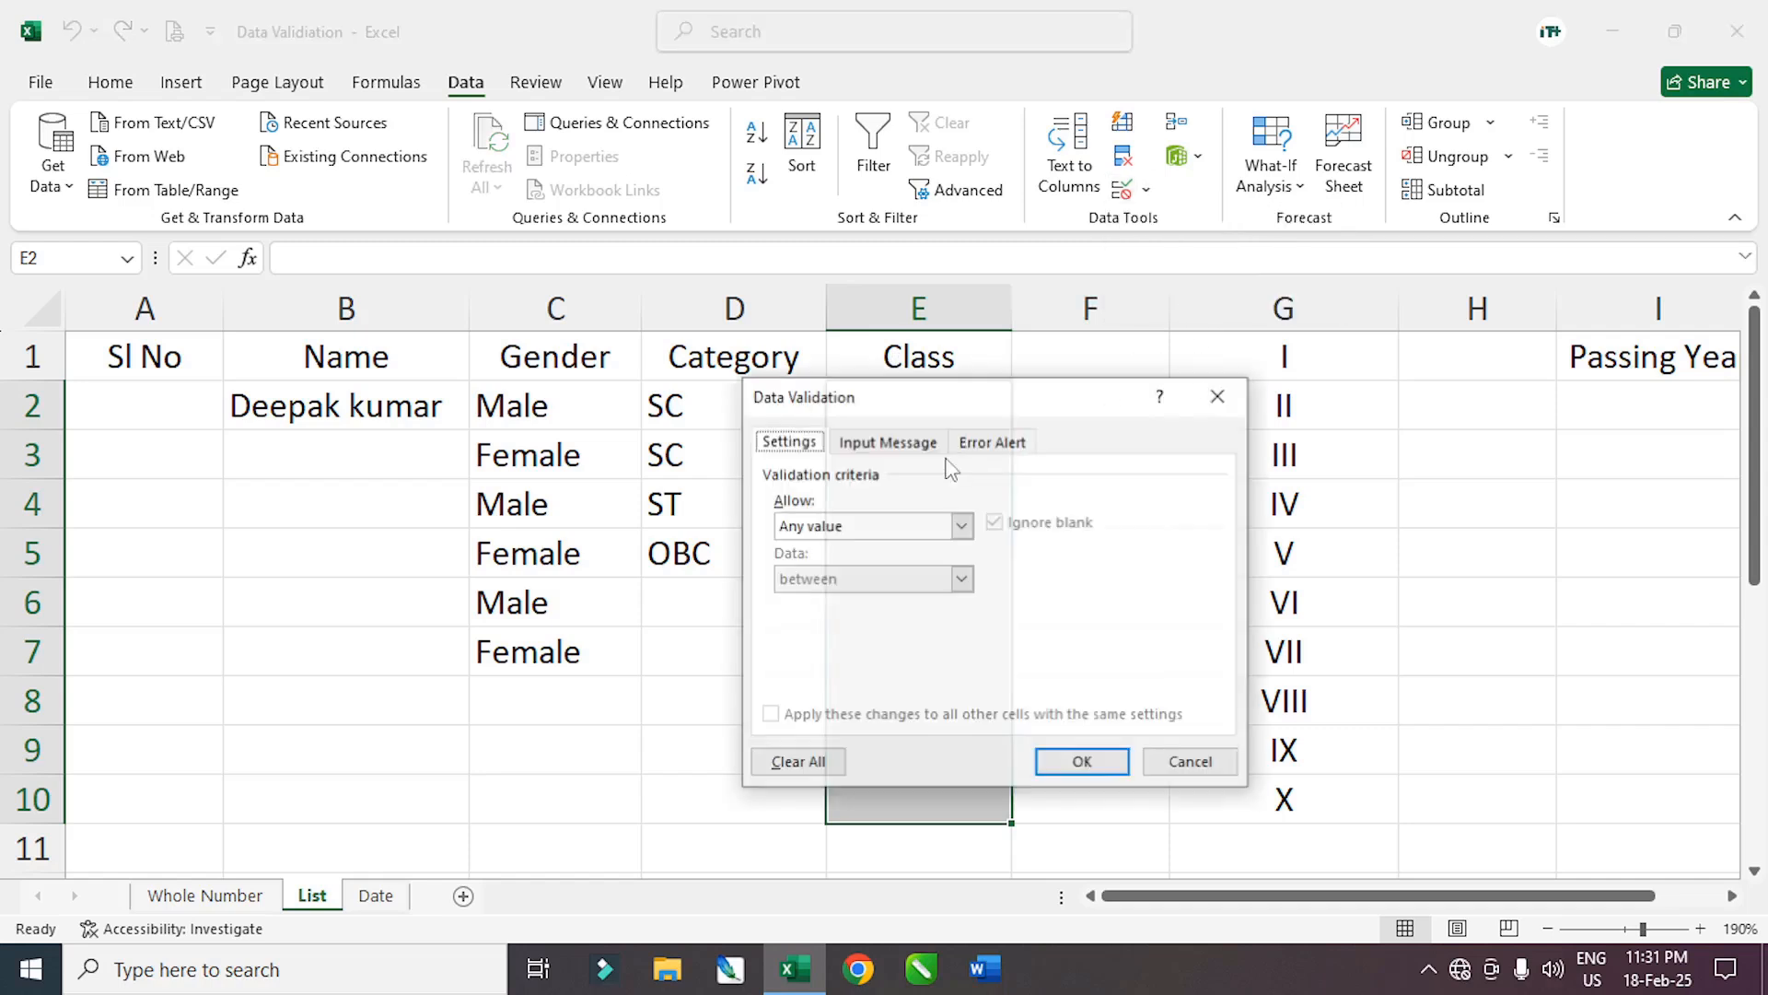
{"action": "left_click", "coordinate": [961, 527]}
{"action": "left_click", "coordinate": [834, 595]}
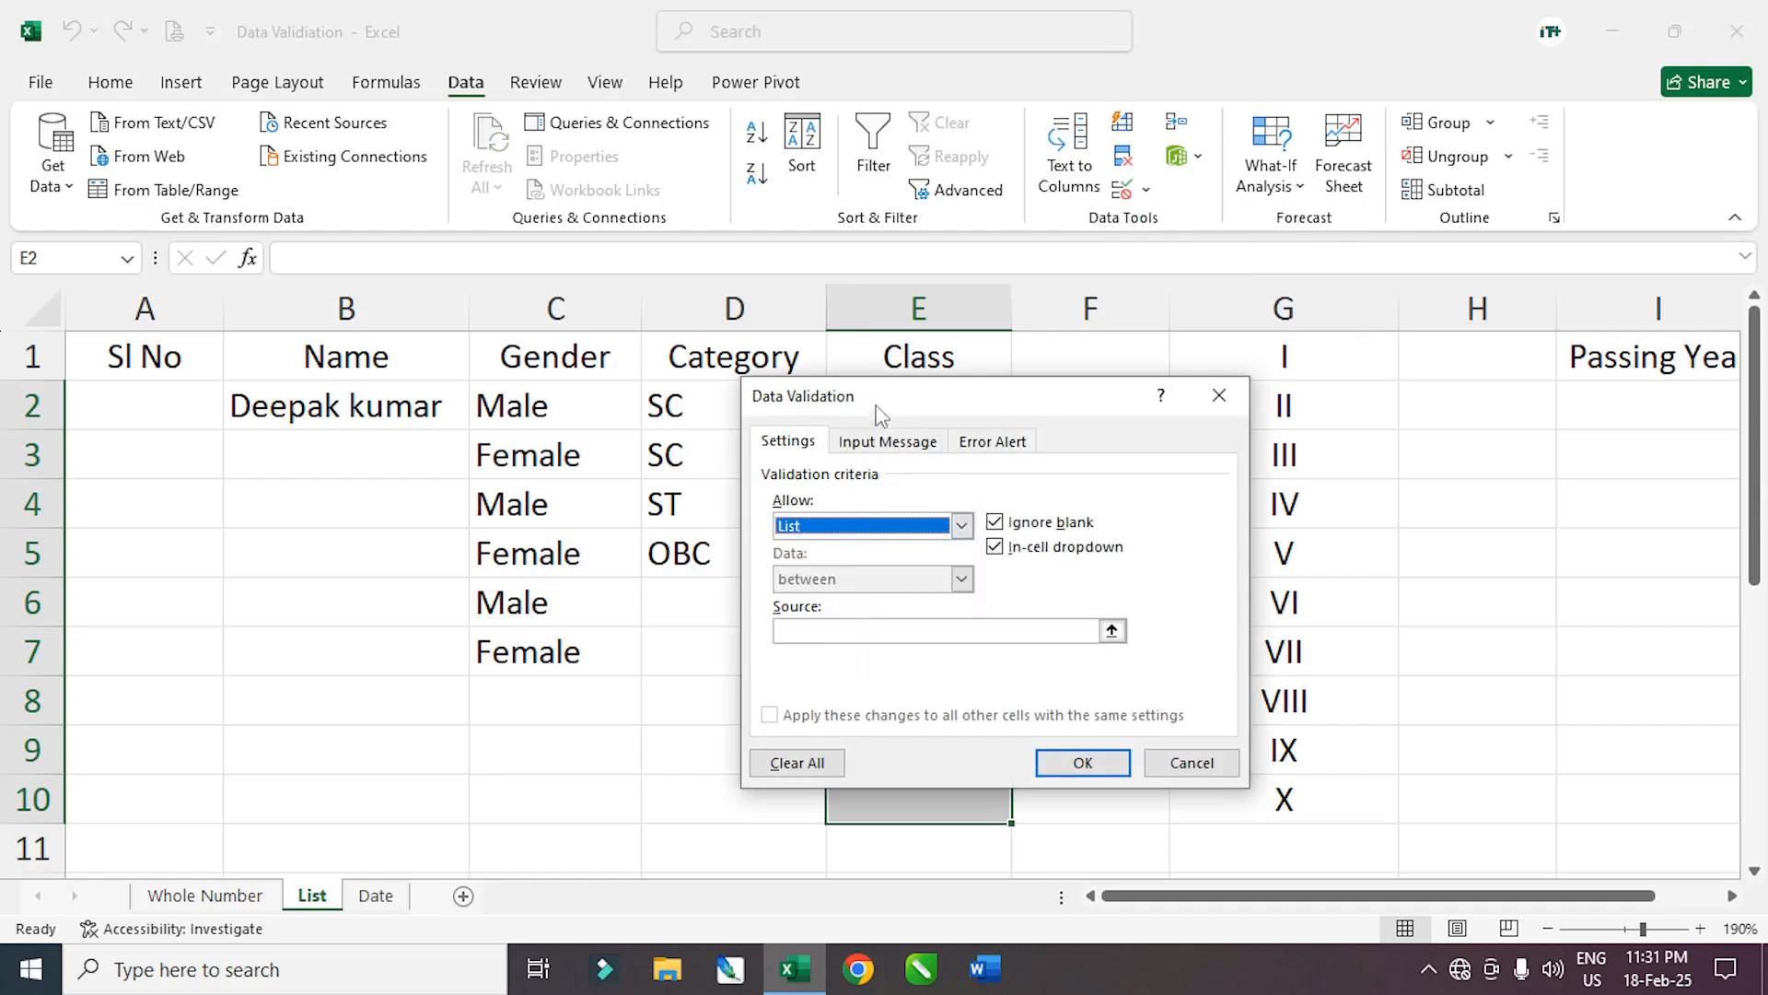
{"action": "left_click_drag", "start_coordinate": [879, 415], "coordinate": [343, 373]}
{"action": "left_click", "coordinate": [401, 597]}
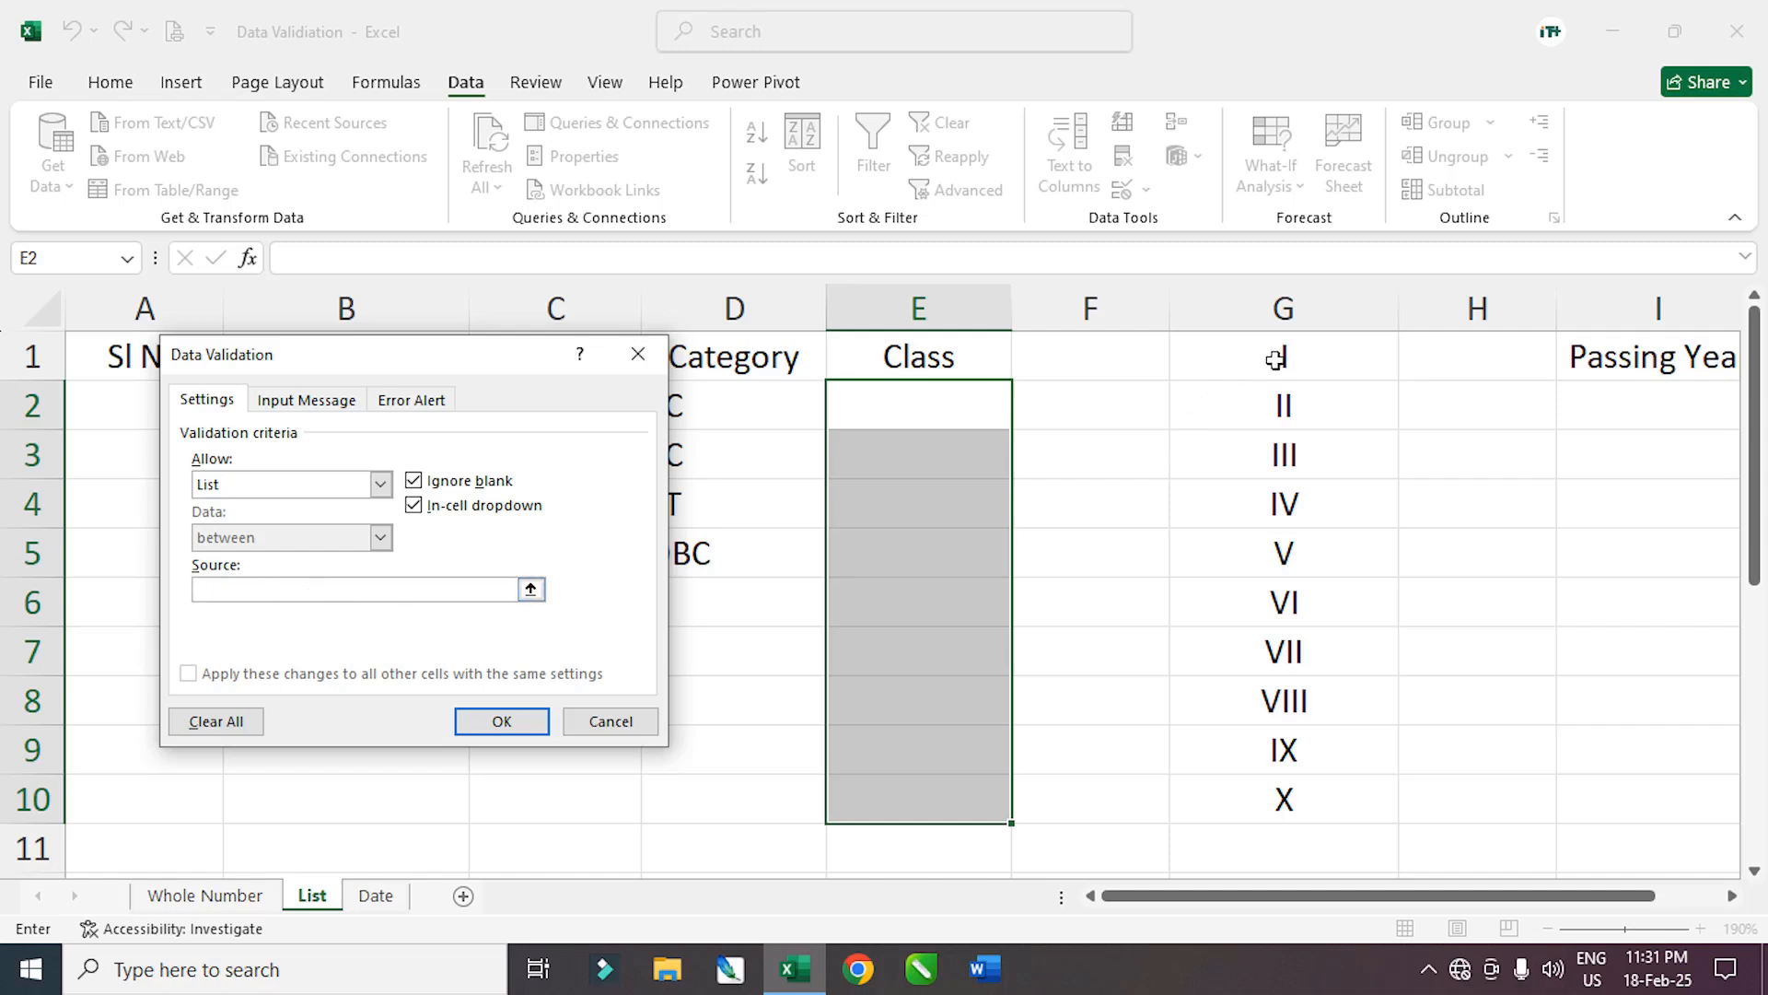
{"action": "left_click_drag", "start_coordinate": [1275, 357], "coordinate": [1263, 794]}
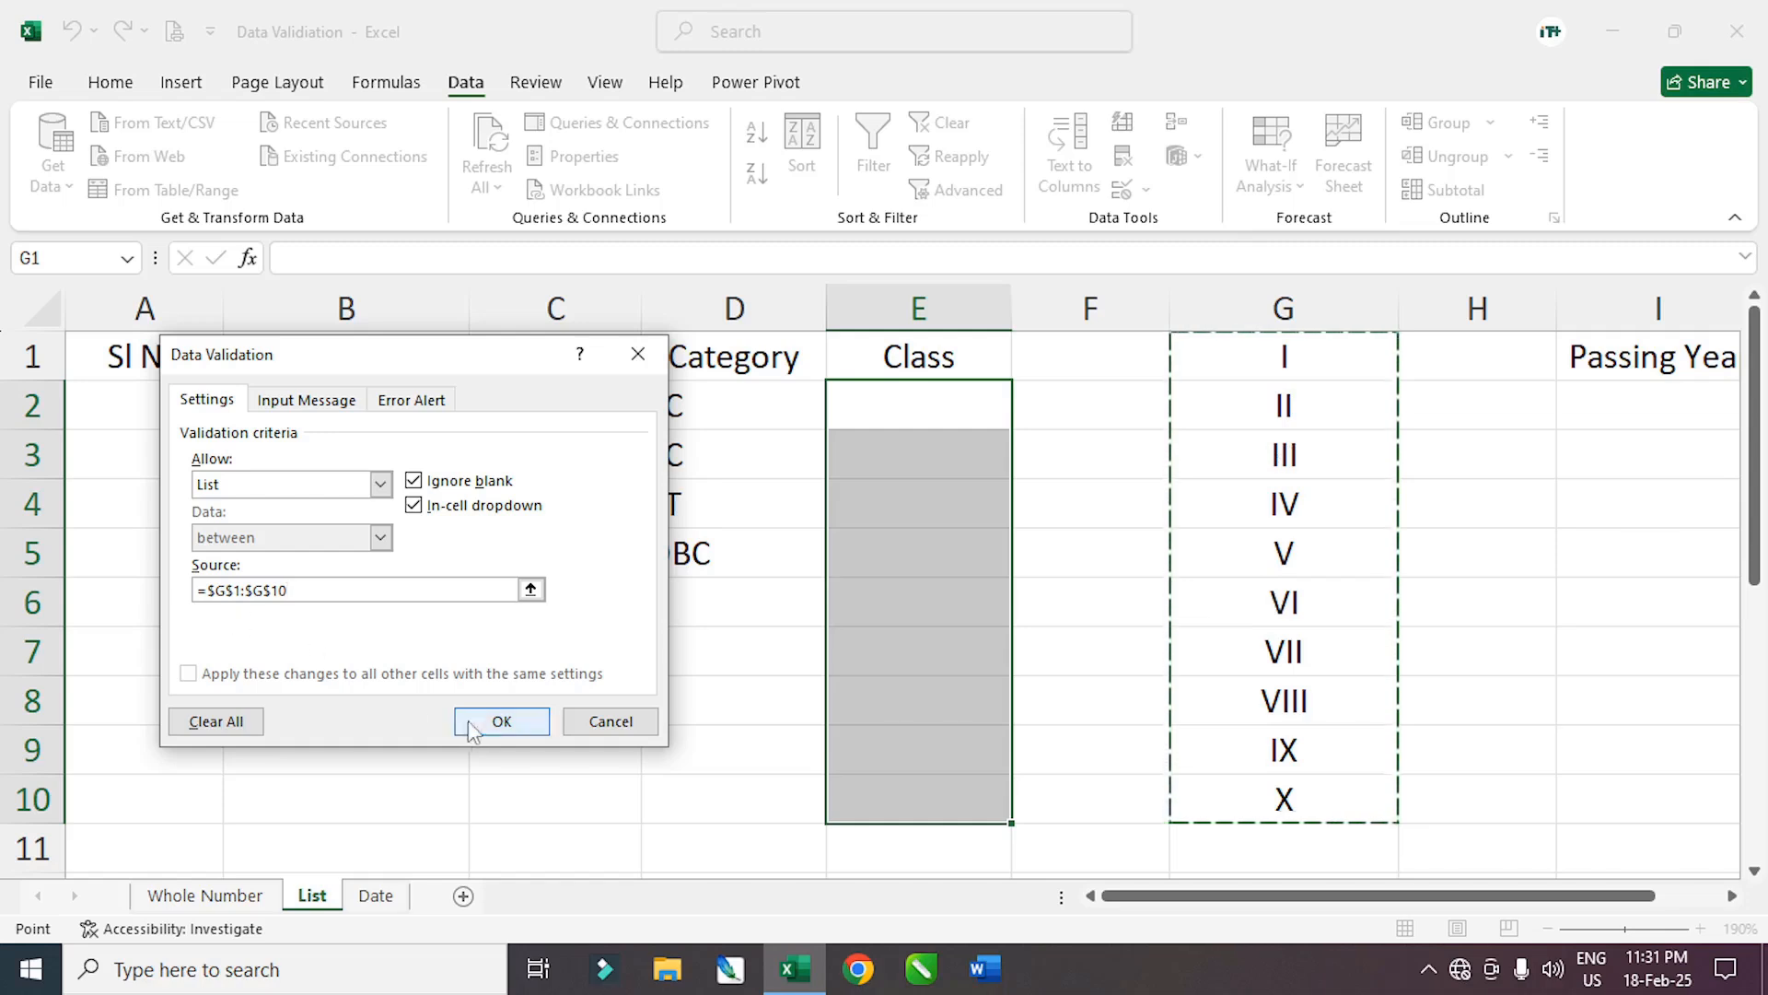
{"action": "left_click", "coordinate": [495, 722]}
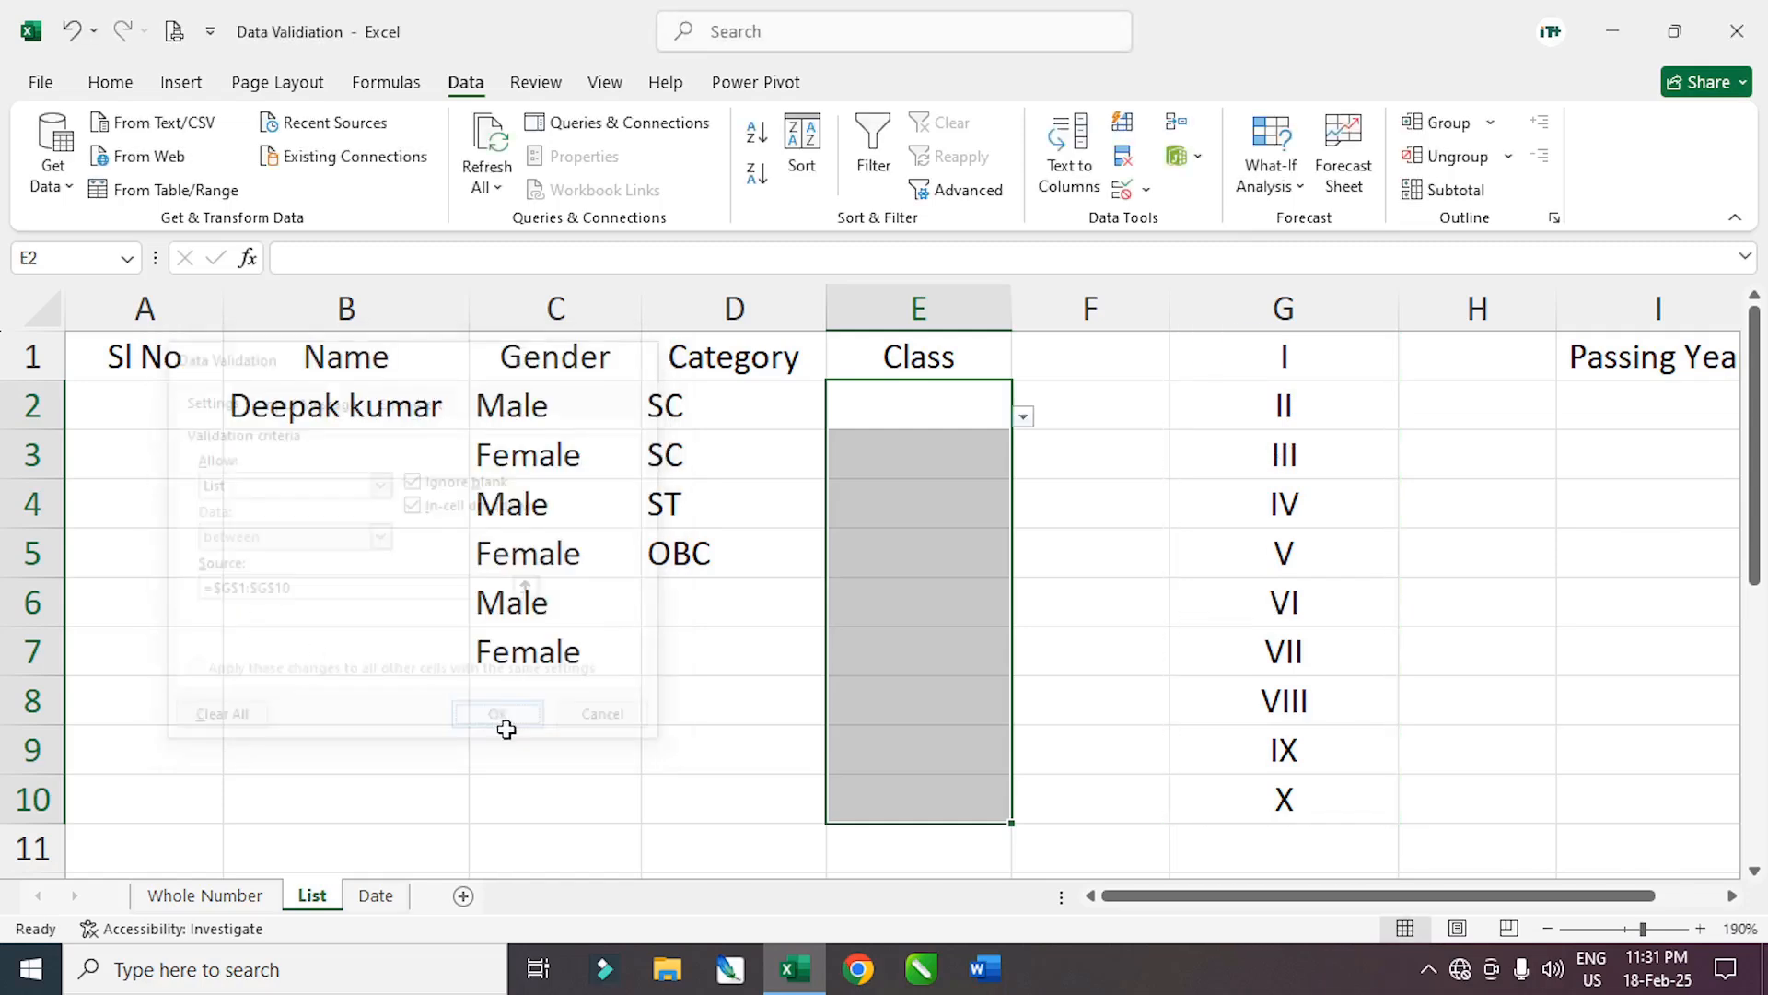
Pick VII, V, IV and VIII for Class cells E2 to E5 from their dropdowns
{"action": "left_click", "coordinate": [1024, 418]}
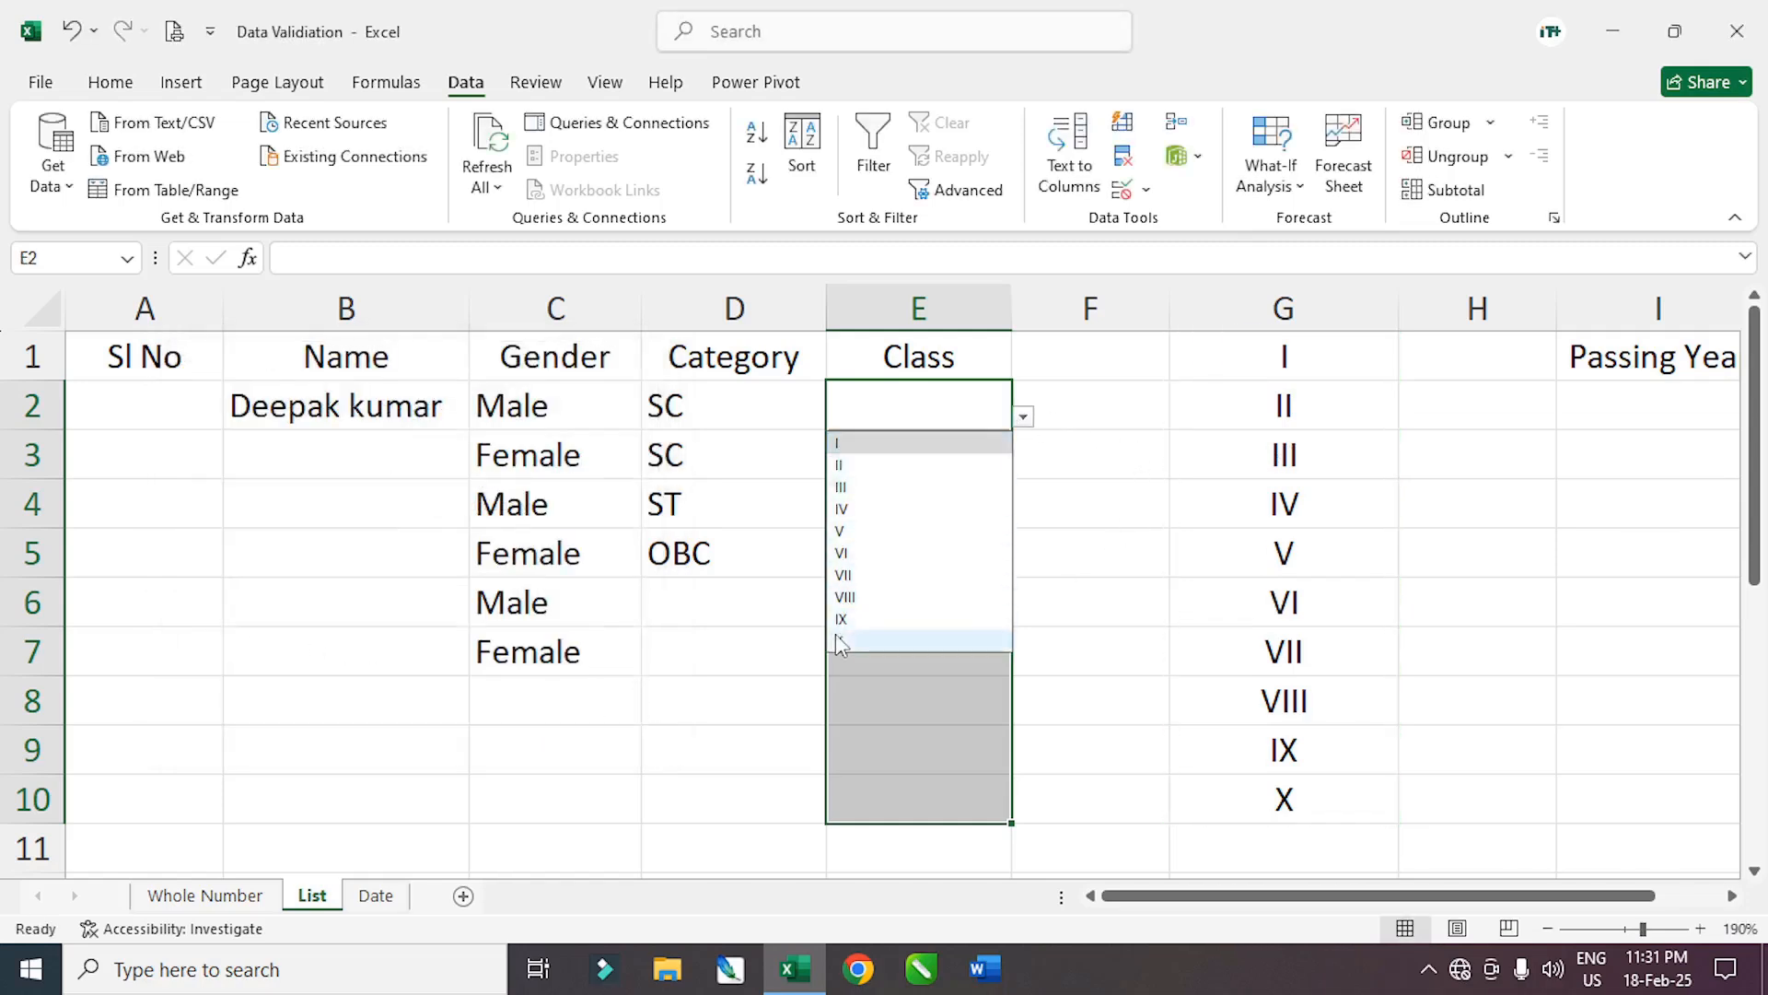
{"action": "left_click", "coordinate": [852, 574]}
{"action": "left_click", "coordinate": [994, 472]}
{"action": "left_click", "coordinate": [1024, 467]}
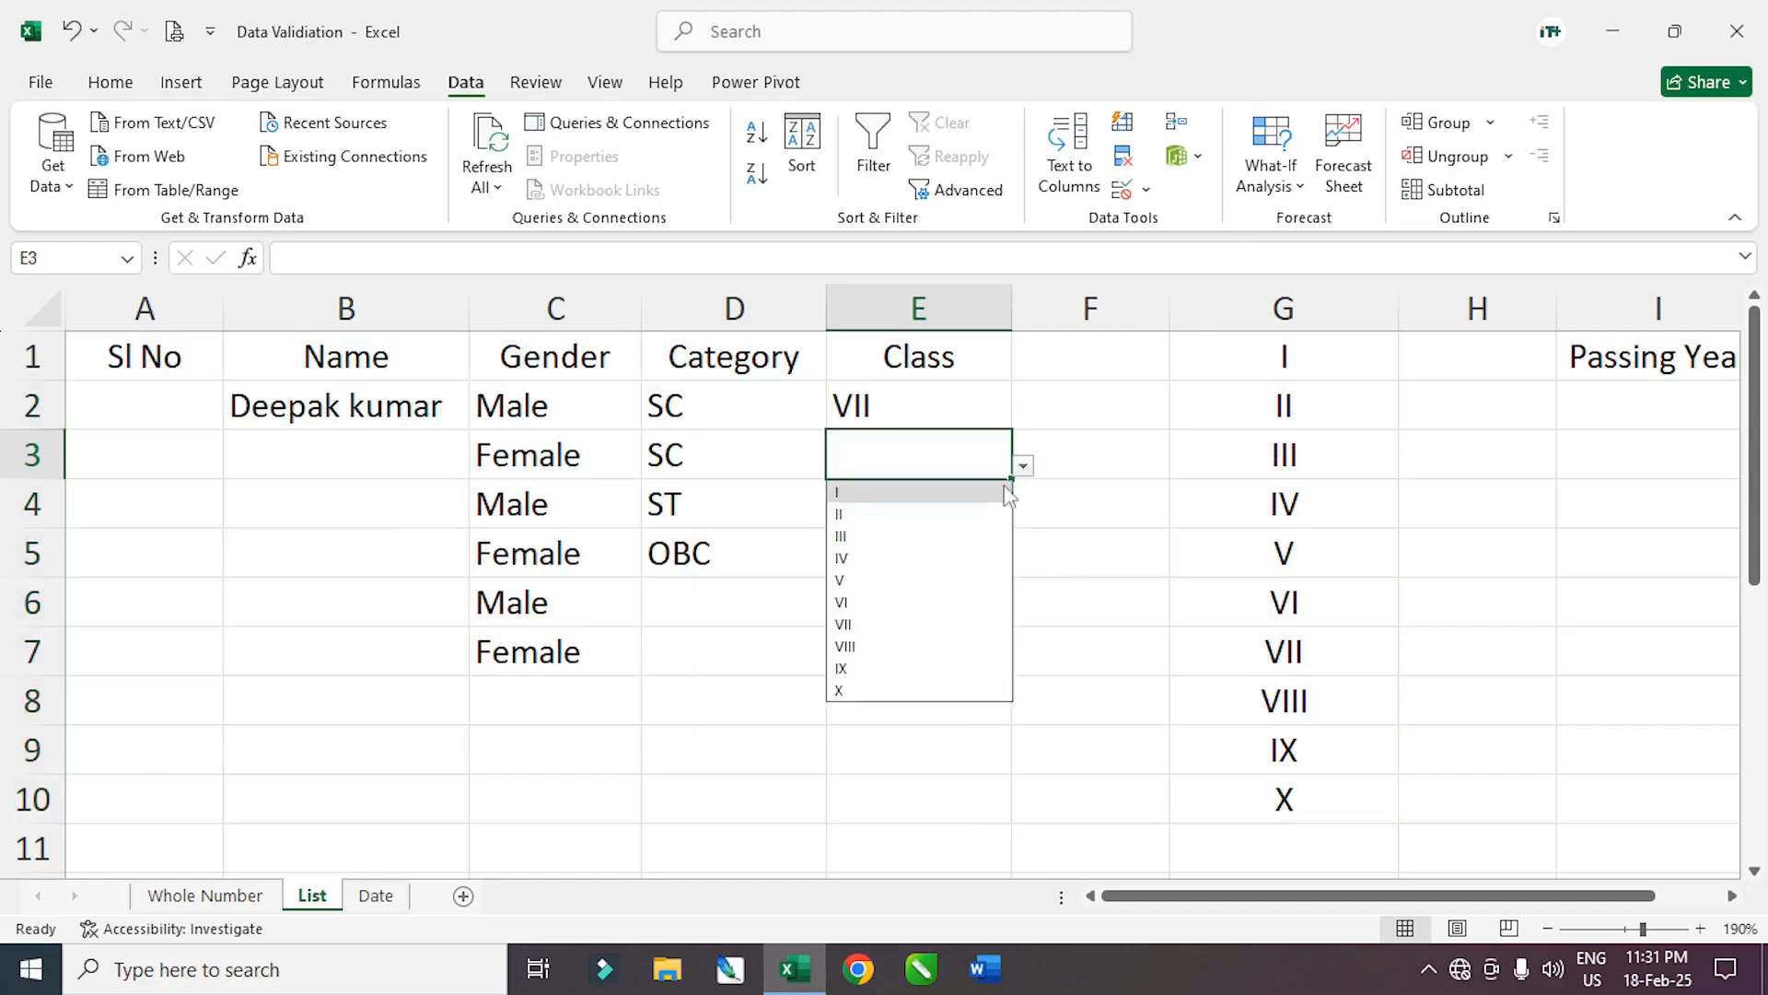
{"action": "left_click", "coordinate": [870, 578]}
{"action": "left_click", "coordinate": [958, 513]}
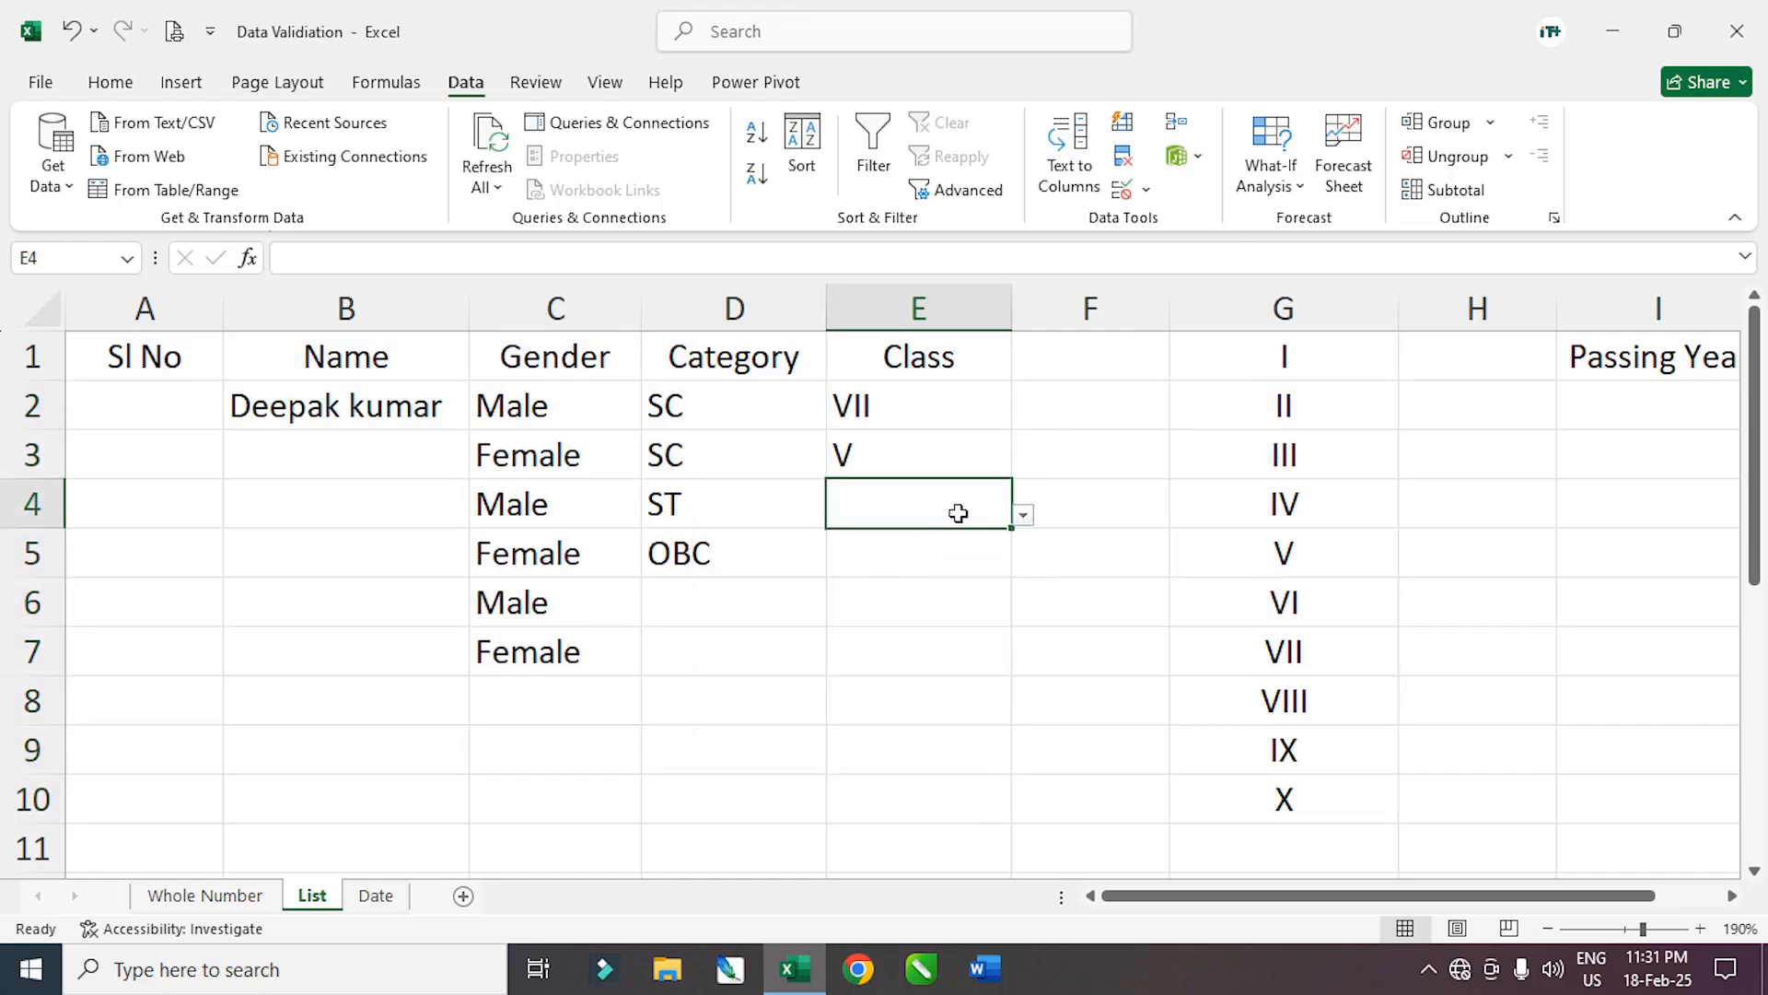
{"action": "left_click", "coordinate": [1025, 522]}
{"action": "left_click", "coordinate": [862, 610]}
{"action": "left_click", "coordinate": [950, 564]}
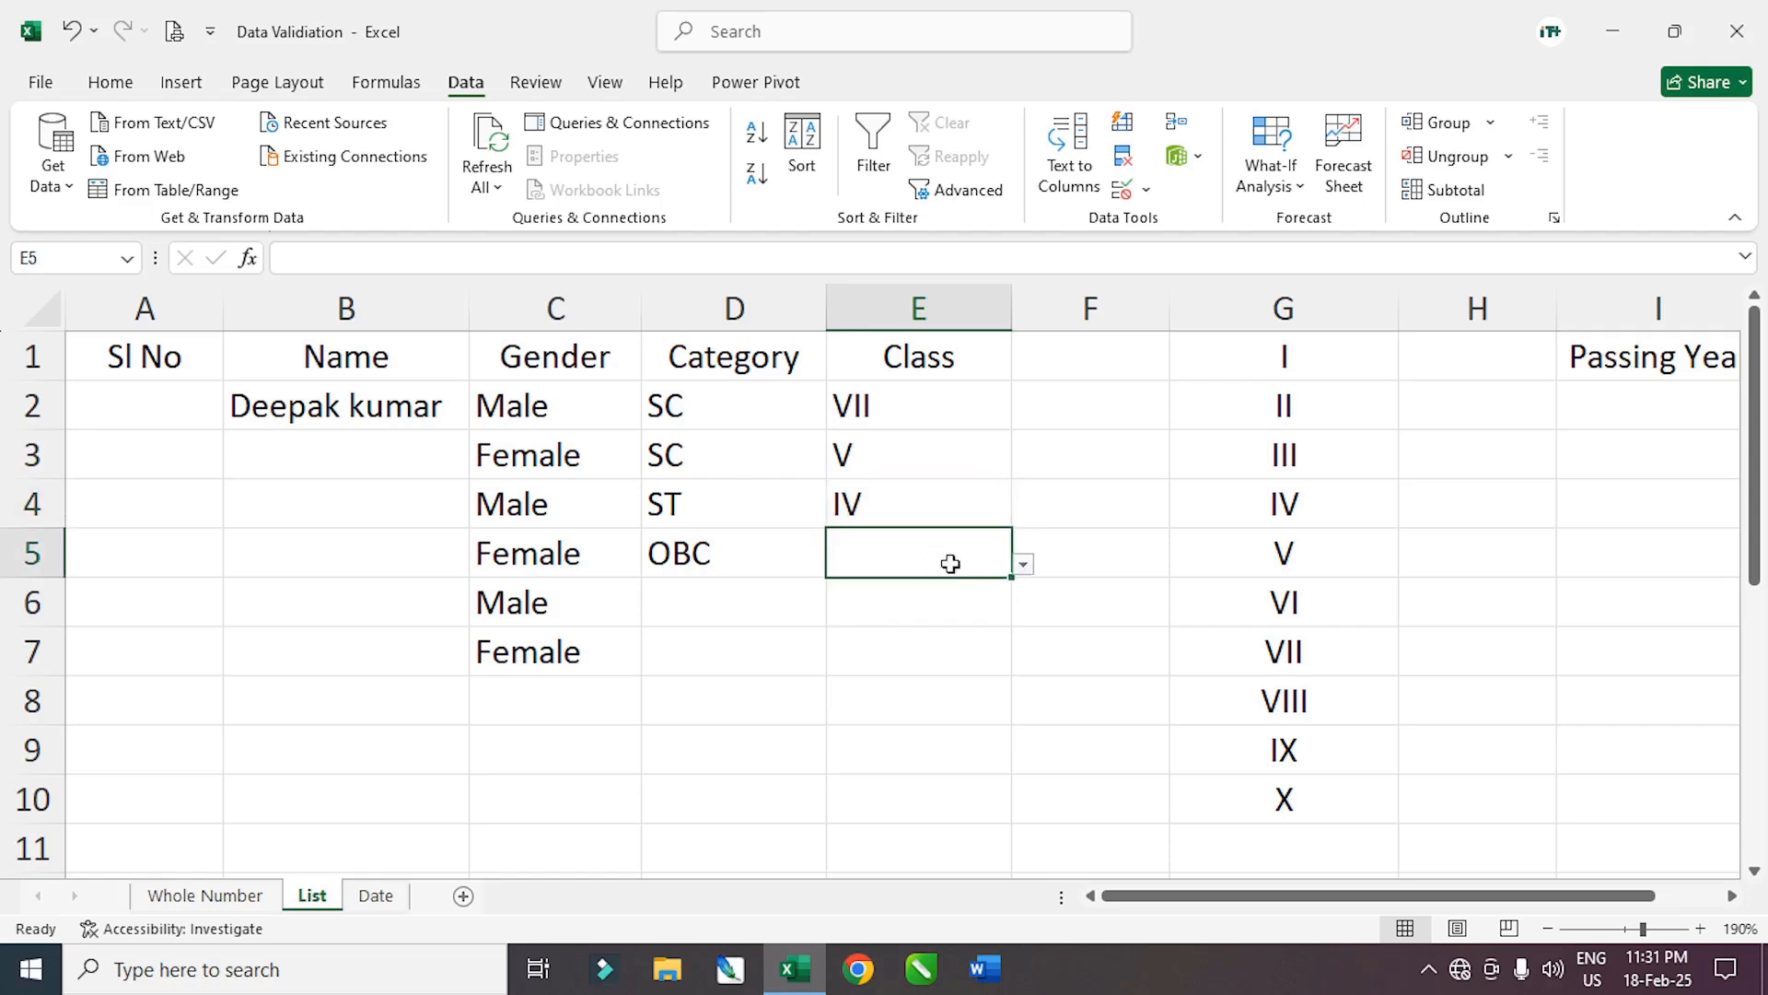
{"action": "left_click", "coordinate": [1024, 566]}
{"action": "left_click", "coordinate": [871, 732]}
Pick VI, V, VIII and VII for Class cells E6 to E9 from their dropdowns
{"action": "left_click", "coordinate": [907, 609]}
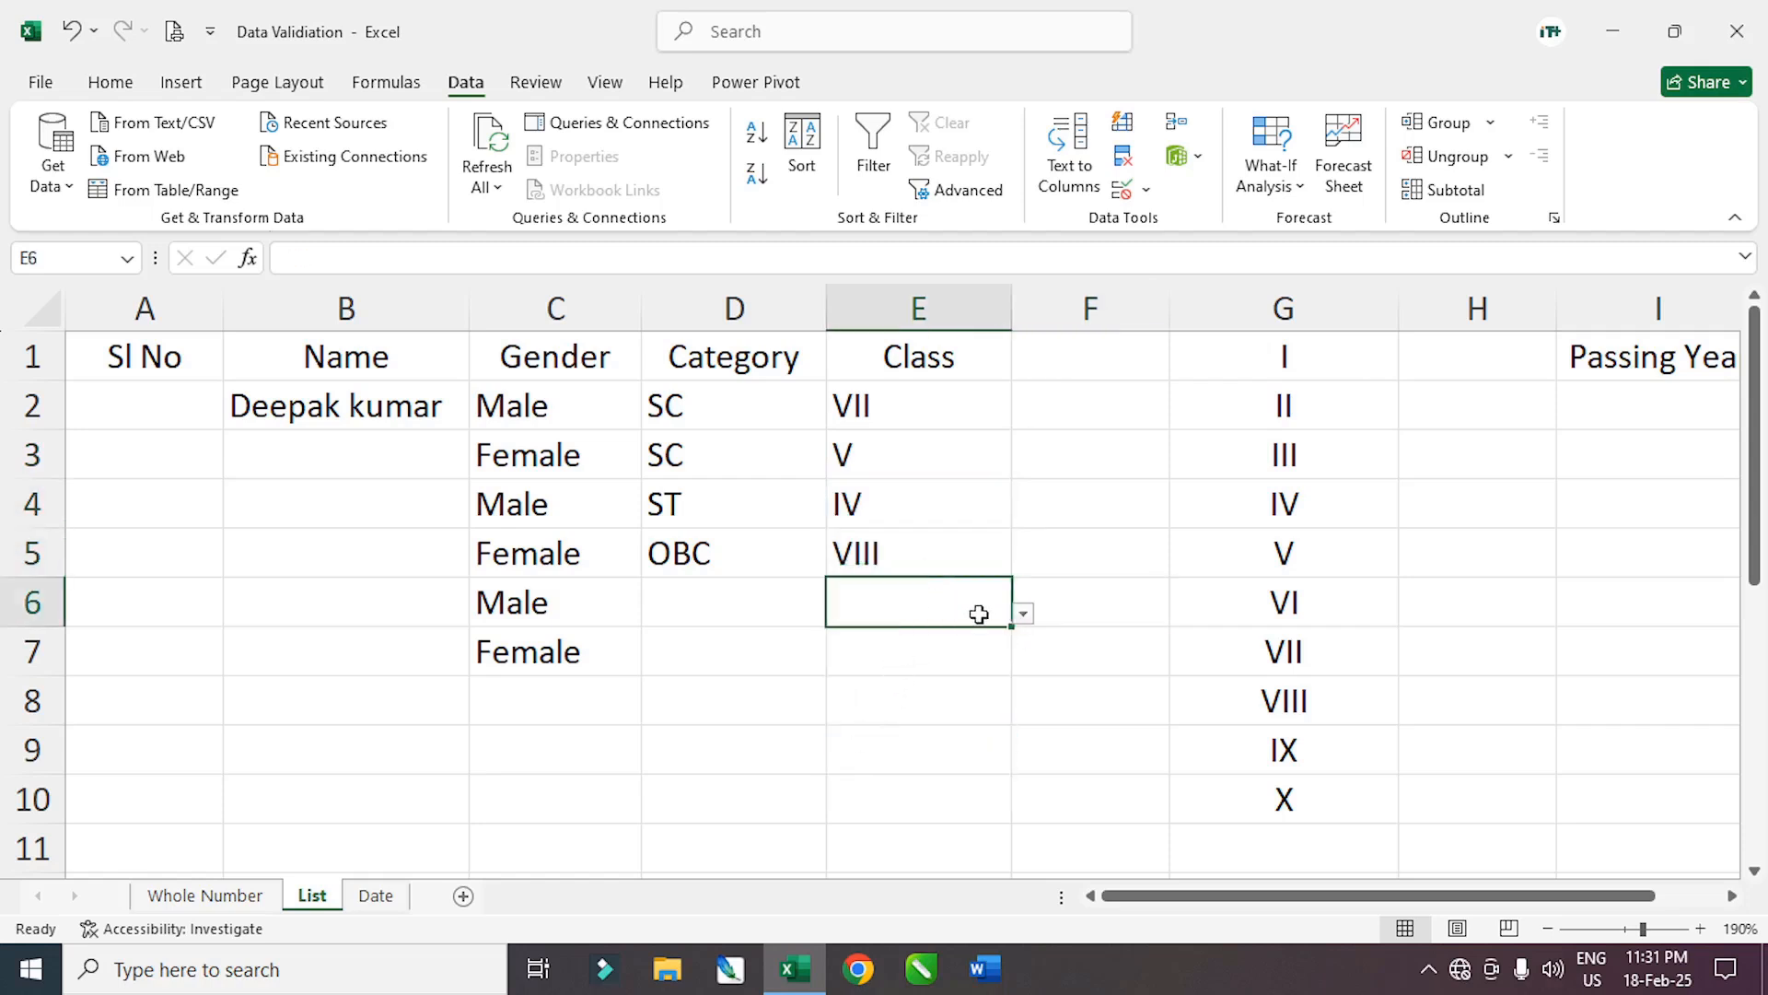
{"action": "left_click", "coordinate": [1024, 615]}
{"action": "left_click", "coordinate": [870, 743]}
{"action": "left_click", "coordinate": [924, 663]}
{"action": "left_click", "coordinate": [1023, 664]}
{"action": "left_click", "coordinate": [875, 777]}
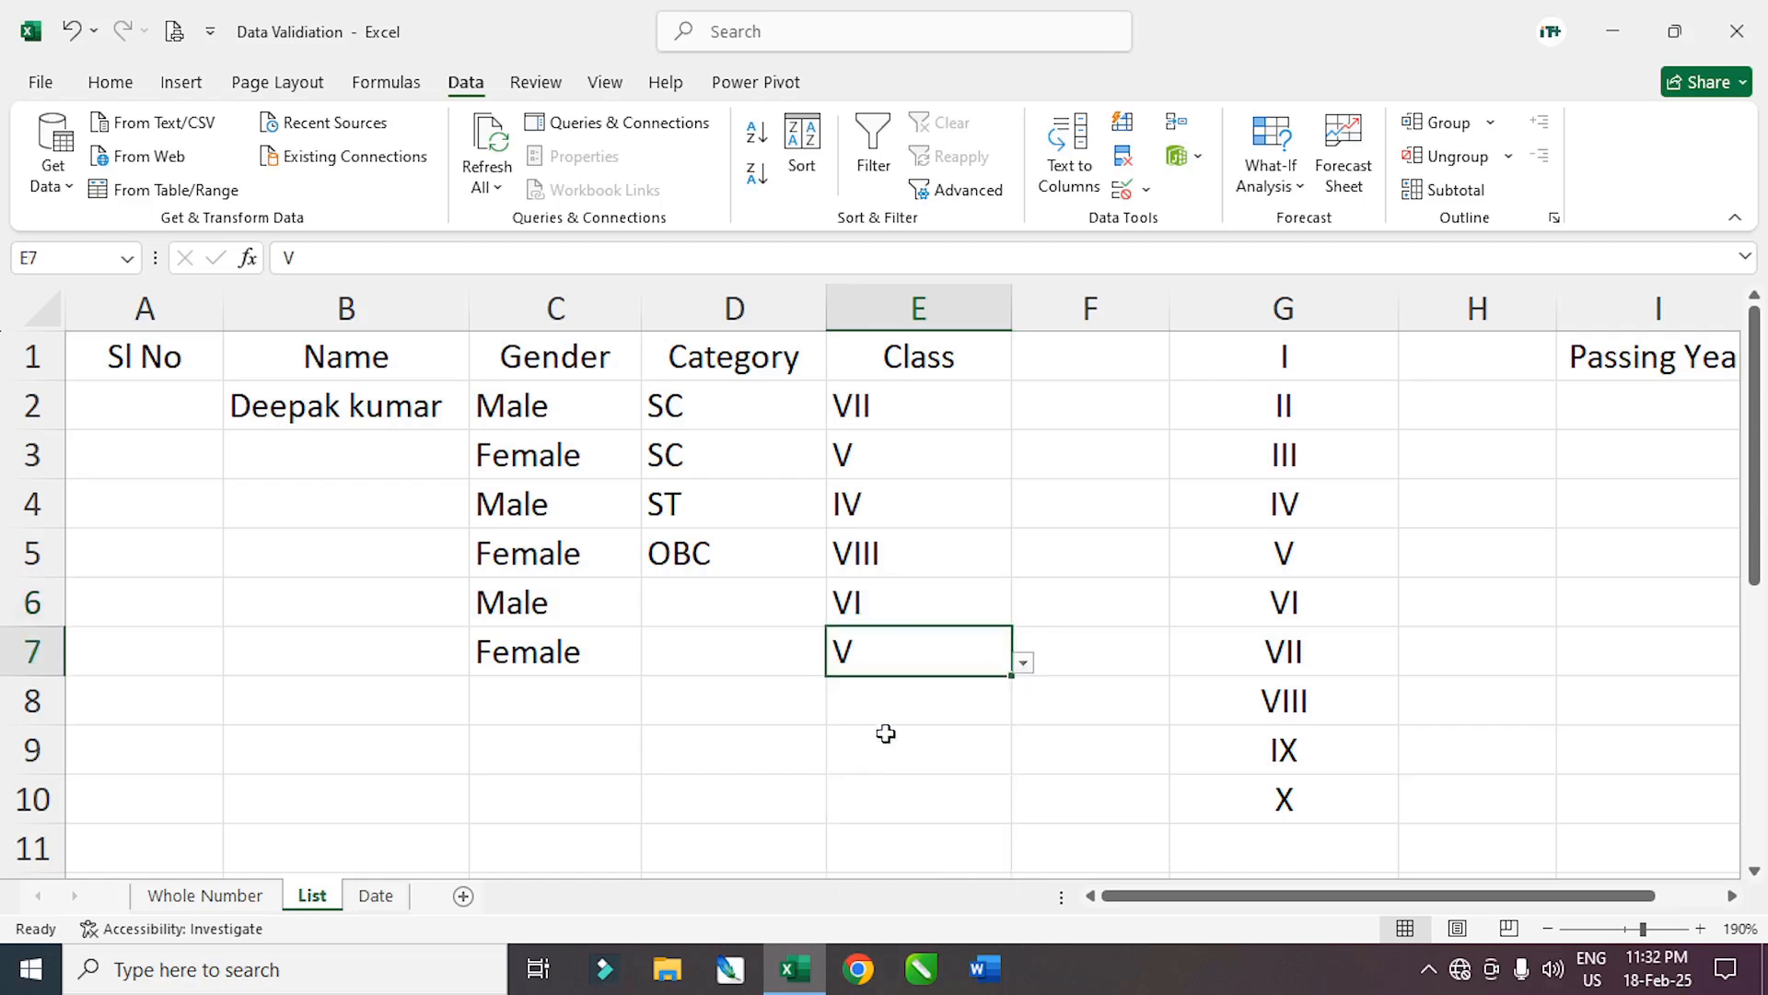
{"action": "left_click", "coordinate": [907, 704]}
{"action": "left_click", "coordinate": [1024, 711]}
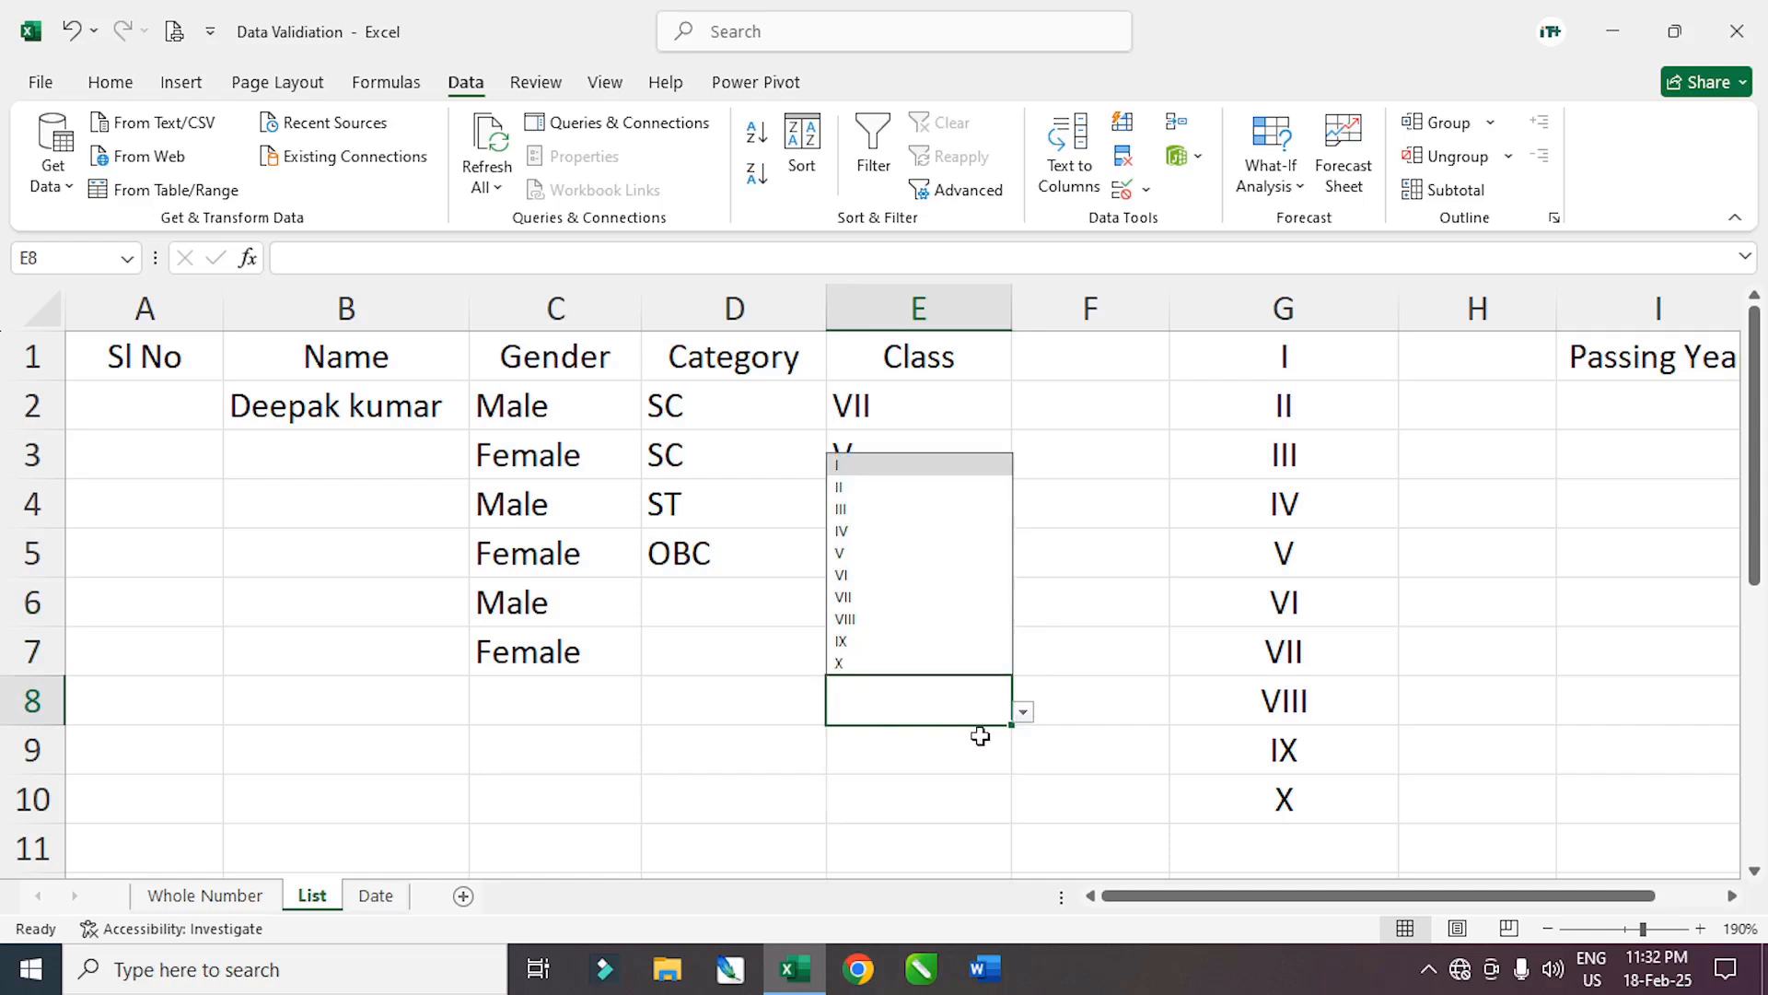
{"action": "left_click", "coordinate": [873, 619]}
{"action": "left_click", "coordinate": [908, 753]}
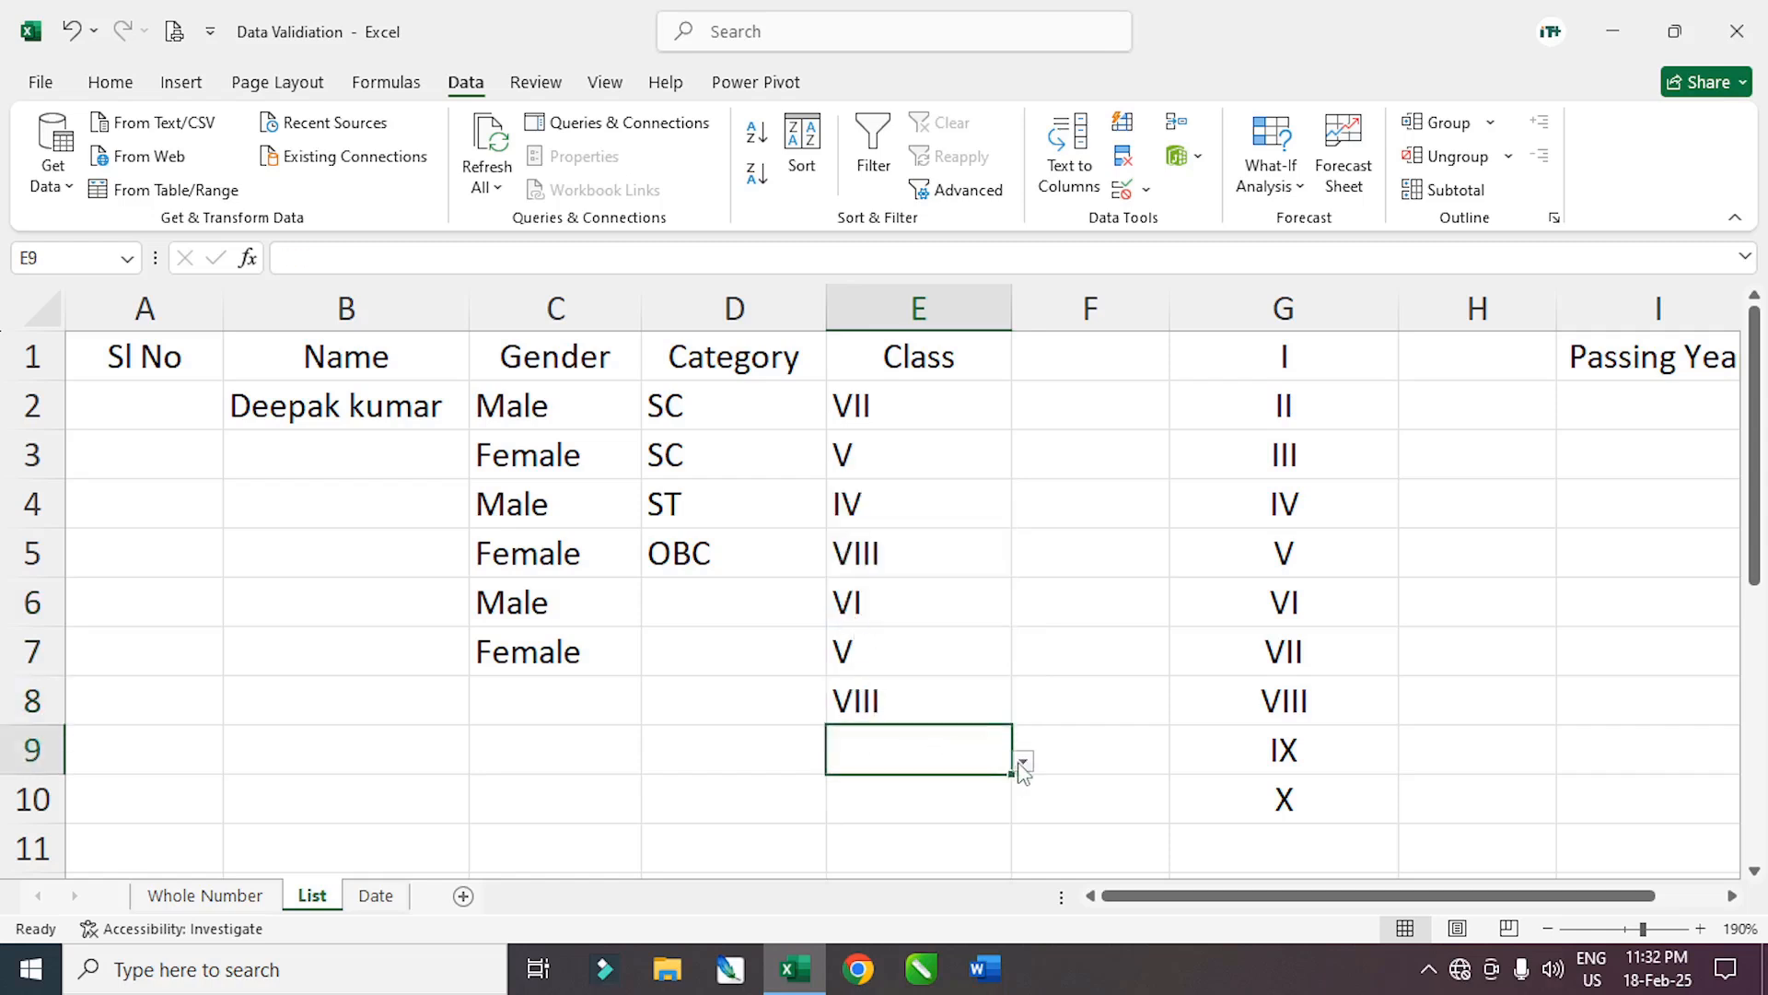
{"action": "left_click", "coordinate": [1023, 761]}
{"action": "left_click", "coordinate": [907, 645]}
Change E2's Class from VII to X using its dropdown
{"action": "left_click_drag", "start_coordinate": [896, 405], "coordinate": [907, 751]}
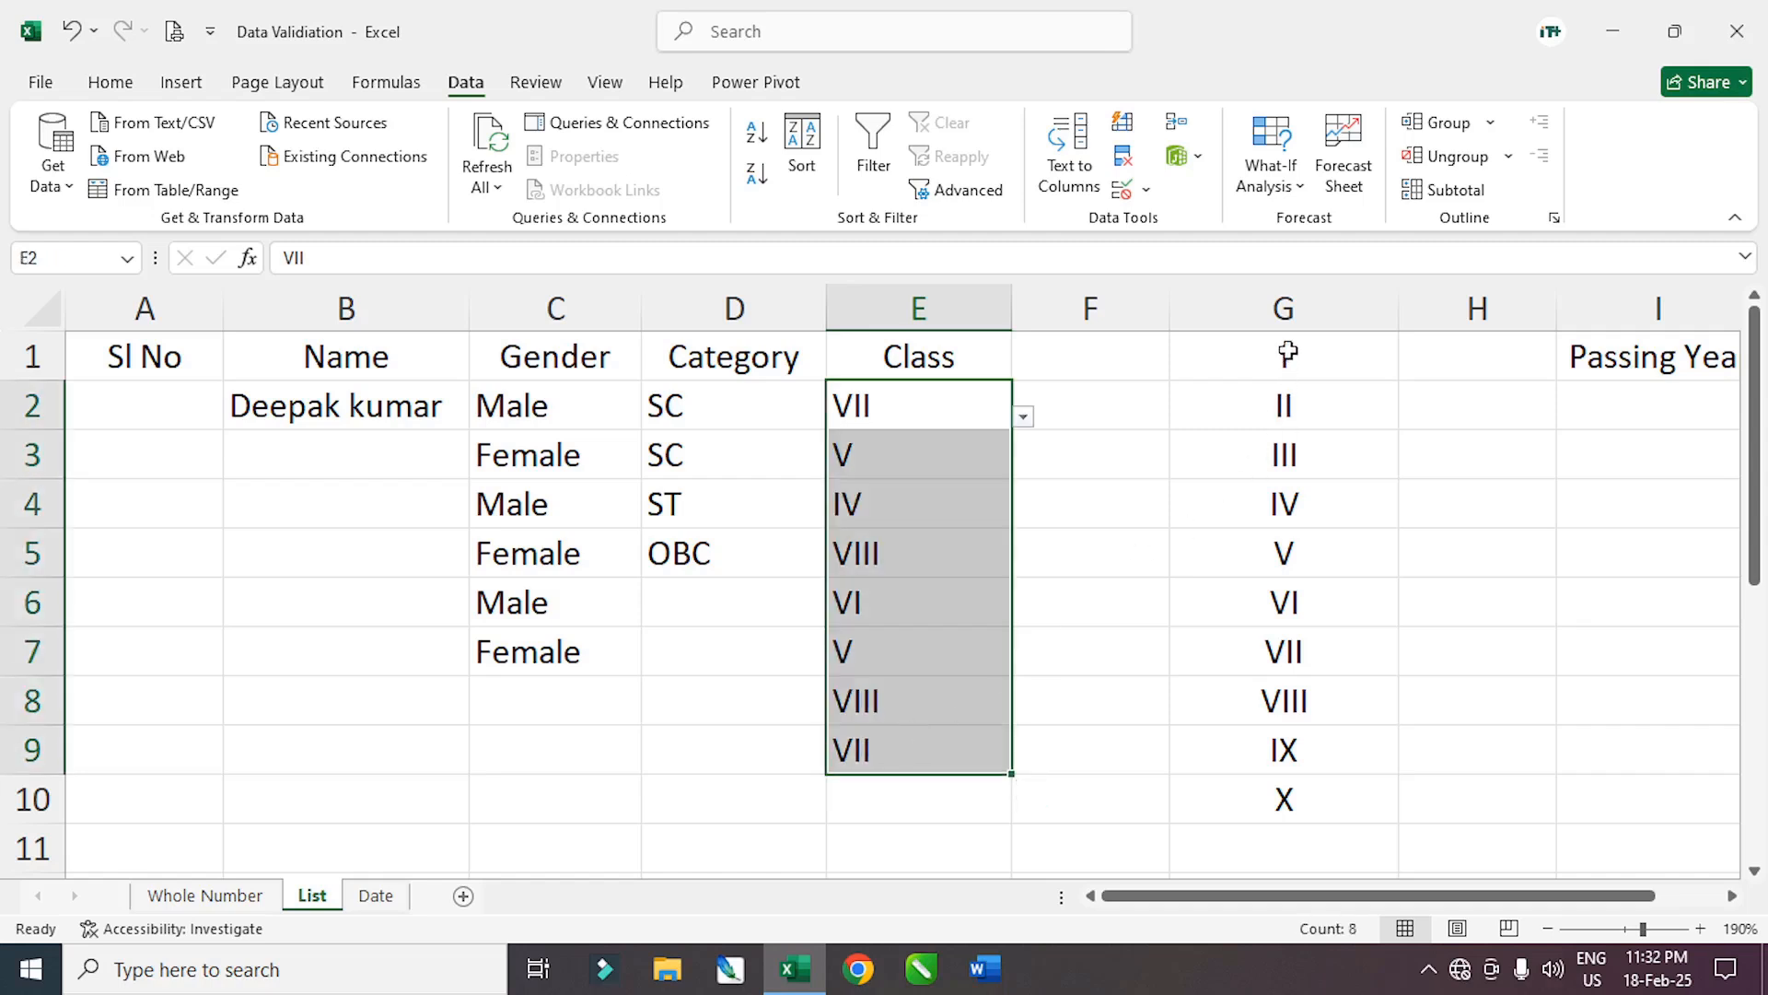
{"action": "left_click_drag", "start_coordinate": [1284, 356], "coordinate": [1290, 798]}
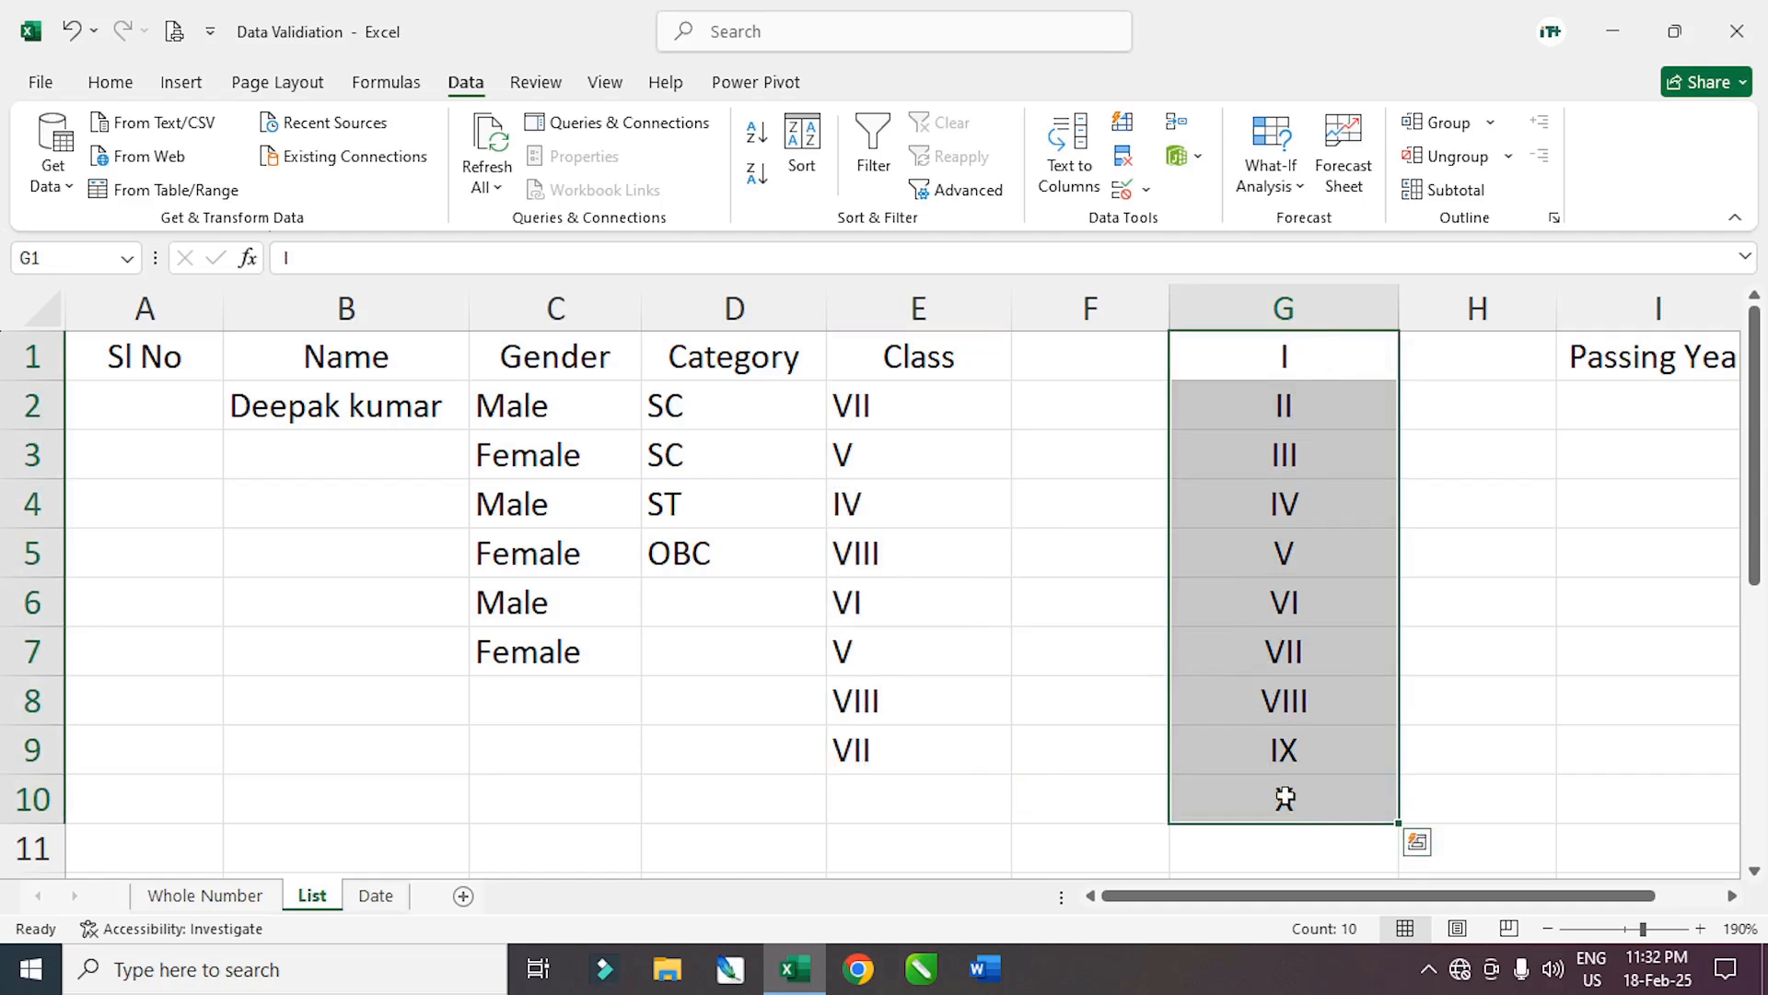
{"action": "left_click", "coordinate": [940, 680]}
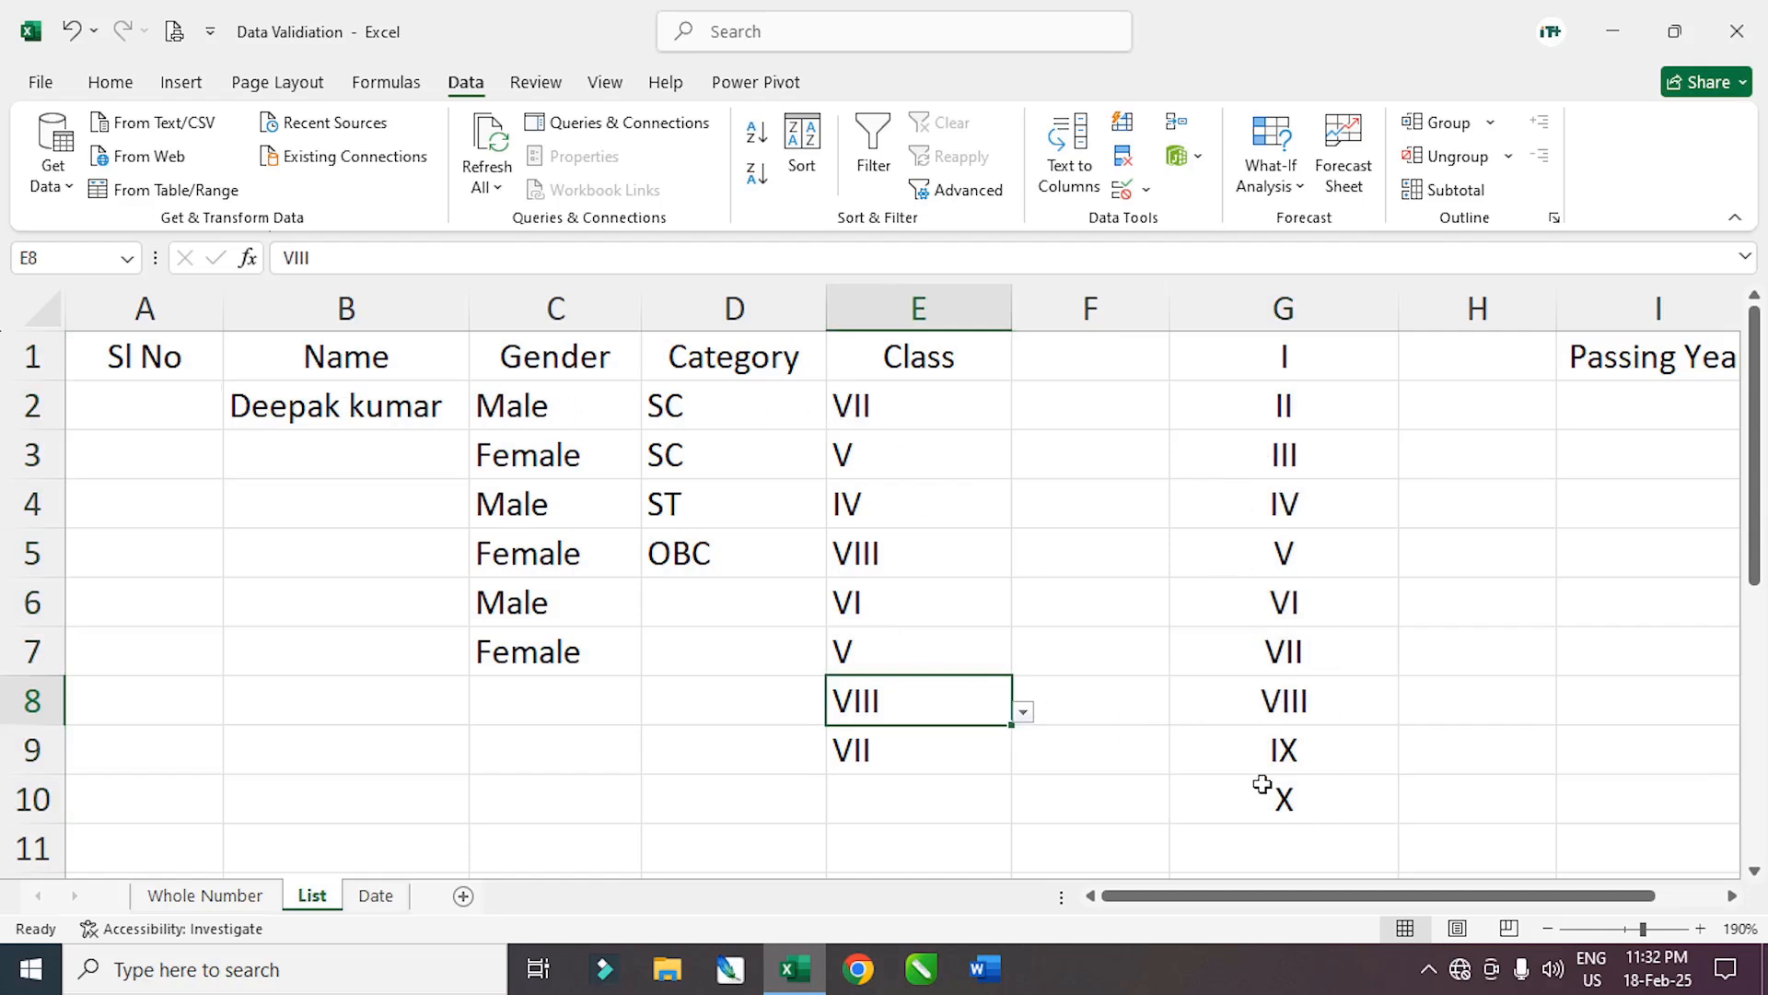
{"action": "left_click", "coordinate": [935, 411]}
{"action": "left_click", "coordinate": [1031, 415]}
{"action": "left_click", "coordinate": [939, 411]}
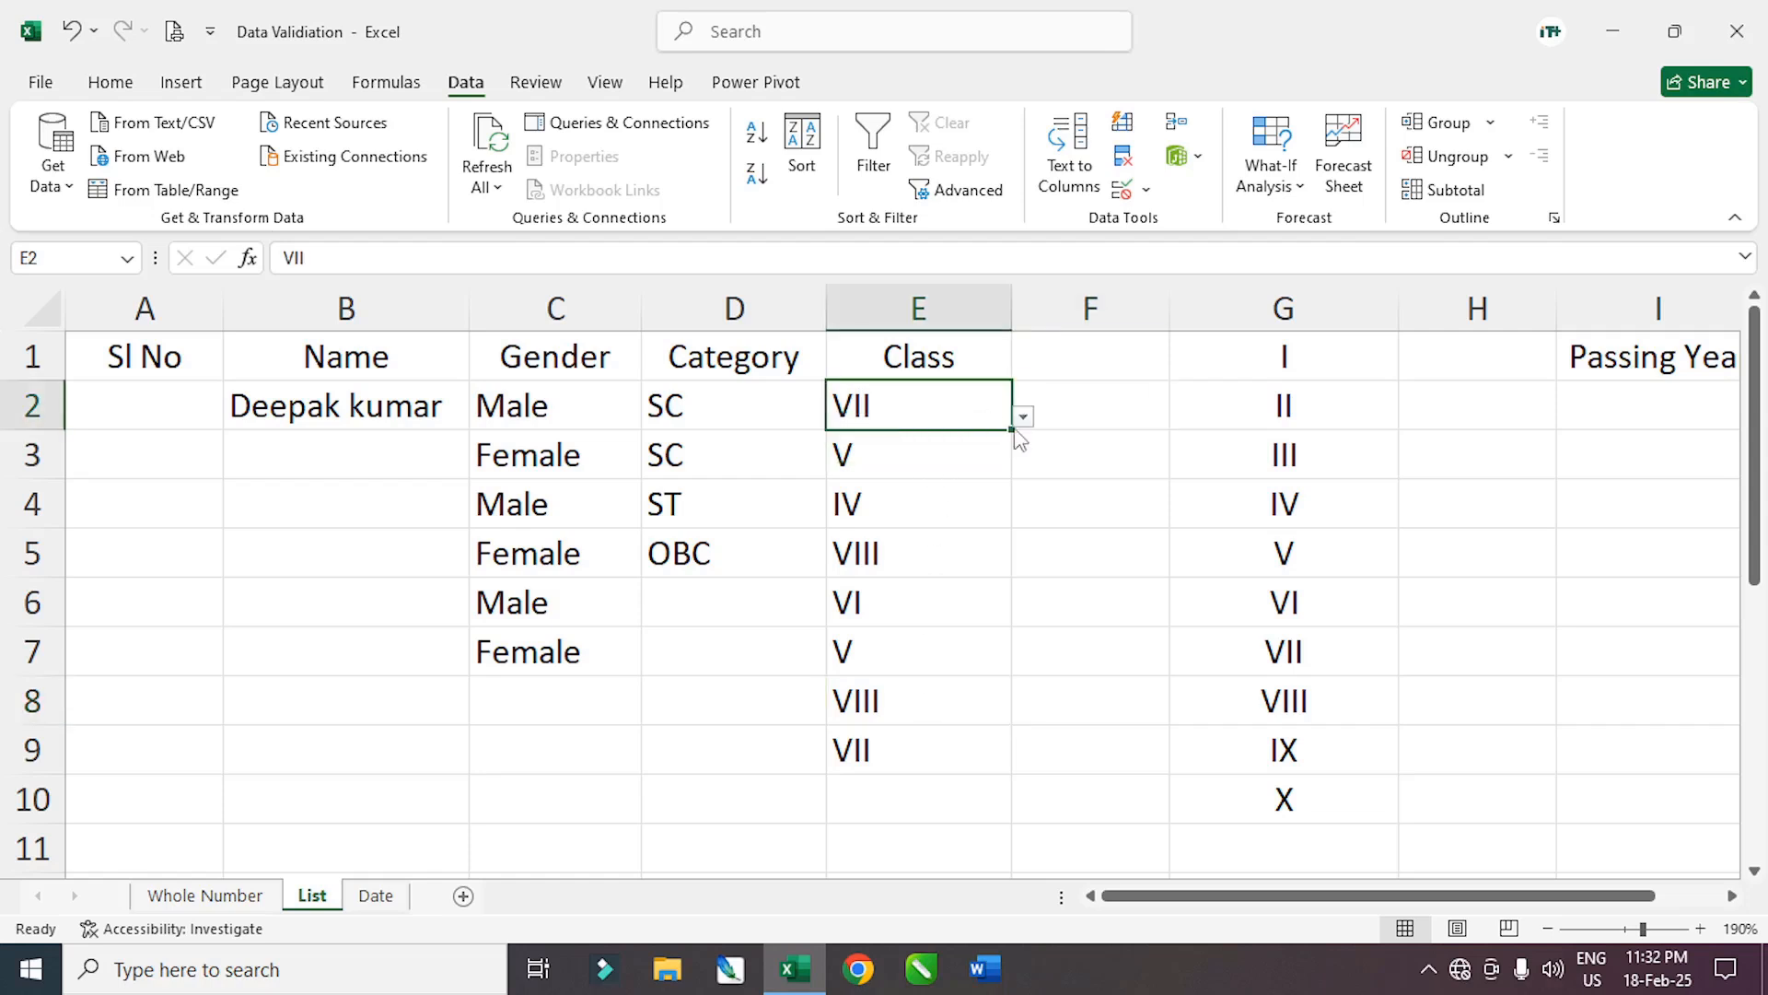
{"action": "left_click", "coordinate": [1024, 416]}
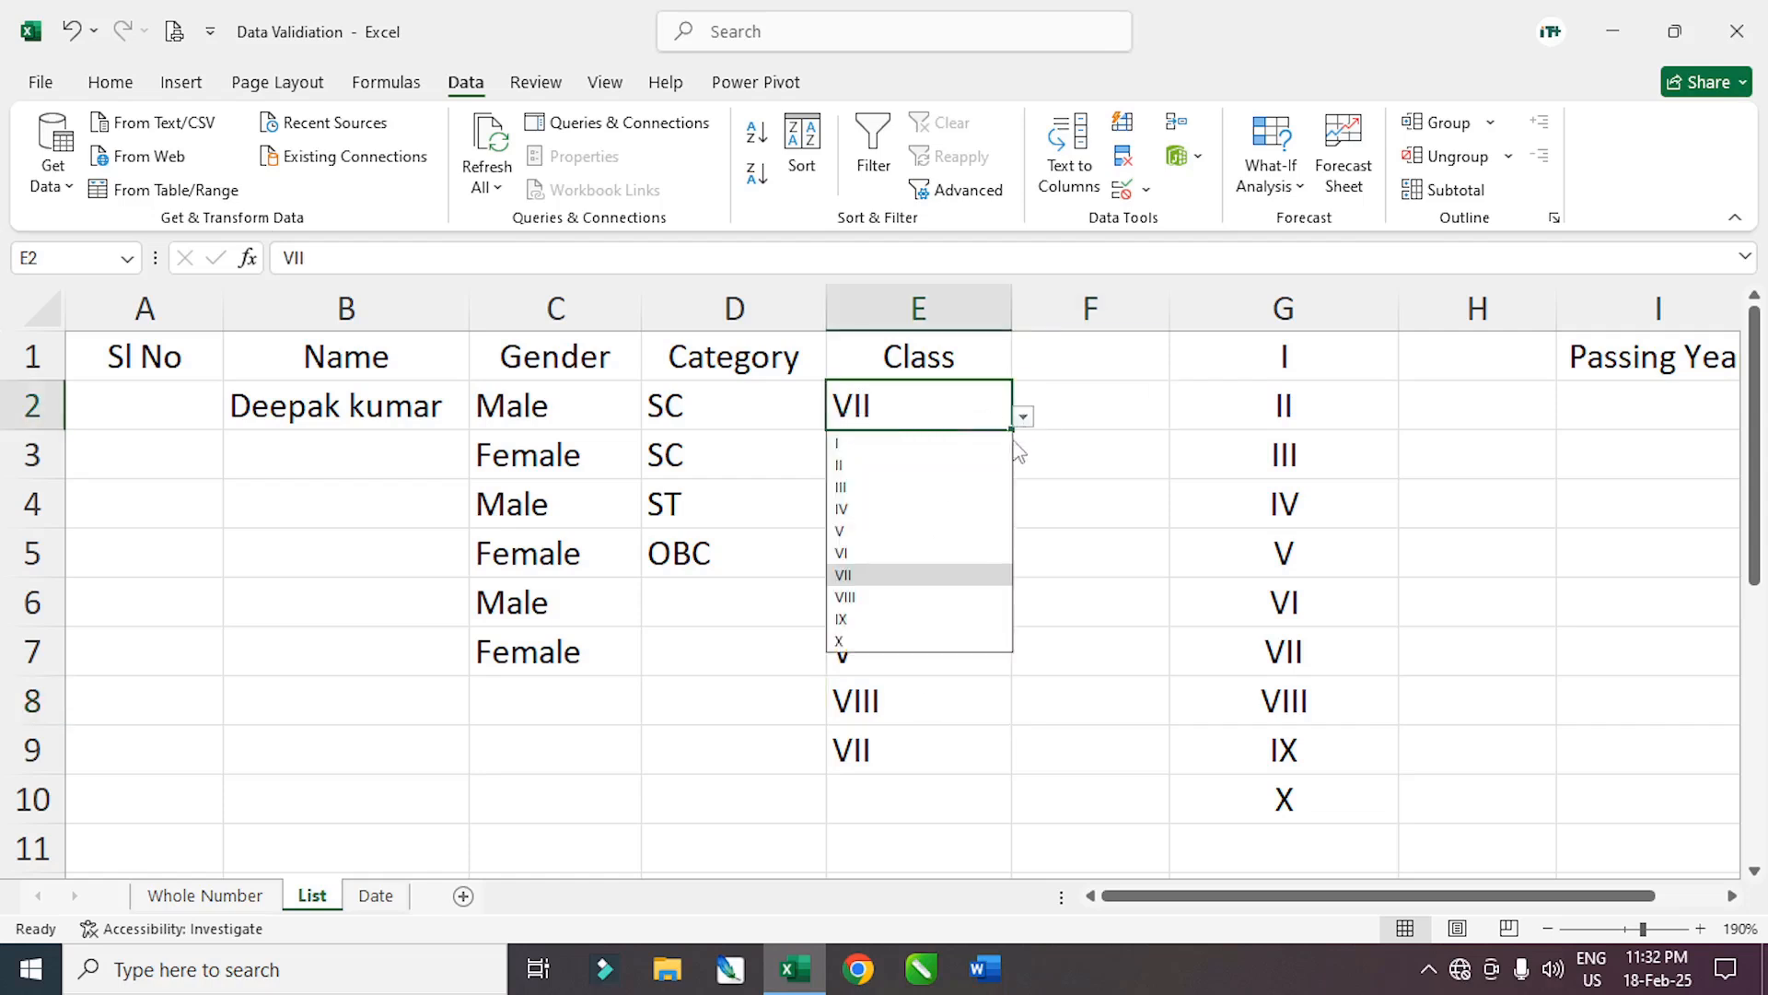
{"action": "left_click", "coordinate": [841, 641]}
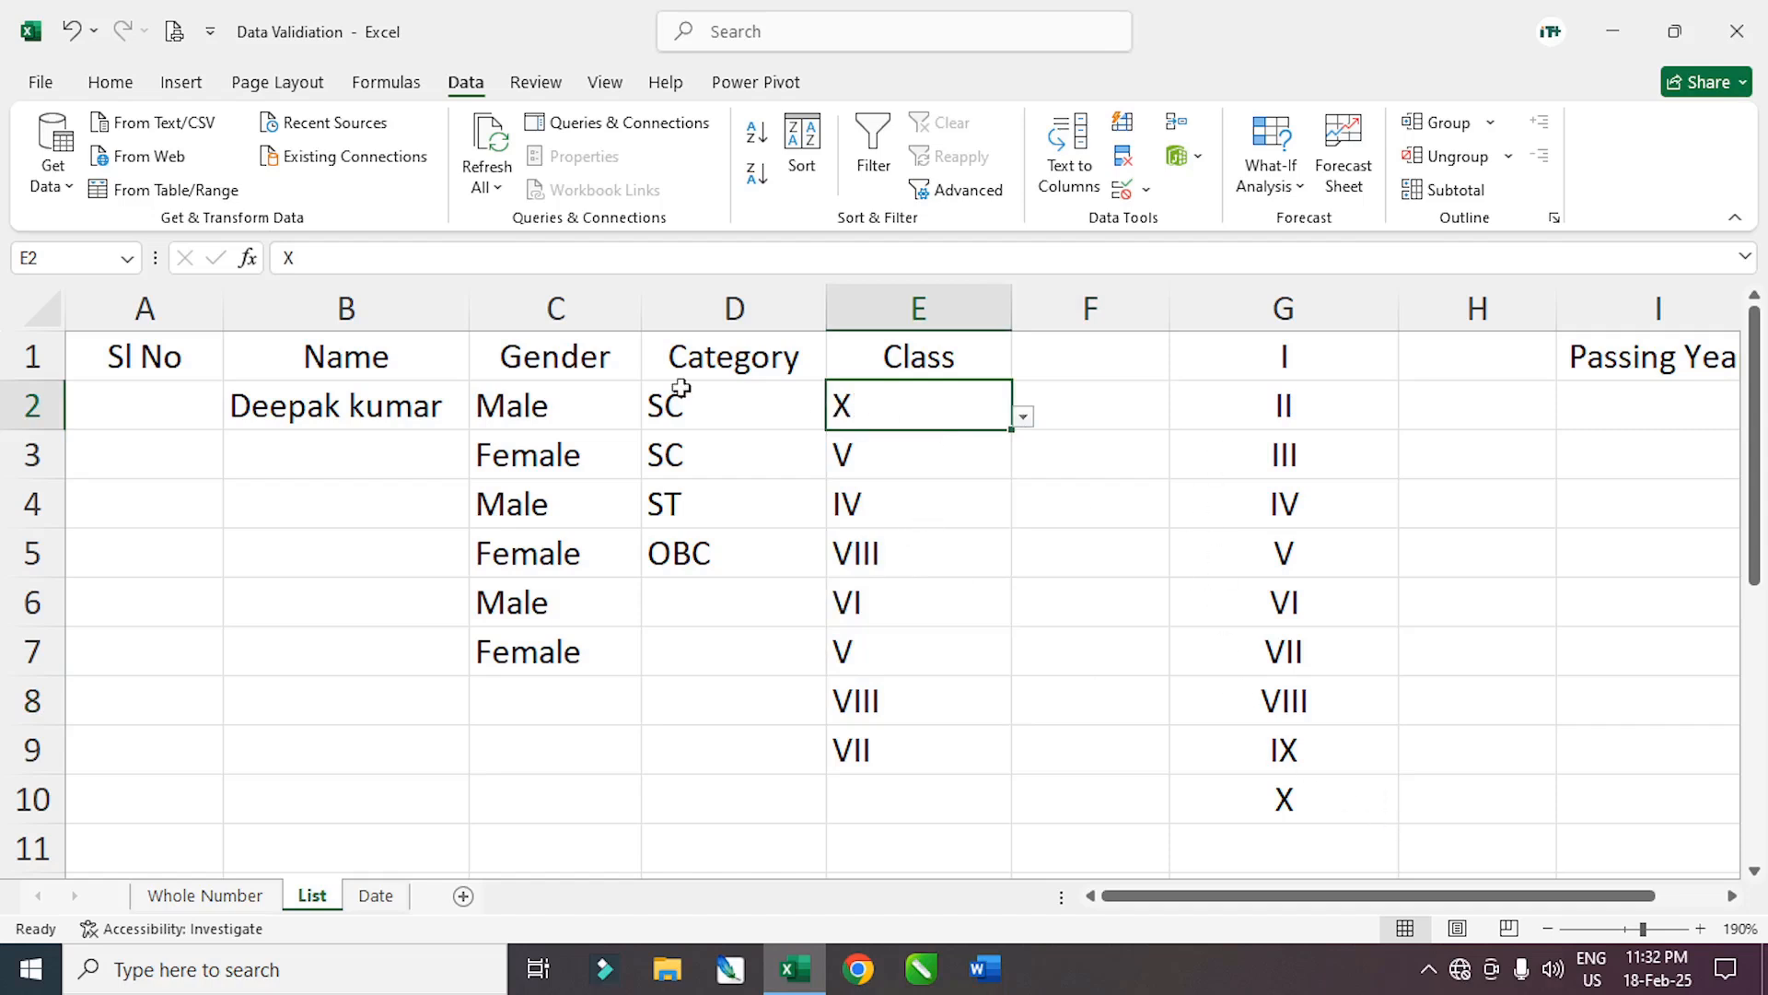
{"action": "left_click", "coordinate": [1248, 835]}
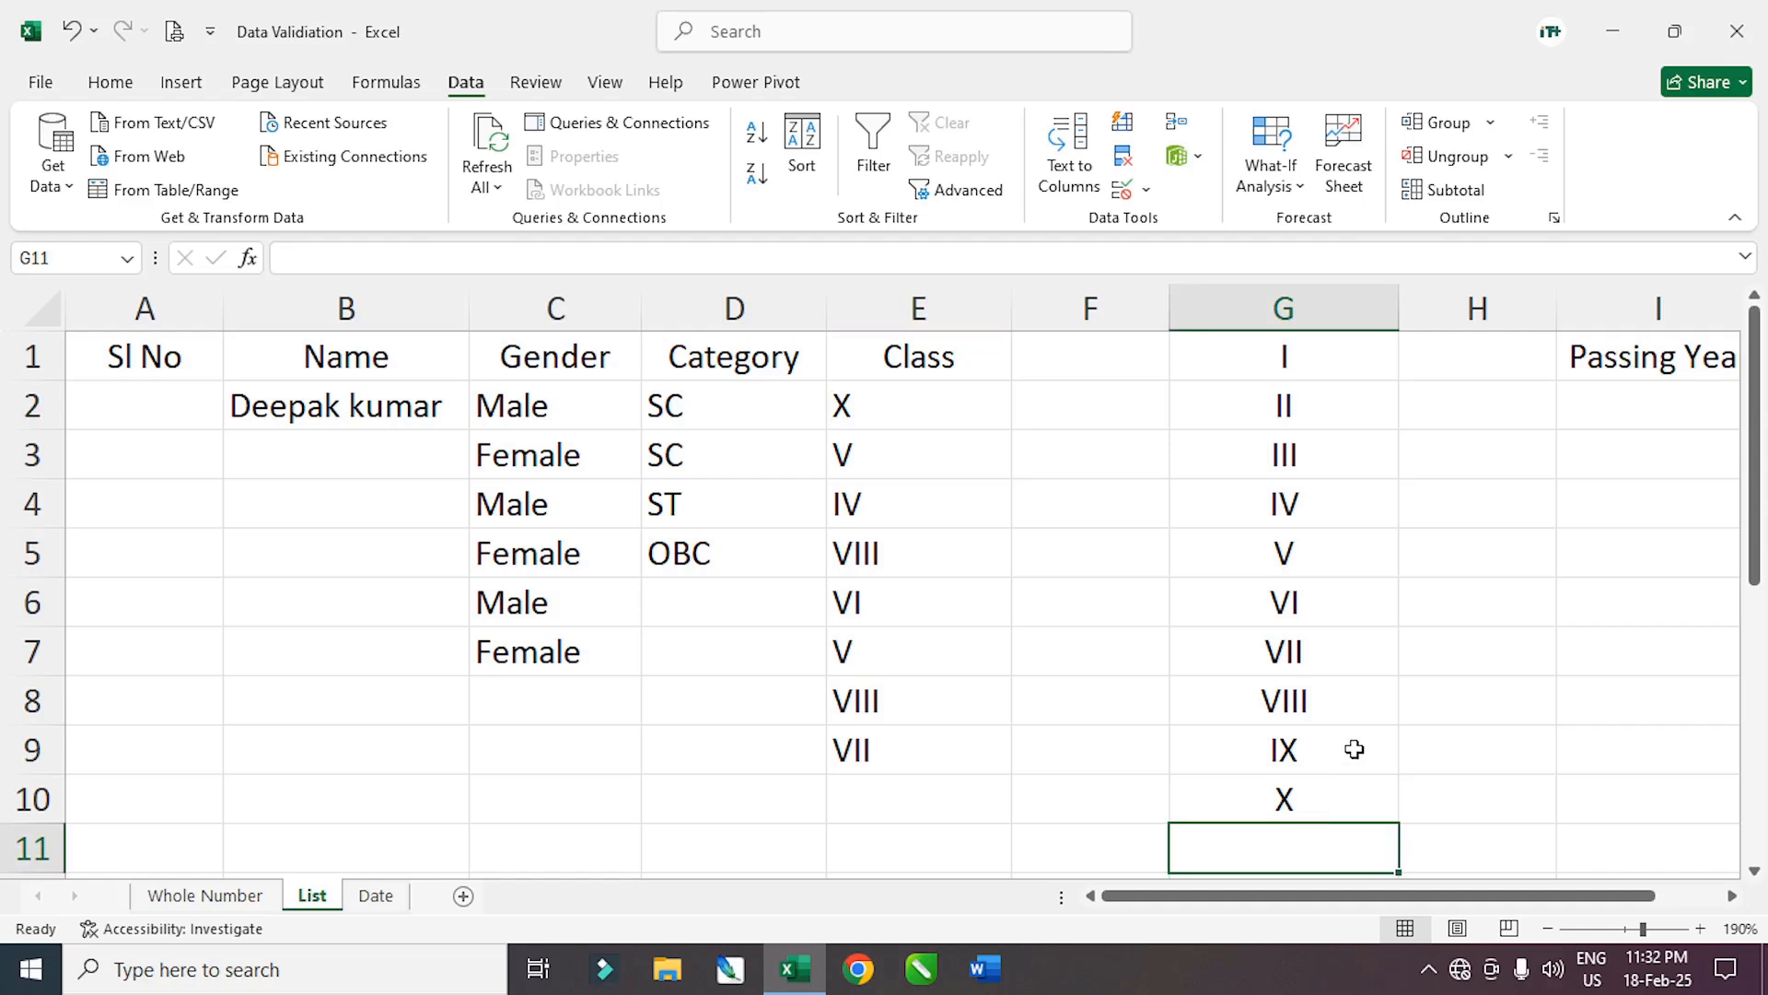
Enter XI in G11 below the class list X
{"action": "type", "text": "XI"}
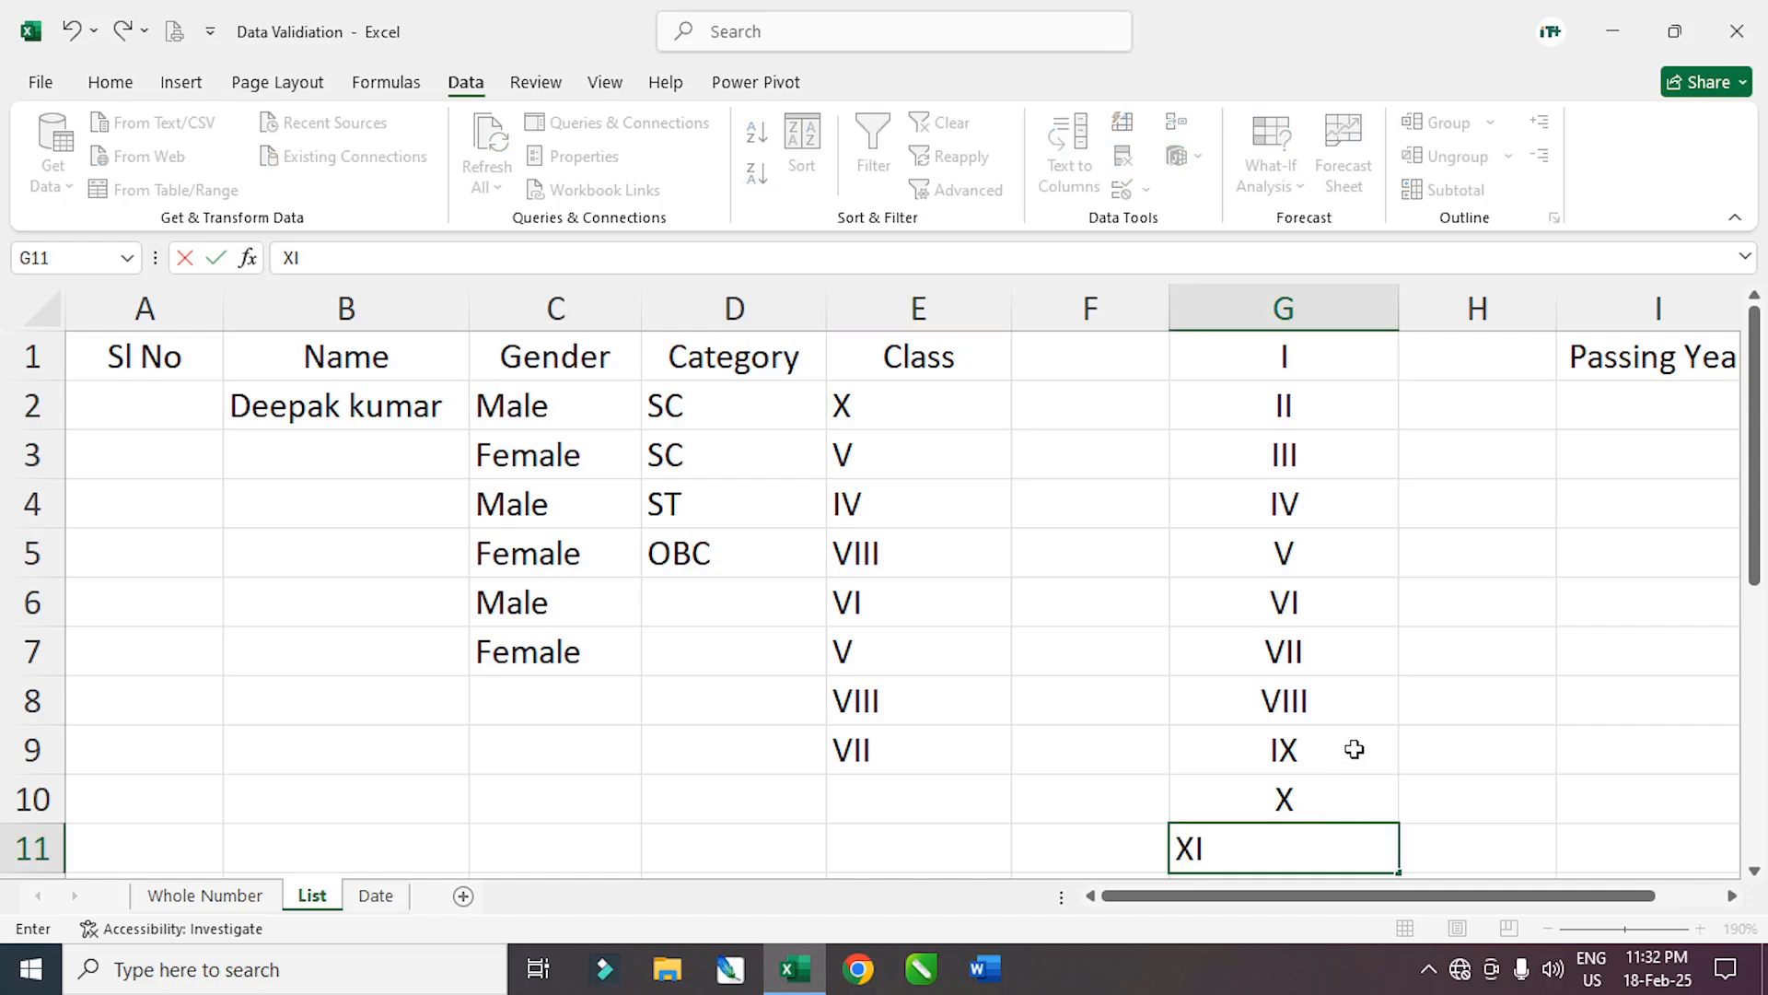
{"action": "key", "text": "Return"}
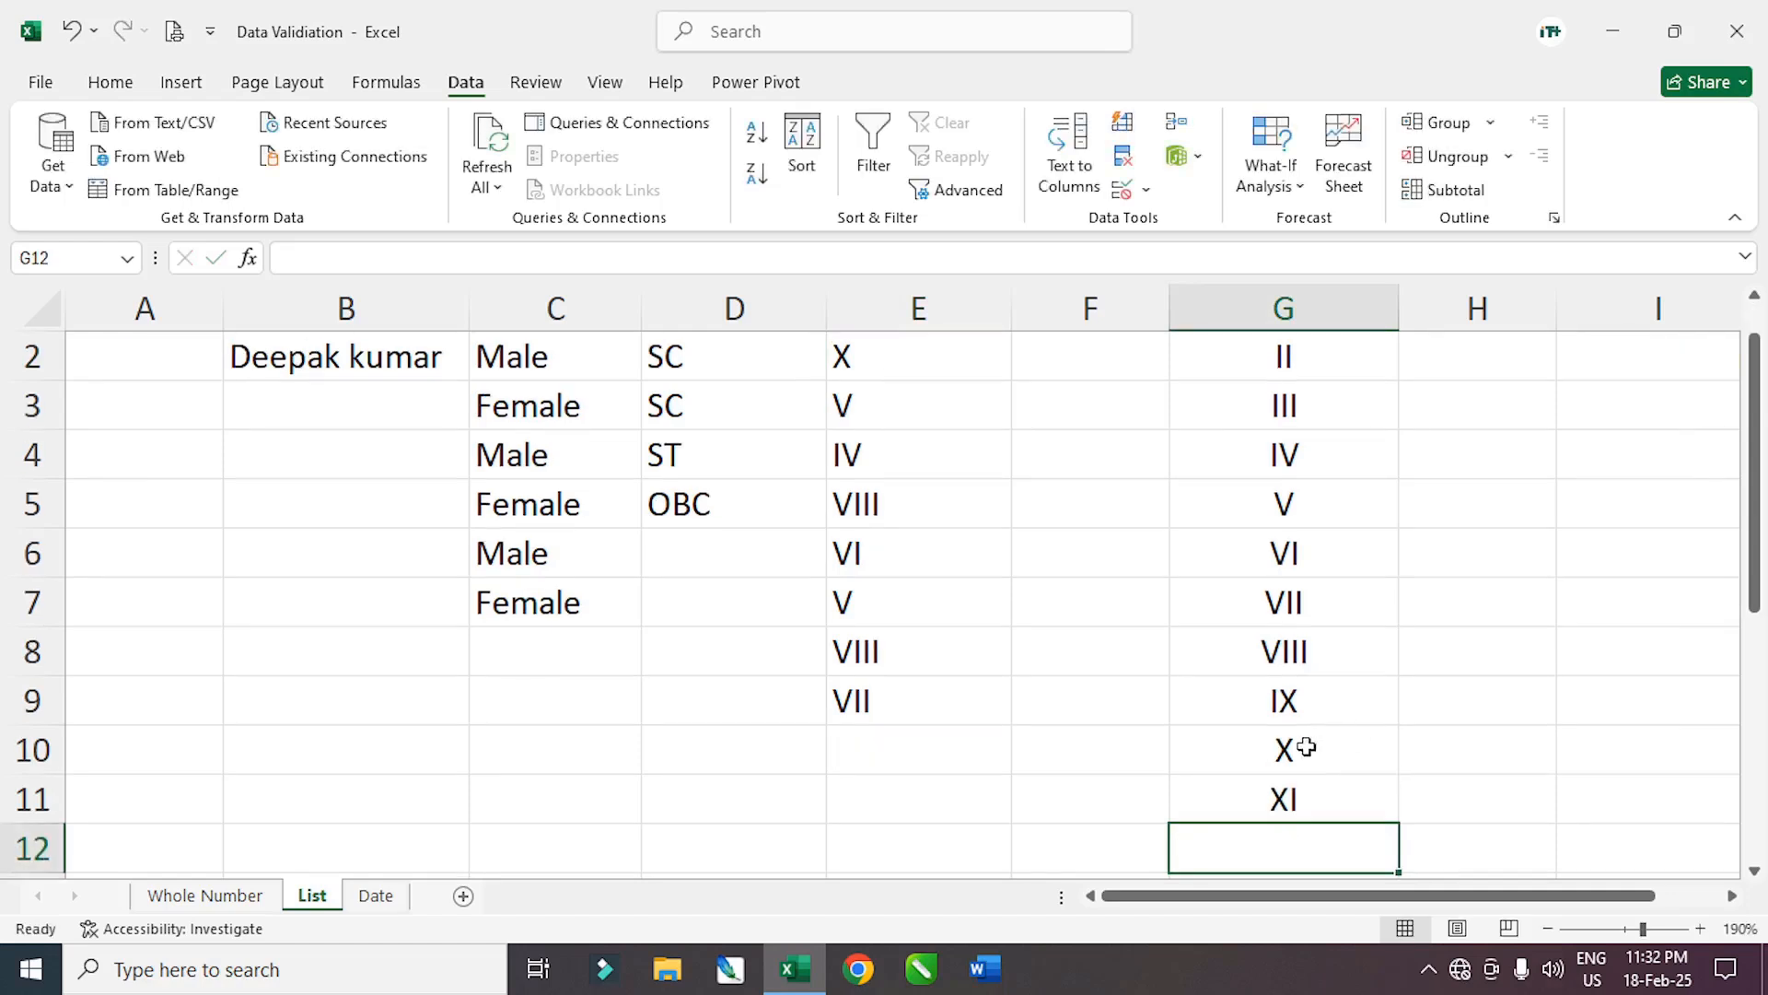
{"action": "left_click", "coordinate": [1286, 804]}
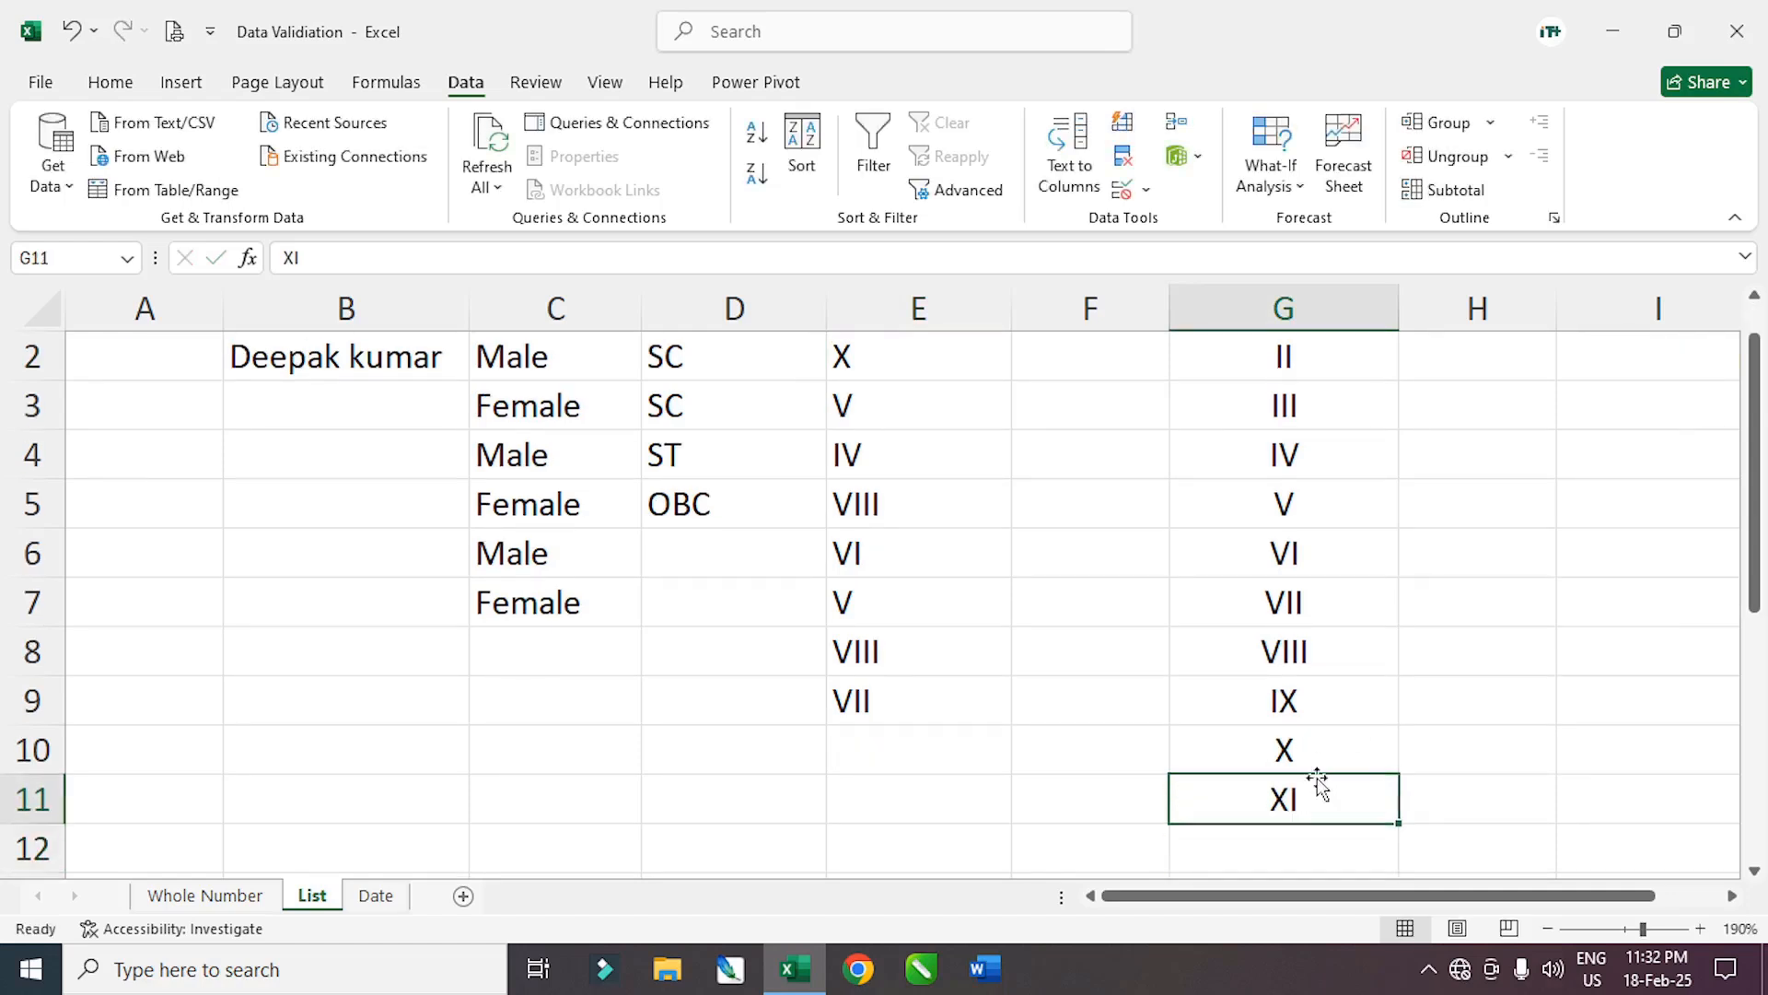
{"action": "left_click", "coordinate": [916, 697]}
{"action": "left_click", "coordinate": [1023, 712]}
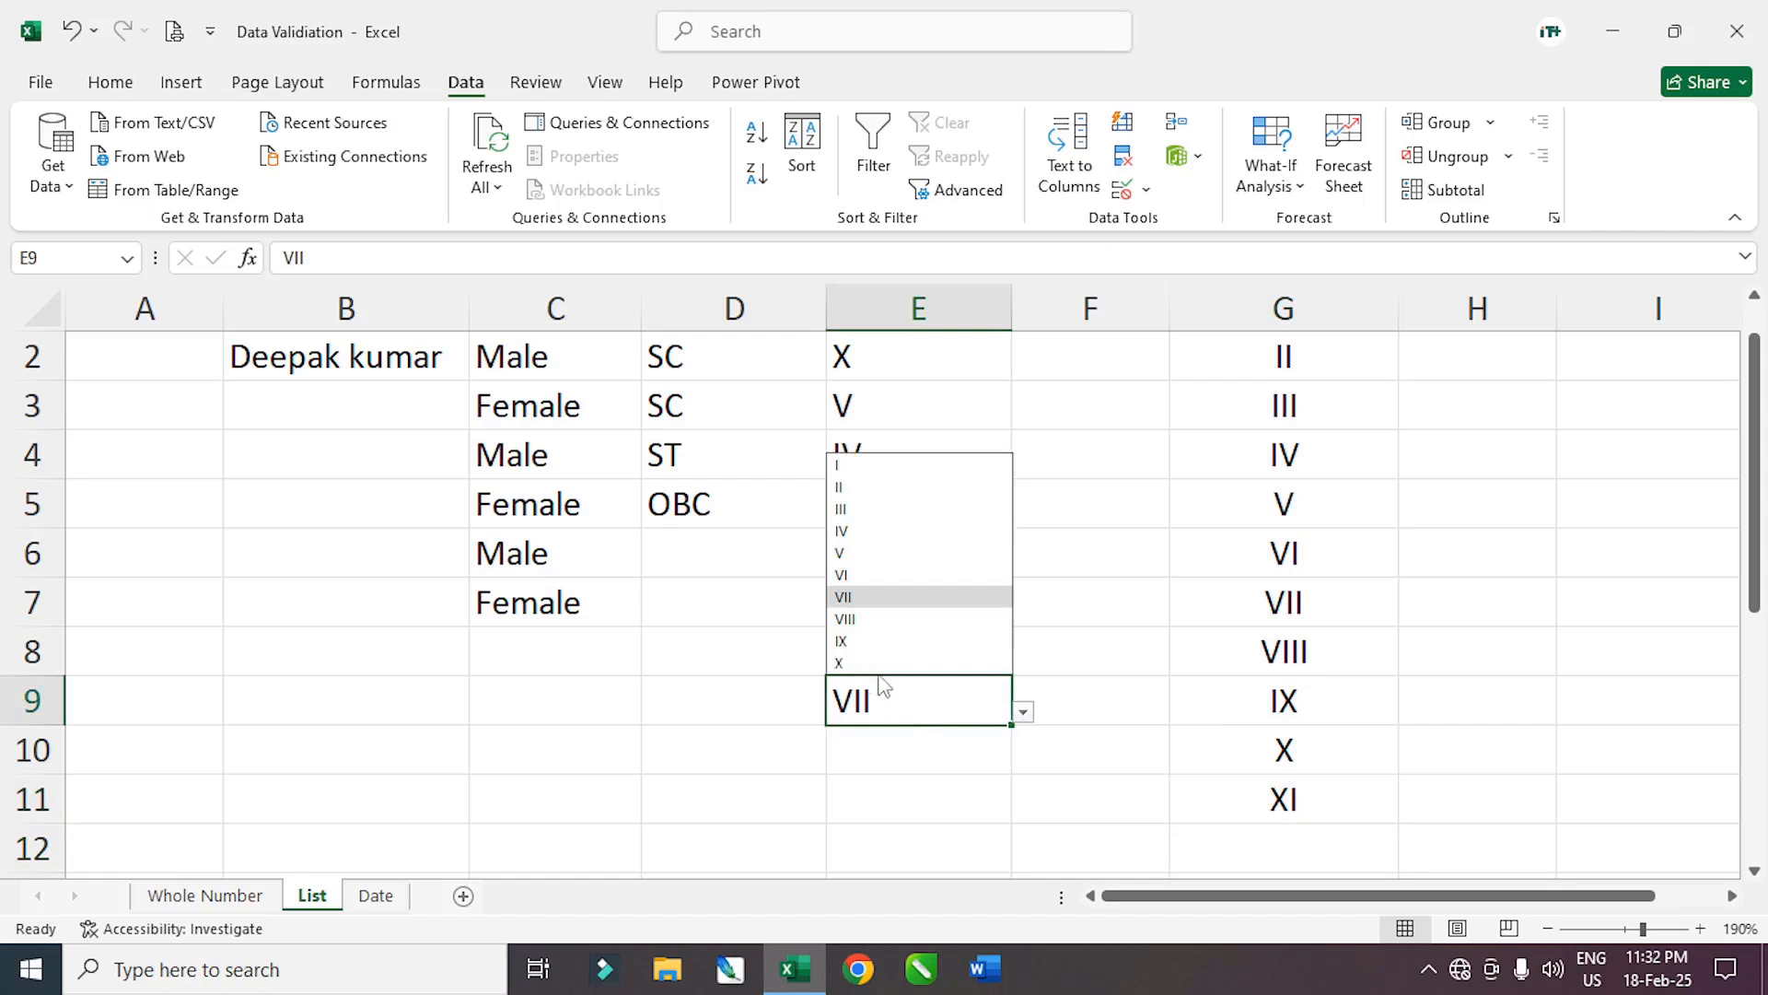
{"action": "left_click", "coordinate": [877, 742]}
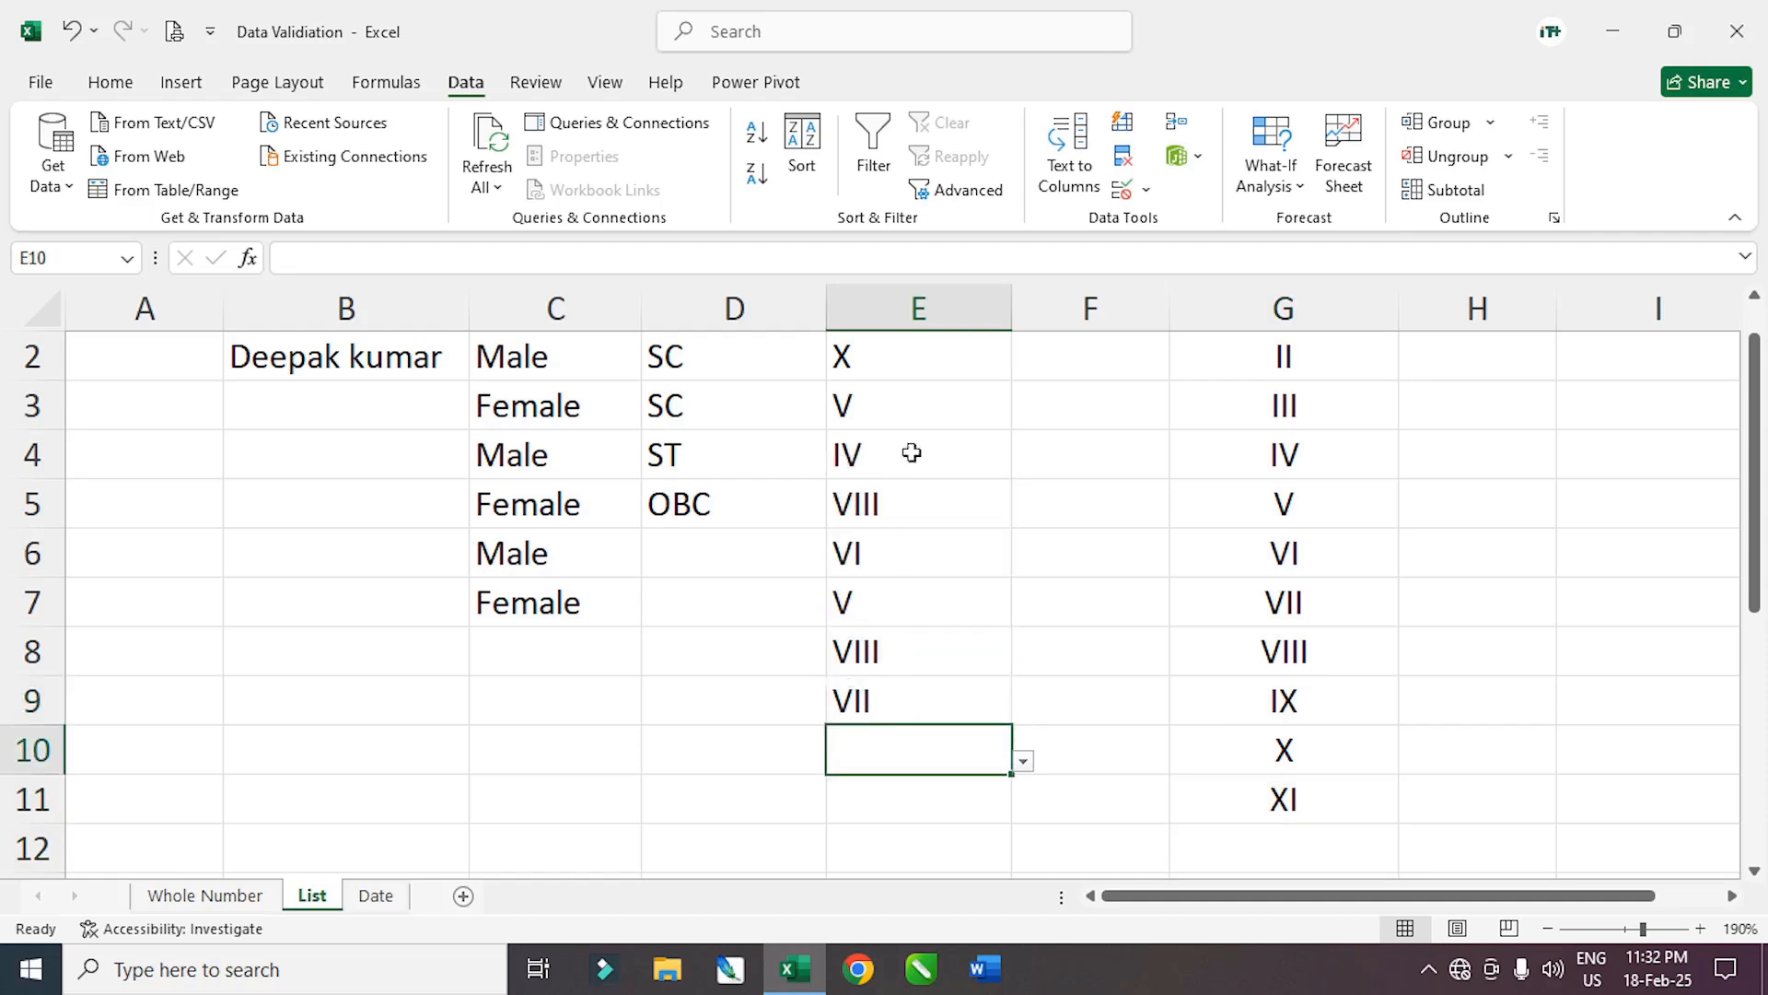
Change the E2:E10 validation list source to =$G$1:$G$11
{"action": "scroll", "coordinate": [907, 465], "scroll_direction": "up", "scroll_amount": 1}
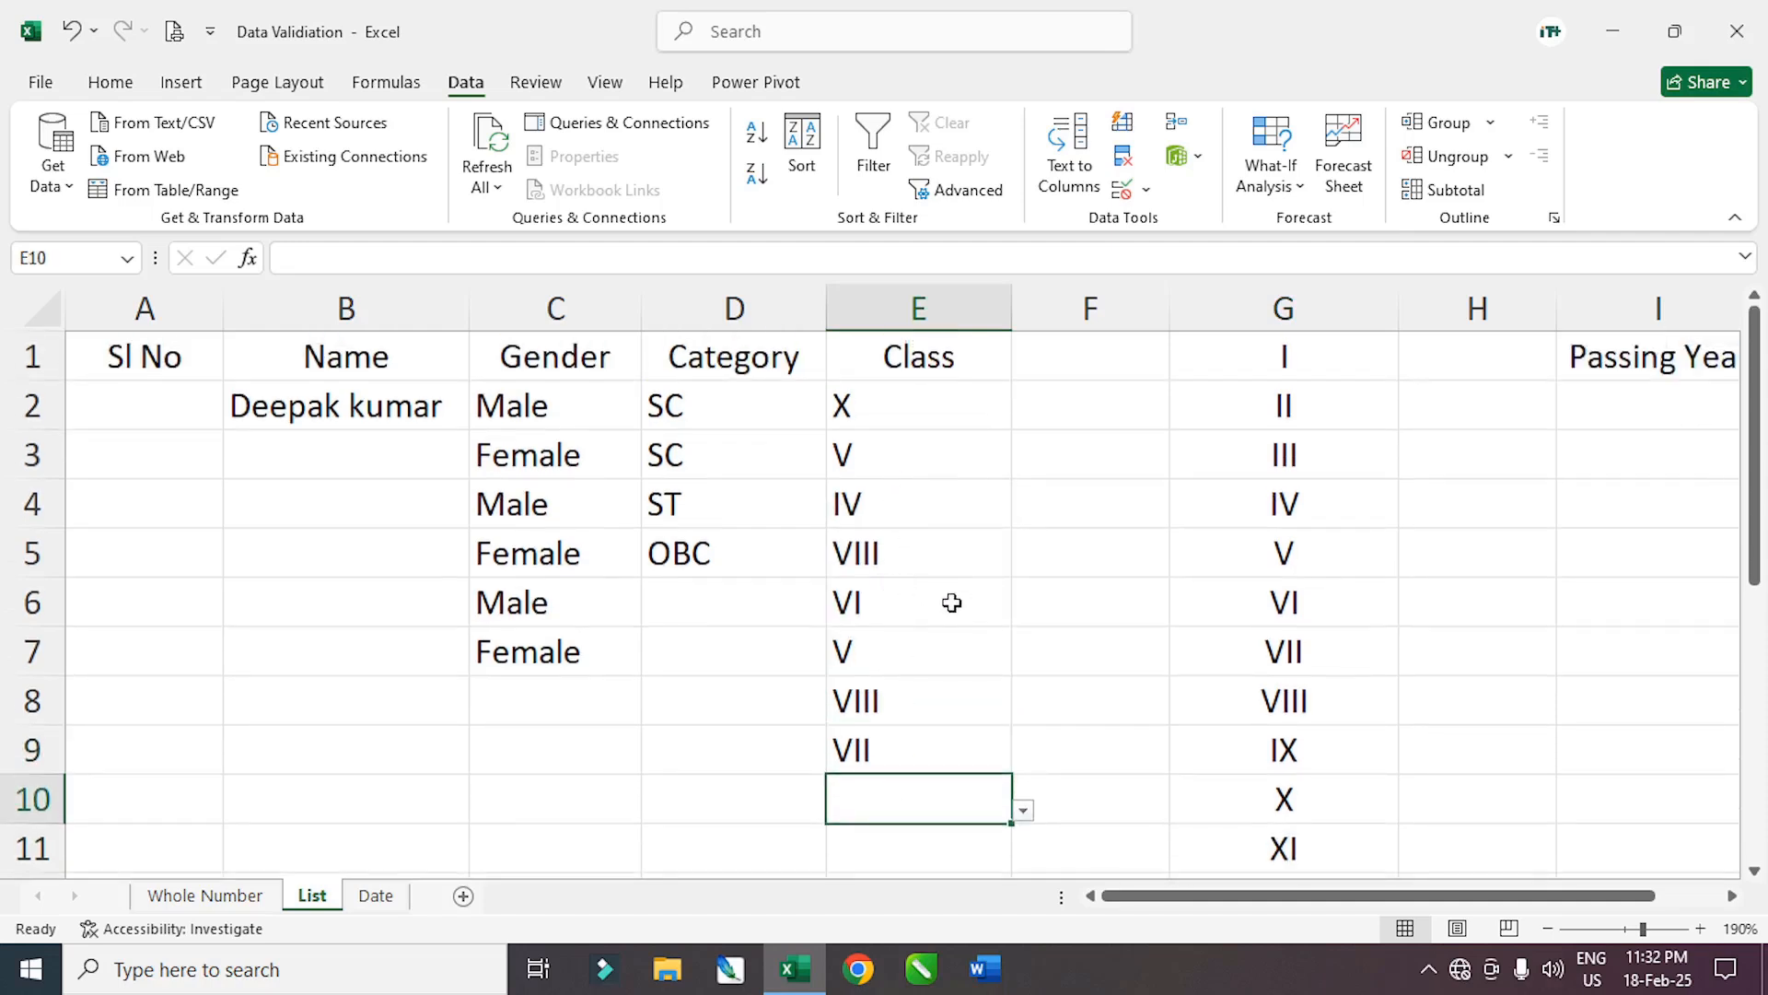
{"action": "left_click_drag", "start_coordinate": [890, 422], "coordinate": [904, 703]}
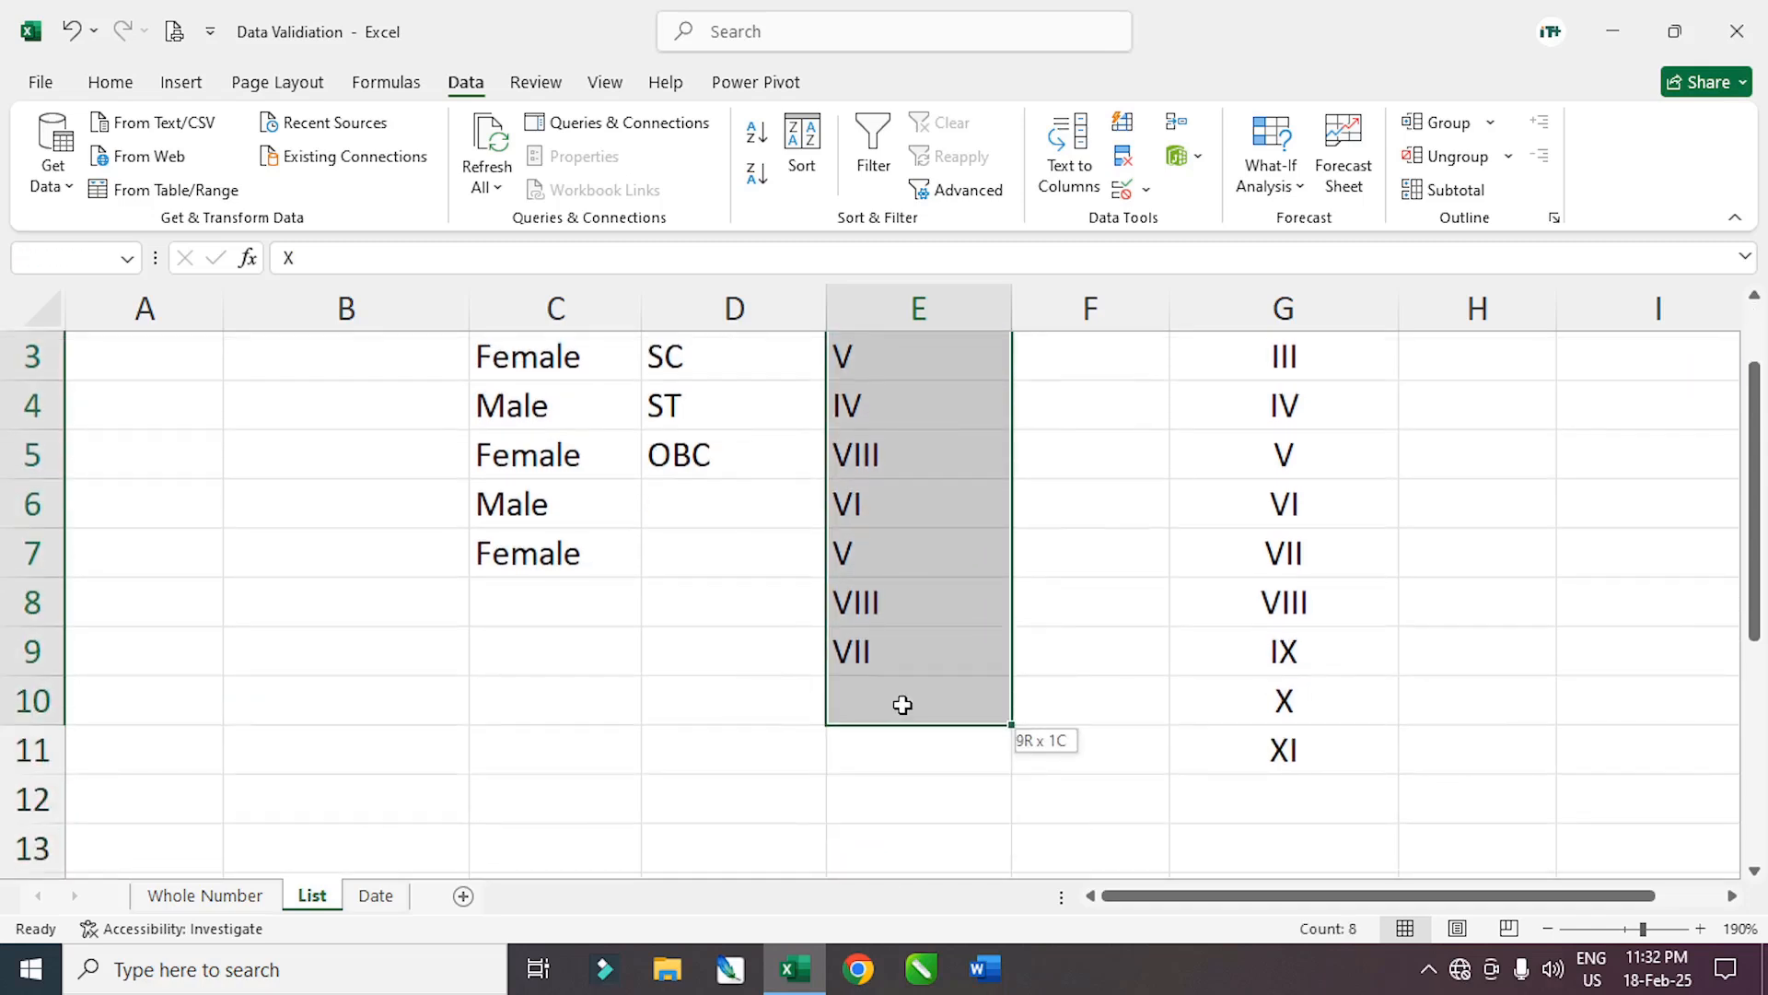
{"action": "scroll", "coordinate": [912, 683], "scroll_direction": "up", "scroll_amount": 2}
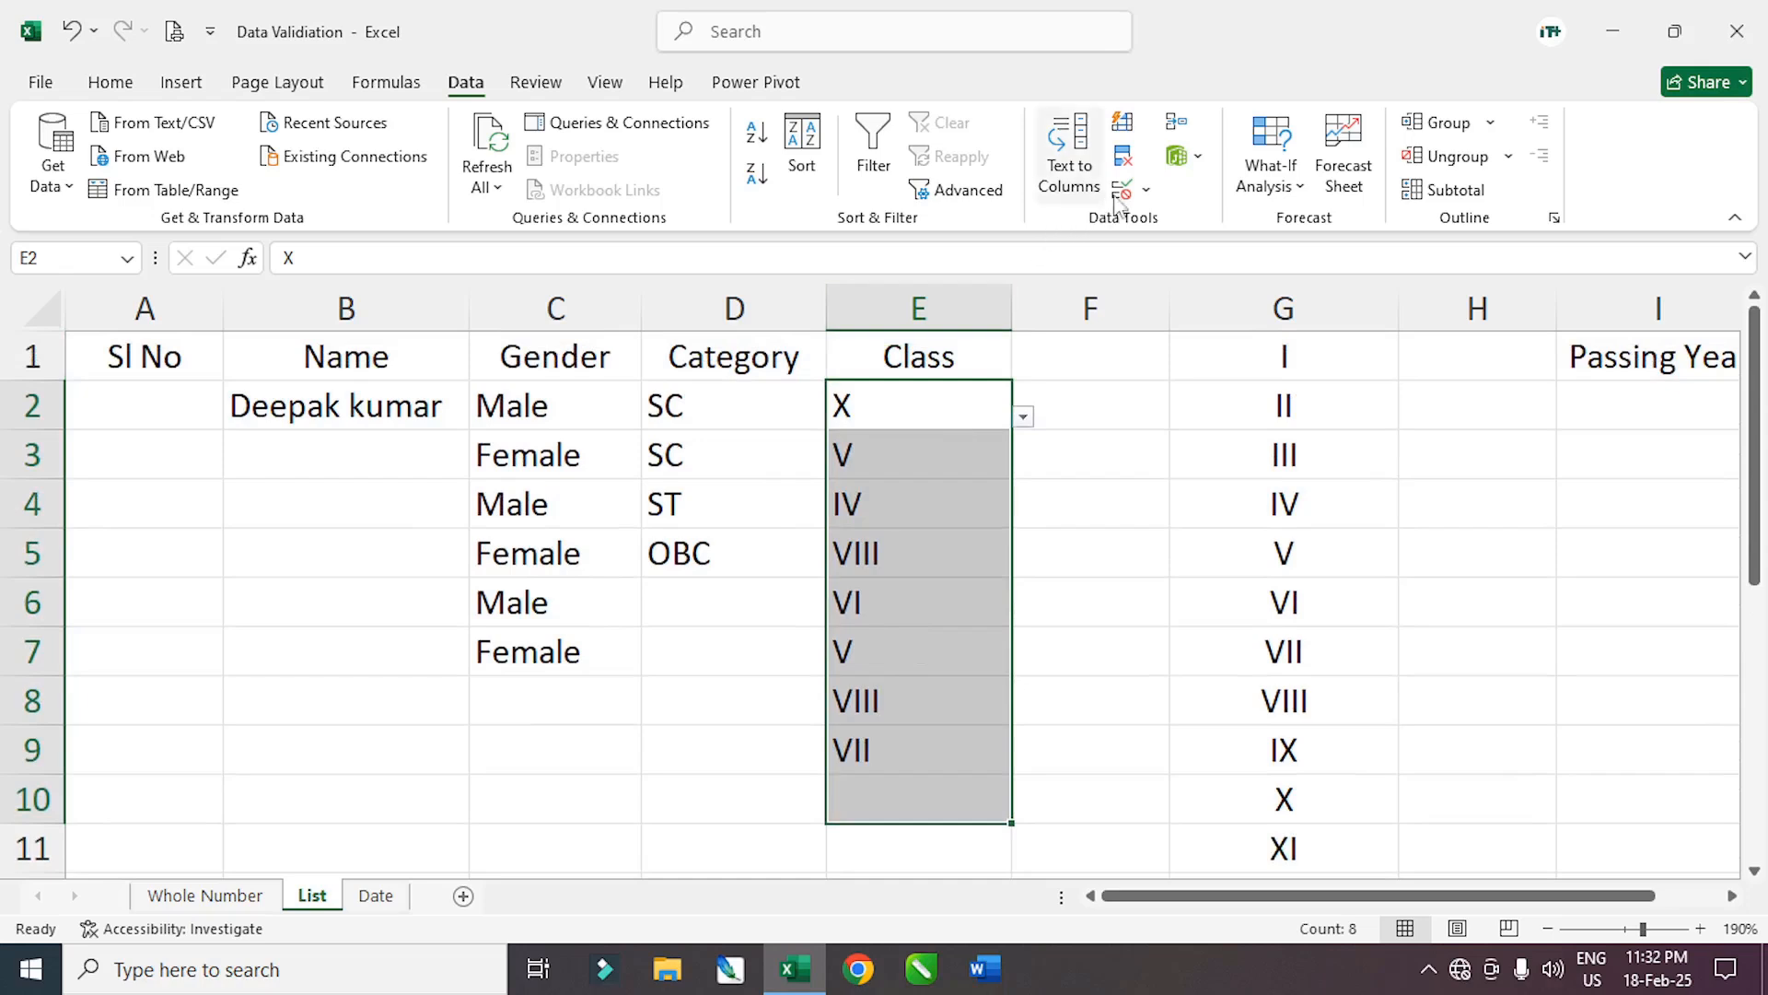
{"action": "left_click", "coordinate": [1145, 189]}
{"action": "left_click", "coordinate": [1198, 230]}
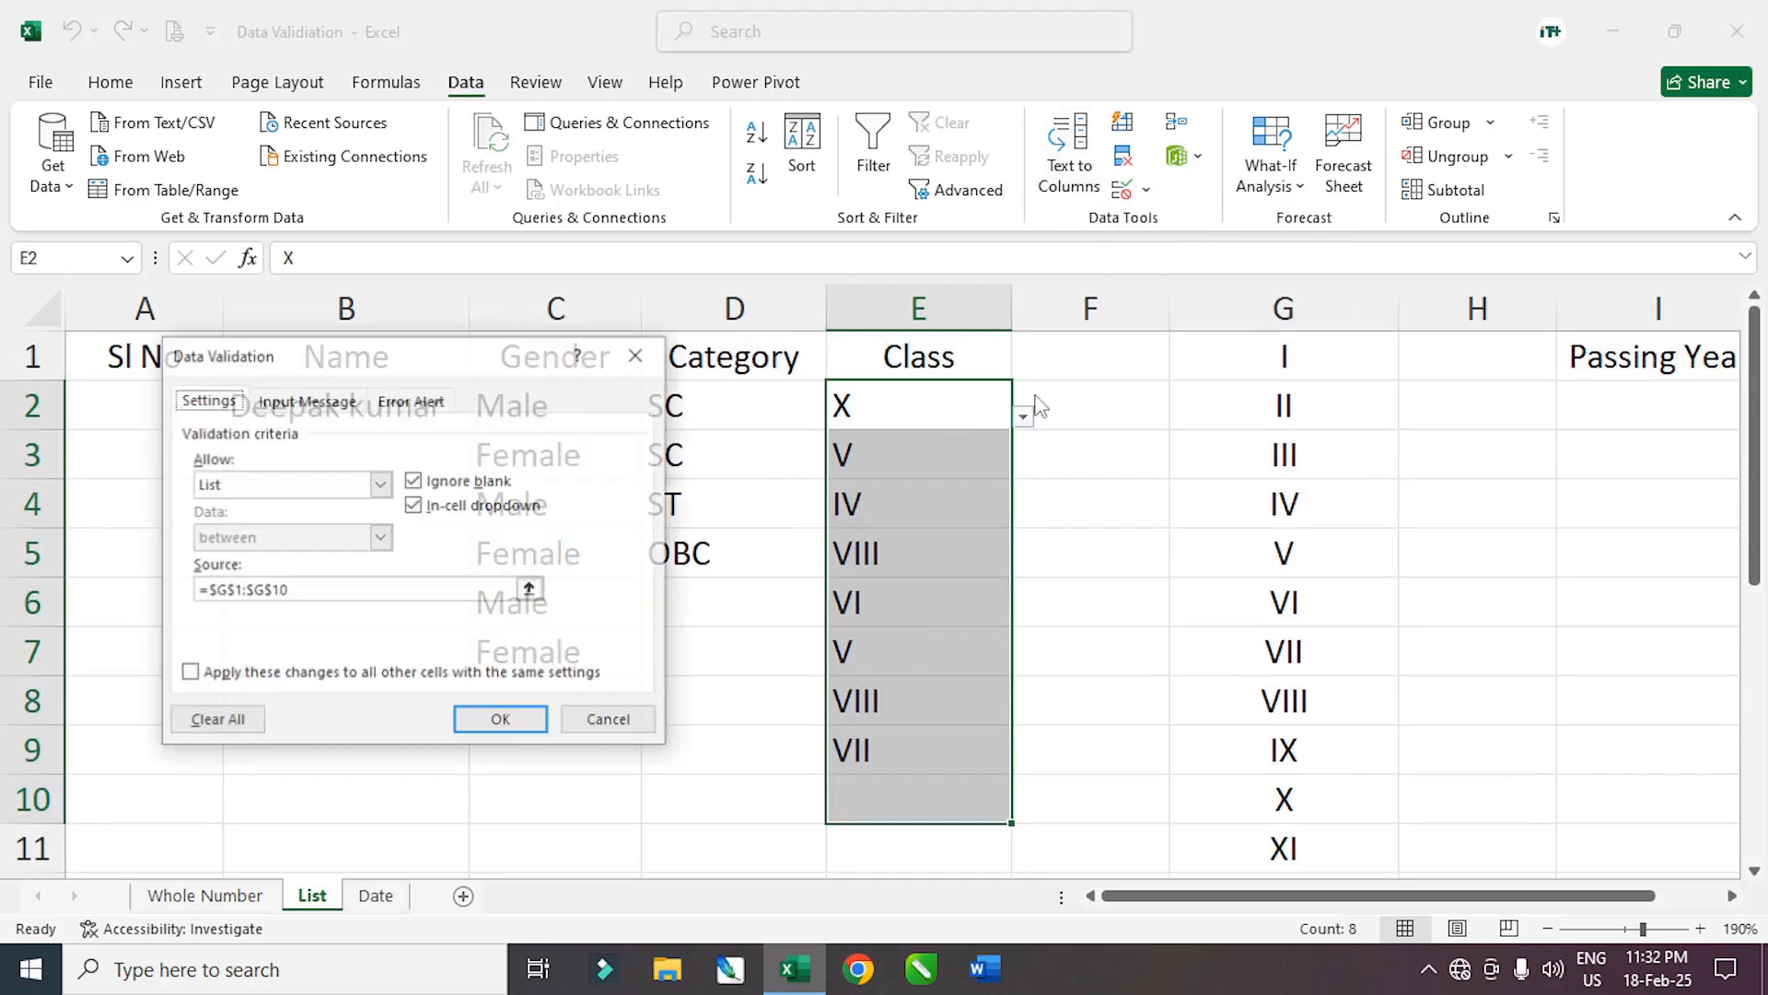
{"action": "left_click", "coordinate": [318, 590]}
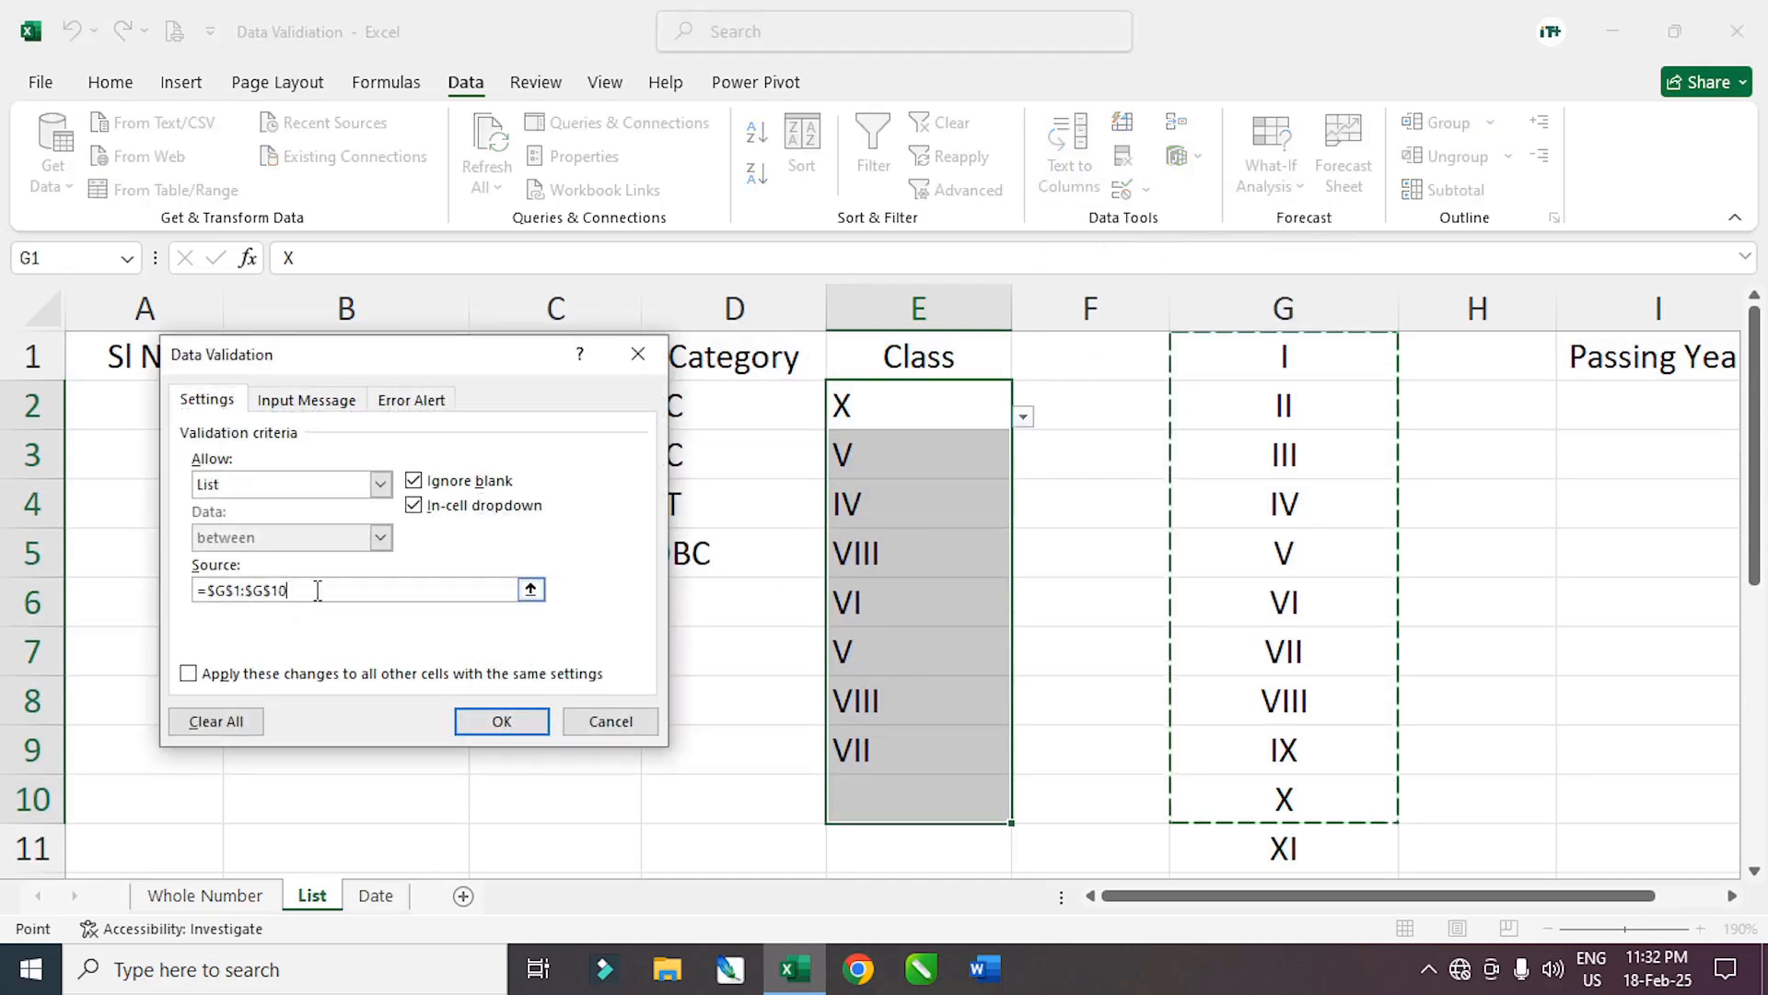
{"action": "left_click_drag", "start_coordinate": [299, 590], "coordinate": [213, 590]}
{"action": "key", "text": "BackSpace"}
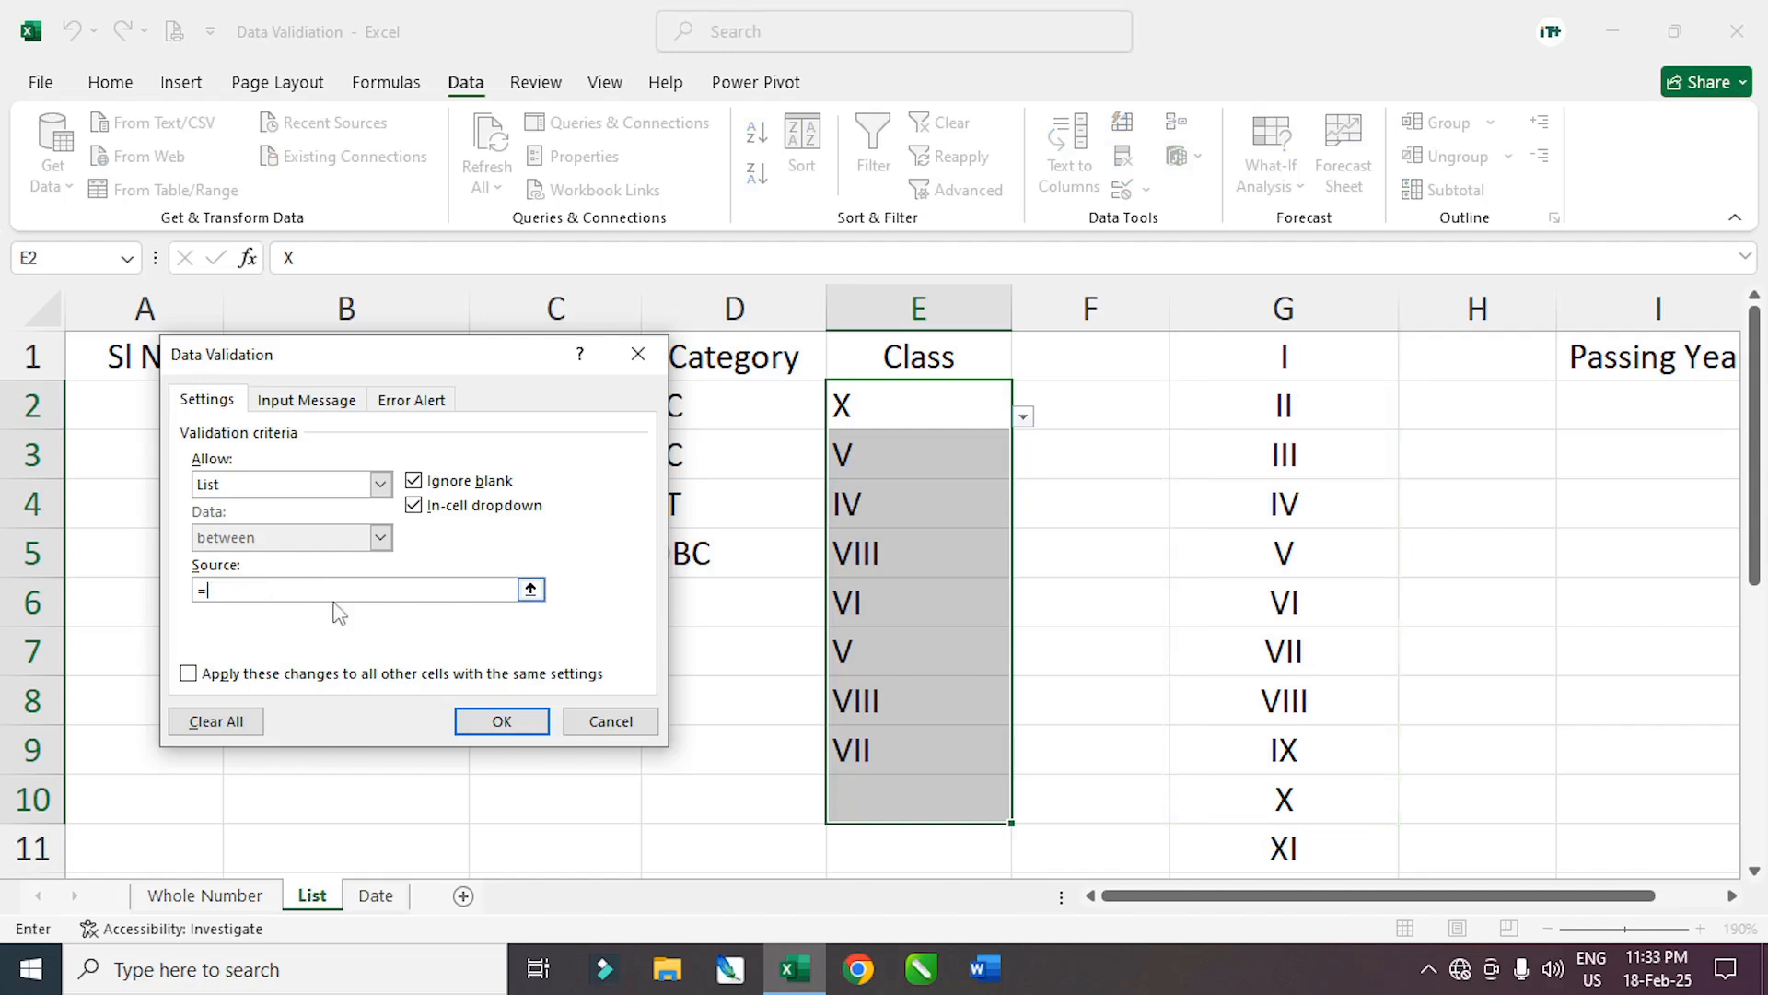
{"action": "left_click_drag", "start_coordinate": [1257, 355], "coordinate": [1257, 841]}
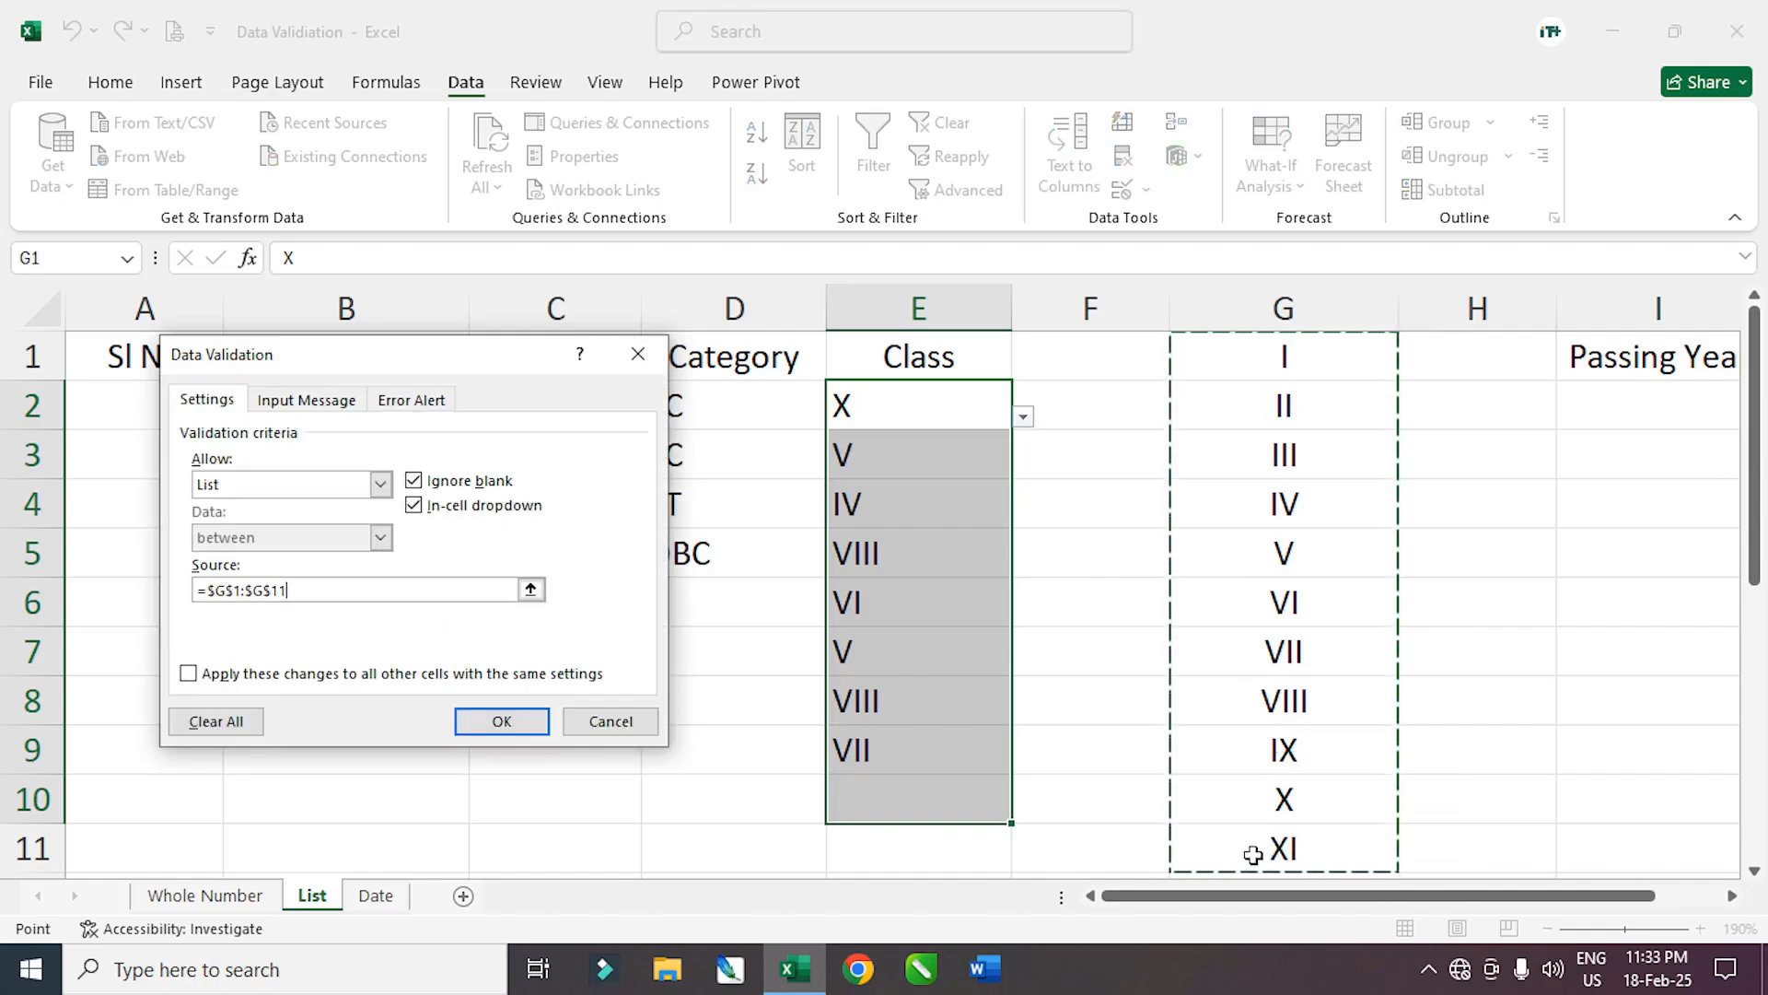
{"action": "left_click", "coordinate": [500, 722]}
{"action": "left_click", "coordinate": [907, 808]}
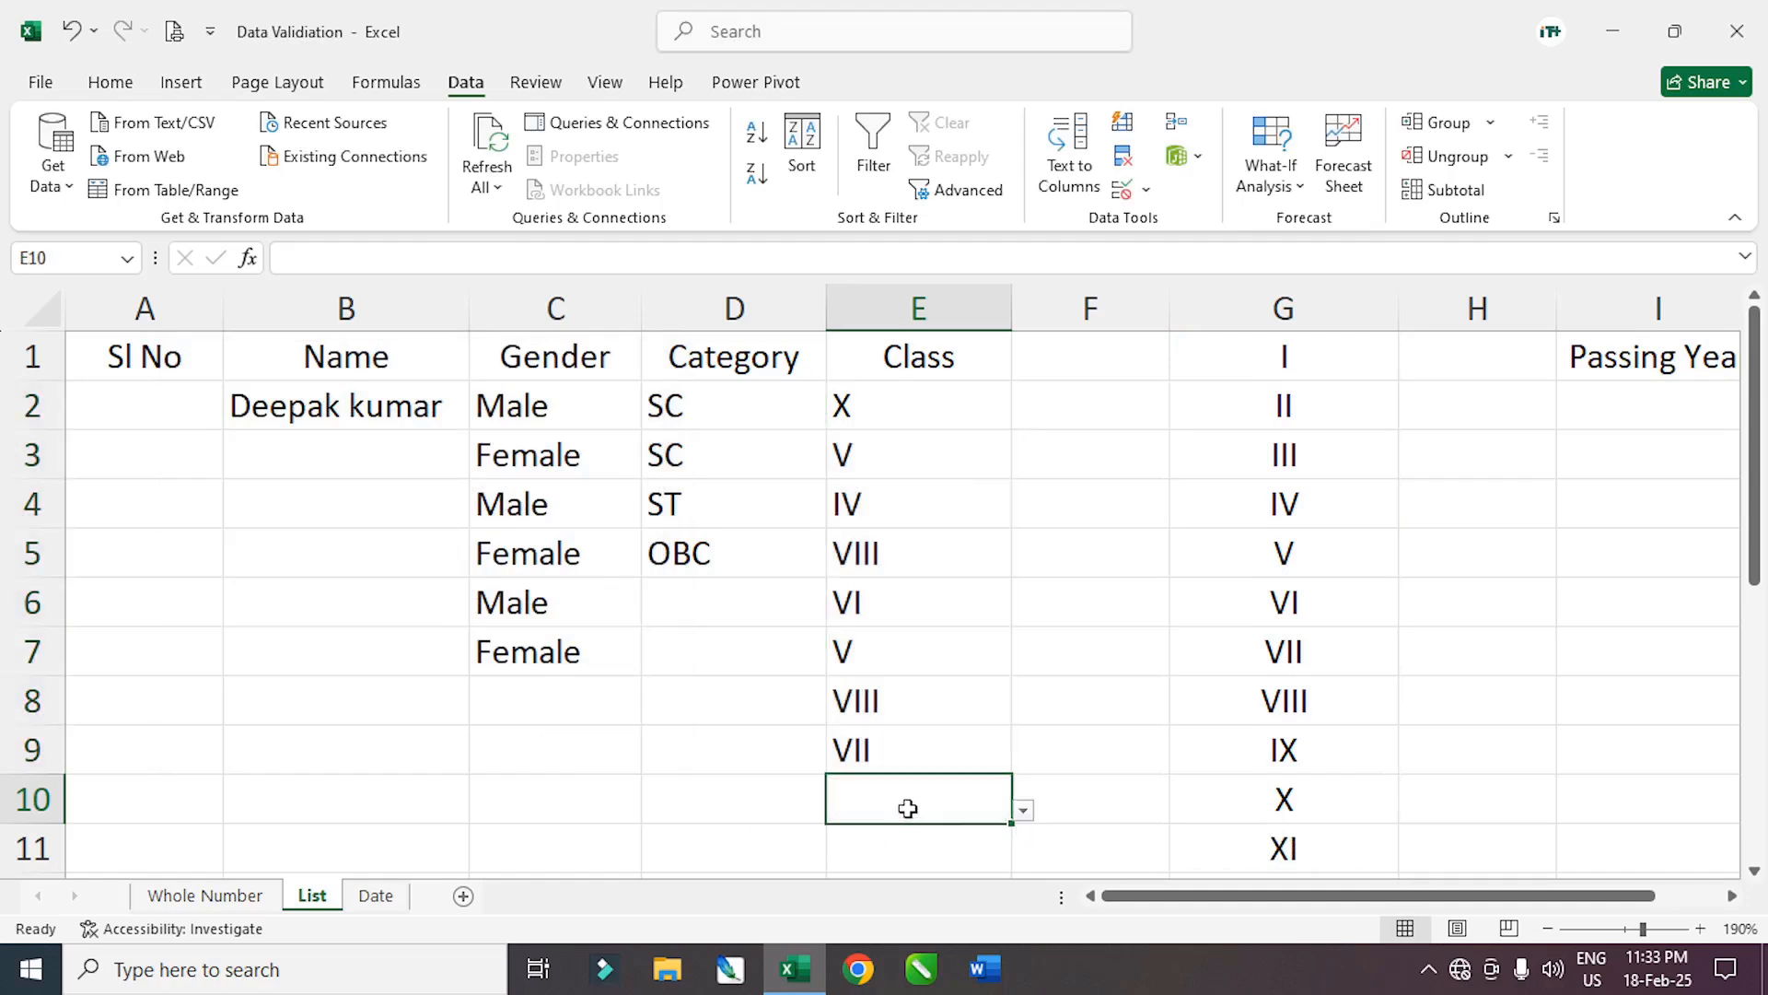
Choose XI for E10, then select the filled Gender, Category and Class ranges
{"action": "left_click", "coordinate": [1025, 812]}
{"action": "left_click", "coordinate": [845, 763]}
{"action": "left_click", "coordinate": [1002, 652]}
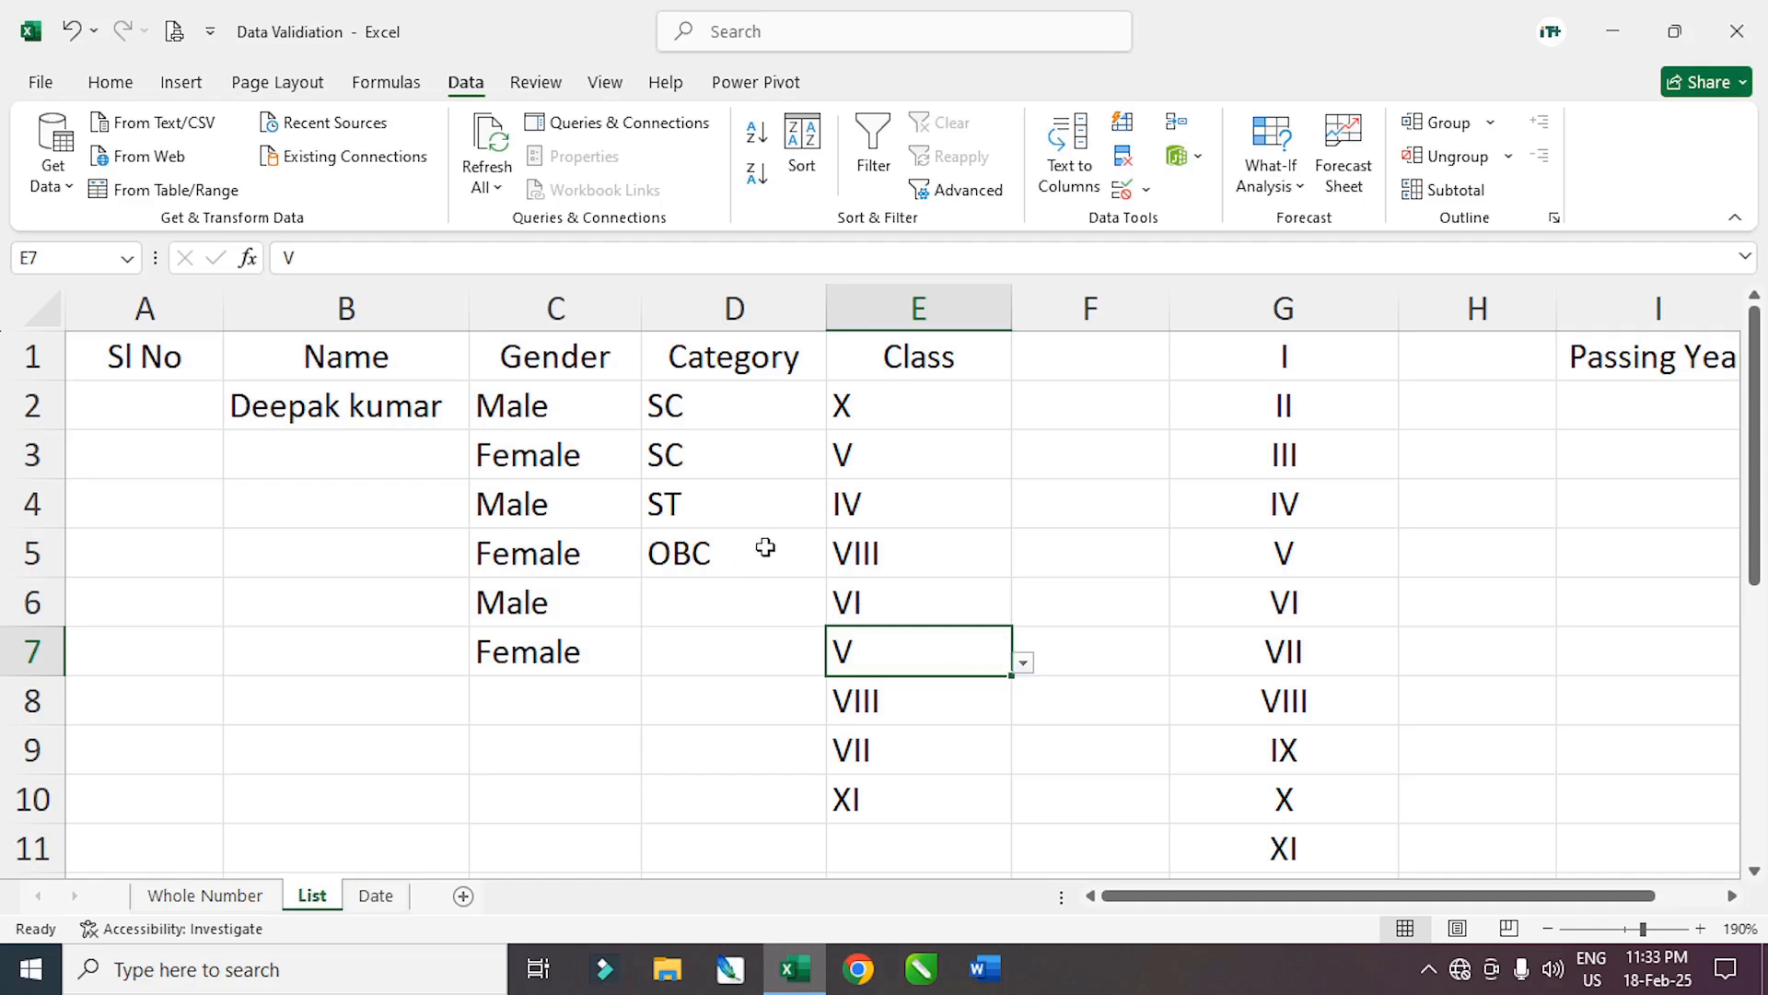
{"action": "left_click", "coordinate": [1073, 453]}
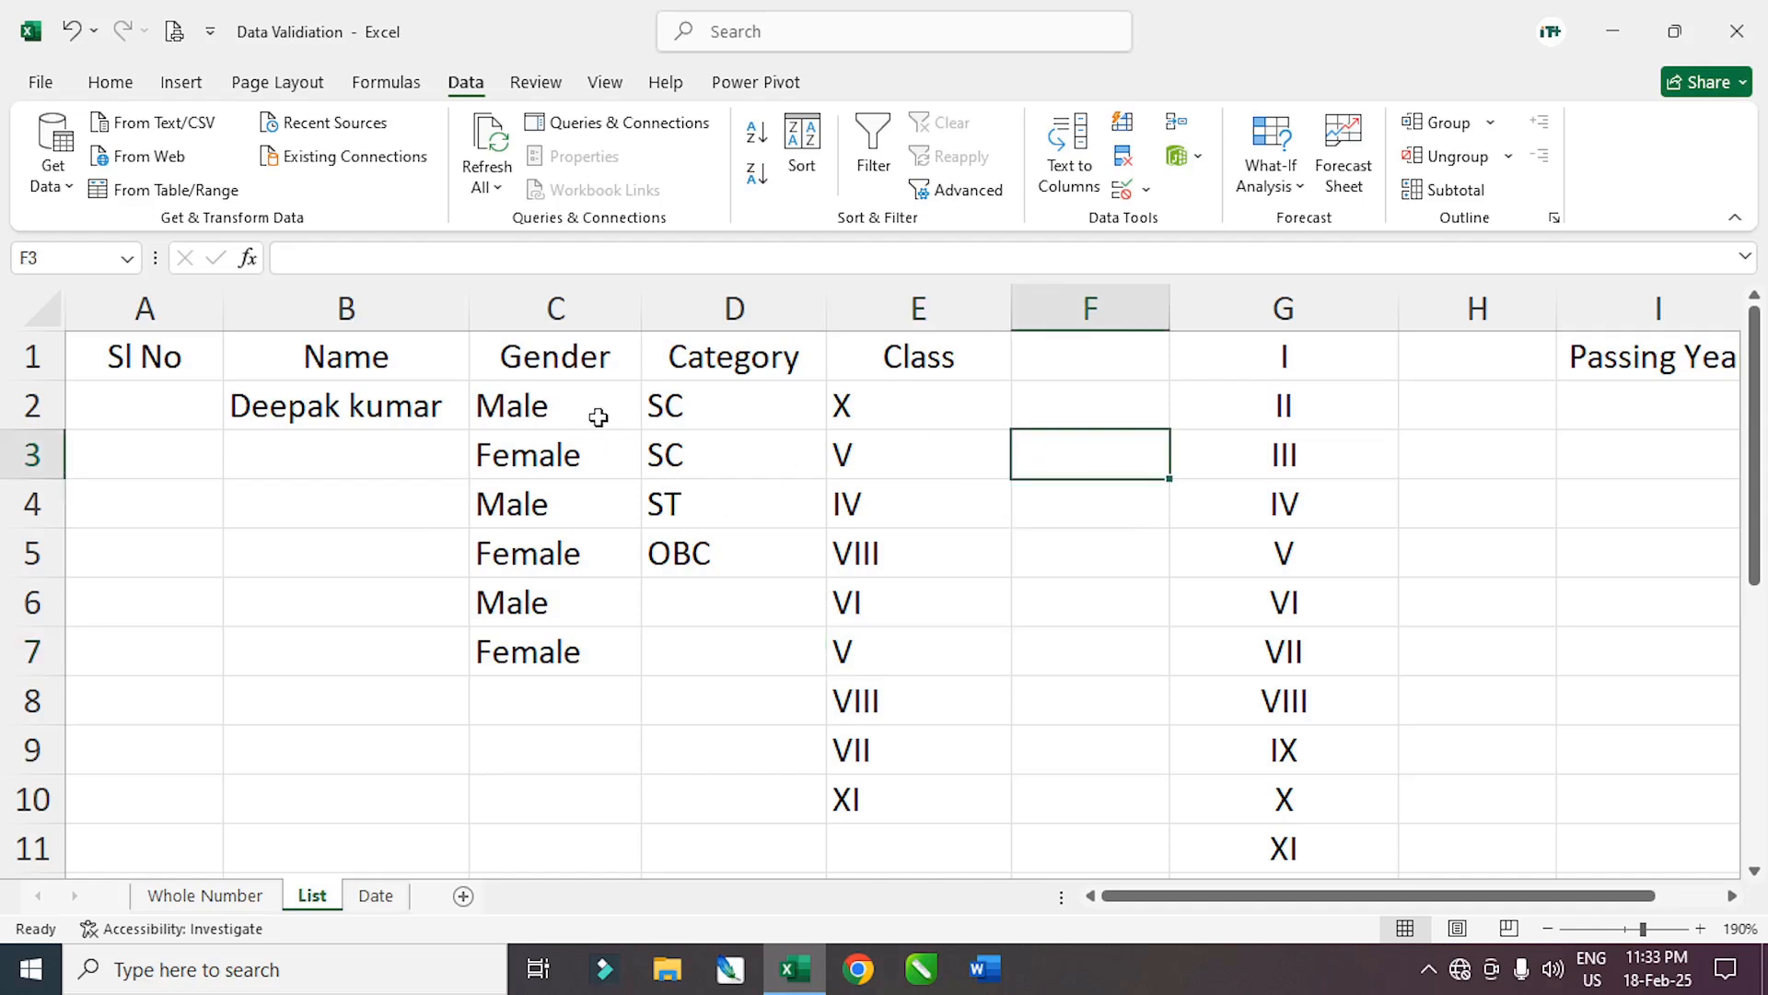
{"action": "left_click_drag", "start_coordinate": [564, 406], "coordinate": [545, 599]}
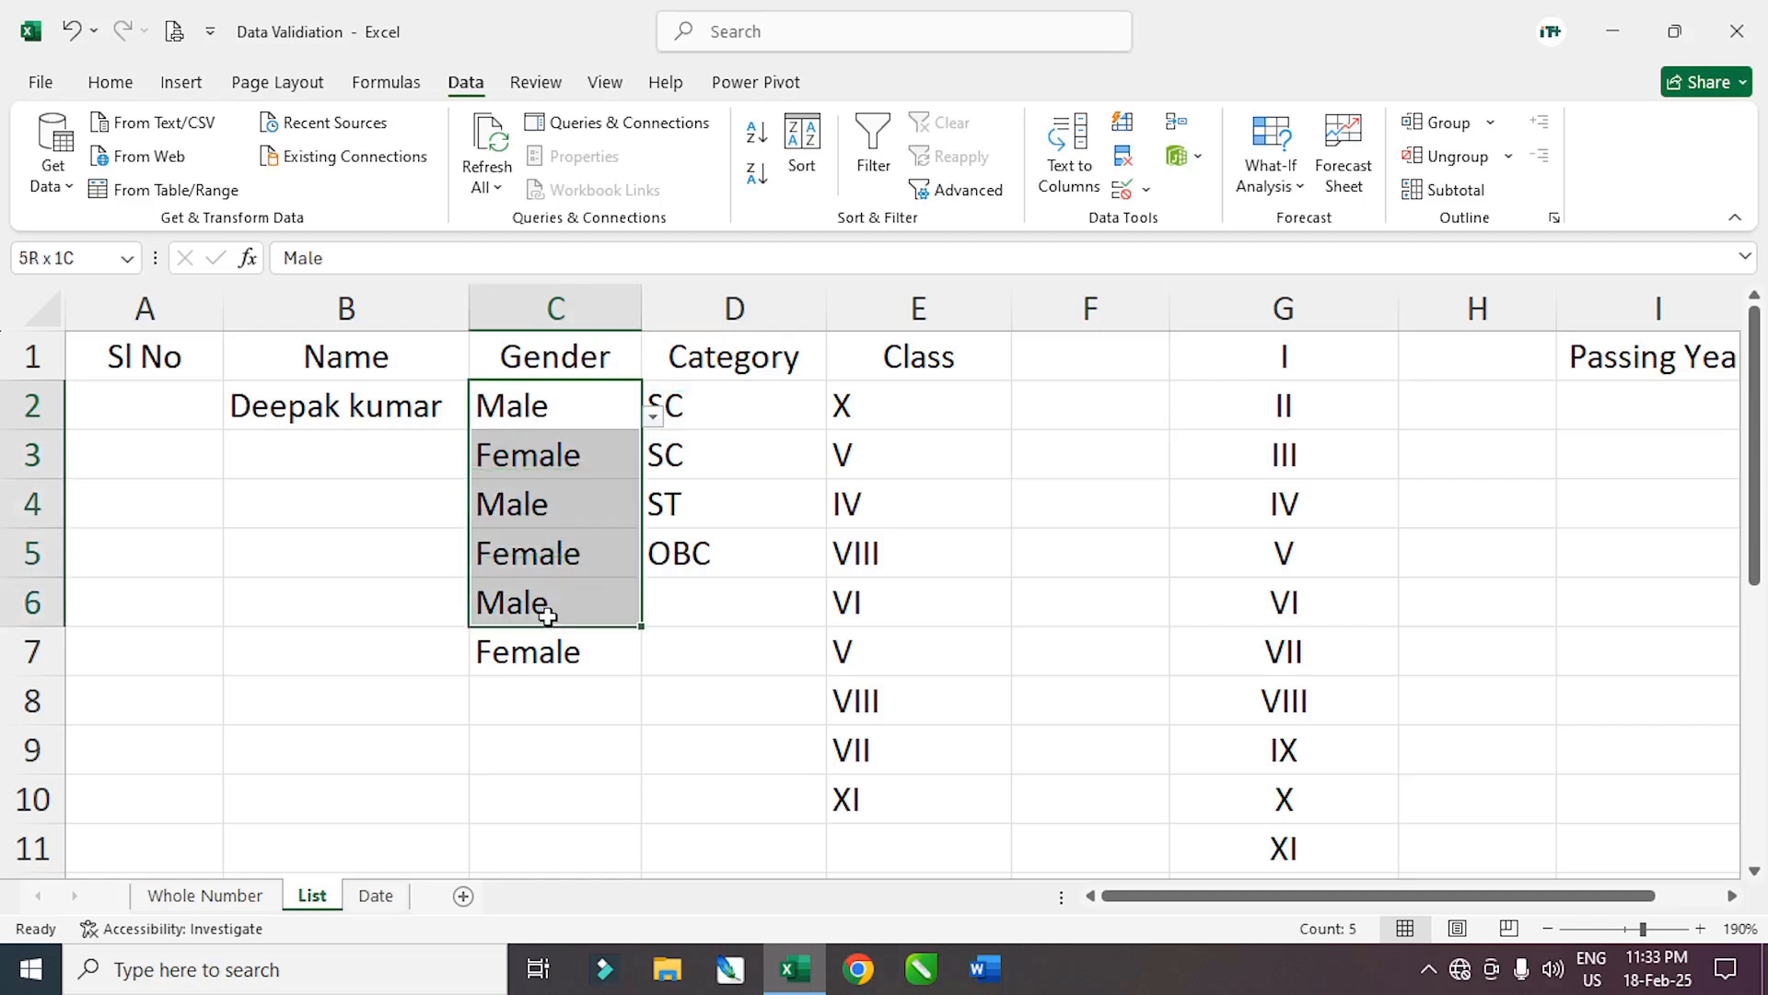
{"action": "left_click_drag", "start_coordinate": [687, 405], "coordinate": [719, 649]}
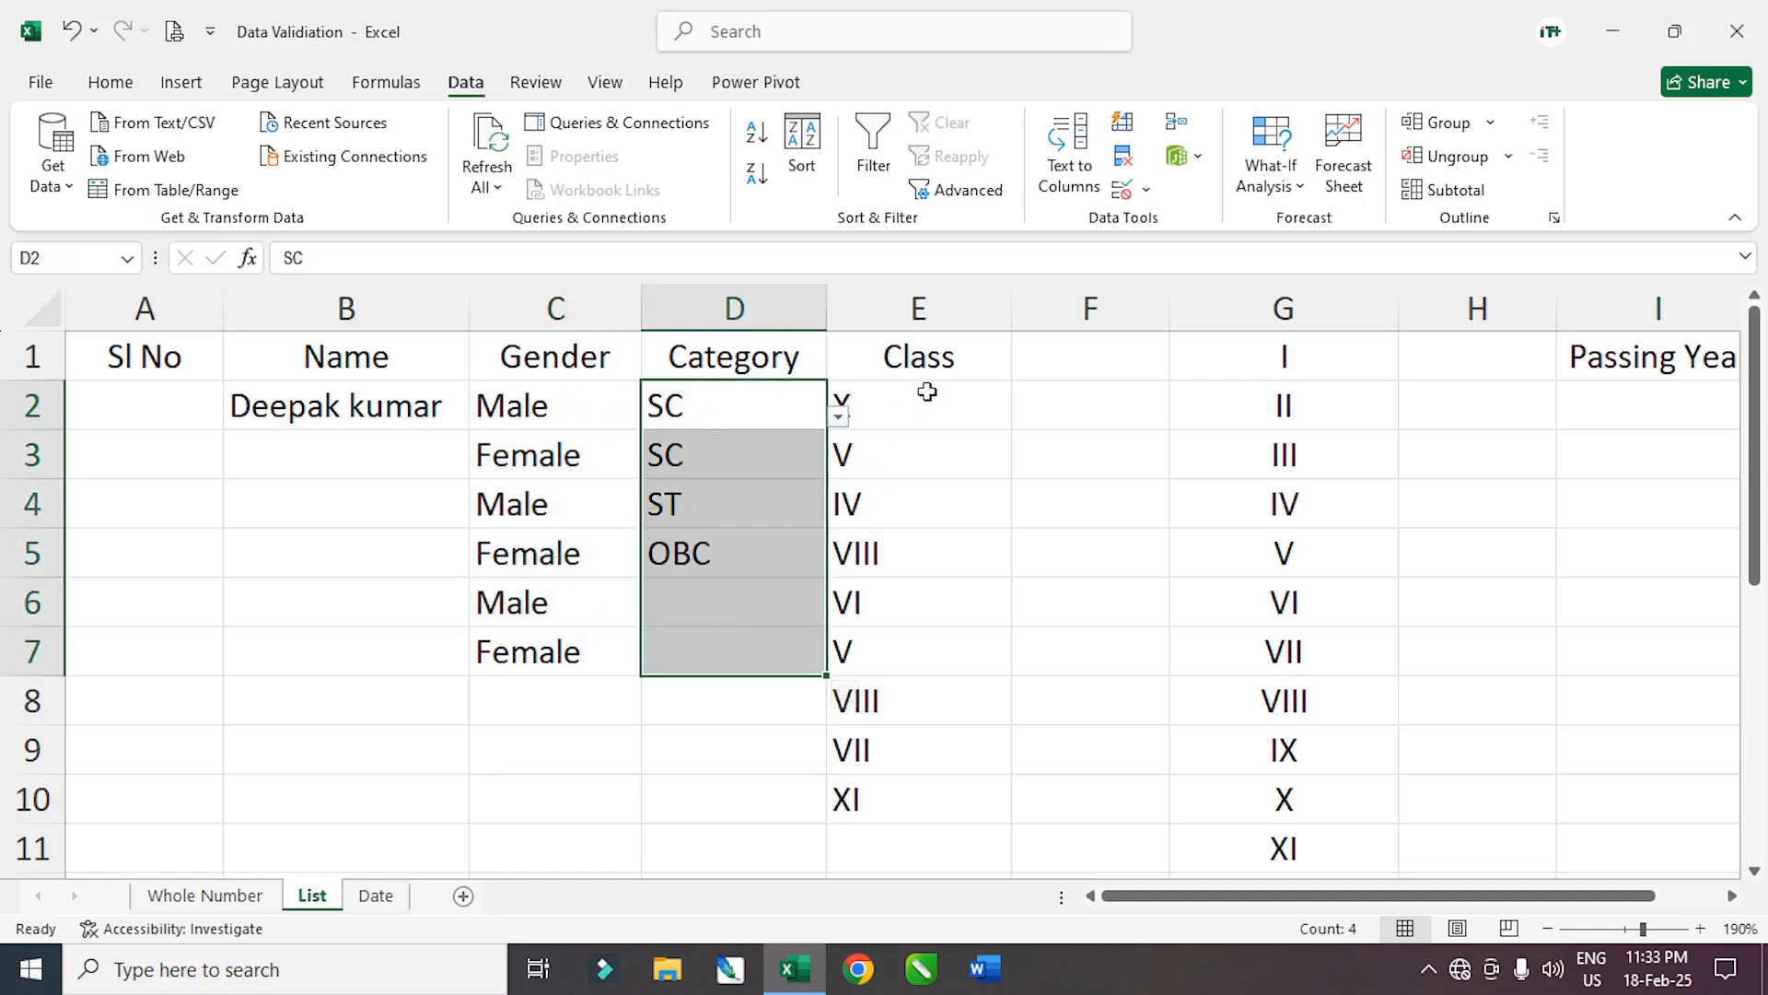
{"action": "left_click_drag", "start_coordinate": [921, 359], "coordinate": [936, 659]}
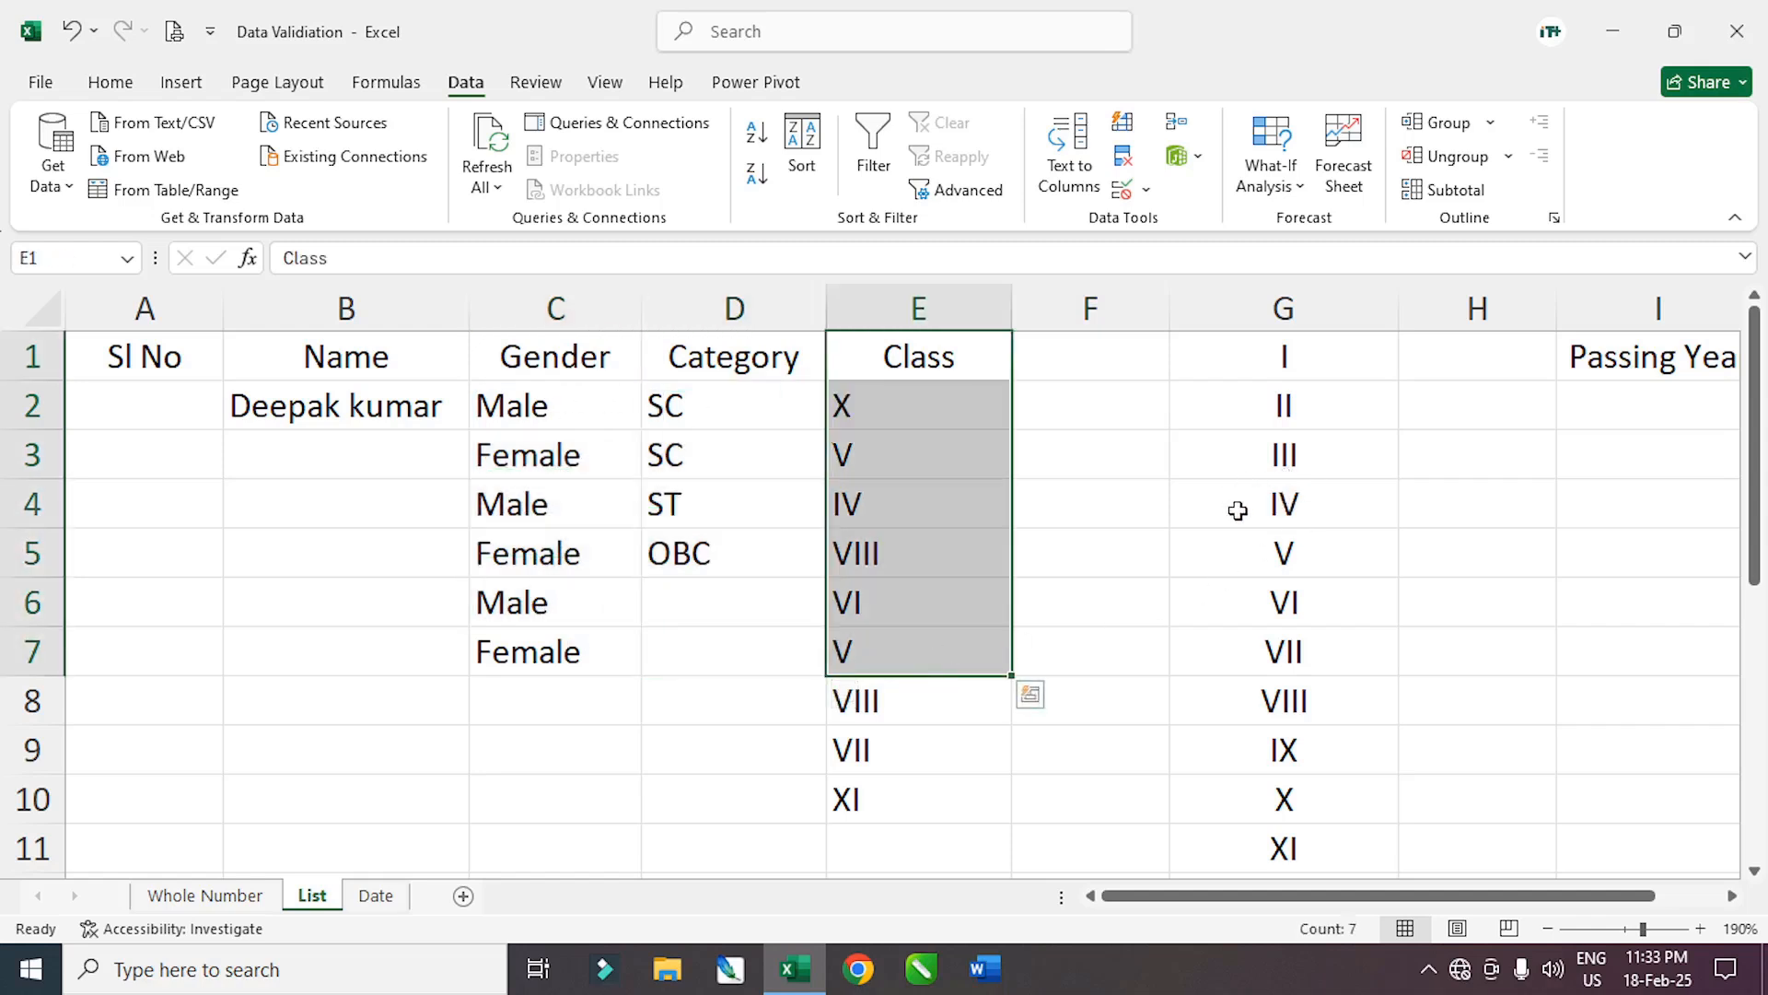
{"action": "left_click_drag", "start_coordinate": [1460, 896], "coordinate": [1602, 917]}
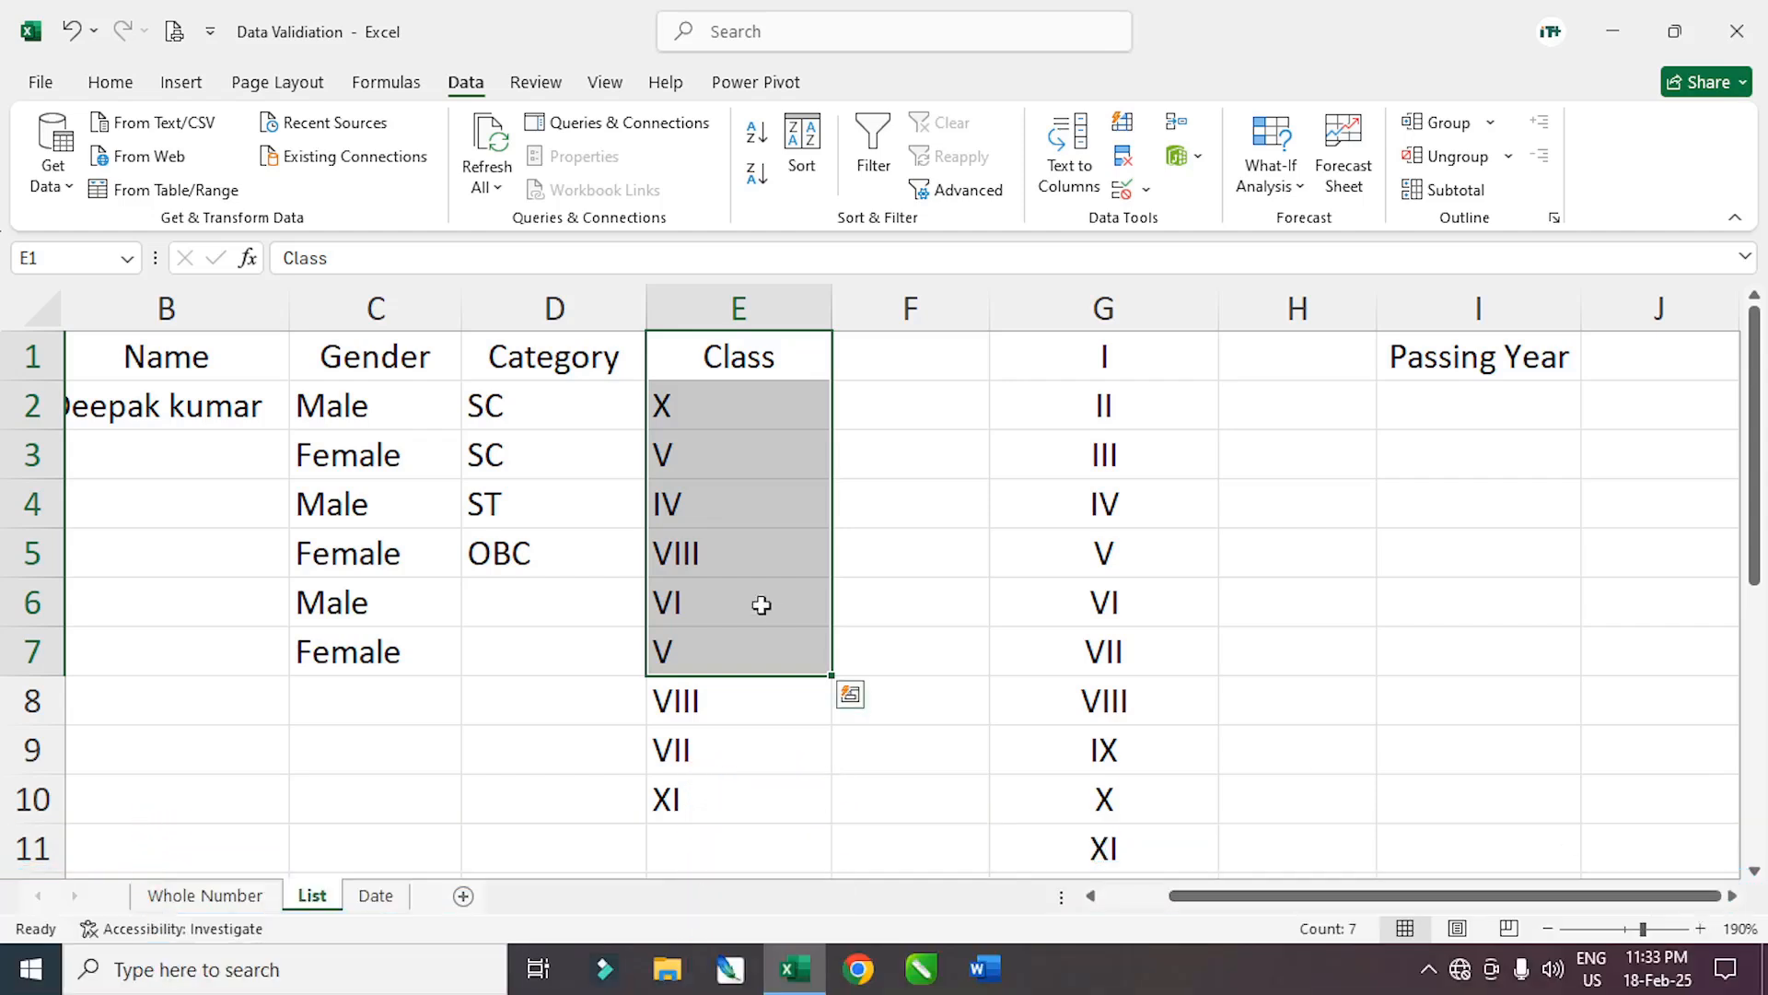
Open the Data Validation settings for F4 and cancel without changes
{"action": "left_click", "coordinate": [896, 500]}
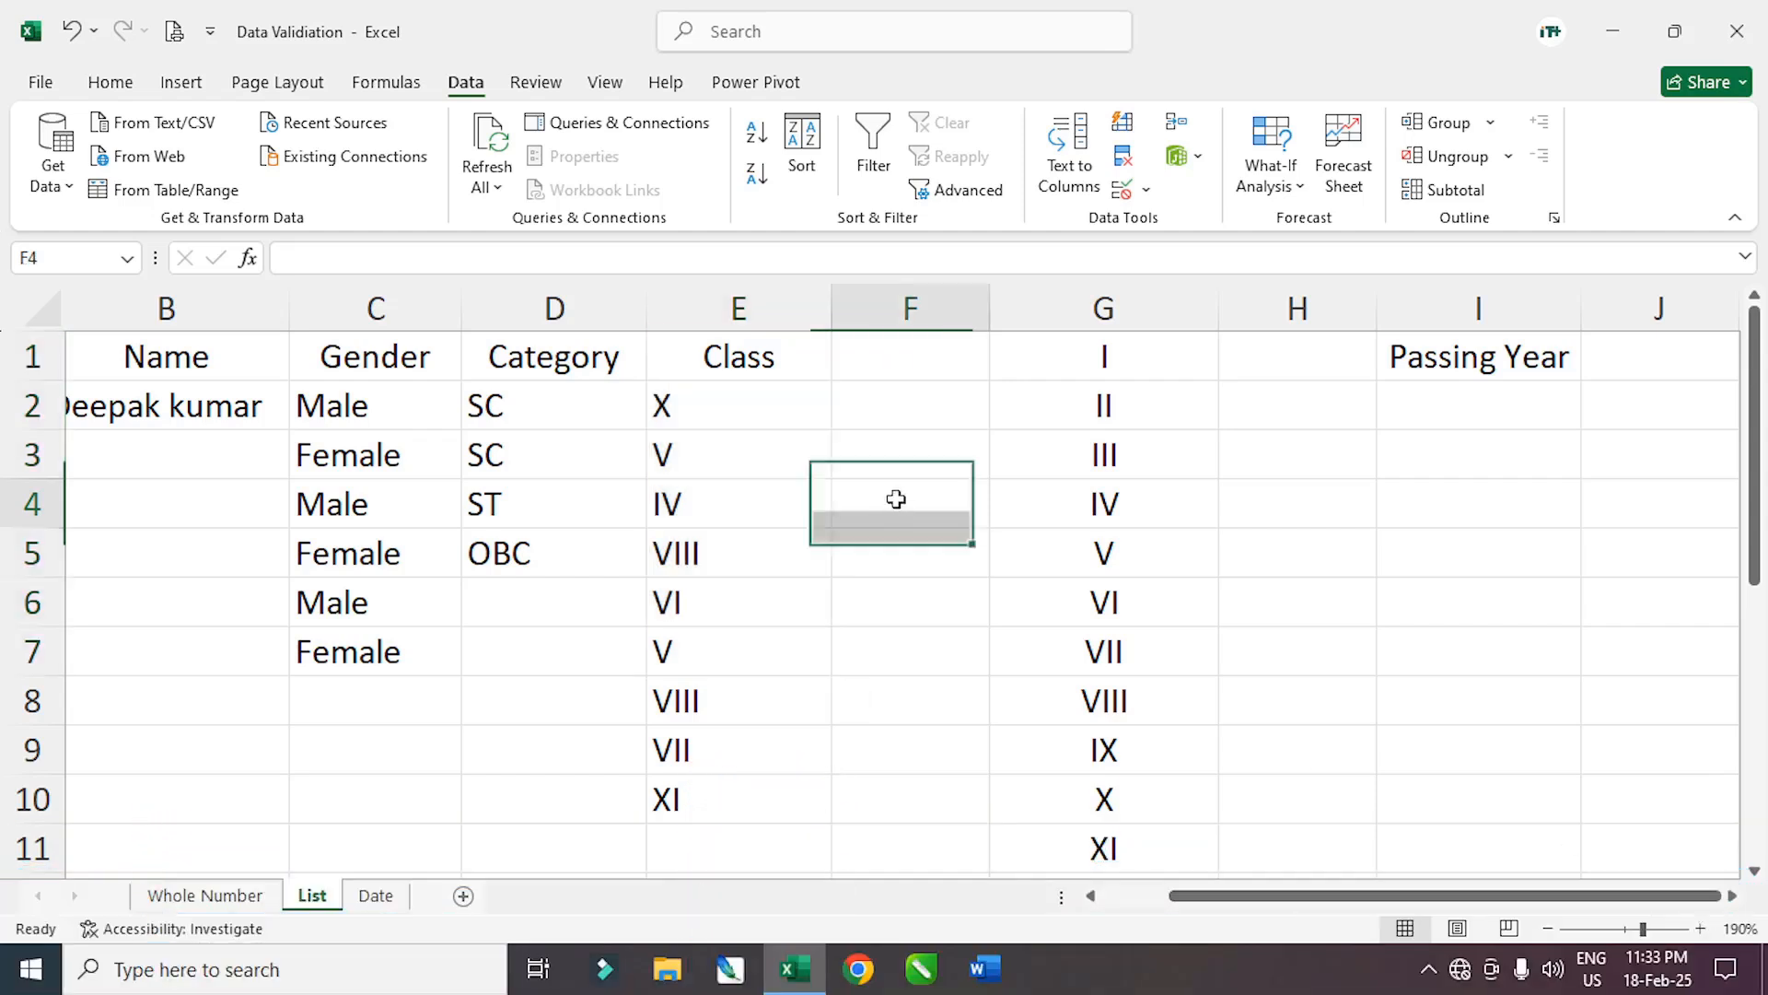
{"action": "left_click", "coordinate": [1146, 189]}
{"action": "left_click", "coordinate": [1187, 221]}
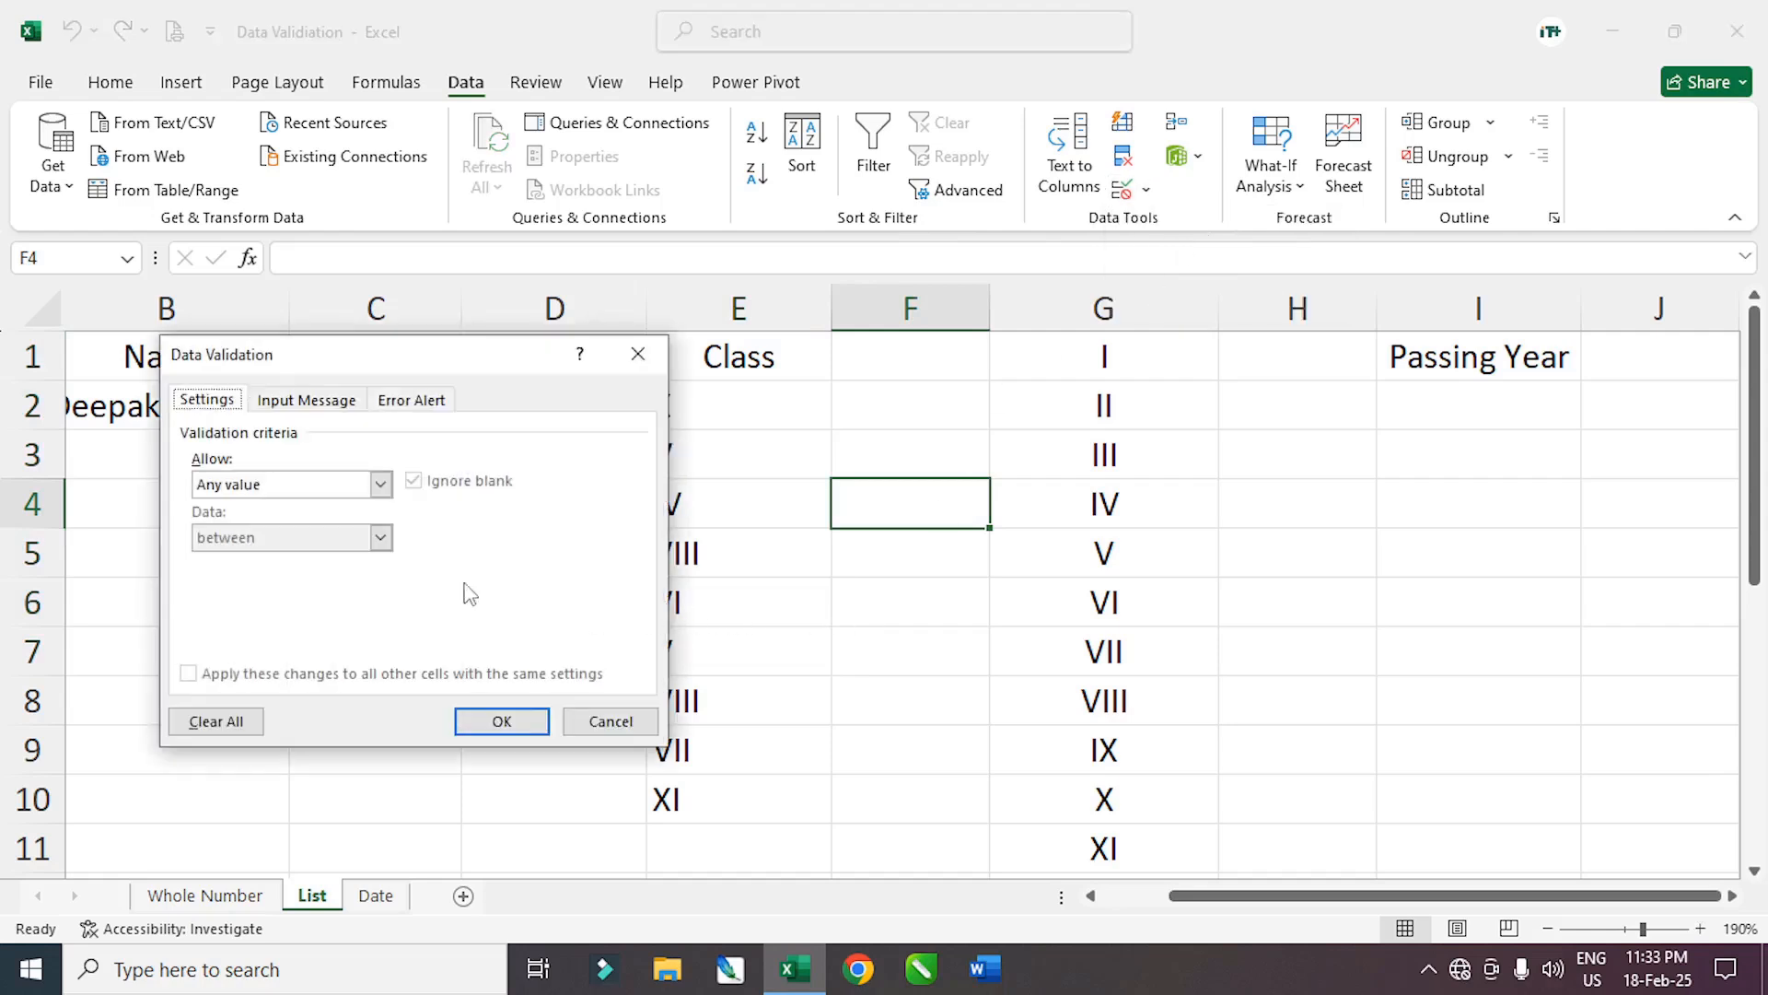
{"action": "left_click", "coordinate": [379, 484]}
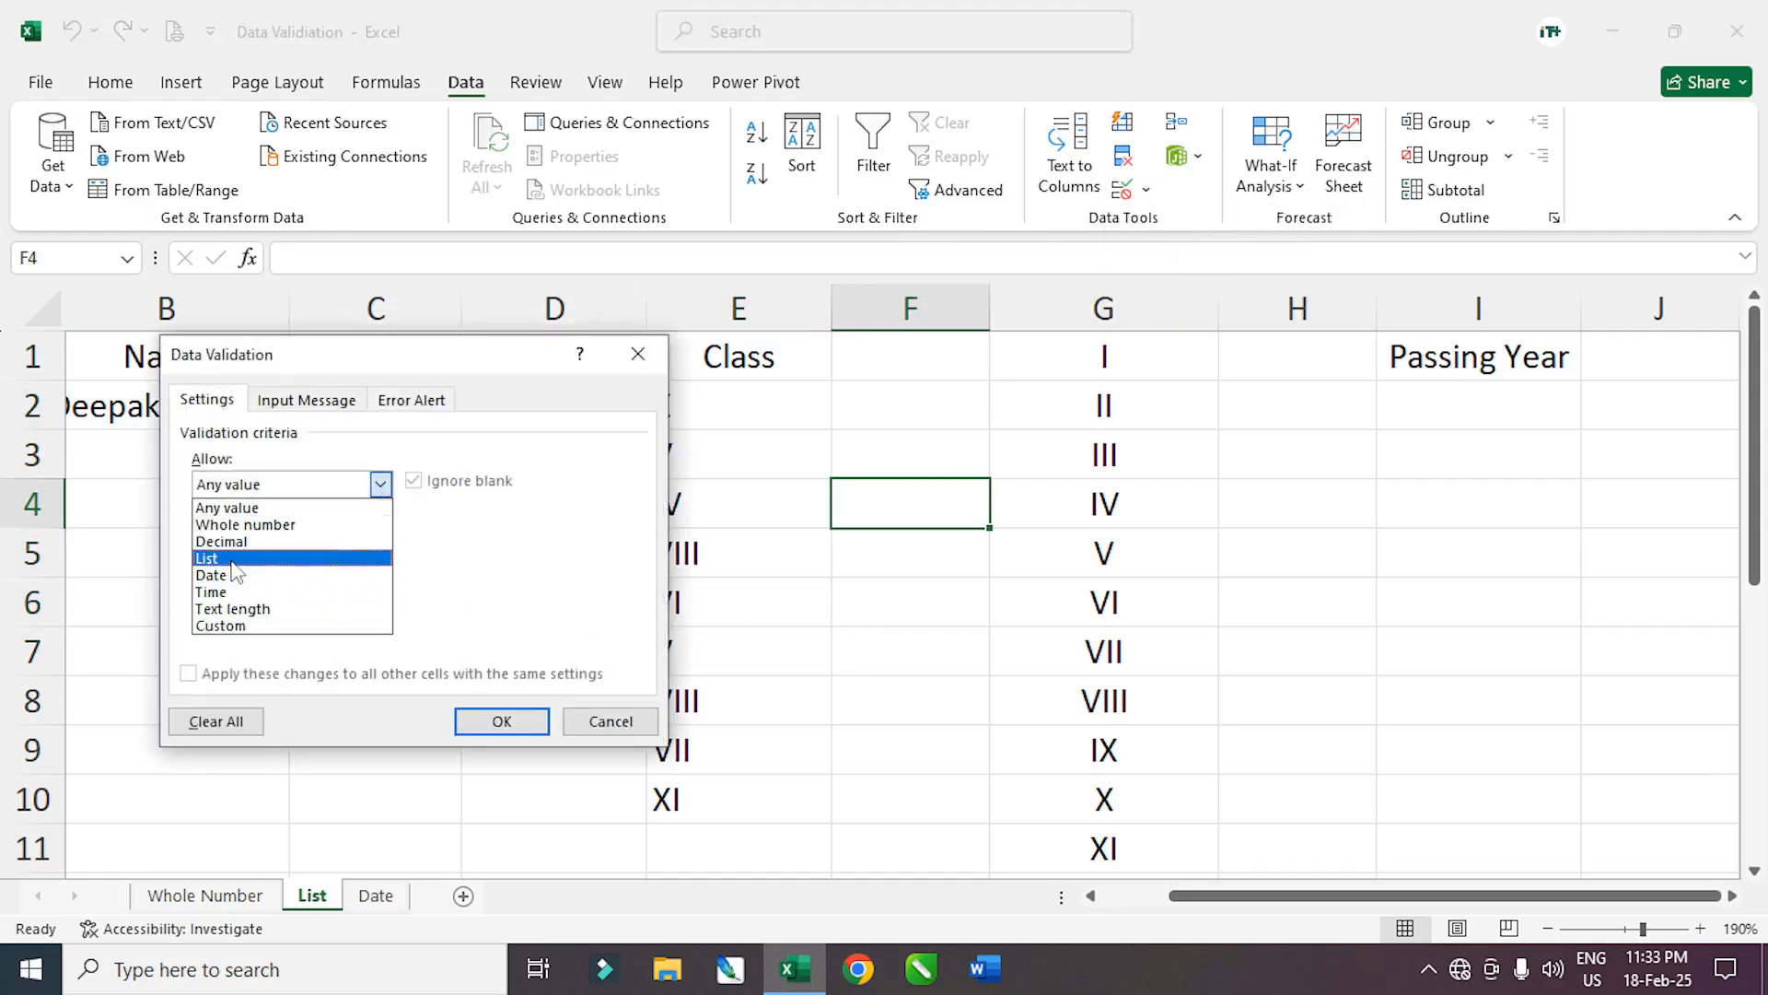
{"action": "left_click", "coordinate": [610, 721]}
{"action": "left_click", "coordinate": [815, 704]}
{"action": "left_click", "coordinate": [986, 611]}
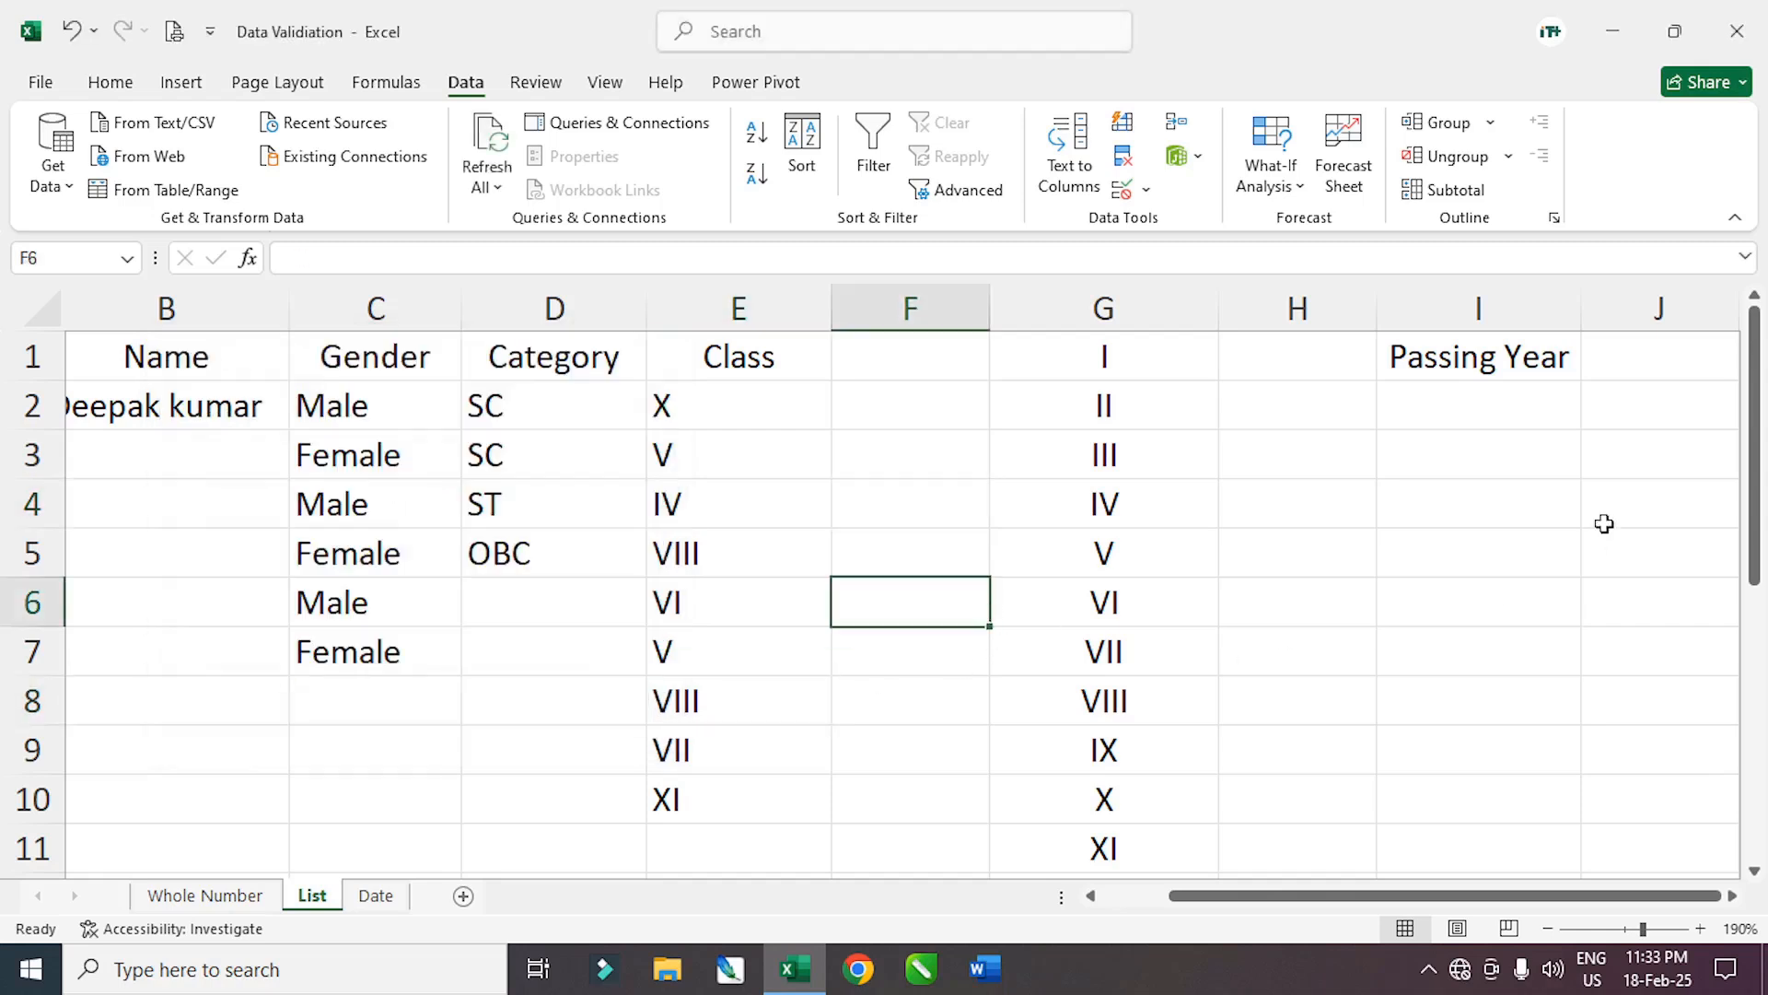
Widen Passing Year column I and select its cells I2 to I10
{"action": "left_click_drag", "start_coordinate": [1589, 311], "coordinate": [1622, 312]}
{"action": "left_click", "coordinate": [1733, 895]}
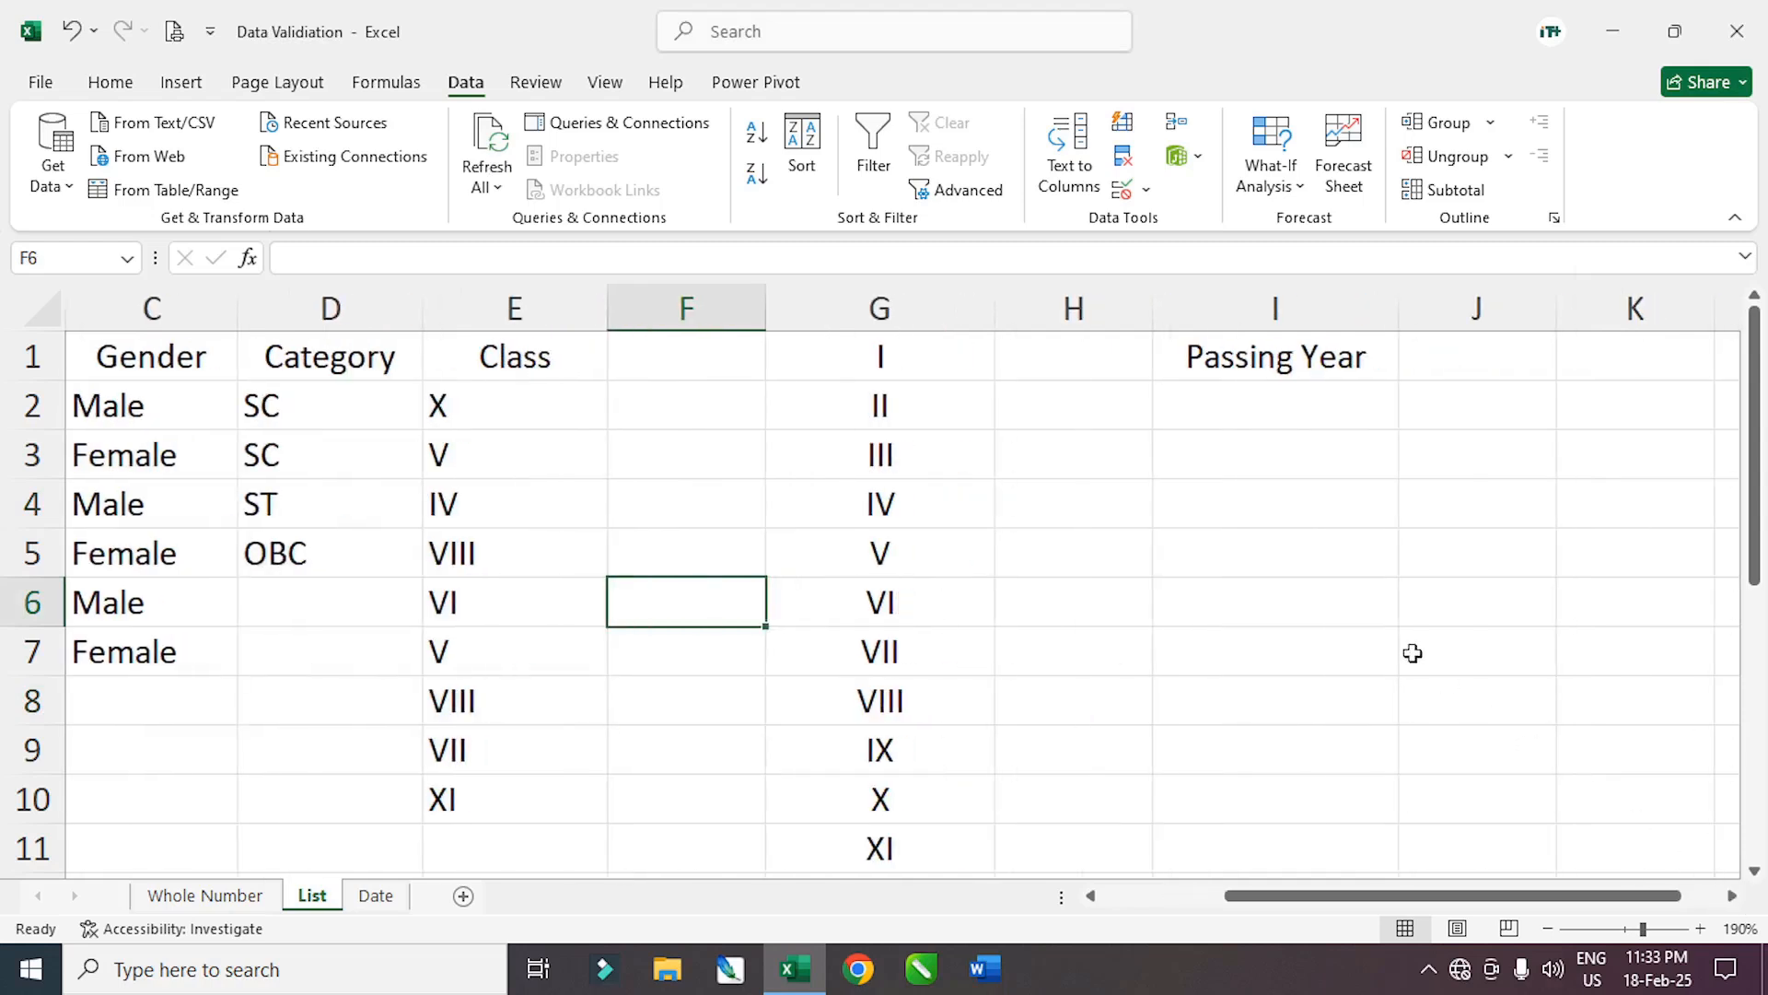
{"action": "left_click_drag", "start_coordinate": [1278, 419], "coordinate": [1235, 776]}
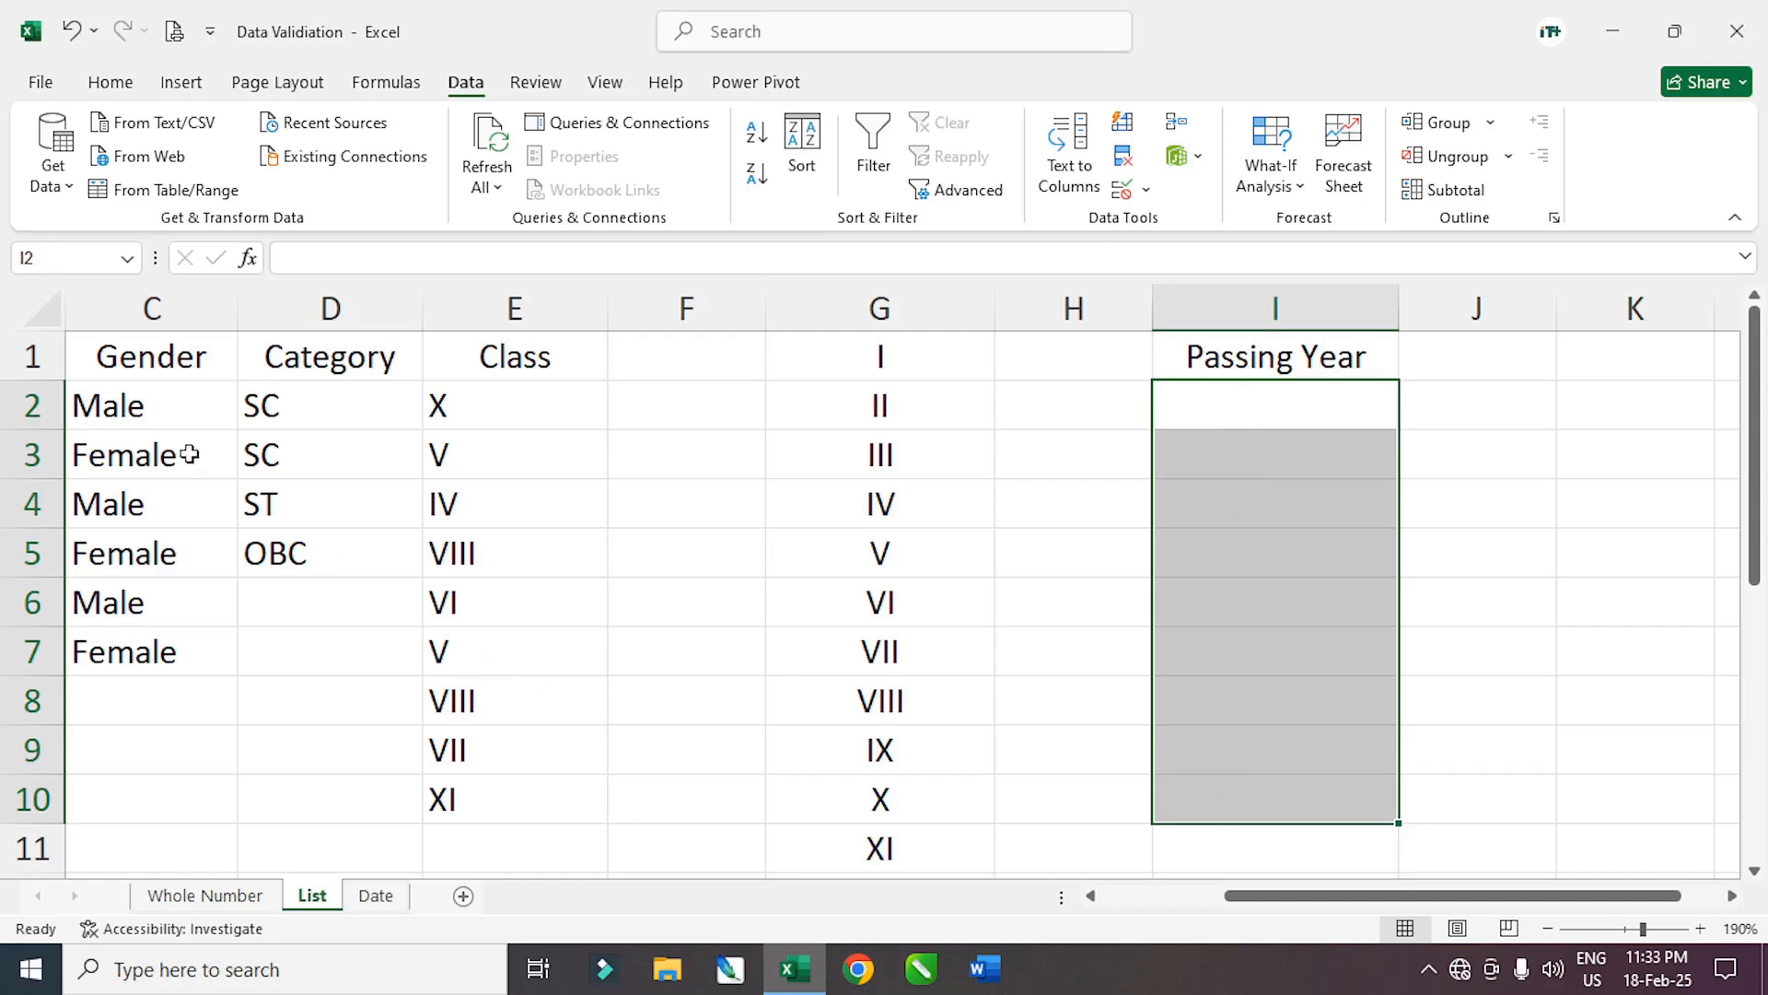
{"action": "left_click_drag", "start_coordinate": [118, 405], "coordinate": [86, 631]}
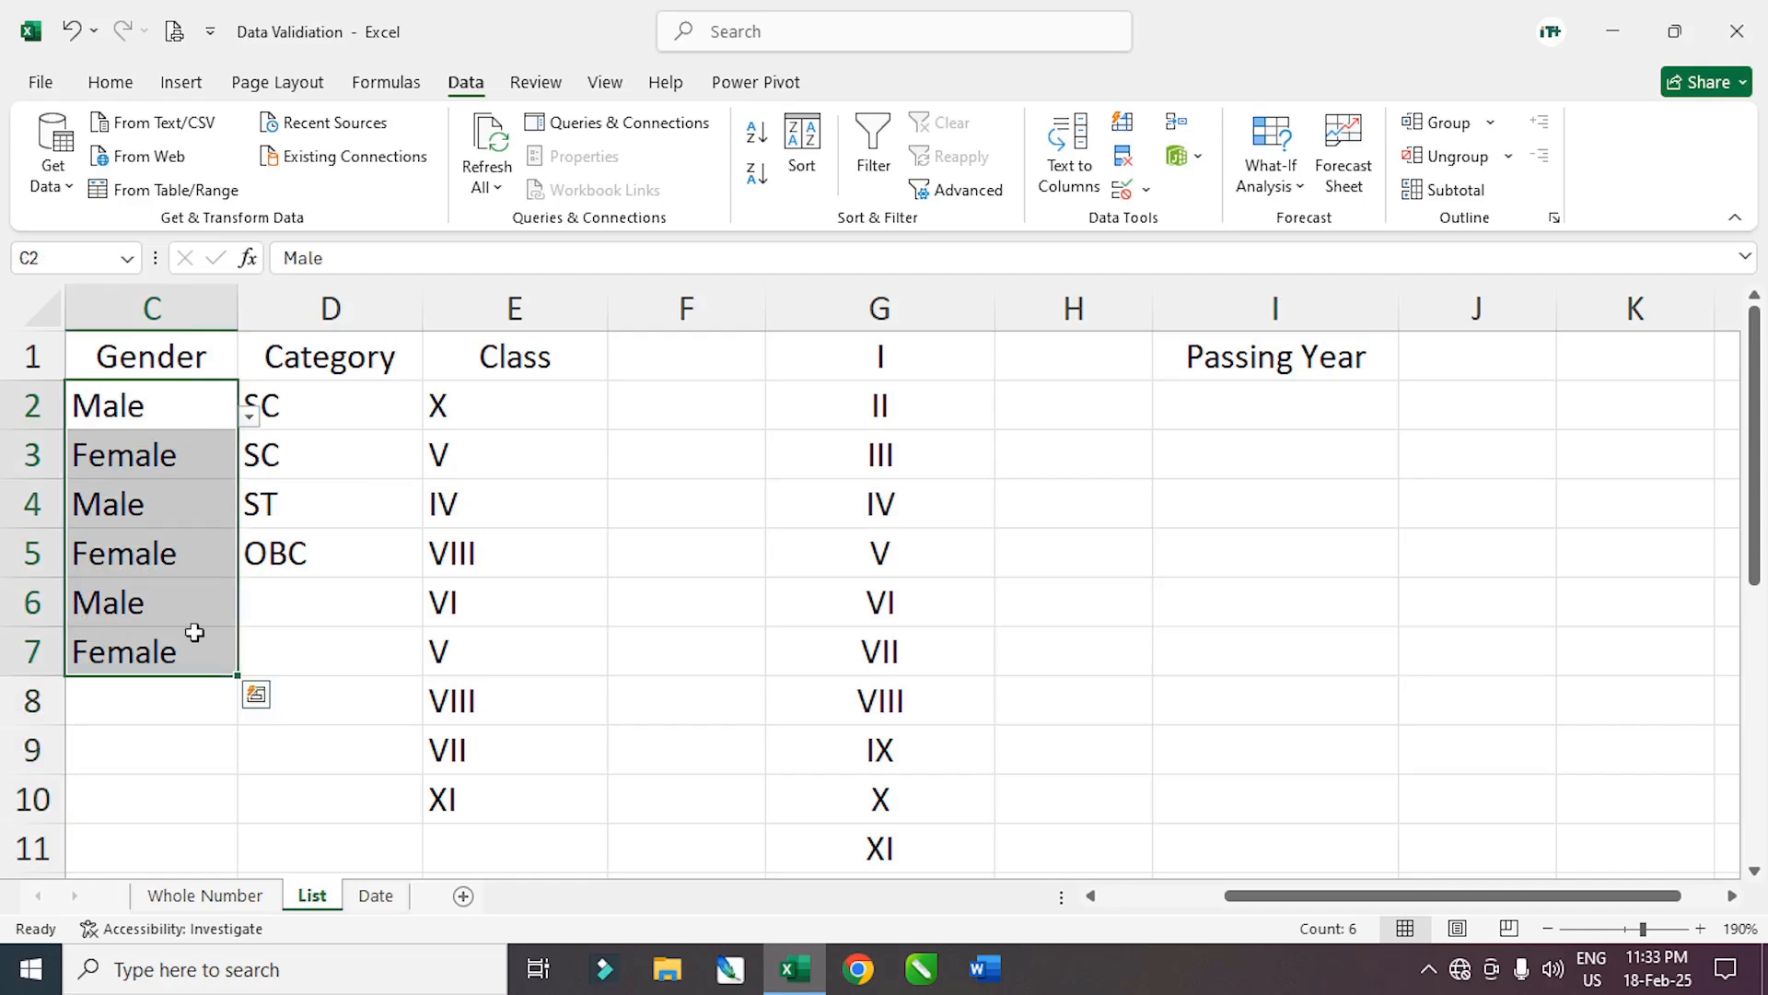
{"action": "left_click_drag", "start_coordinate": [498, 424], "coordinate": [470, 602]}
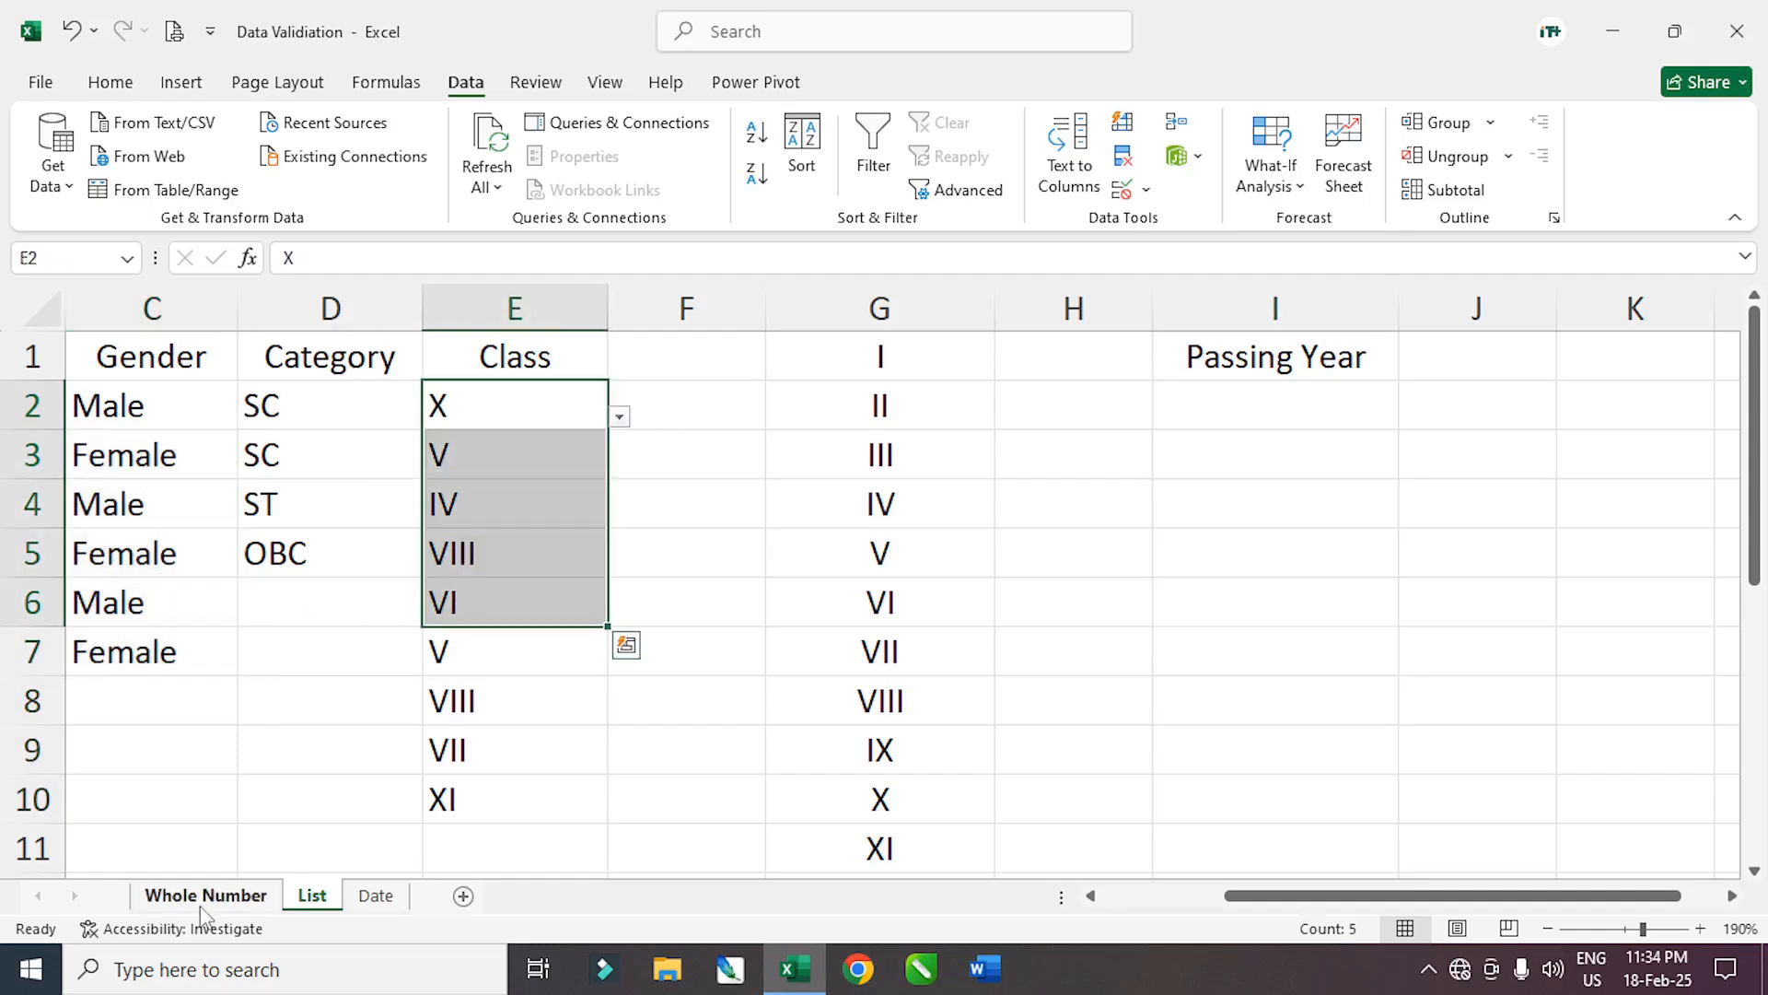
{"action": "left_click", "coordinate": [203, 895]}
{"action": "left_click", "coordinate": [376, 895]}
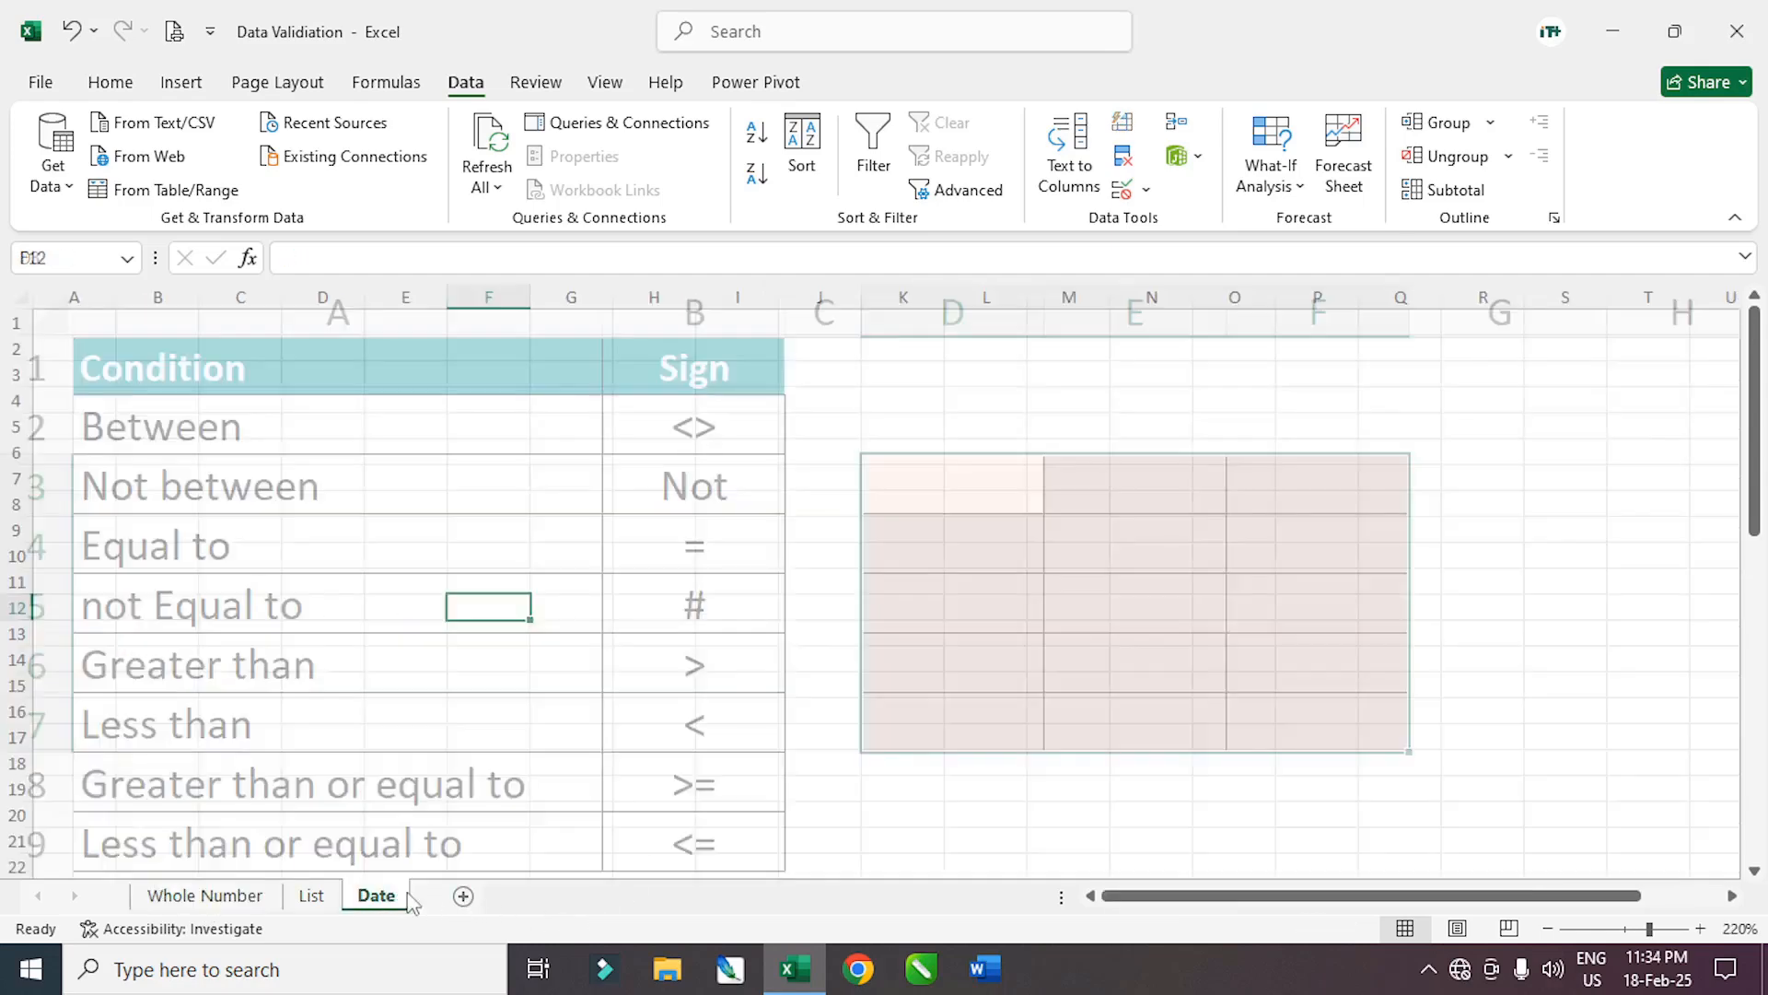
{"action": "left_click", "coordinate": [313, 895]}
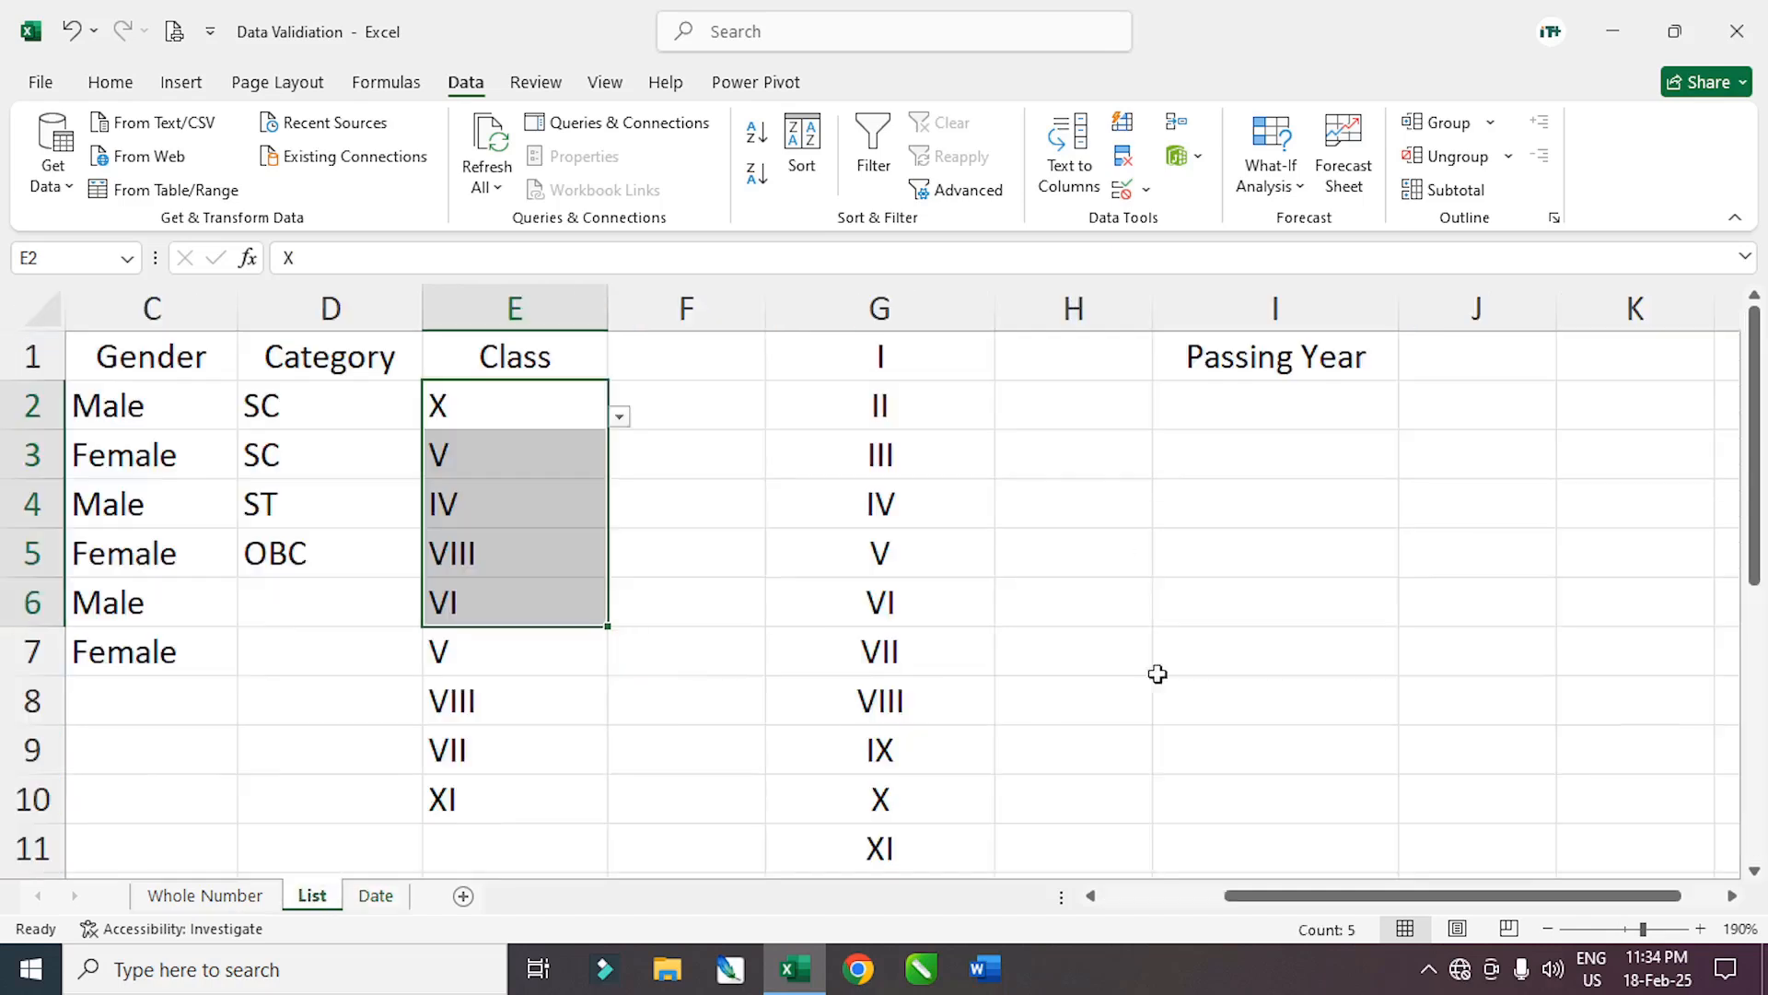
{"action": "left_click_drag", "start_coordinate": [1257, 414], "coordinate": [1204, 793]}
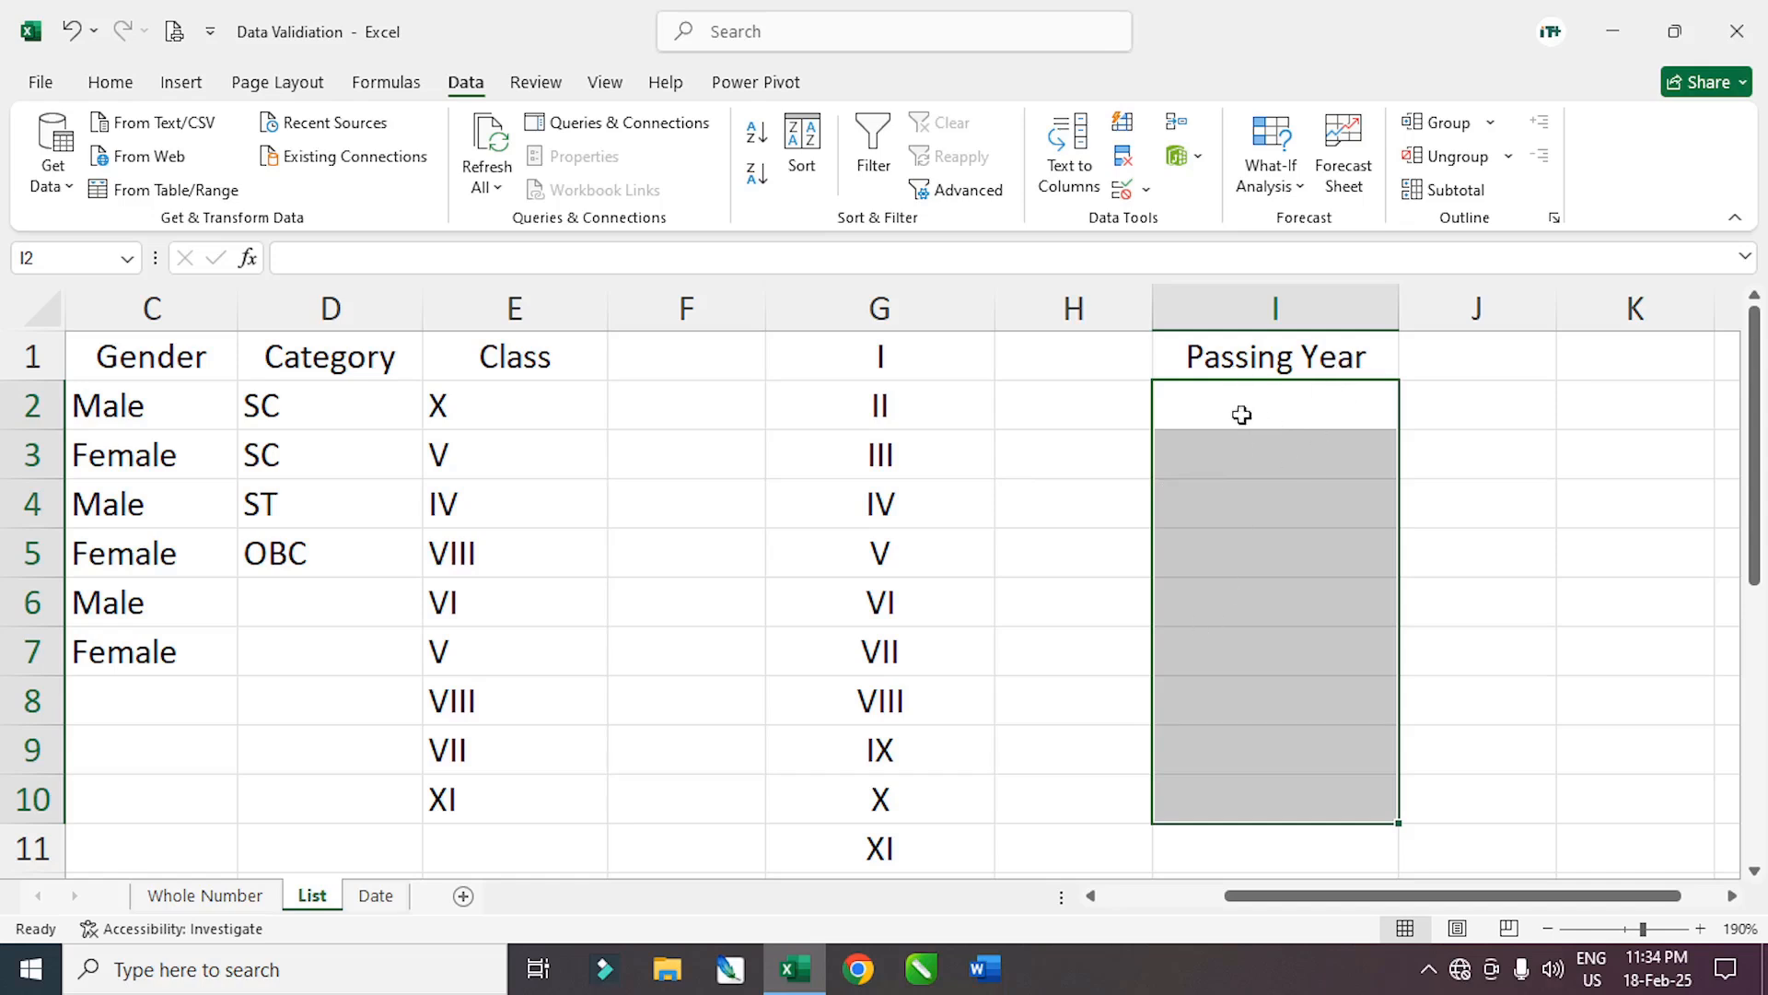
Add a Date validation to I2:I10 allowing only 1-1-2020 through 31-12-2024
{"action": "left_click_drag", "start_coordinate": [1212, 414], "coordinate": [1220, 802]}
{"action": "left_click", "coordinate": [1146, 189]}
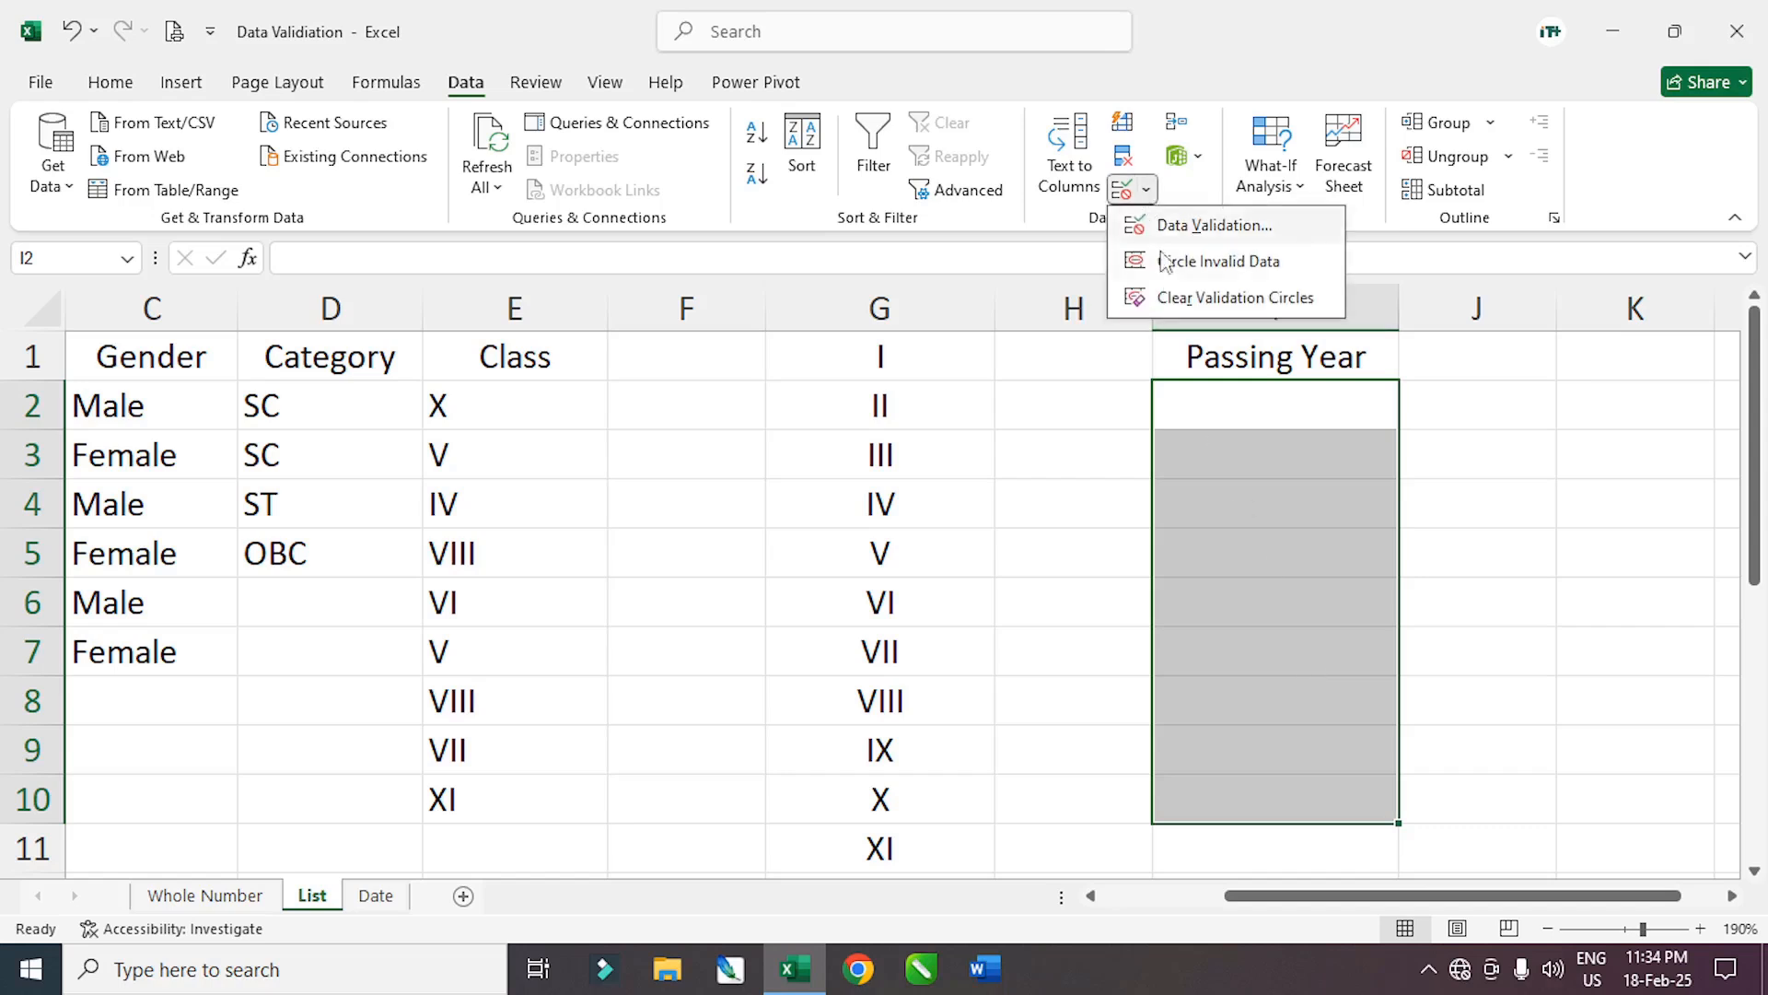
{"action": "left_click", "coordinate": [1211, 225]}
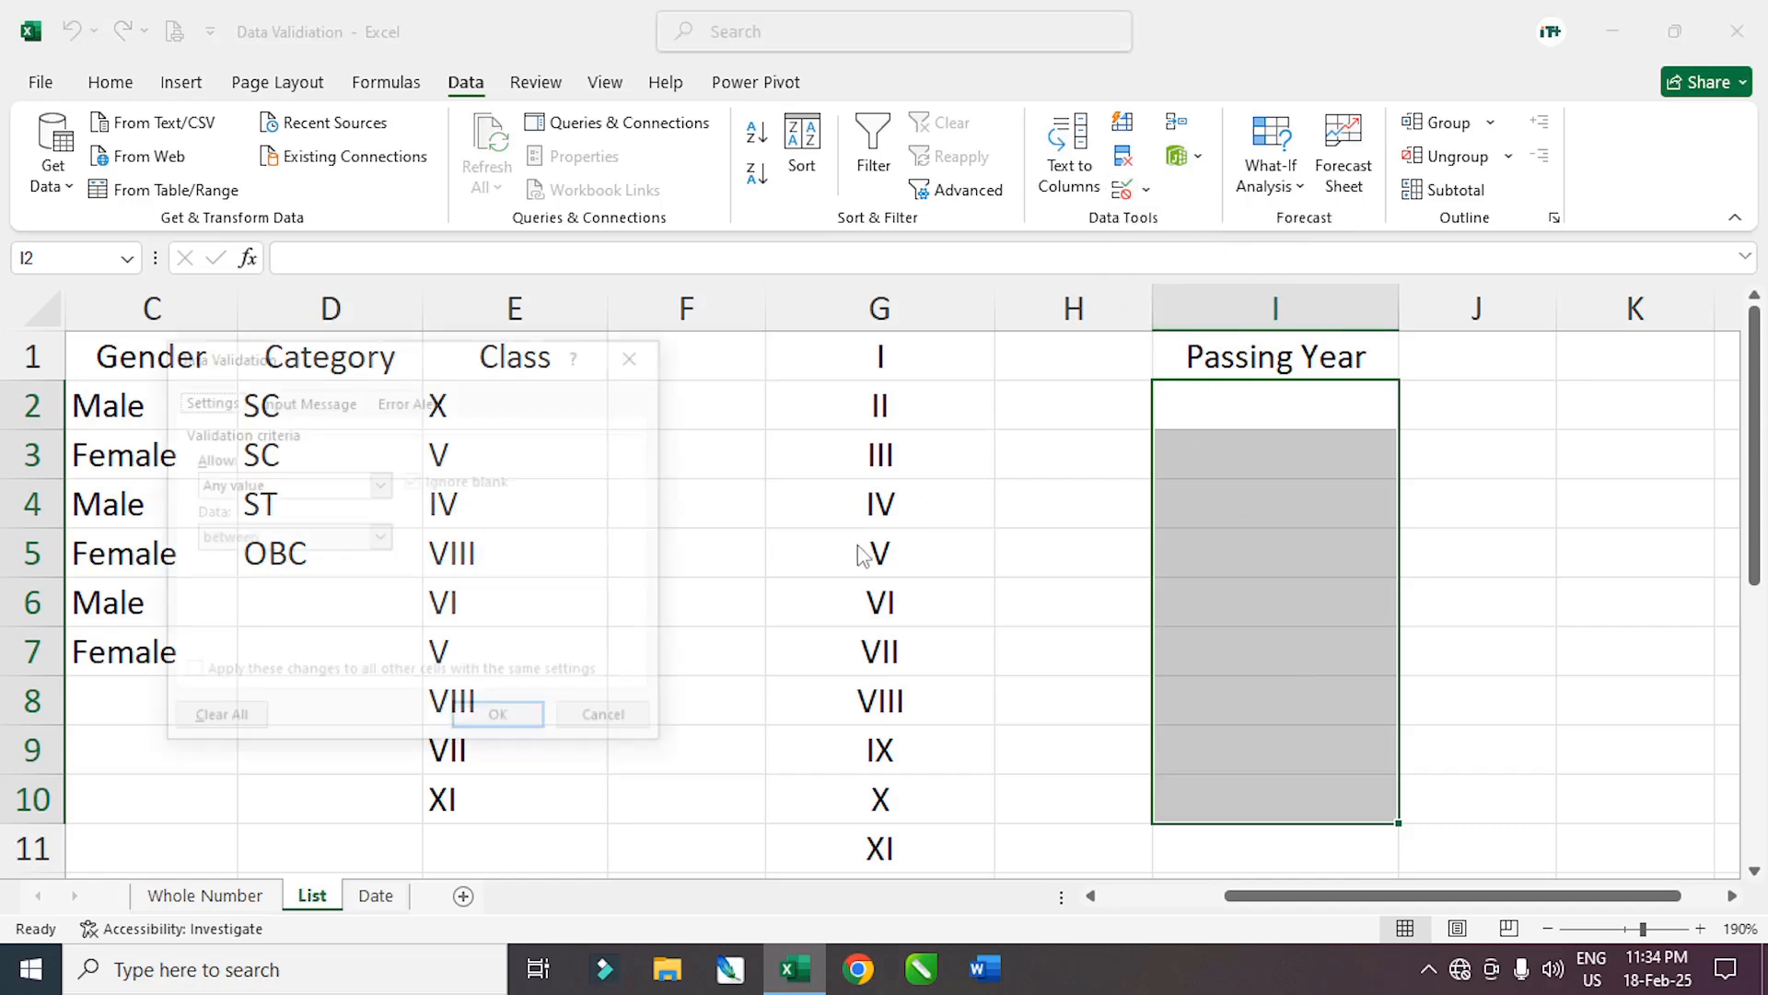
{"action": "left_click", "coordinate": [379, 483]}
{"action": "left_click", "coordinate": [268, 575]}
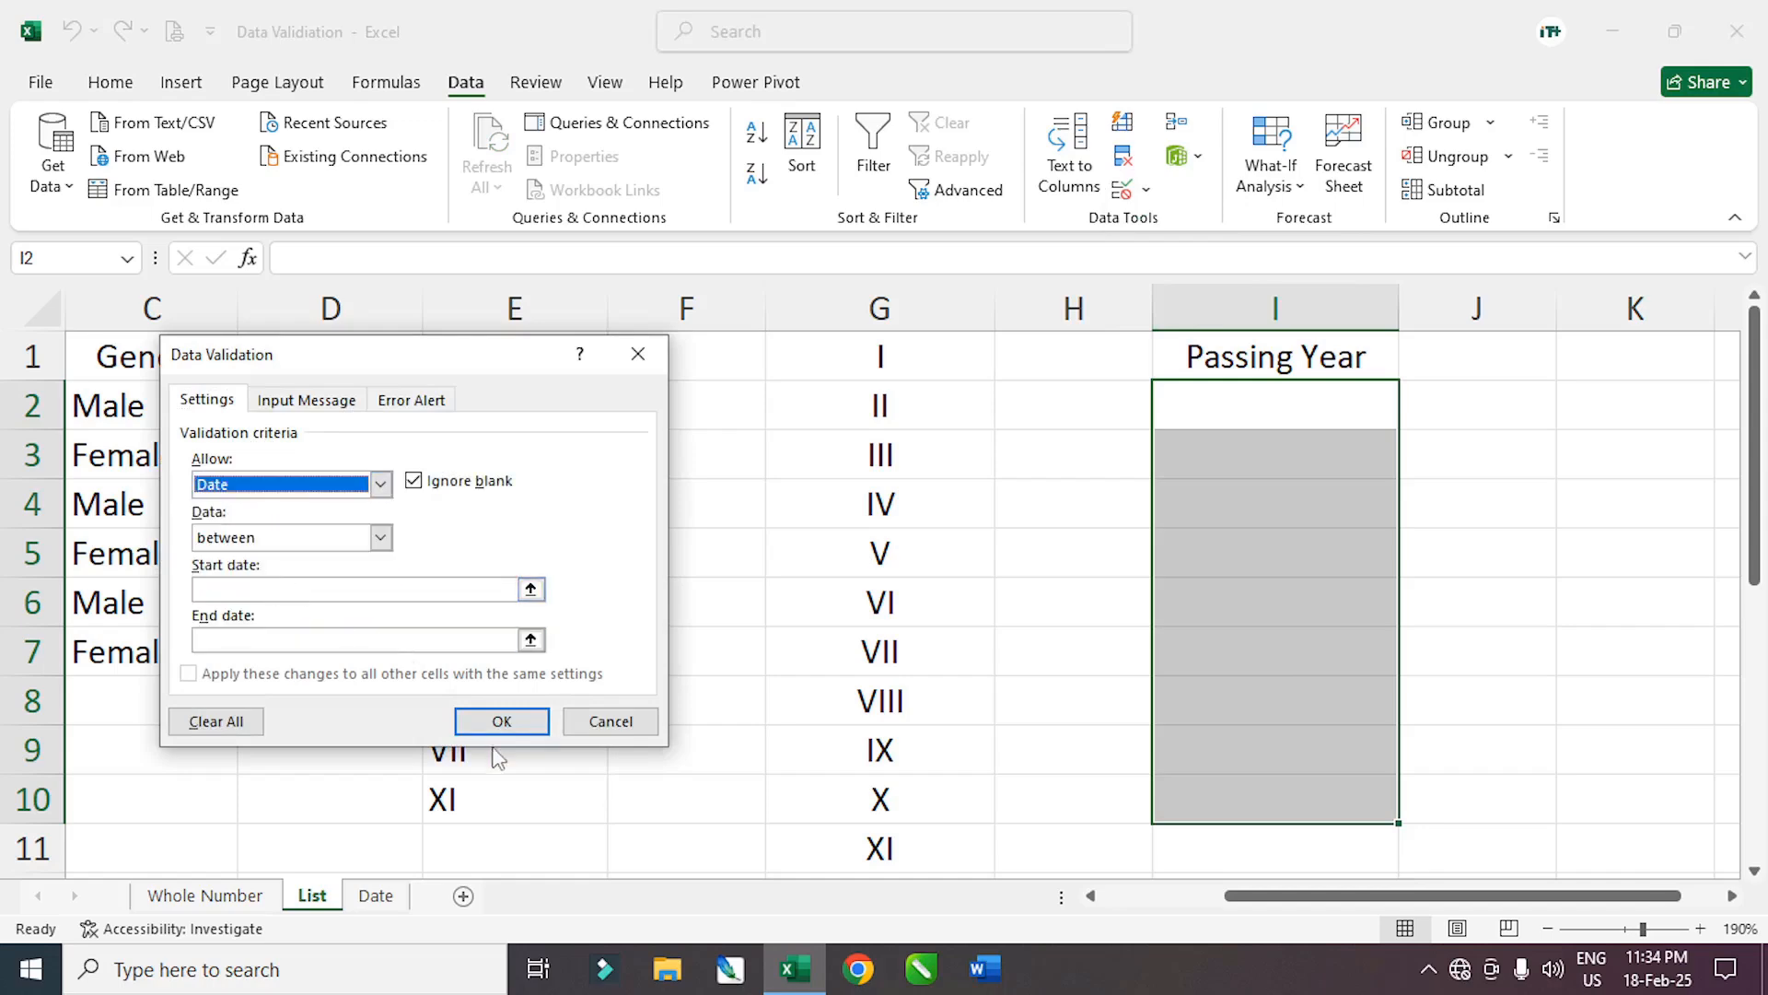
{"action": "left_click", "coordinate": [350, 589]}
{"action": "left_click_drag", "start_coordinate": [368, 371], "coordinate": [695, 461]}
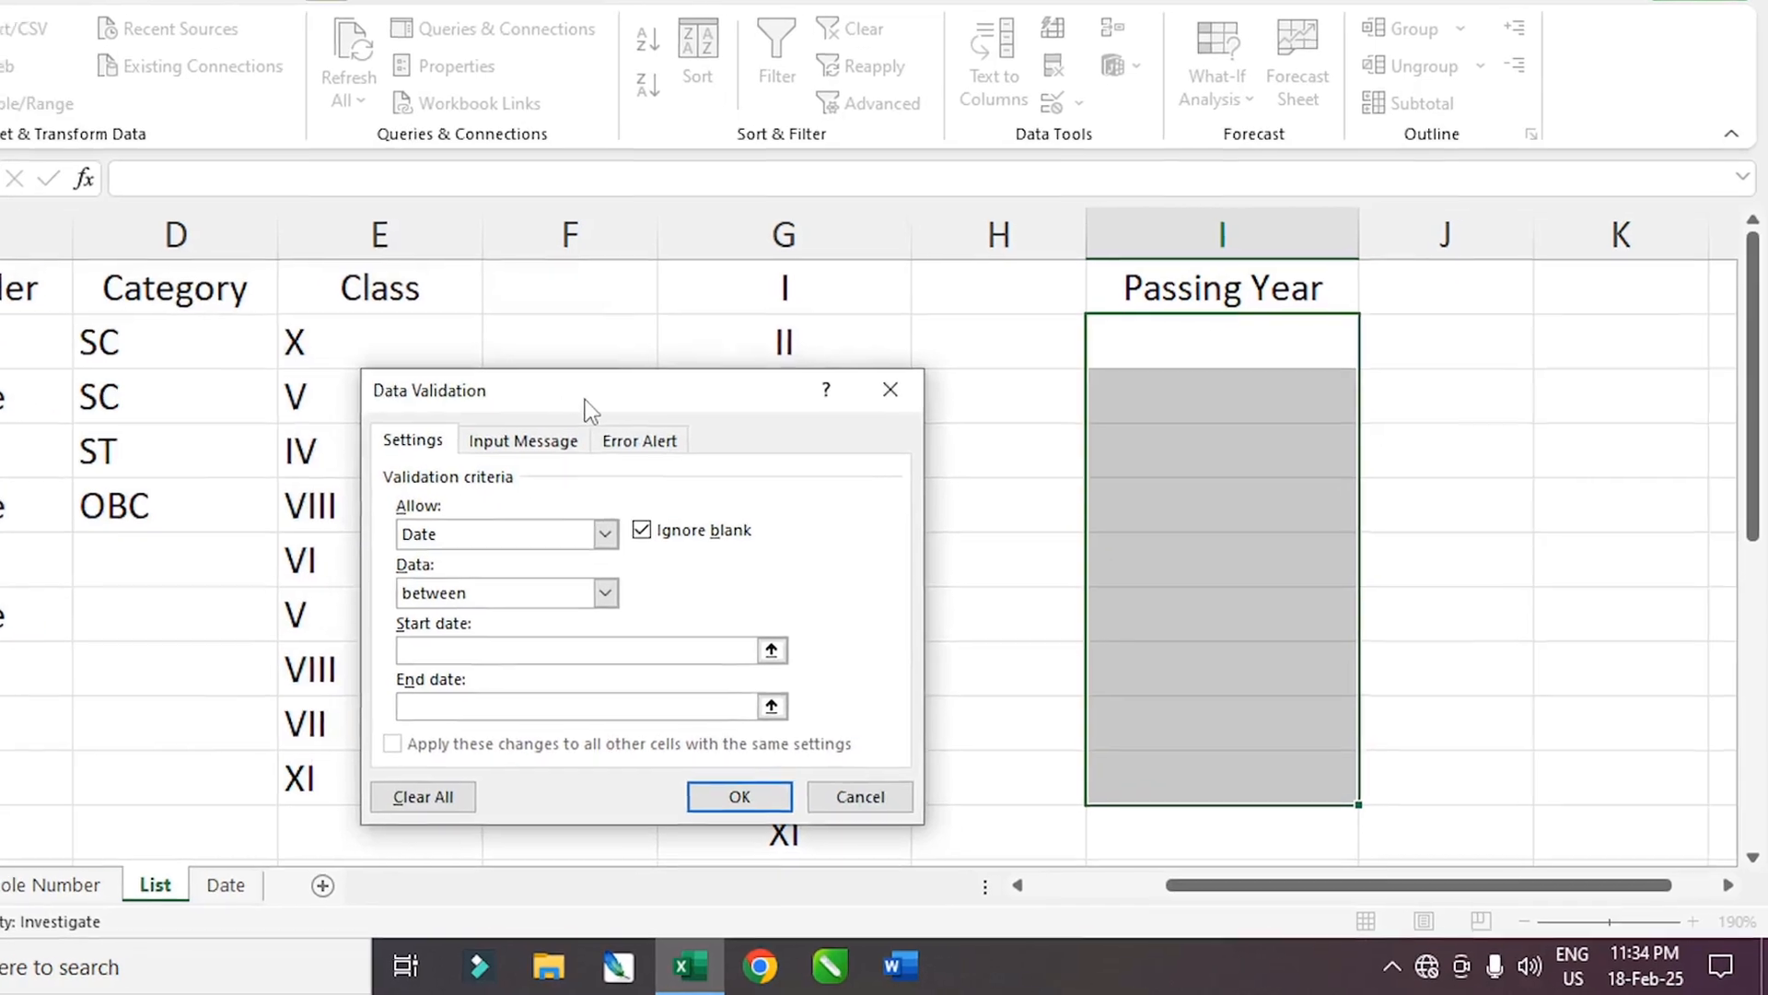
{"action": "type", "text": "1-1-2020"}
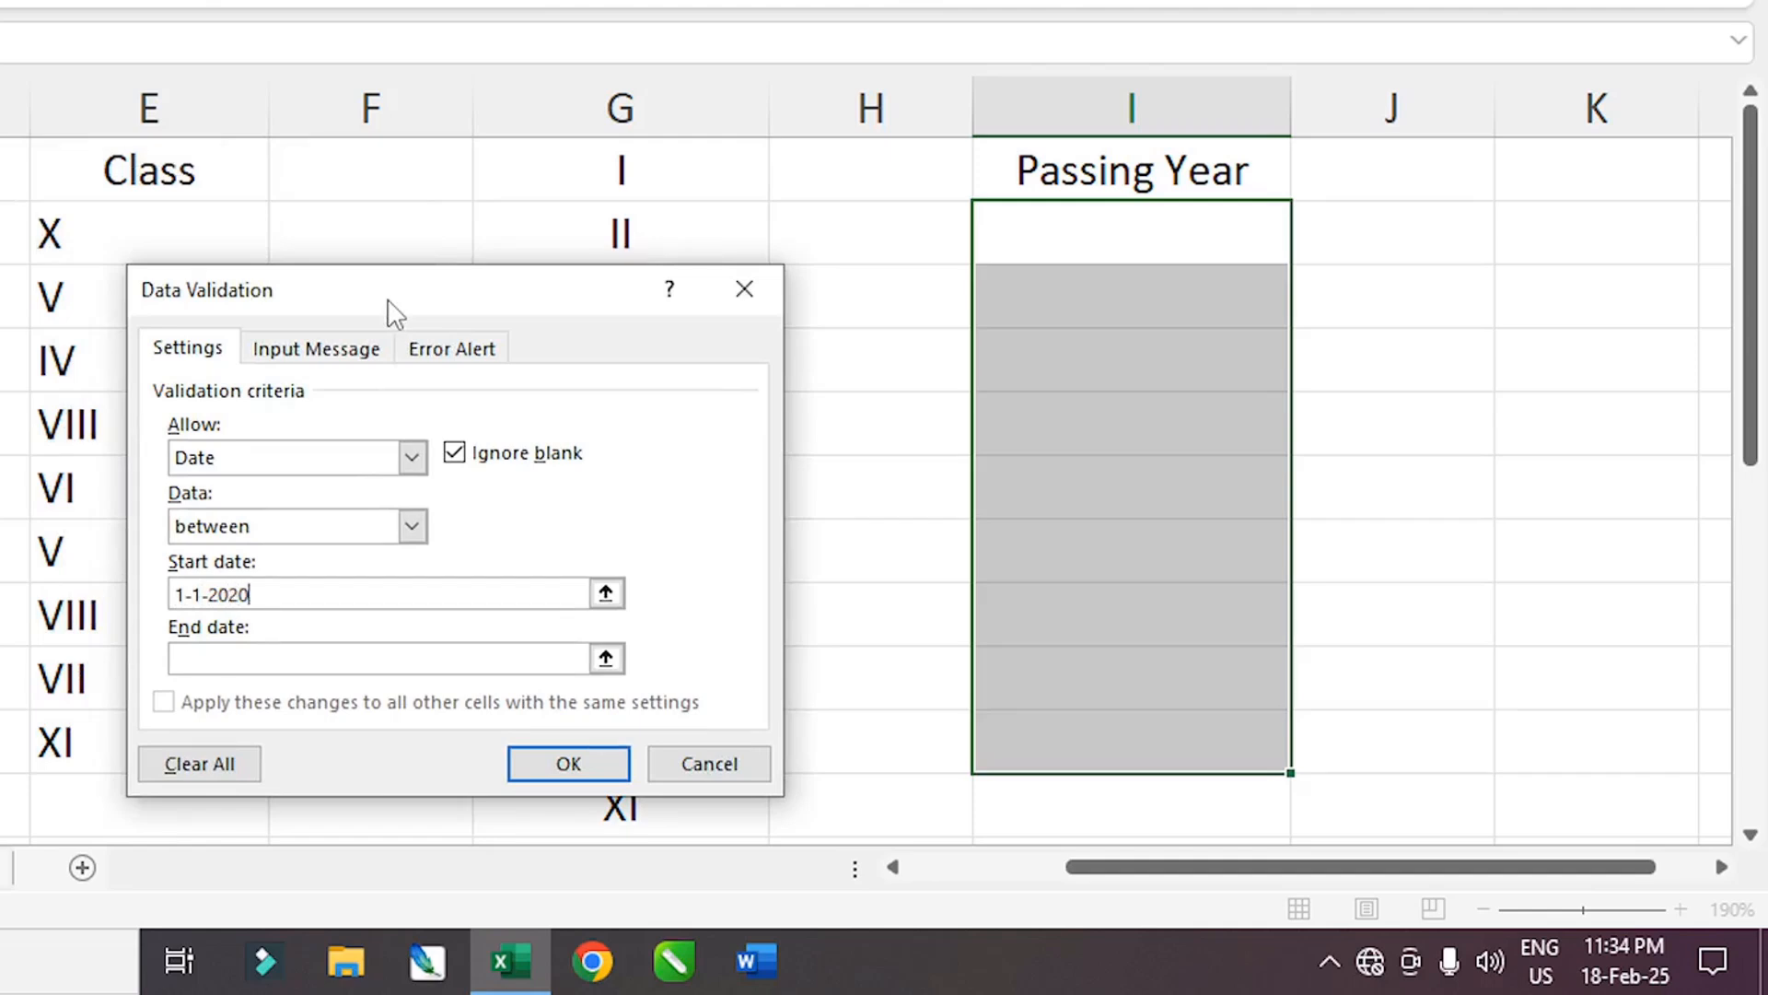
{"action": "left_click", "coordinate": [226, 660]}
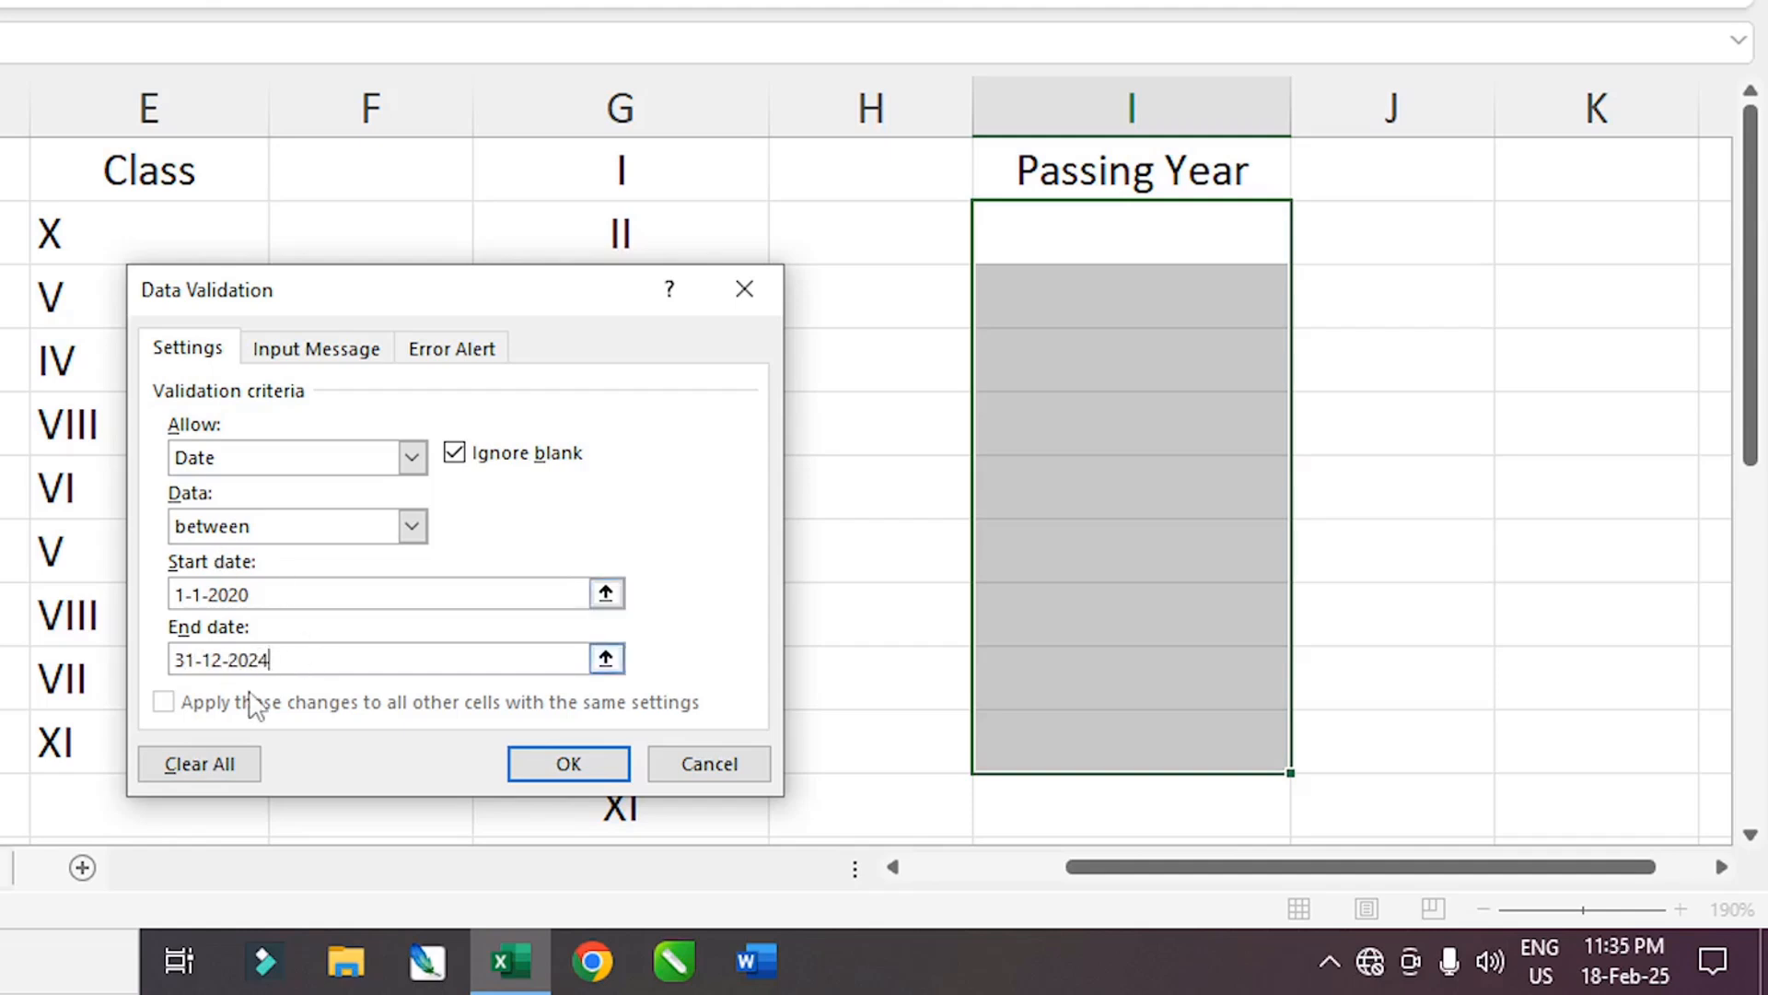
{"action": "left_click_drag", "start_coordinate": [368, 304], "coordinate": [369, 255]}
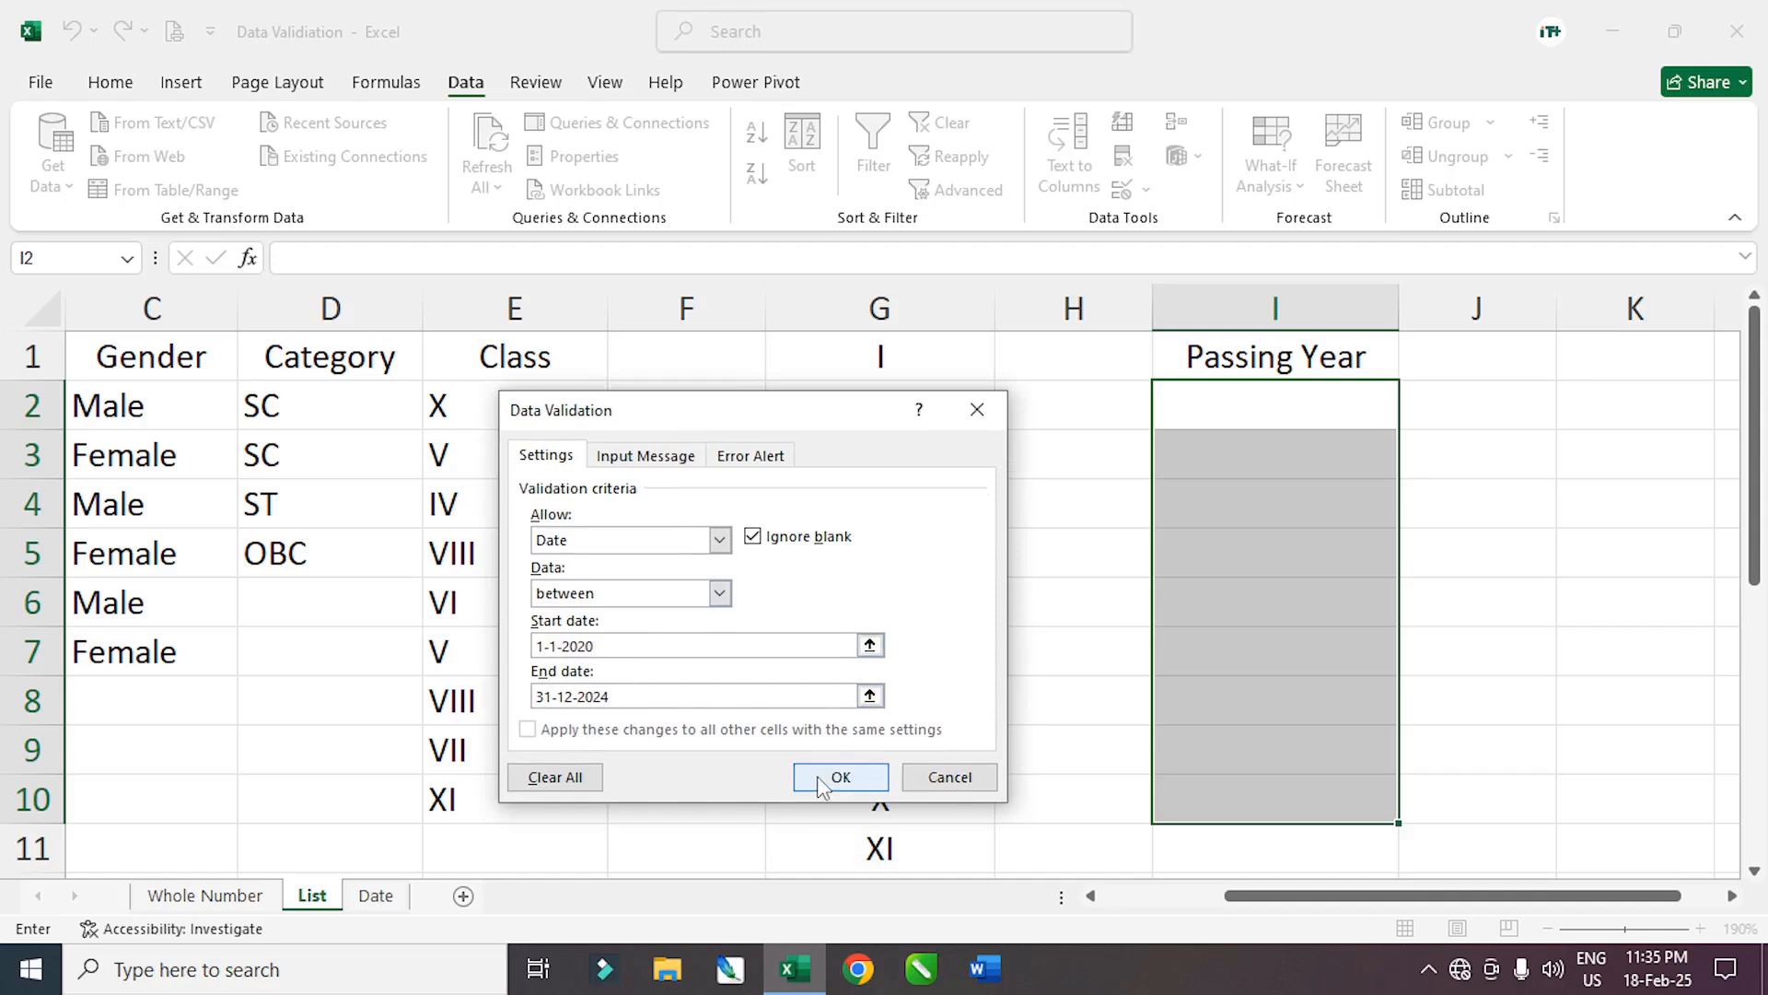
{"action": "left_click", "coordinate": [564, 715]}
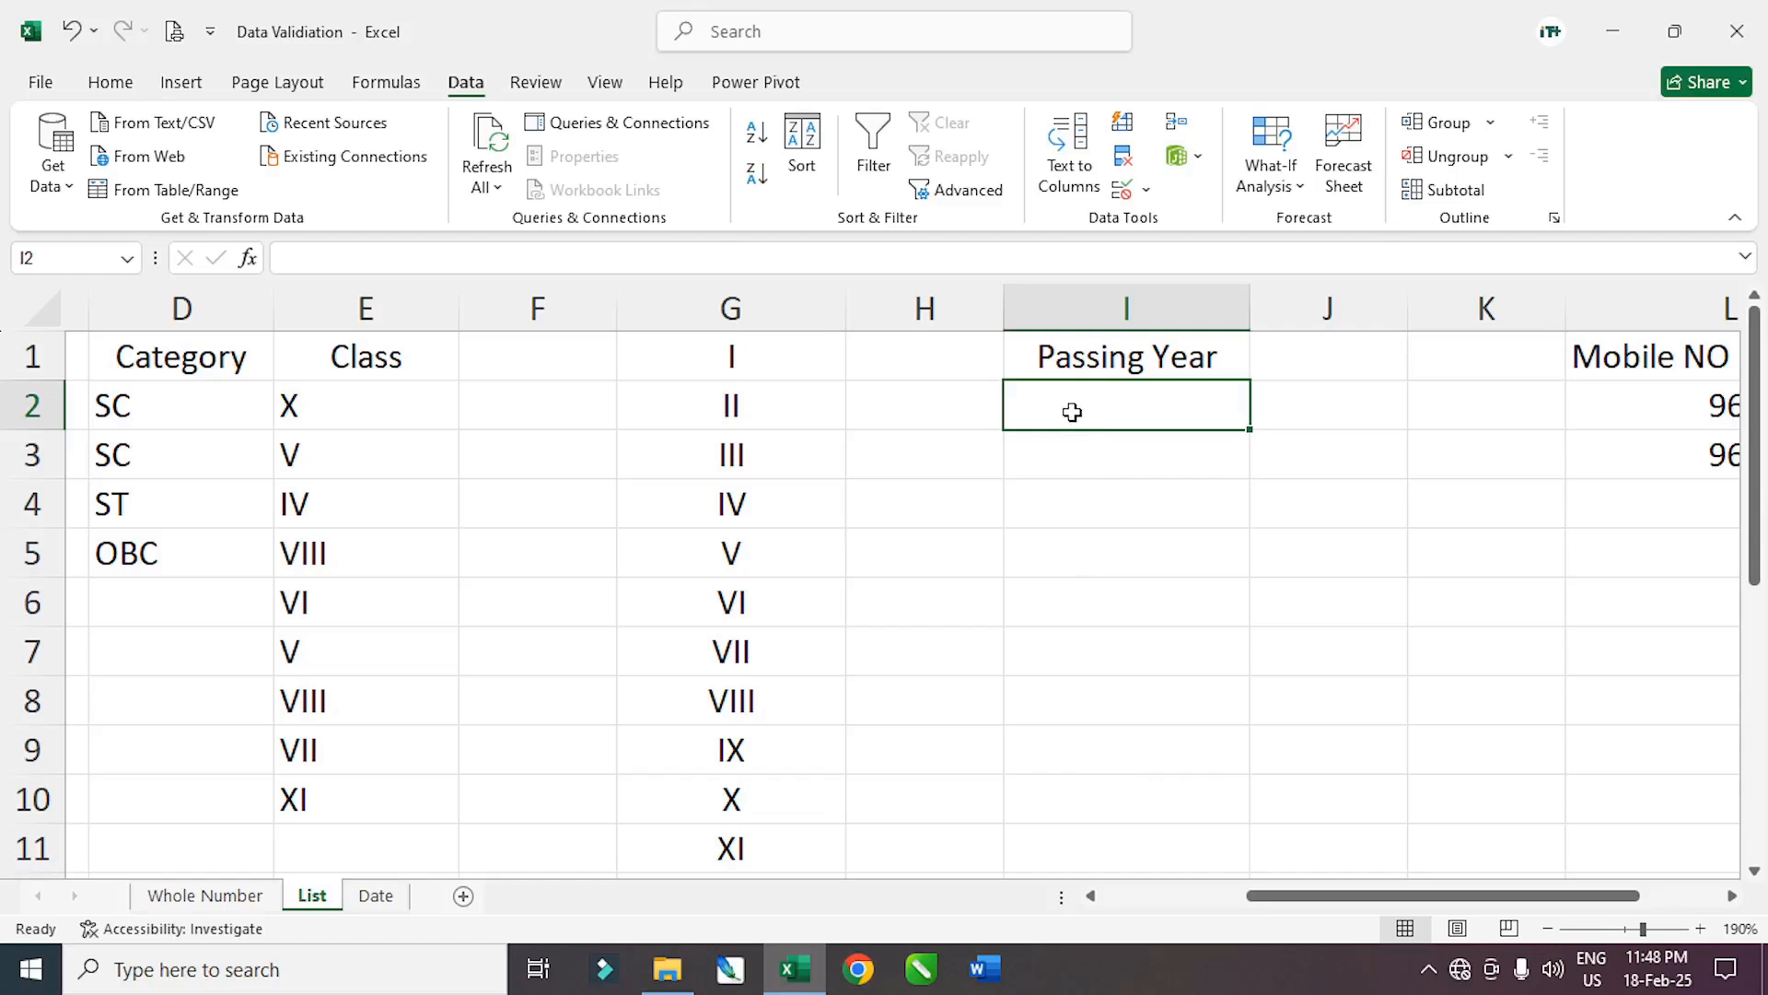
Enter 1-2-2022 in I2, then test 1-5-2019 in I3 and cancel the rejection
{"action": "type", "text": "1-2"}
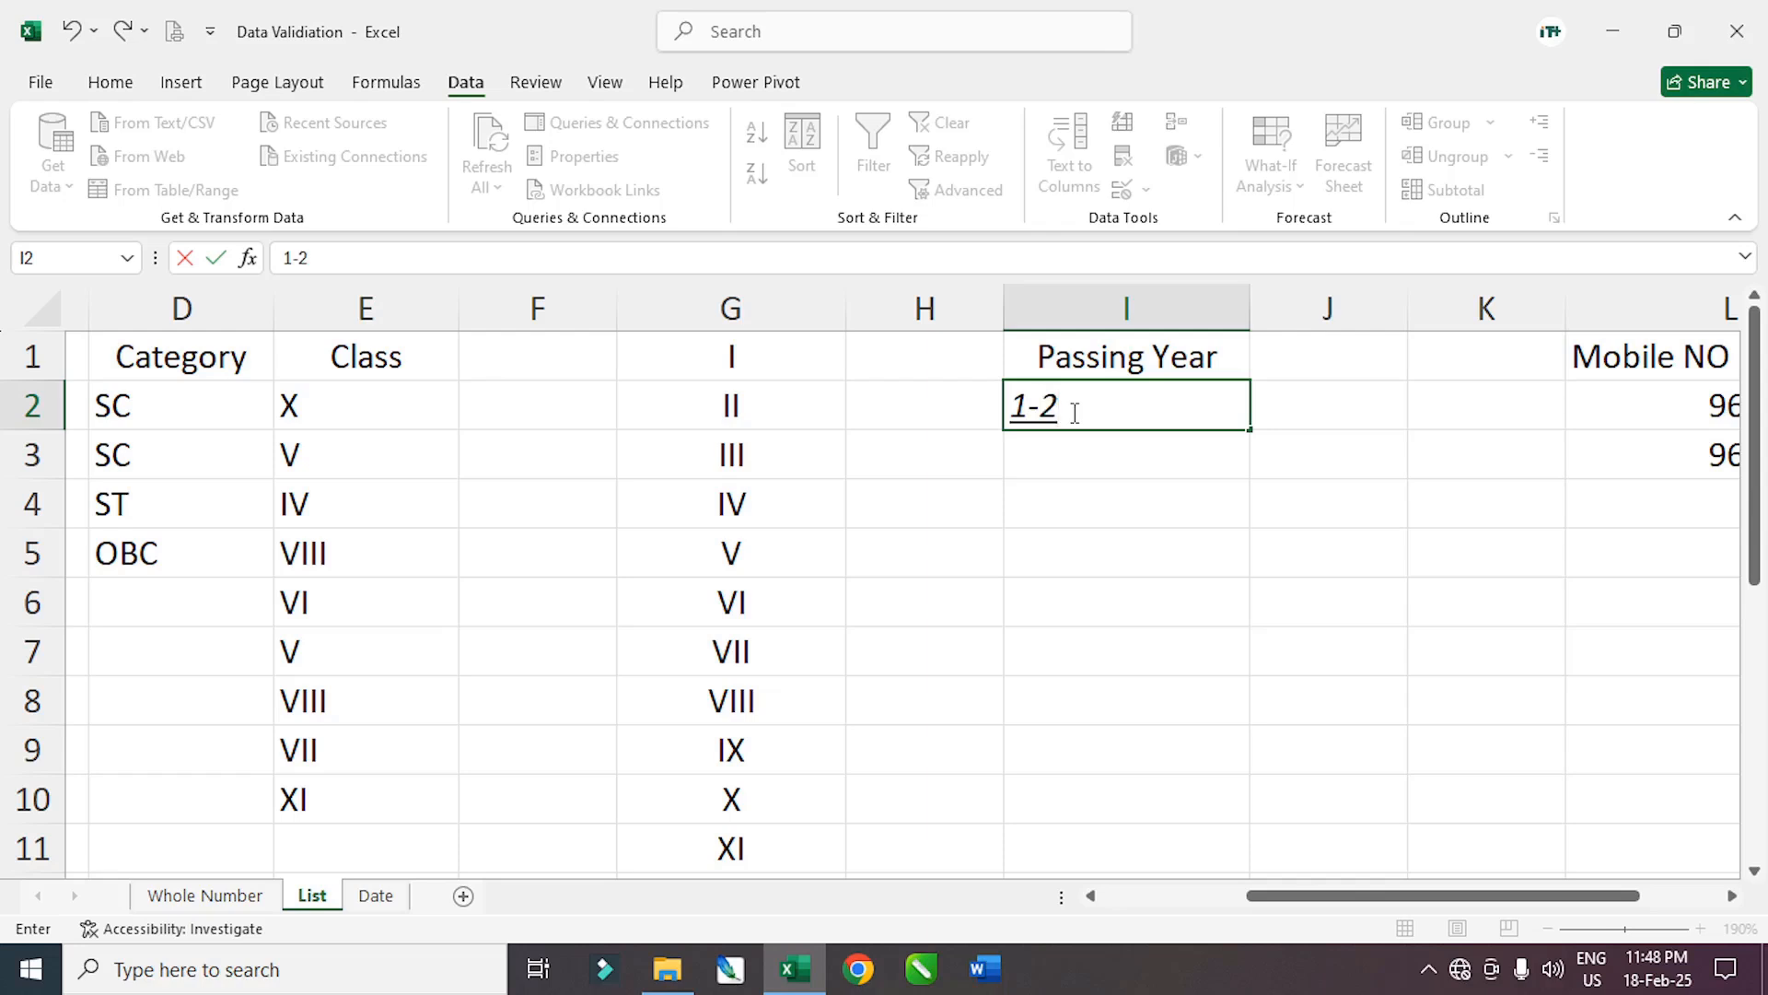
{"action": "type", "text": "-2022"}
{"action": "key", "text": "Return"}
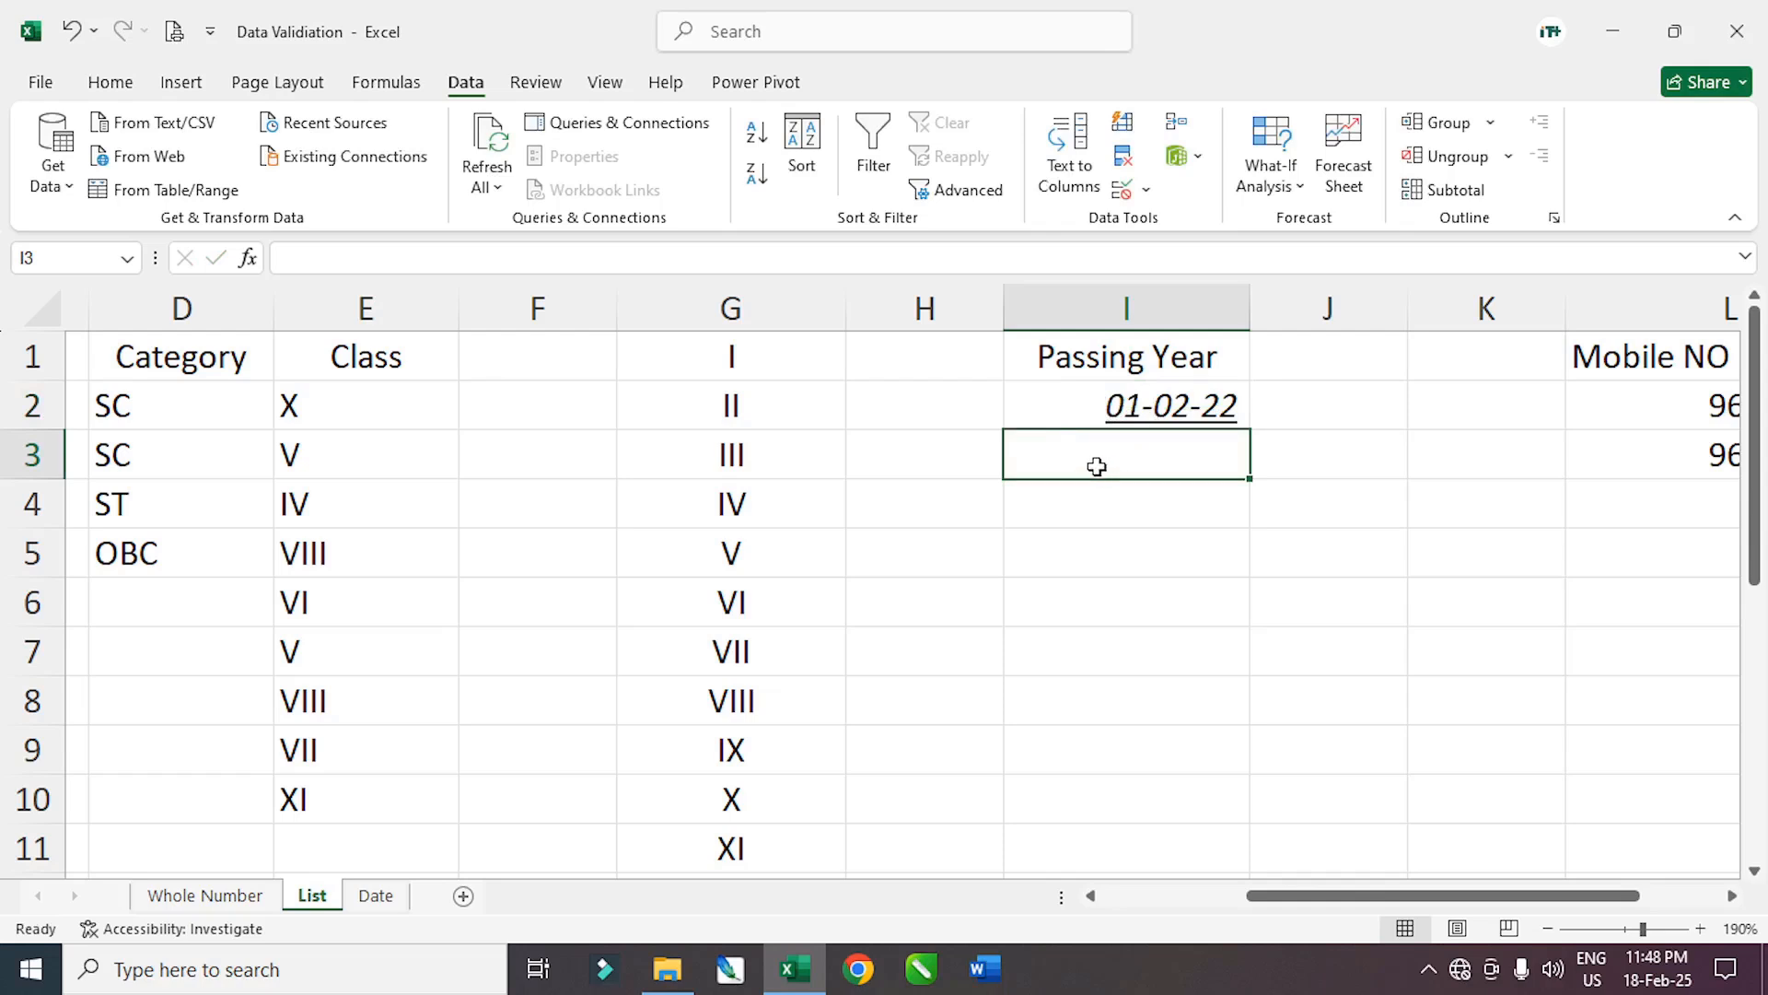
{"action": "type", "text": "1"}
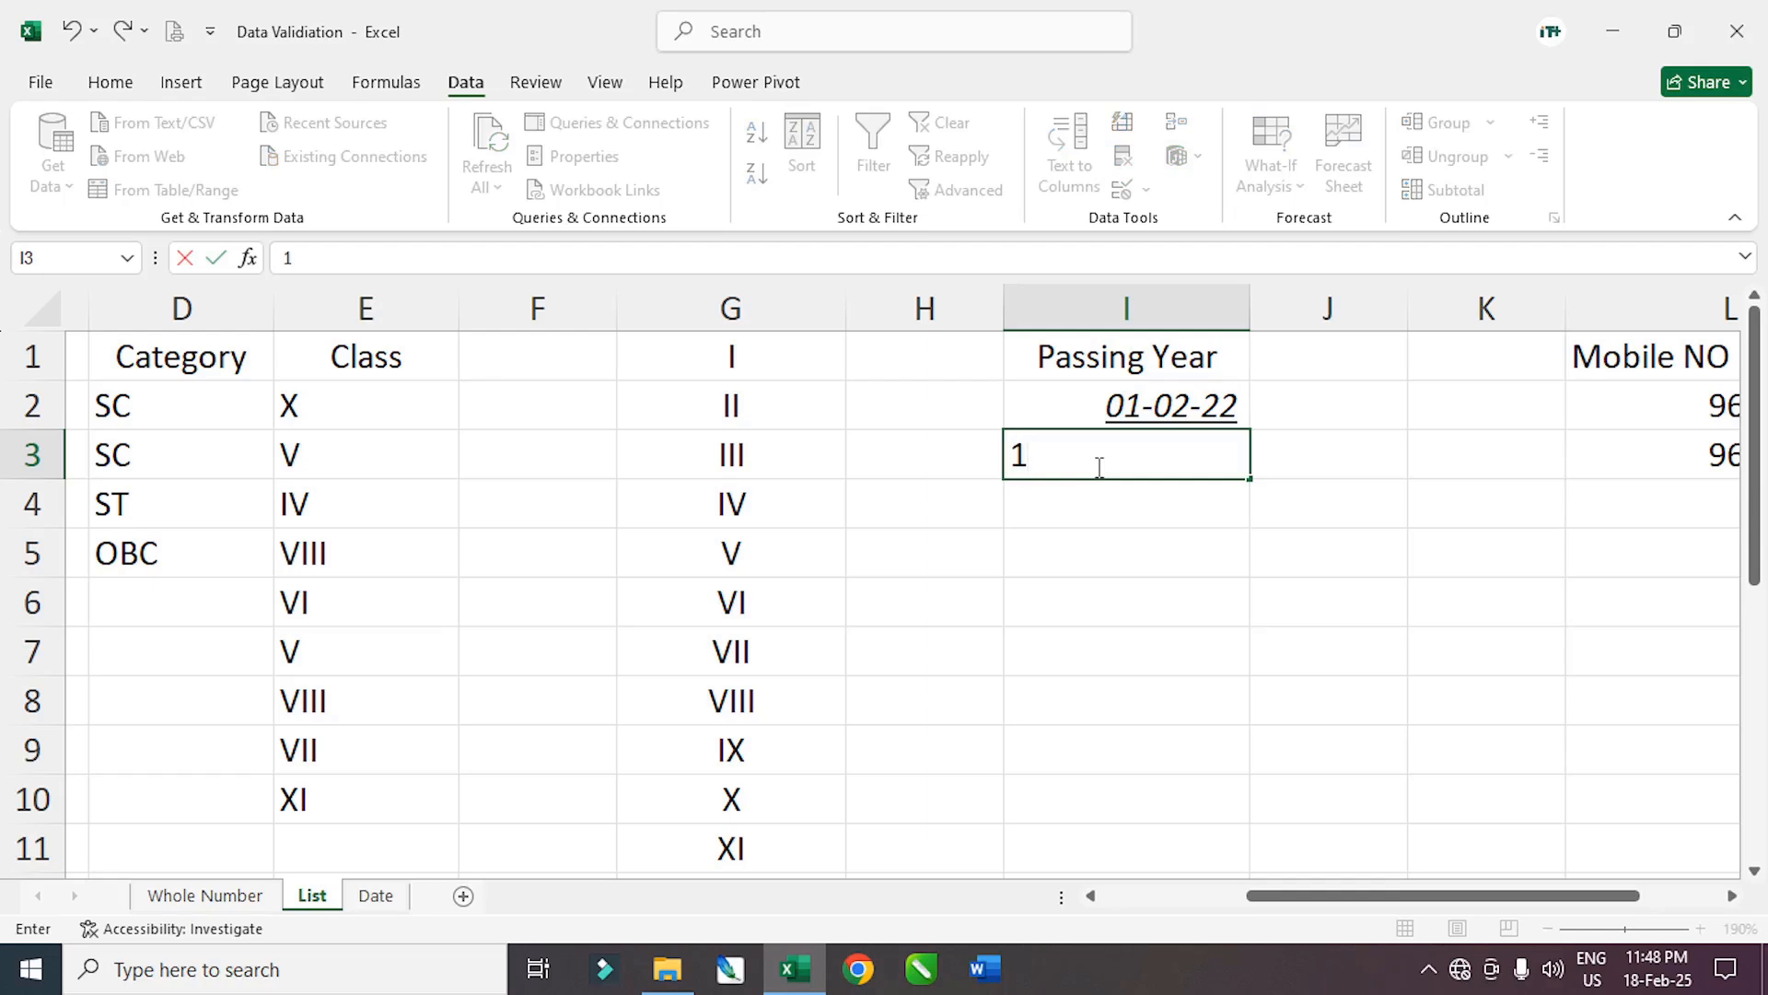
{"action": "type", "text": "-5-202"}
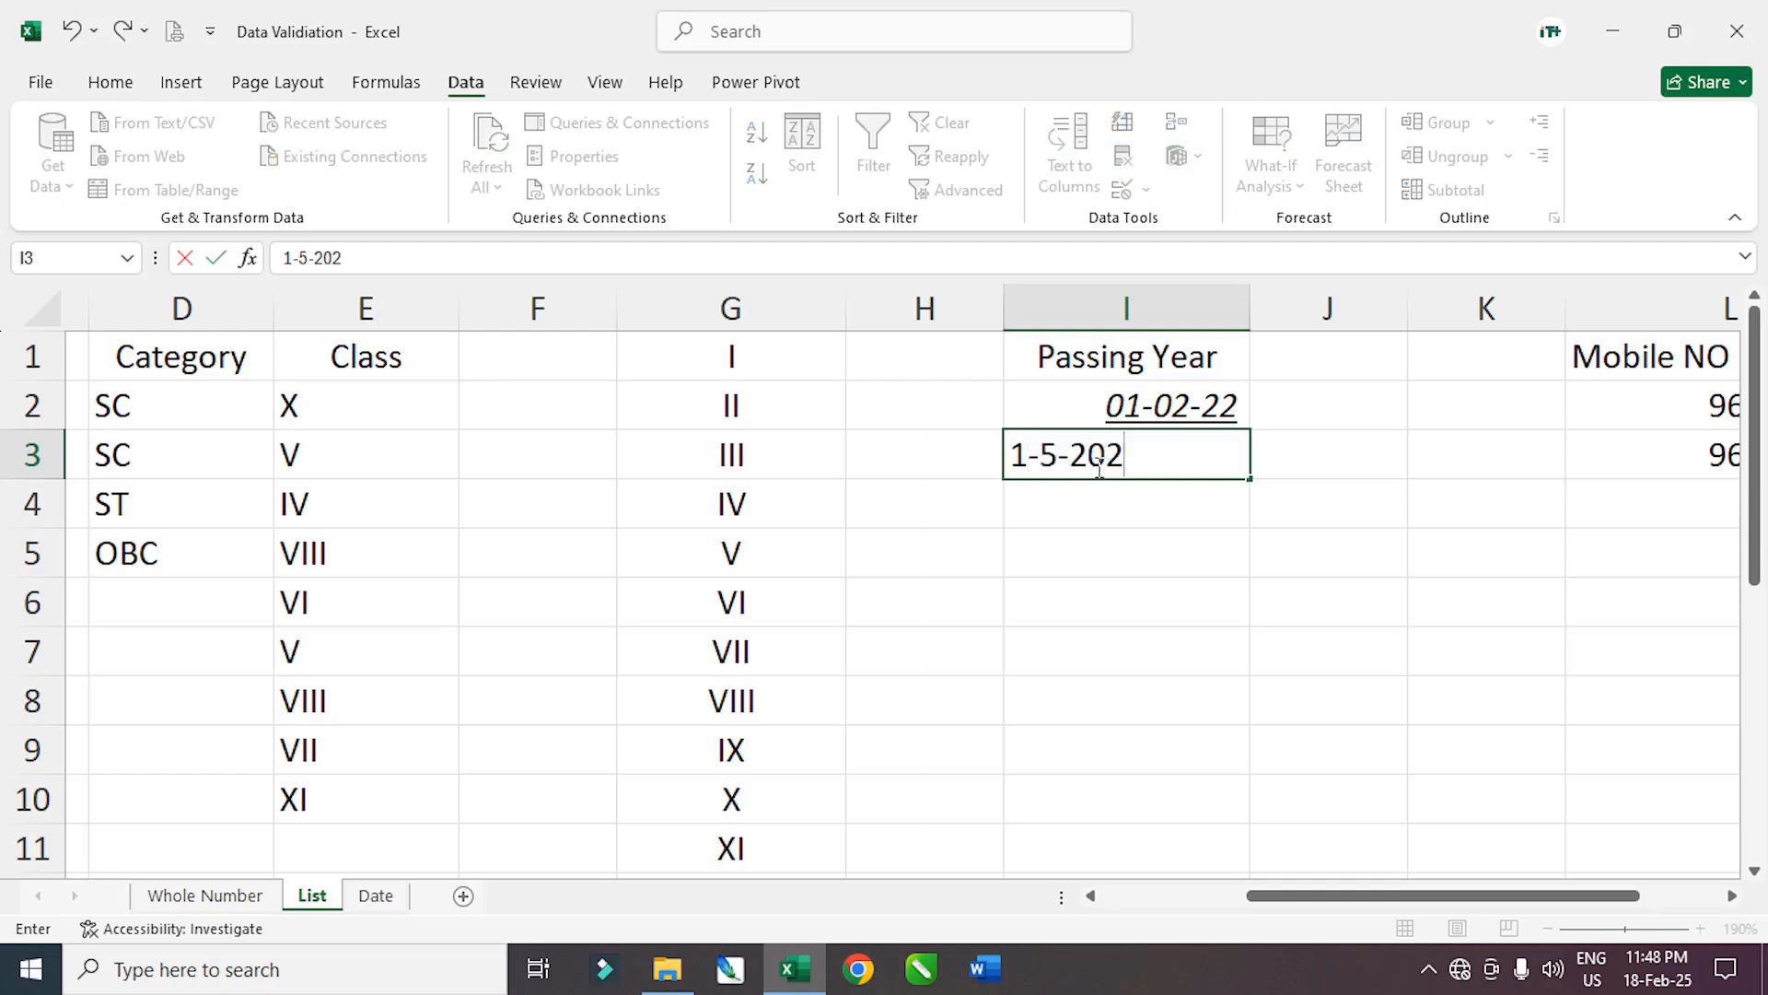
{"action": "key", "text": "BackSpace"}
{"action": "type", "text": "19"}
{"action": "key", "text": "Return"}
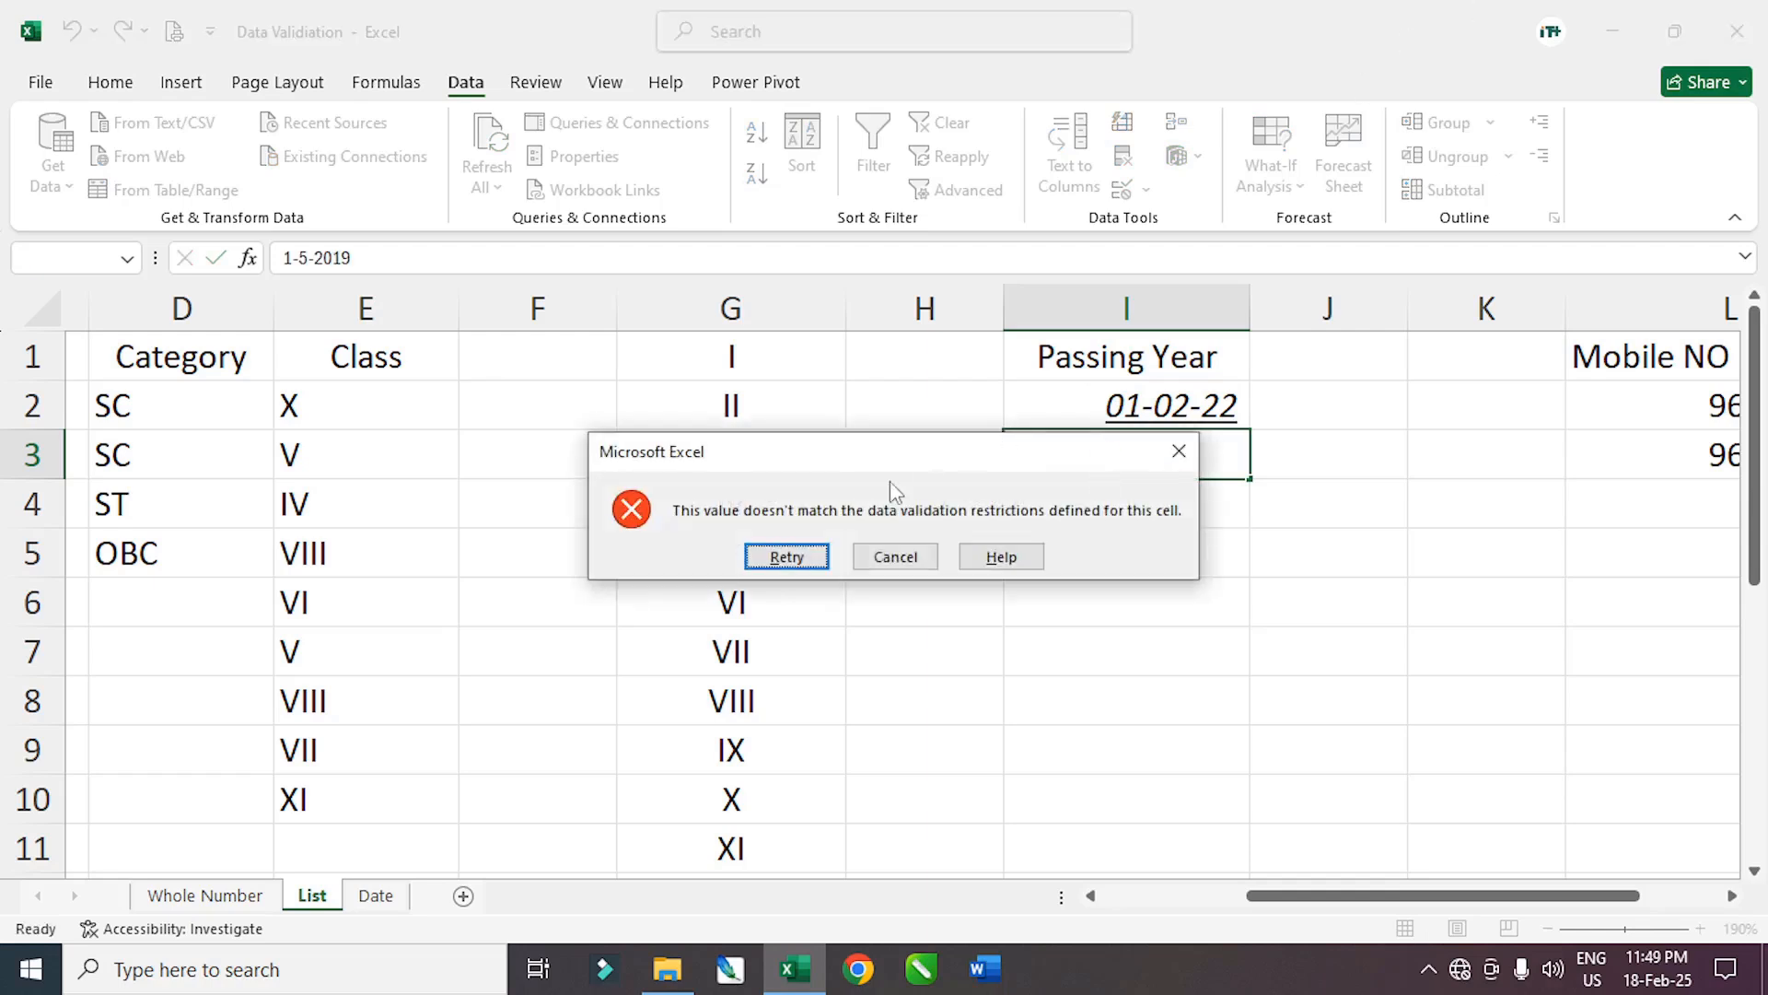
{"action": "left_click", "coordinate": [815, 558]}
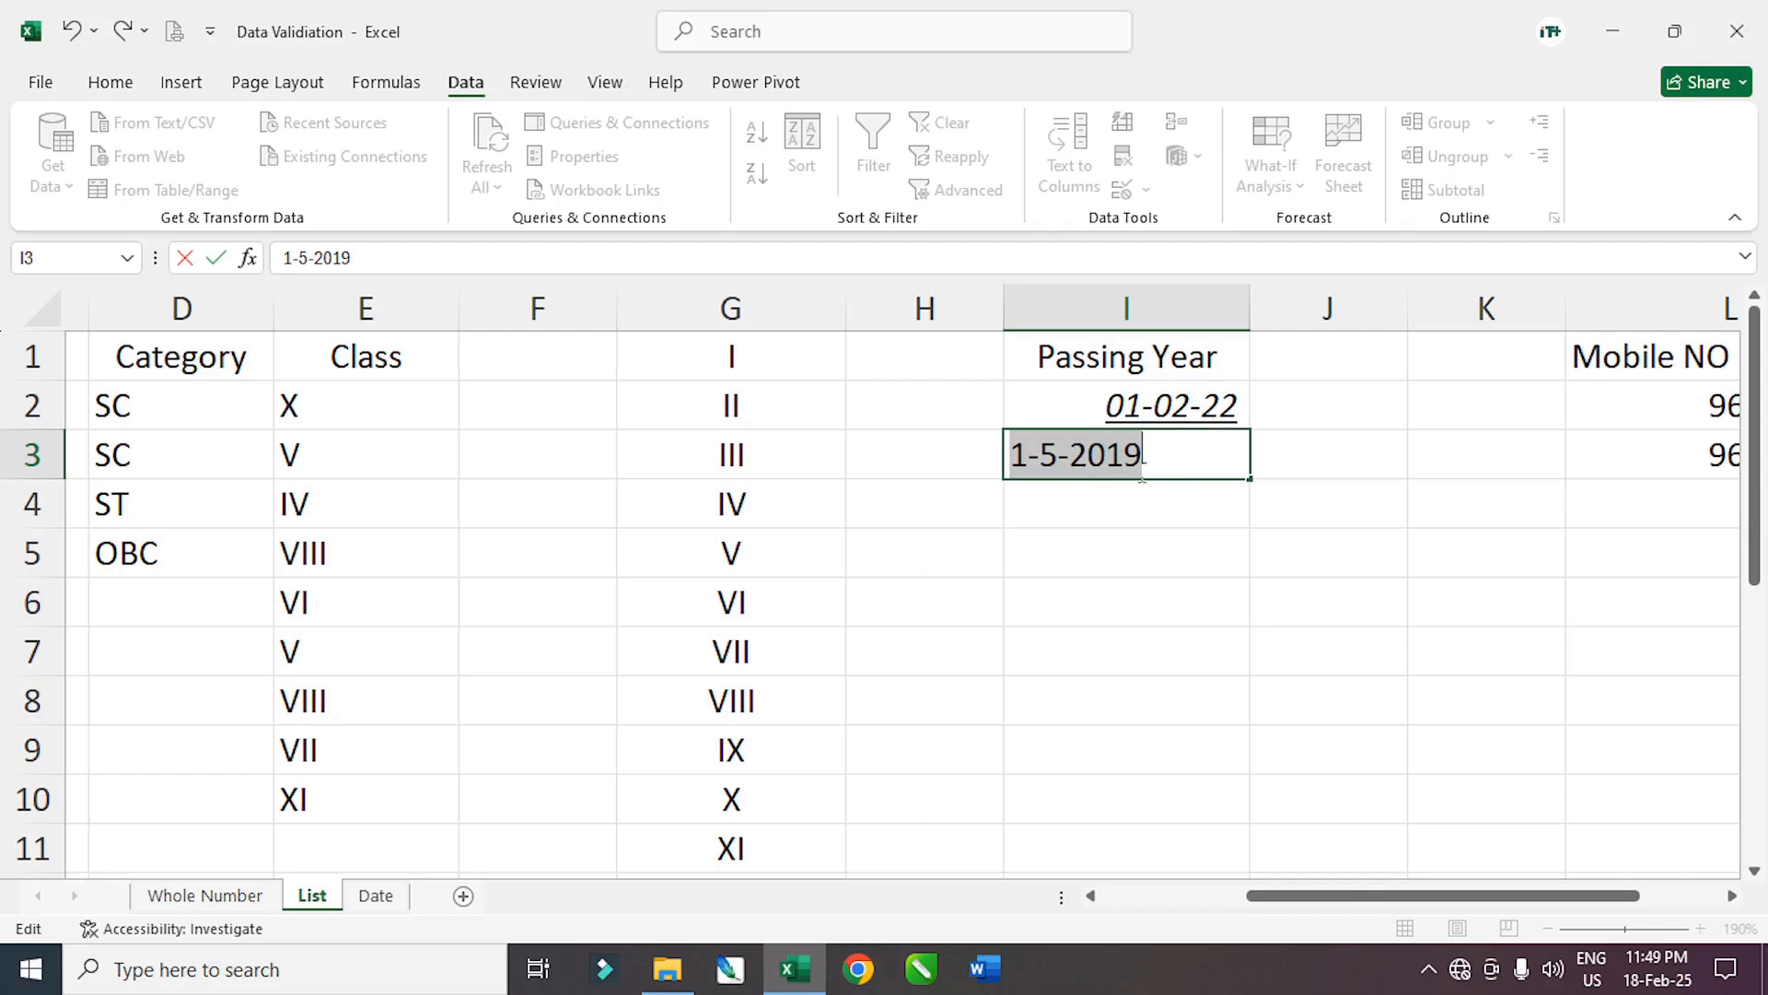
{"action": "key", "text": "Return"}
{"action": "left_click", "coordinate": [896, 556]}
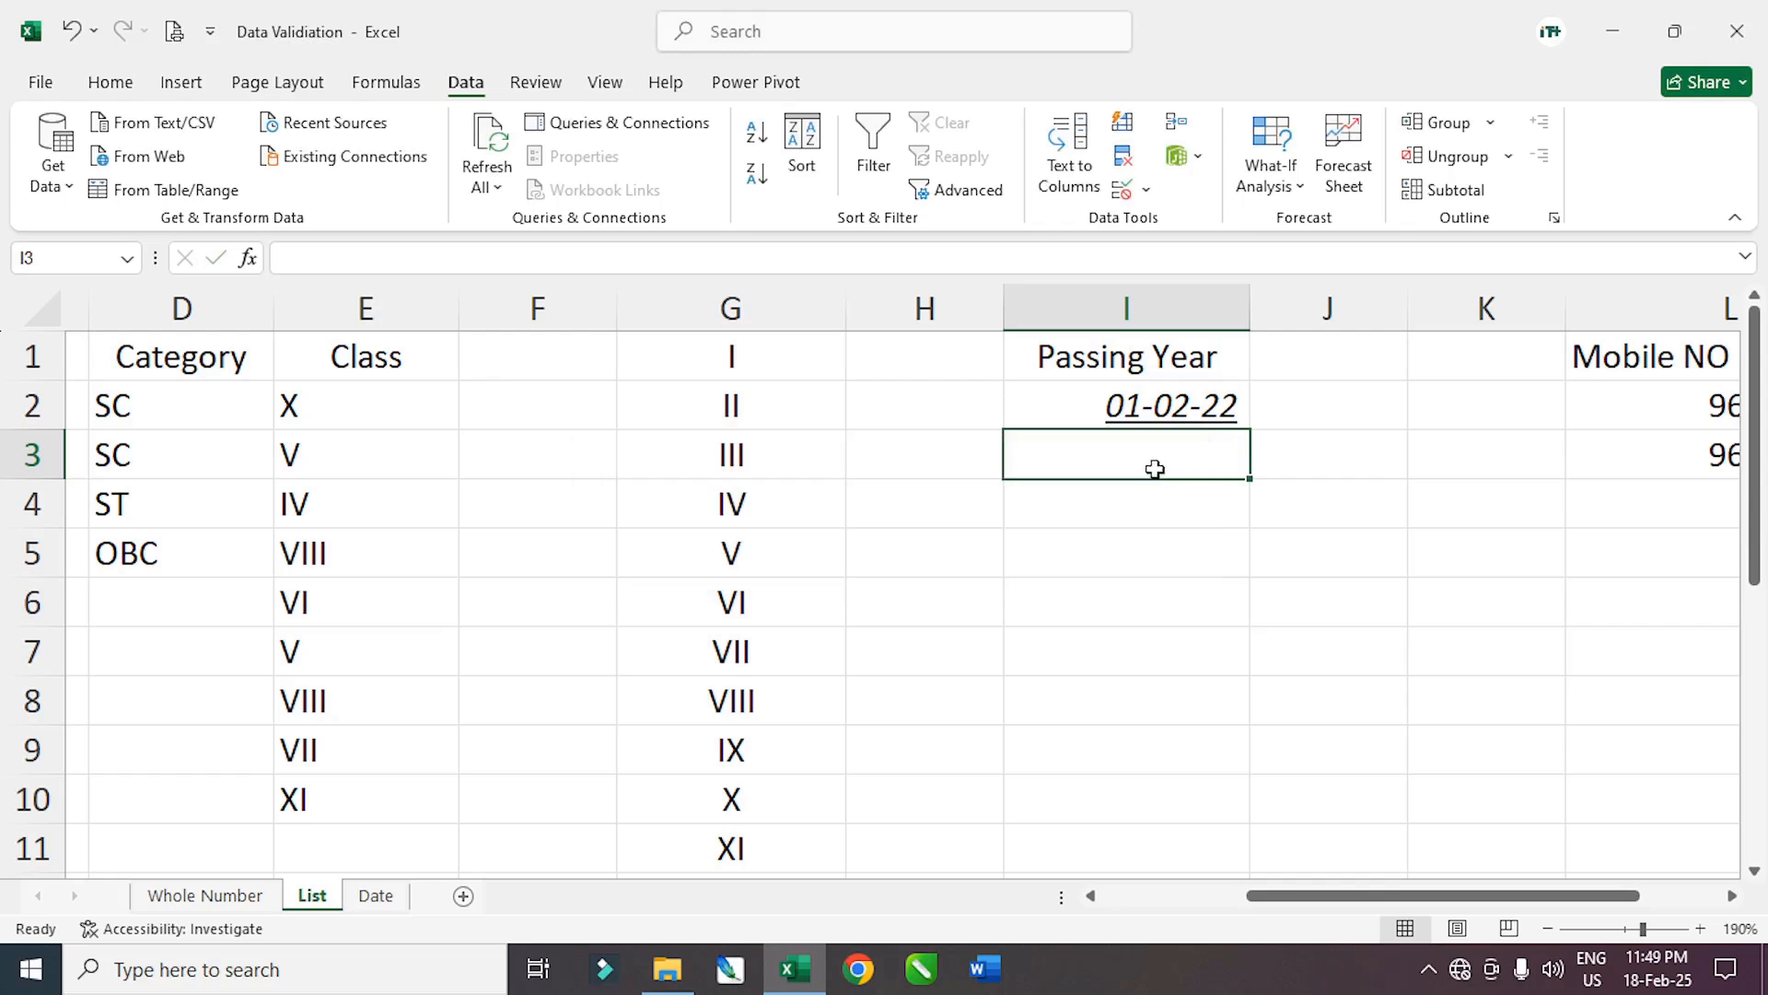
Recheck I3's validation settings, still Date, and close them unchanged
{"action": "left_click", "coordinate": [1132, 513]}
{"action": "left_click", "coordinate": [1140, 465]}
{"action": "left_click", "coordinate": [1145, 189]}
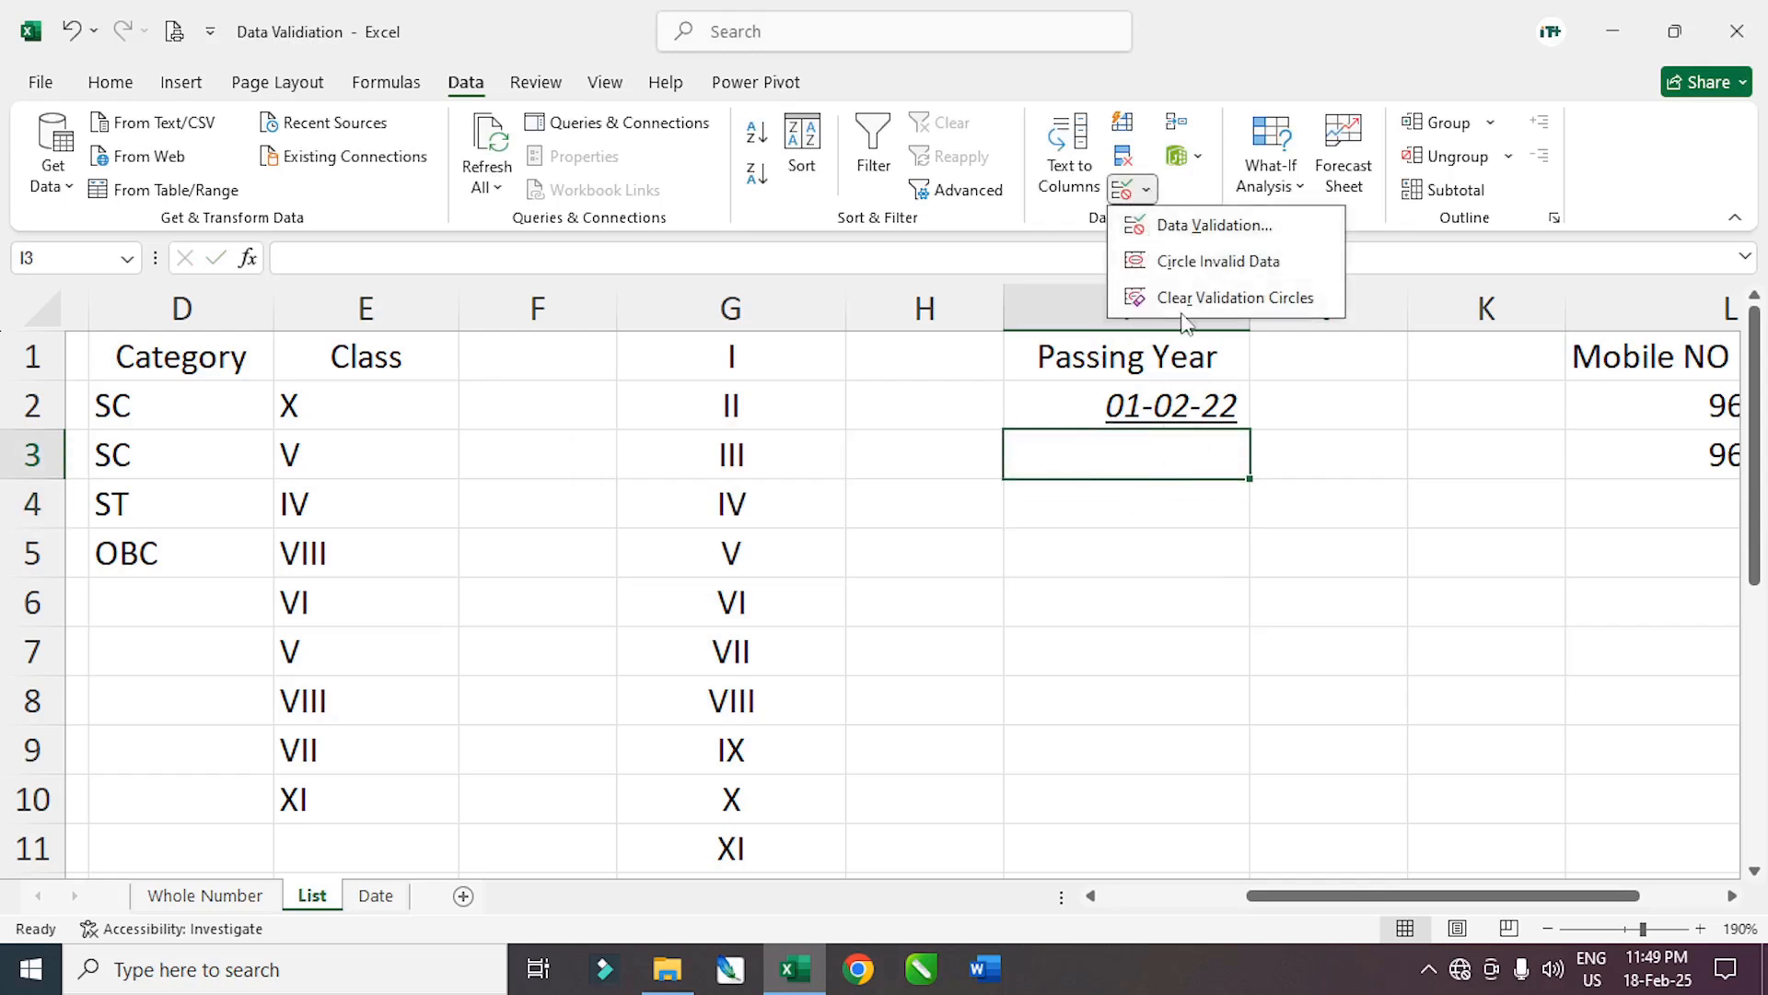
{"action": "left_click", "coordinate": [1209, 230]}
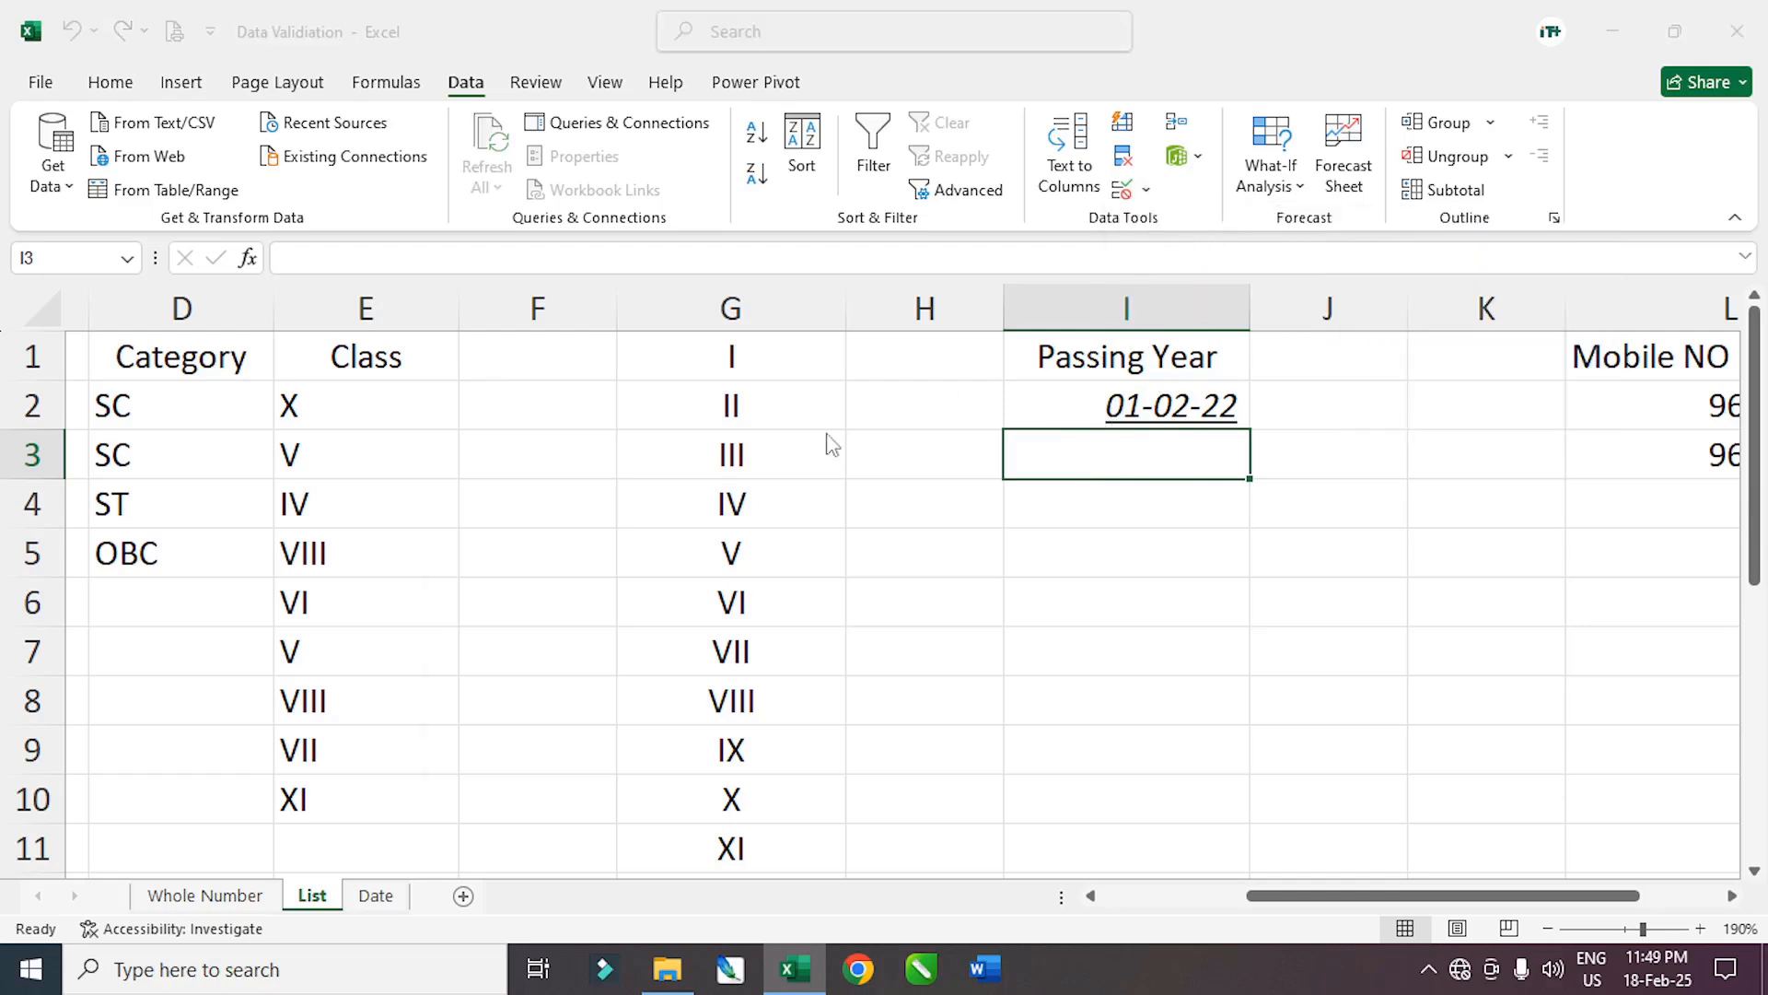
{"action": "left_click", "coordinate": [654, 575]}
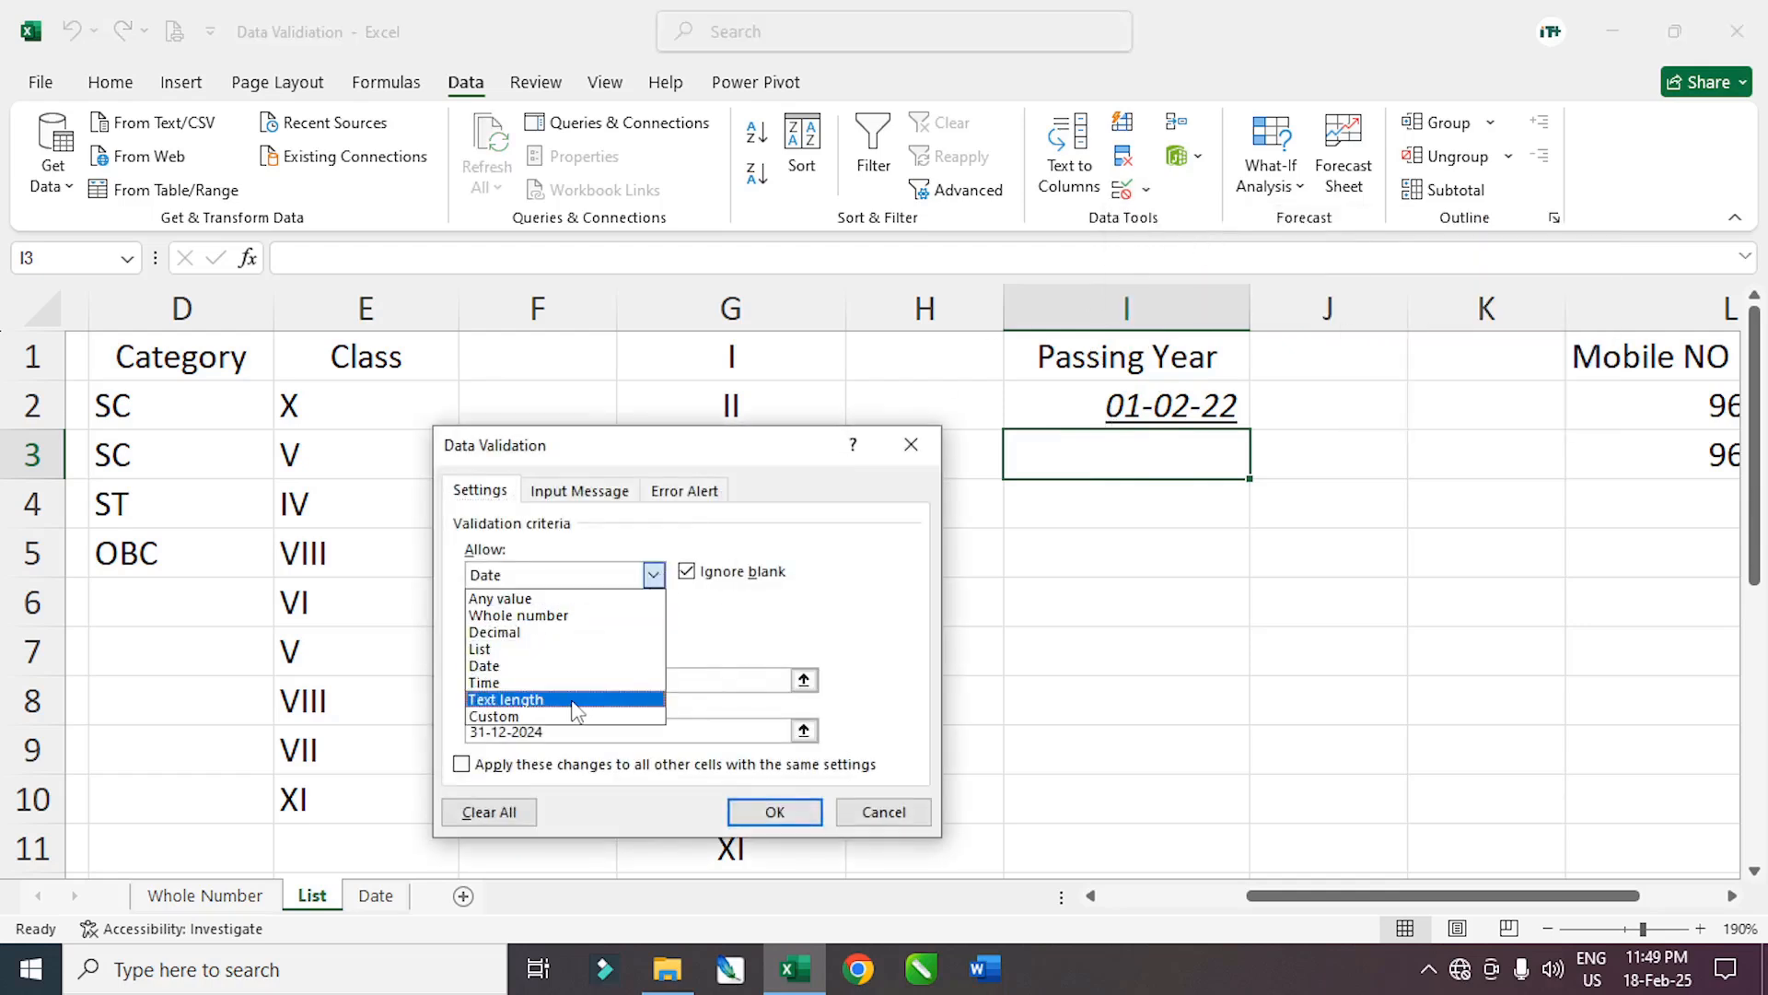
{"action": "left_click", "coordinate": [721, 627]}
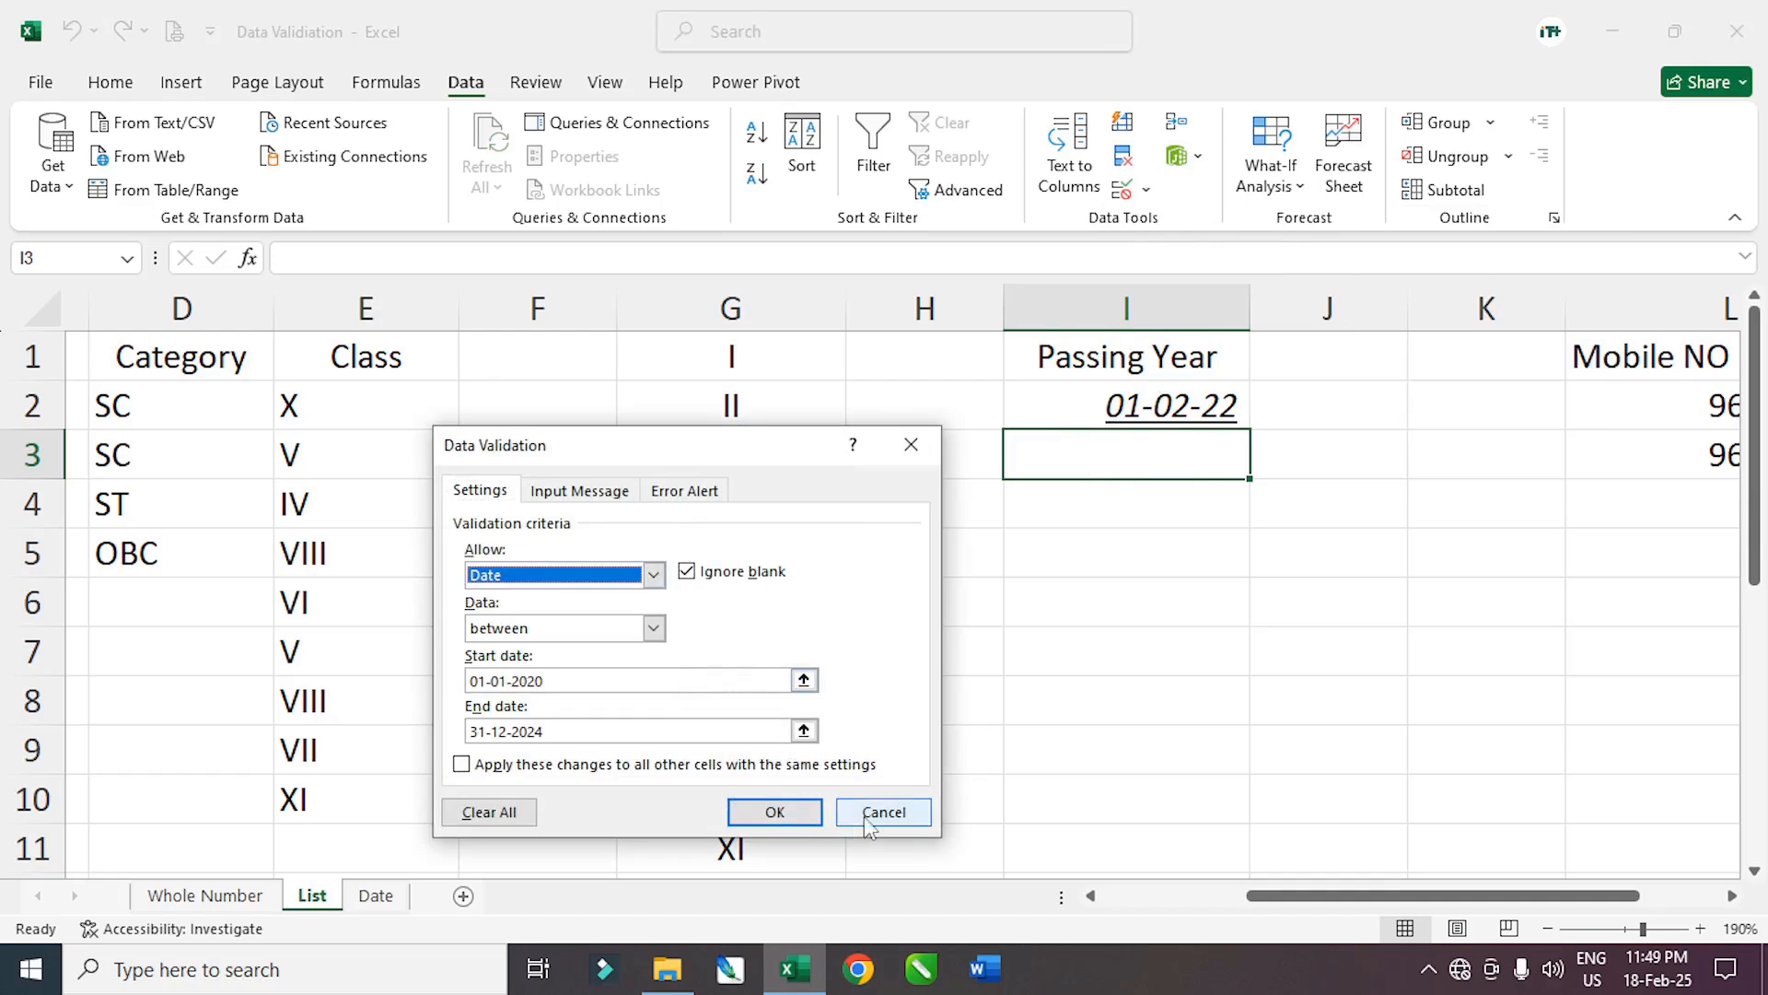
{"action": "left_click", "coordinate": [866, 815]}
Delete the two existing mobile numbers from L2:L3
{"action": "left_click", "coordinate": [1732, 895]}
{"action": "left_click", "coordinate": [1732, 896]}
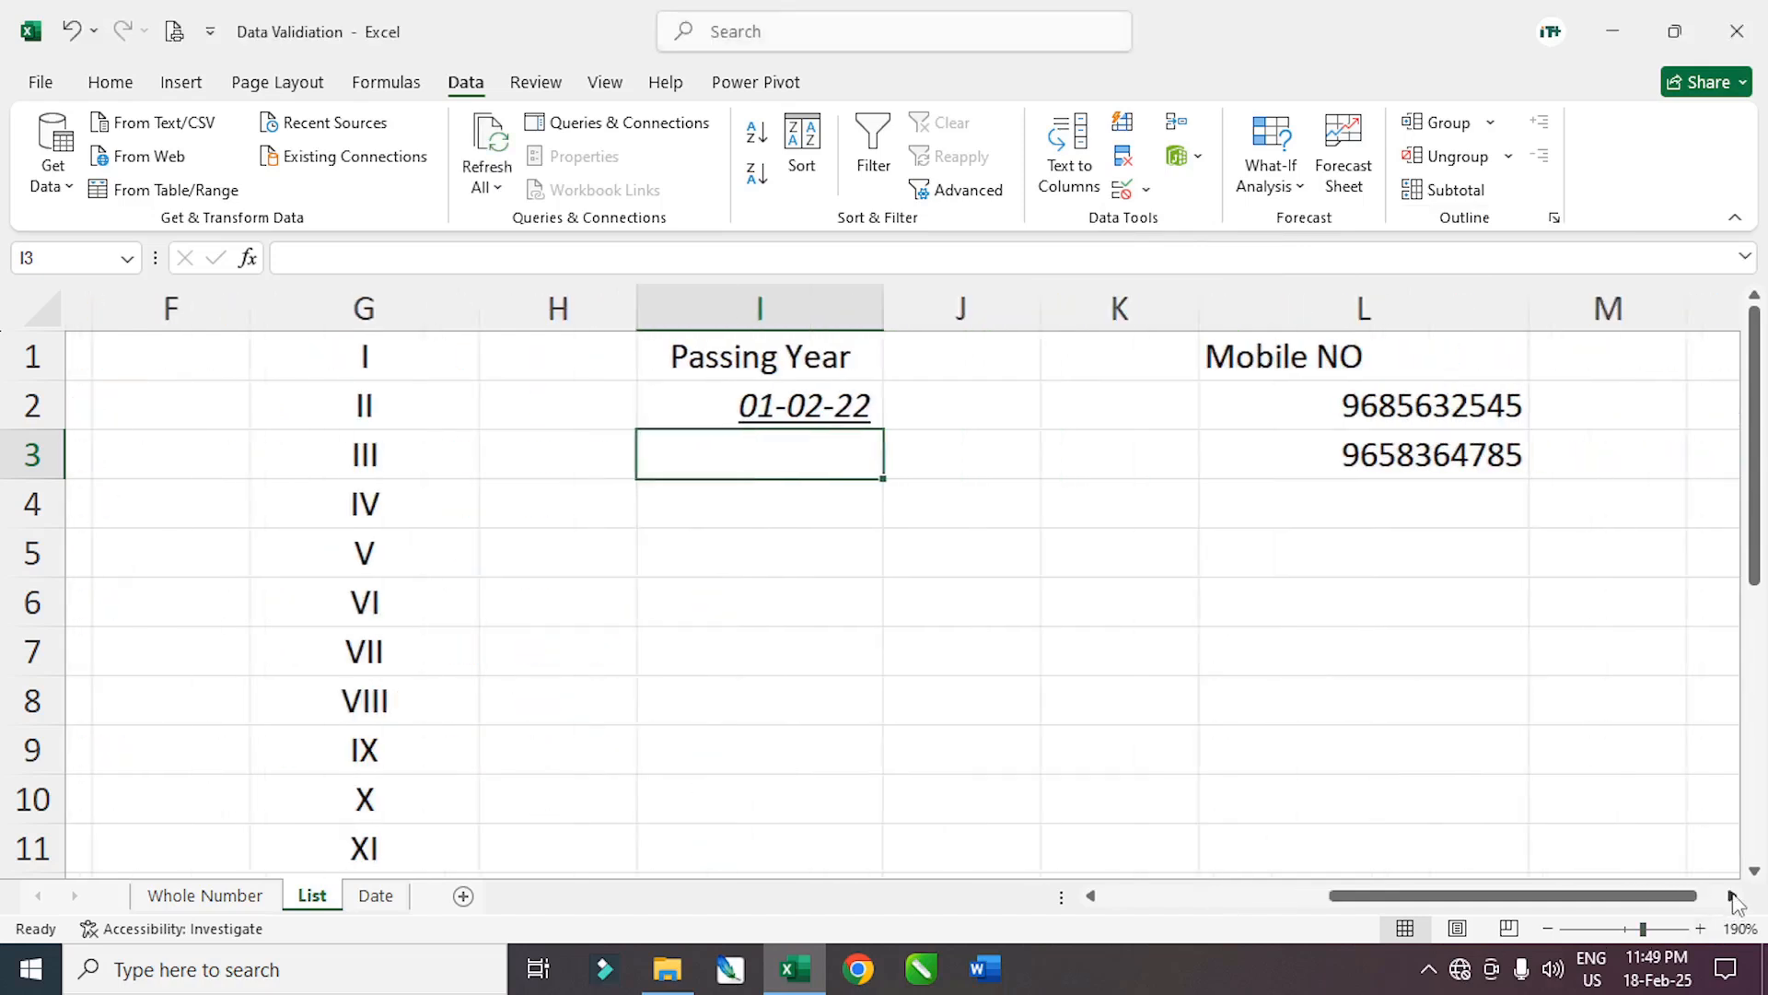
{"action": "left_click_drag", "start_coordinate": [1384, 411], "coordinate": [1373, 461]}
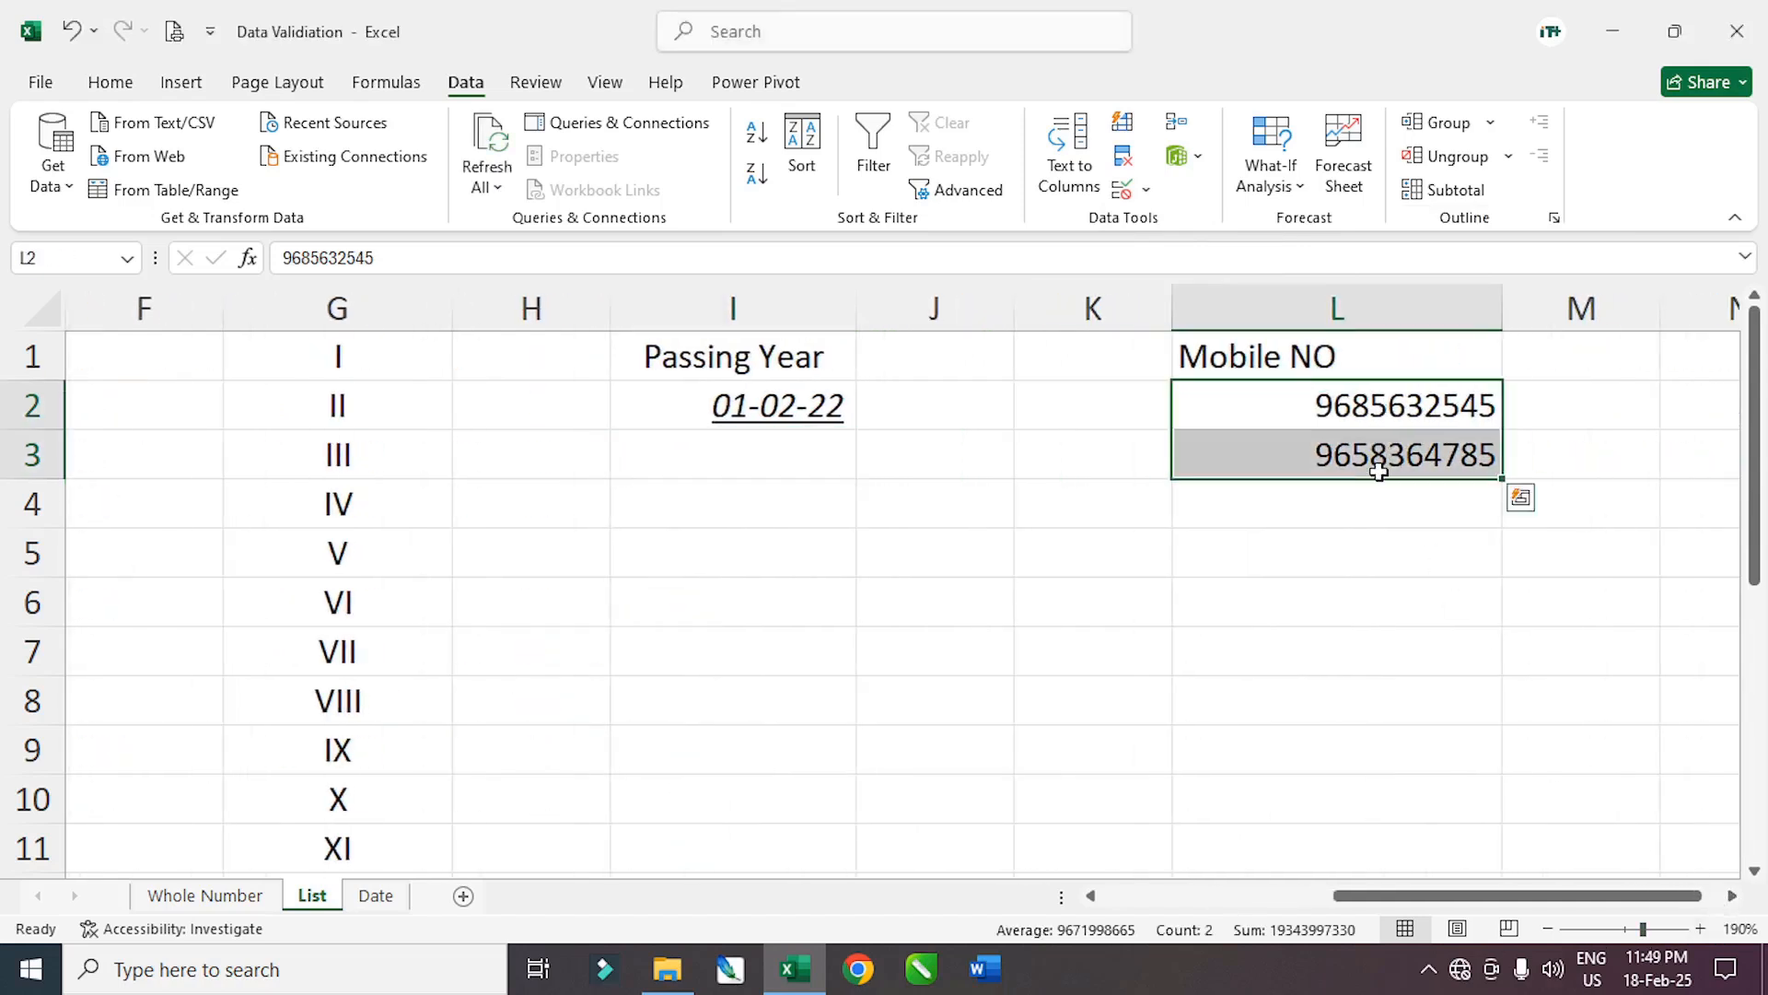
{"action": "key", "text": "Delete"}
{"action": "left_click", "coordinate": [1368, 601]}
{"action": "left_click", "coordinate": [1020, 536]}
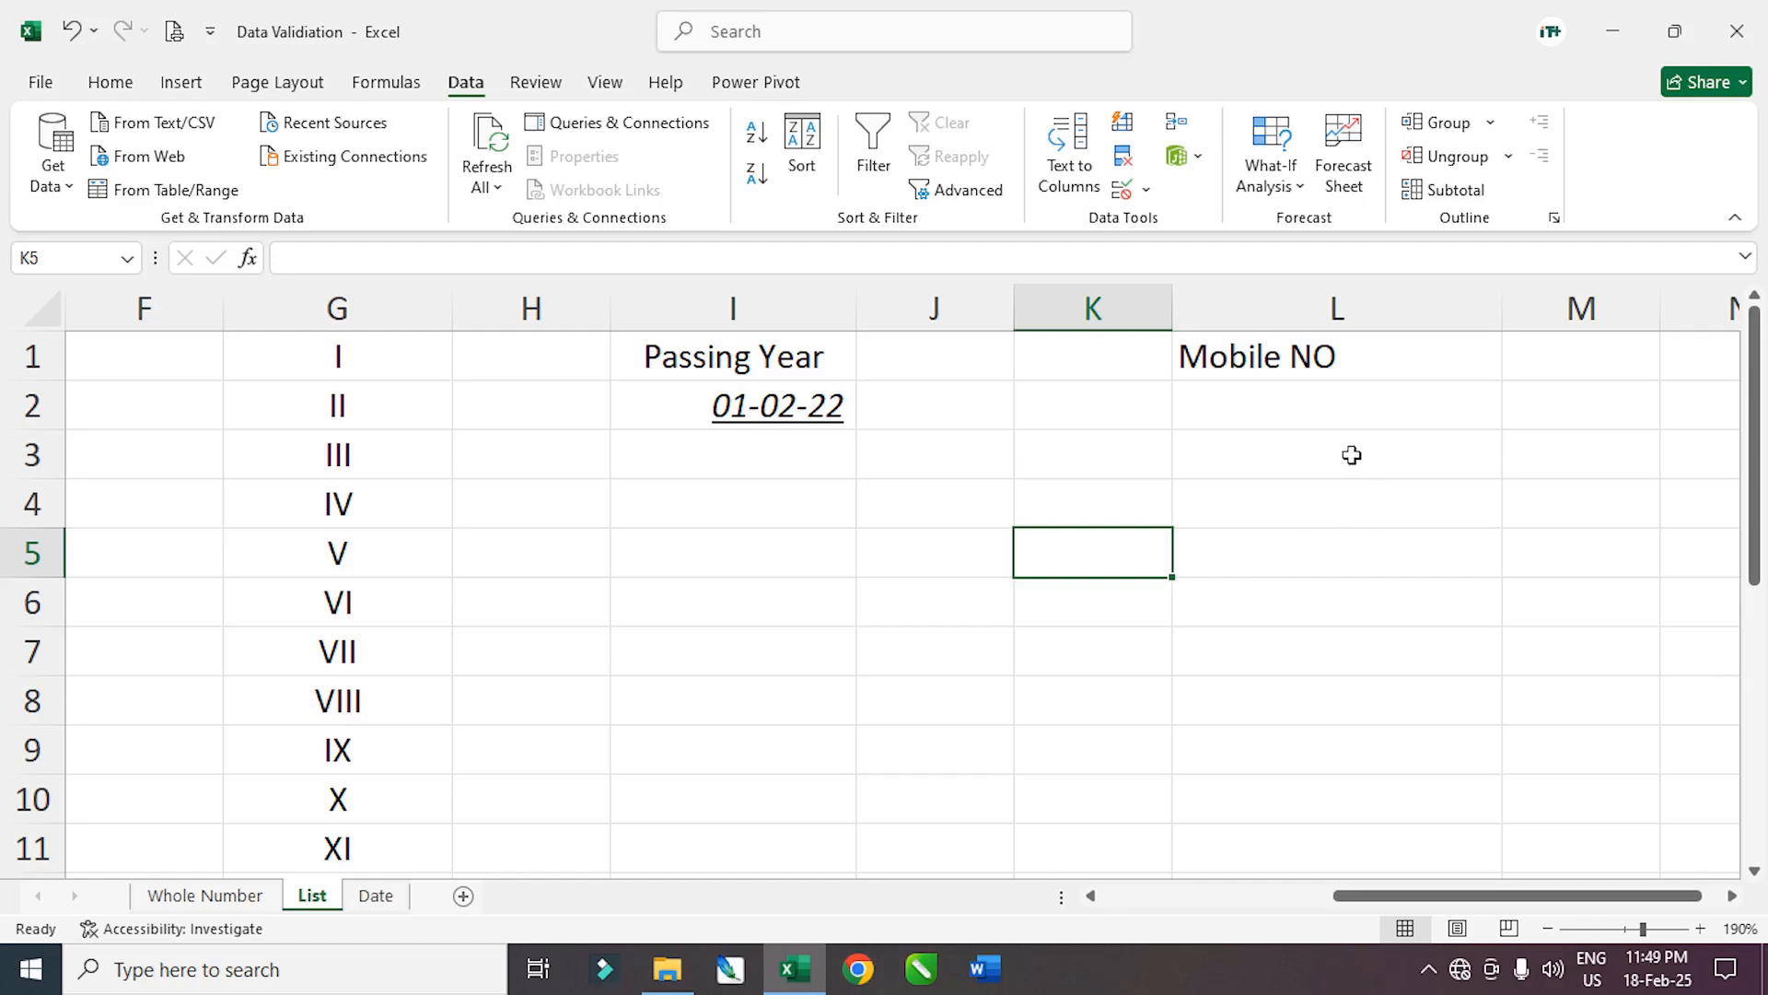
Select the Mobile NO cells L2:L9 for a new validation rule
{"action": "left_click_drag", "start_coordinate": [1324, 420], "coordinate": [1306, 781]}
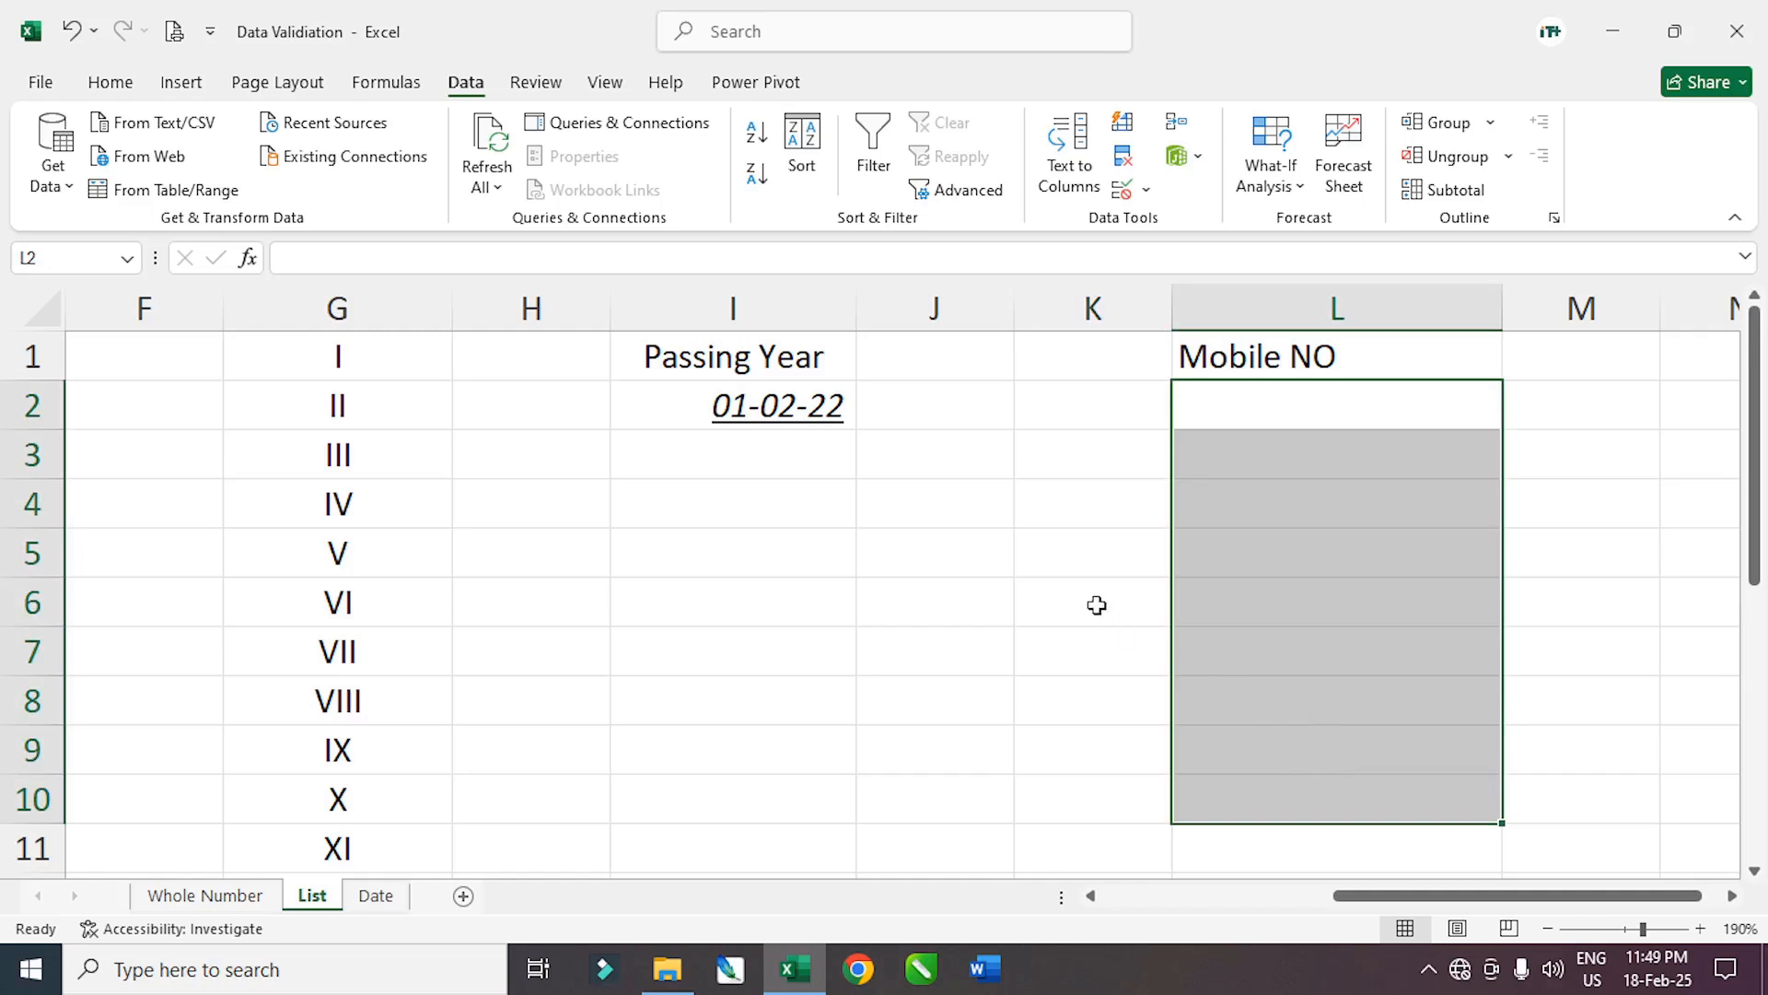
{"action": "left_click", "coordinate": [1063, 549]}
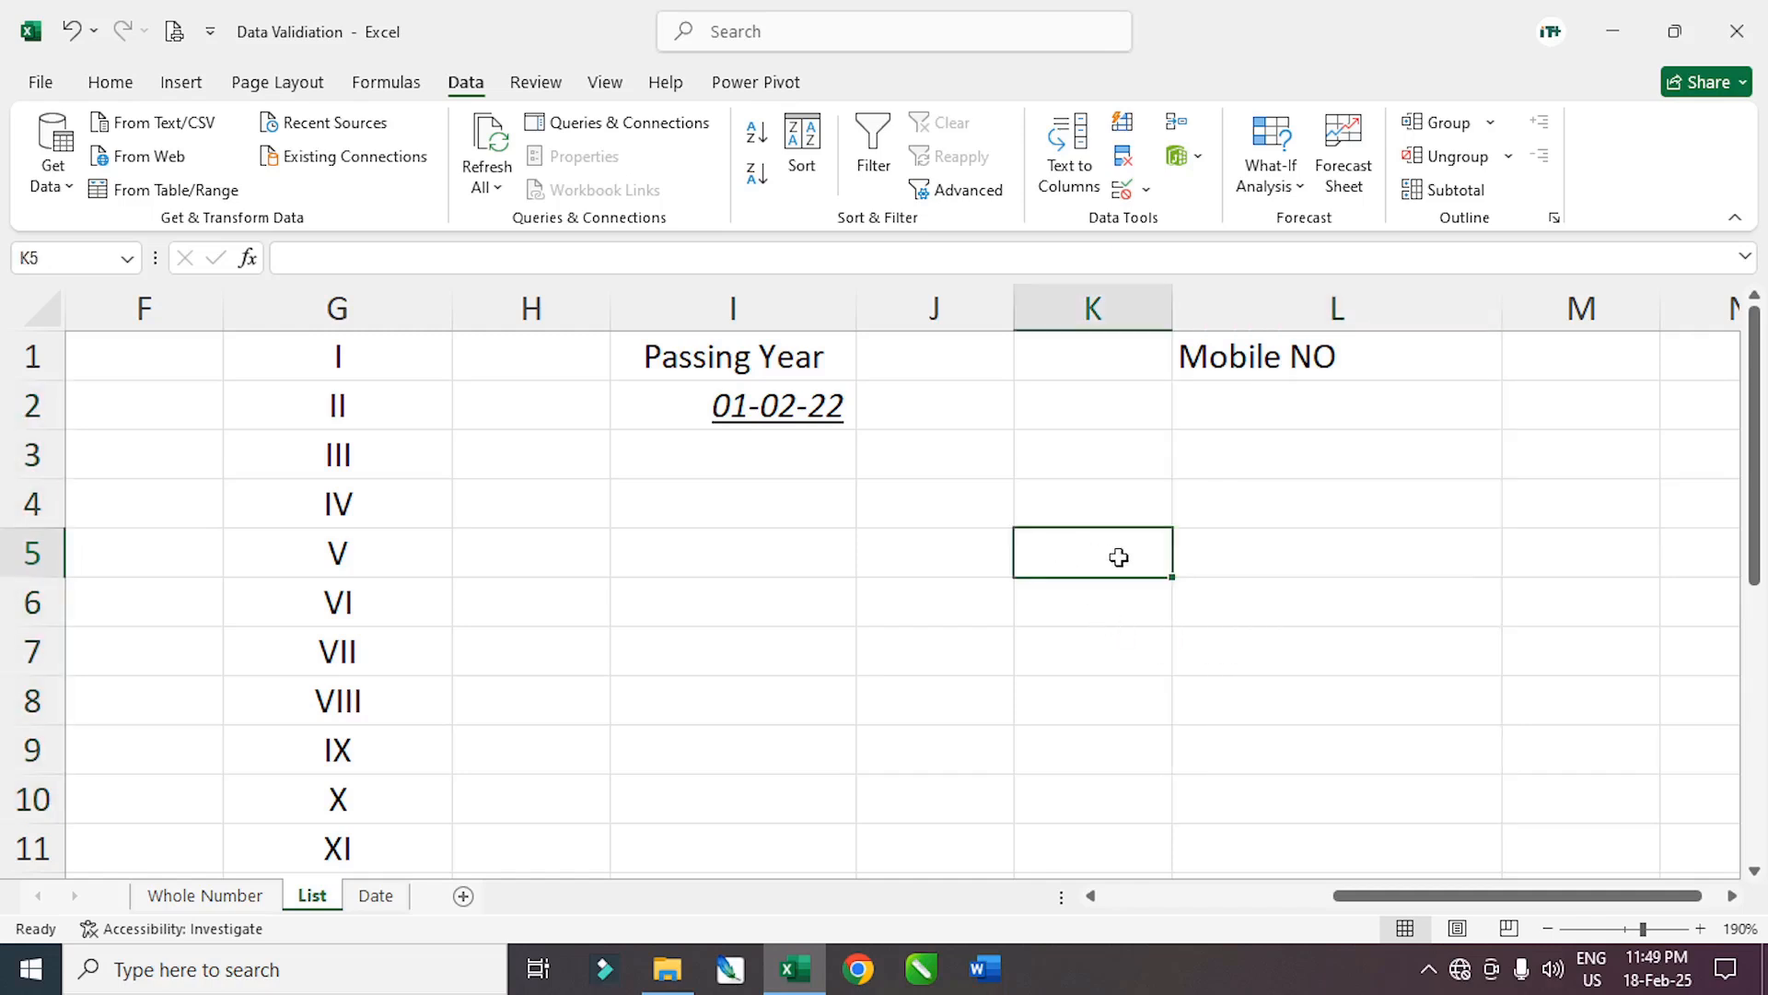
{"action": "left_click_drag", "start_coordinate": [1256, 411], "coordinate": [1252, 716]}
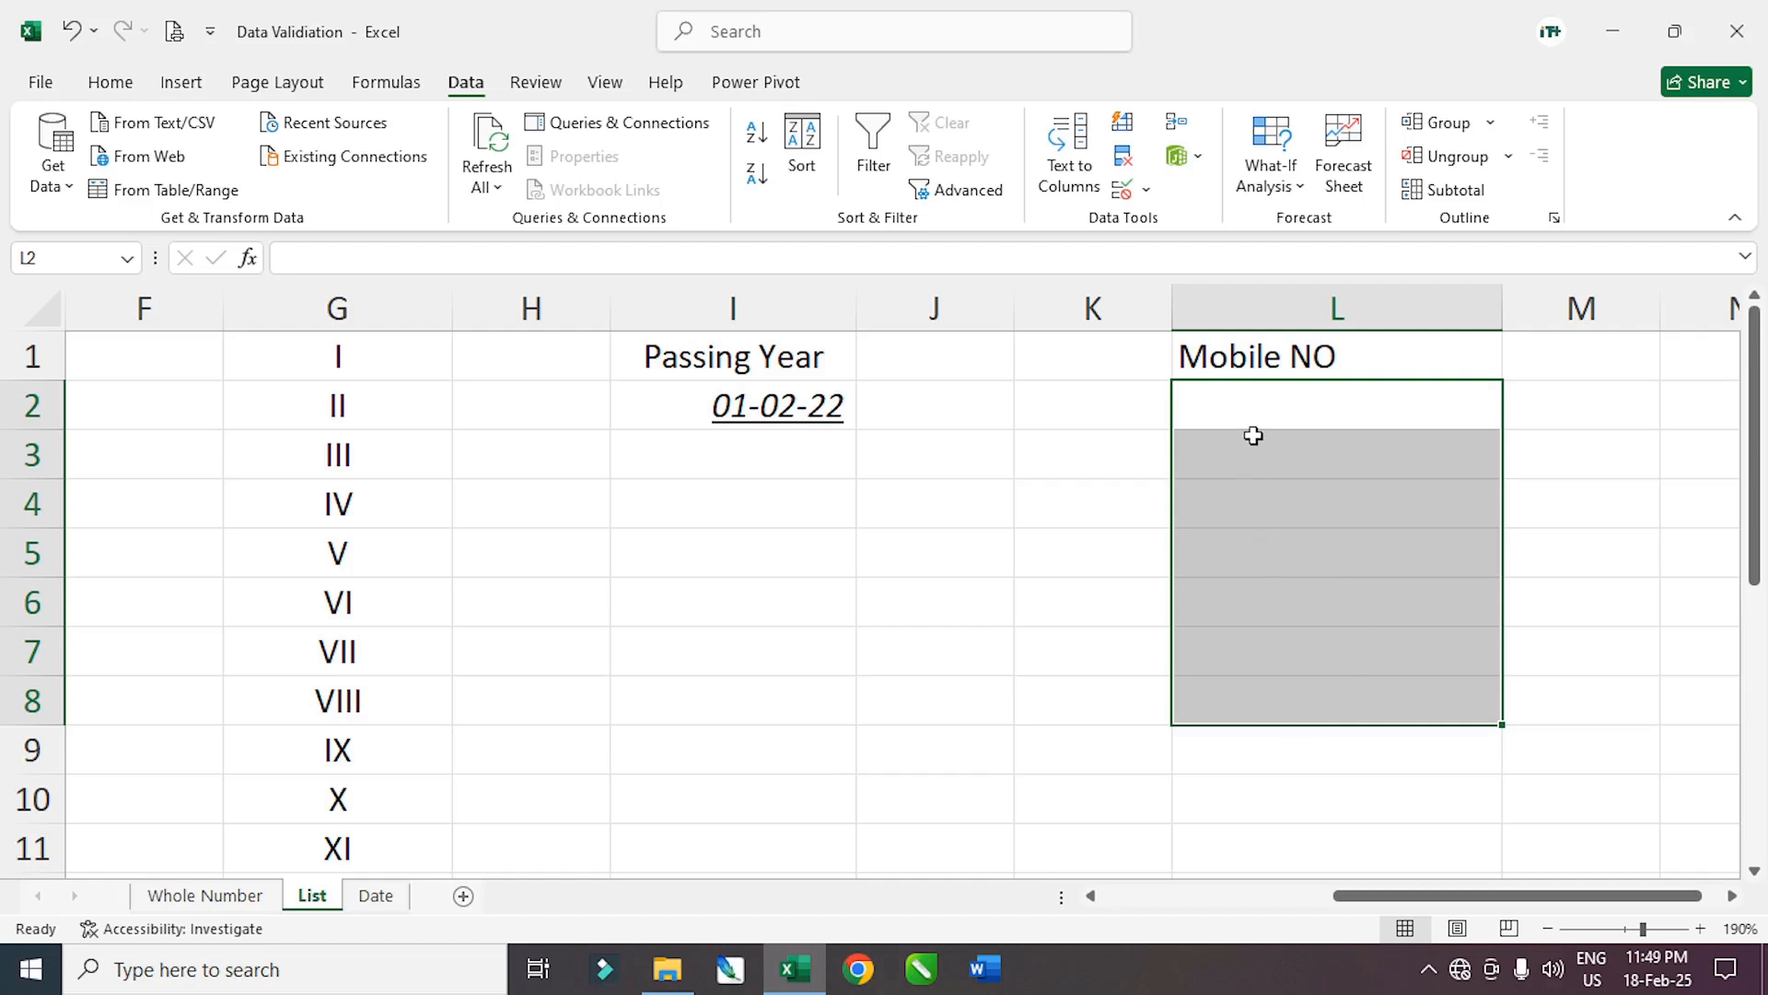
{"action": "left_click", "coordinate": [1575, 744]}
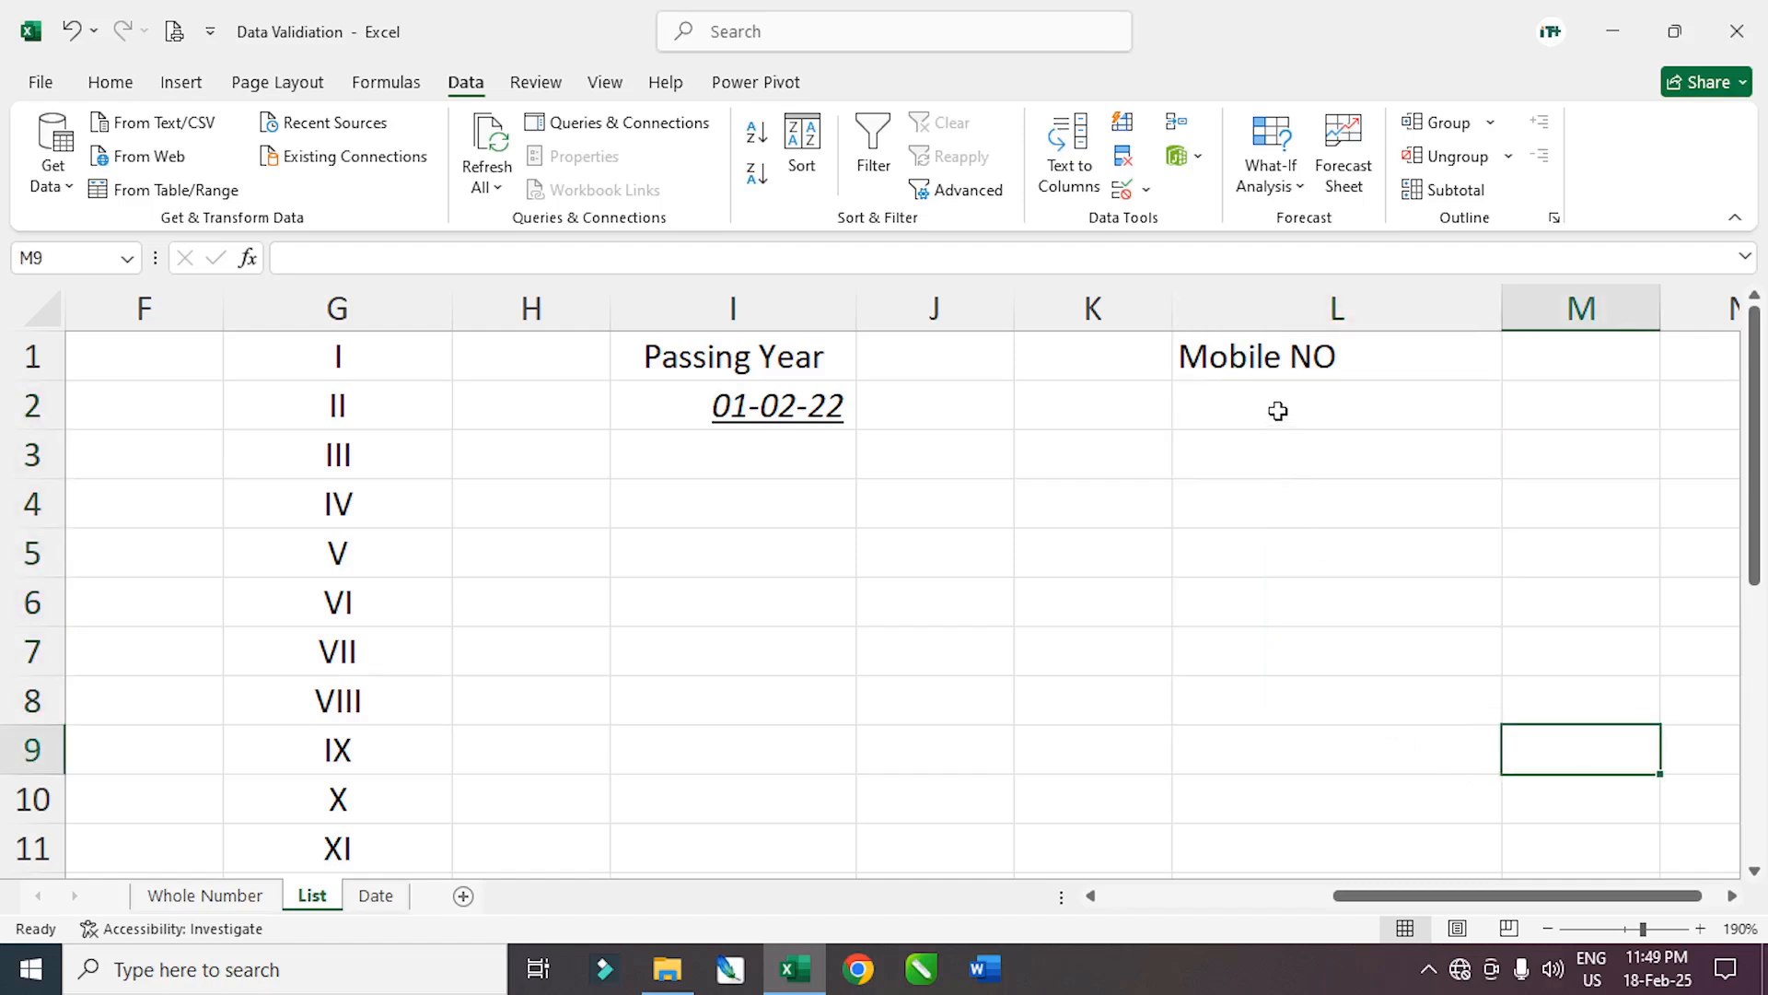
{"action": "left_click_drag", "start_coordinate": [1279, 411], "coordinate": [1256, 738]}
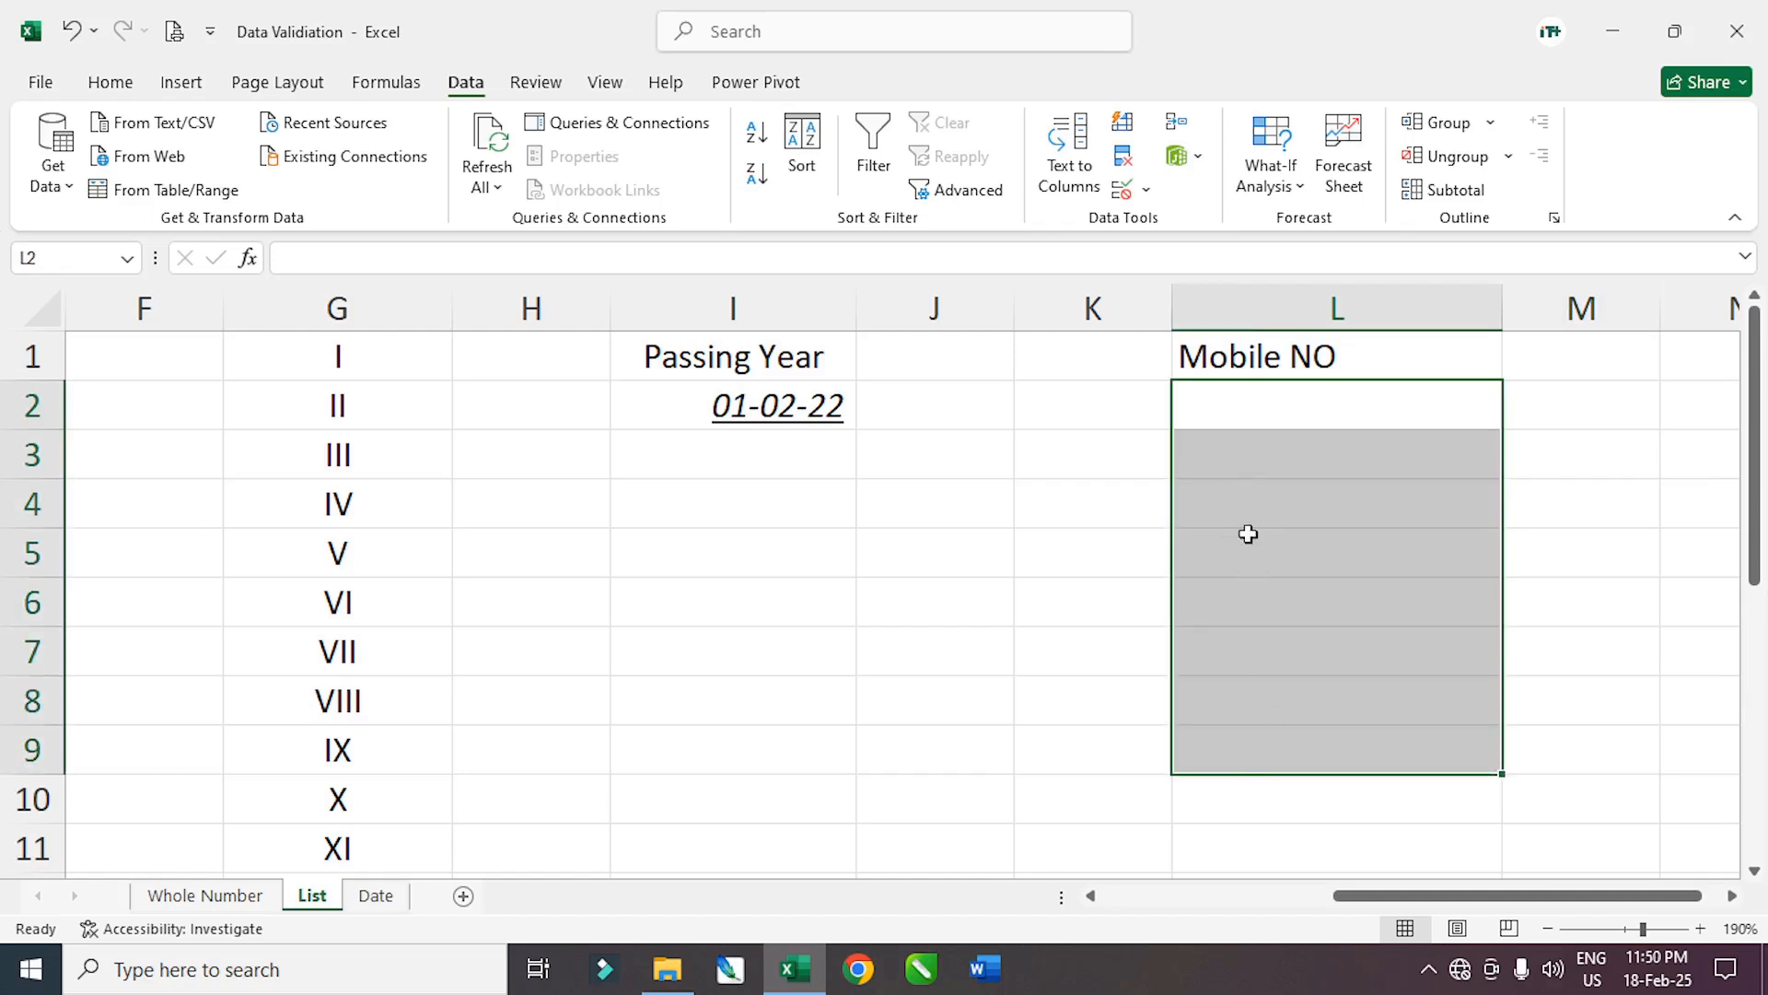
{"action": "left_click", "coordinate": [1144, 190]}
Apply a Text length rule equal to 10 on L2:L9
{"action": "left_click", "coordinate": [1214, 224]}
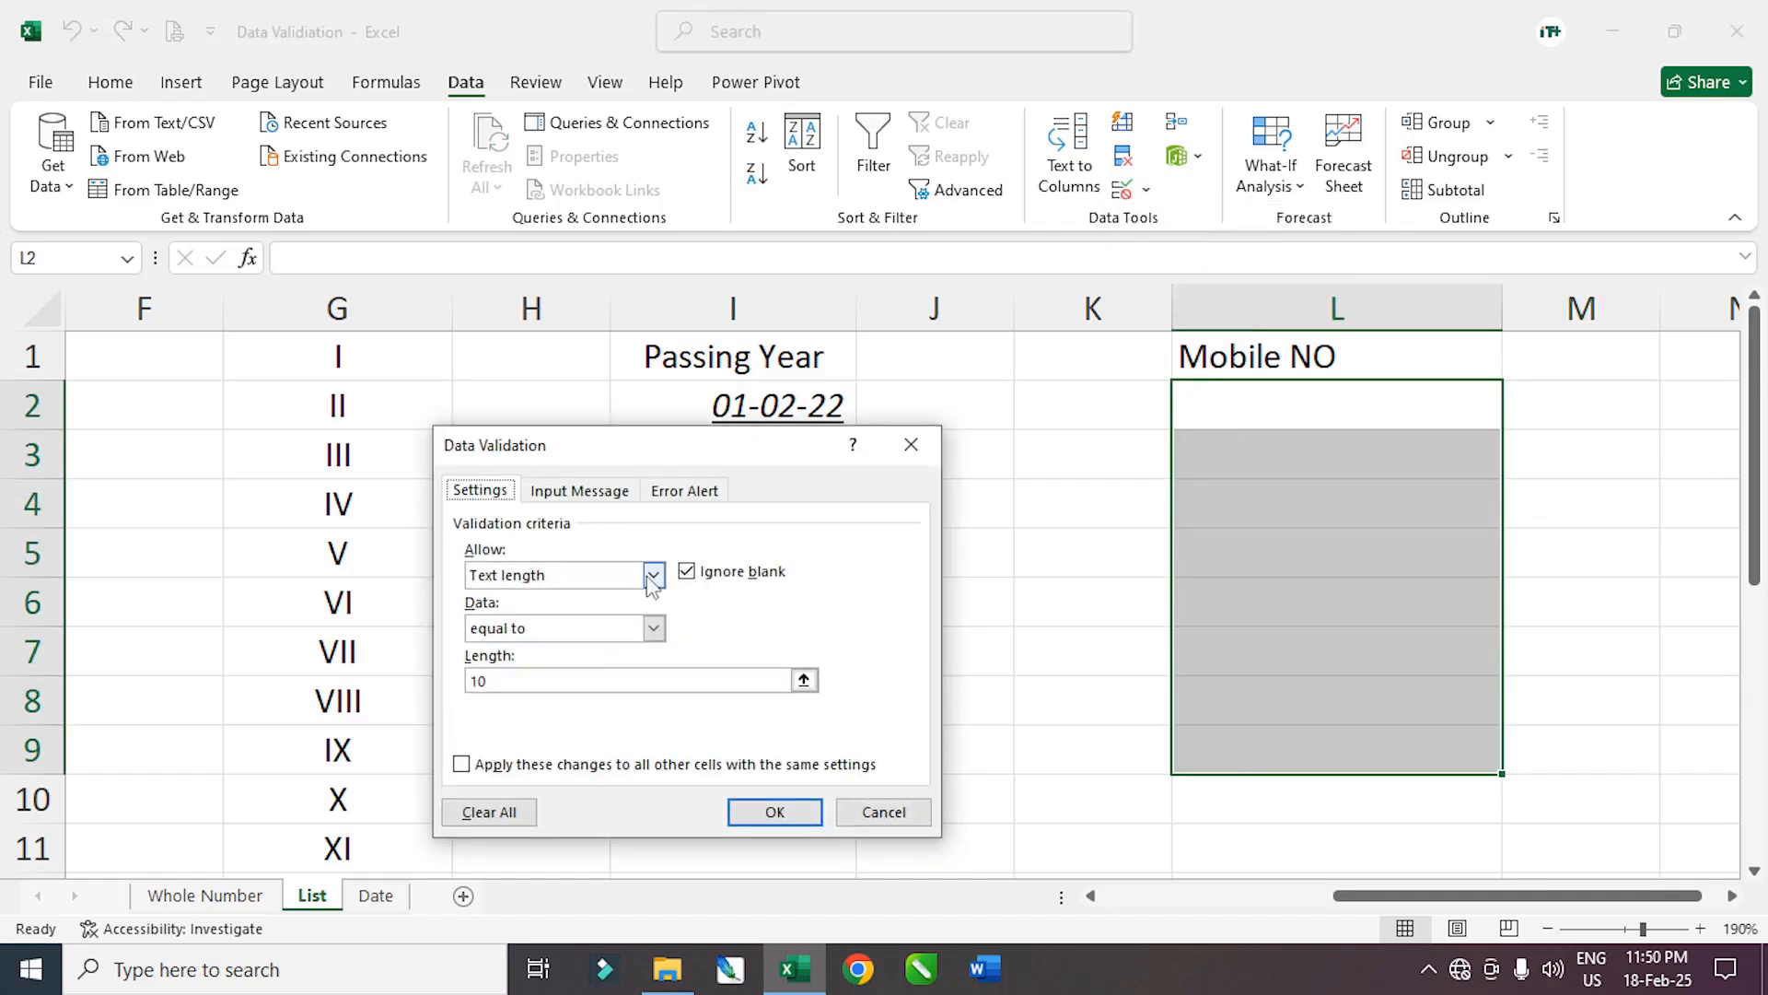
{"action": "left_click", "coordinate": [653, 575]}
{"action": "left_click", "coordinate": [512, 692]}
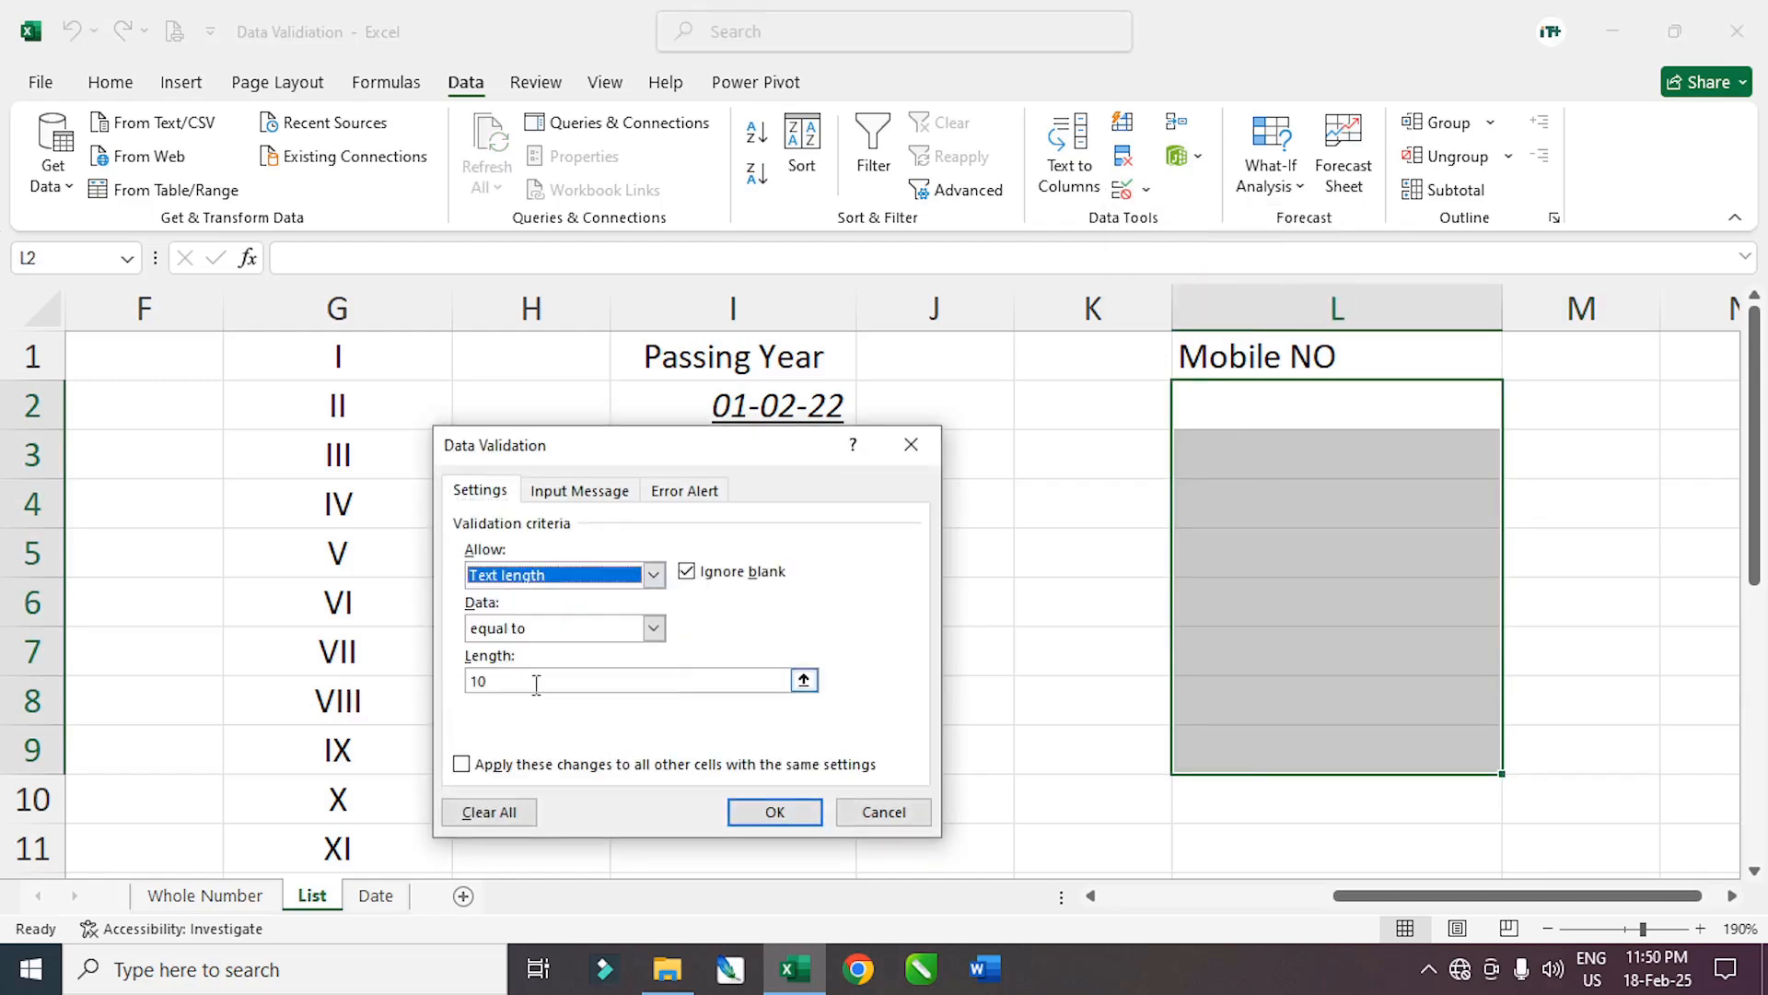
{"action": "left_click_drag", "start_coordinate": [509, 680], "coordinate": [469, 681]}
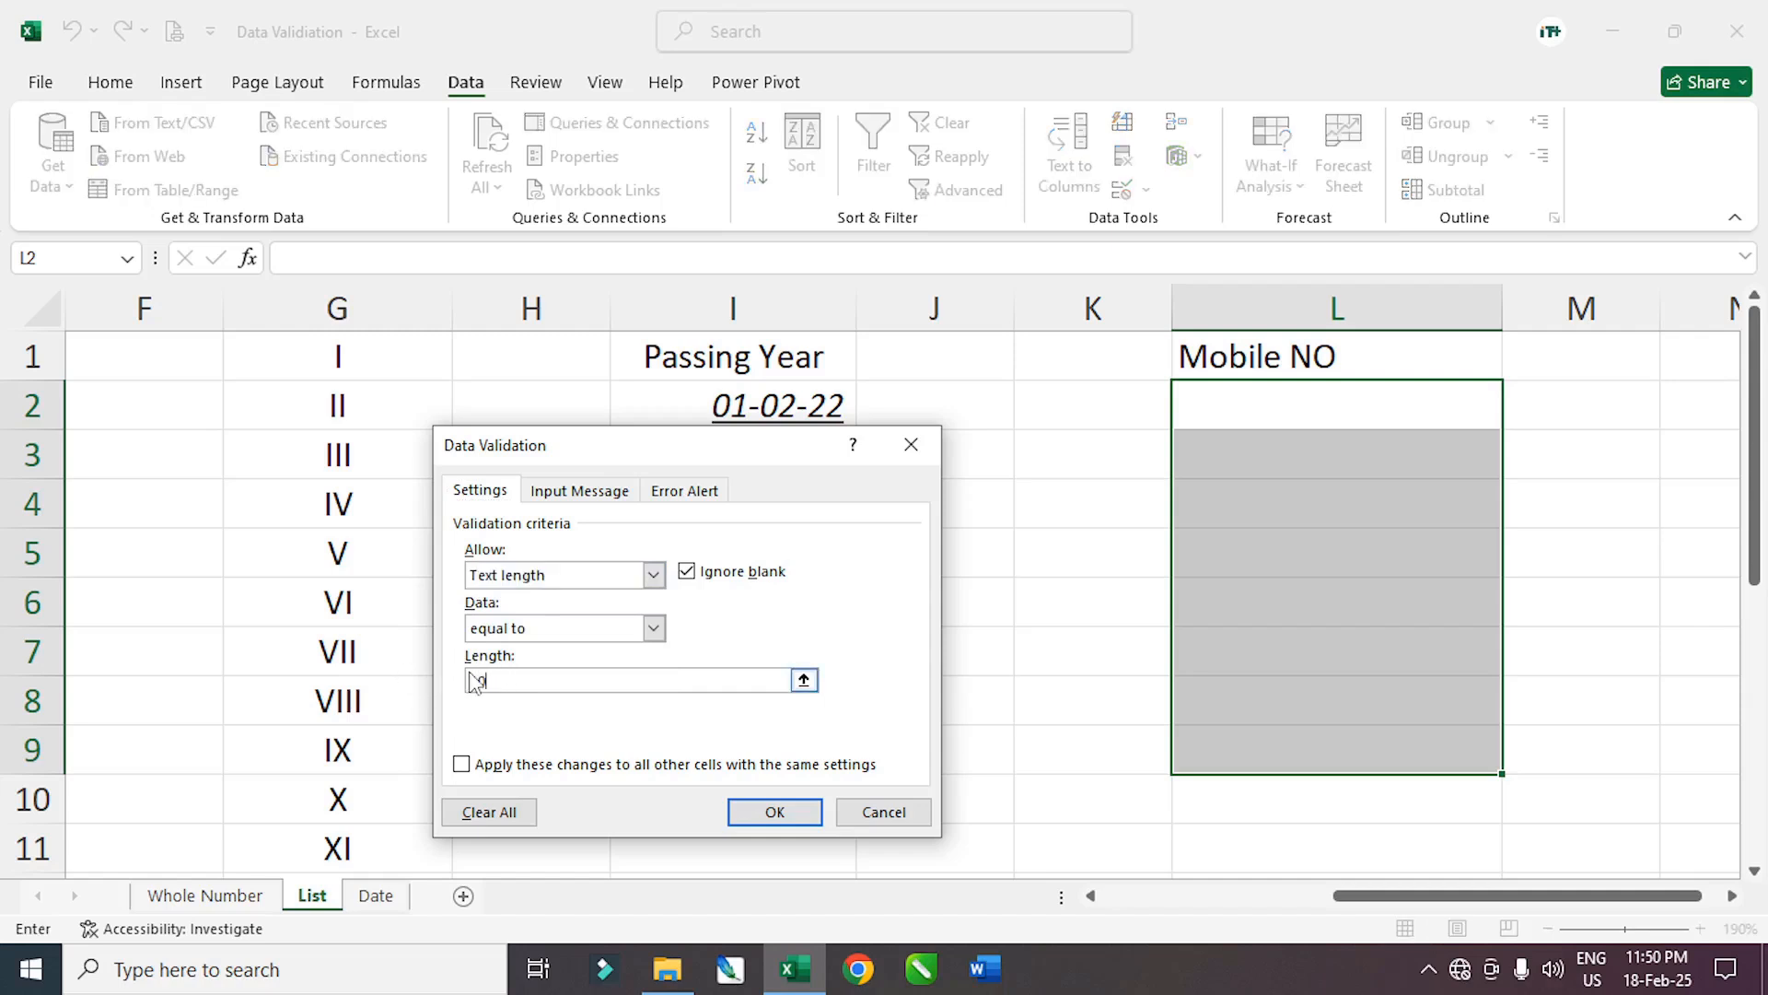
{"action": "left_click", "coordinate": [772, 815]}
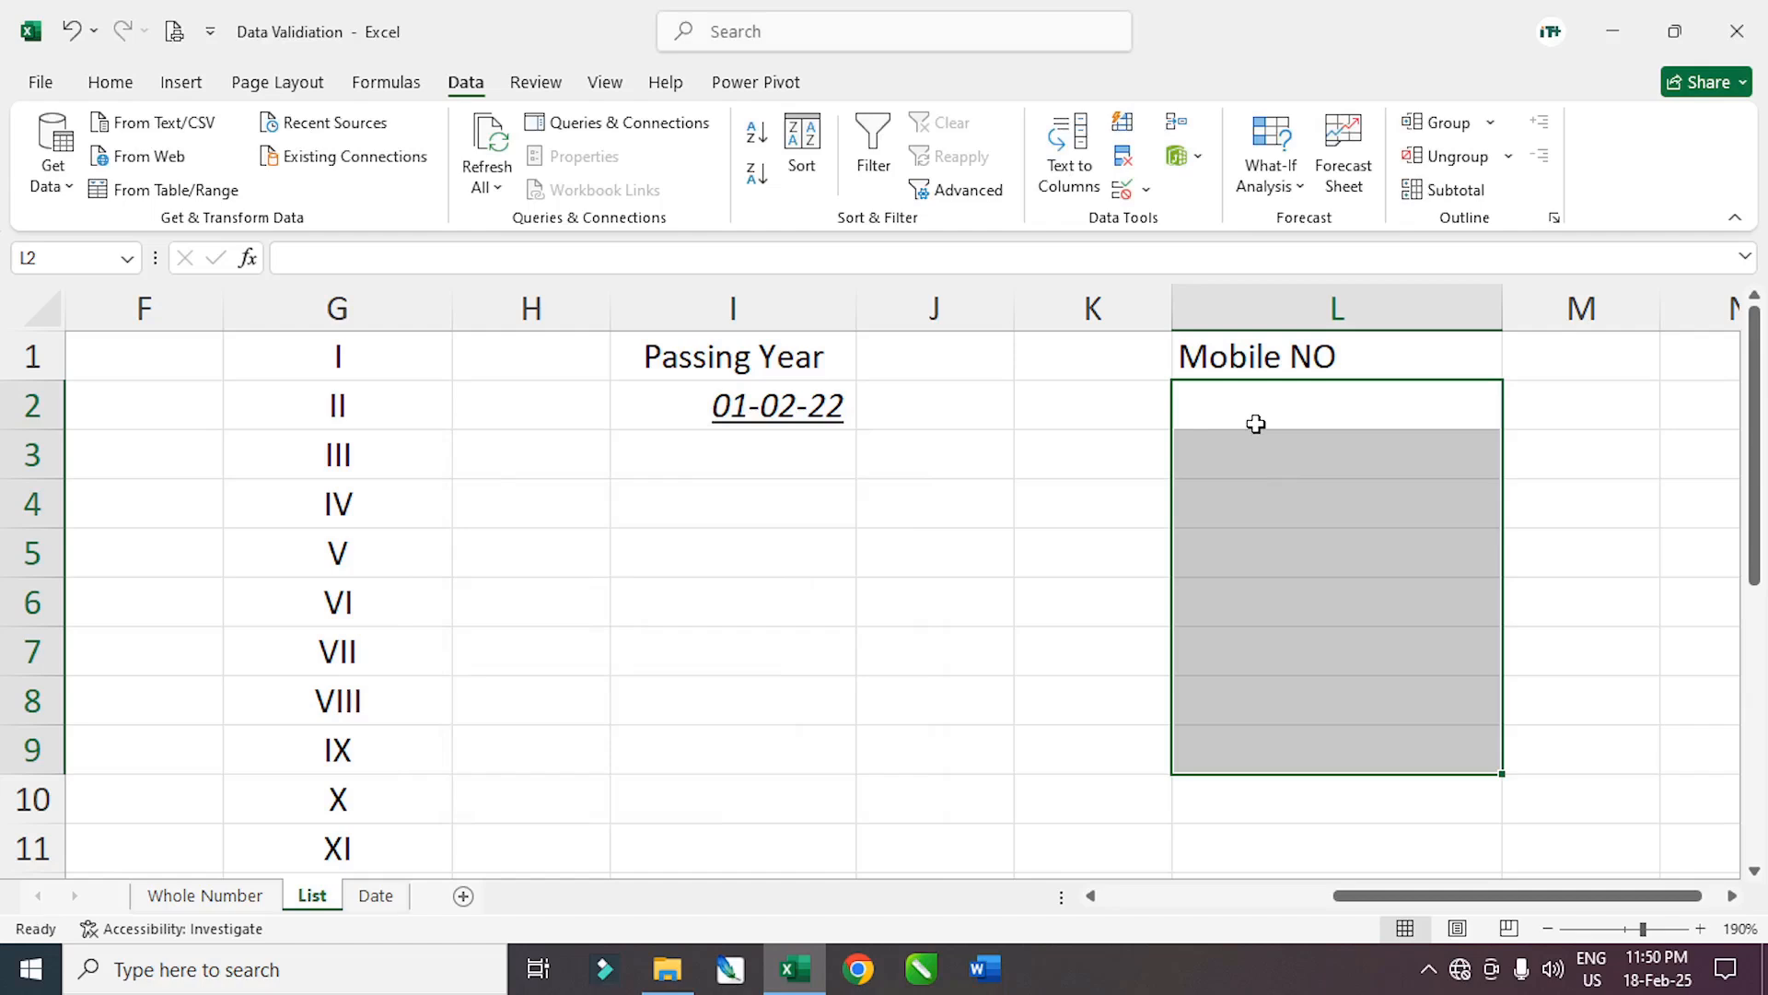
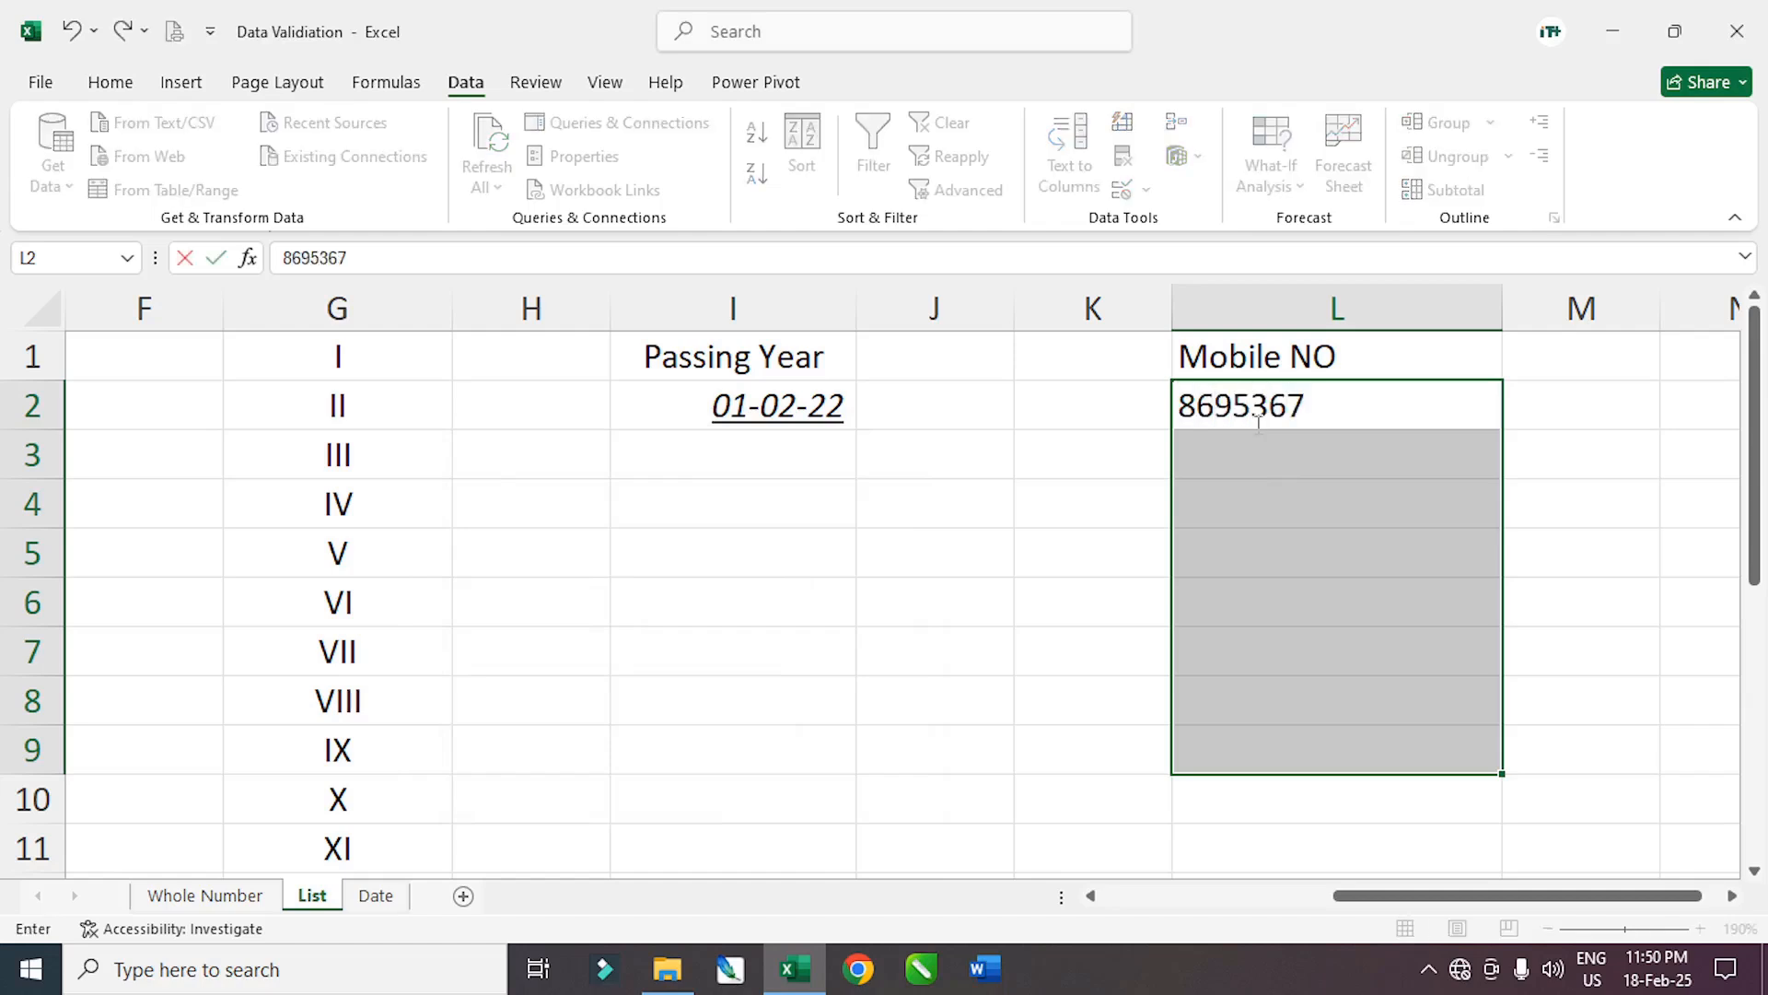
Test L2 with a 9-digit mobile number, then add the missing digit 5 so it's accepted
{"action": "key", "text": "Return"}
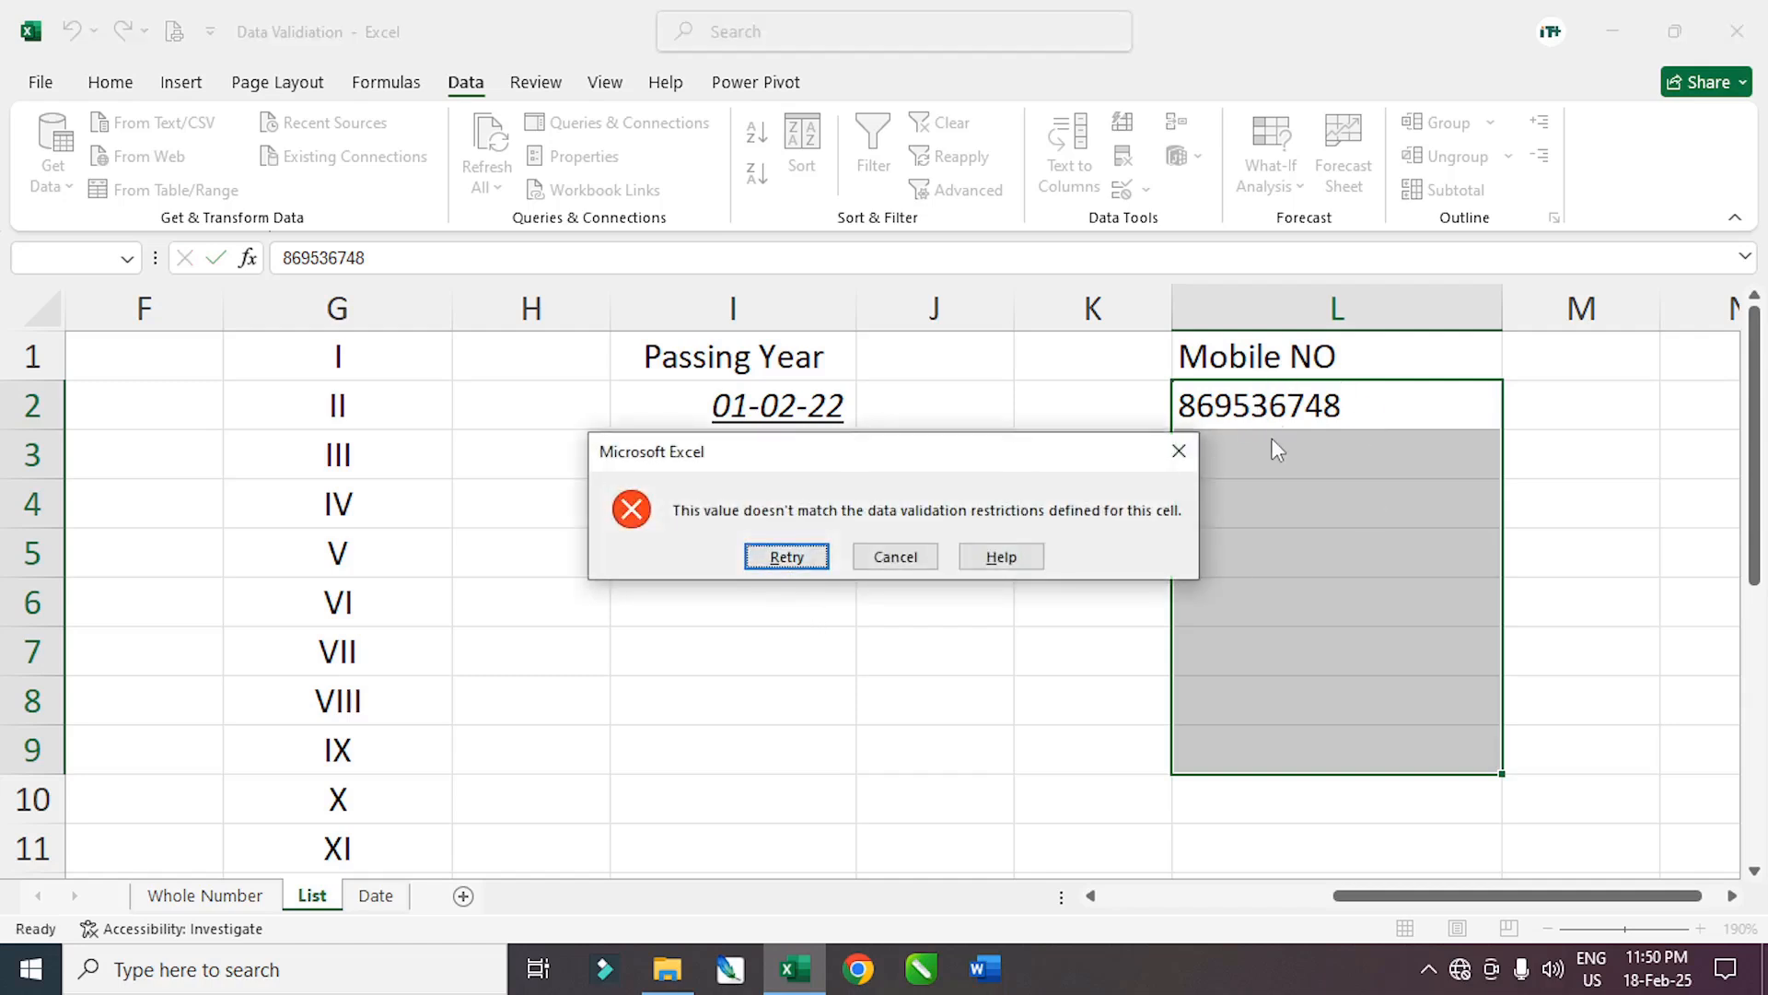
{"action": "left_click", "coordinate": [787, 557]}
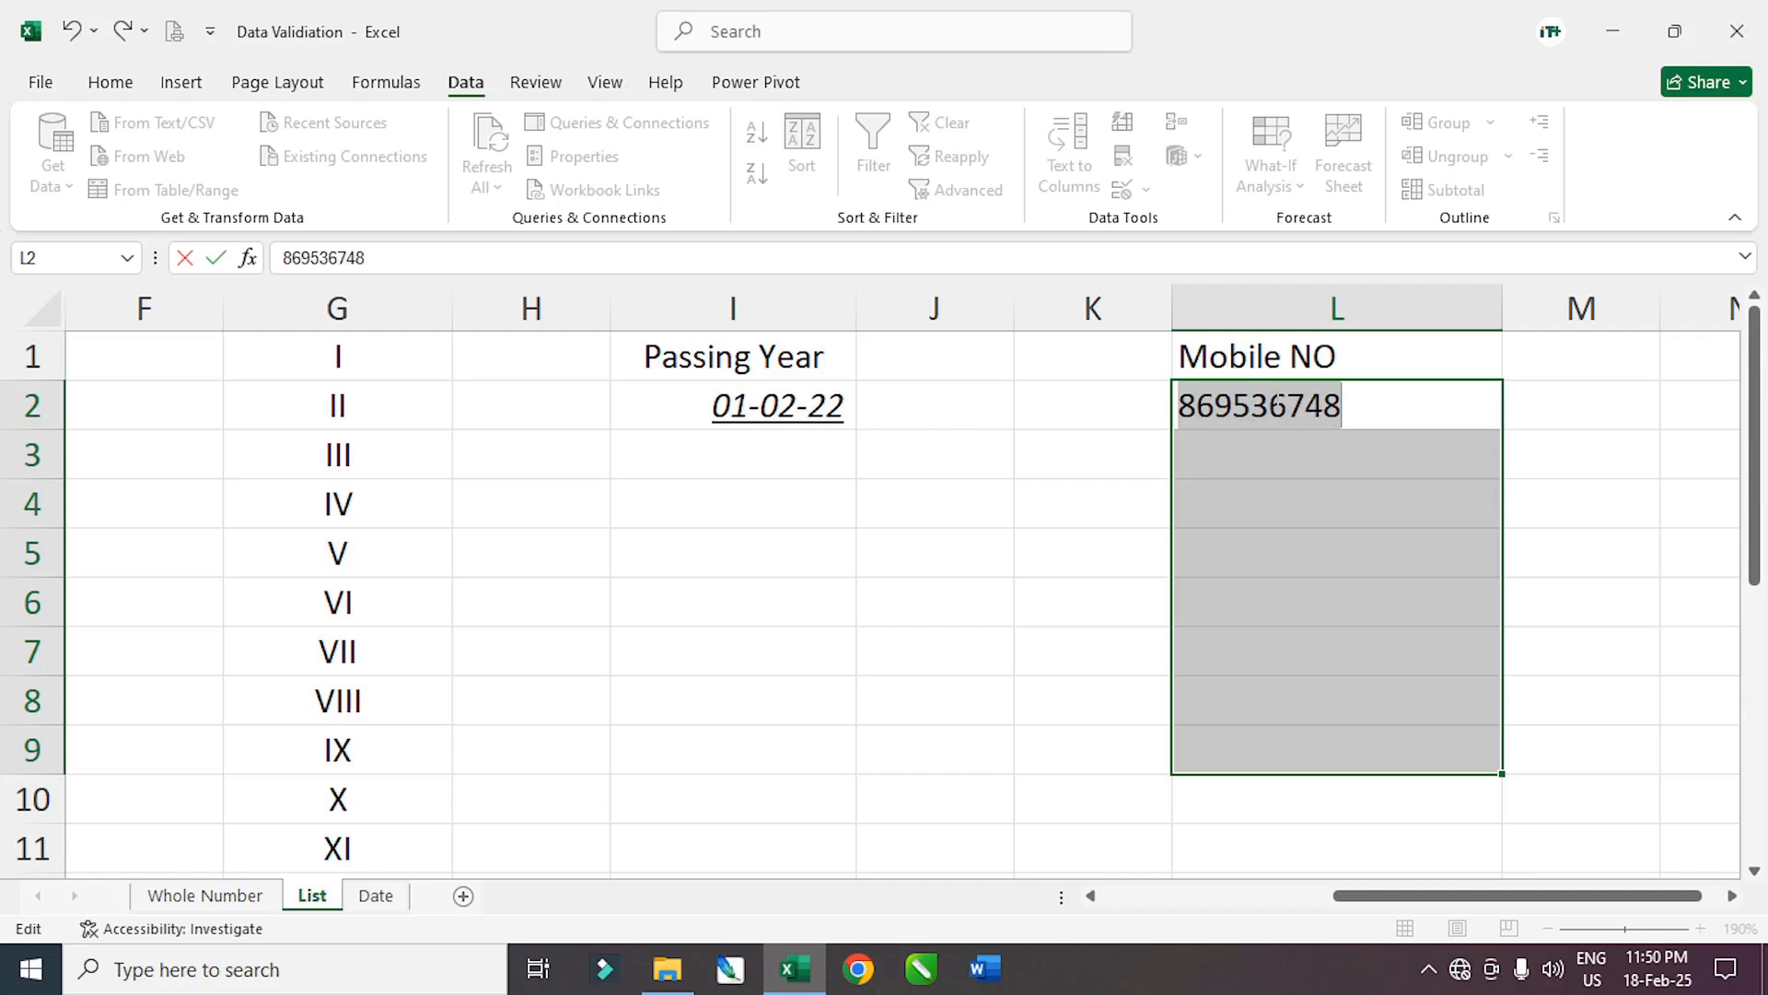
{"action": "left_click", "coordinate": [1268, 408]}
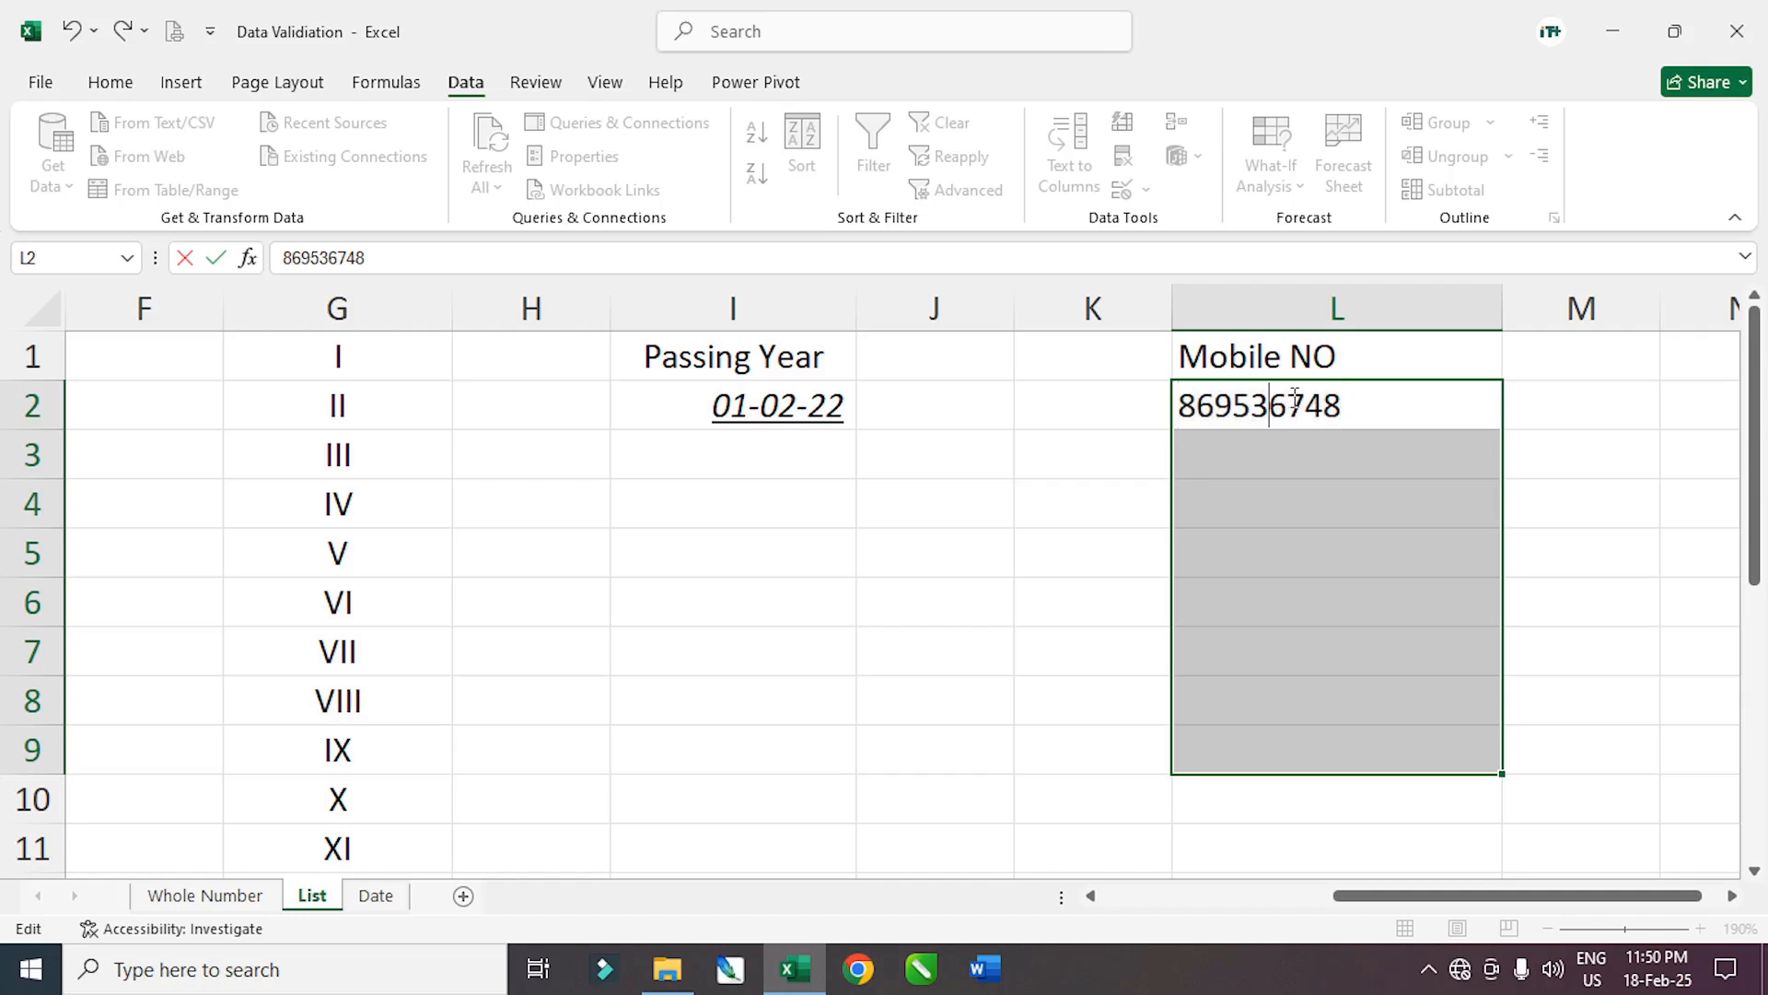
{"action": "type", "text": "5"}
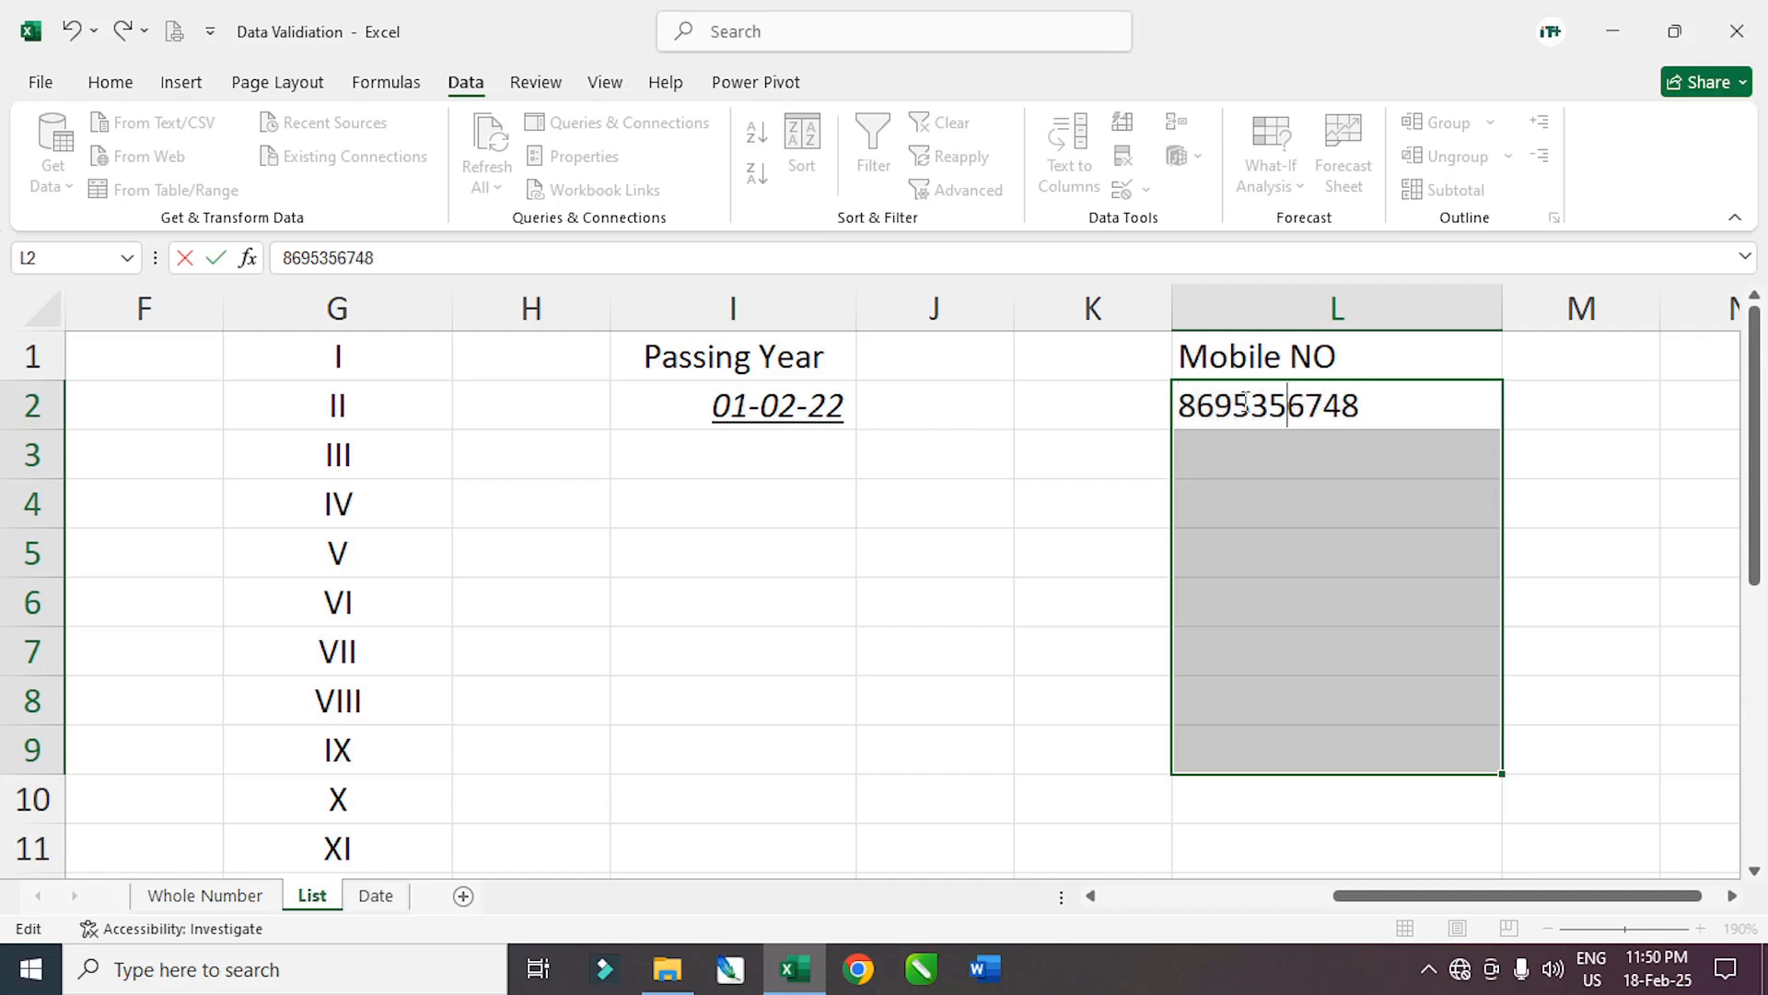
{"action": "key", "text": "Return"}
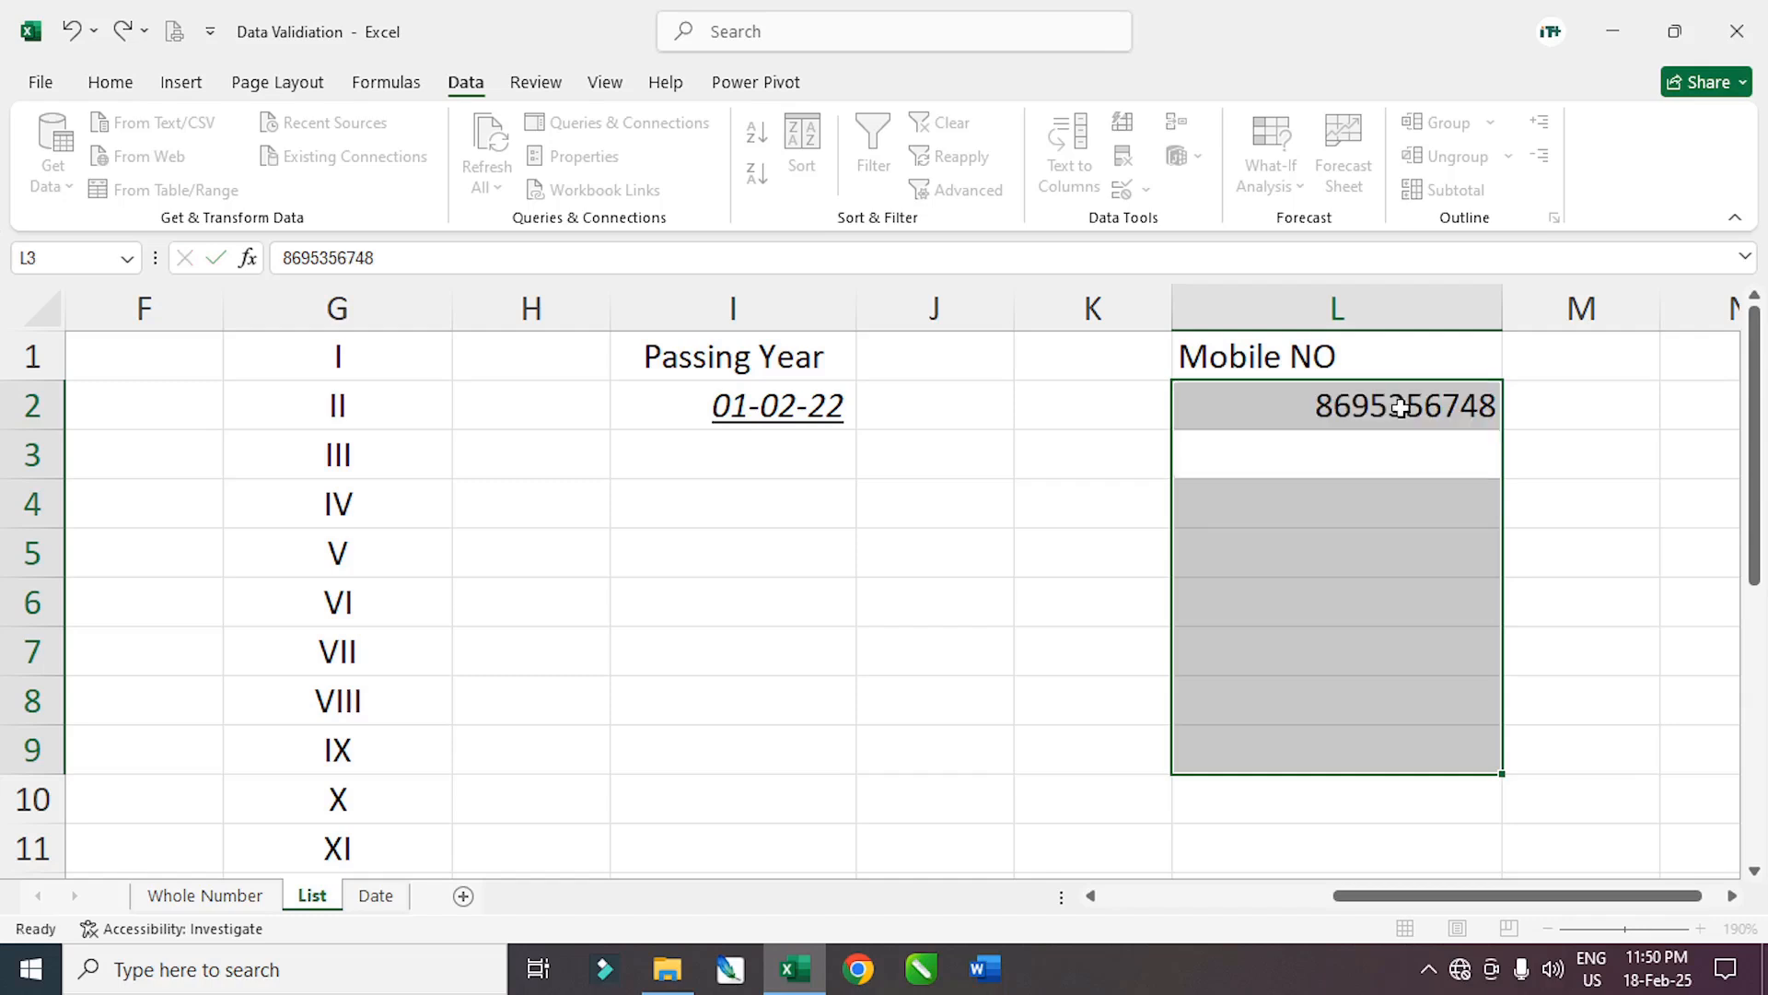
Test L3 with a wrong-length number, then remove the extra digit so it's accepted
{"action": "left_click", "coordinate": [1353, 464]}
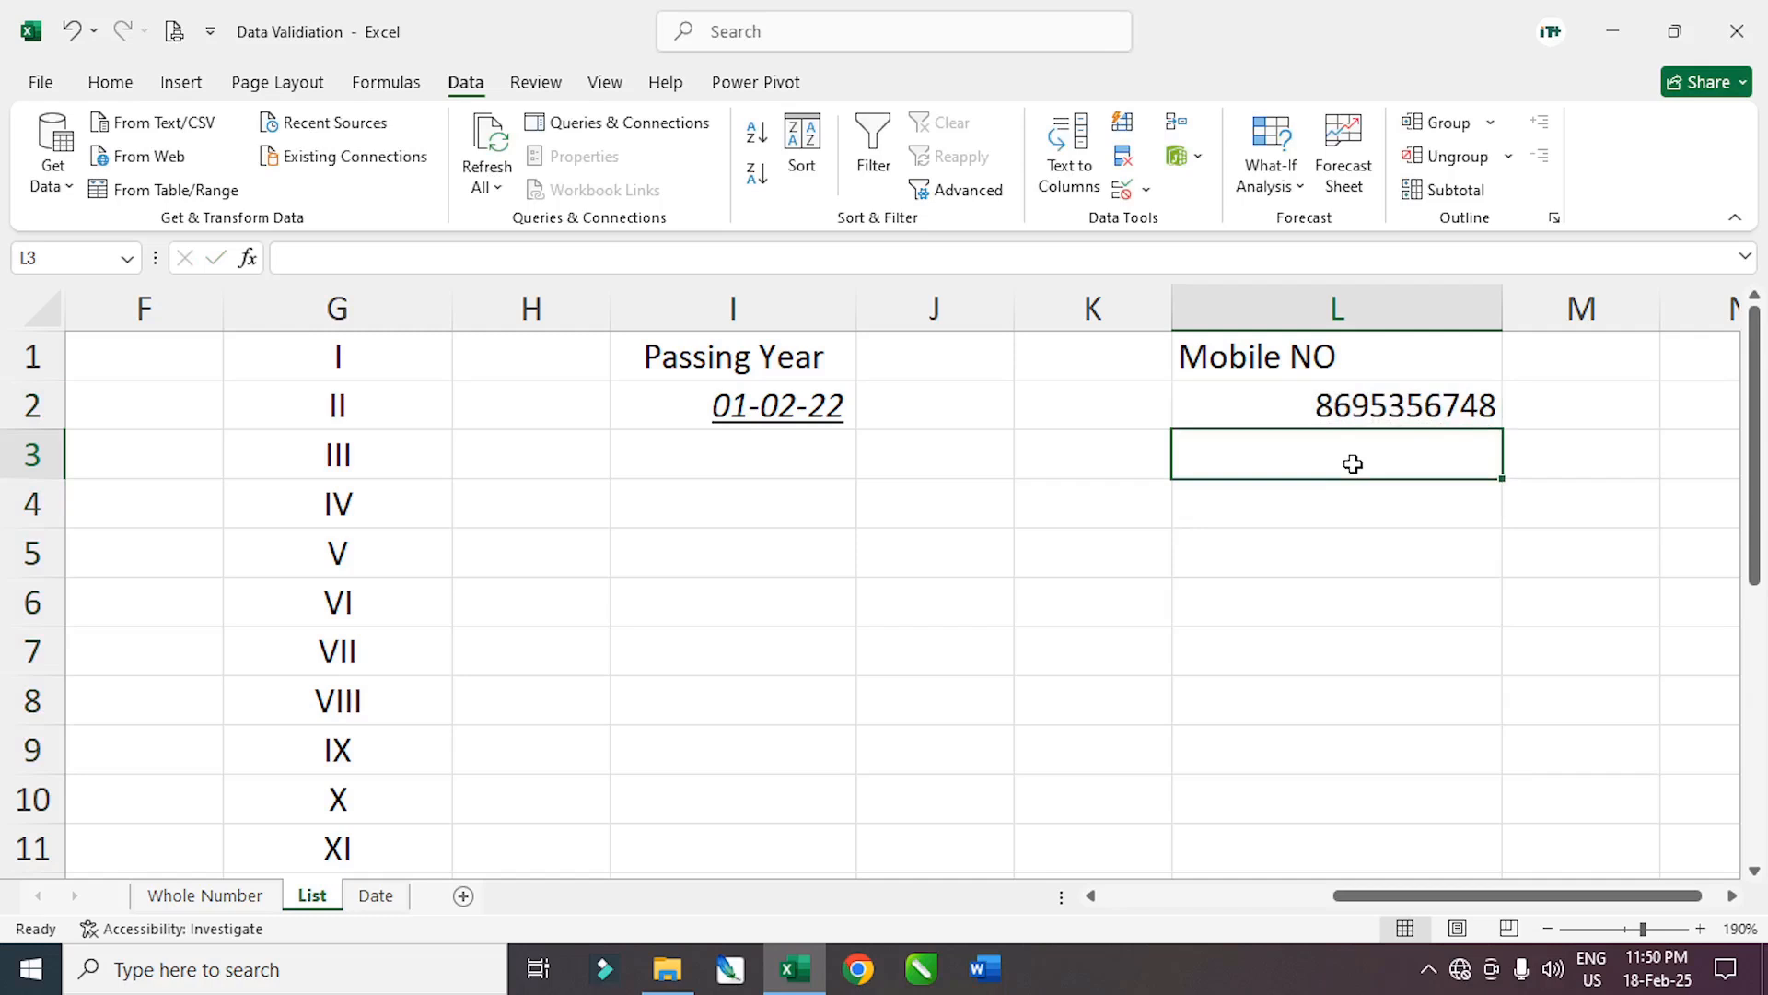
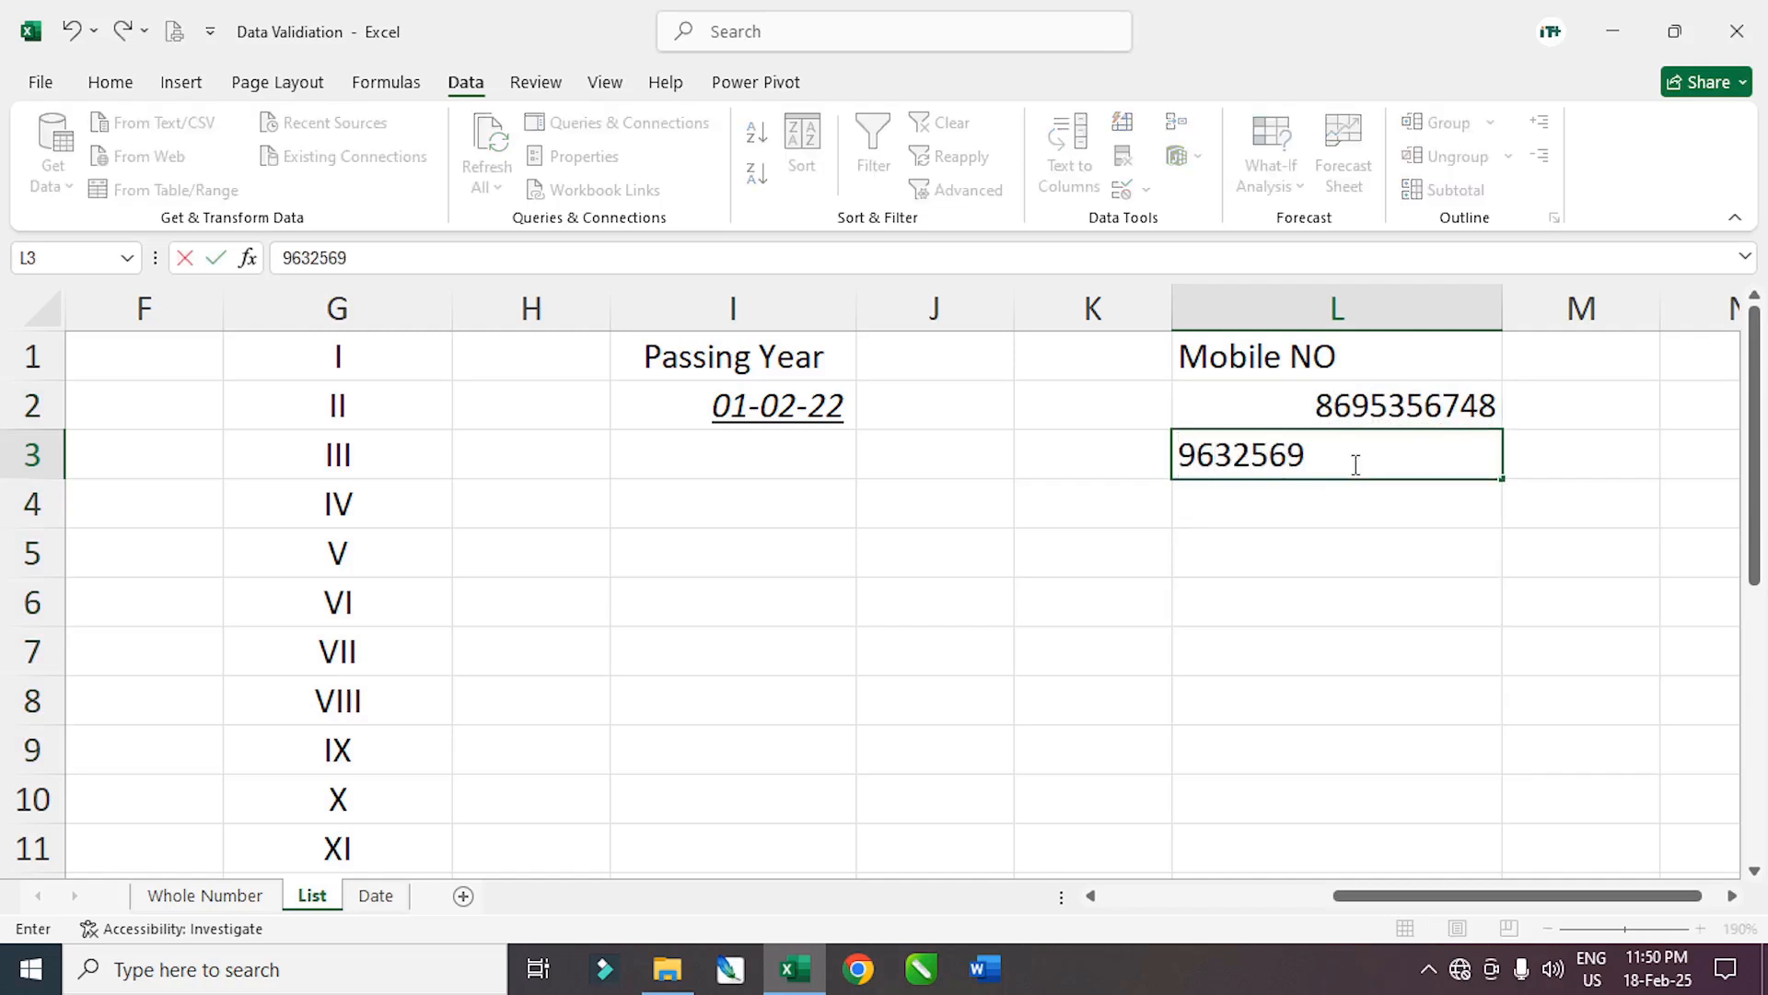
{"action": "key", "text": "Return"}
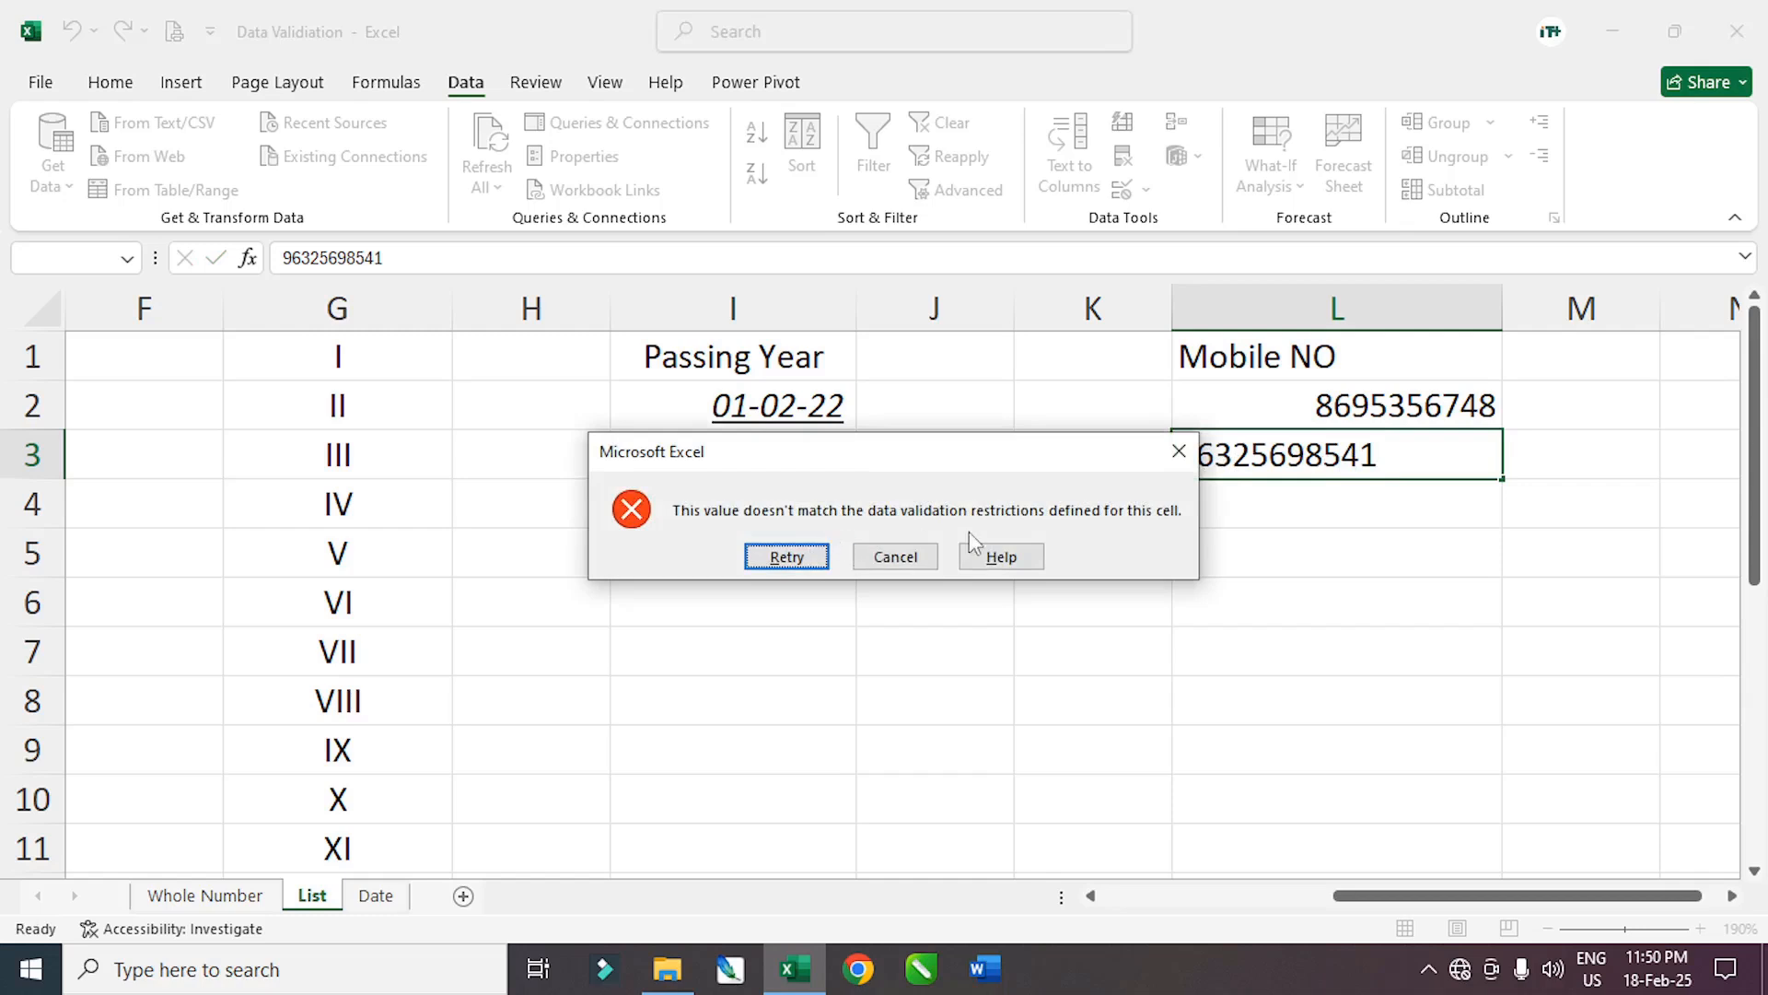
{"action": "left_click", "coordinate": [809, 559]}
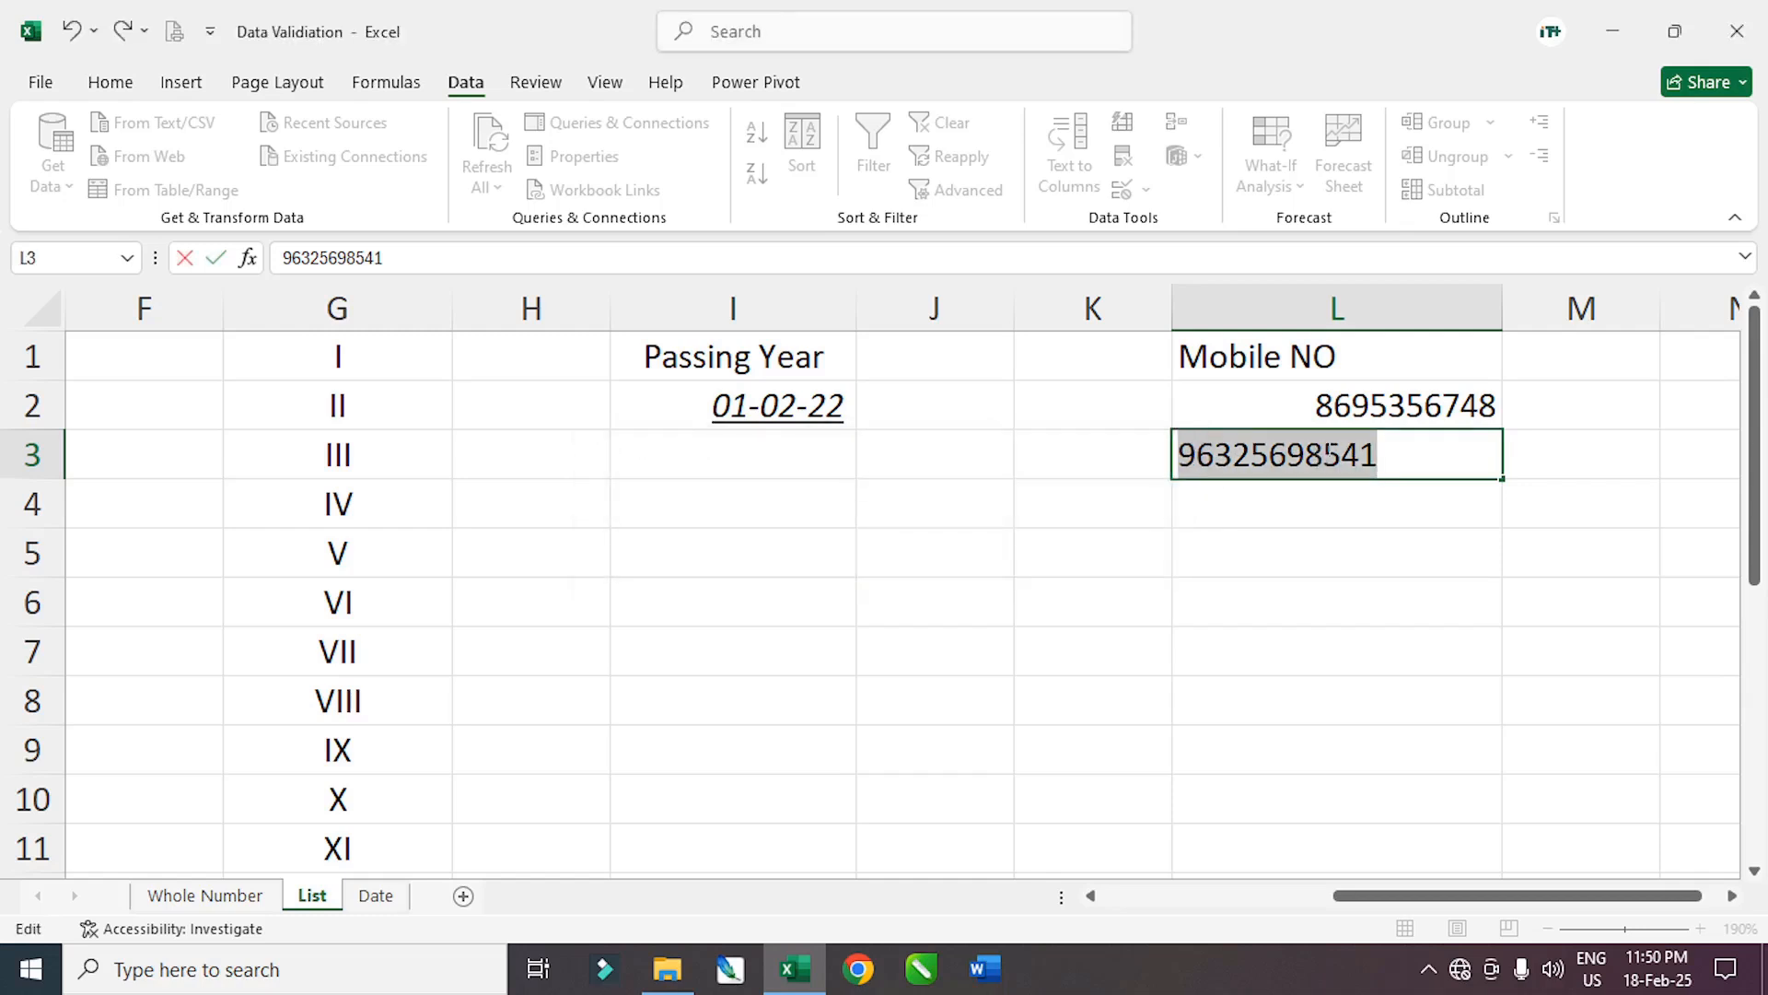
{"action": "left_click", "coordinate": [1356, 450]}
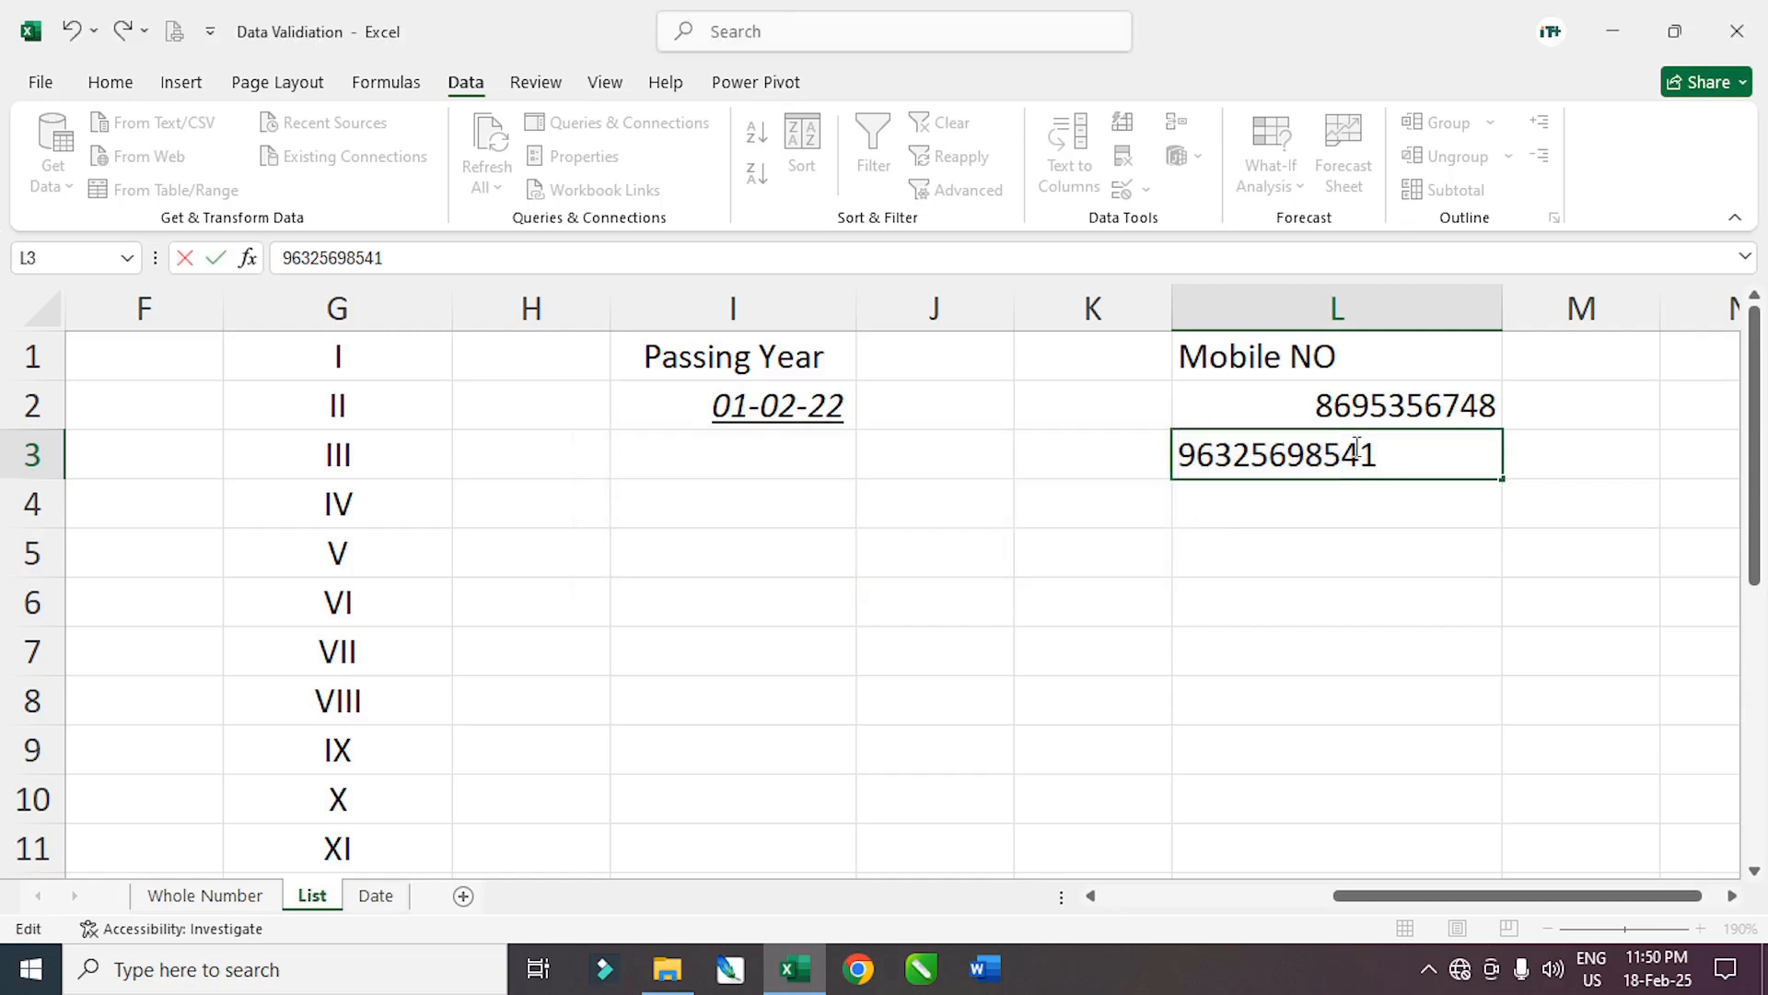
{"action": "key", "text": "BackSpace"}
{"action": "key", "text": "Return"}
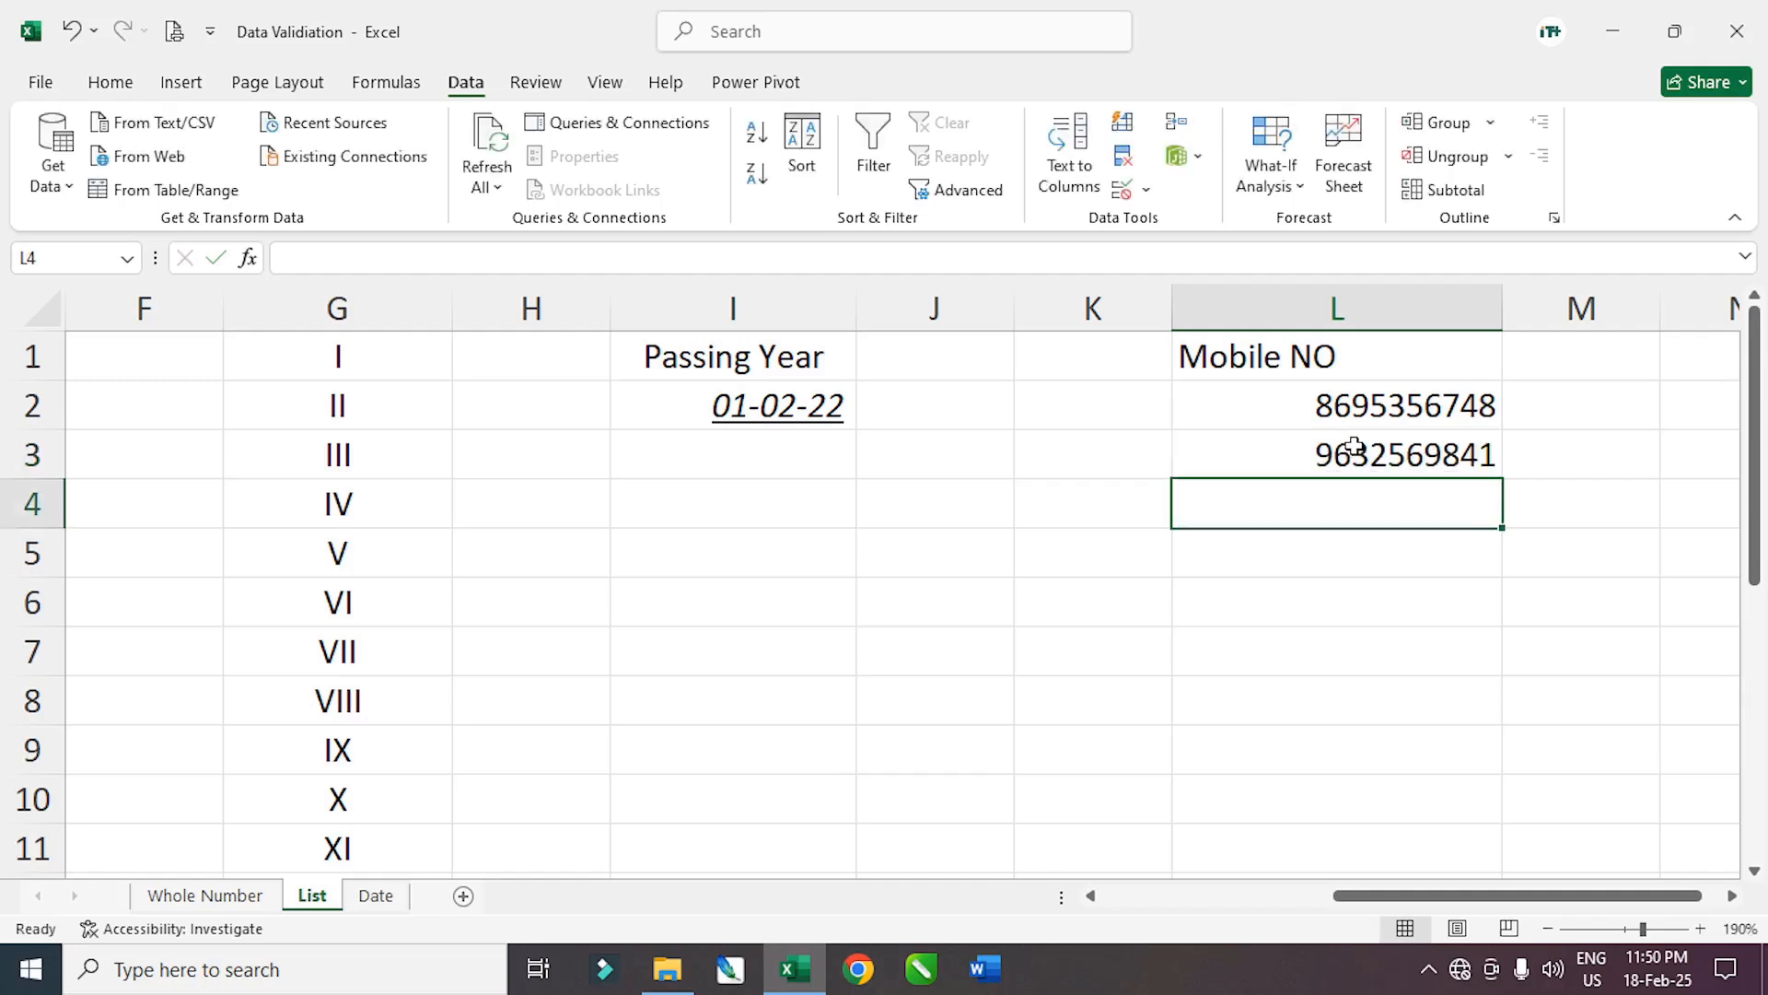
Select L2:L8, clear its Text length rule with Clear All, and choose Date as allowed type
{"action": "left_click_drag", "start_coordinate": [1319, 405], "coordinate": [1334, 644]}
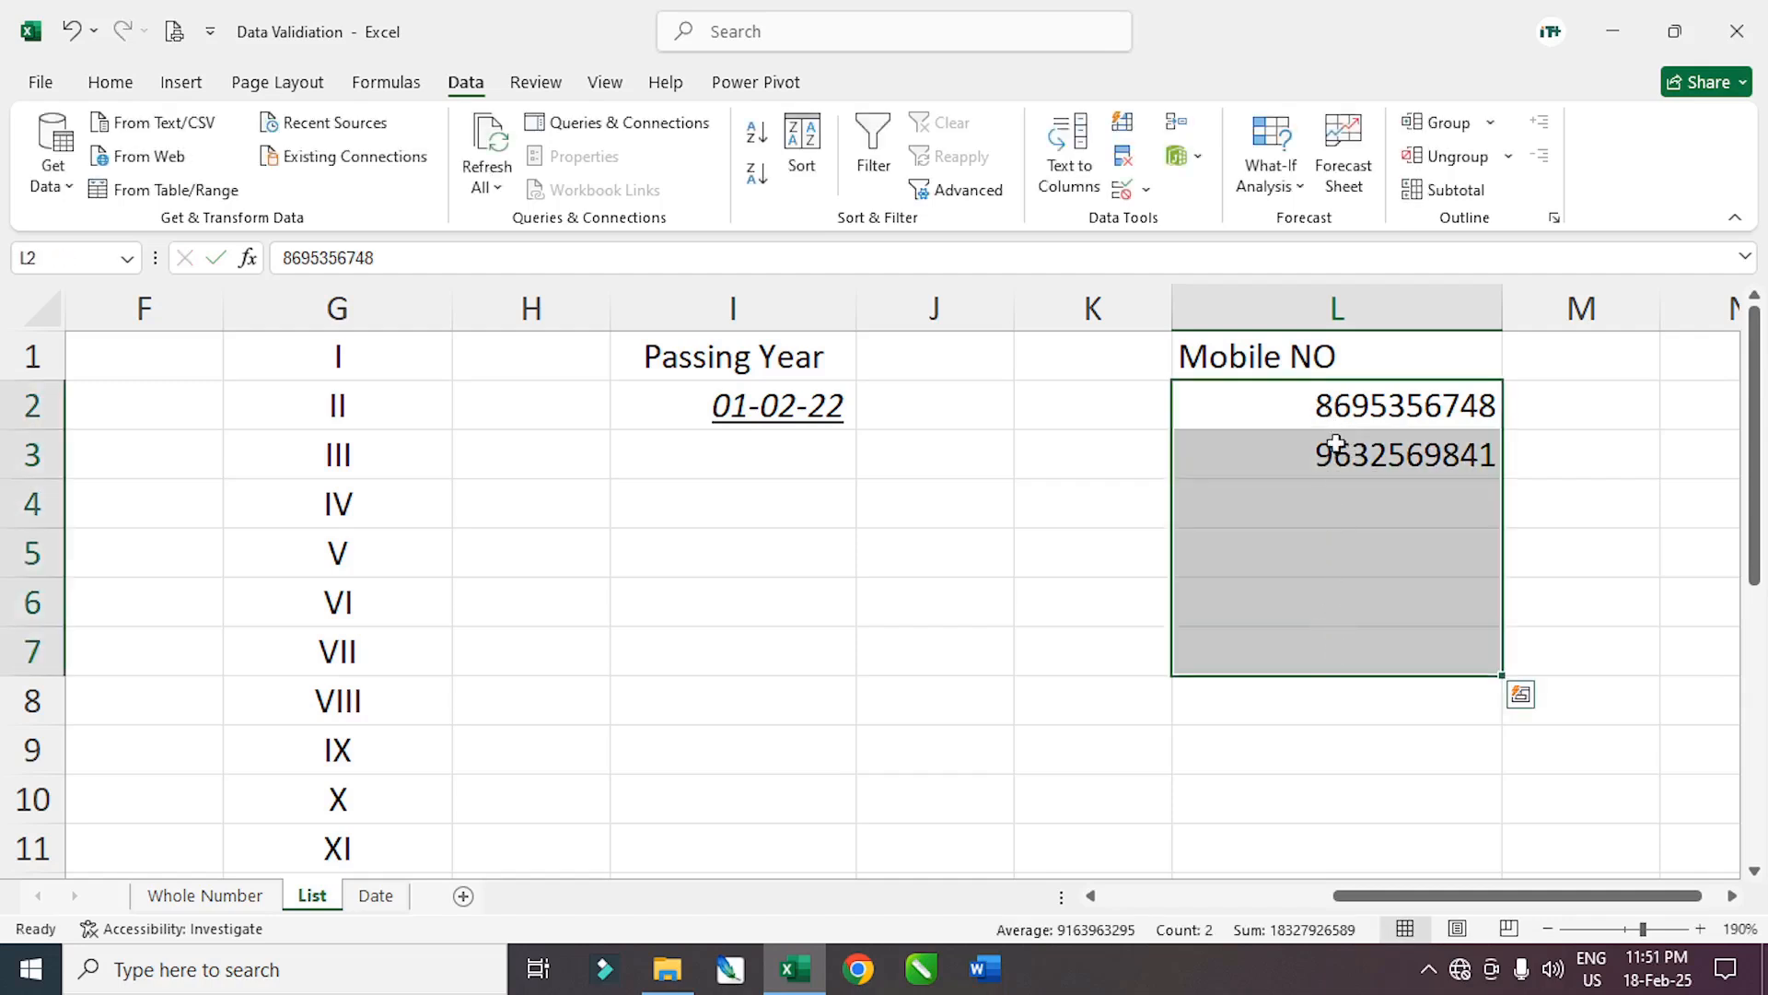
{"action": "left_click_drag", "start_coordinate": [1248, 412], "coordinate": [1279, 683]}
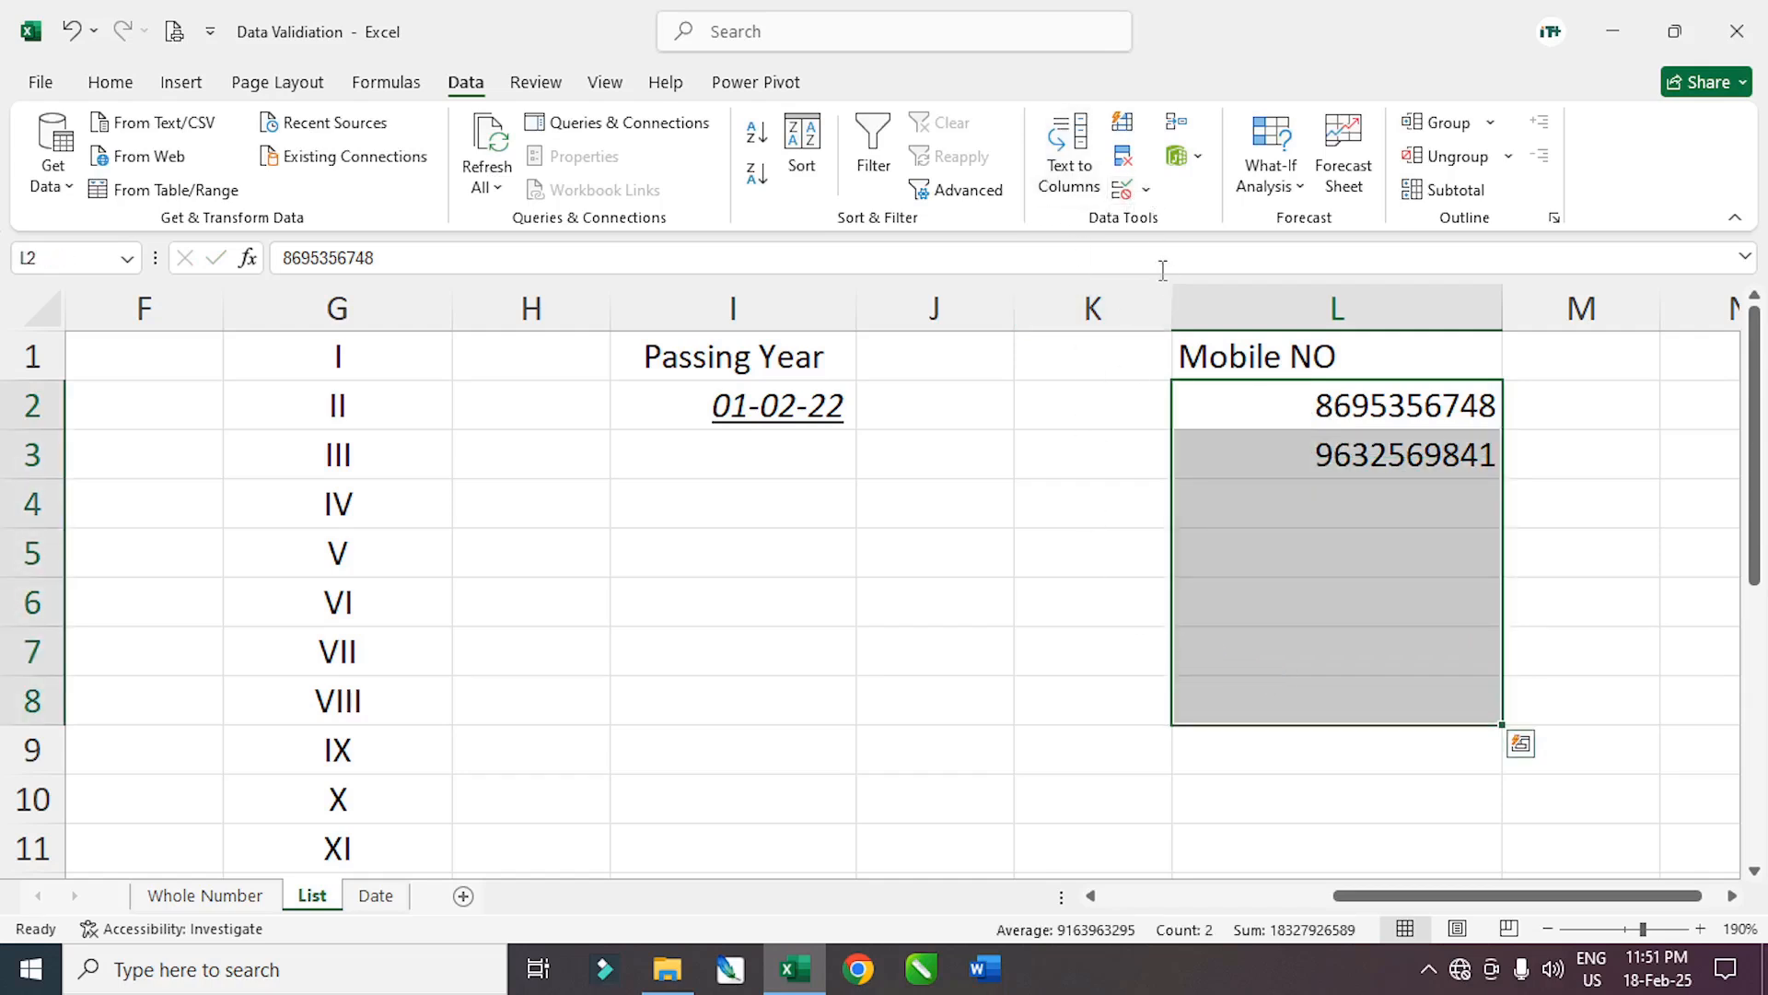
{"action": "left_click", "coordinate": [1338, 583]}
{"action": "left_click_drag", "start_coordinate": [1314, 404], "coordinate": [1305, 683]}
{"action": "left_click", "coordinate": [1144, 189]}
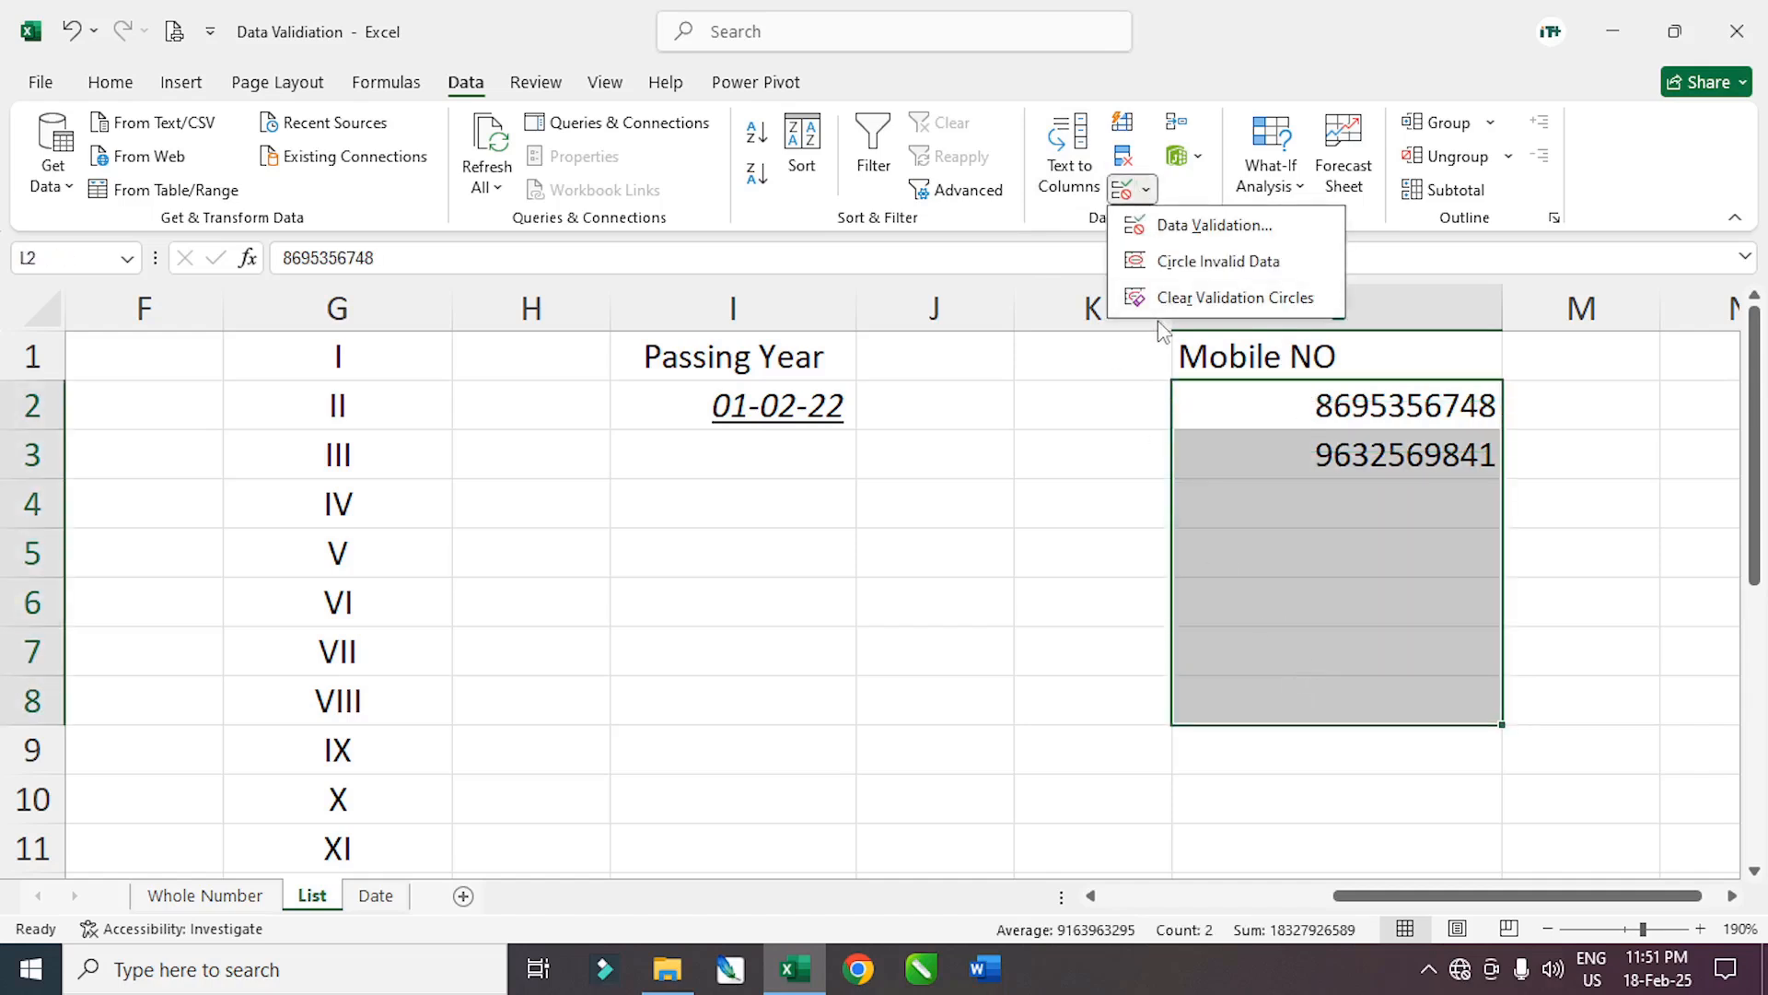
{"action": "left_click", "coordinate": [1189, 237]}
{"action": "left_click", "coordinate": [520, 812]}
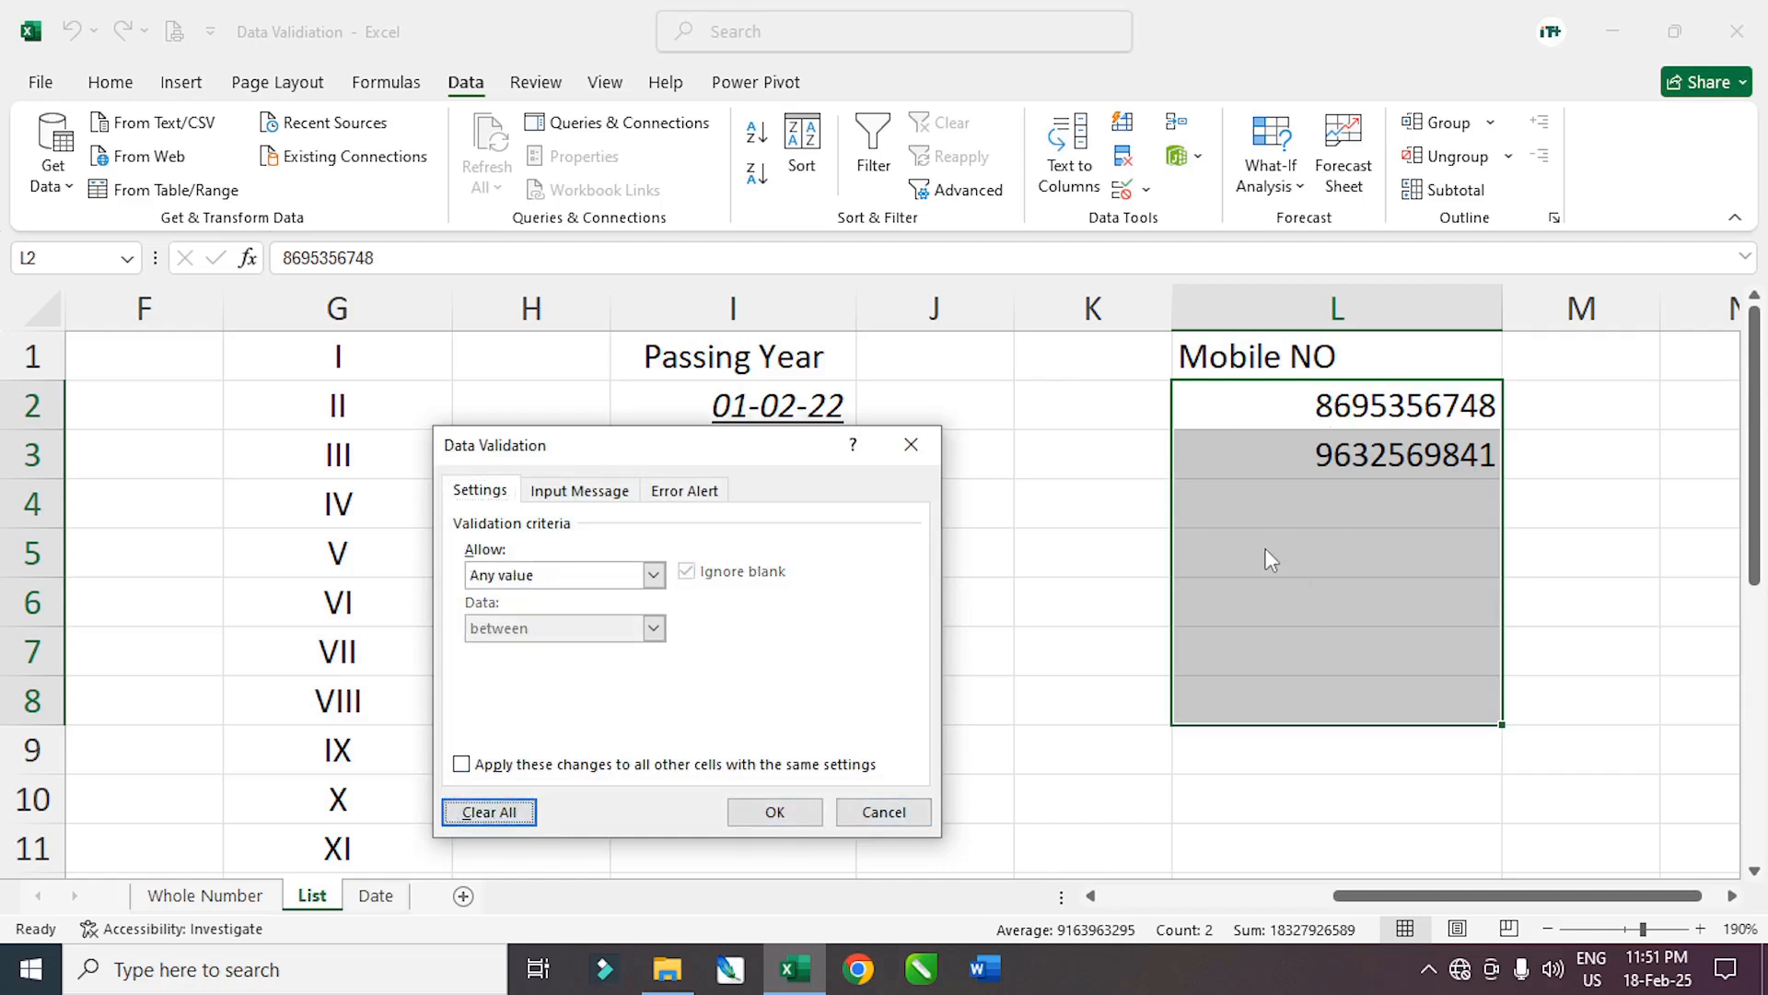
{"action": "left_click", "coordinate": [654, 575]}
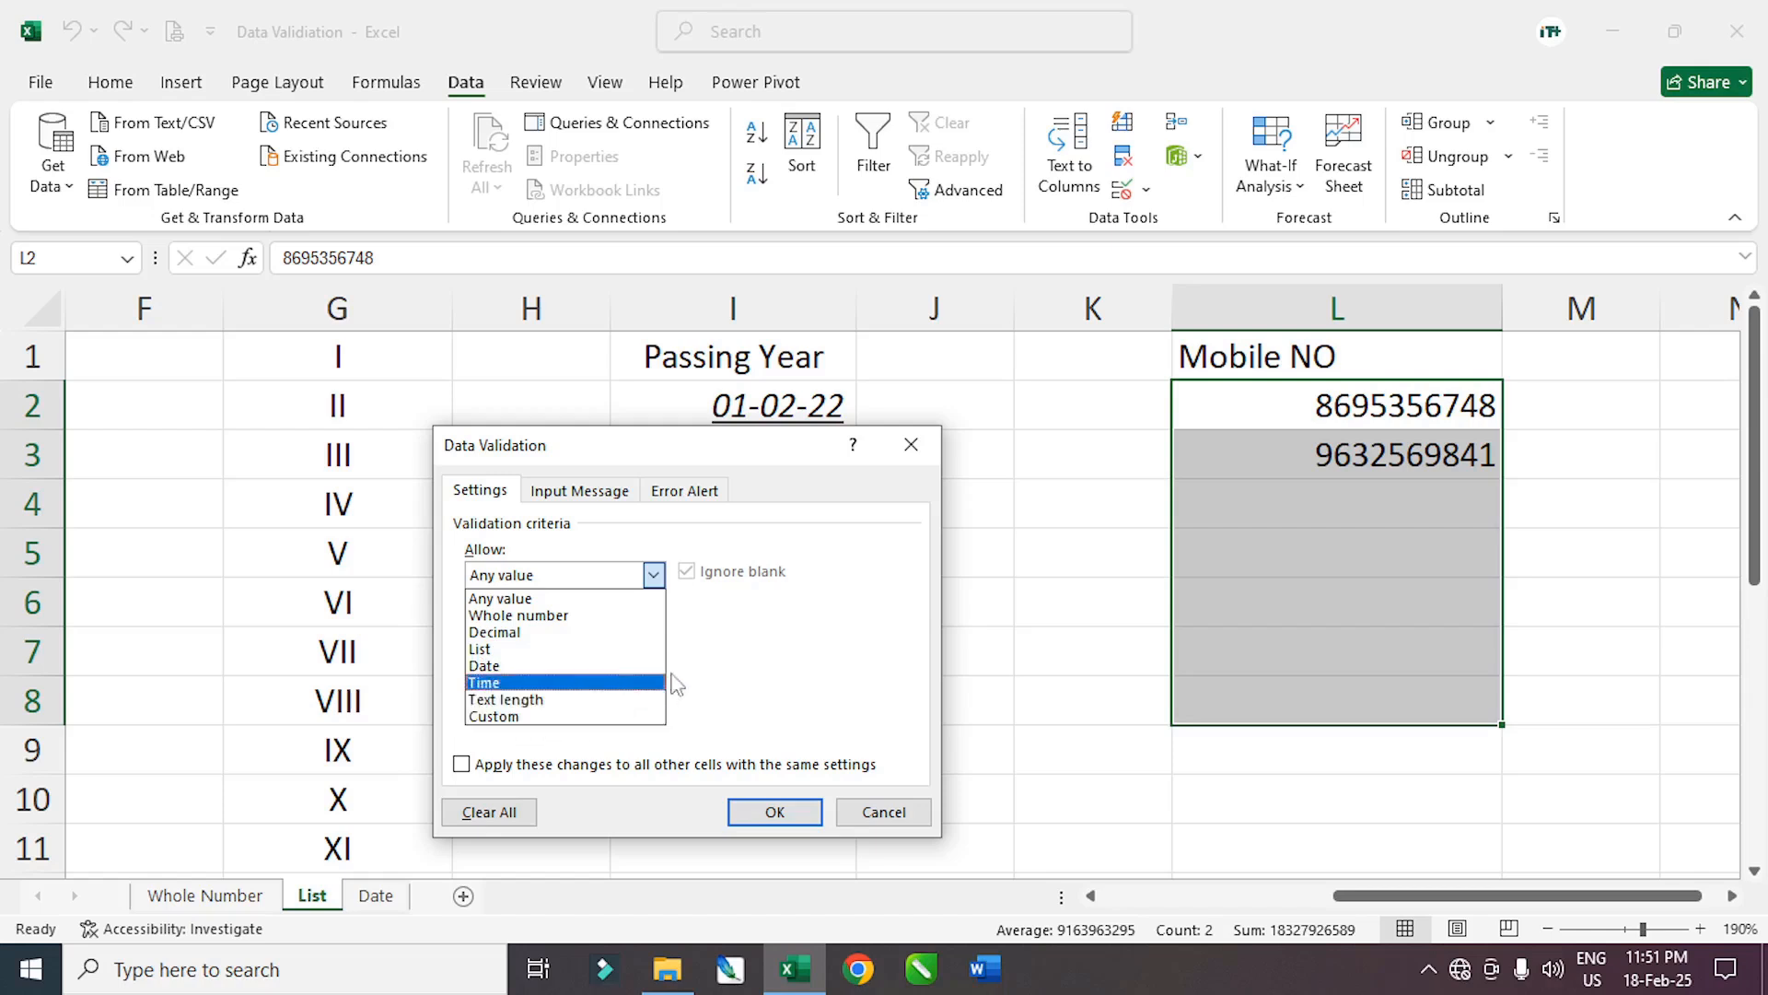
{"action": "left_click", "coordinate": [493, 665]}
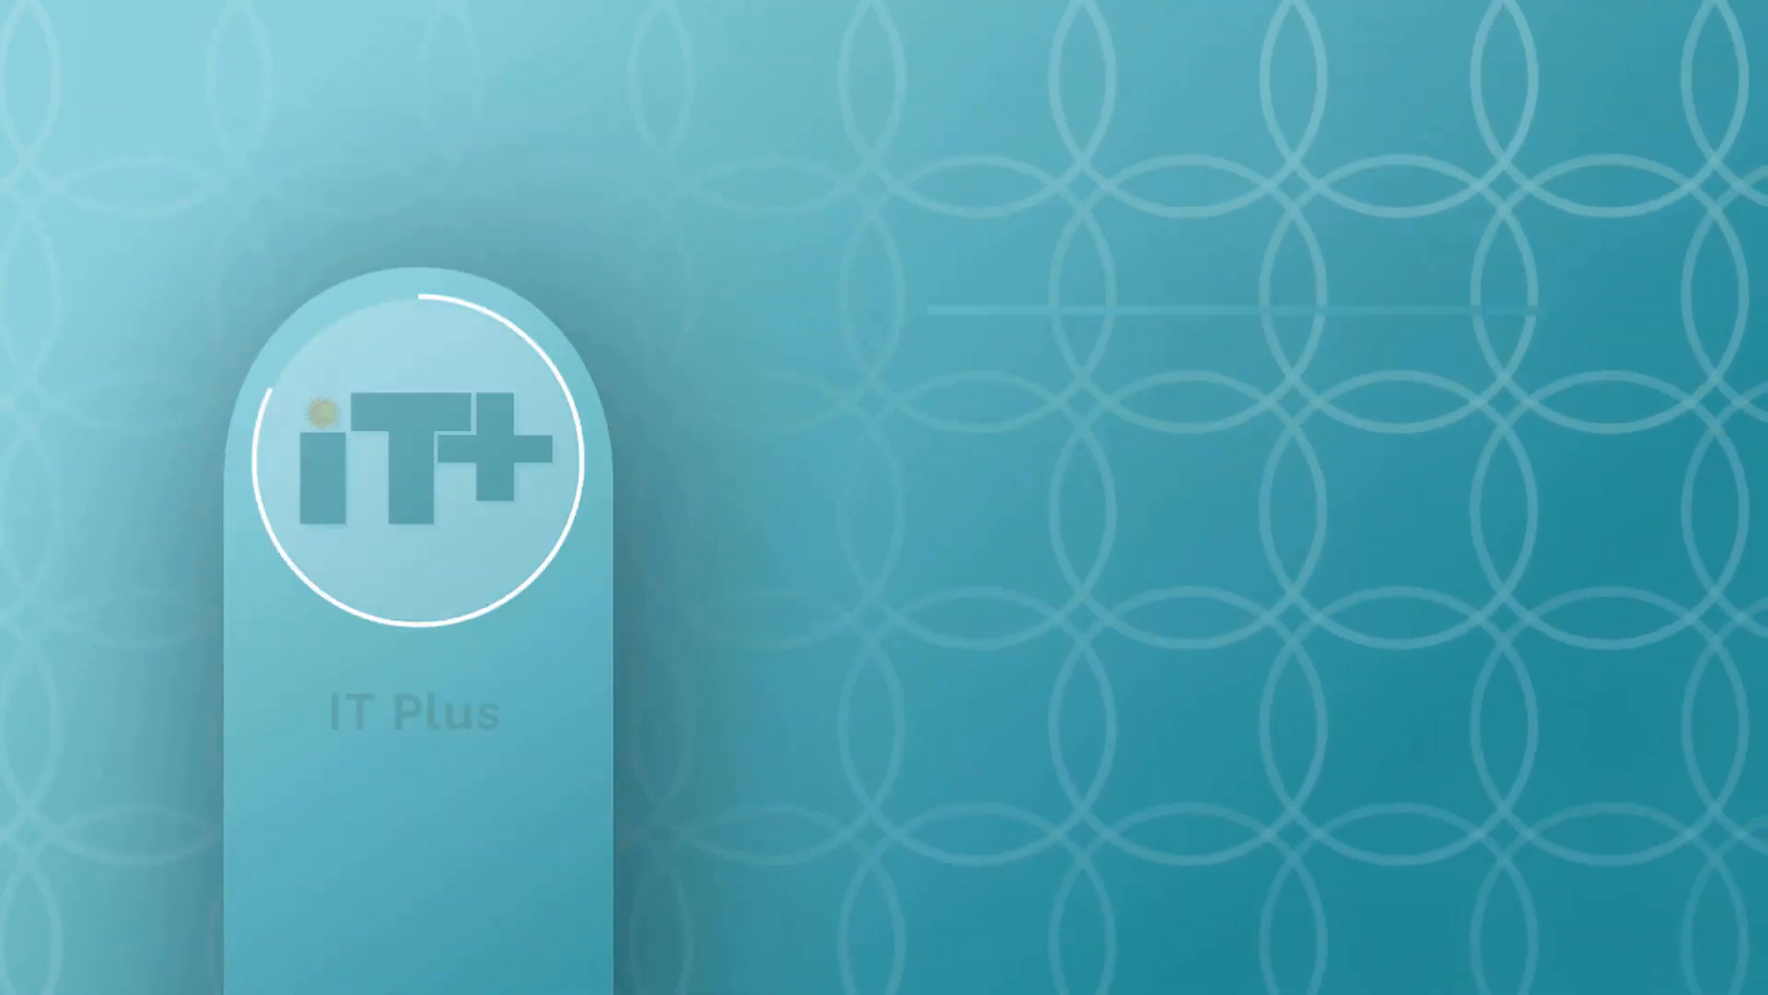